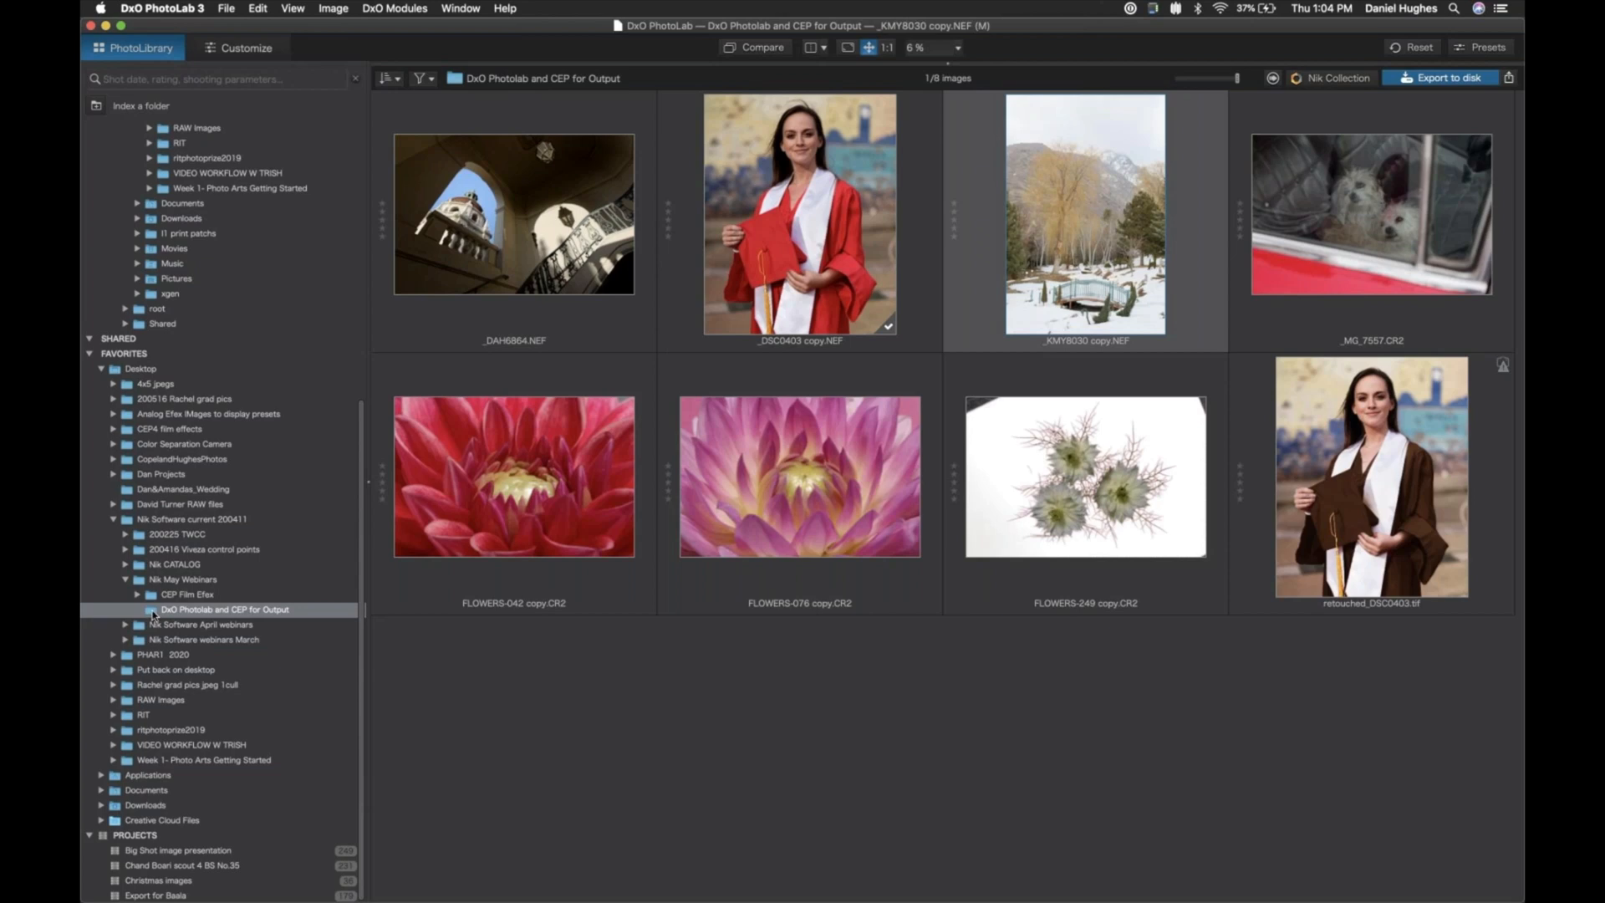
# - Open the snowy bridge photo for customizing and set its white balance to the Daylight preset
pyautogui.click(234, 45)
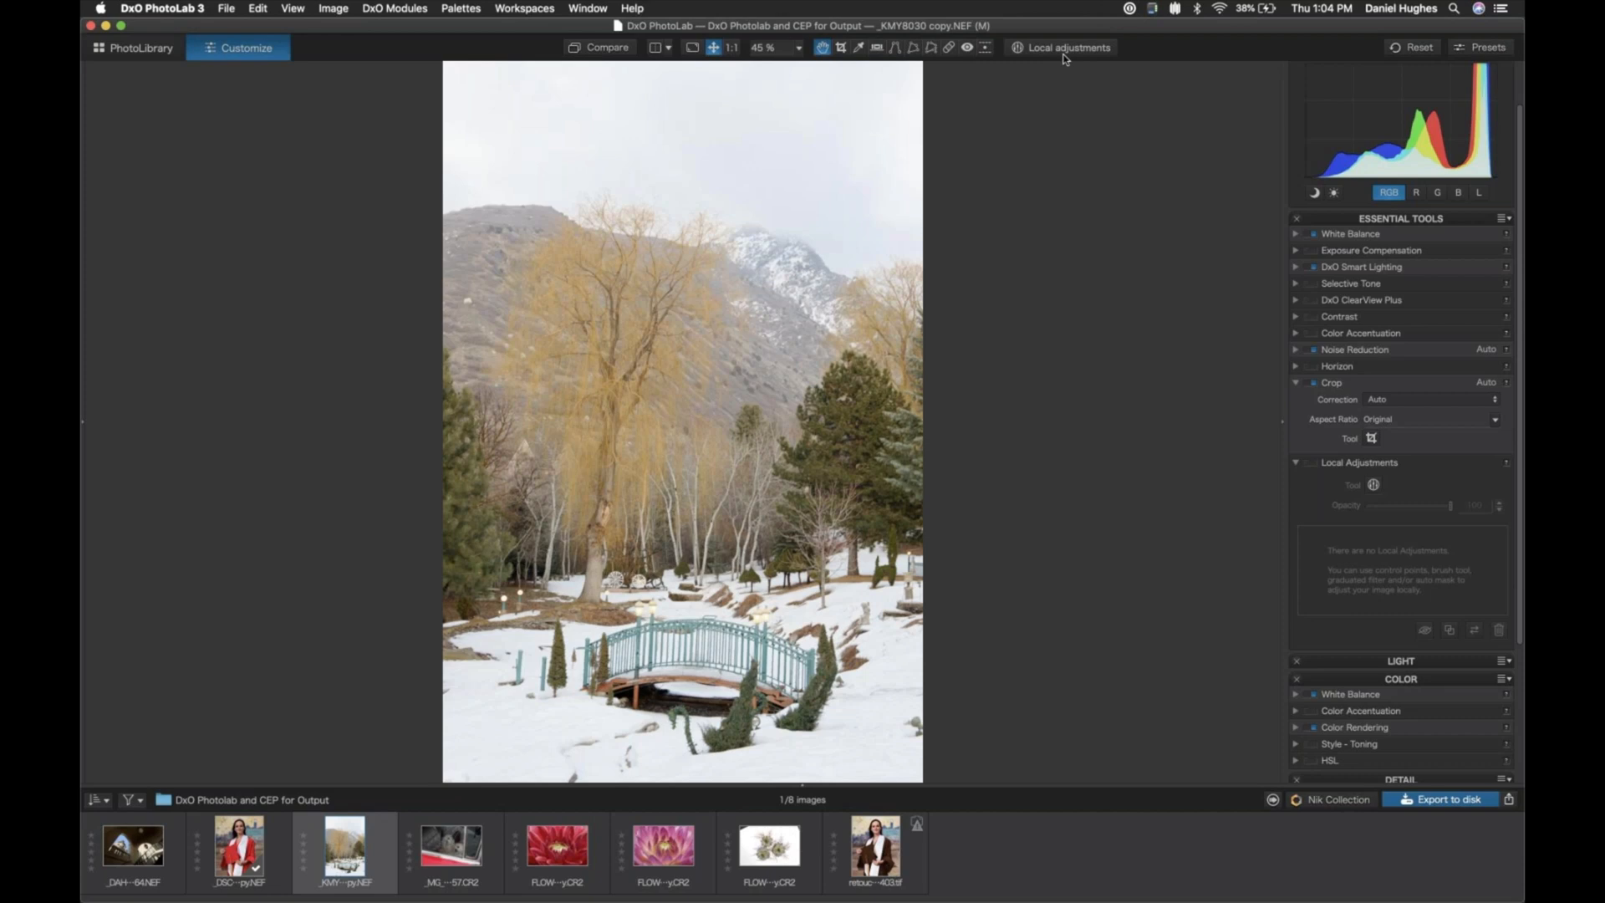
pyautogui.click(1296, 235)
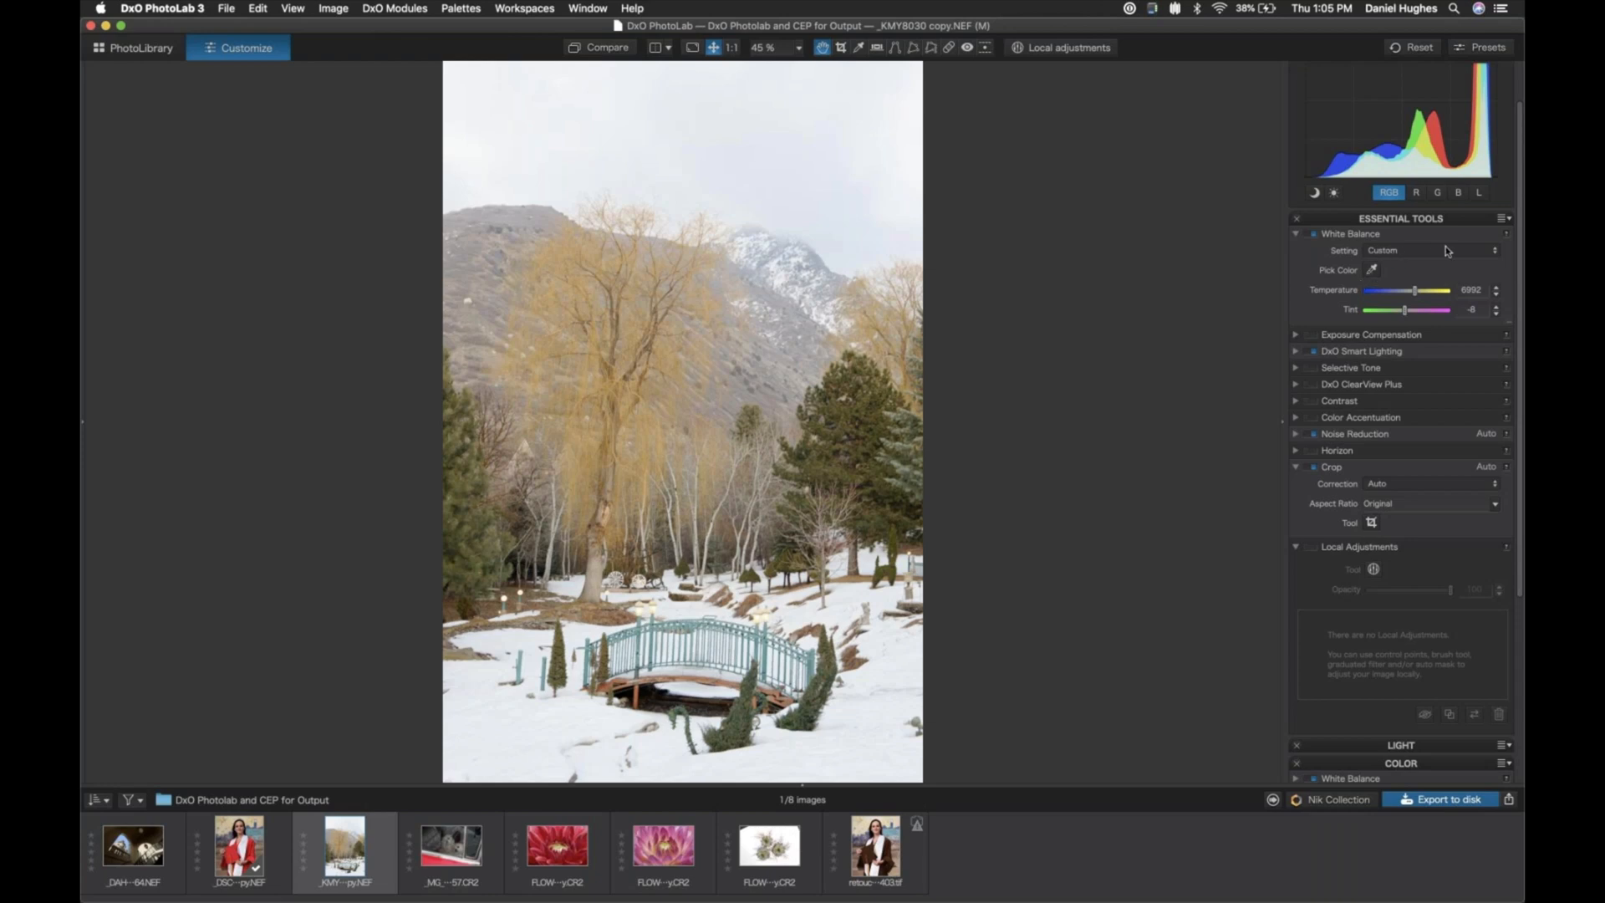
pyautogui.click(1496, 254)
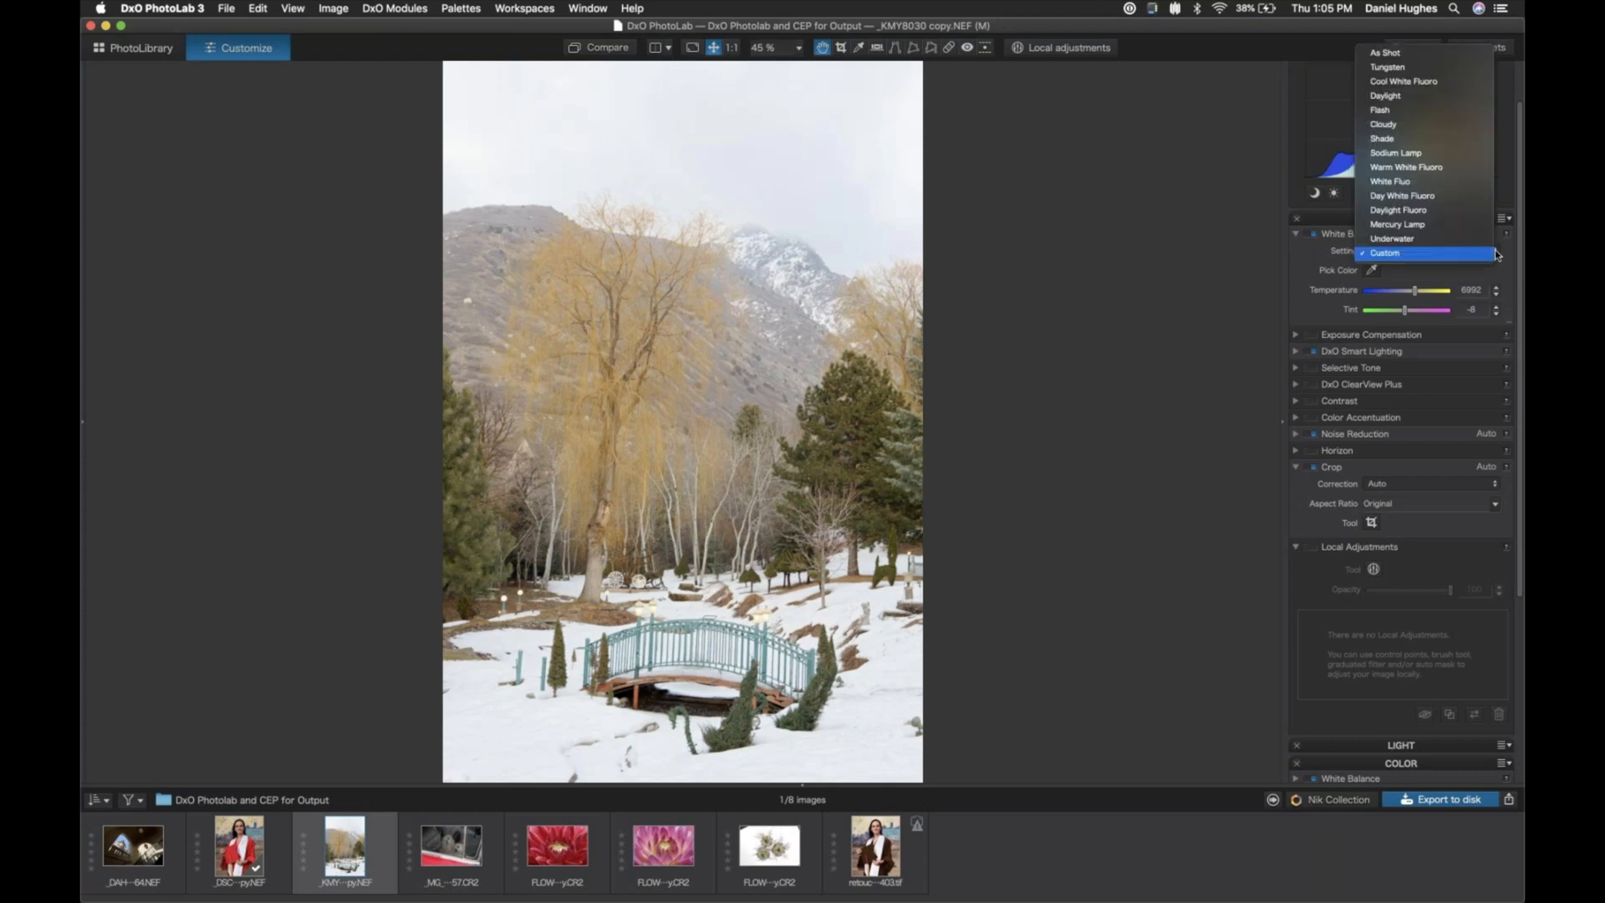
pyautogui.click(1415, 278)
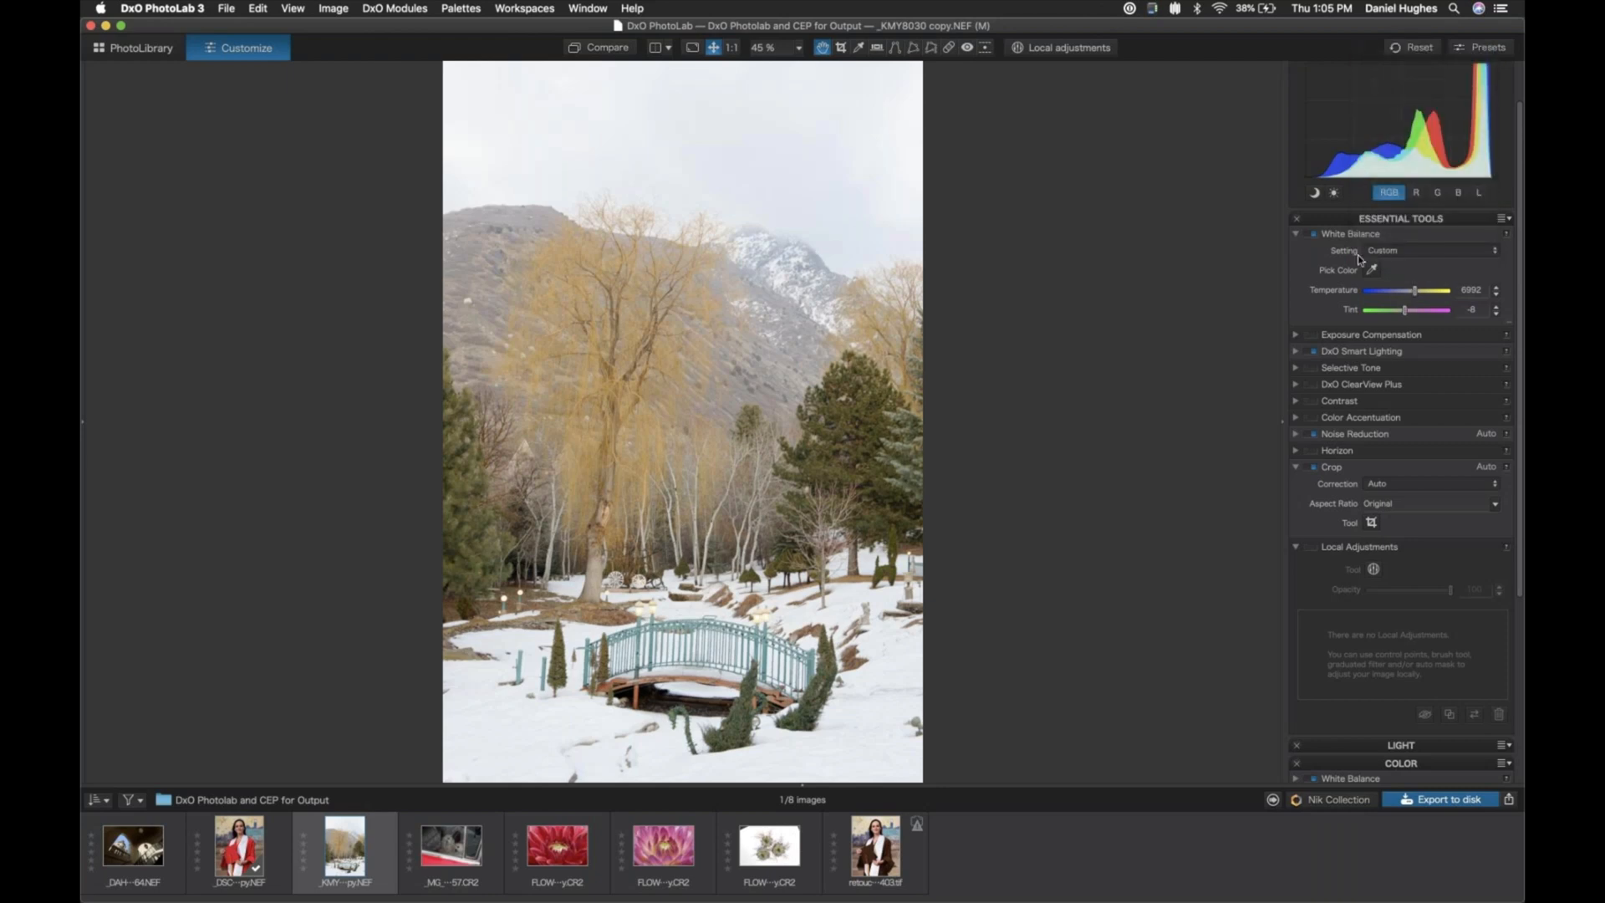
pyautogui.click(1496, 255)
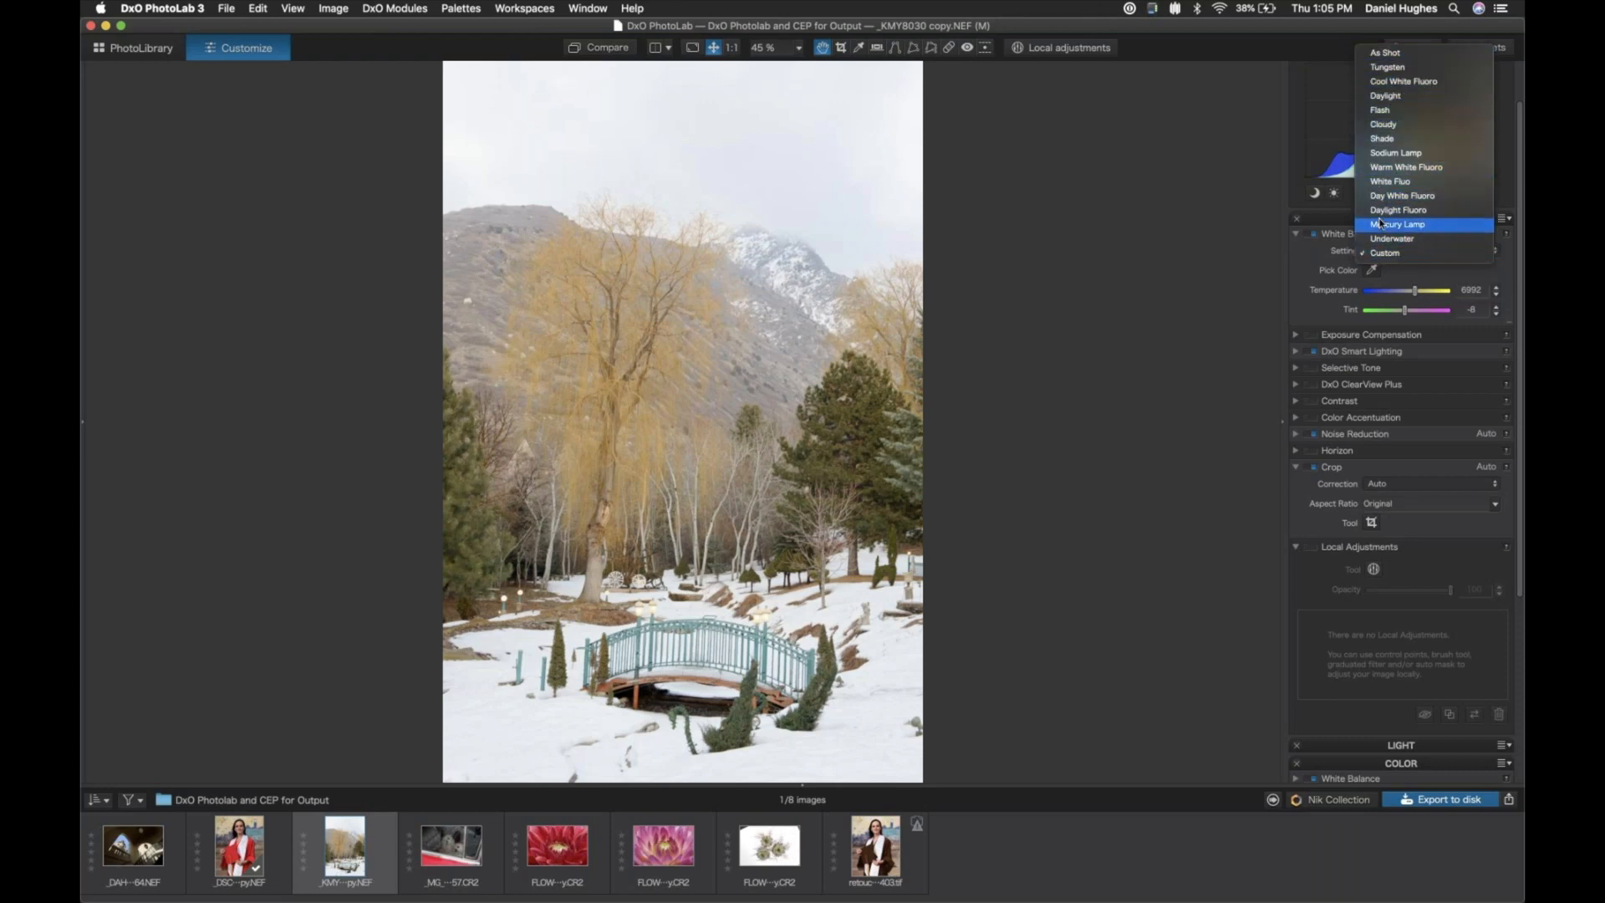
pyautogui.click(1381, 97)
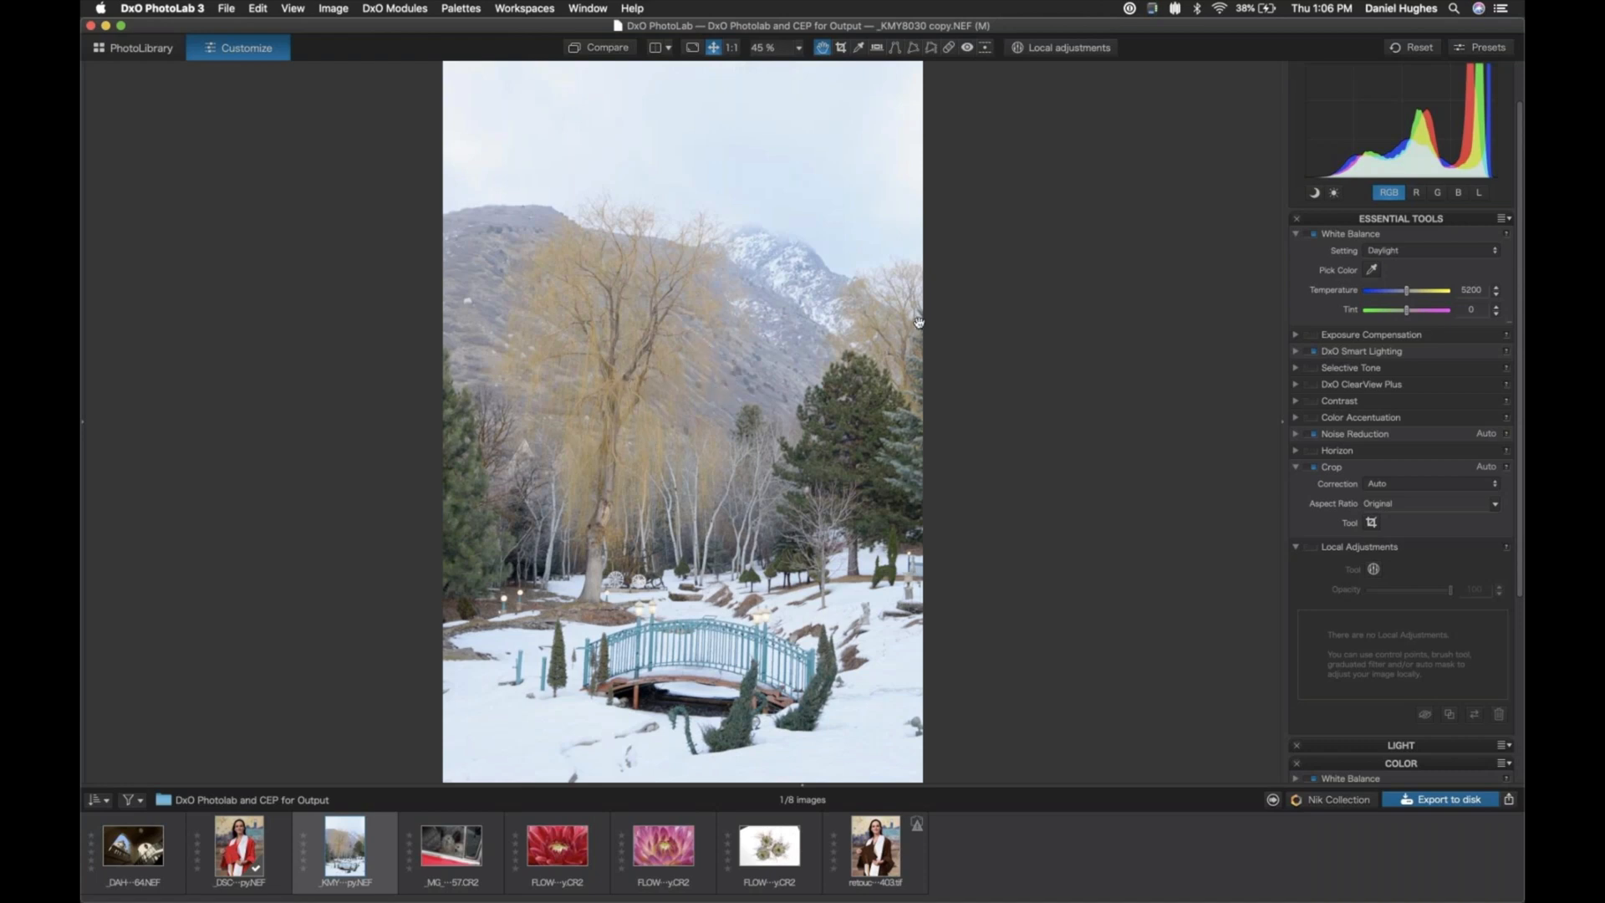
pyautogui.click(1424, 256)
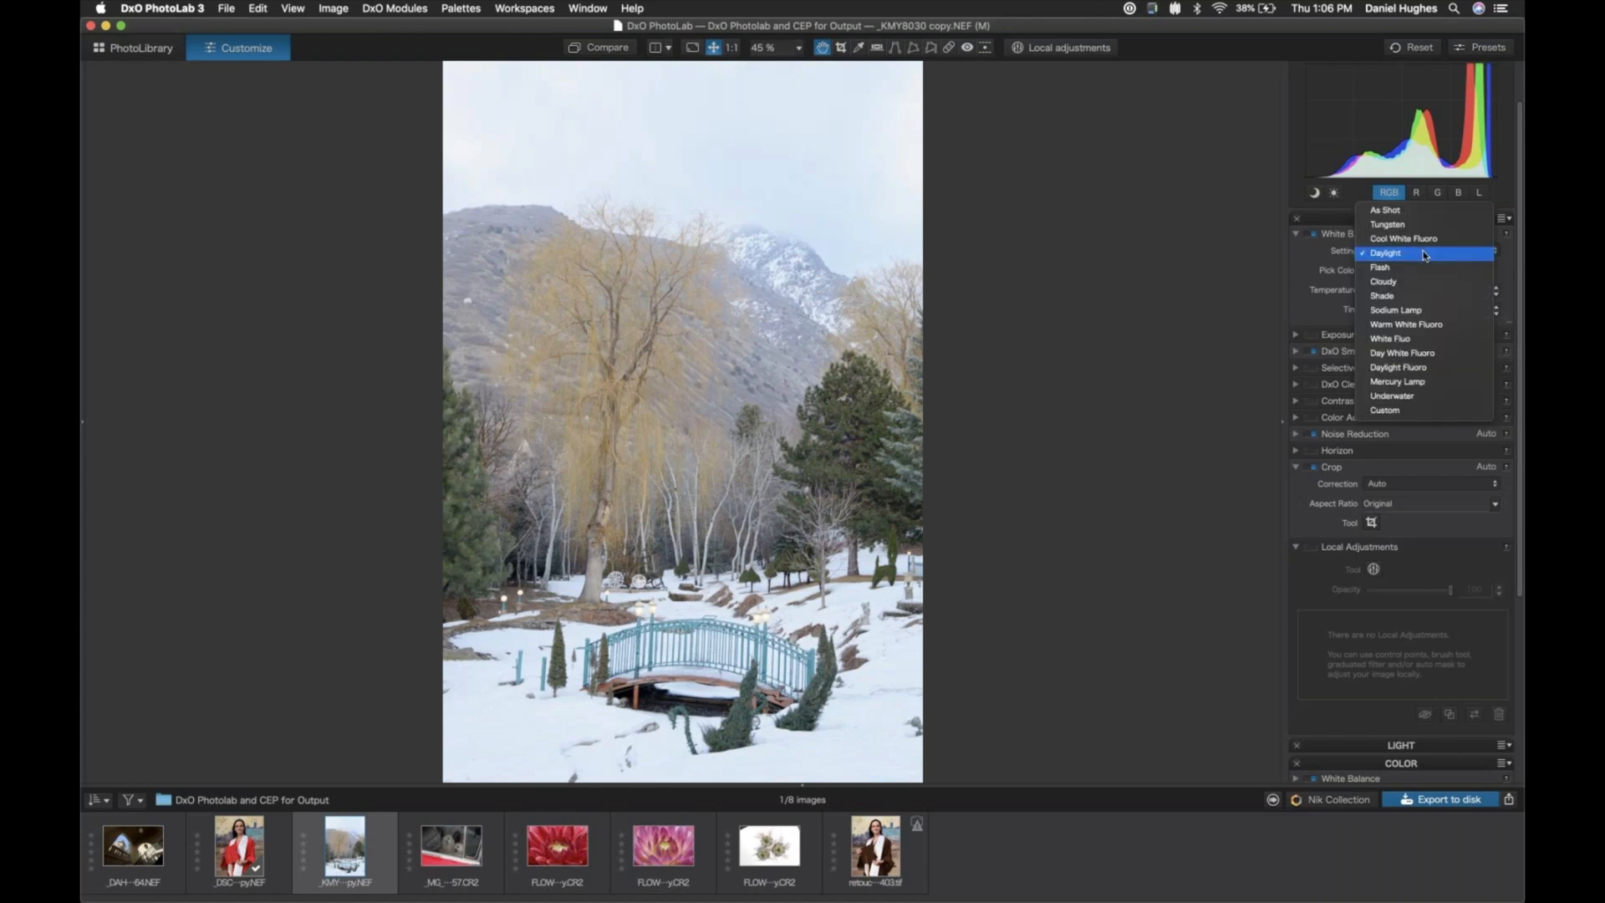
pyautogui.click(1425, 255)
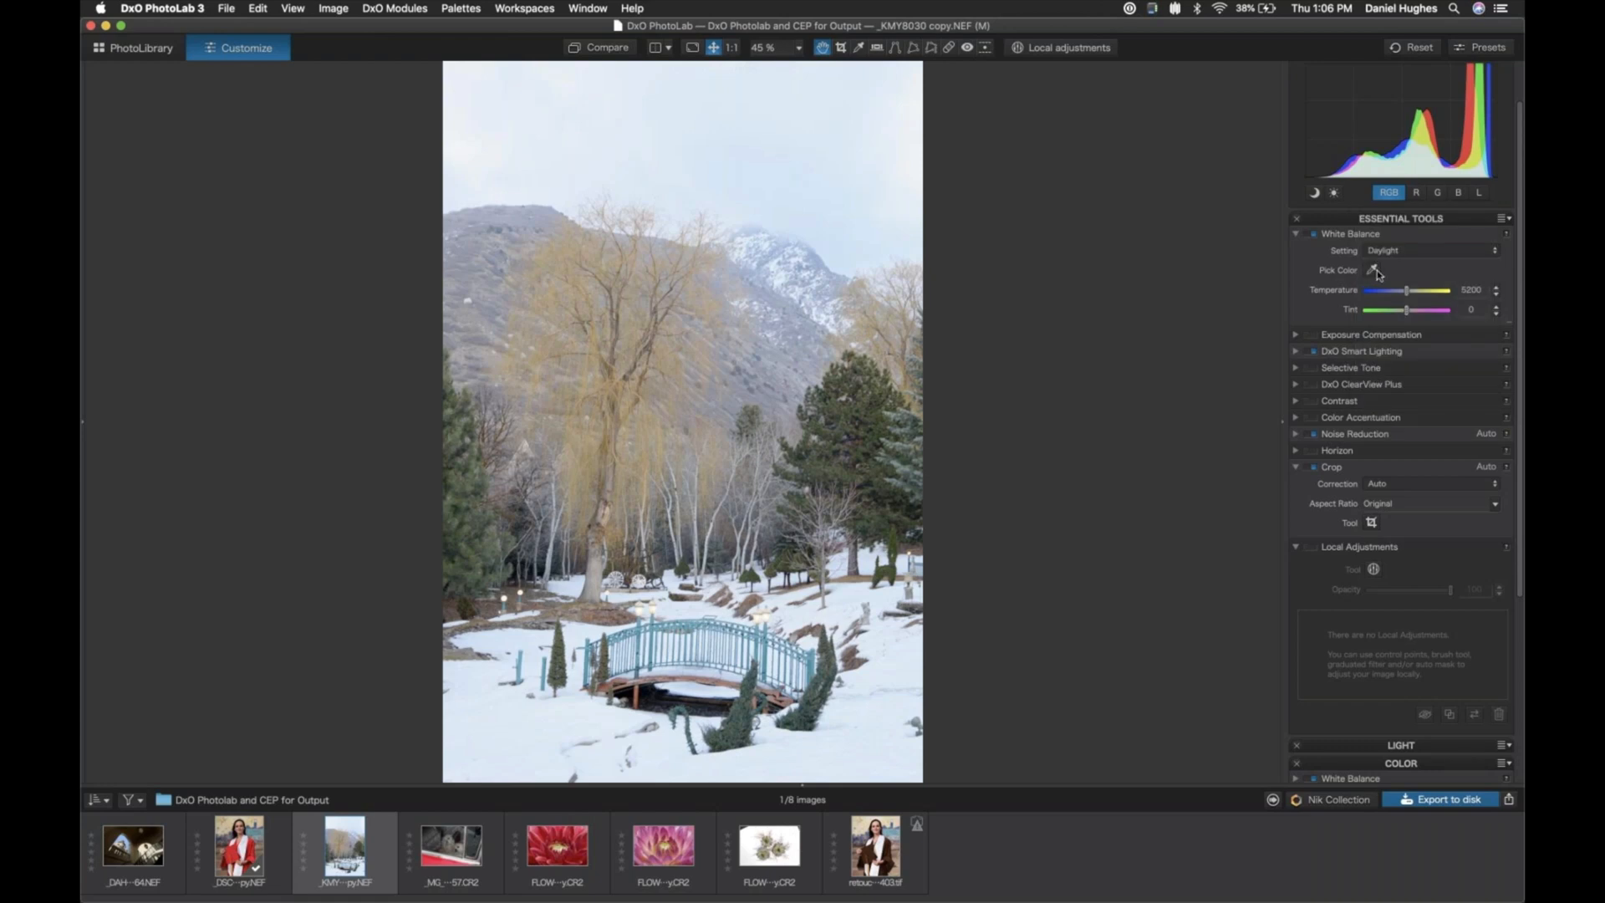
# - Neutralize the white balance by sampling the snow beside the bridge, and lower the temperature to about 6943
pyautogui.click(1373, 271)
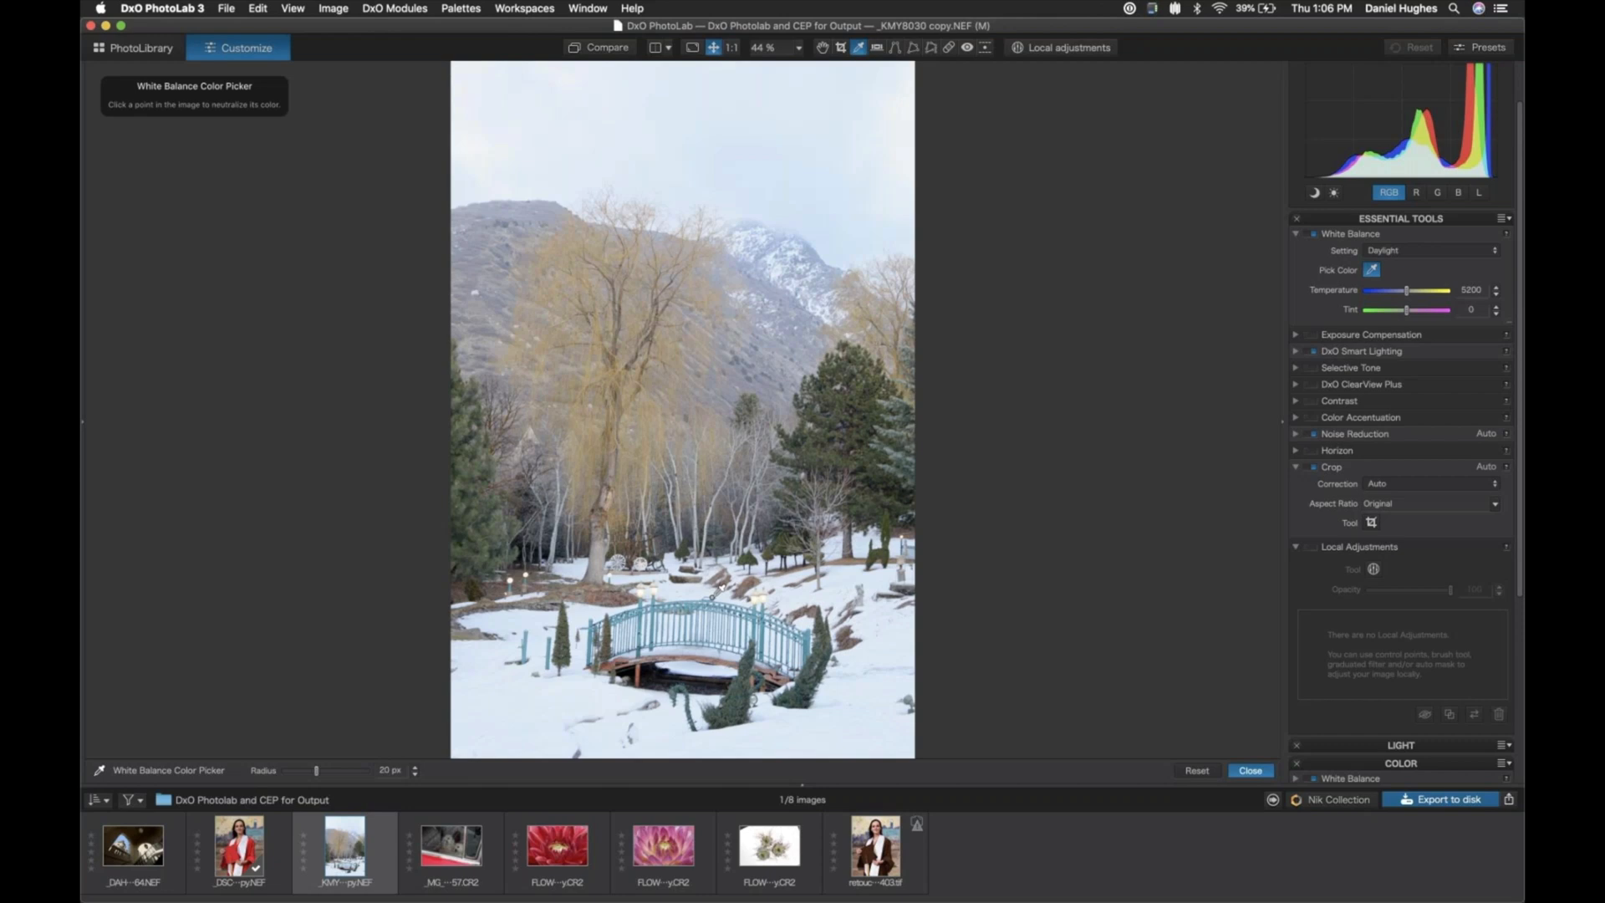
pyautogui.click(893, 641)
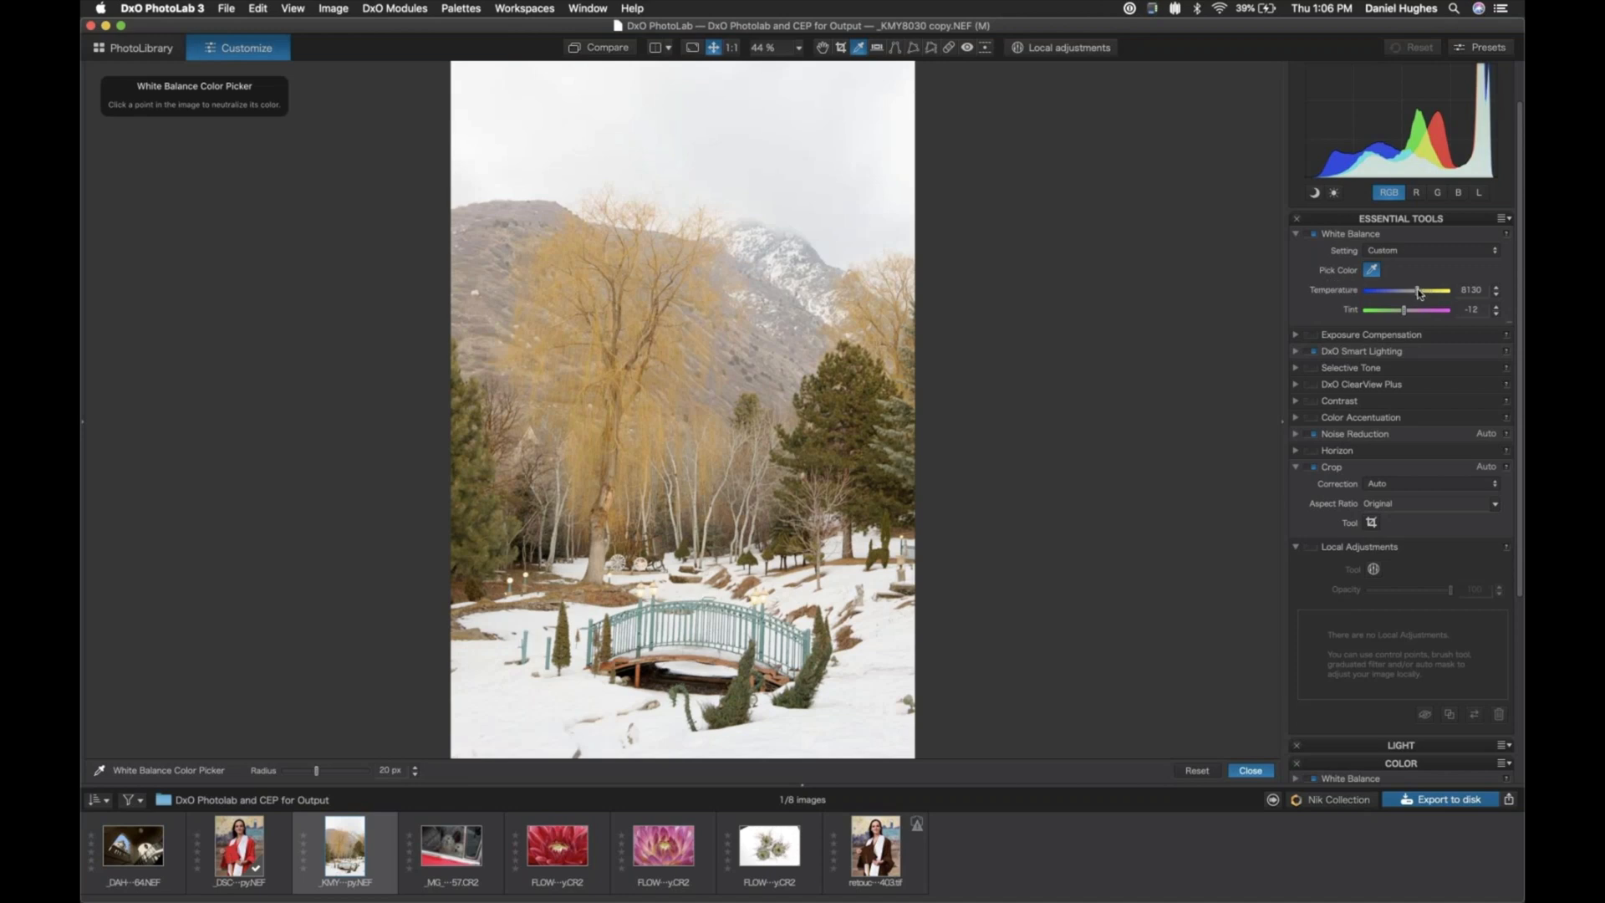
pyautogui.moveTo(1419, 292); pyautogui.dragTo(1415, 292)
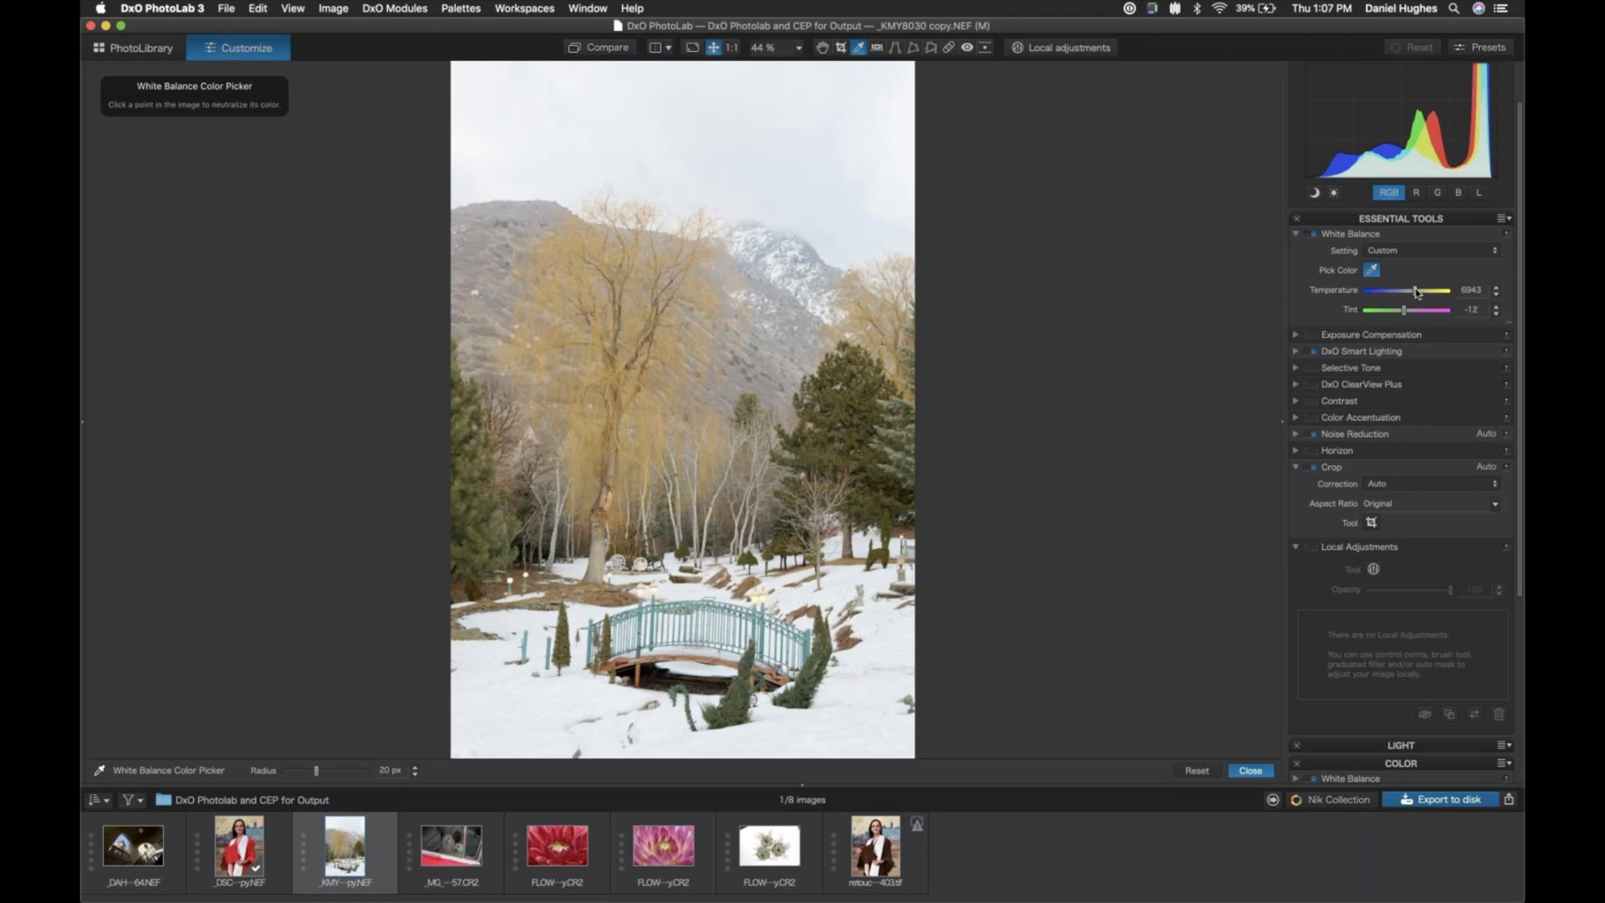
pyautogui.moveTo(1416, 293); pyautogui.dragTo(1416, 290)
pyautogui.click(1296, 235)
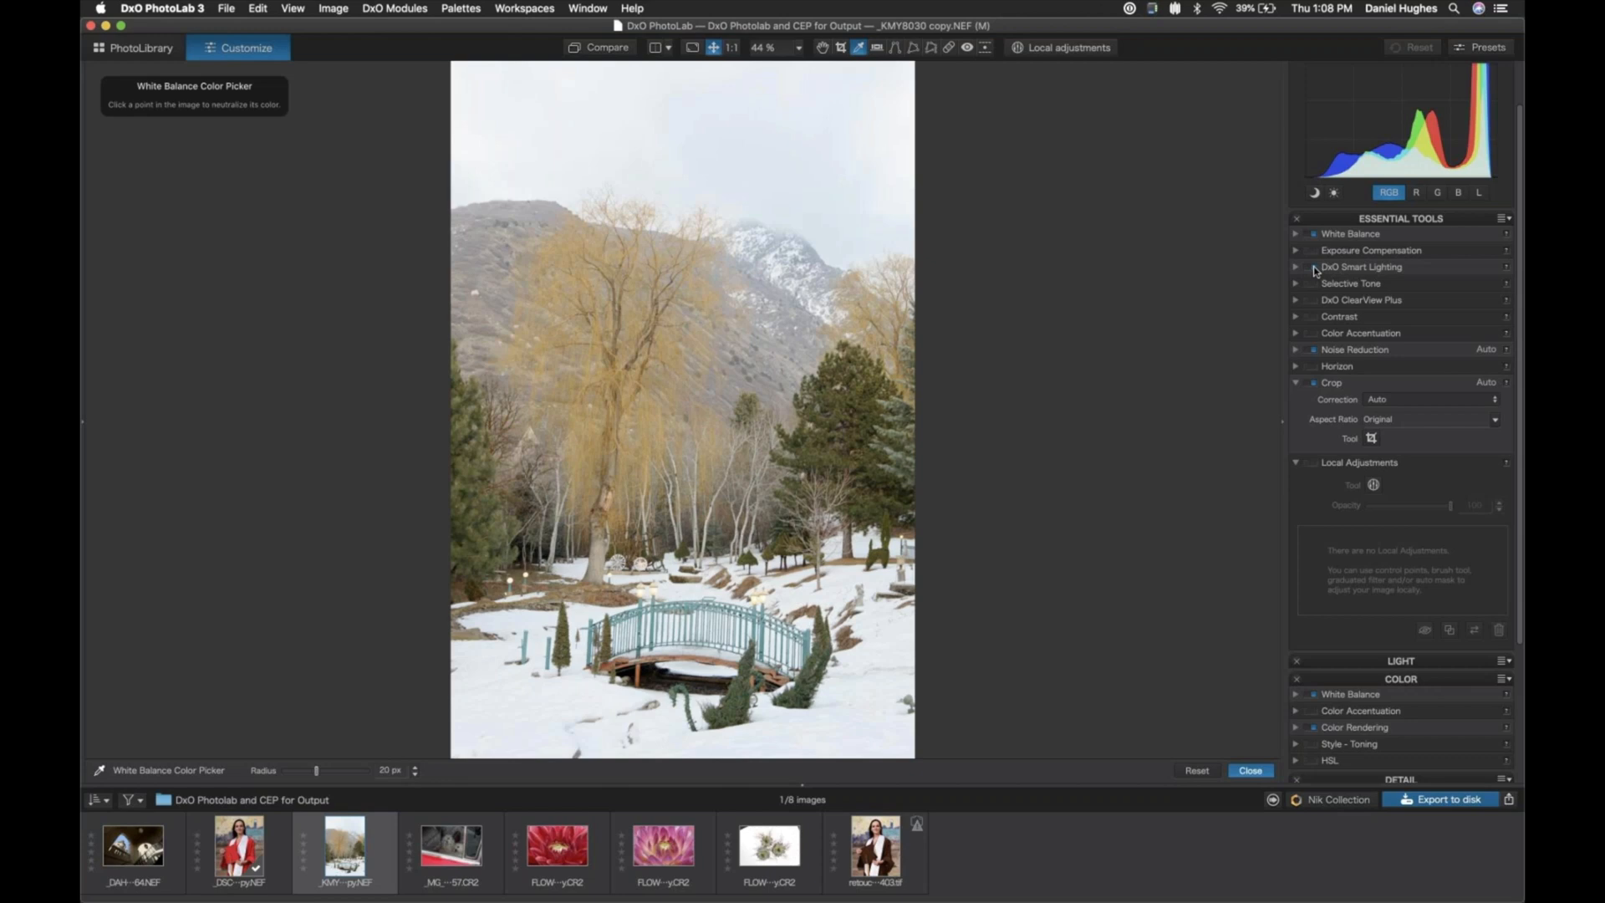
# - Compare the photo with DxO Smart Lighting switched off and on
pyautogui.click(1314, 268)
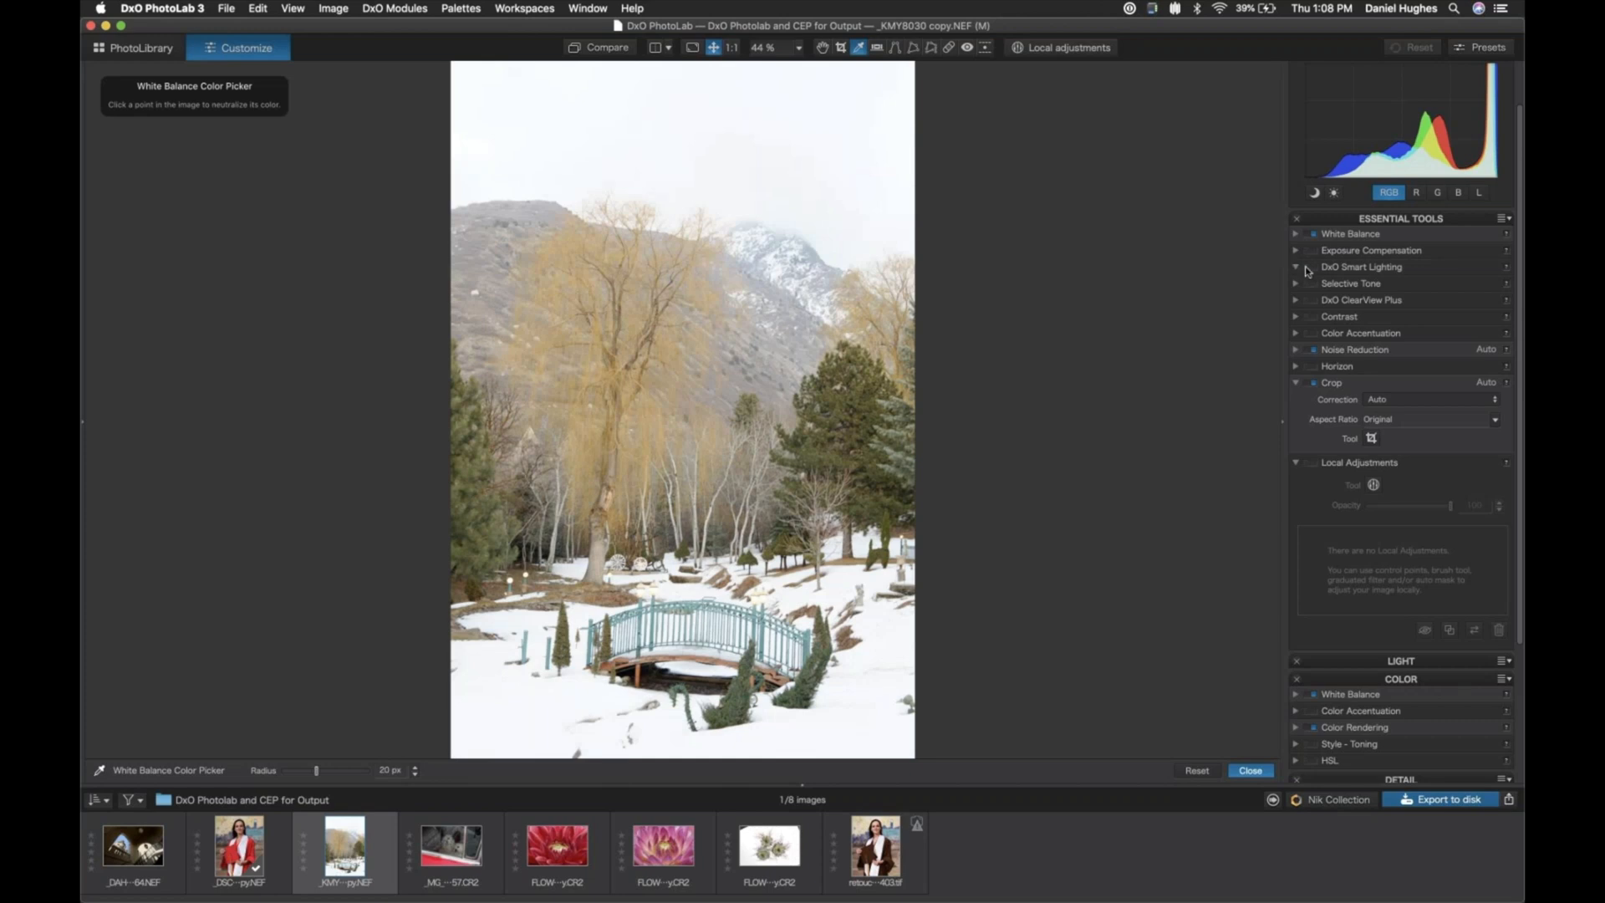
pyautogui.click(1296, 267)
pyautogui.click(1313, 268)
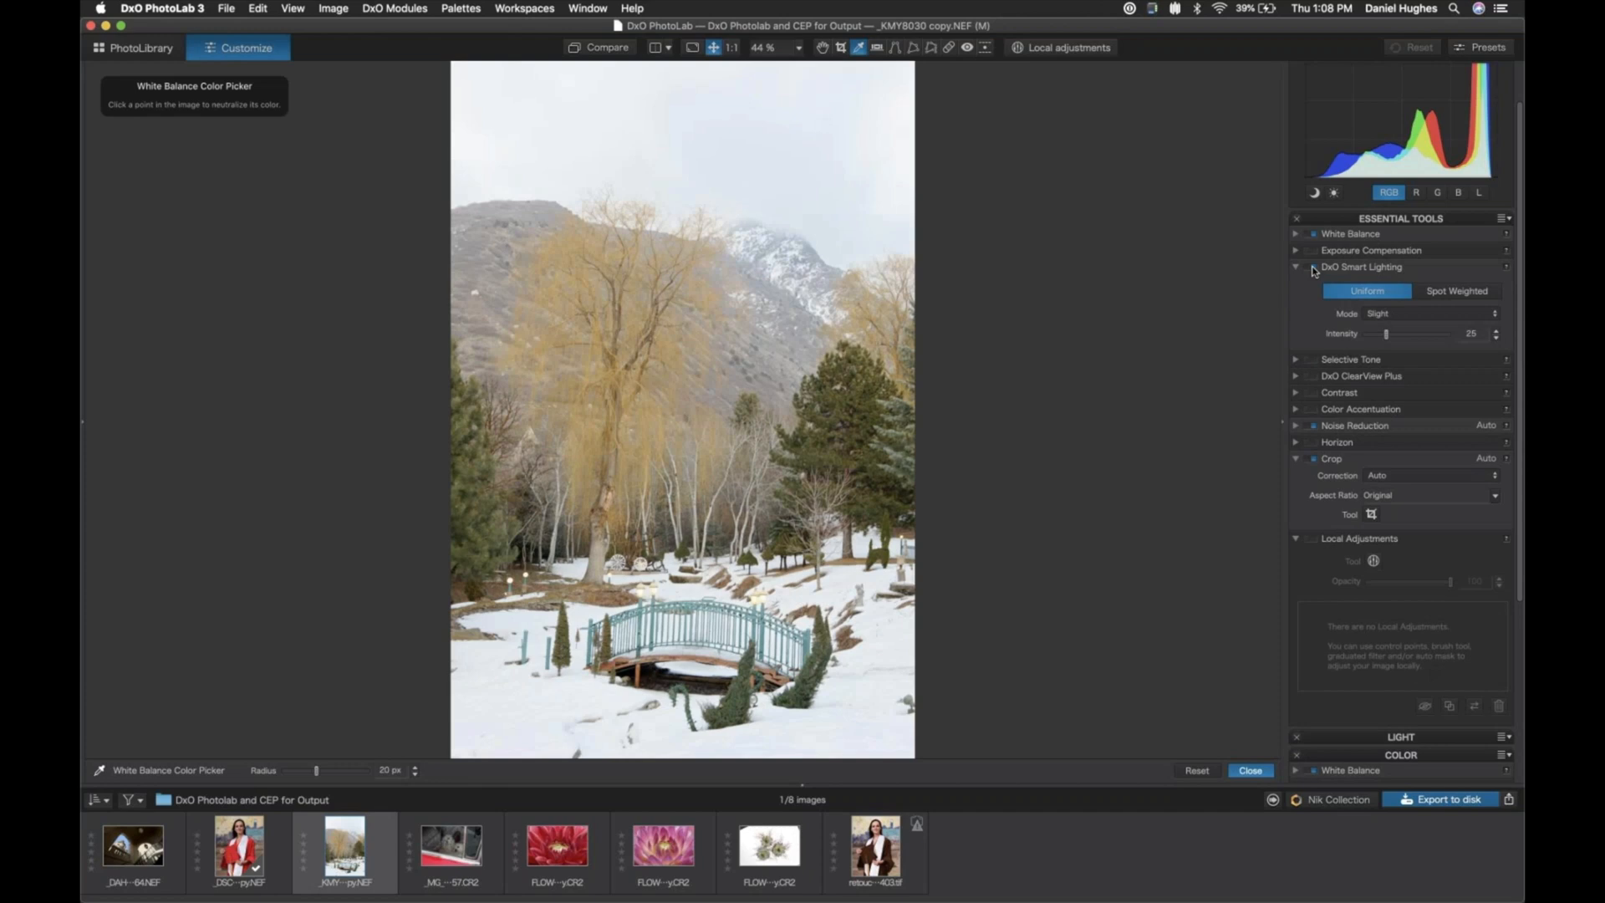
pyautogui.click(1313, 270)
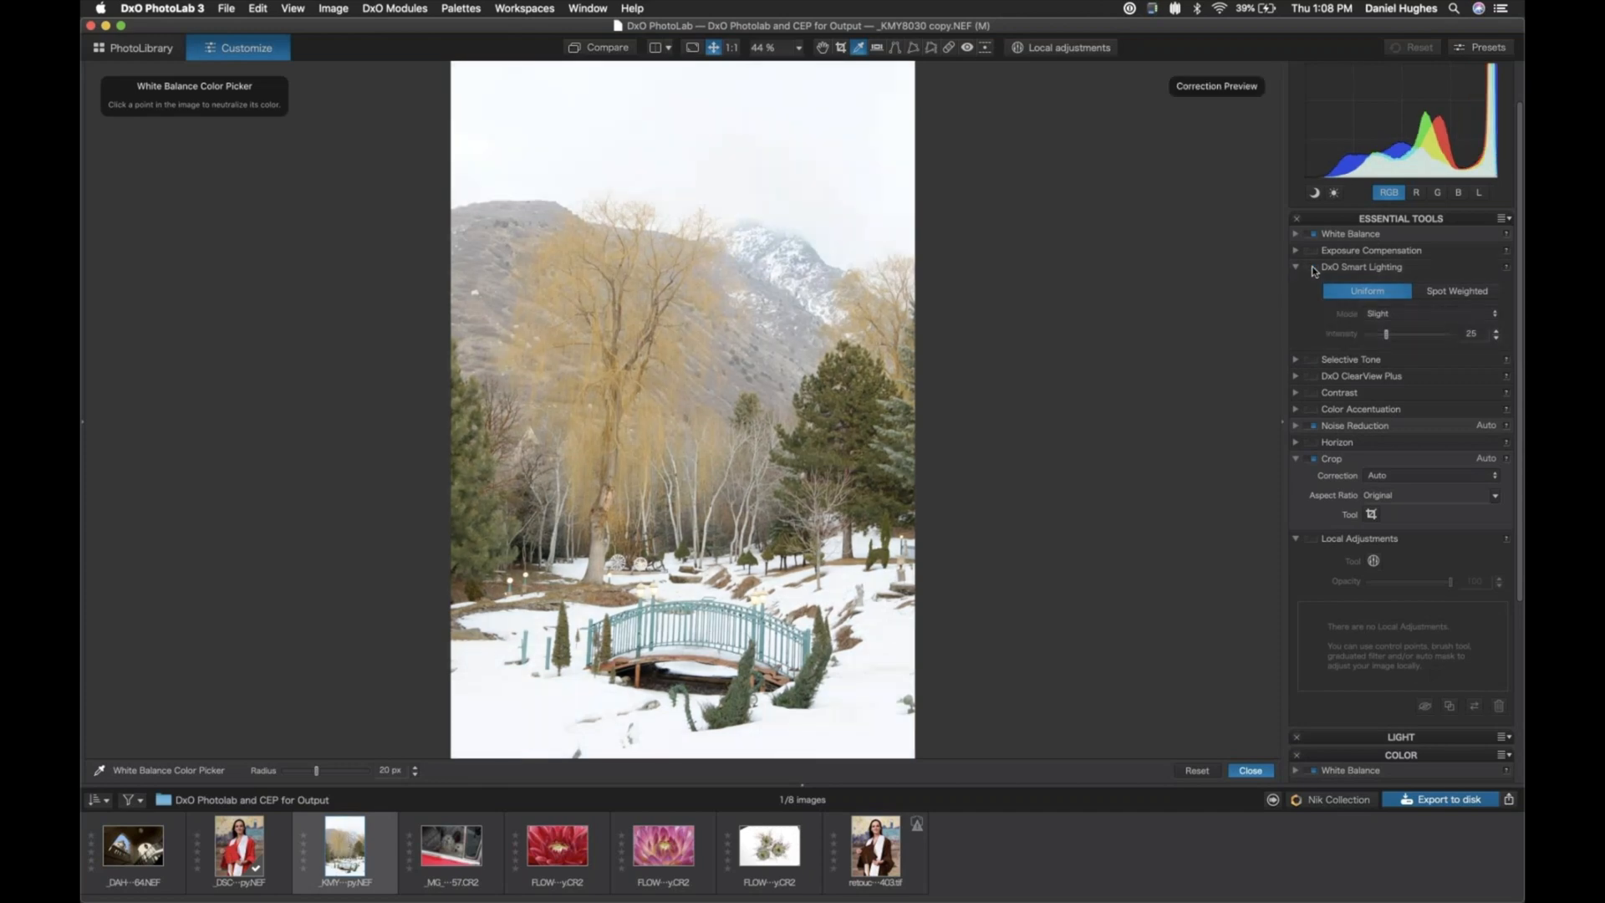
pyautogui.click(1313, 269)
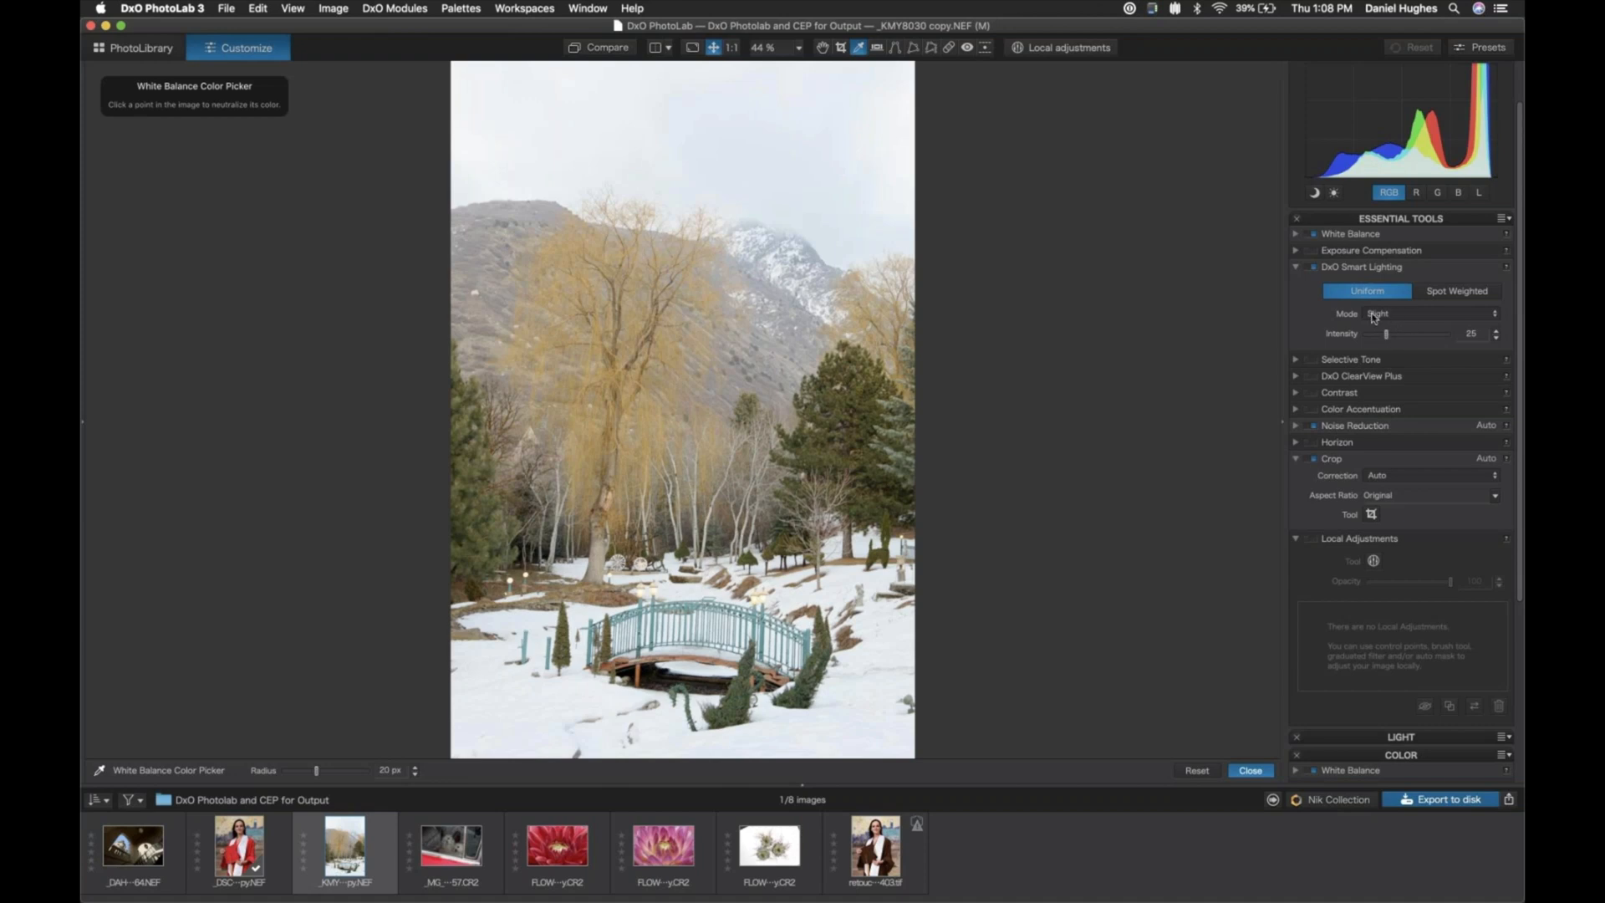
# - Try a DxO Smart Lighting intensity of 95, and settle on 26
pyautogui.click(1445, 338)
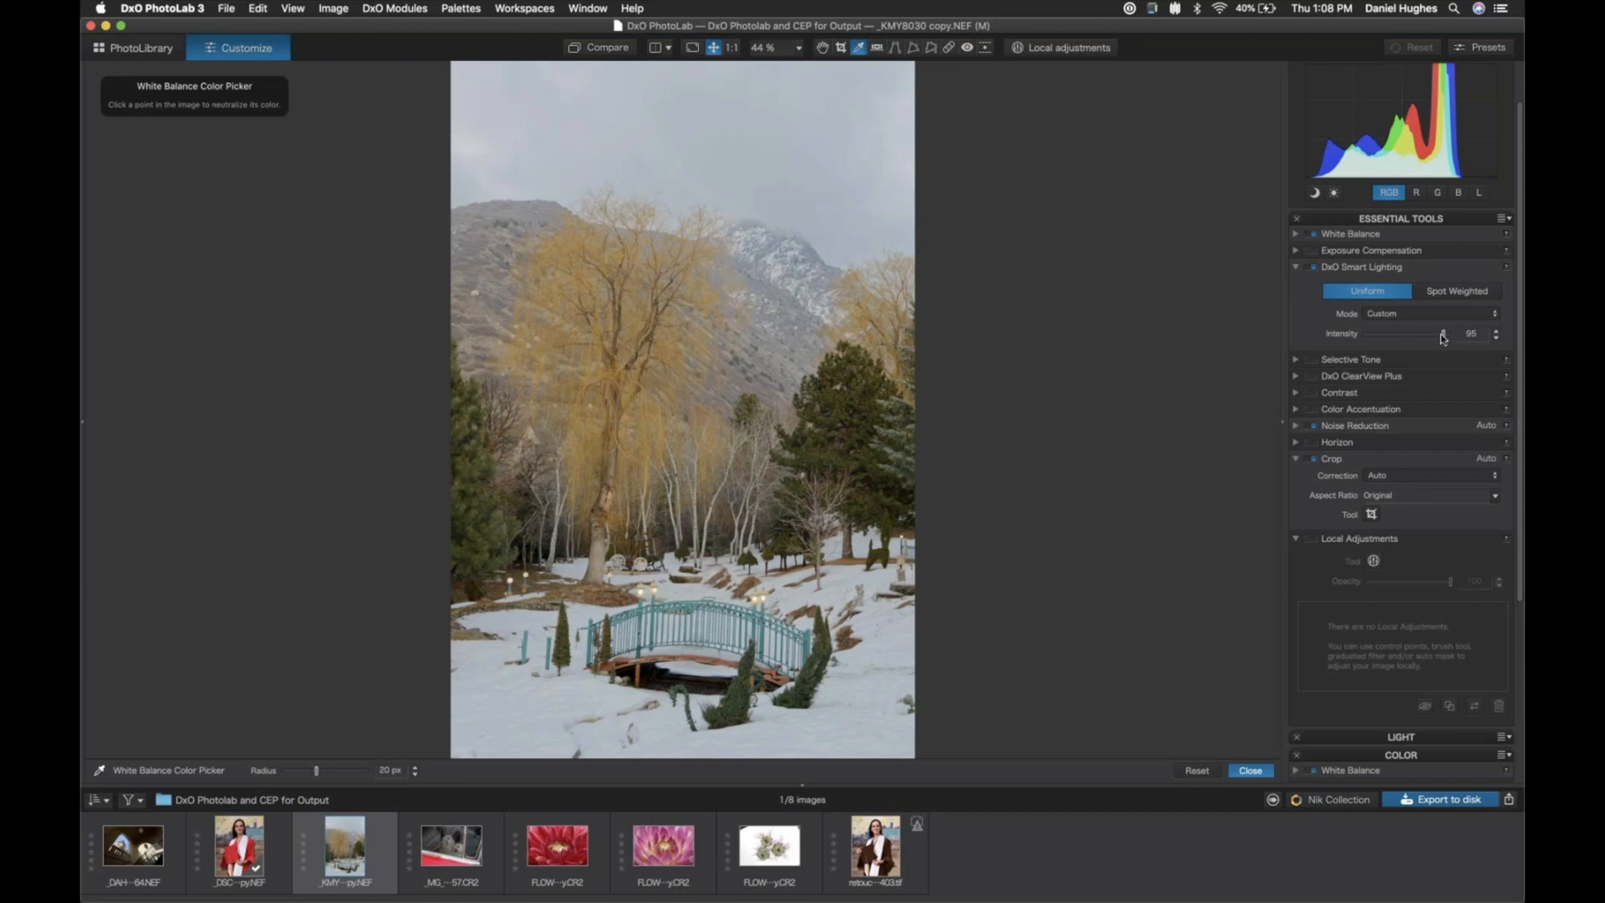
pyautogui.click(1383, 335)
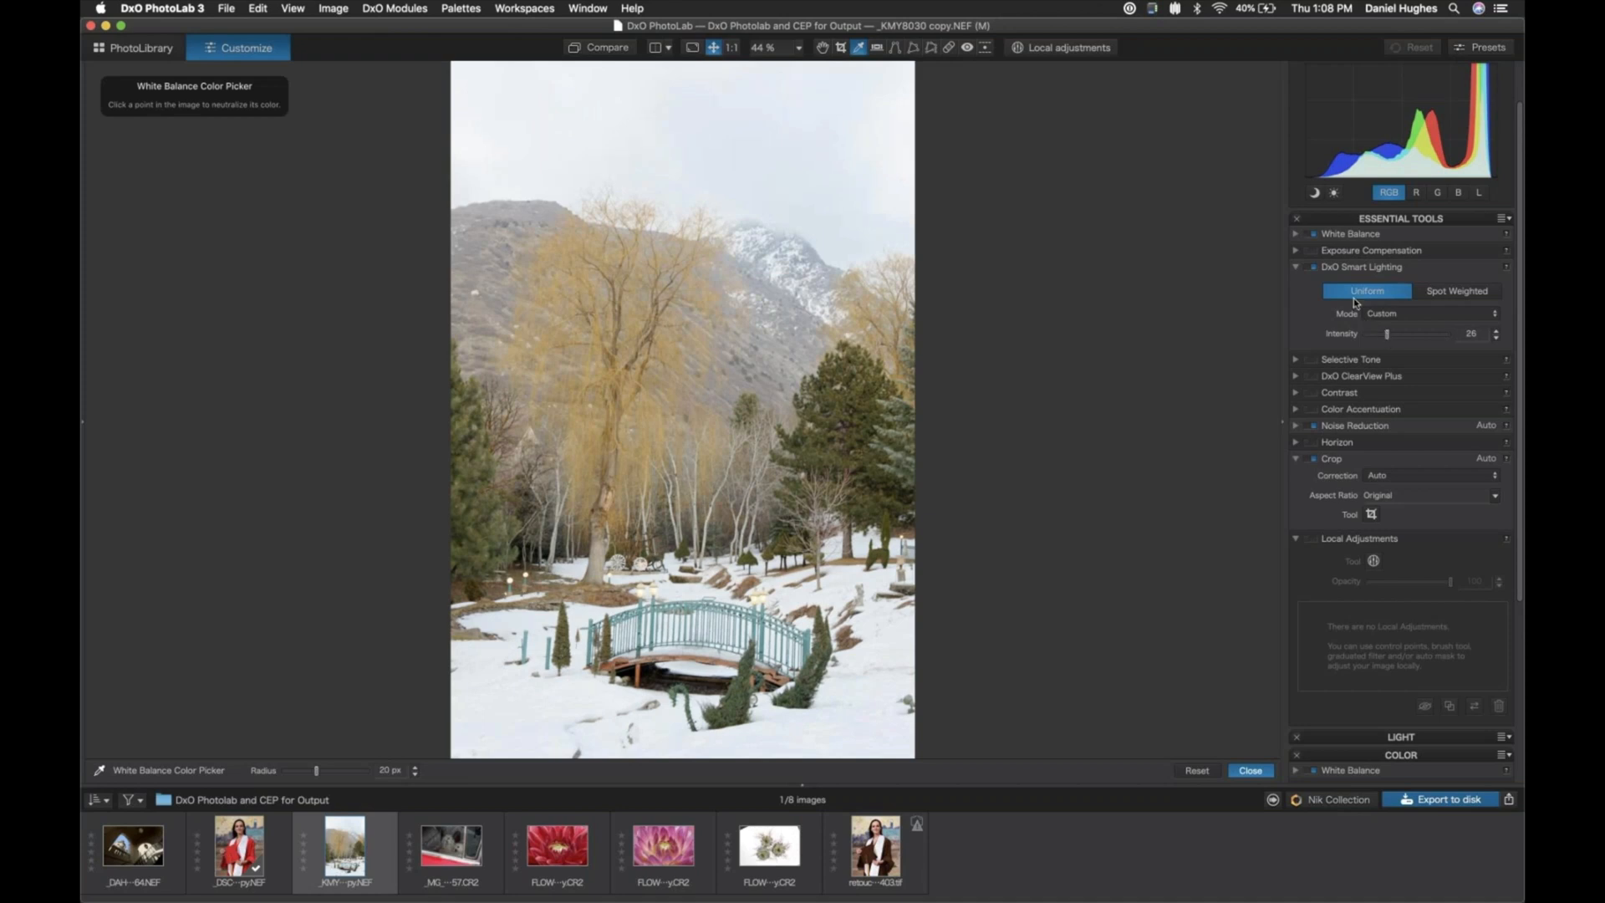
pyautogui.click(1295, 269)
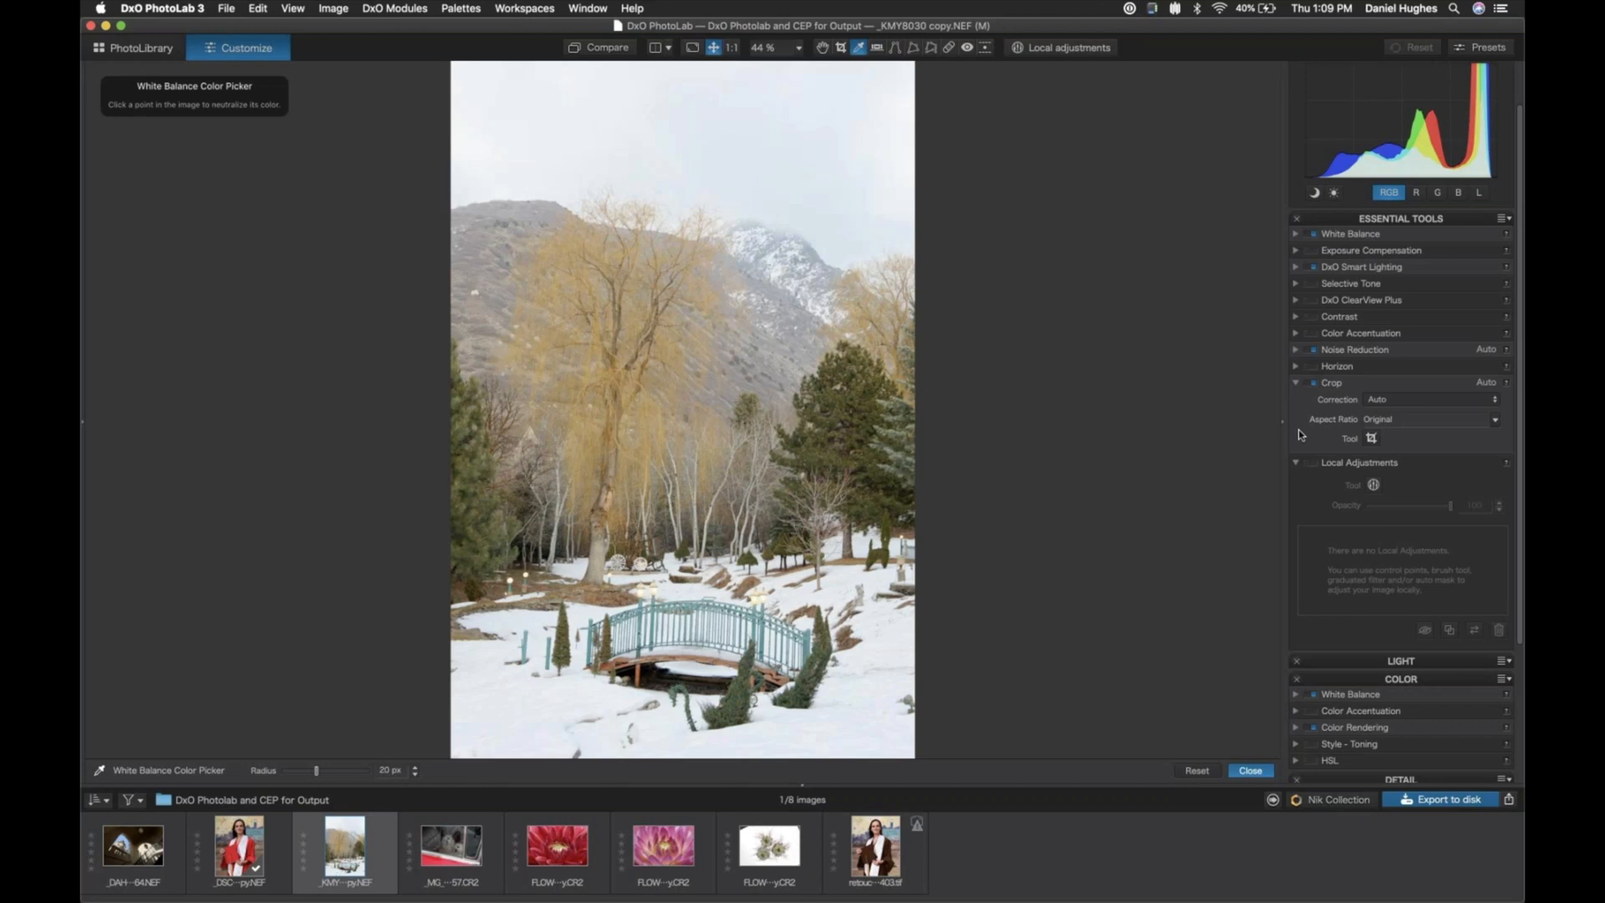
# - Set the crop's aspect ratio to 5:4 and its correction mode to Manual
pyautogui.press('super+minus')
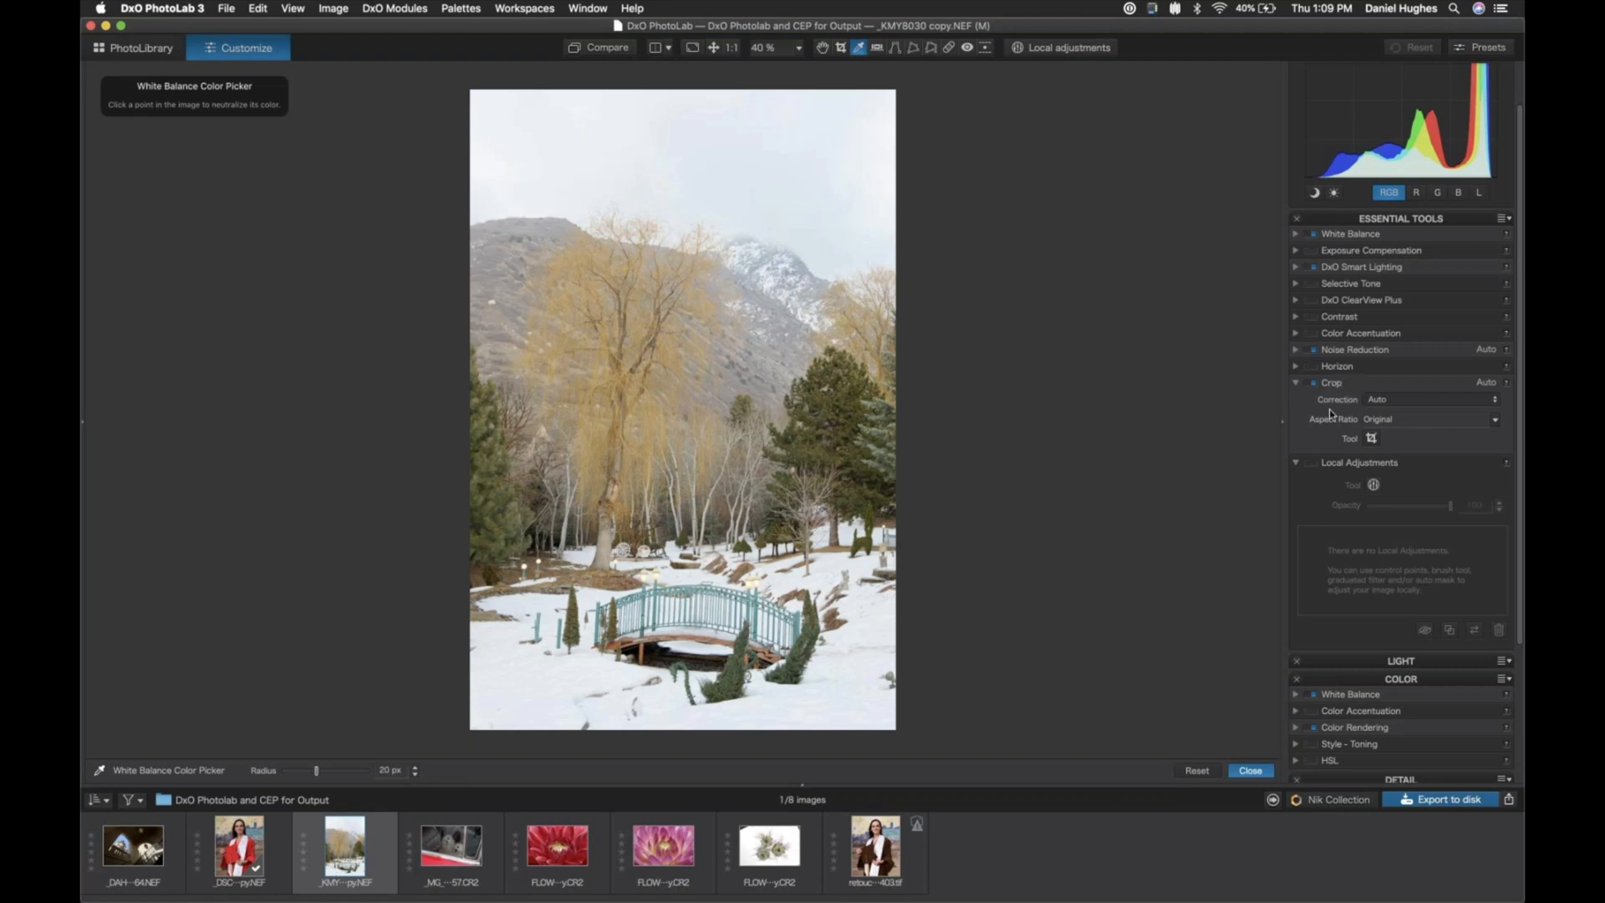
pyautogui.click(1496, 419)
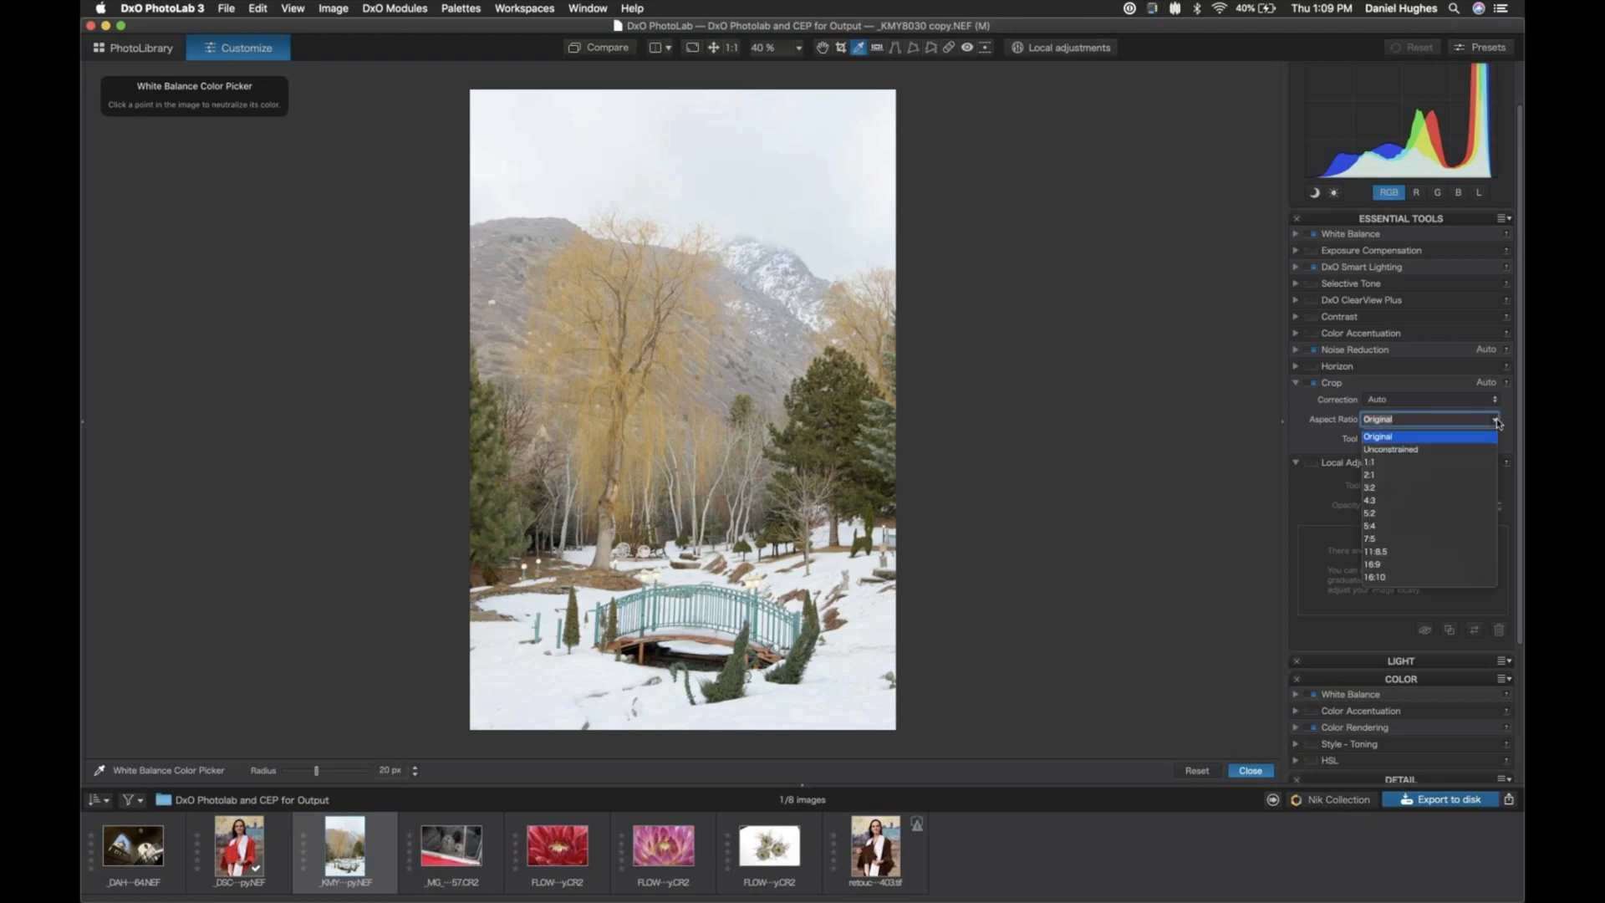
pyautogui.click(1374, 527)
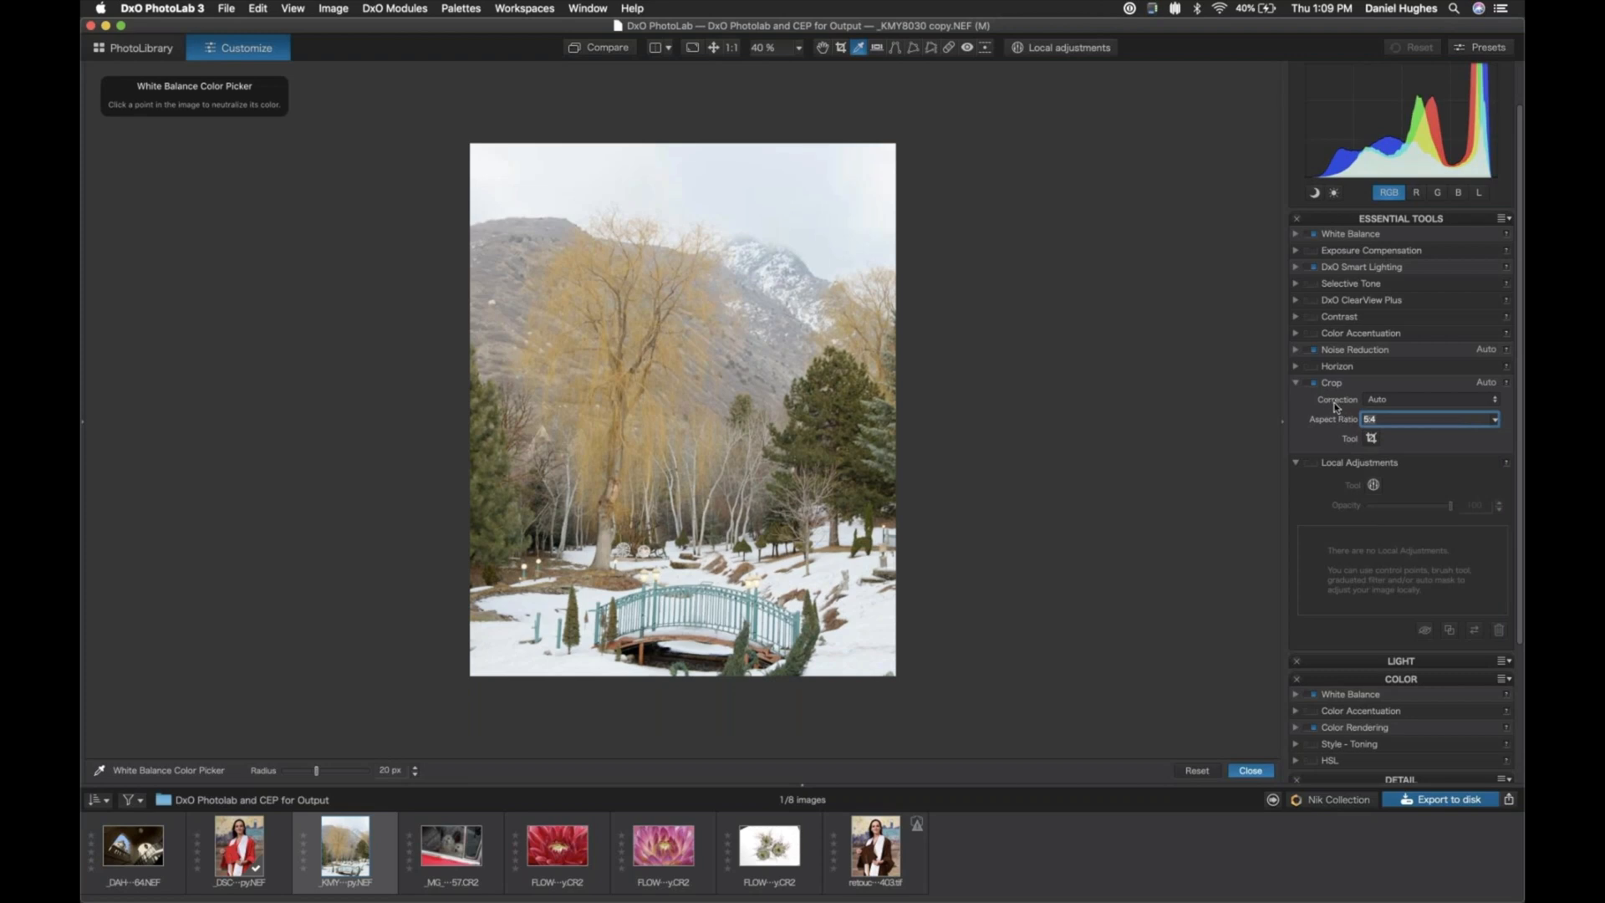
pyautogui.click(1412, 402)
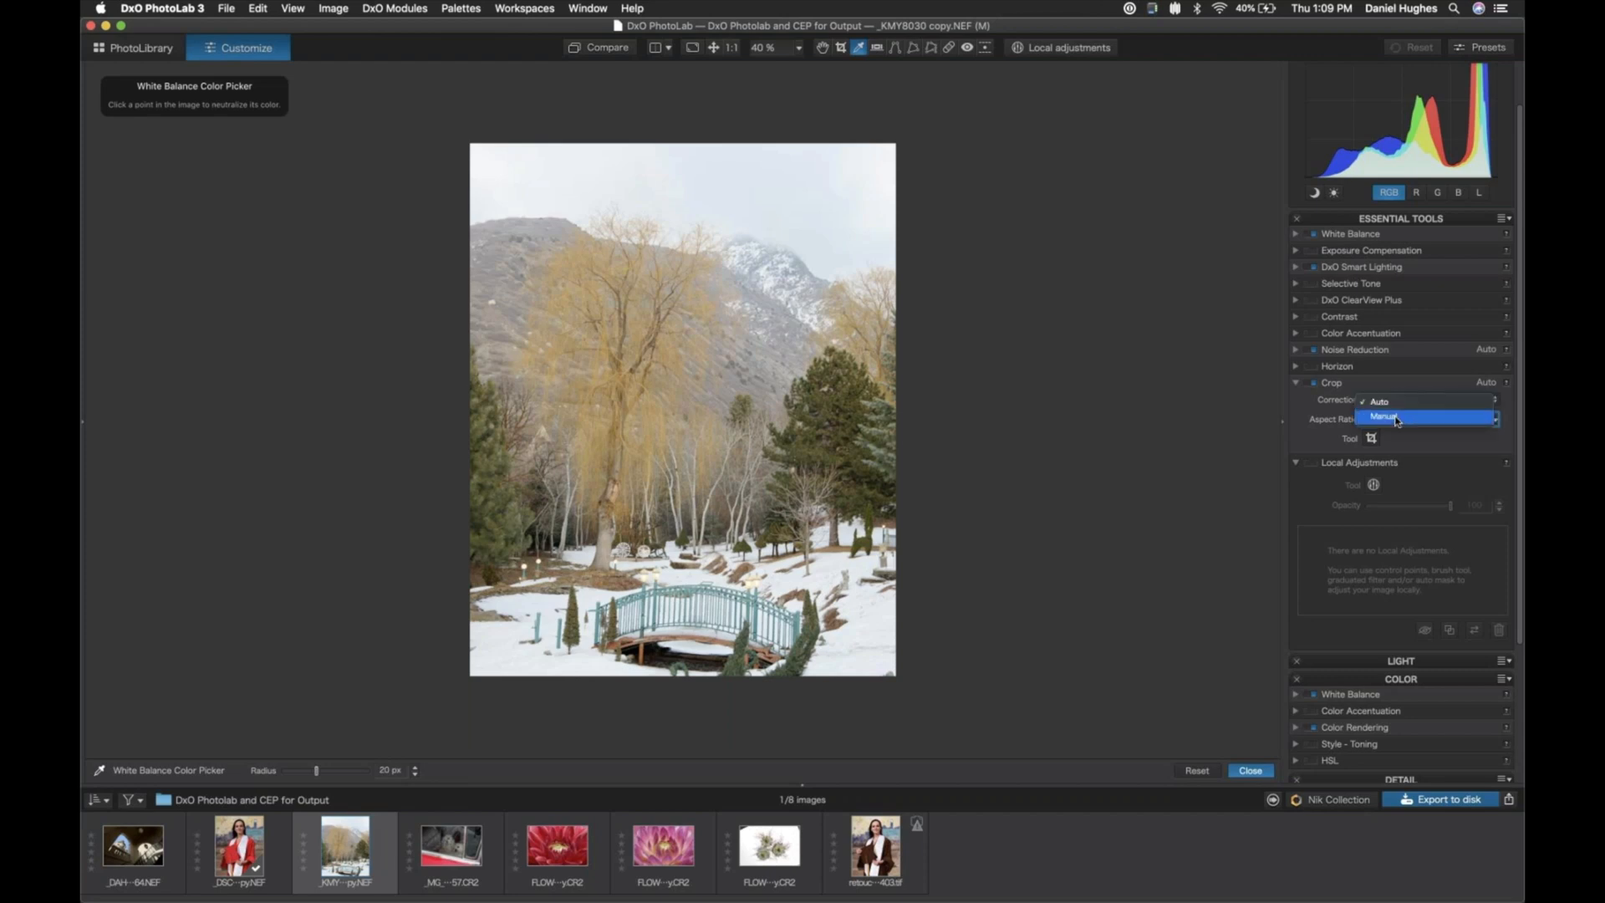
pyautogui.click(1397, 418)
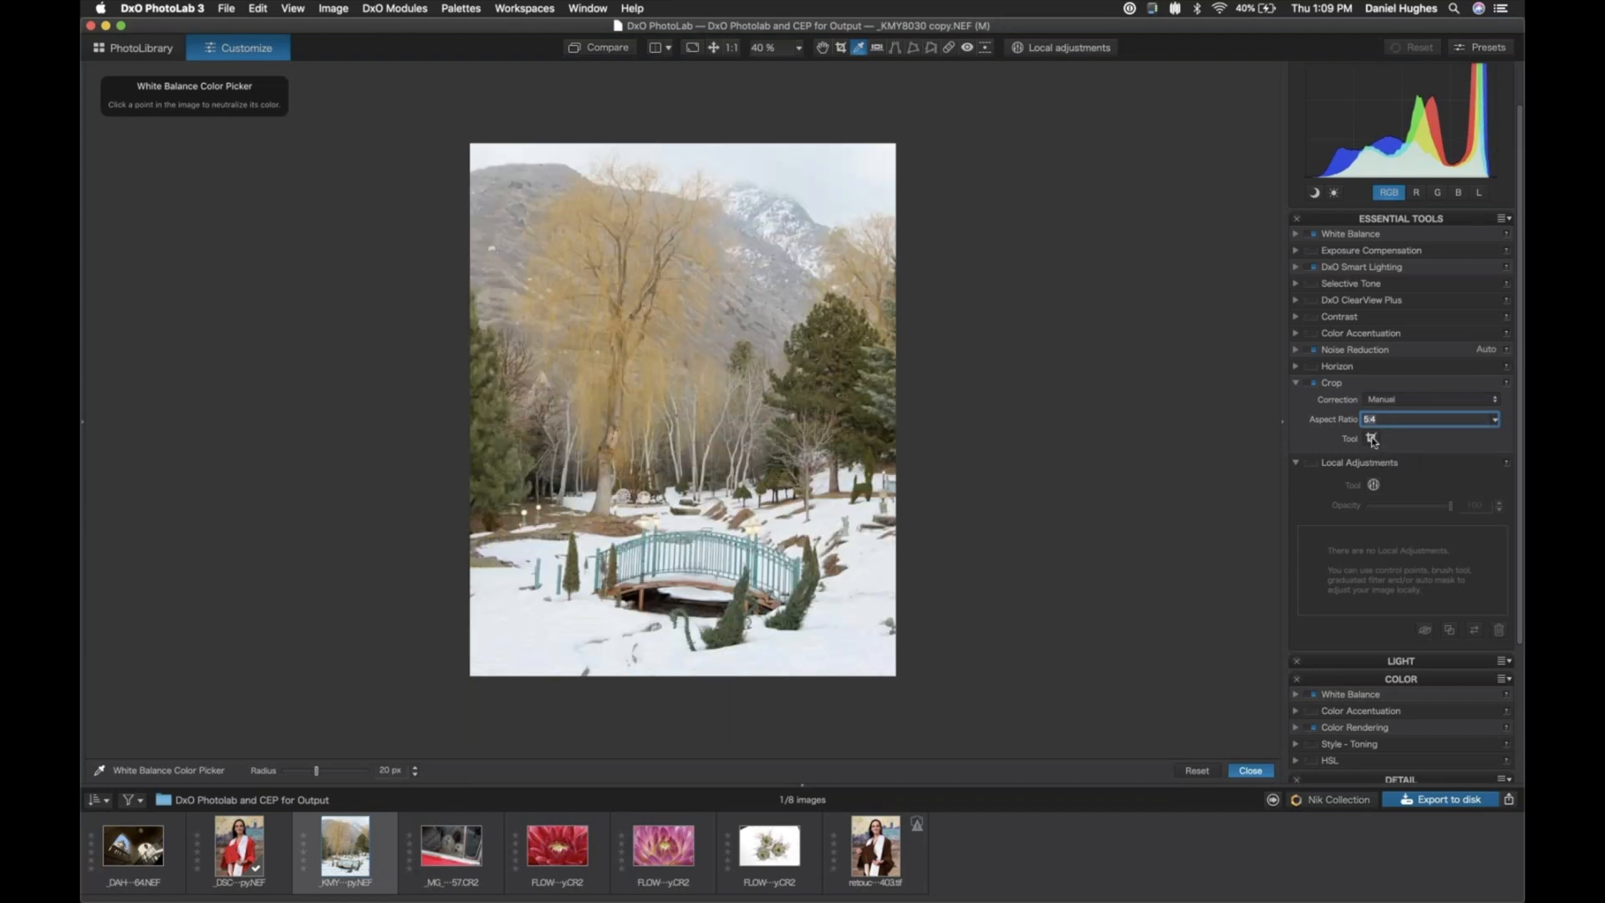
# - Move the crop frame slightly upward to trim a thin strip of foreground snow, and apply the crop
pyautogui.click(1372, 439)
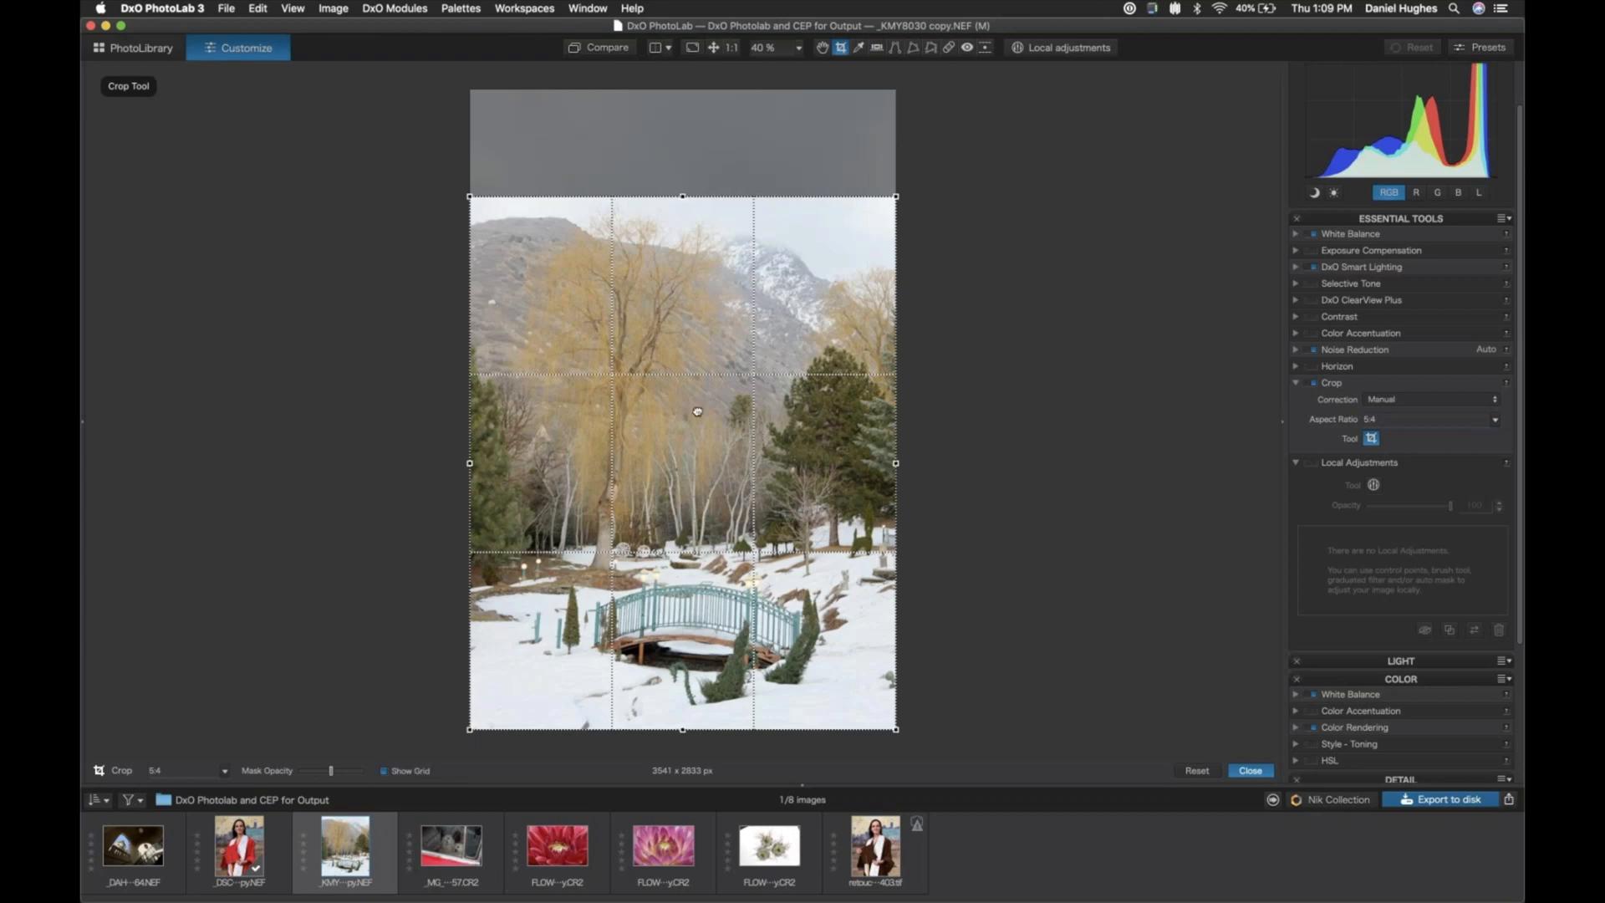
pyautogui.moveTo(698, 412); pyautogui.dragTo(644, 448)
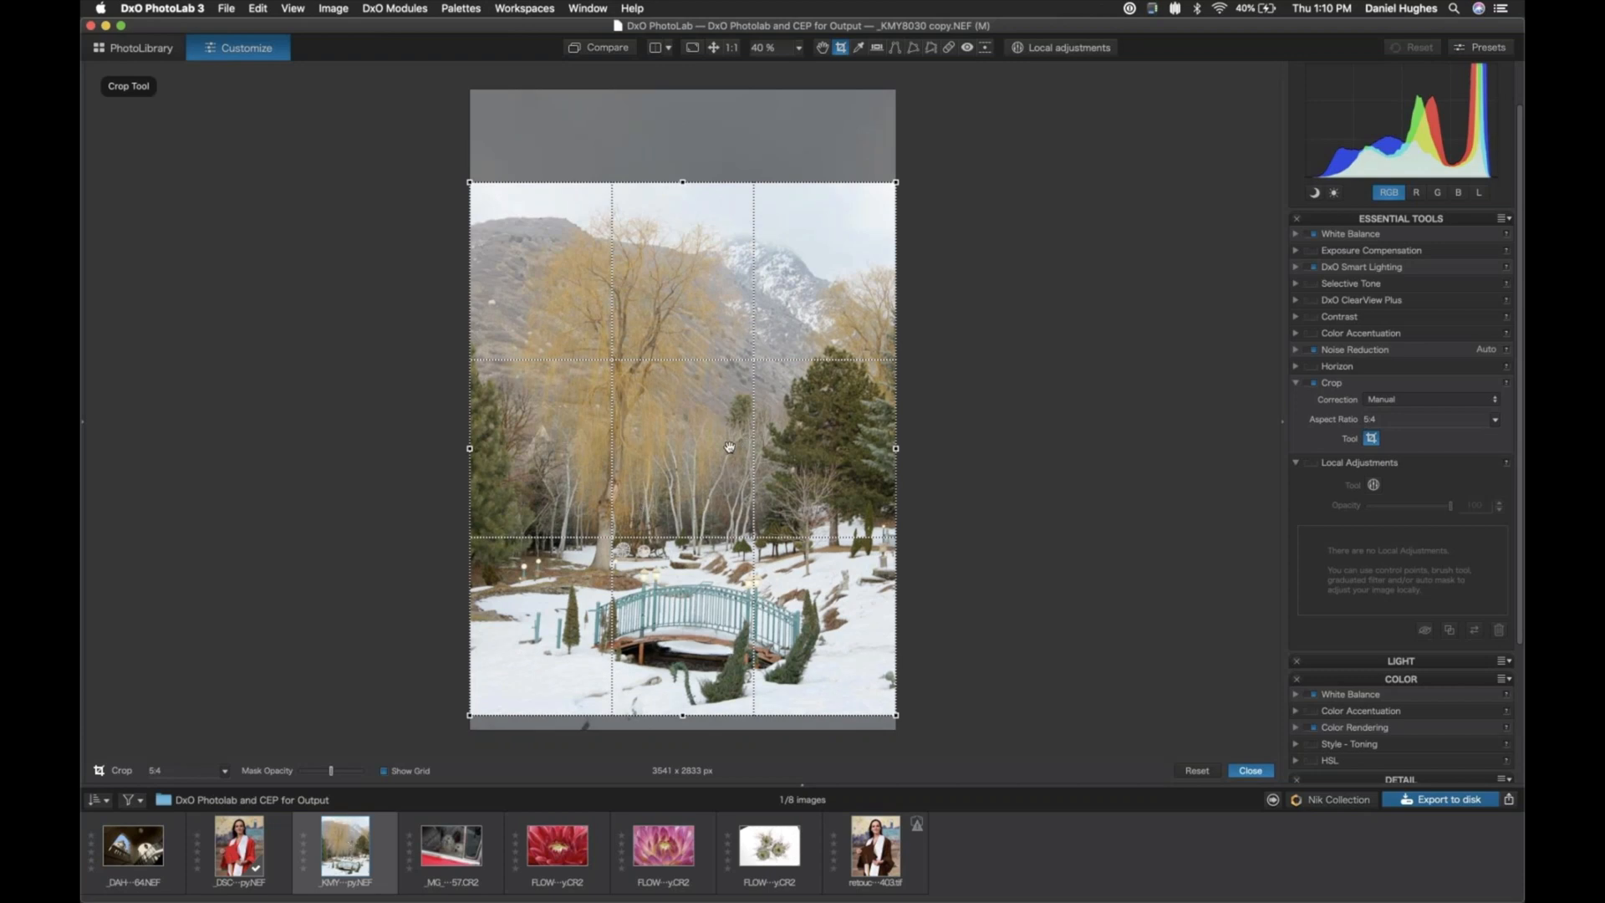
pyautogui.click(1251, 771)
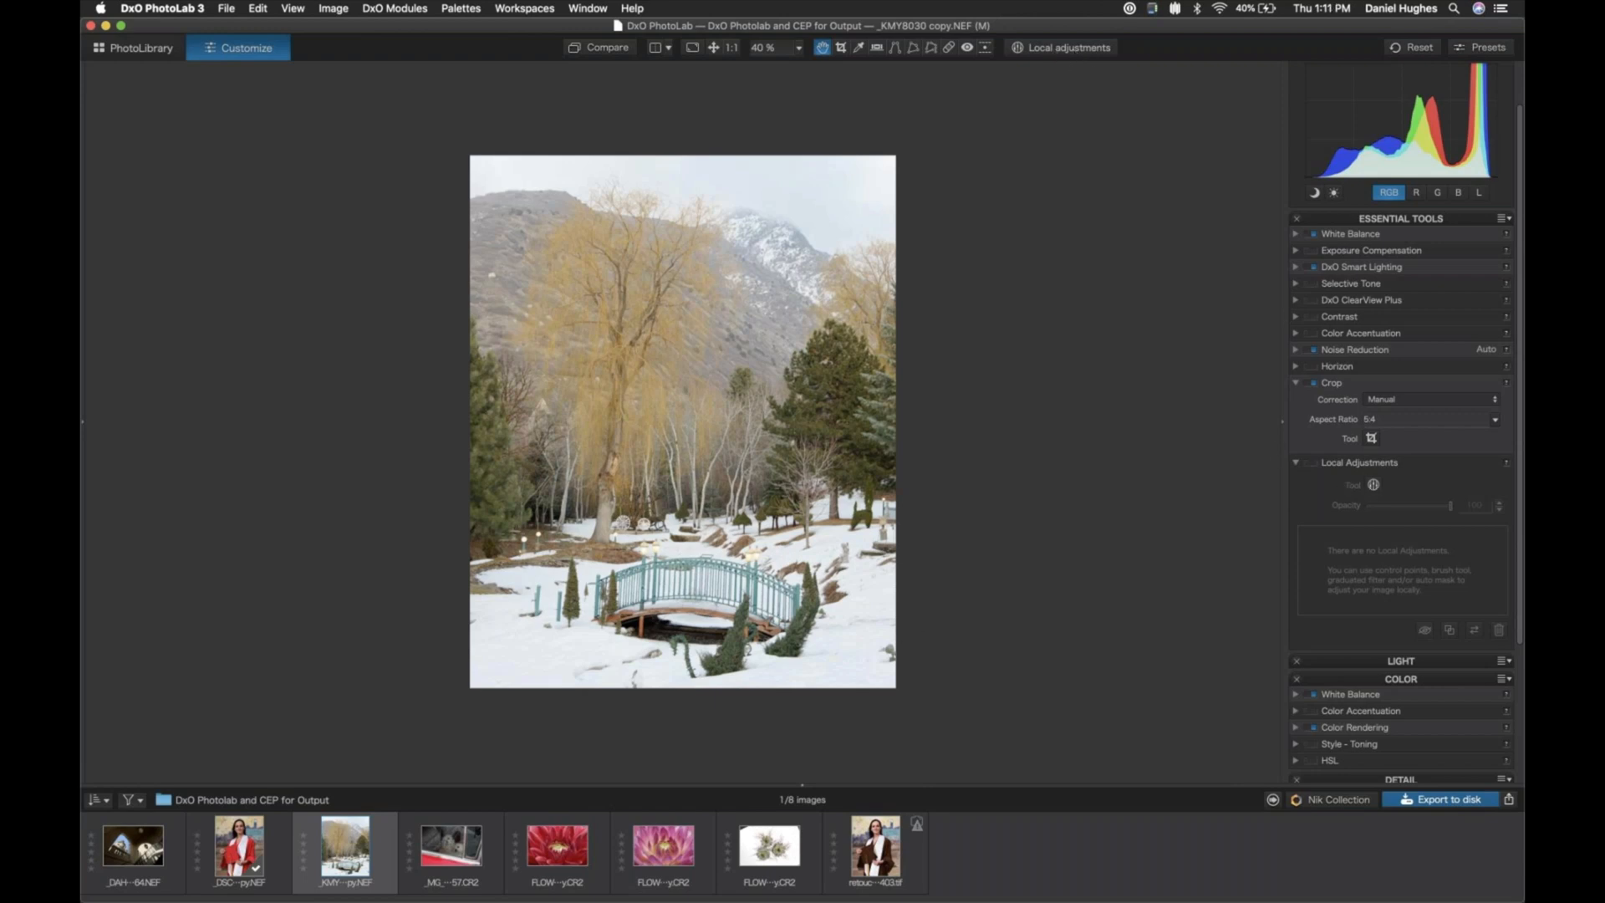
# - Enable the Repair correction and activate its tool over the snowy bridge area, keeping the mode on Repair
pyautogui.scroll(8, 748, 649)
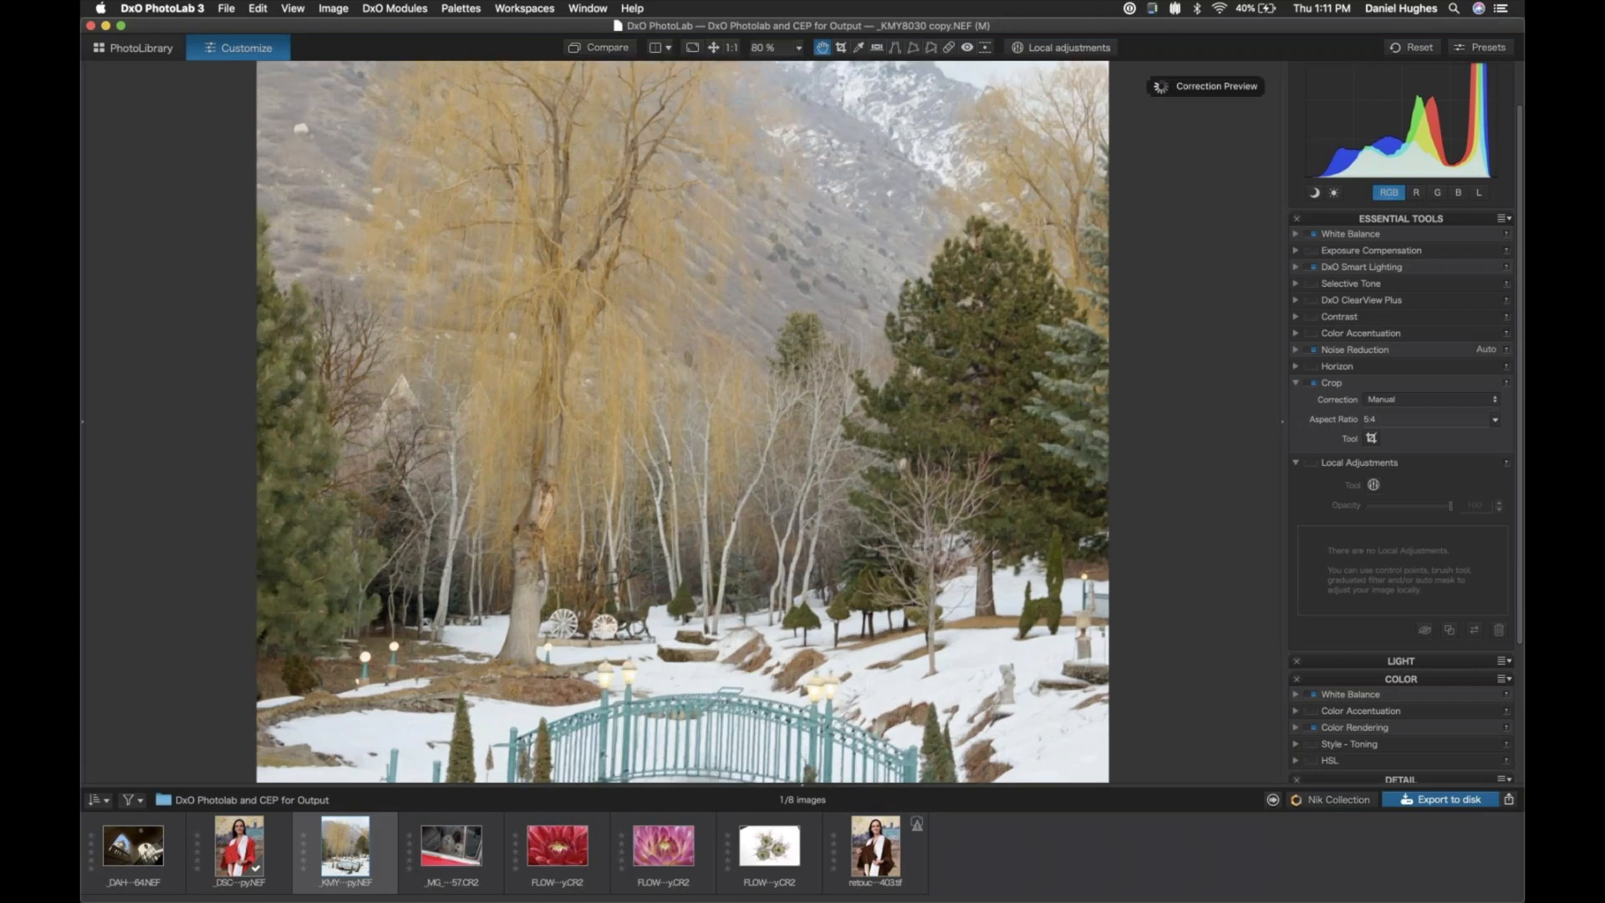
pyautogui.moveTo(869, 713); pyautogui.dragTo(865, 364)
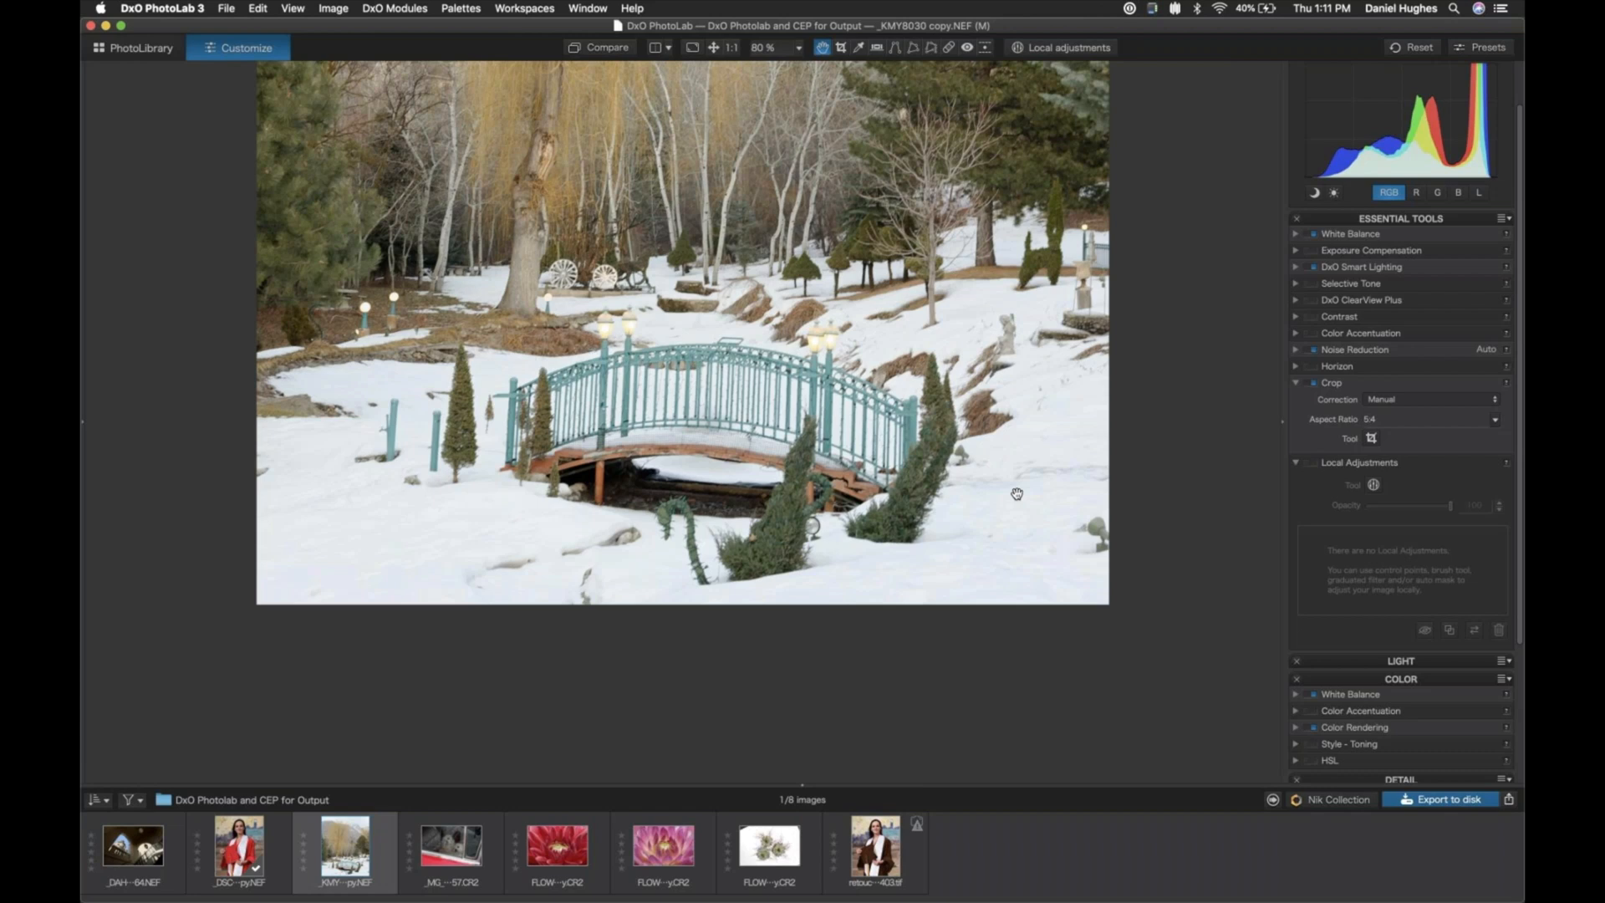
pyautogui.click(1296, 464)
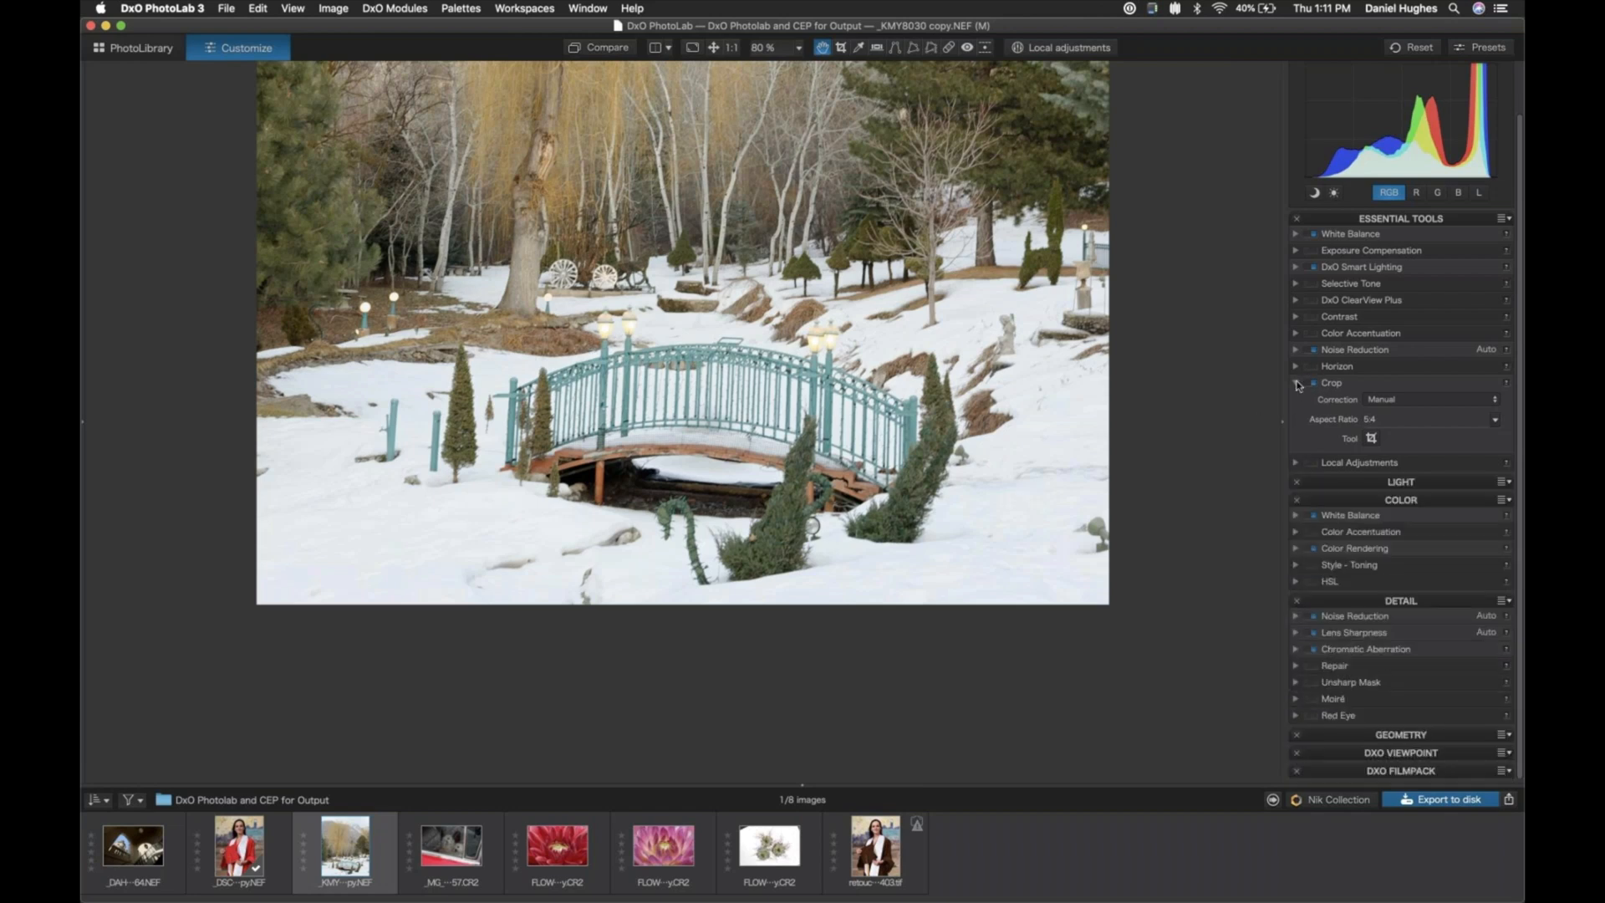
pyautogui.click(1296, 384)
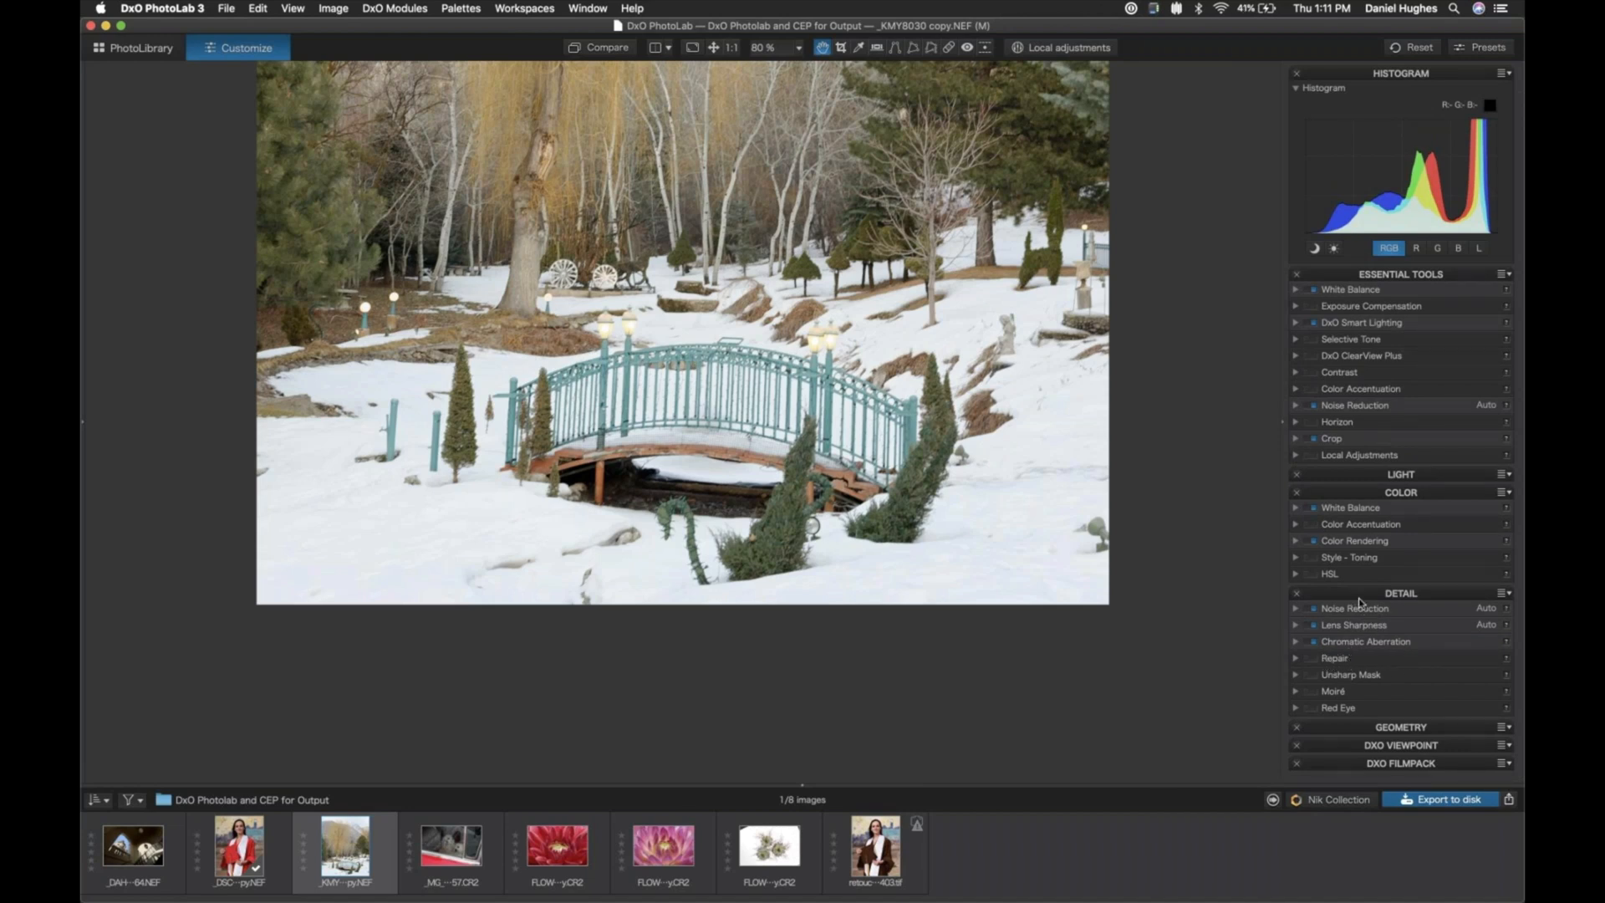
pyautogui.click(1295, 660)
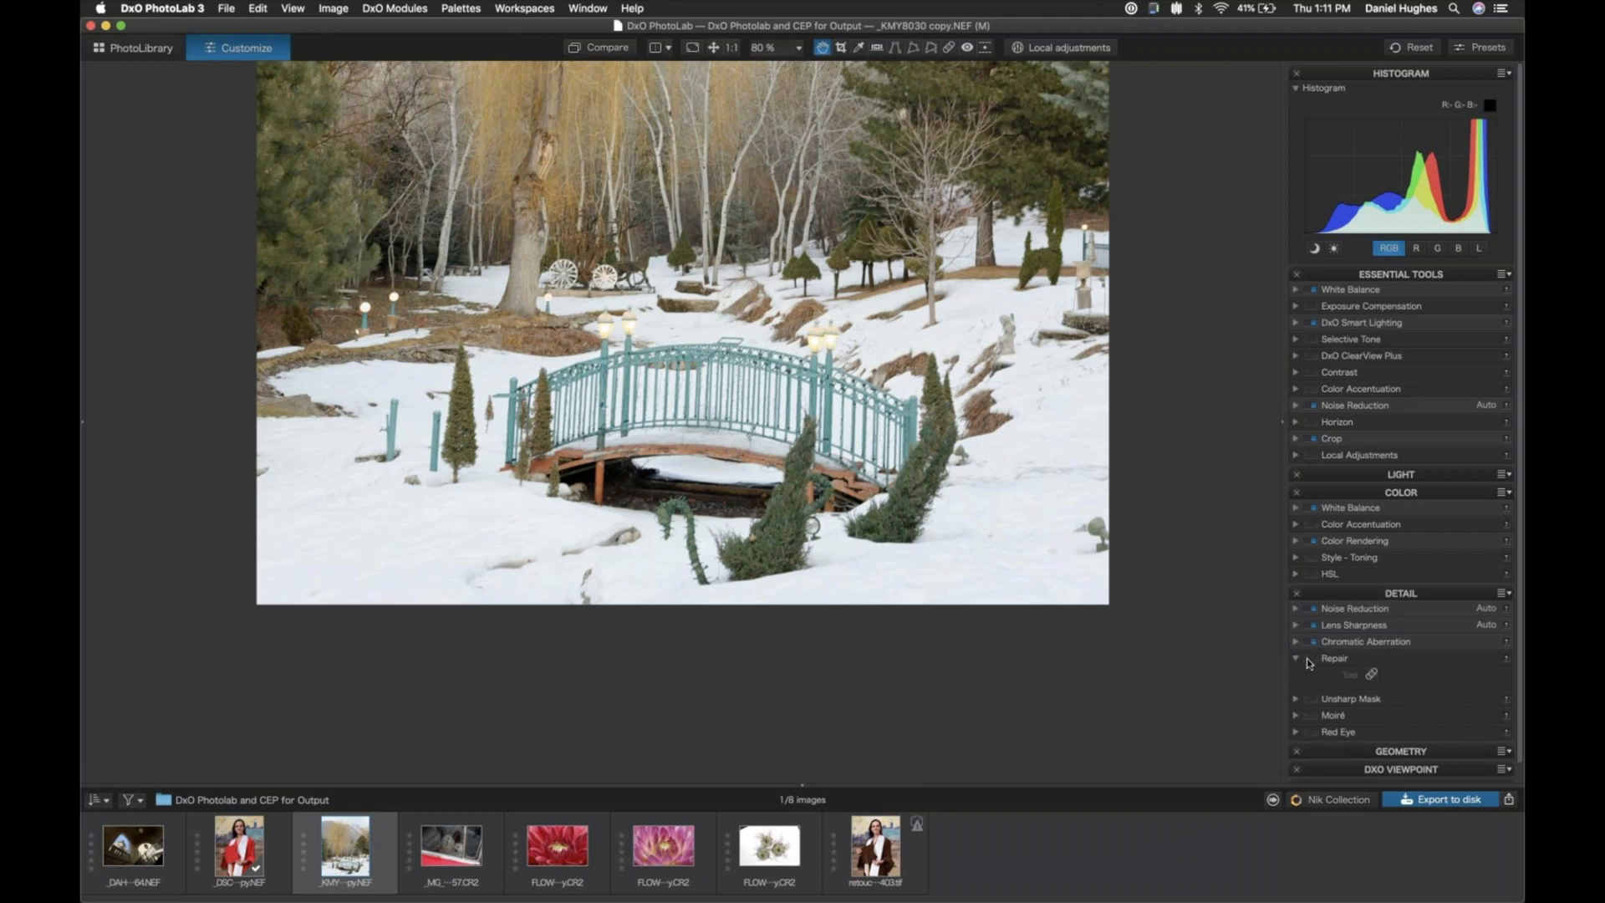
pyautogui.click(1310, 659)
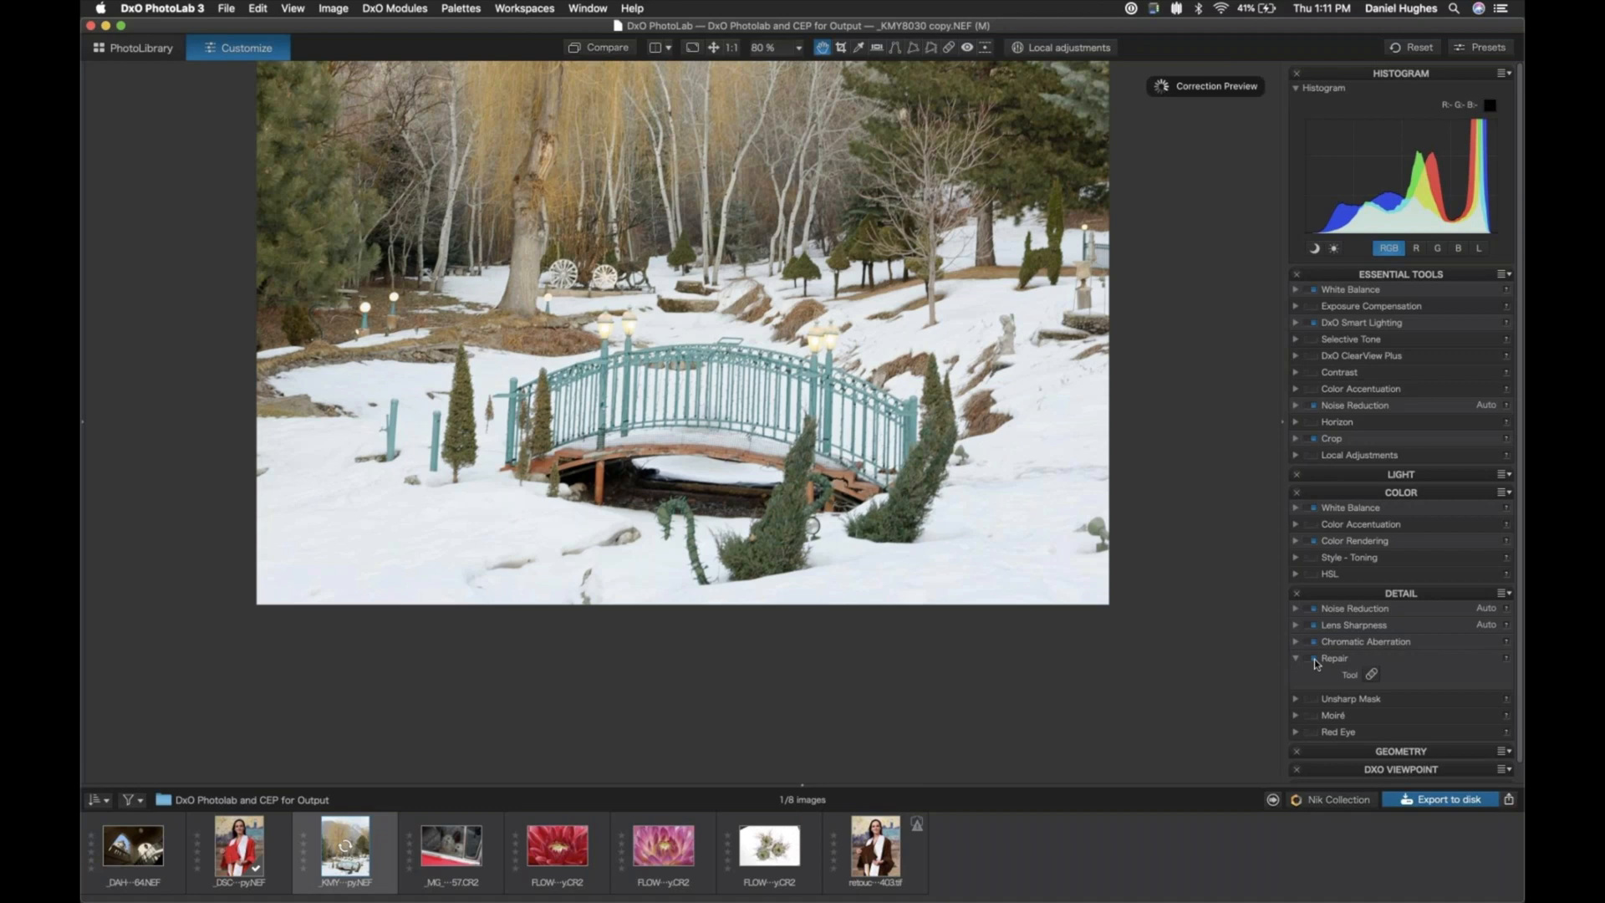
pyautogui.click(1371, 677)
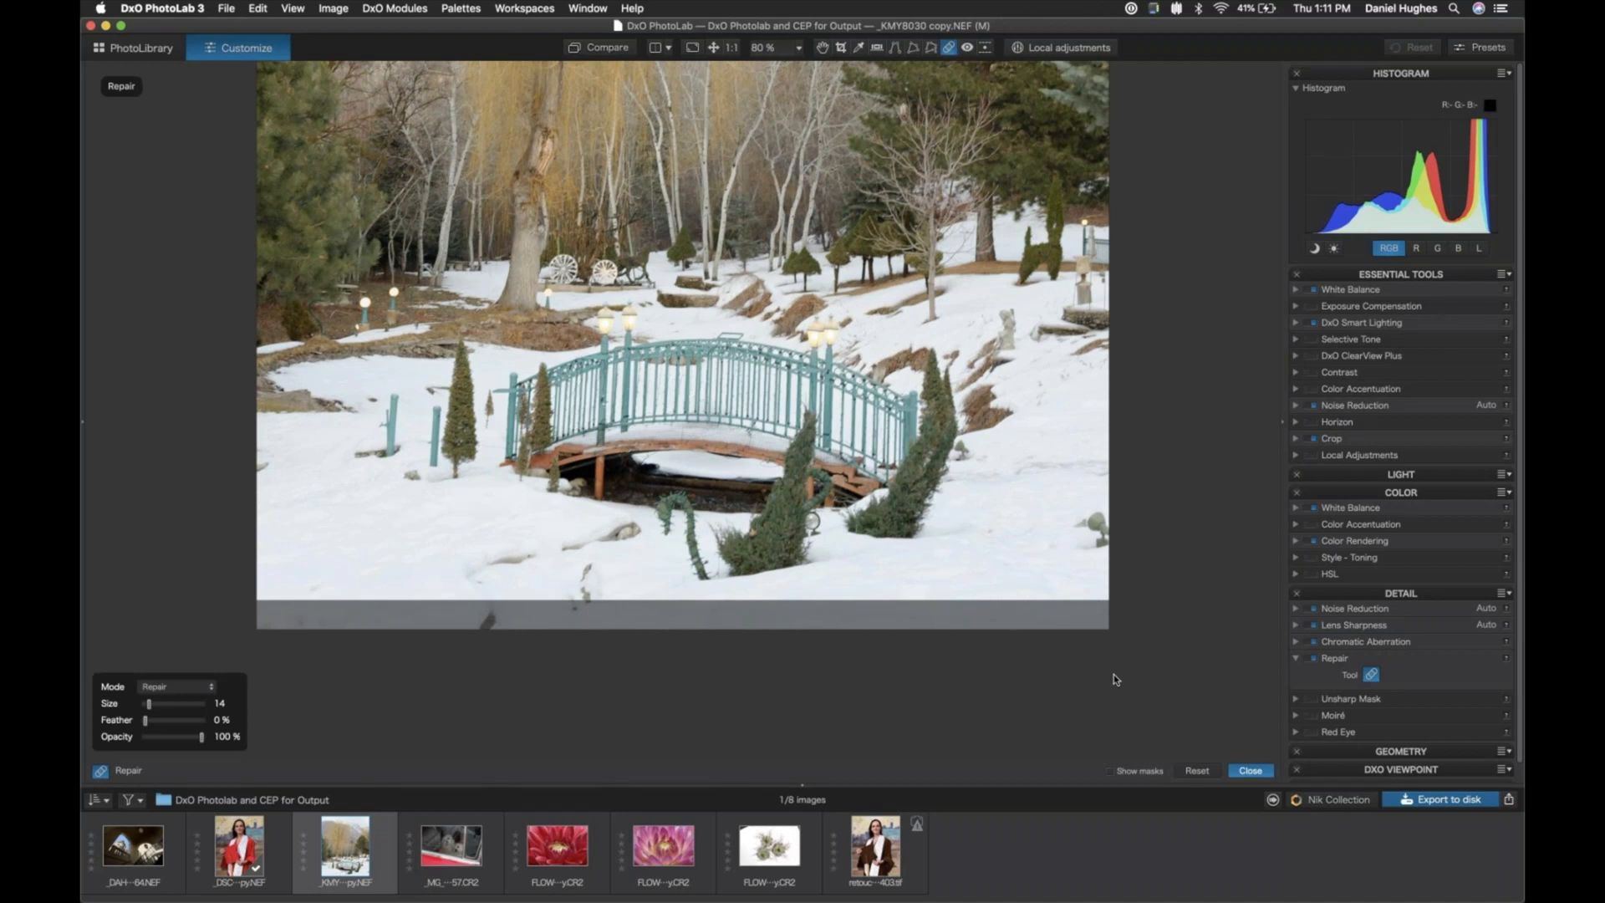
pyautogui.click(186, 687)
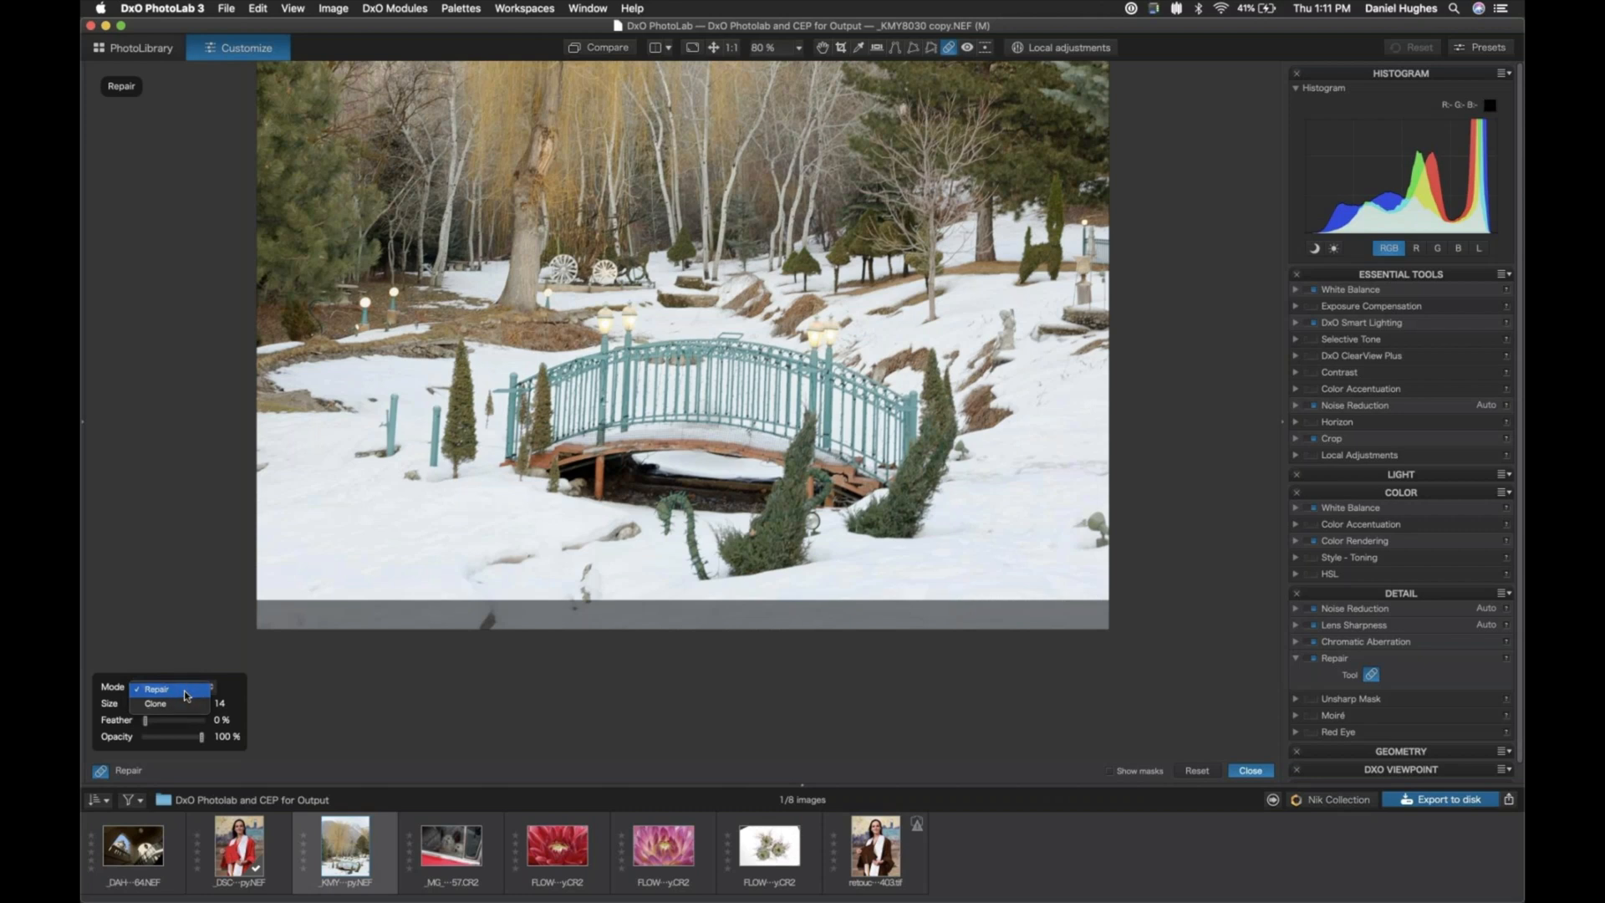
pyautogui.click(185, 692)
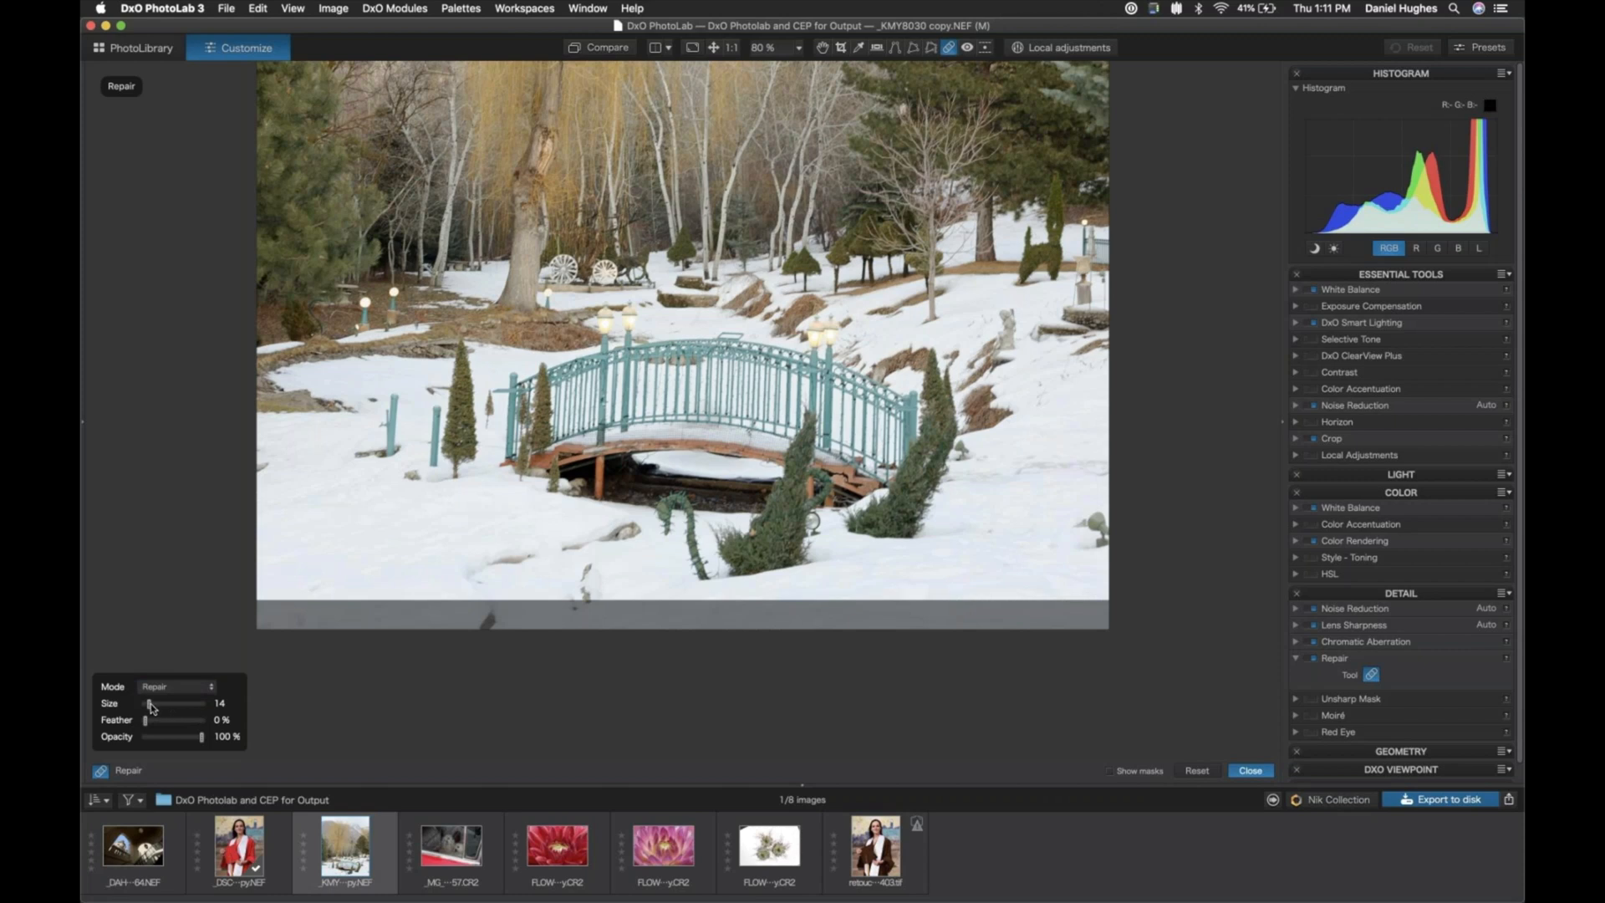
# - Set the repair brush size to 22 and paint out the rock at the snow's right edge and the leftmost teal post
pyautogui.moveTo(150, 703); pyautogui.dragTo(156, 703)
pyautogui.moveTo(156, 703); pyautogui.dragTo(153, 703)
pyautogui.moveTo(1095, 544); pyautogui.dragTo(1095, 527)
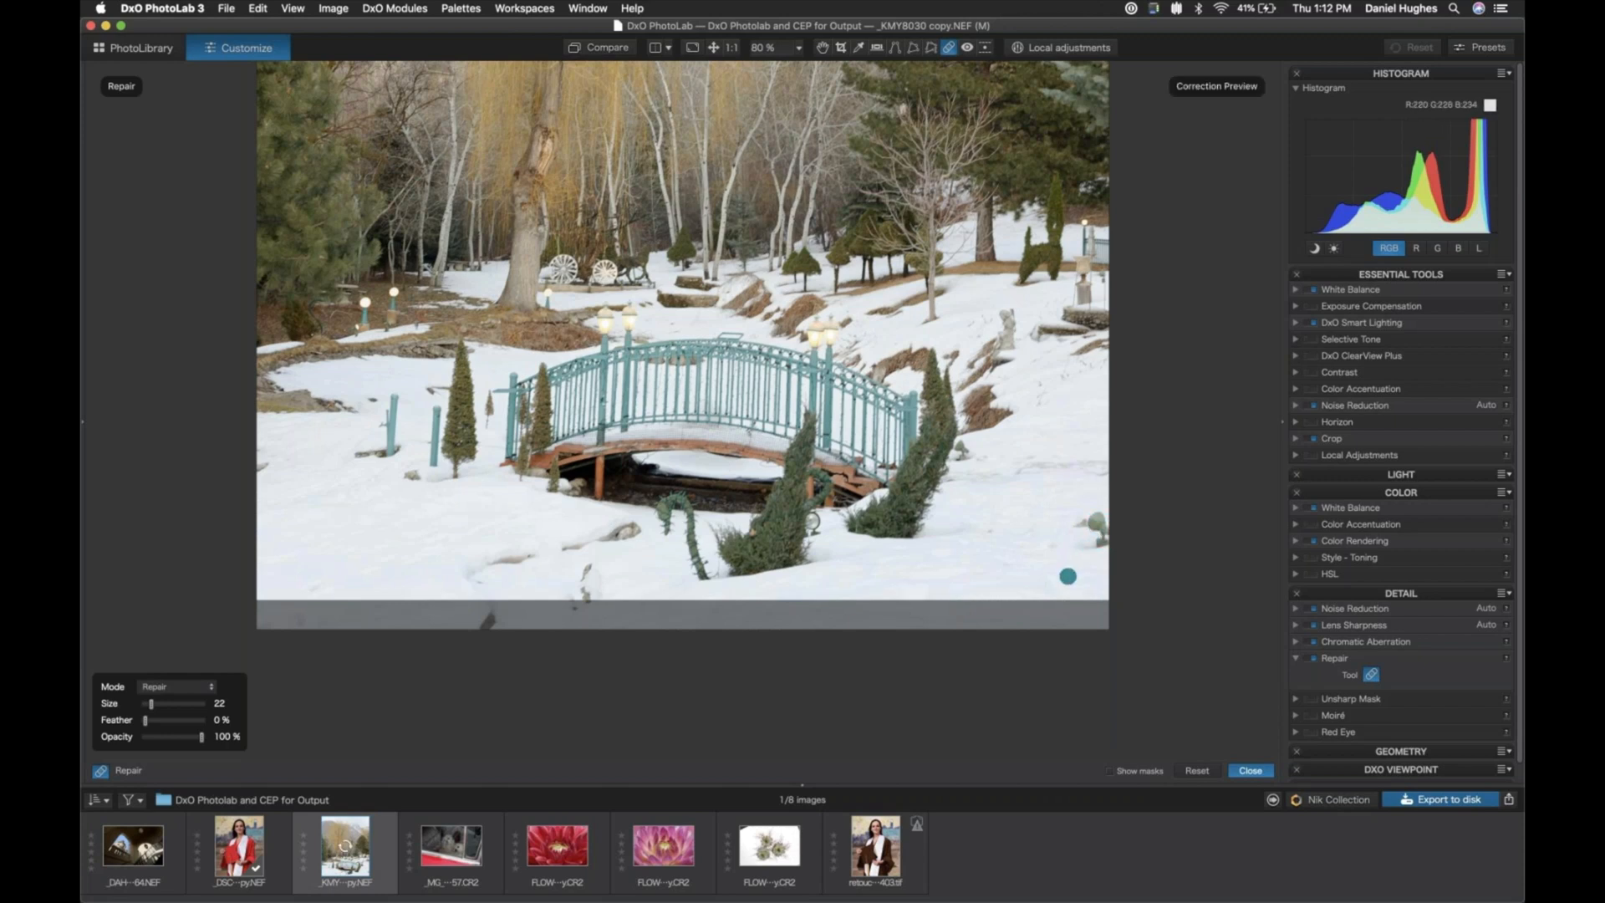
pyautogui.click(1078, 527)
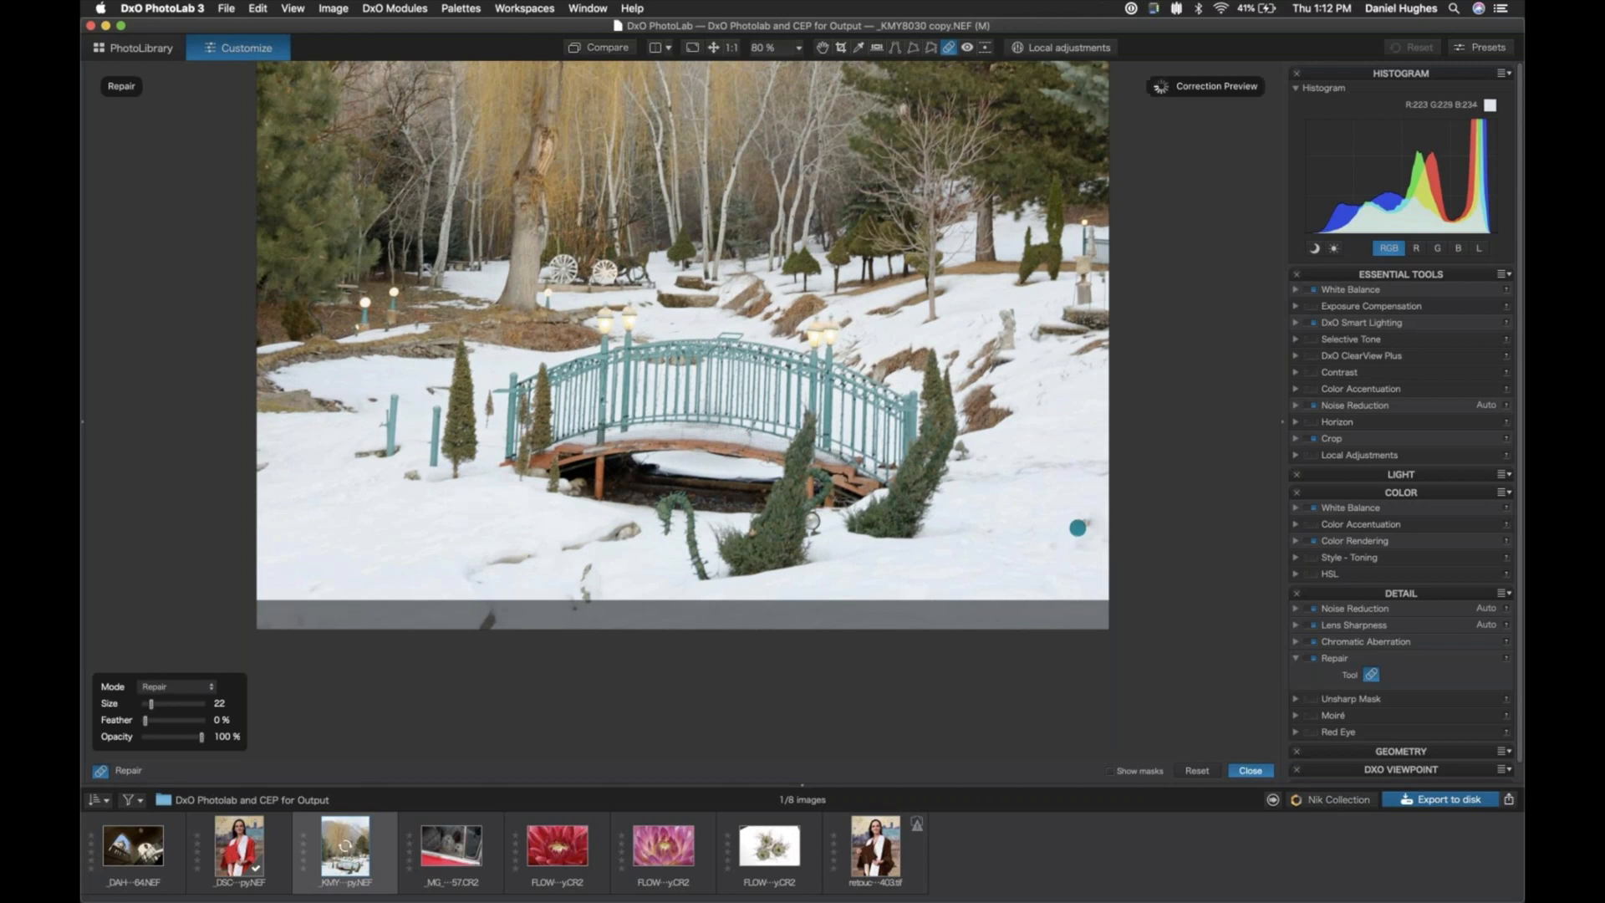
pyautogui.moveTo(1086, 523); pyautogui.dragTo(1087, 537)
pyautogui.click(374, 485)
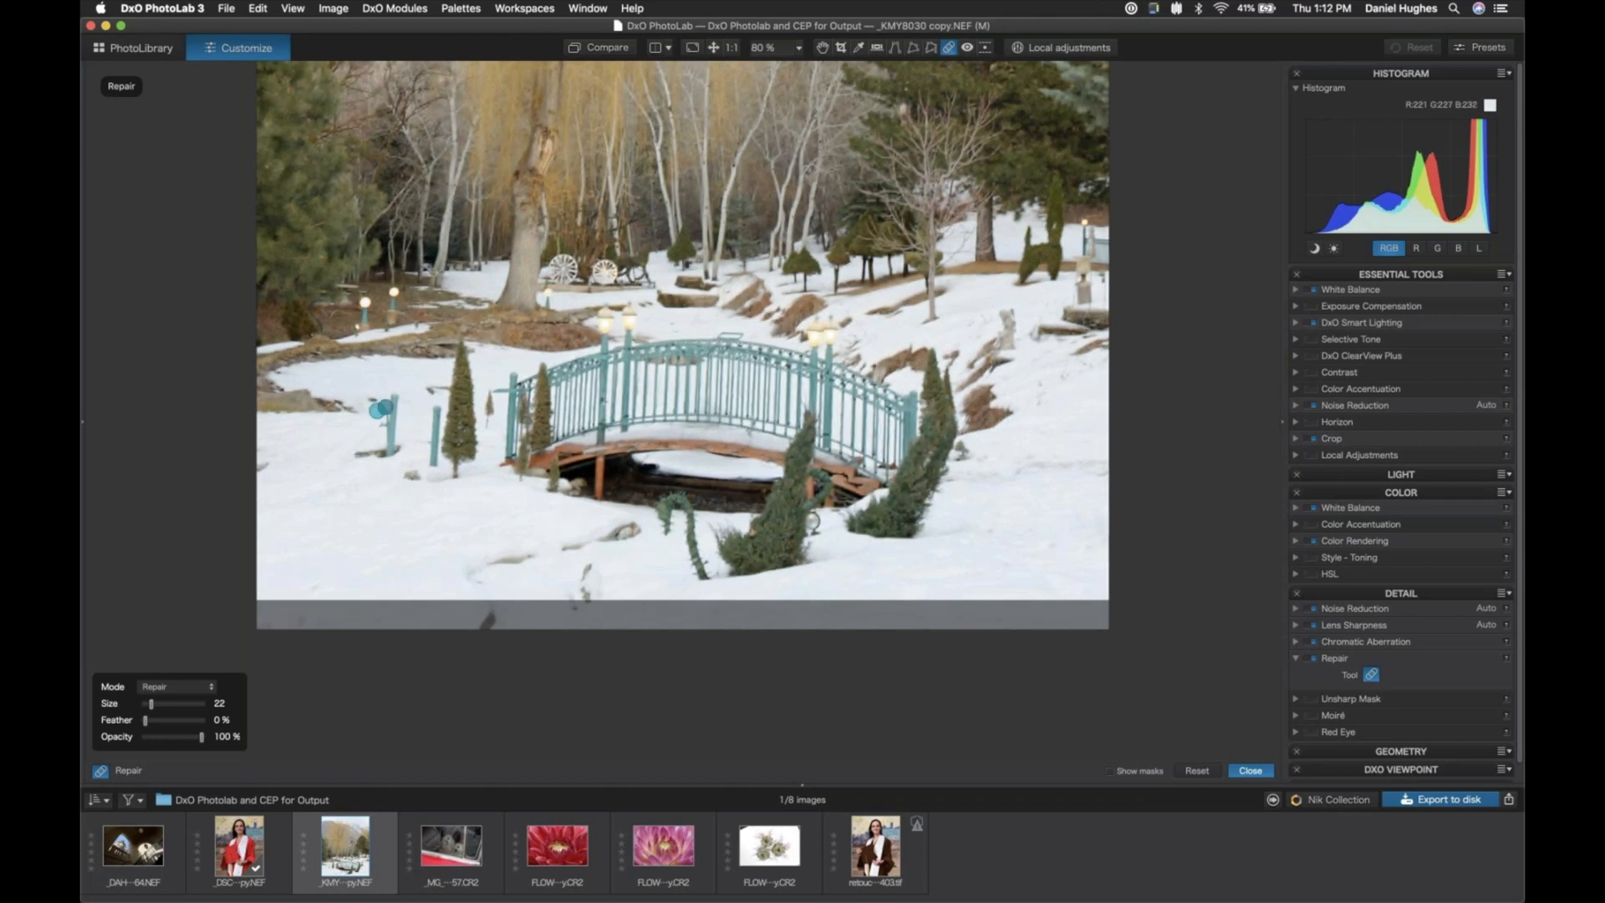
pyautogui.moveTo(394, 399)
pyautogui.mouseDown()
pyautogui.moveTo(394, 451)
pyautogui.moveTo(359, 457)
pyautogui.mouseUp()
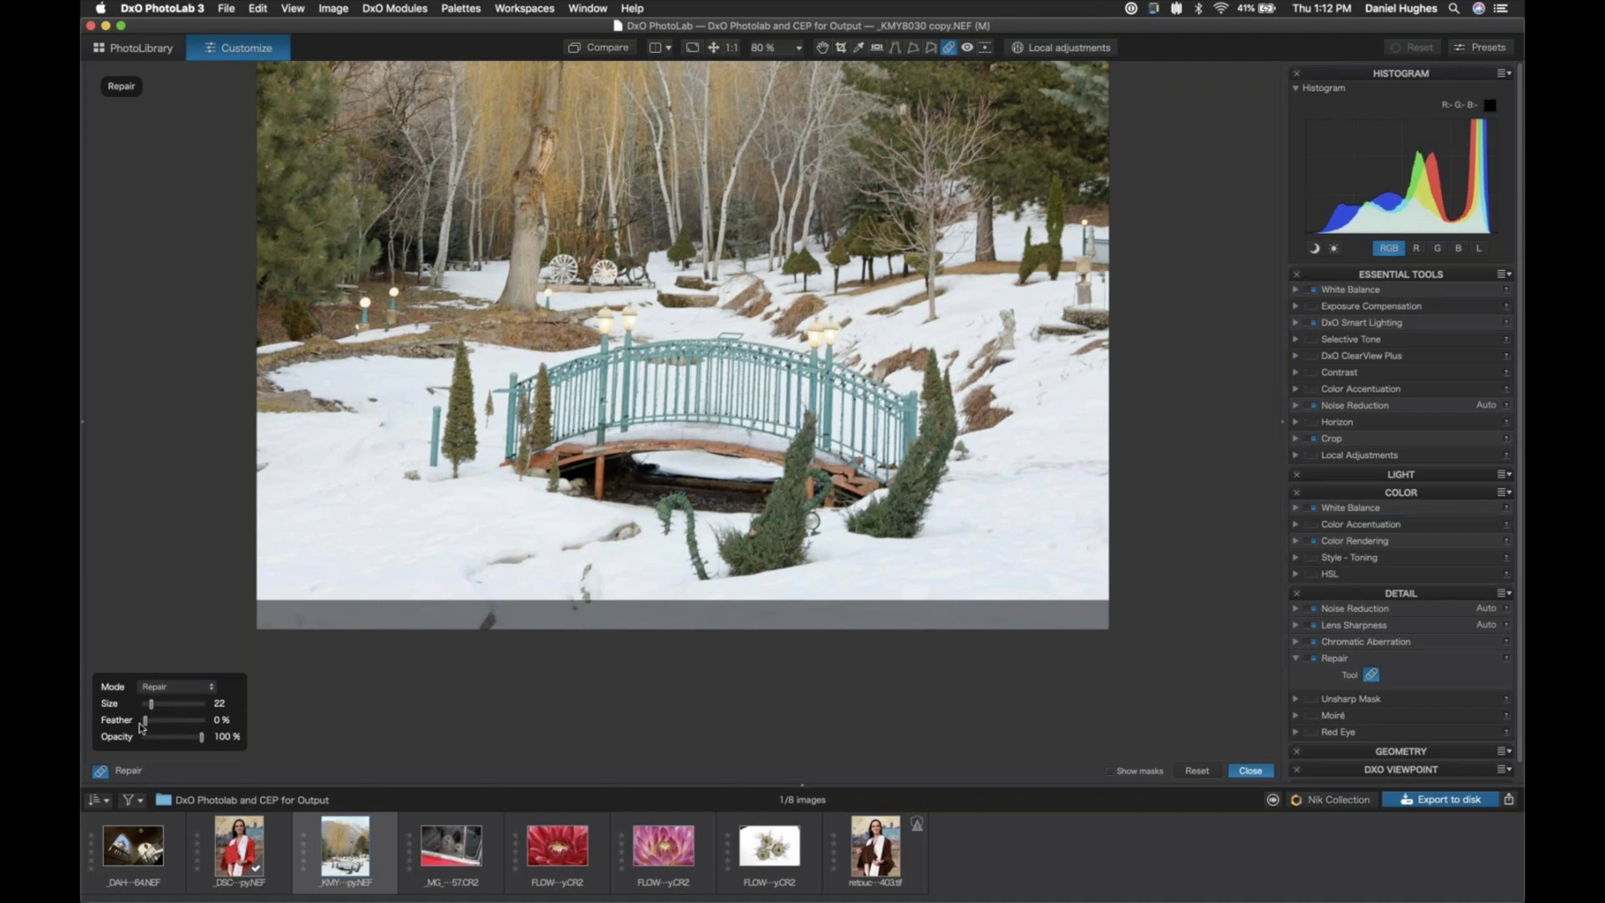
# - Paint out the remaining short teal post left of the bridge with feather 25 % and size 15, and close the Repair tool
pyautogui.moveTo(145, 720); pyautogui.dragTo(158, 722)
pyautogui.moveTo(151, 703); pyautogui.dragTo(148, 703)
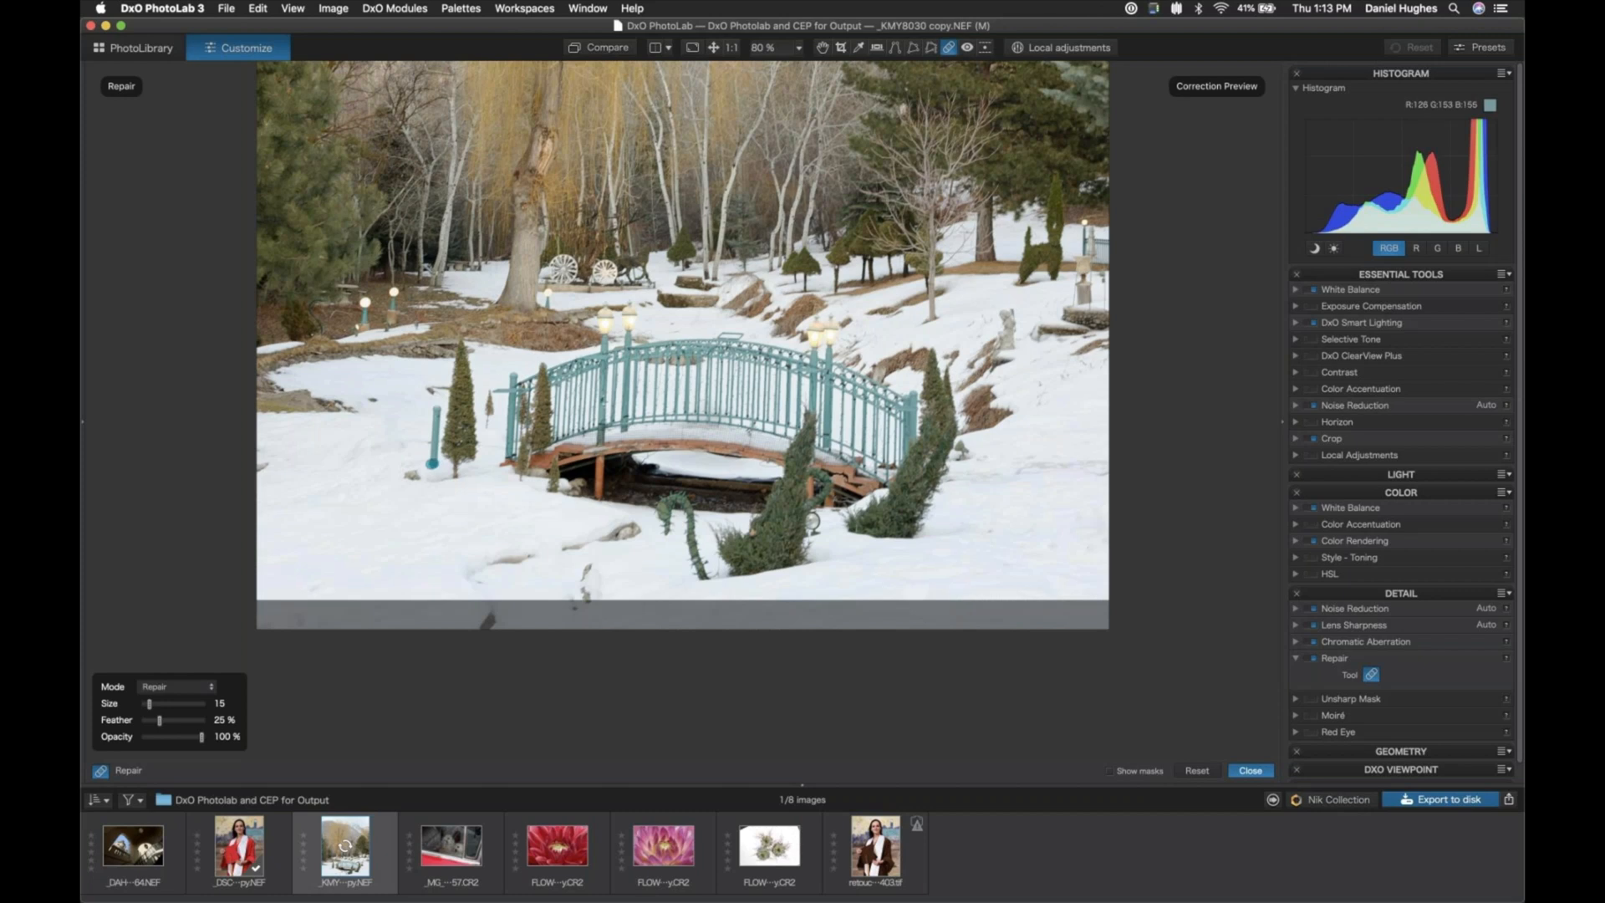
pyautogui.moveTo(433, 458)
pyautogui.mouseDown()
pyautogui.moveTo(436, 410)
pyautogui.moveTo(434, 433)
pyautogui.mouseUp()
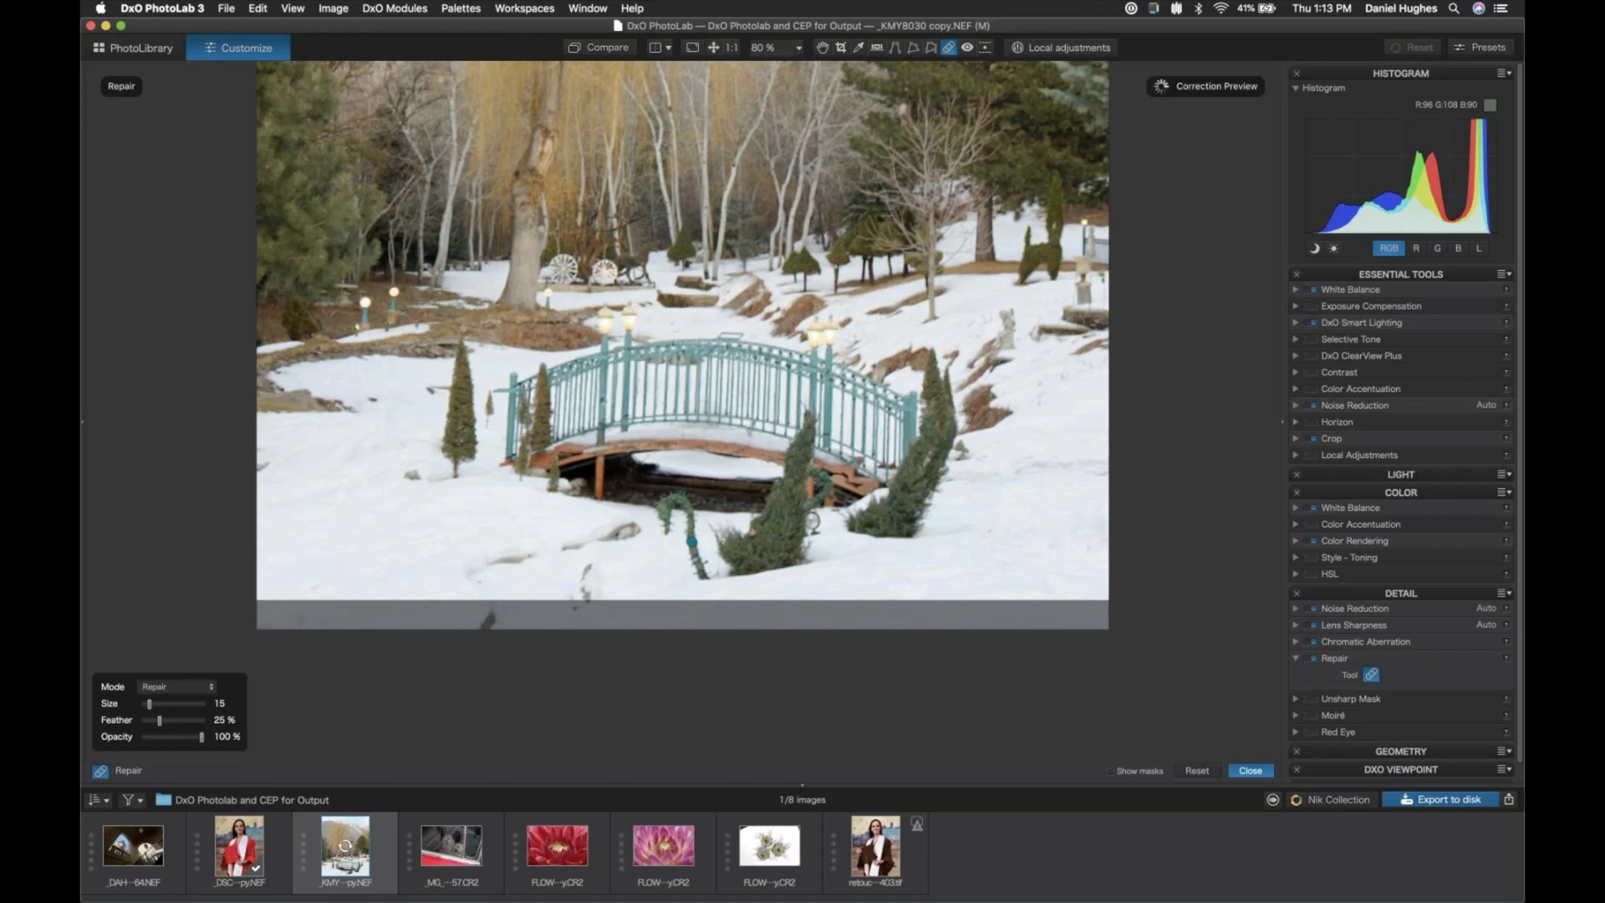
pyautogui.press('super+0')
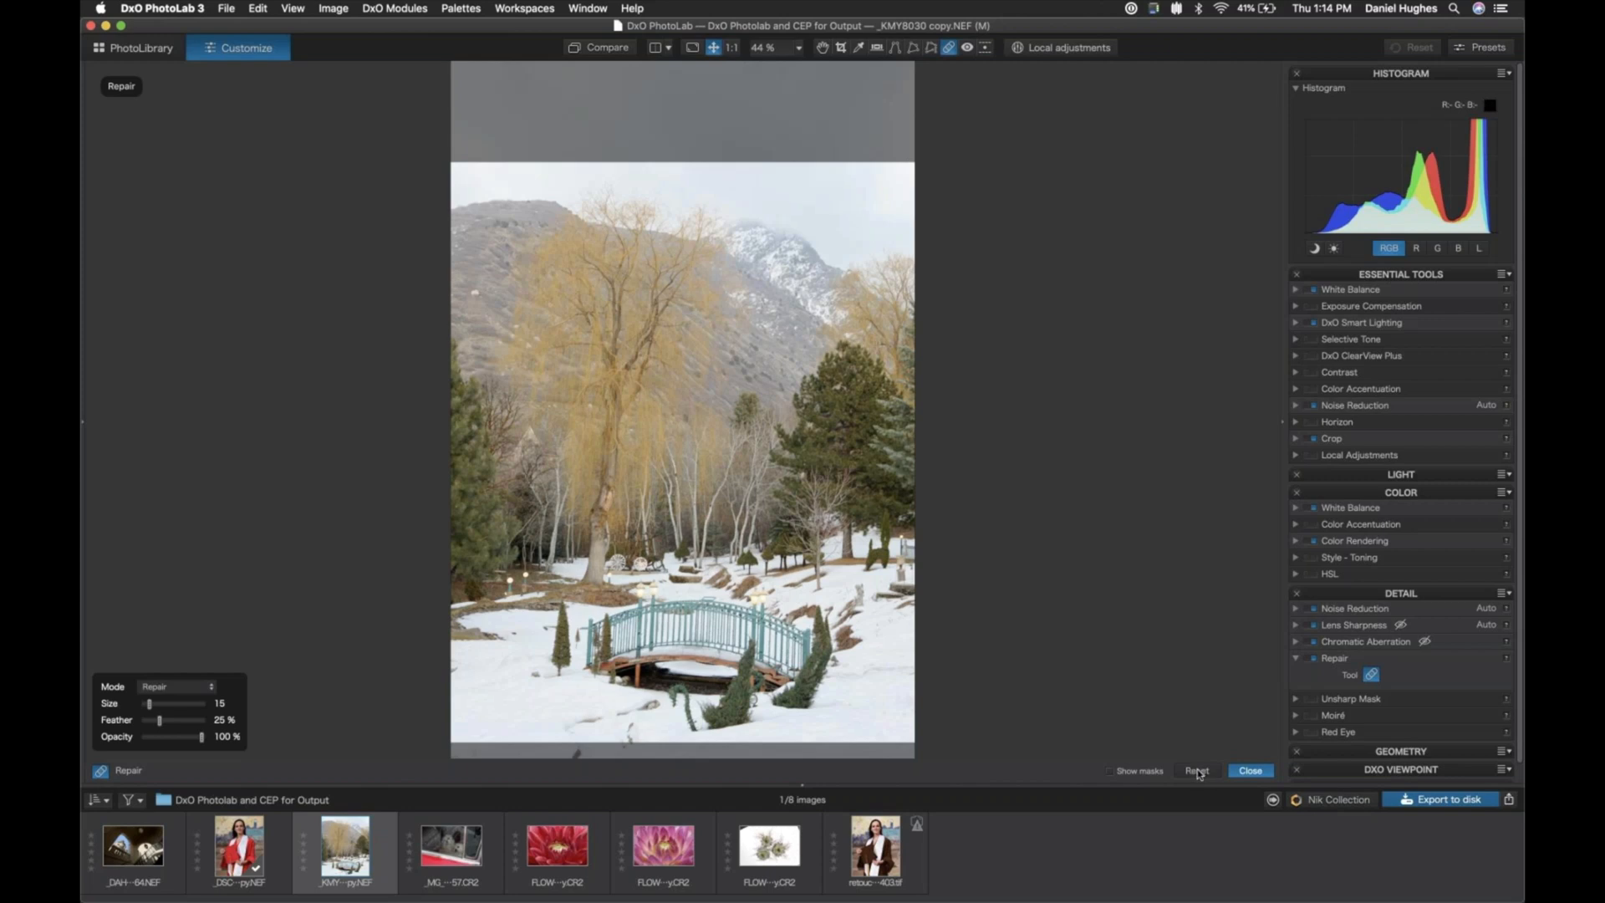
pyautogui.click(1250, 771)
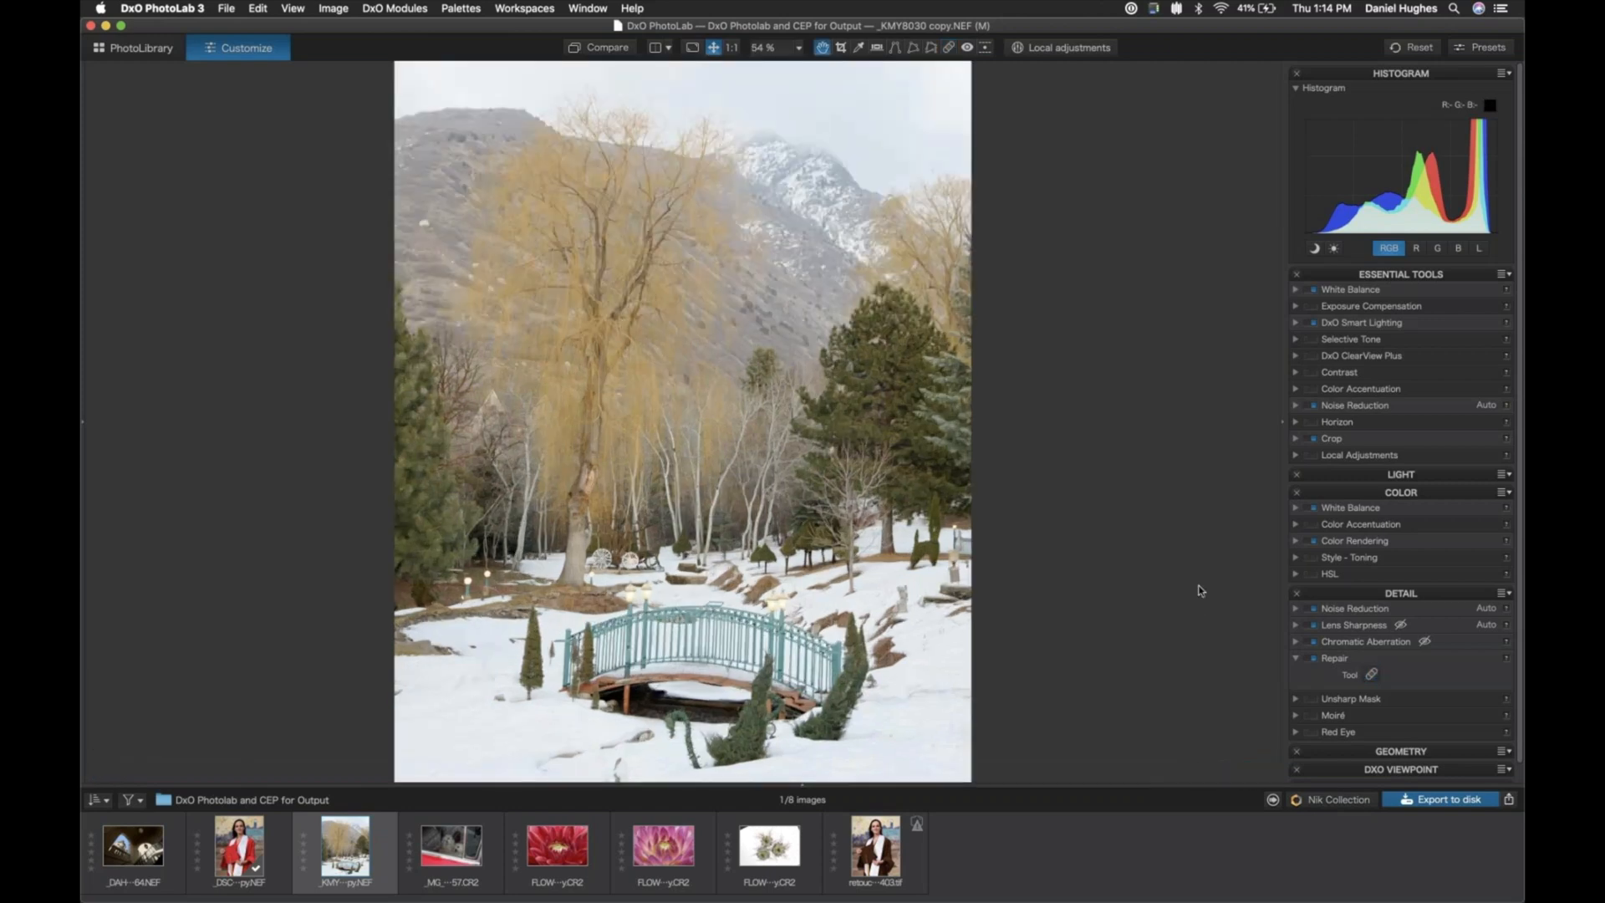
# - Place a local adjustment control point on the snow left of the bridge and shrink its area of influence
pyautogui.click(1069, 48)
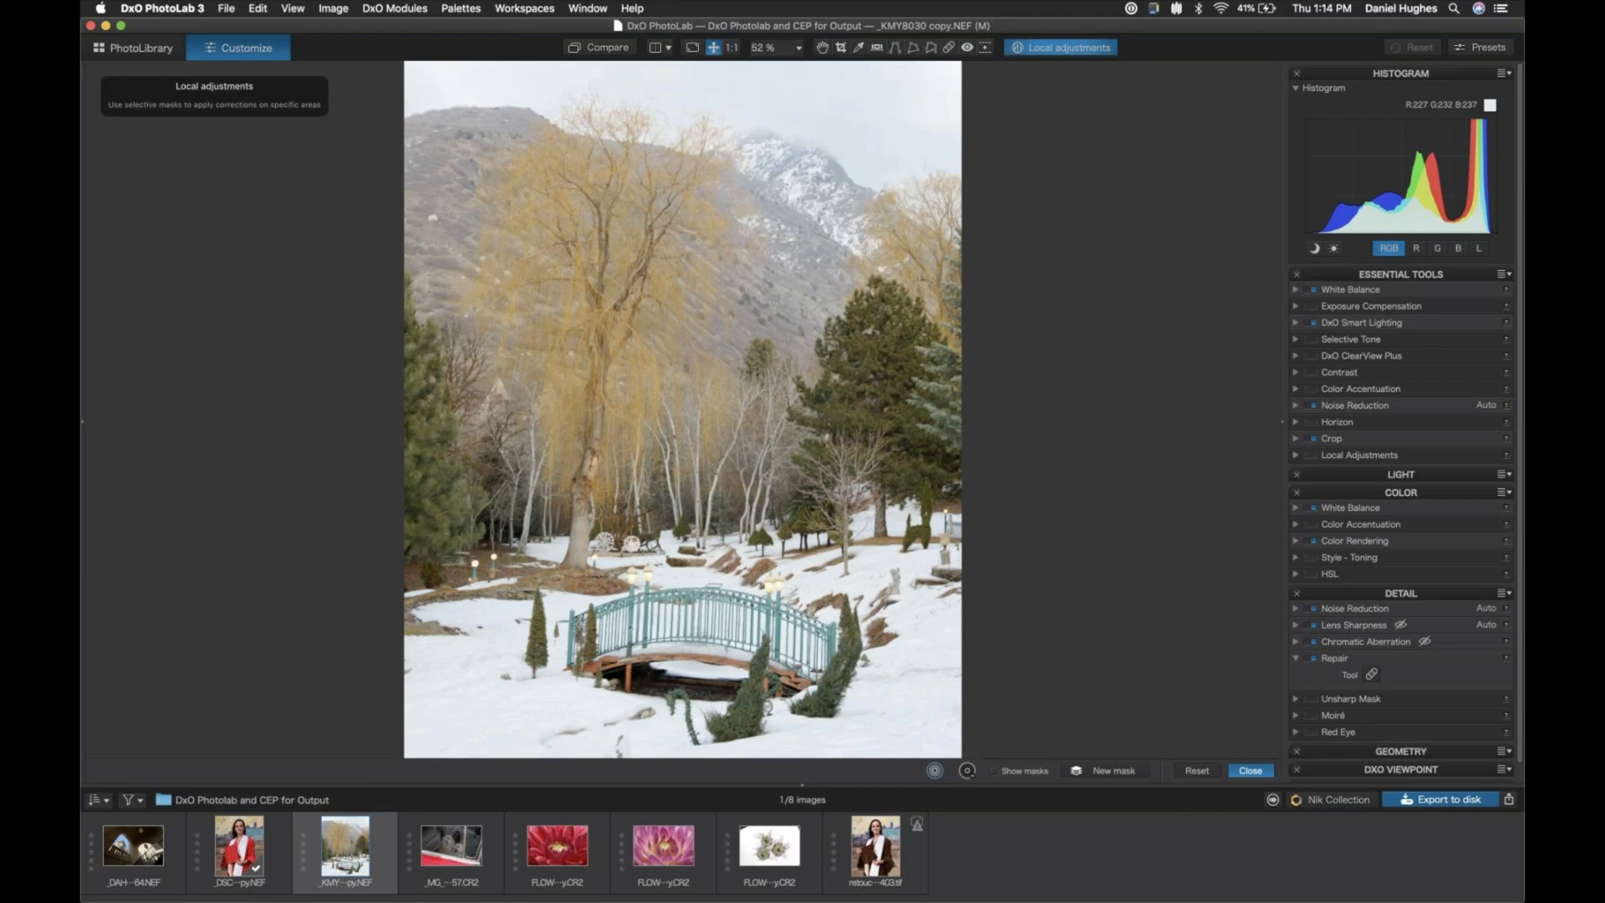
pyautogui.click(474, 697)
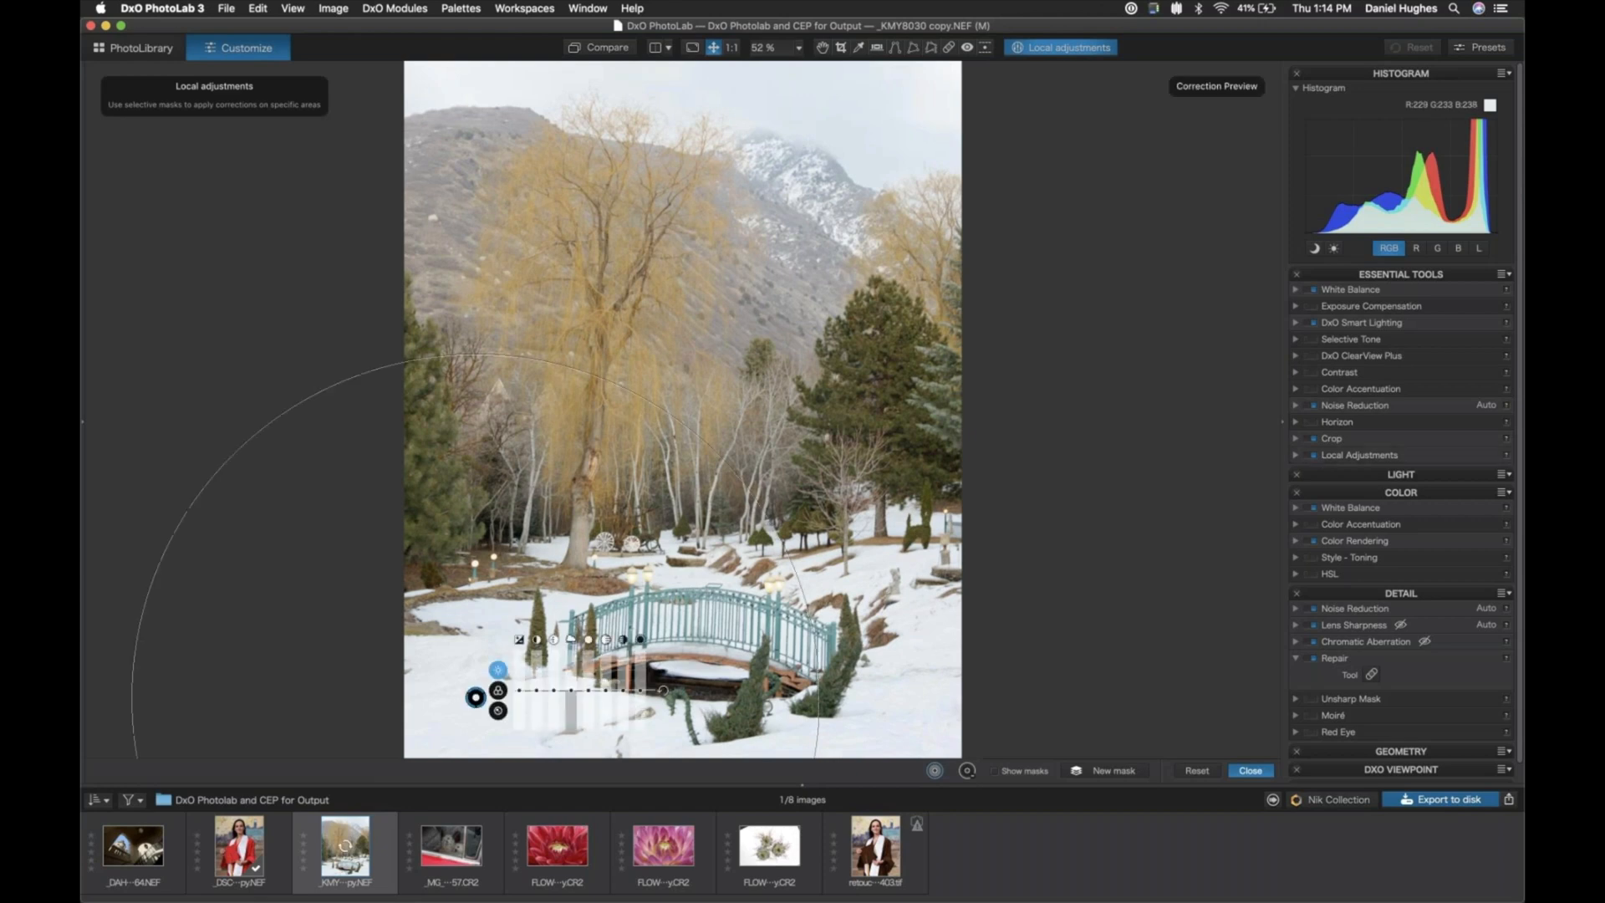
pyautogui.moveTo(174, 534); pyautogui.dragTo(321, 614)
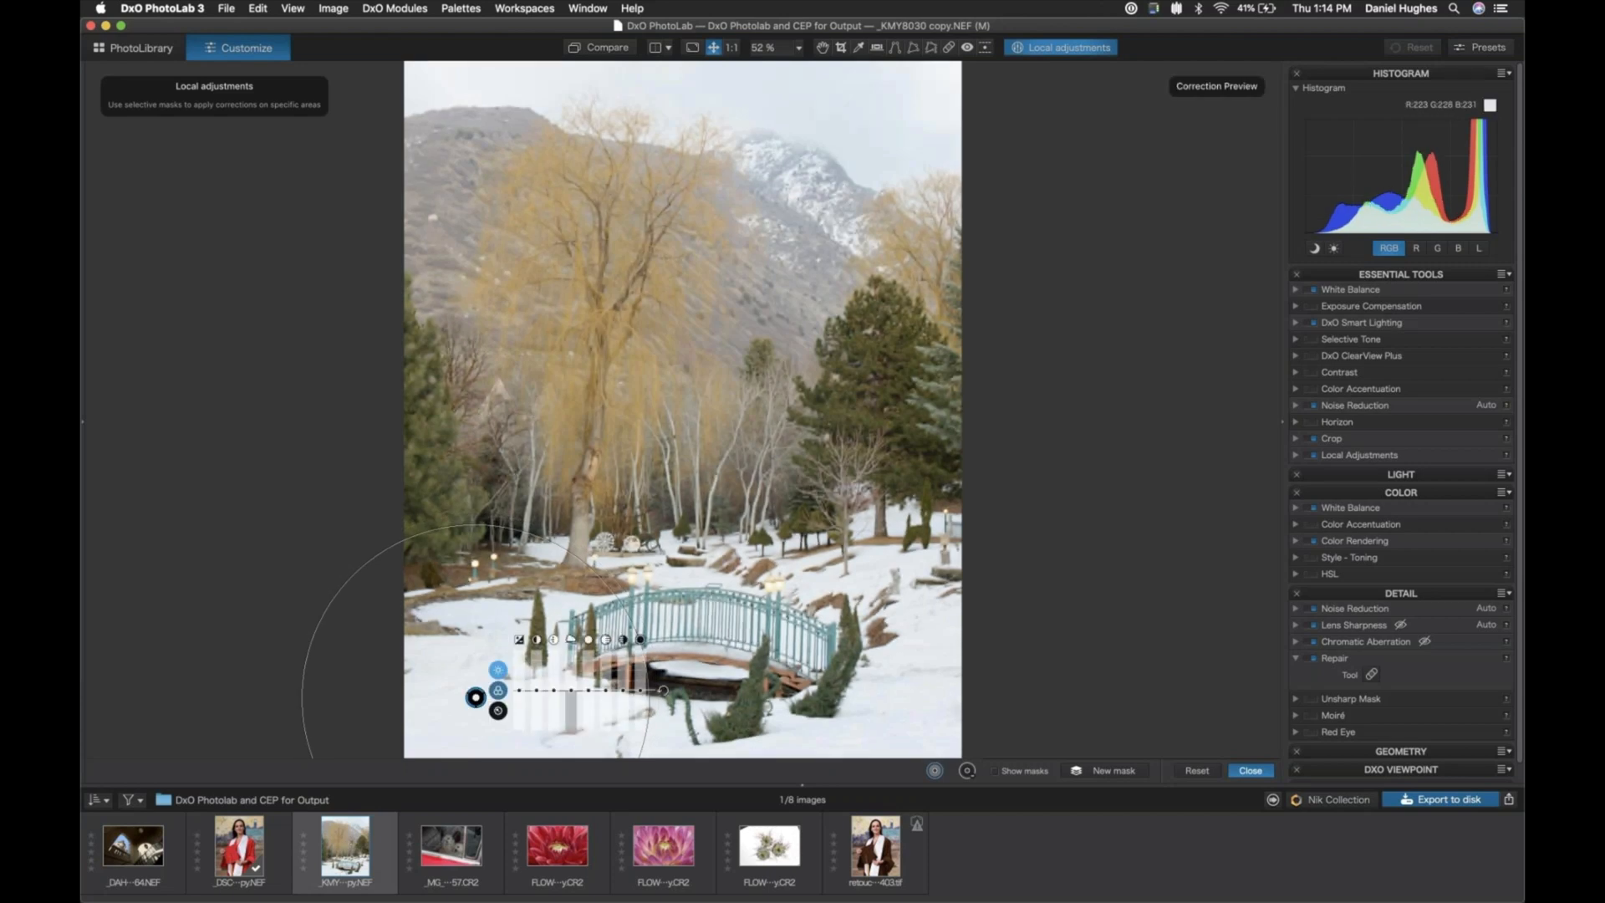
# - Raise the snow mask's microcontrast to 24, adjust ClearView and exposure, and extend the mask with points right of and below the bridge
pyautogui.moveTo(520, 690); pyautogui.dragTo(572, 677)
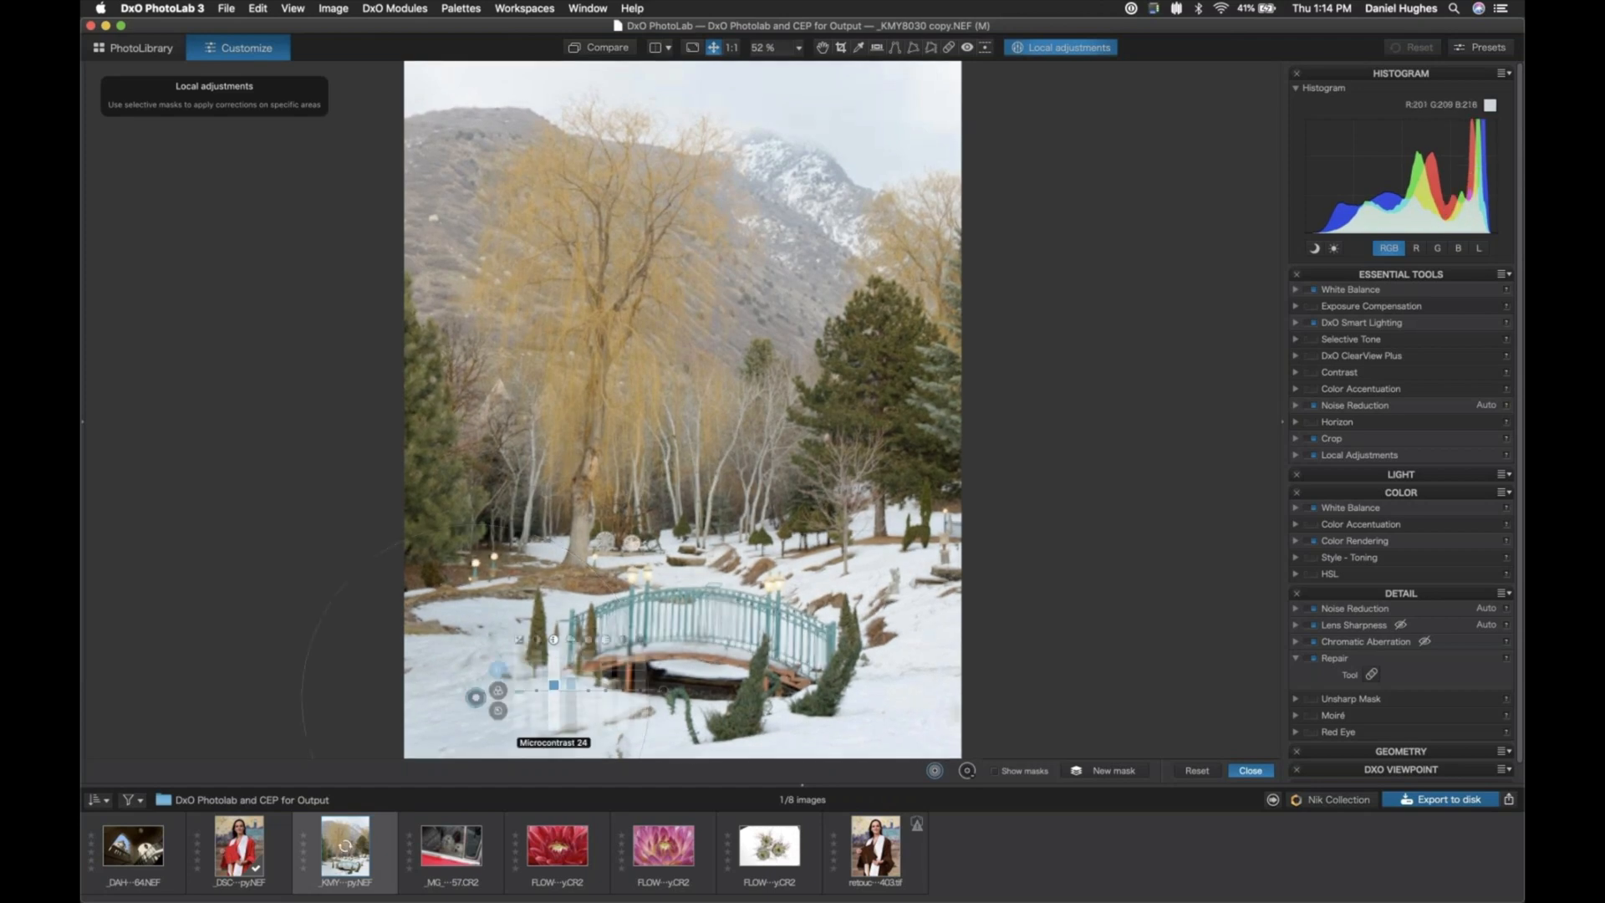
pyautogui.moveTo(536, 691); pyautogui.dragTo(518, 692)
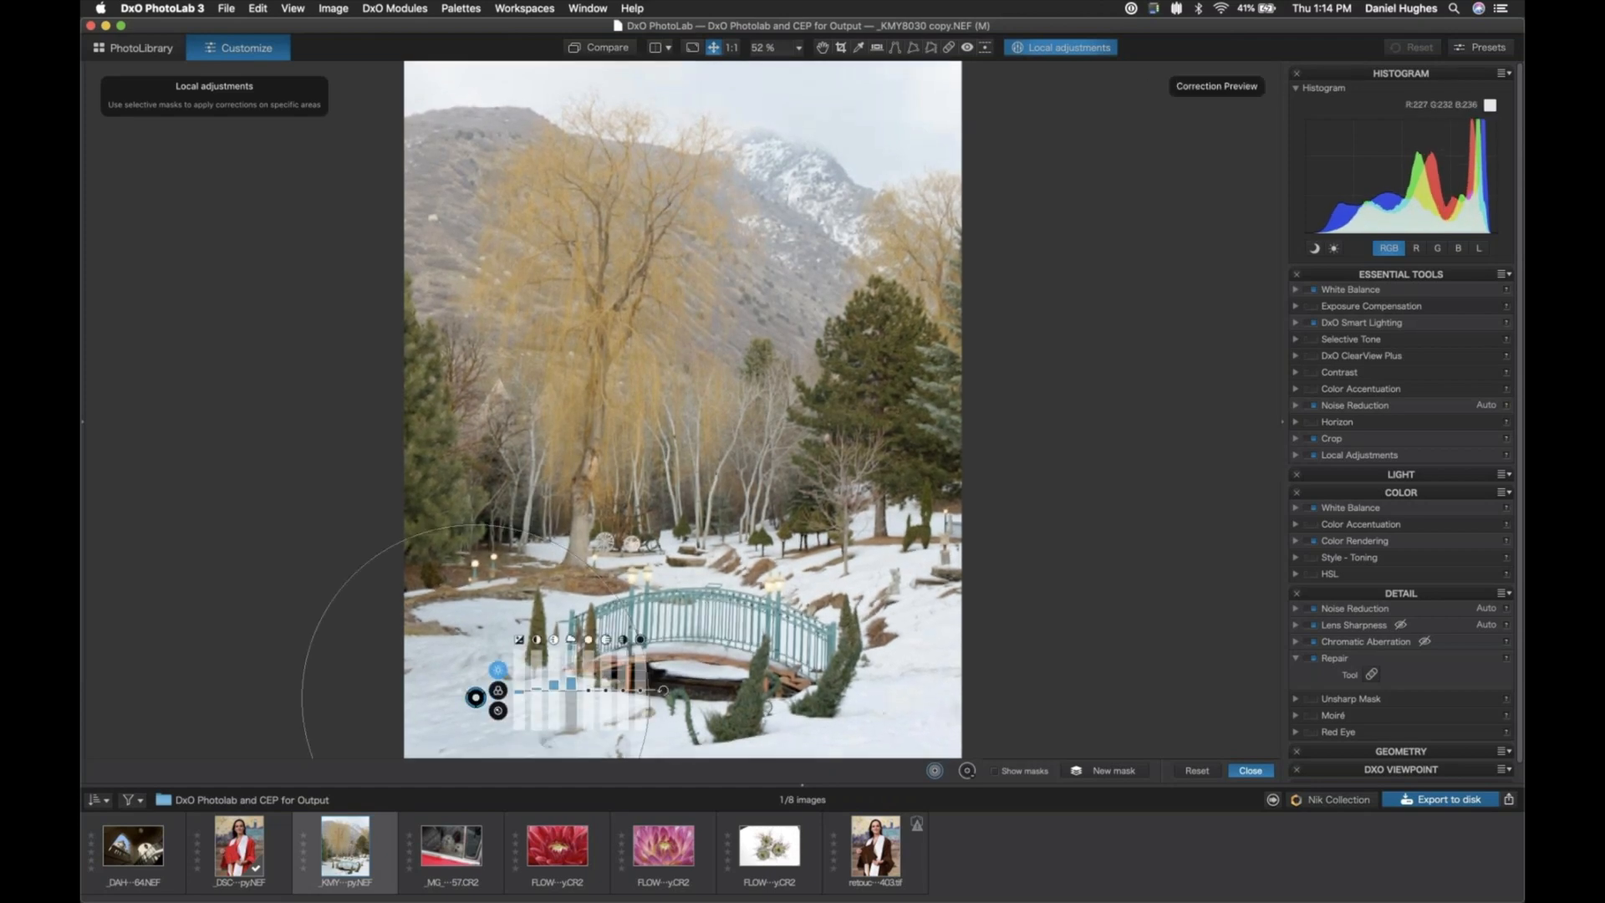
pyautogui.click(904, 704)
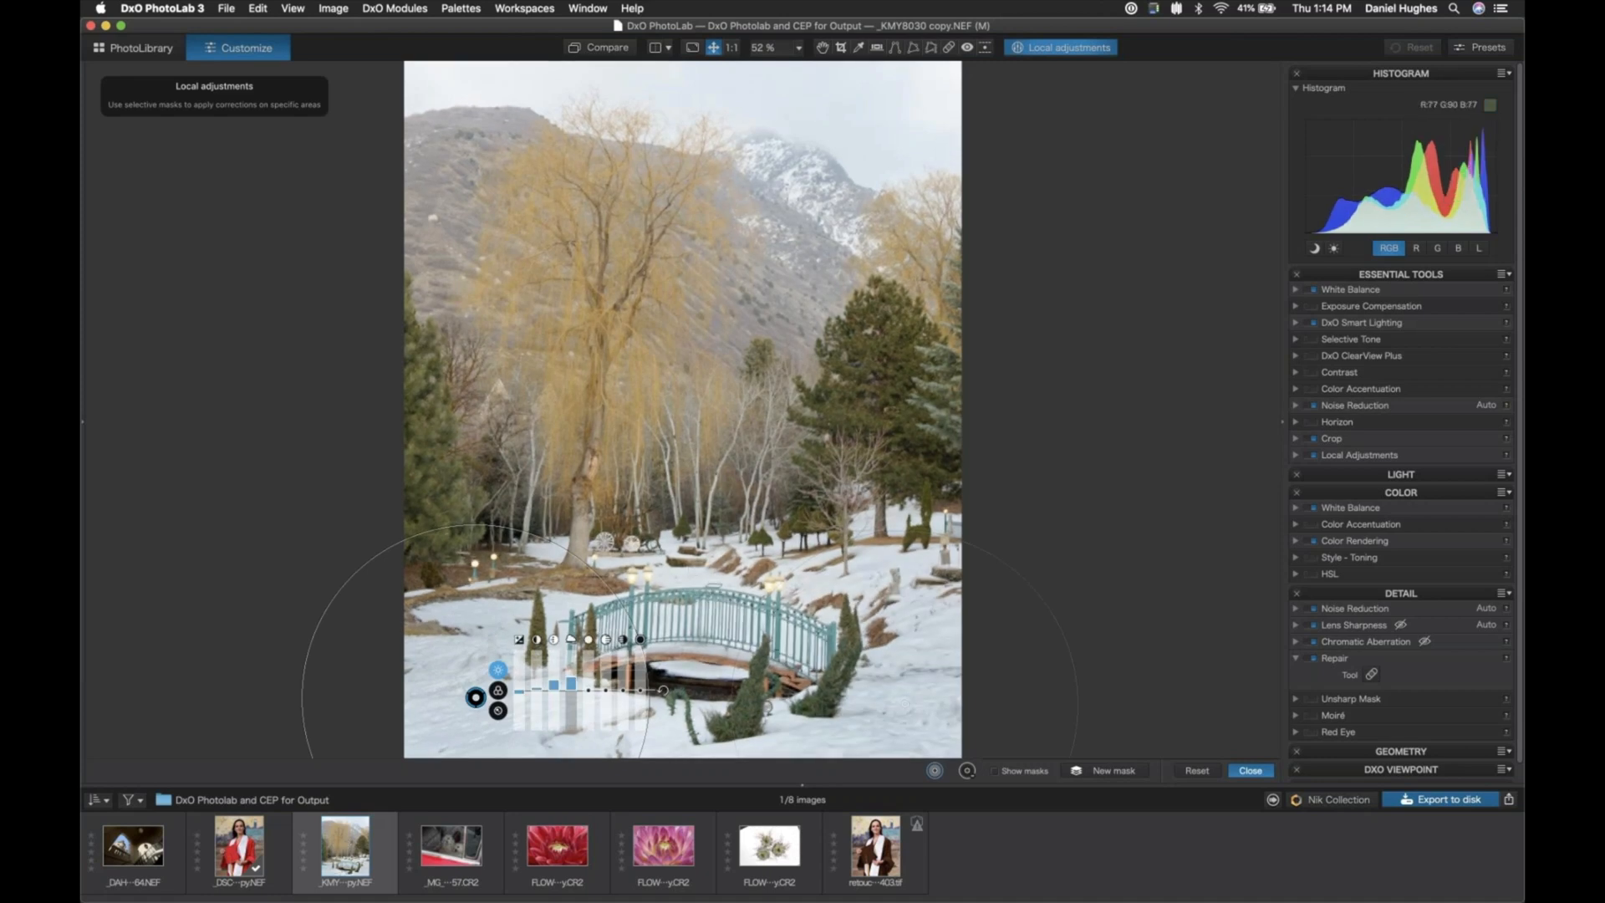
pyautogui.click(657, 730)
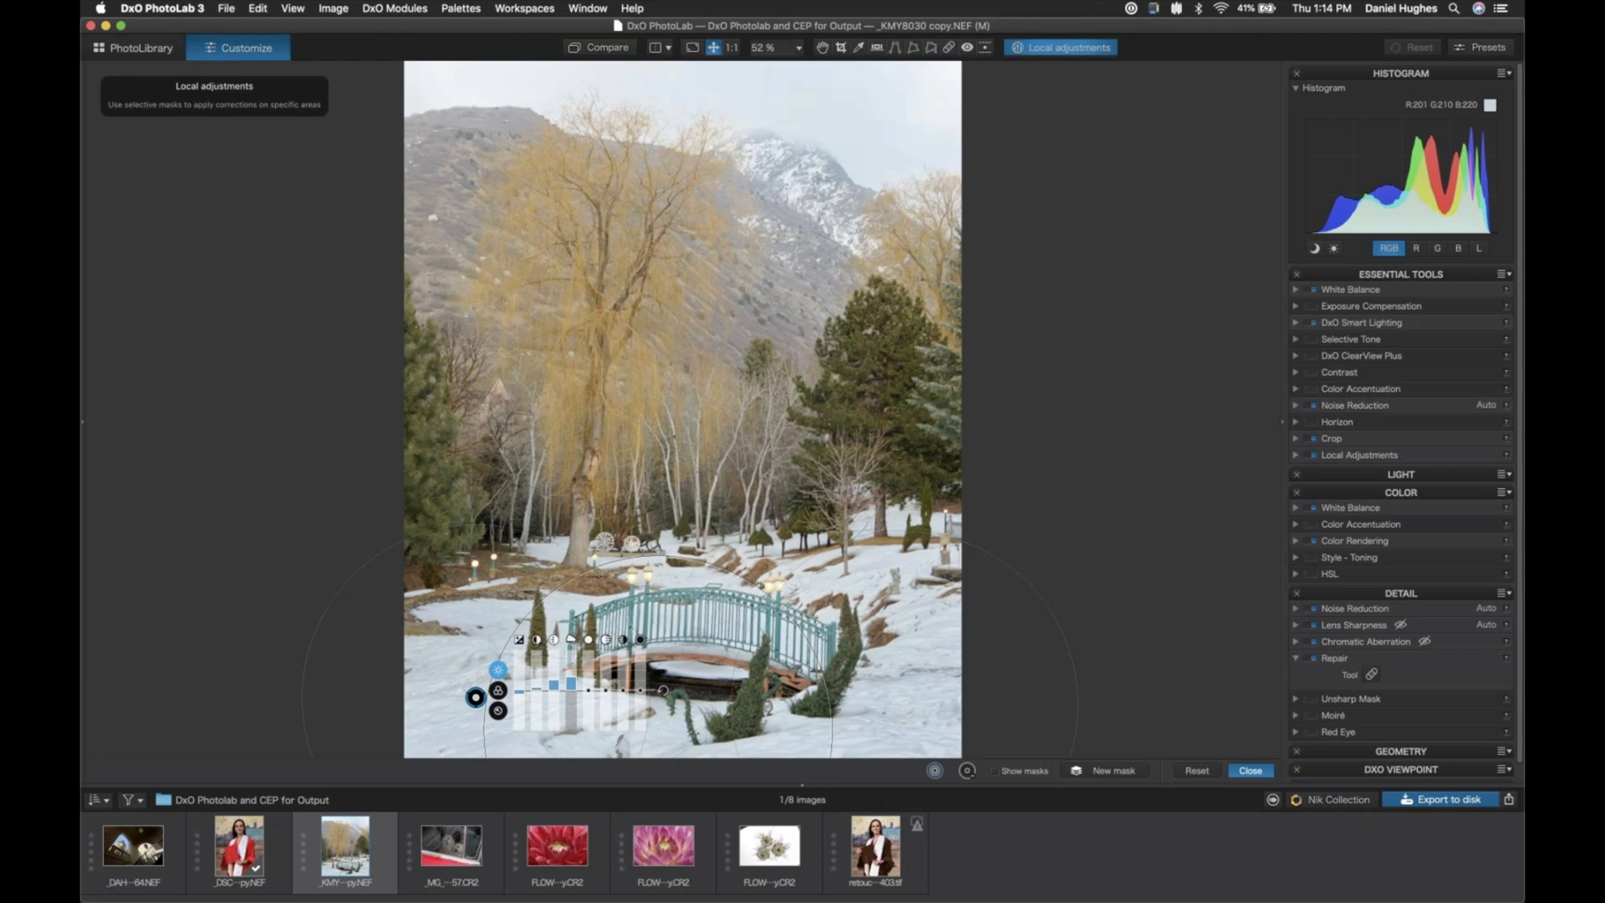
# - Create a new mask on the sky with slightly lower exposure, more contrast and microcontrast, and increased vibrancy and saturation
pyautogui.click(1096, 772)
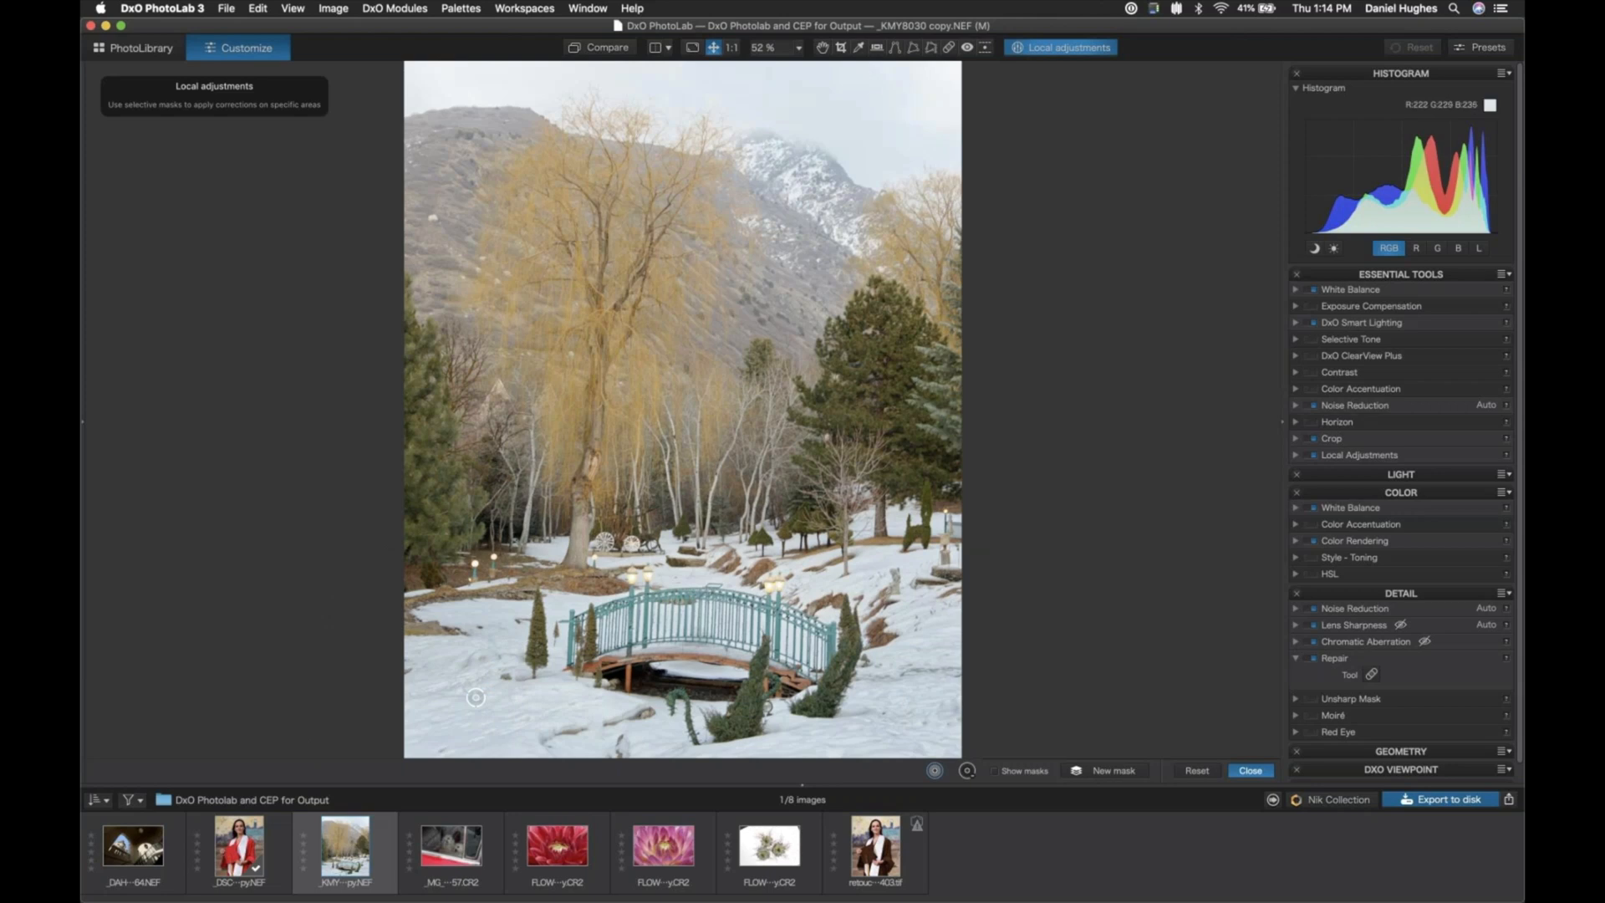
pyautogui.click(866, 81)
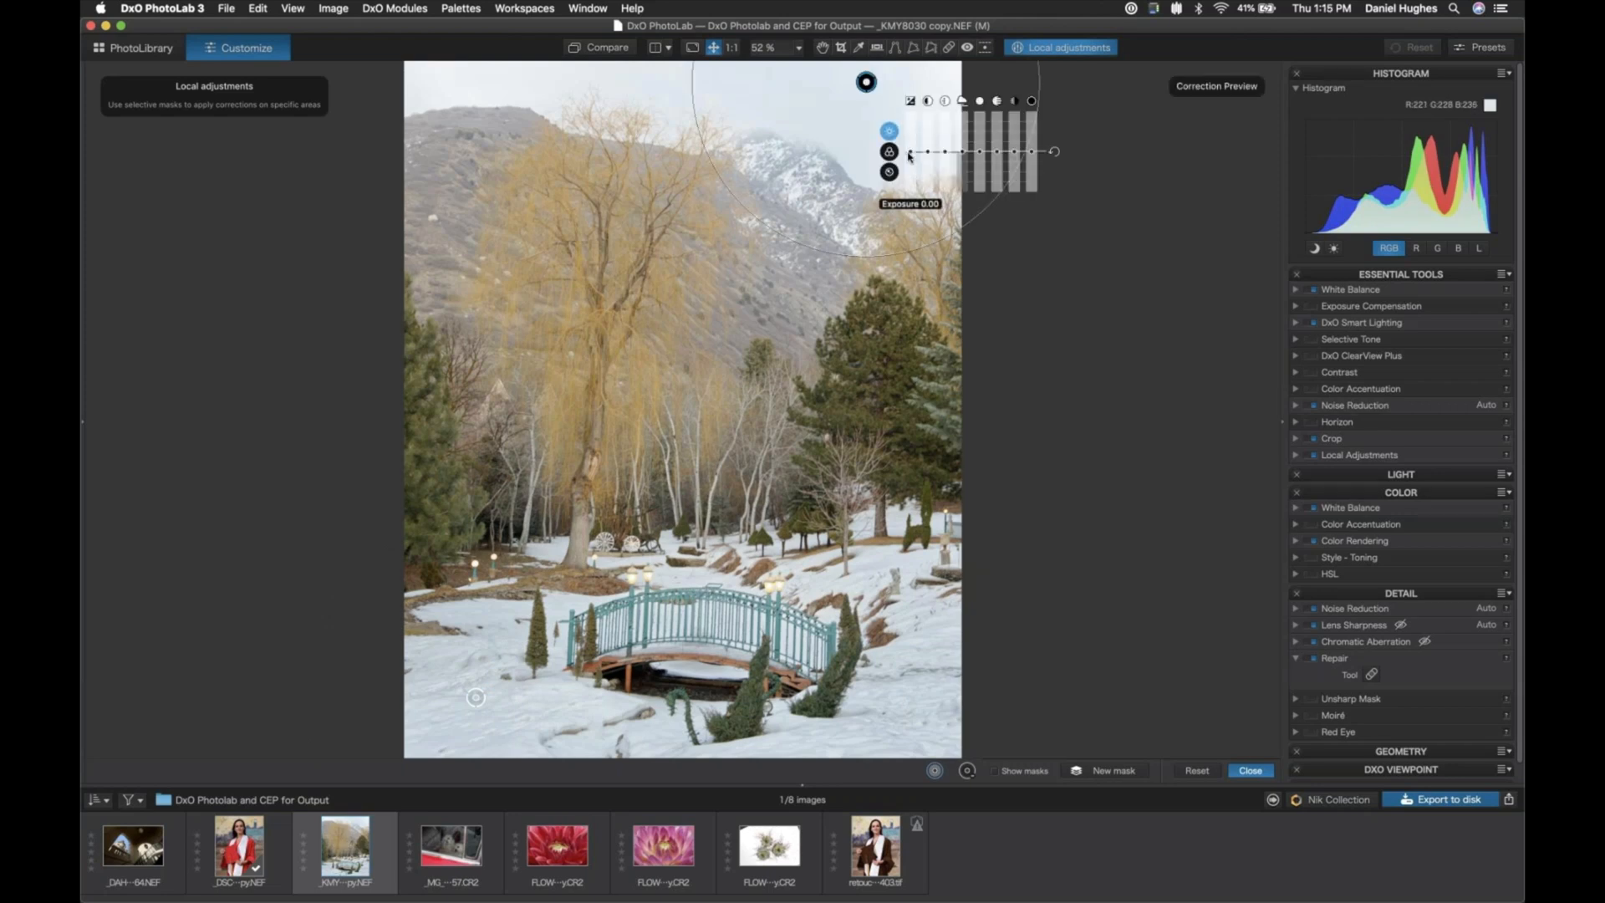
pyautogui.moveTo(909, 155); pyautogui.dragTo(945, 147)
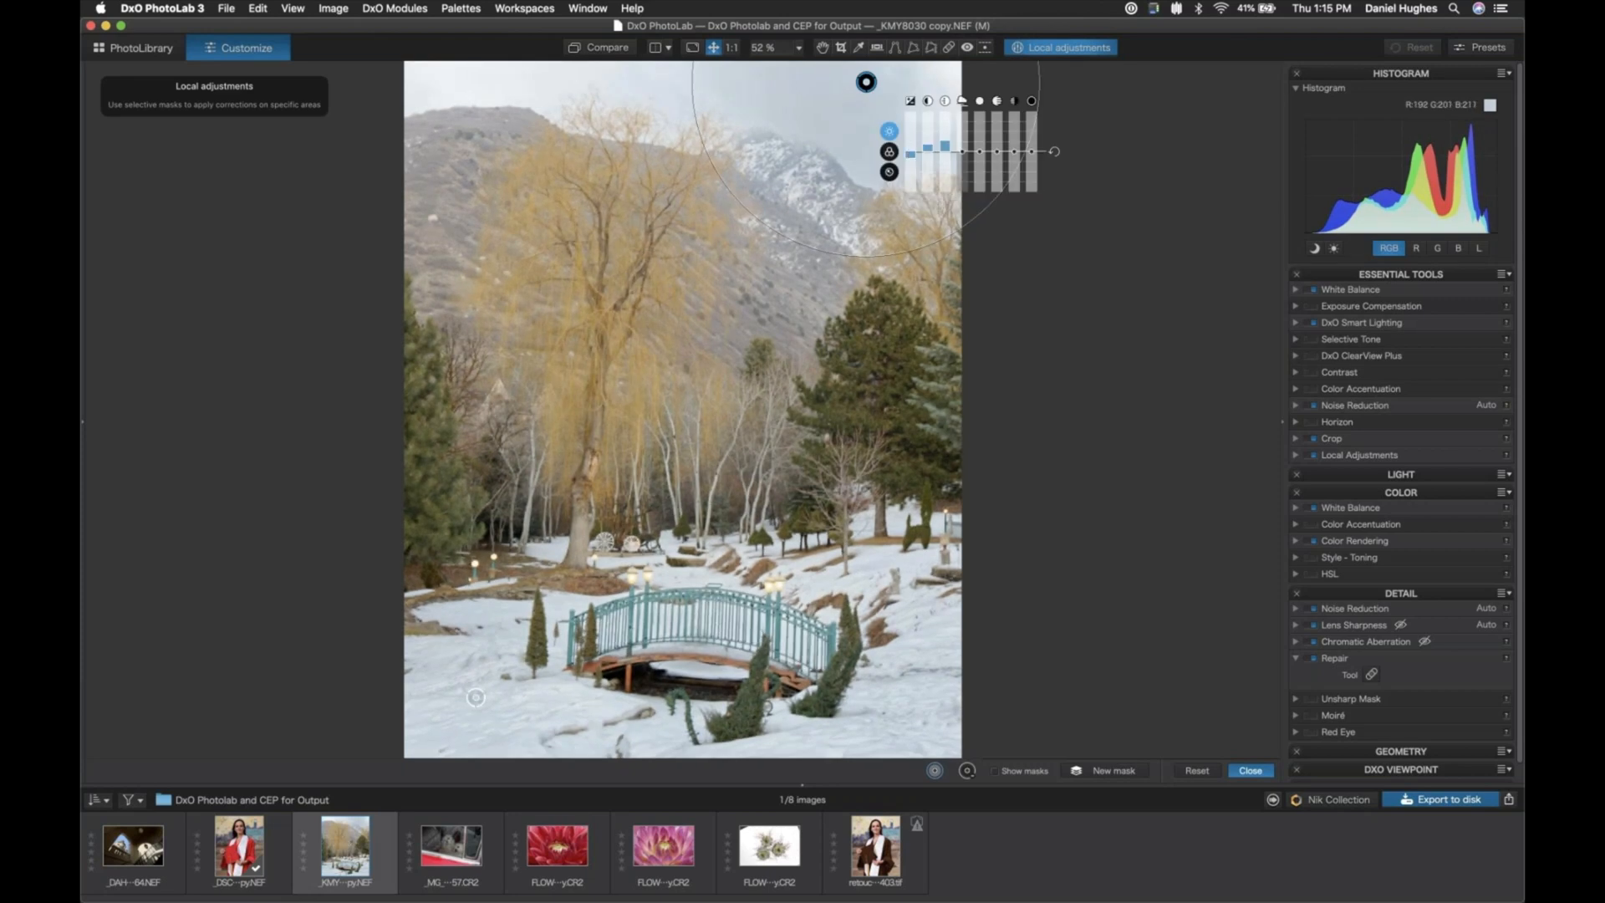
pyautogui.click(890, 151)
pyautogui.moveTo(911, 153); pyautogui.dragTo(927, 144)
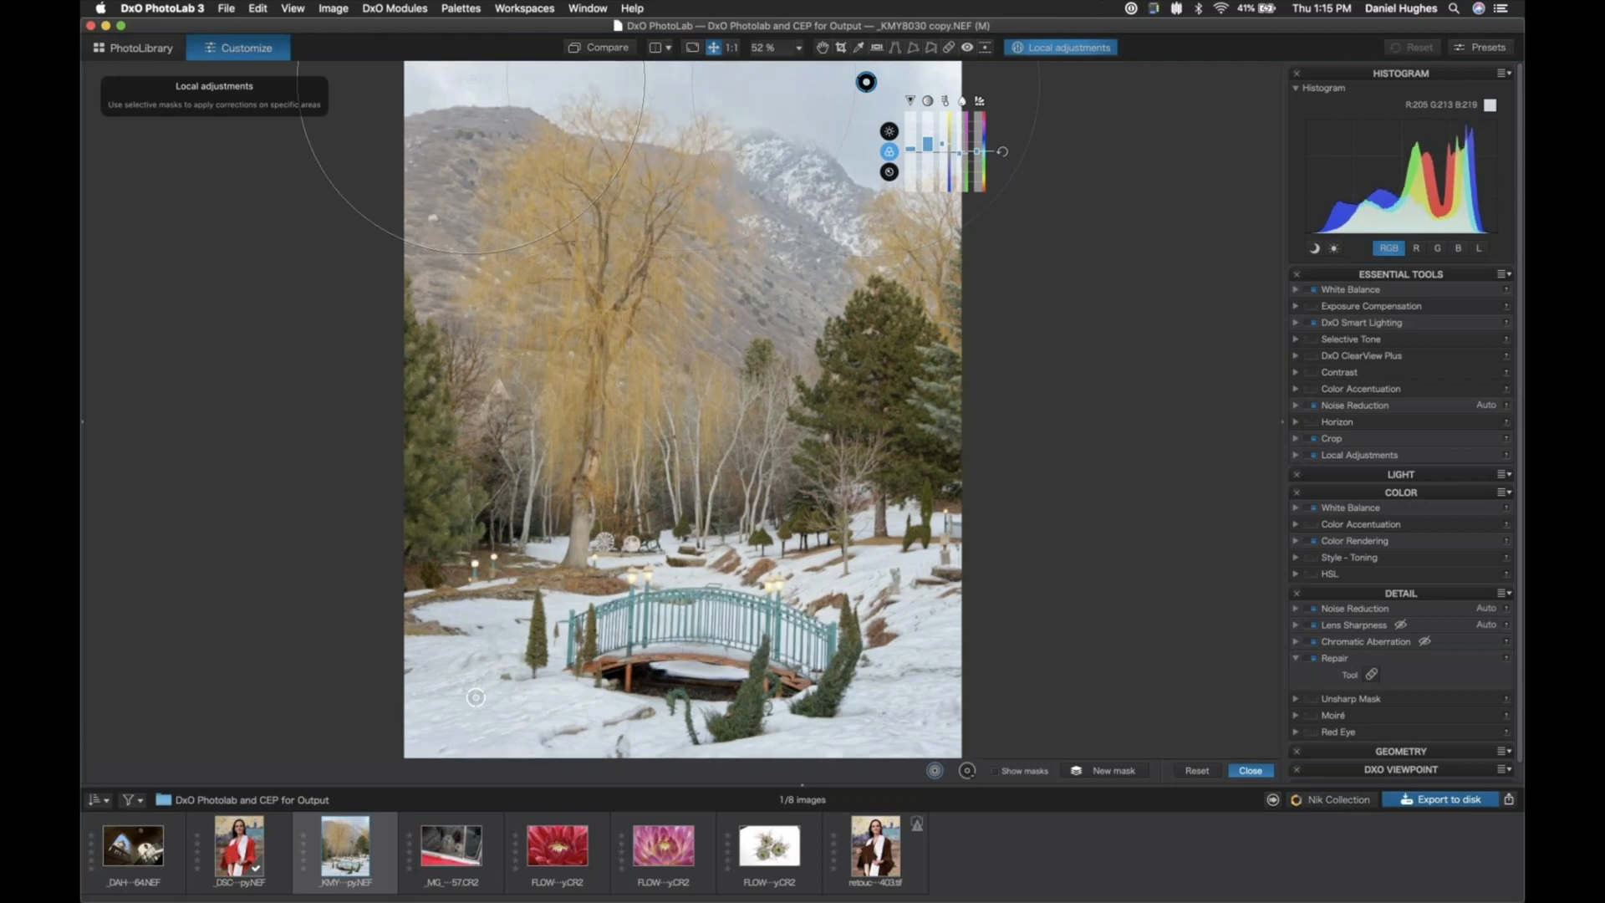
# - Create a new mask on the left hillside with lower exposure and slightly more contrast and ClearView
pyautogui.click(1097, 773)
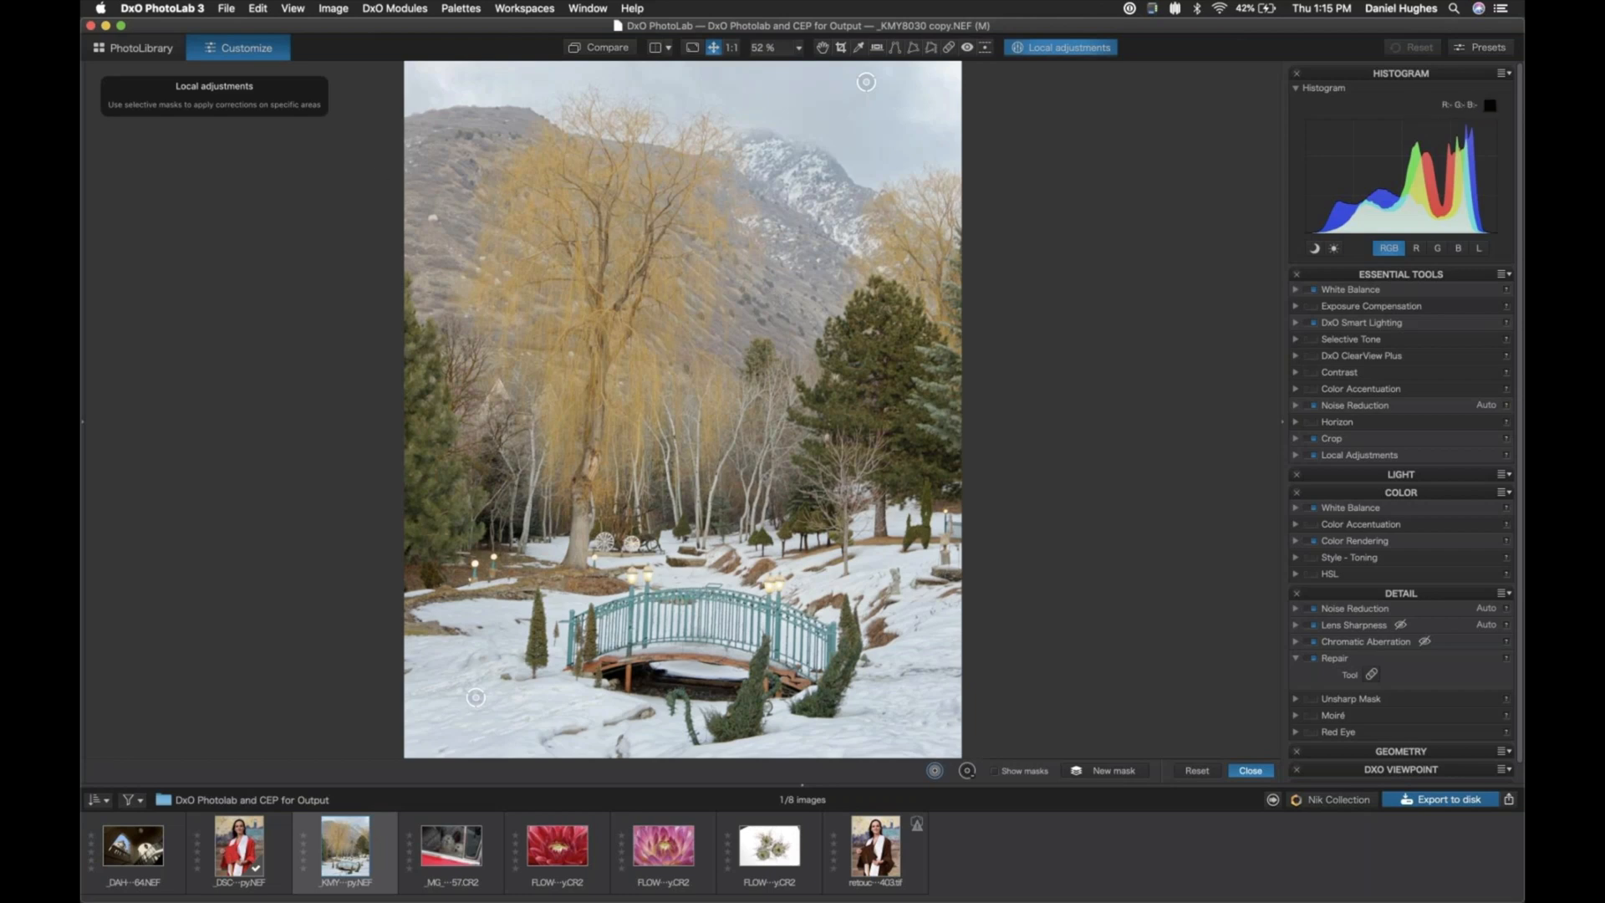
pyautogui.click(431, 185)
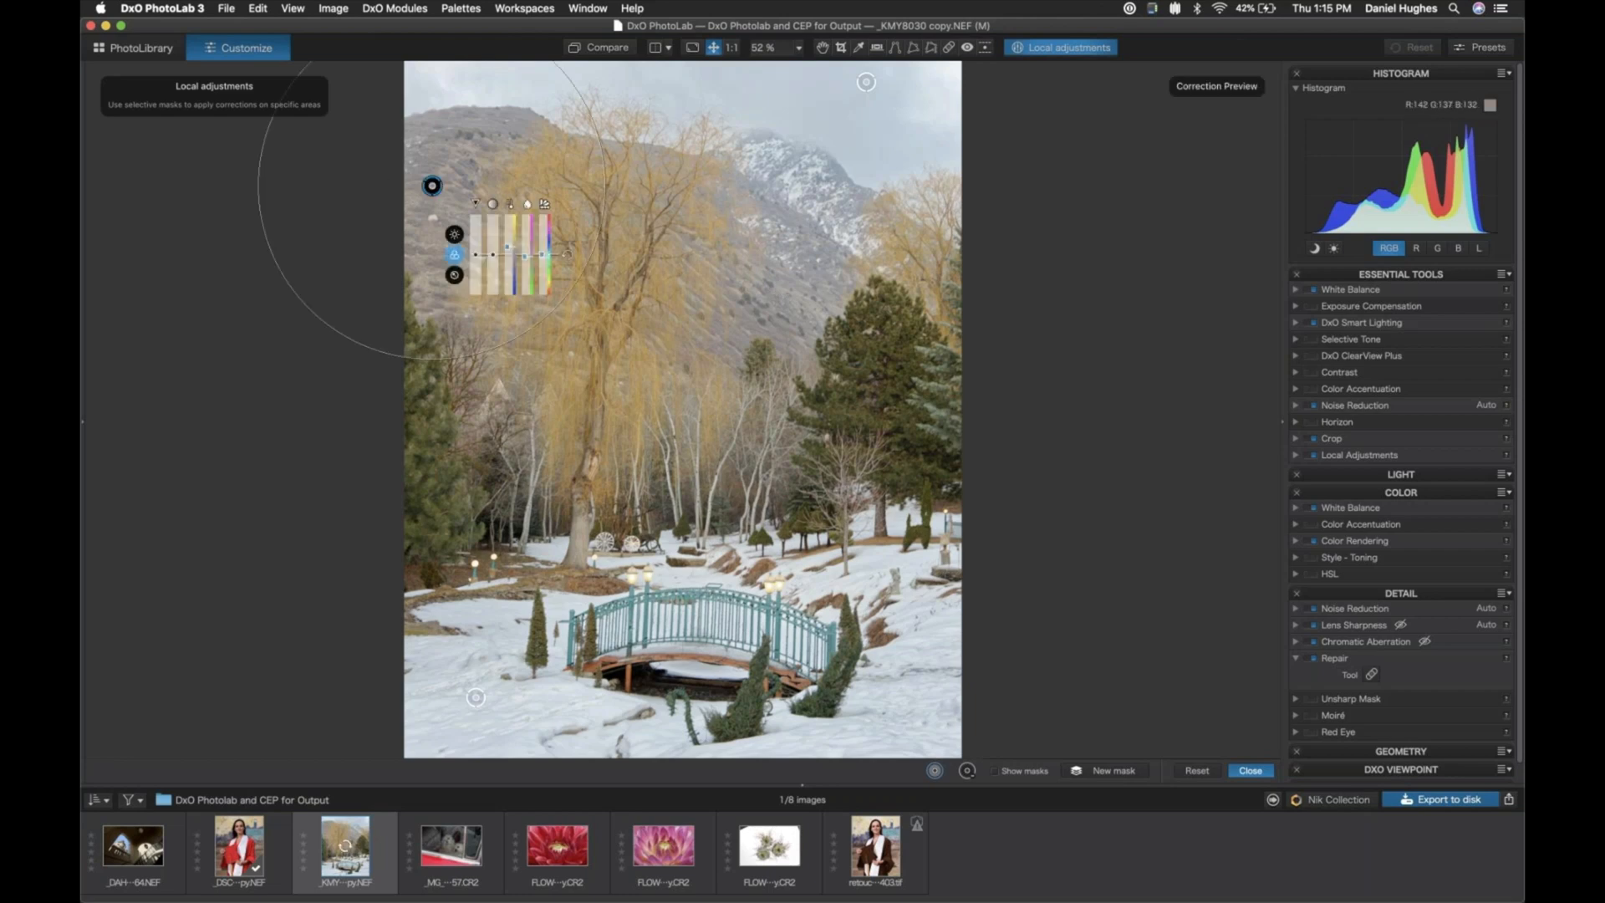
pyautogui.click(454, 235)
pyautogui.moveTo(475, 256); pyautogui.dragTo(476, 259)
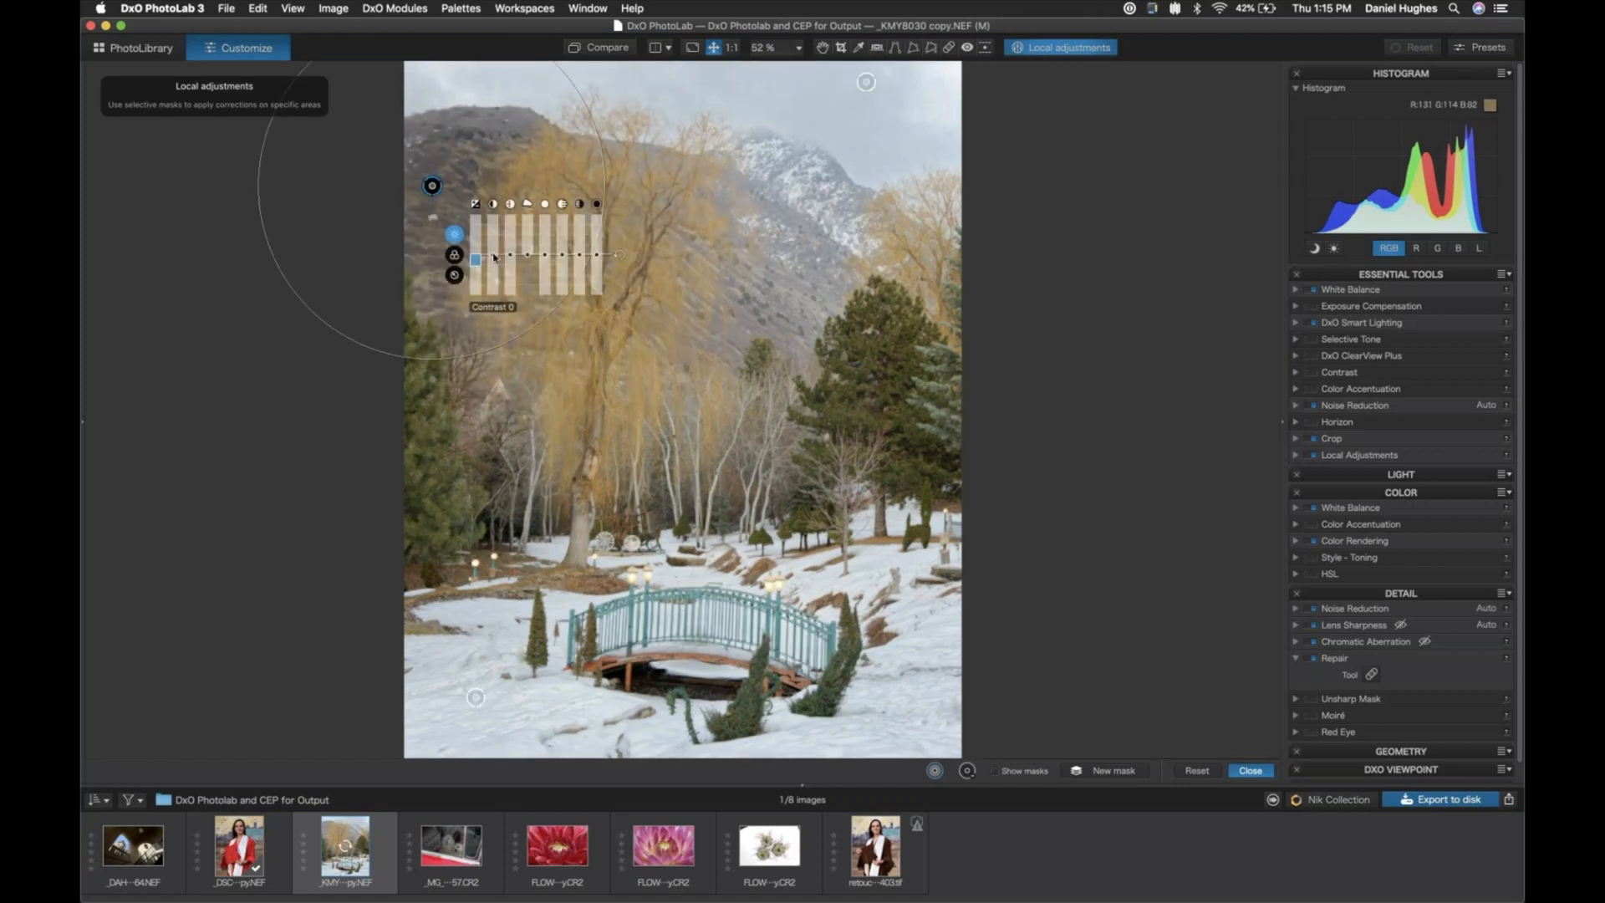
pyautogui.moveTo(492, 254); pyautogui.dragTo(512, 259)
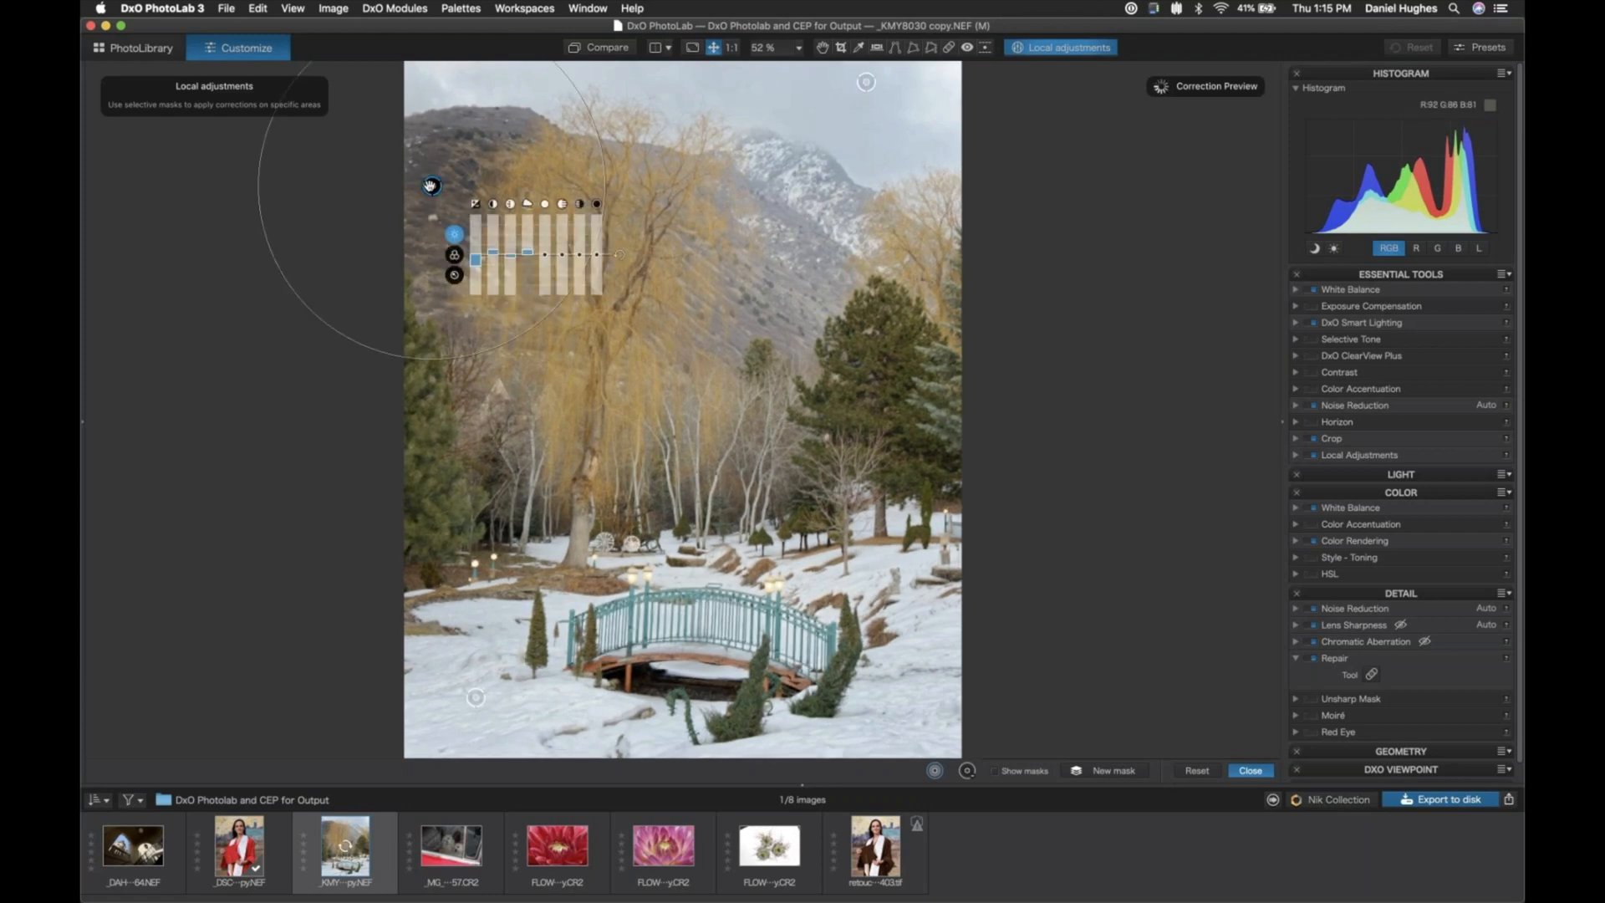
# - Extend the hillside mask with a control point on the snowy mountain, enlarge its area of influence, and start a new mask
pyautogui.click(805, 228)
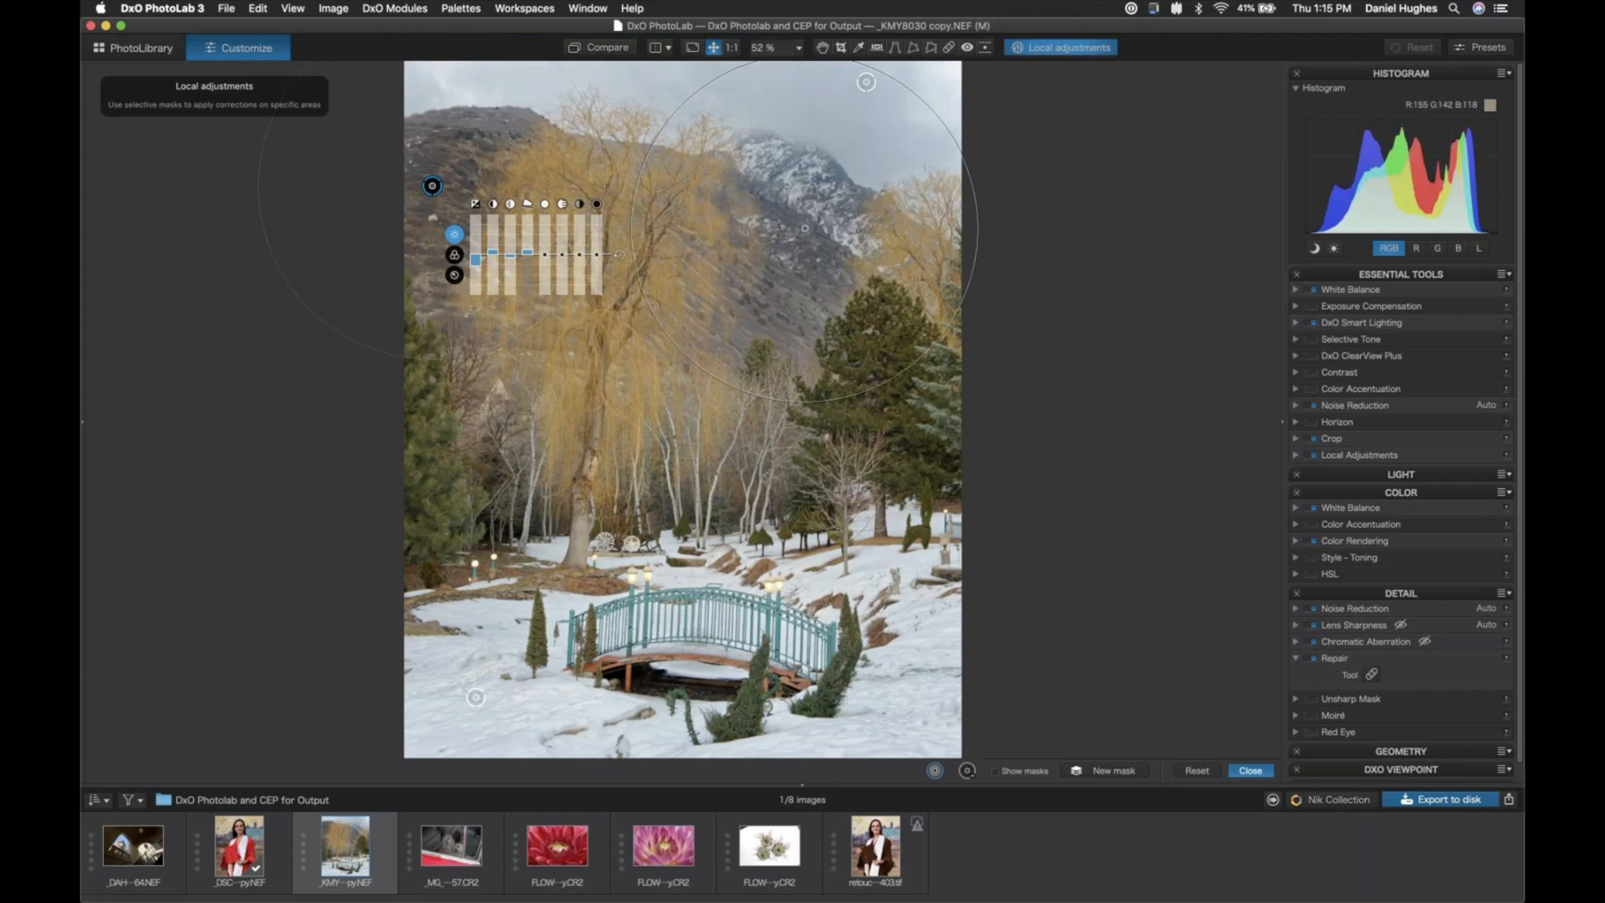
pyautogui.moveTo(682, 351); pyautogui.dragTo(651, 384)
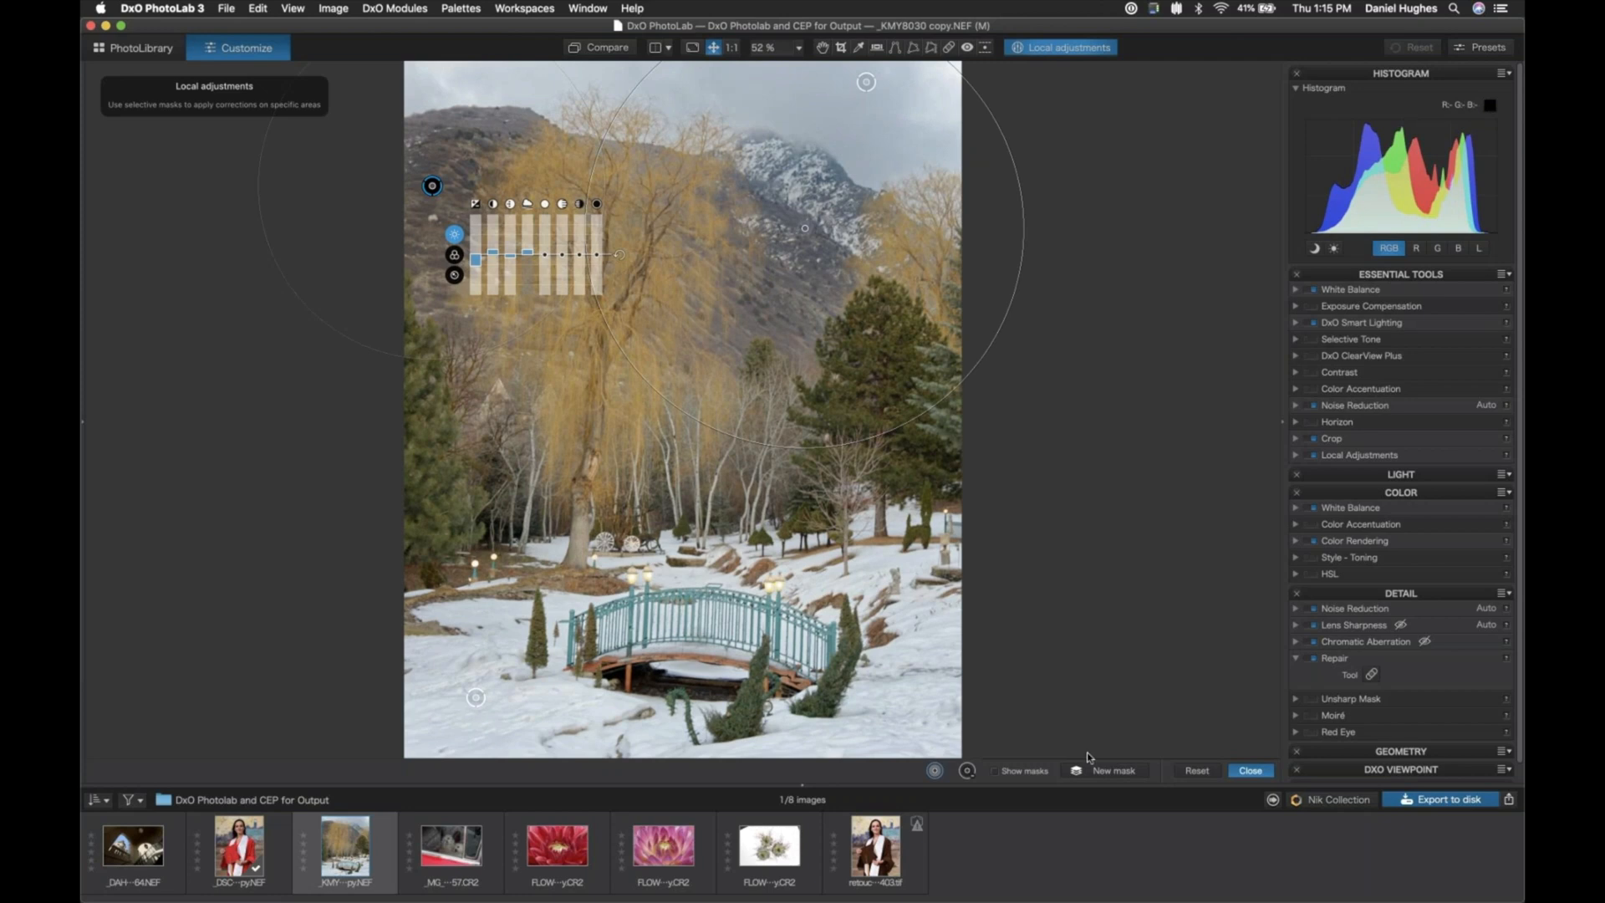
pyautogui.click(1111, 770)
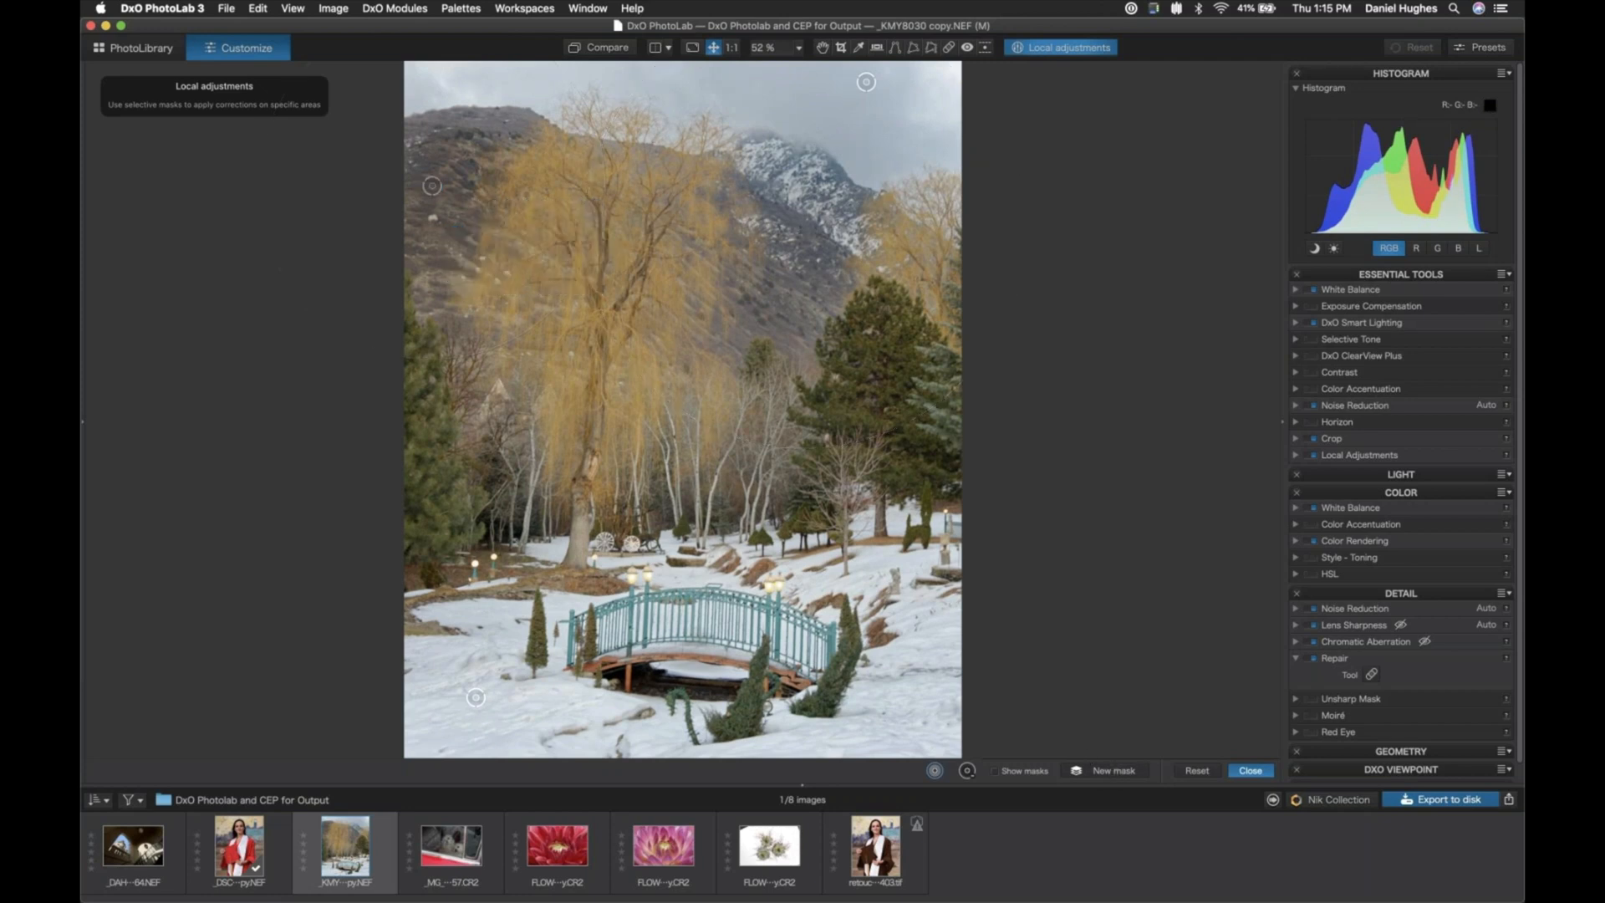
# - Place a control point on the yellow willow tree, adjust its light settings and warm its color temperature
pyautogui.click(597, 289)
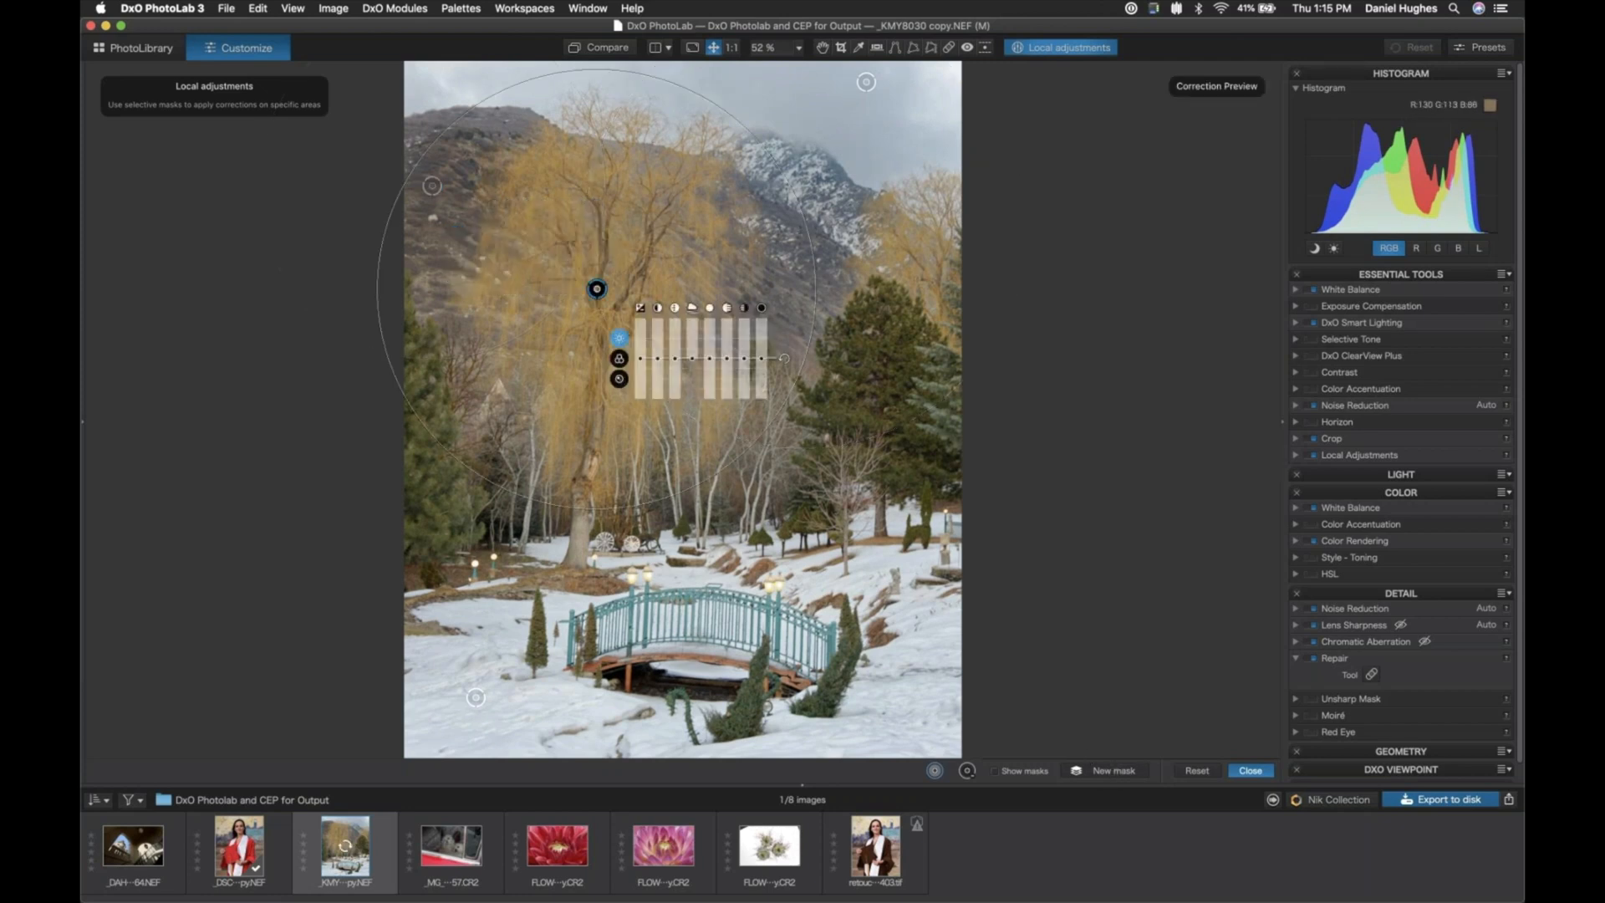
pyautogui.moveTo(641, 362); pyautogui.dragTo(660, 362)
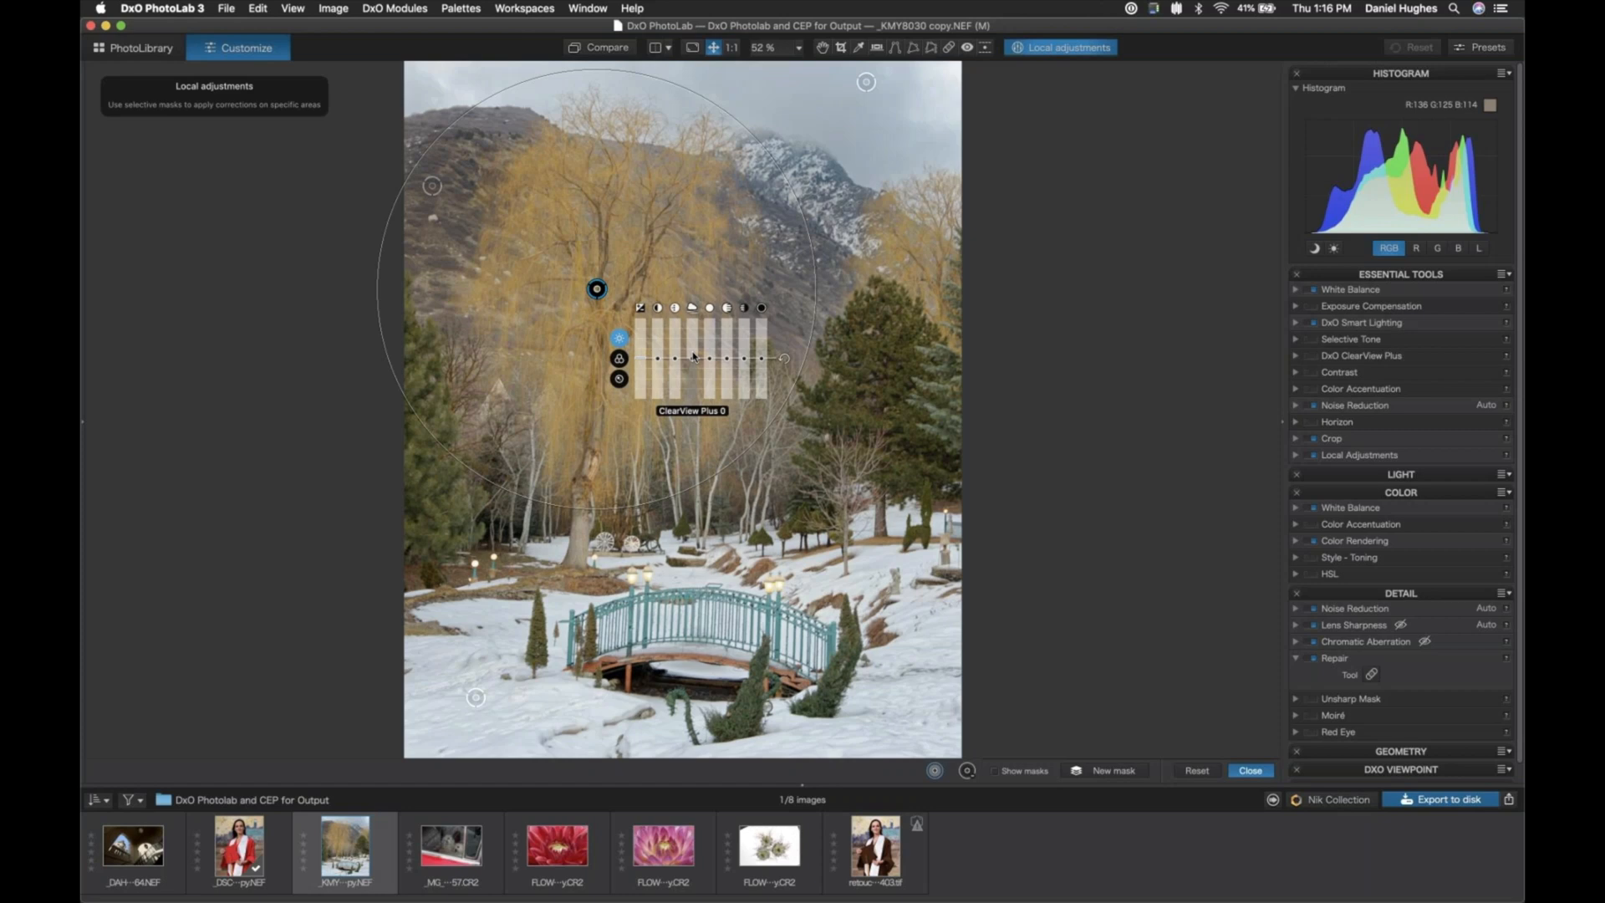
pyautogui.moveTo(693, 356)
pyautogui.mouseDown()
pyautogui.moveTo(640, 355)
pyautogui.moveTo(674, 351)
pyautogui.mouseUp()
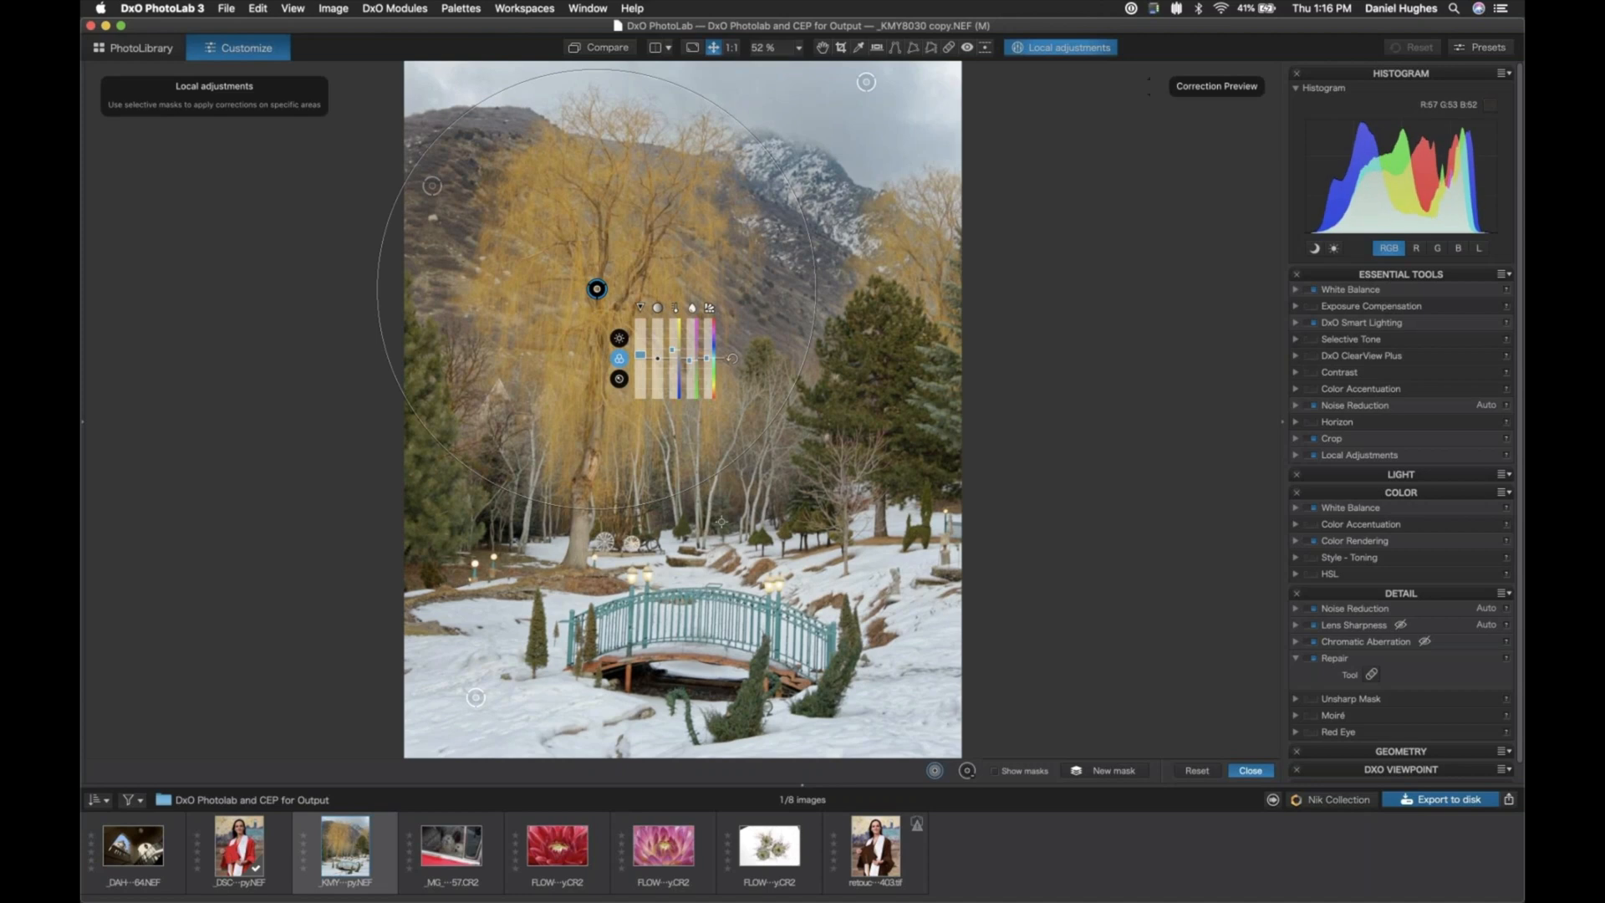
# - Create a new mask on the right evergreen with a smaller area of influence and adjusted color, and extend it to the left evergreen
pyautogui.click(1095, 771)
pyautogui.click(900, 391)
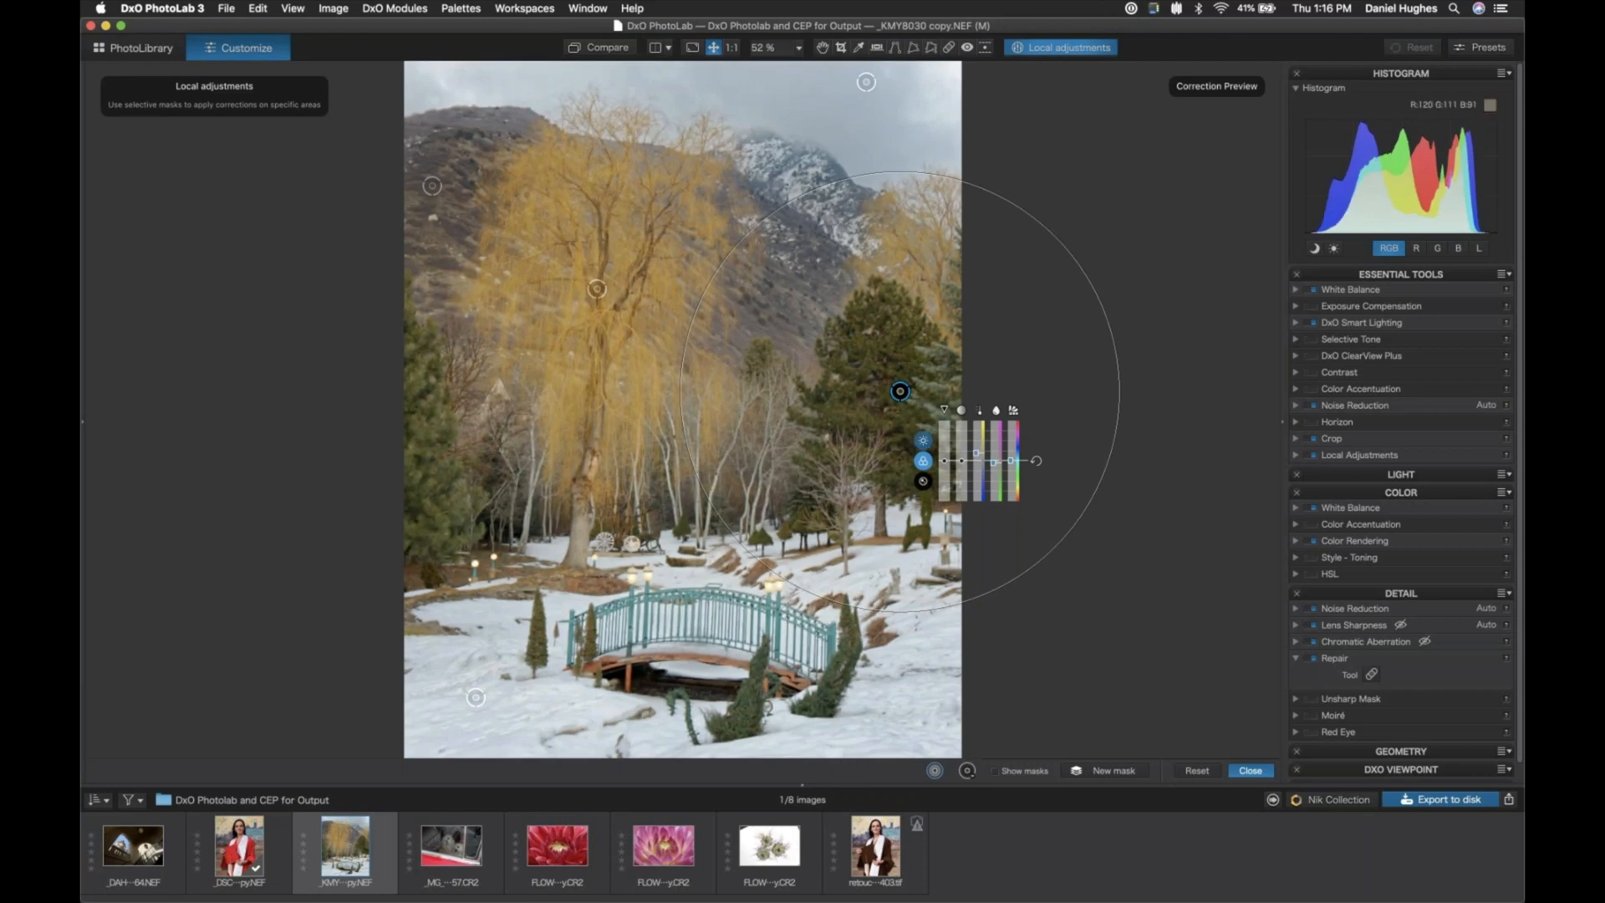
pyautogui.moveTo(689, 371); pyautogui.dragTo(754, 370)
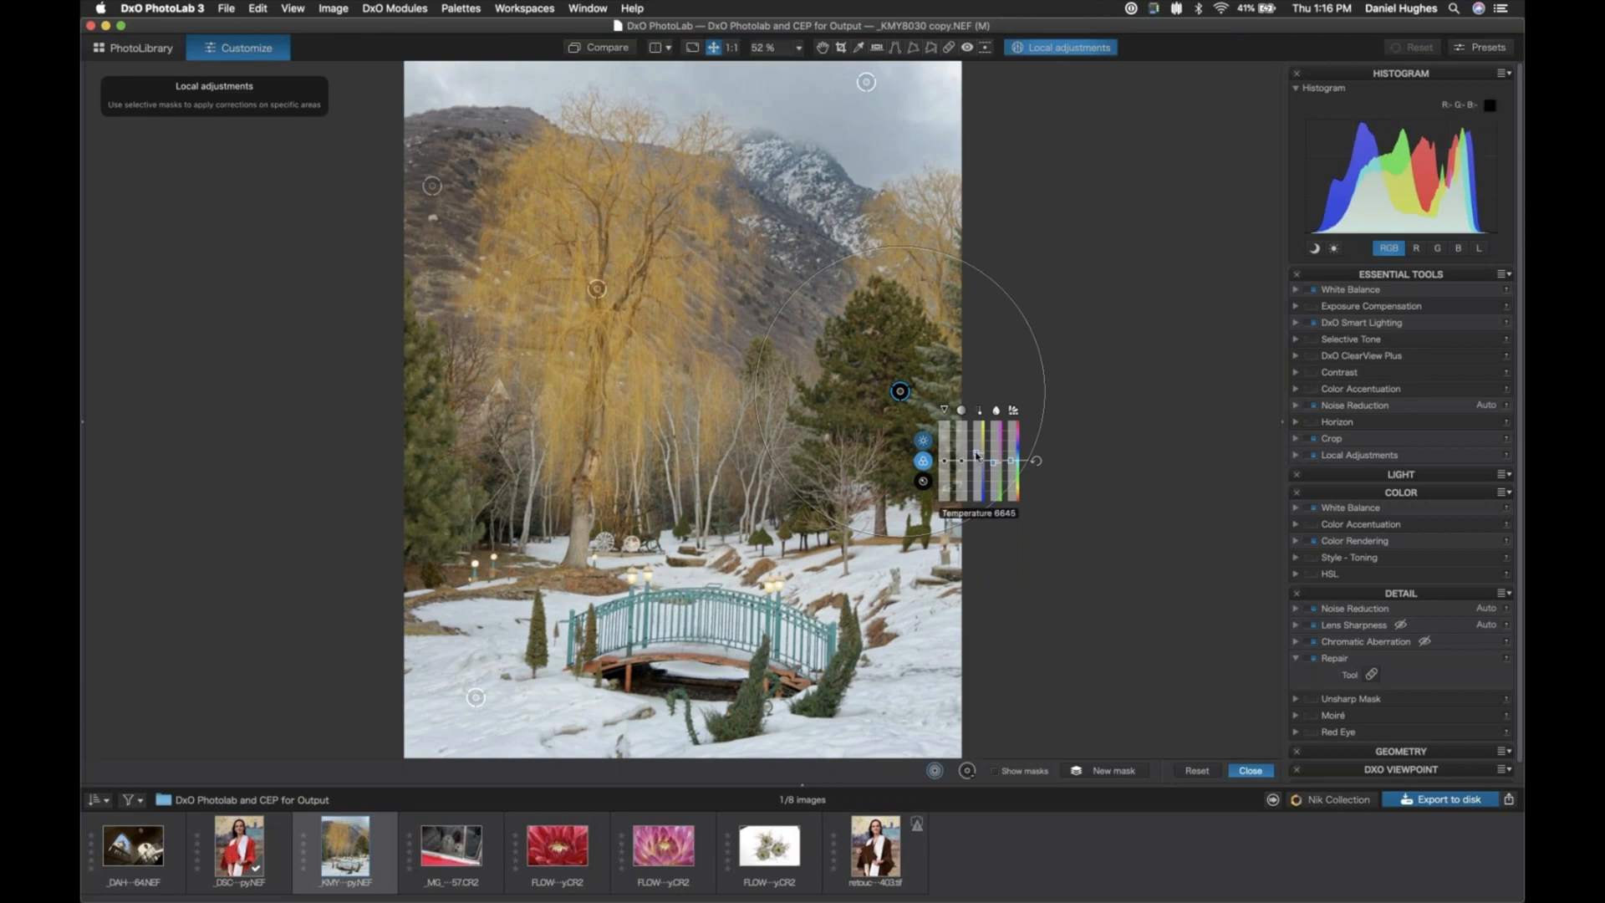
pyautogui.moveTo(976, 454); pyautogui.dragTo(993, 468)
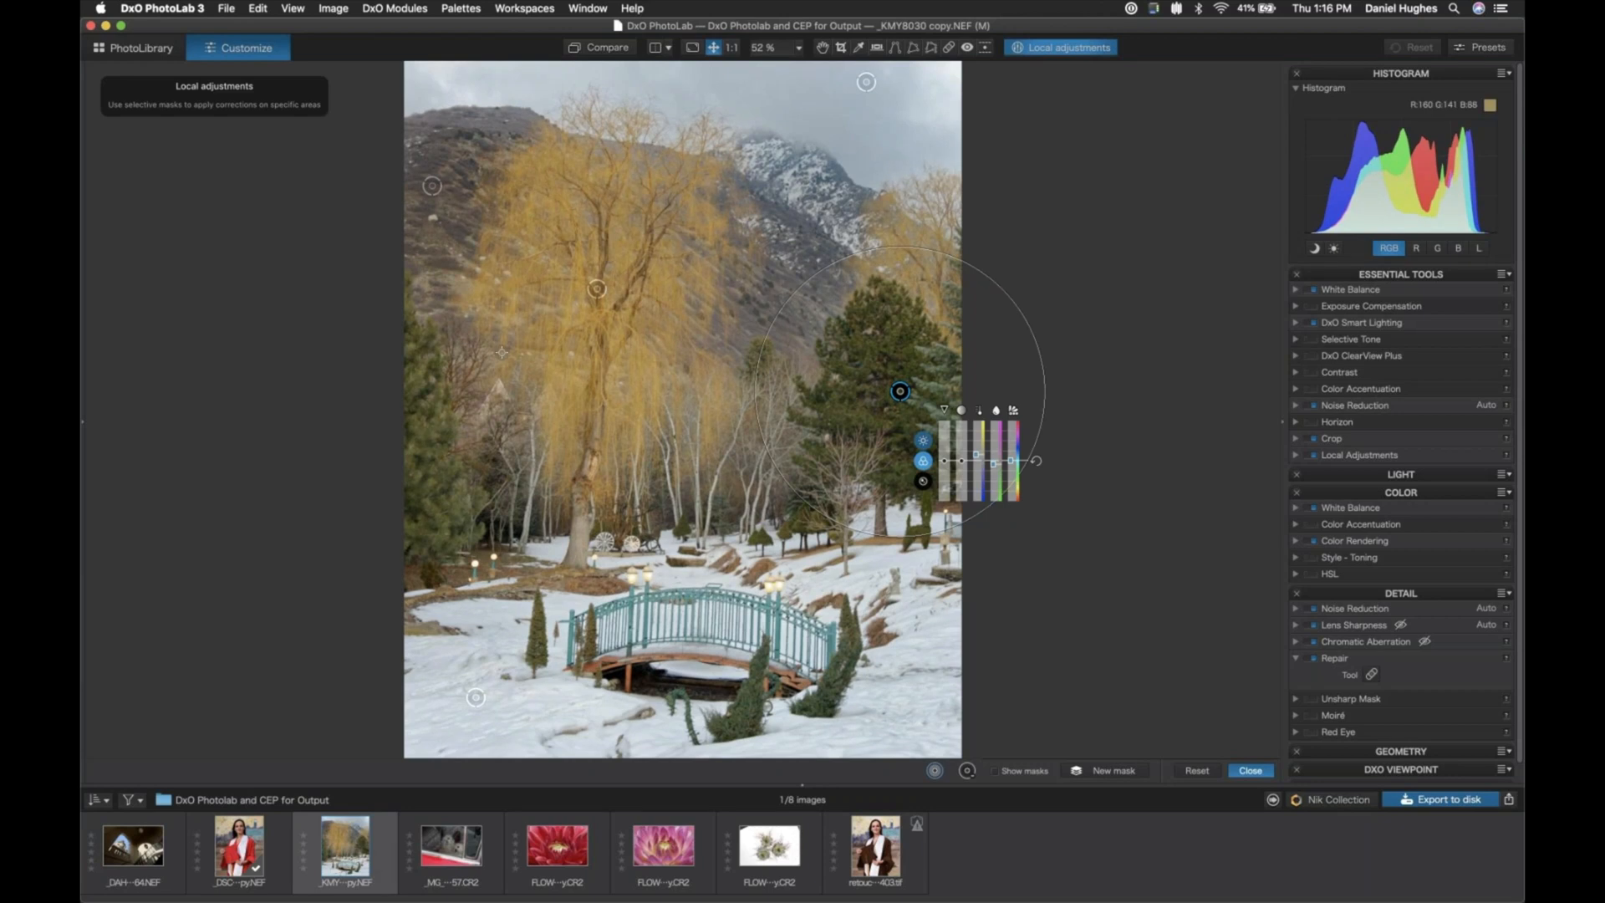
pyautogui.click(416, 433)
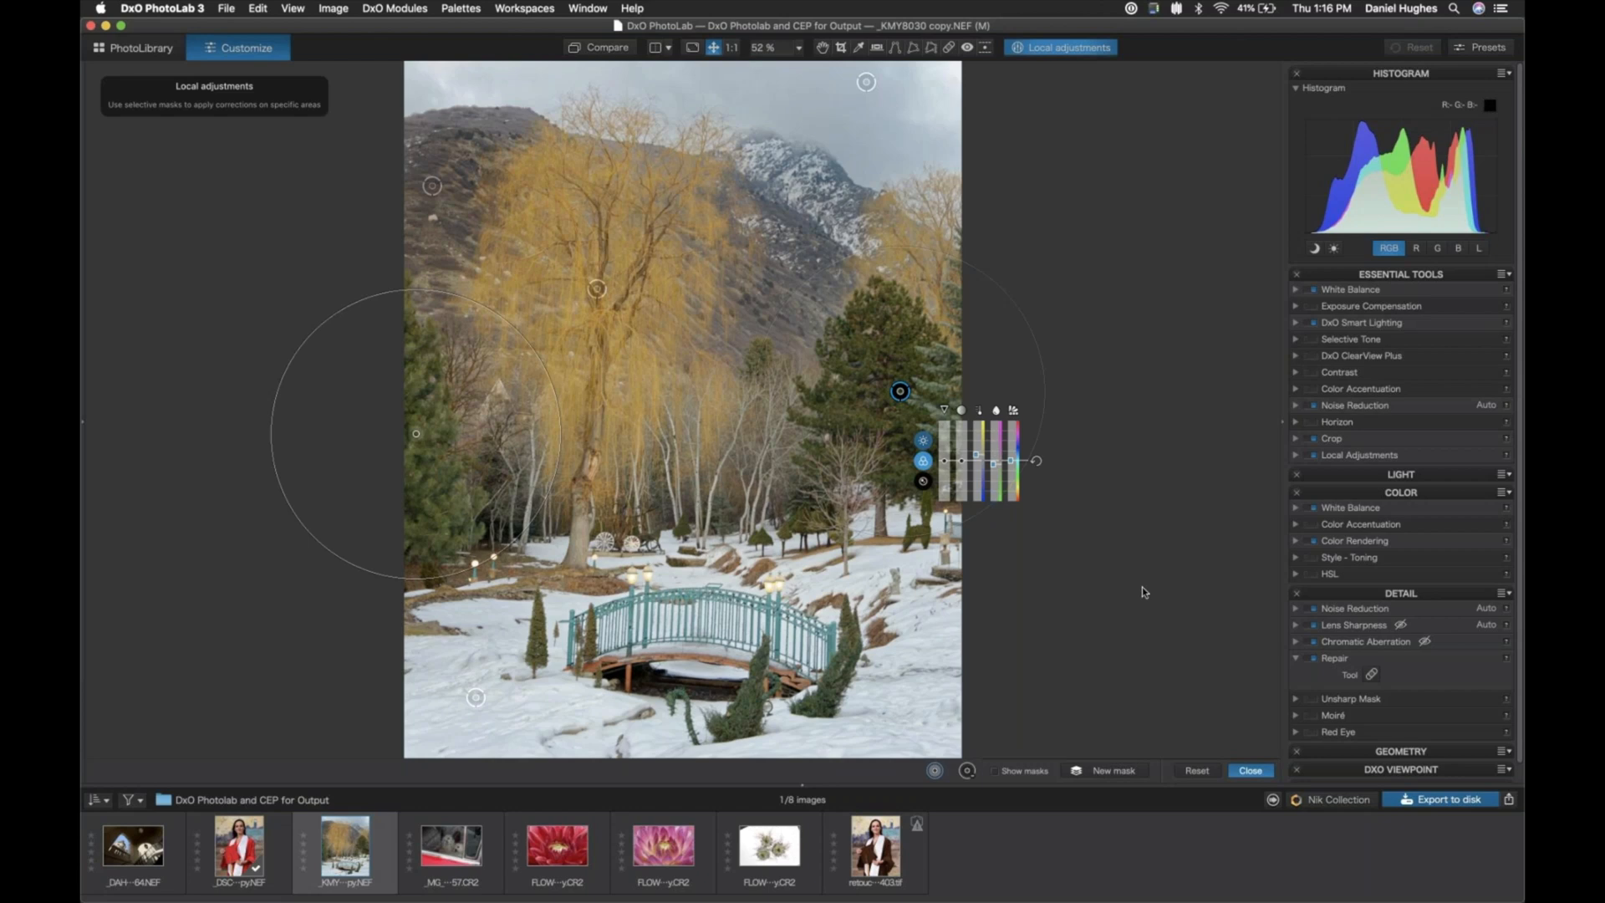
pyautogui.click(1251, 770)
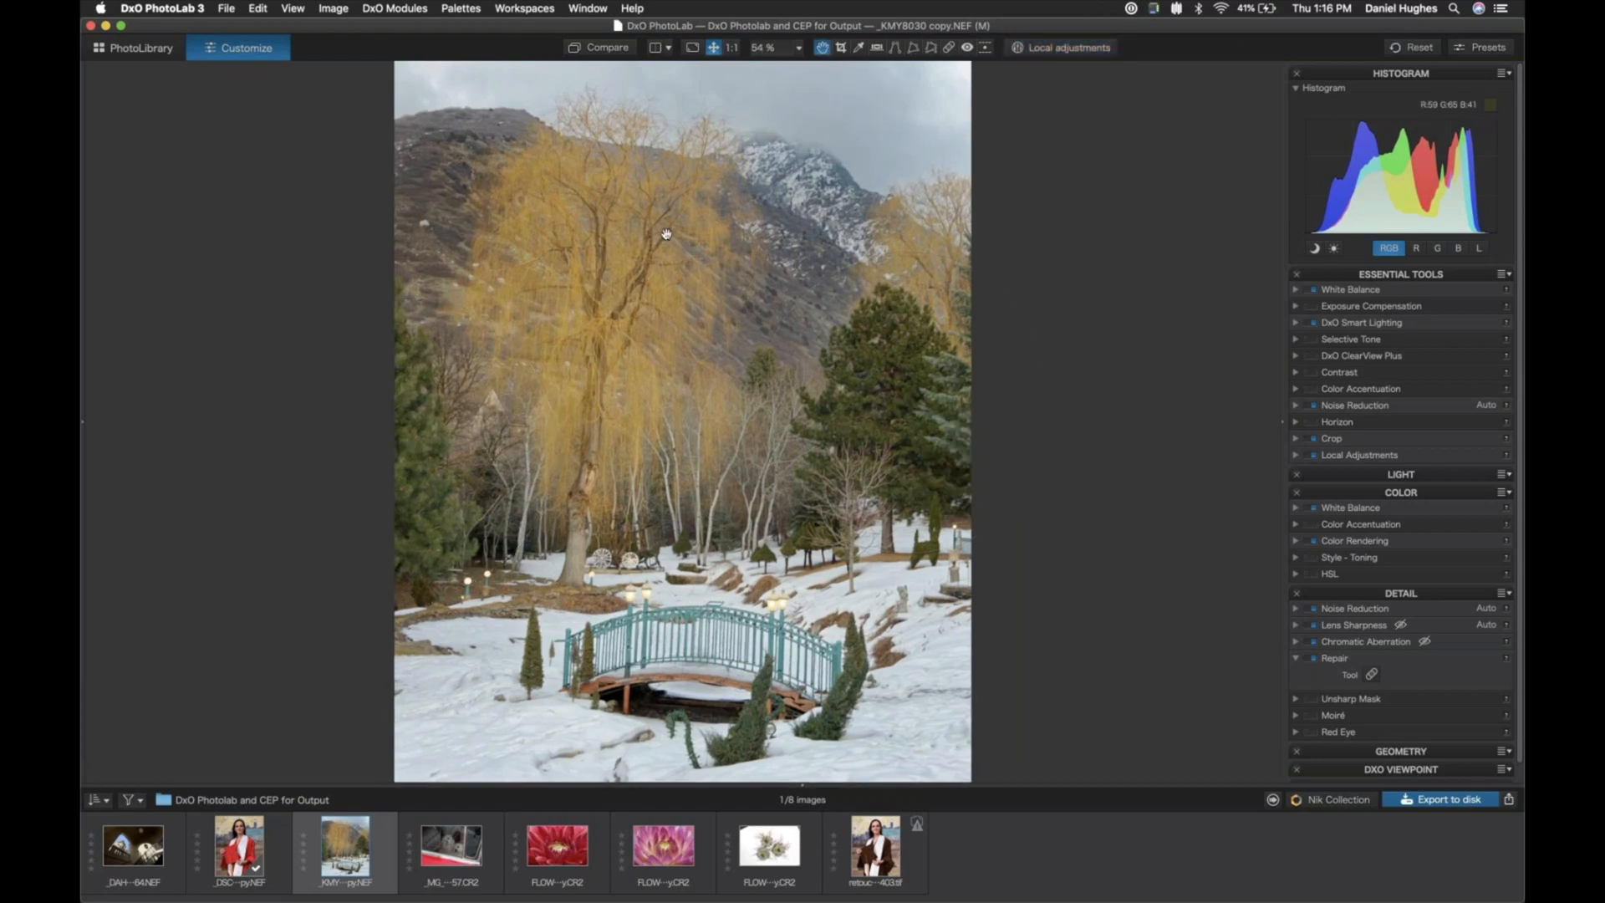
# - Compare the photo with its uncorrected version and fine-tune the snow mask's exposure
pyautogui.click(597, 50)
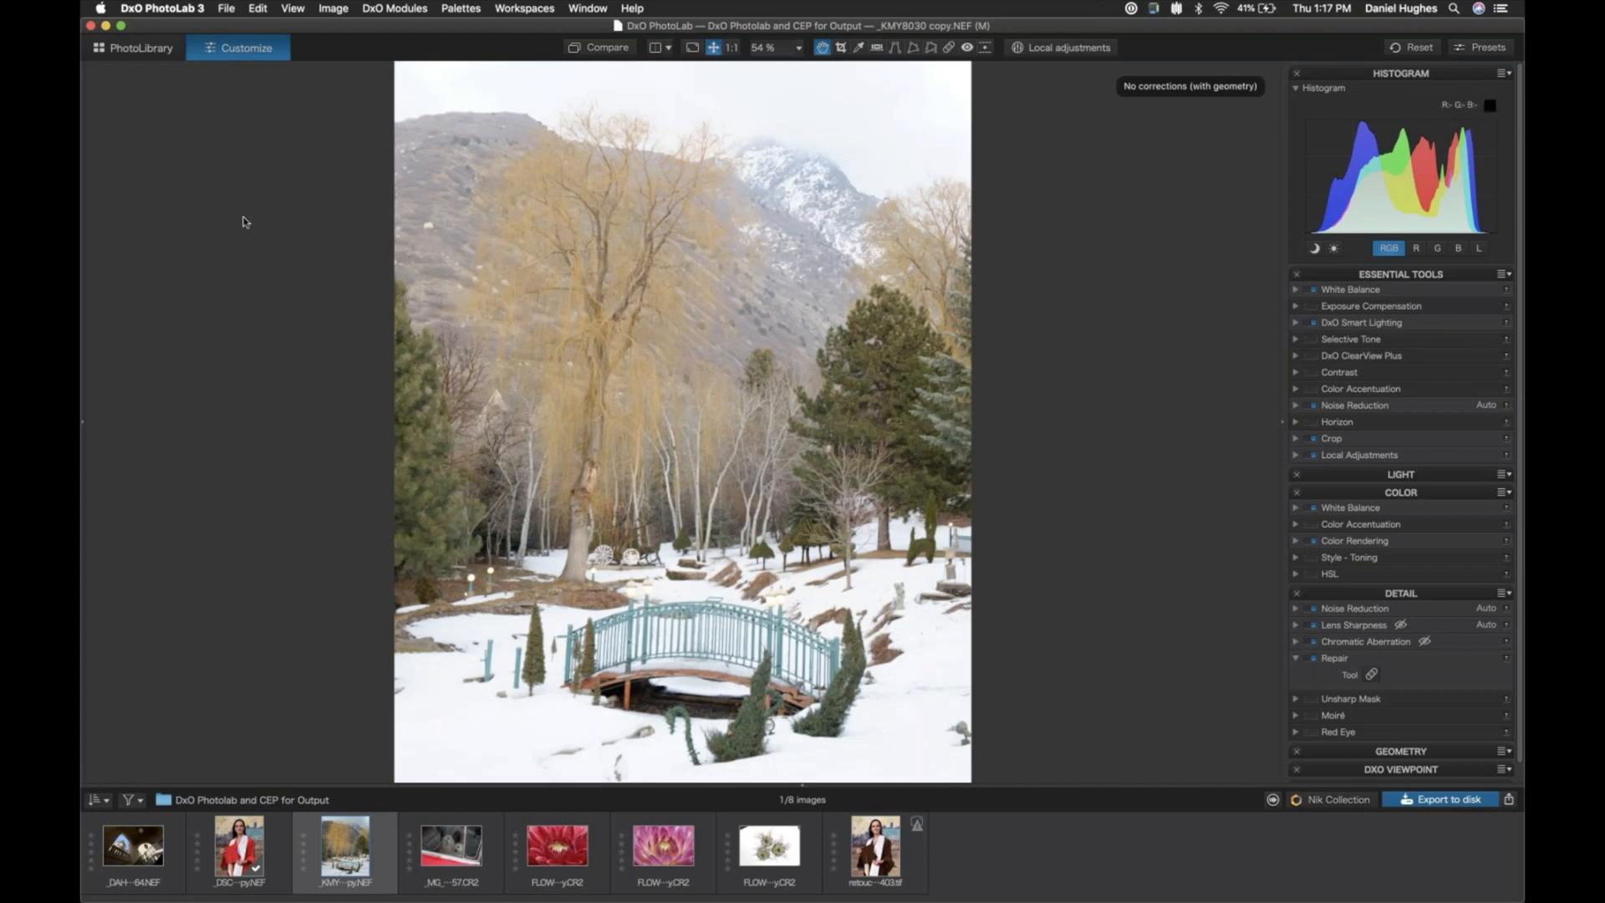
pyautogui.press('d')
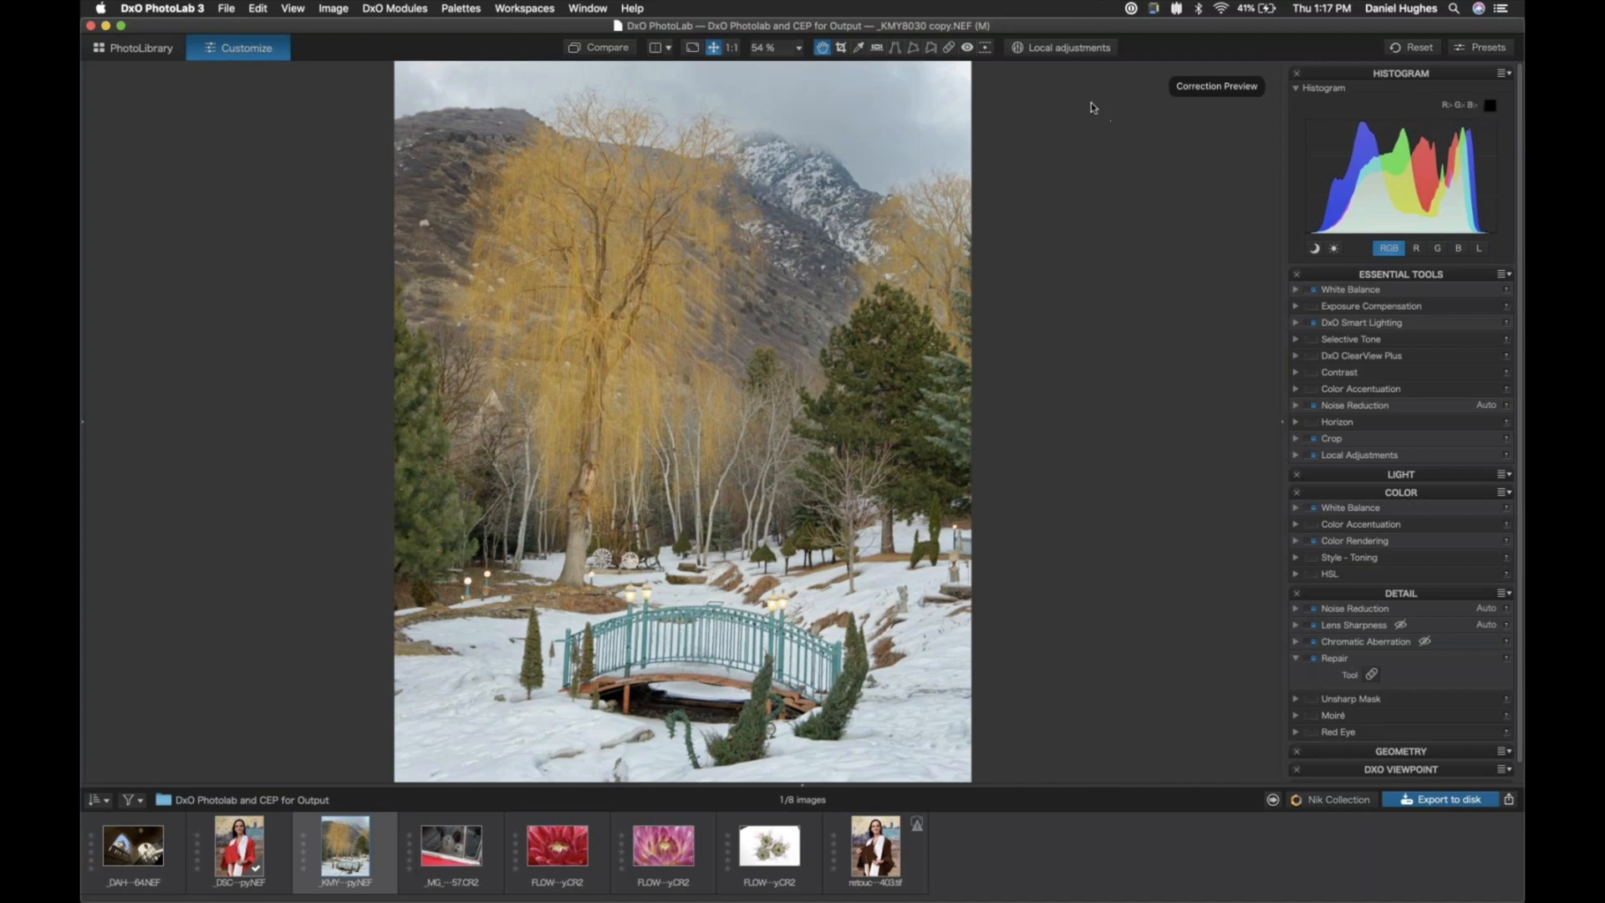
pyautogui.click(1045, 48)
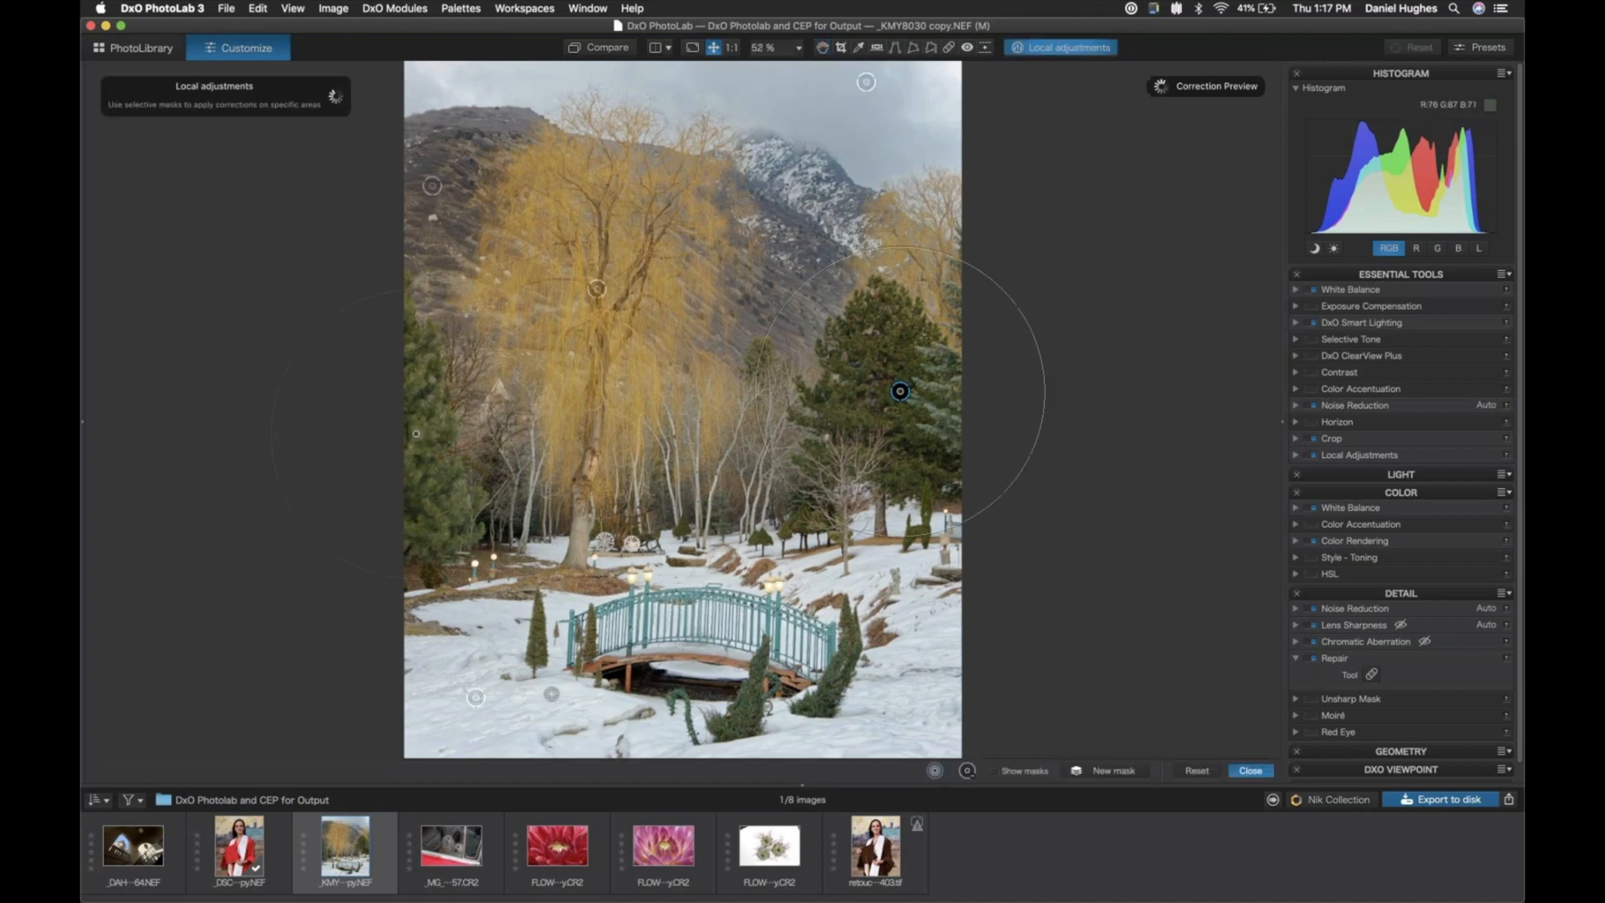
pyautogui.click(475, 698)
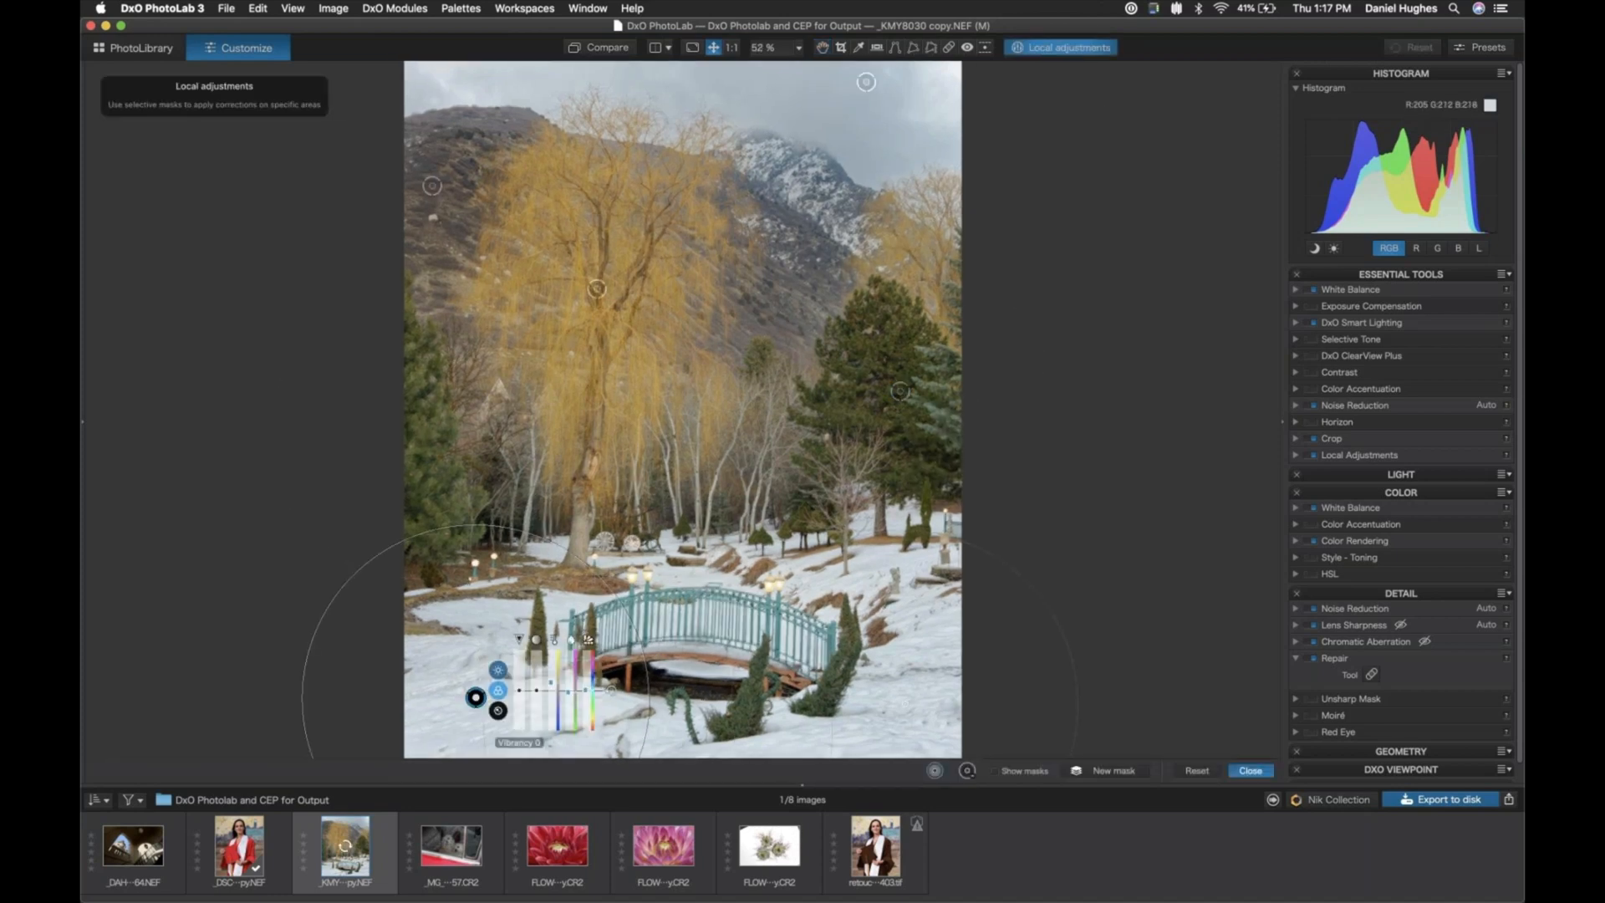
pyautogui.click(498, 670)
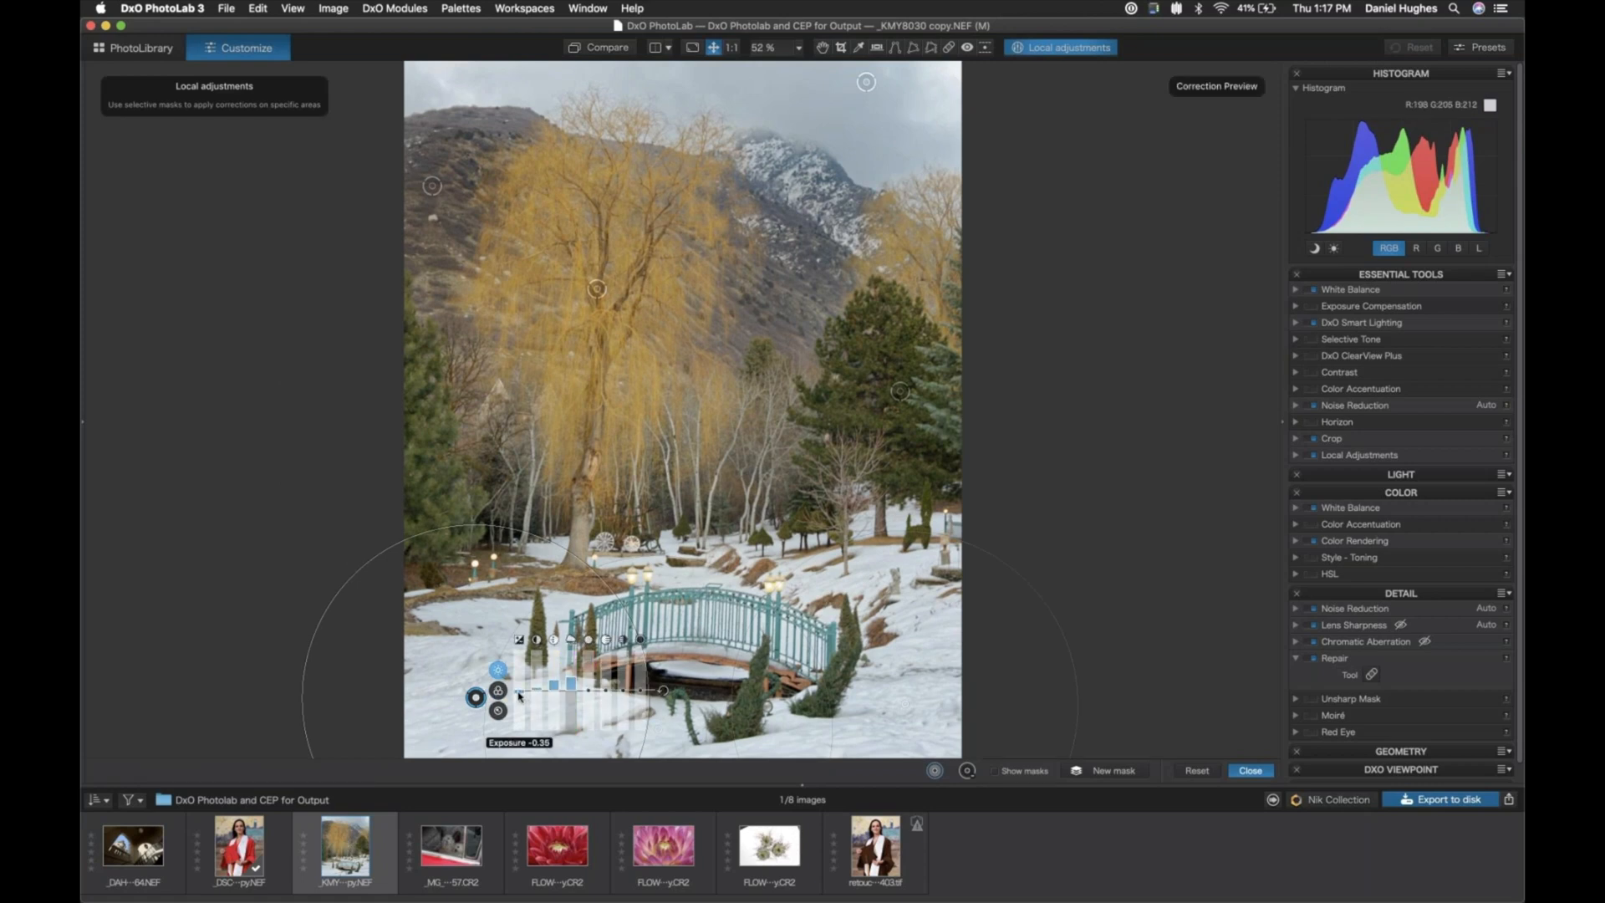
pyautogui.moveTo(519, 696); pyautogui.dragTo(519, 694)
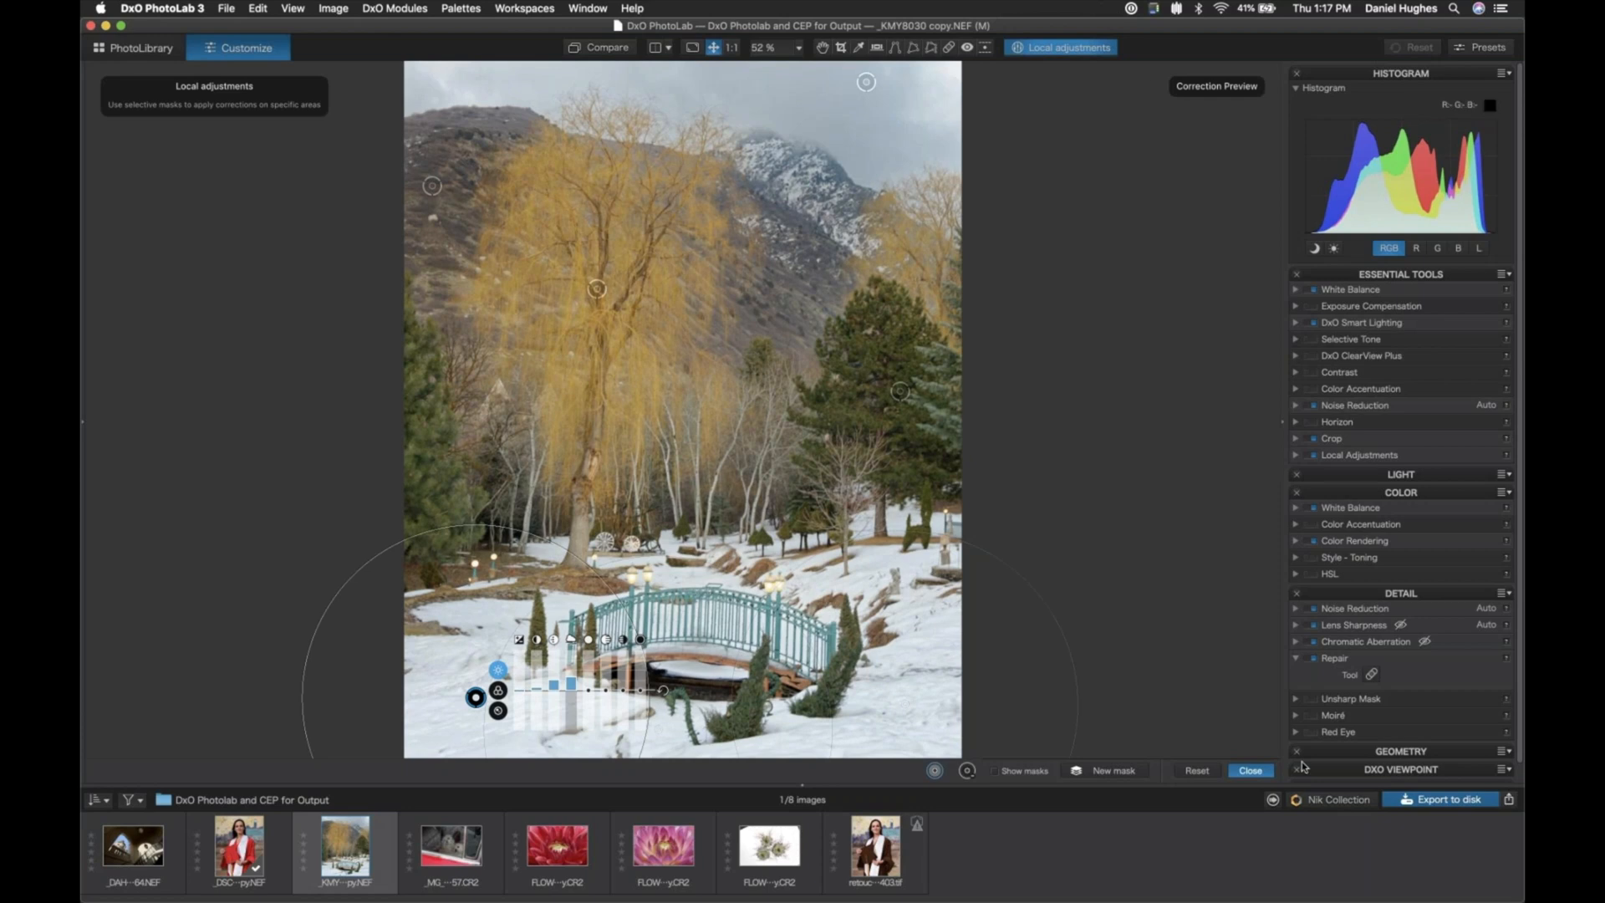
pyautogui.click(1249, 770)
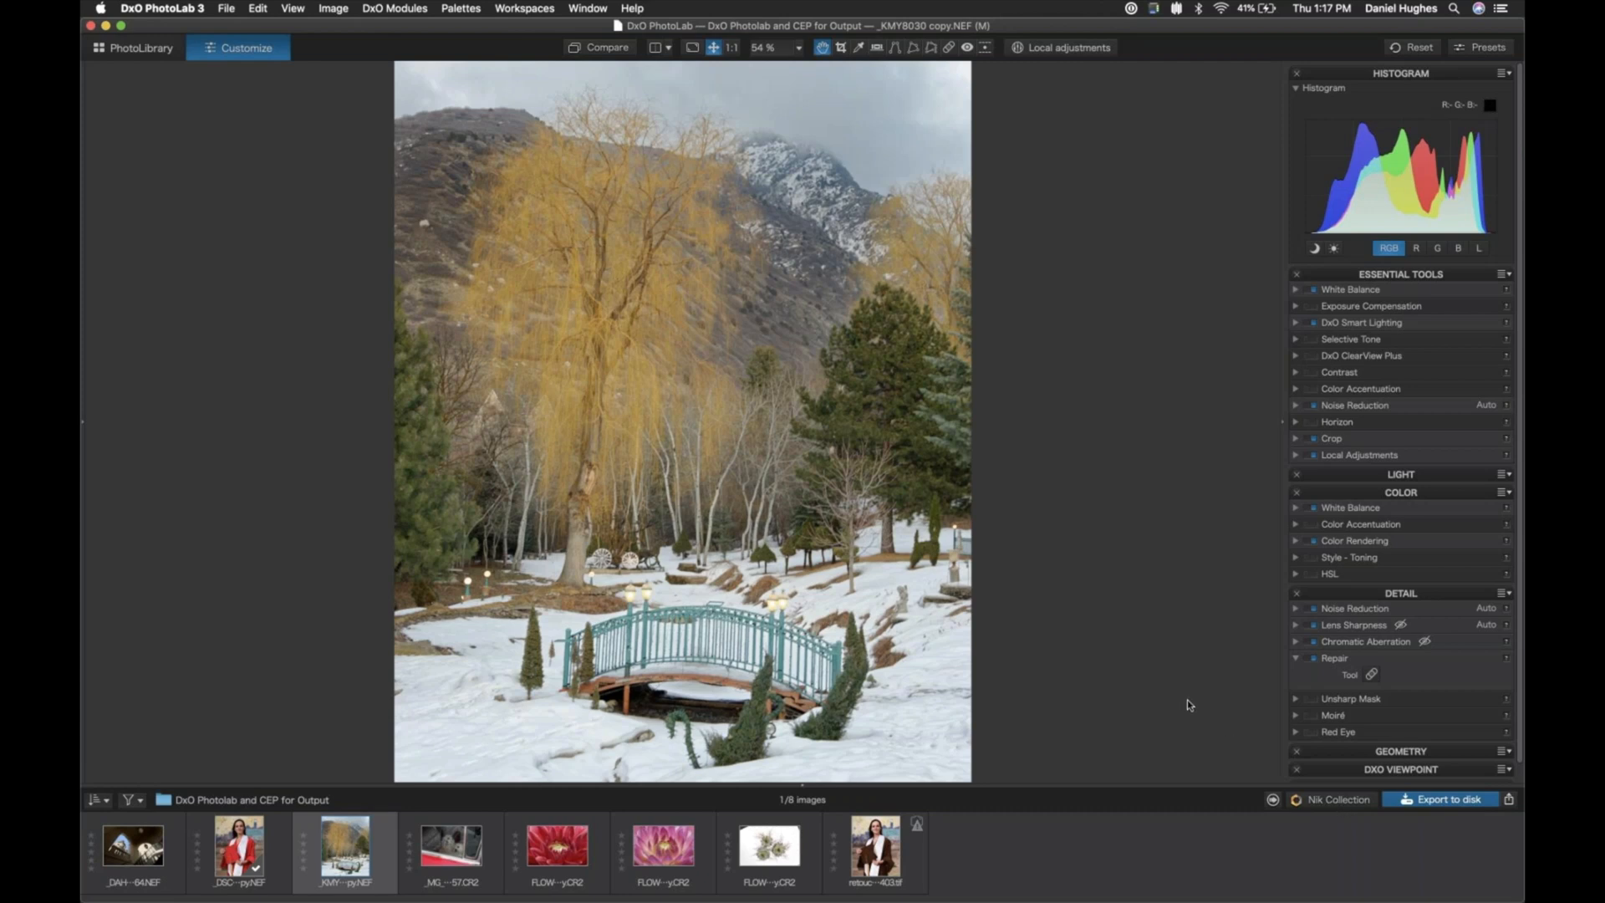
# - Send the photo to Nik Collection's Sharpener Pro 3 Output Sharpening, show it in single-image view, and set the output type to Inkjet
pyautogui.click(1329, 801)
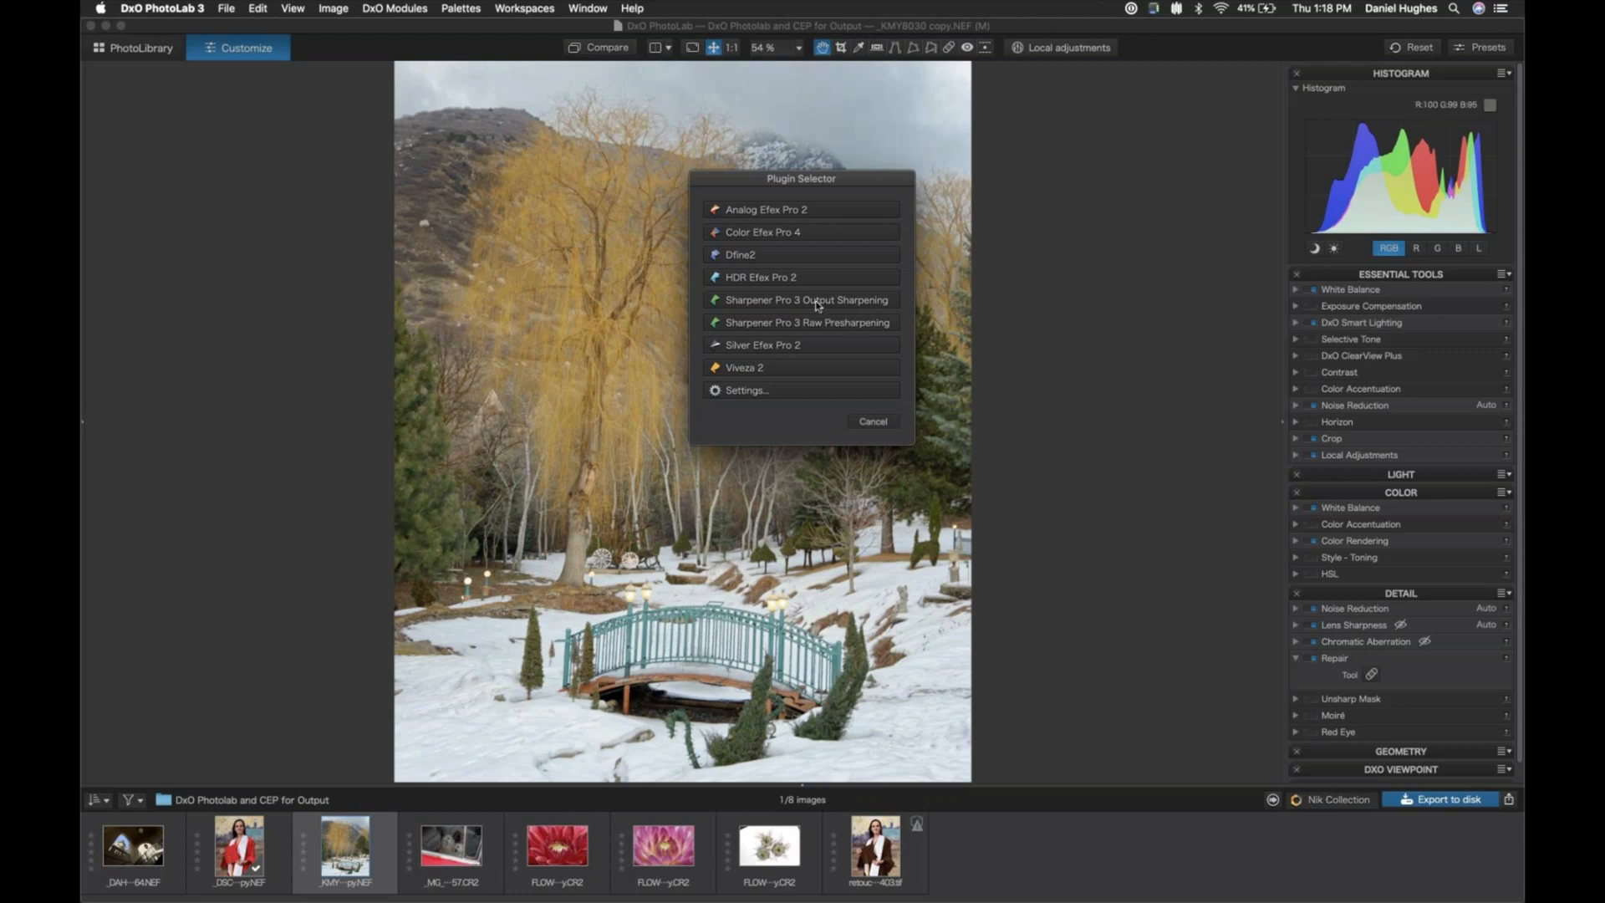
pyautogui.click(770, 302)
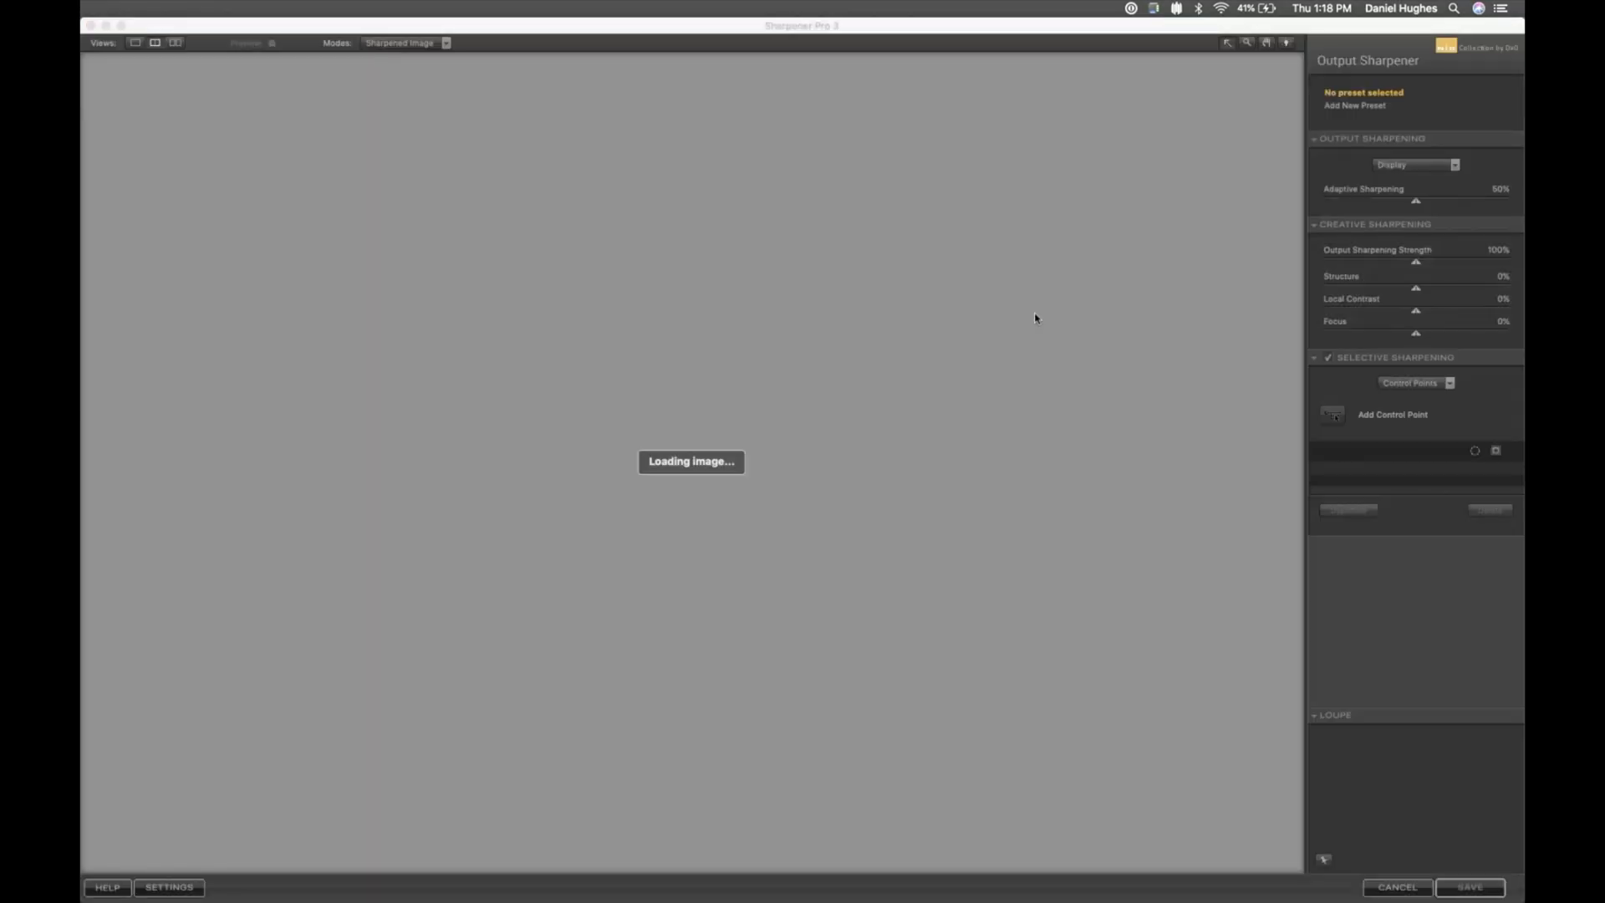
pyautogui.click(137, 43)
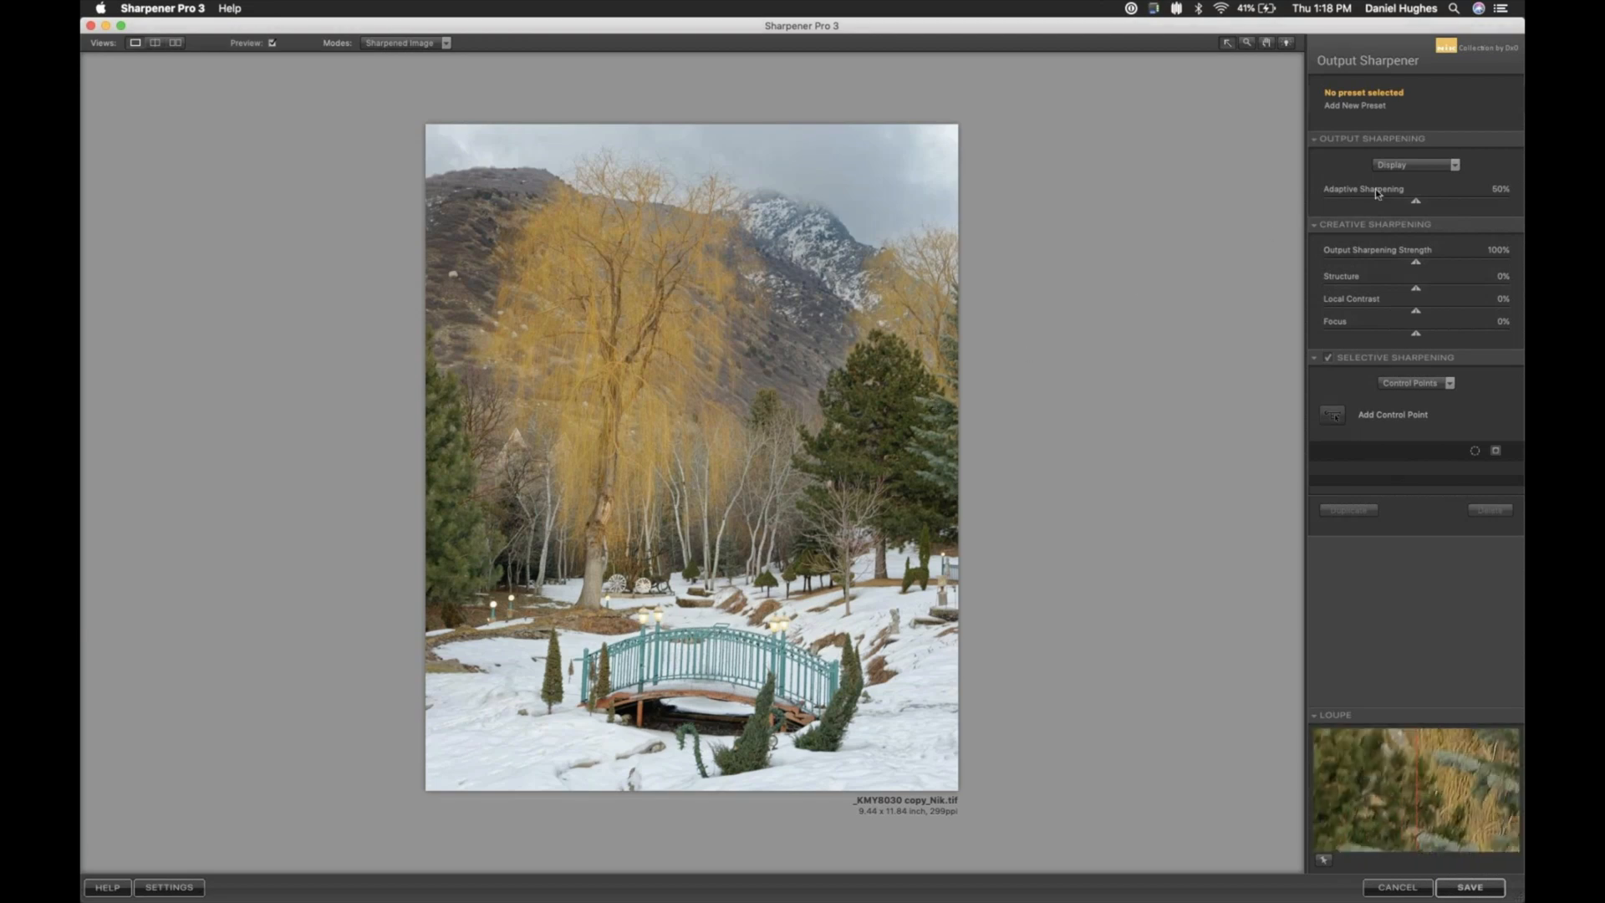
pyautogui.click(1454, 167)
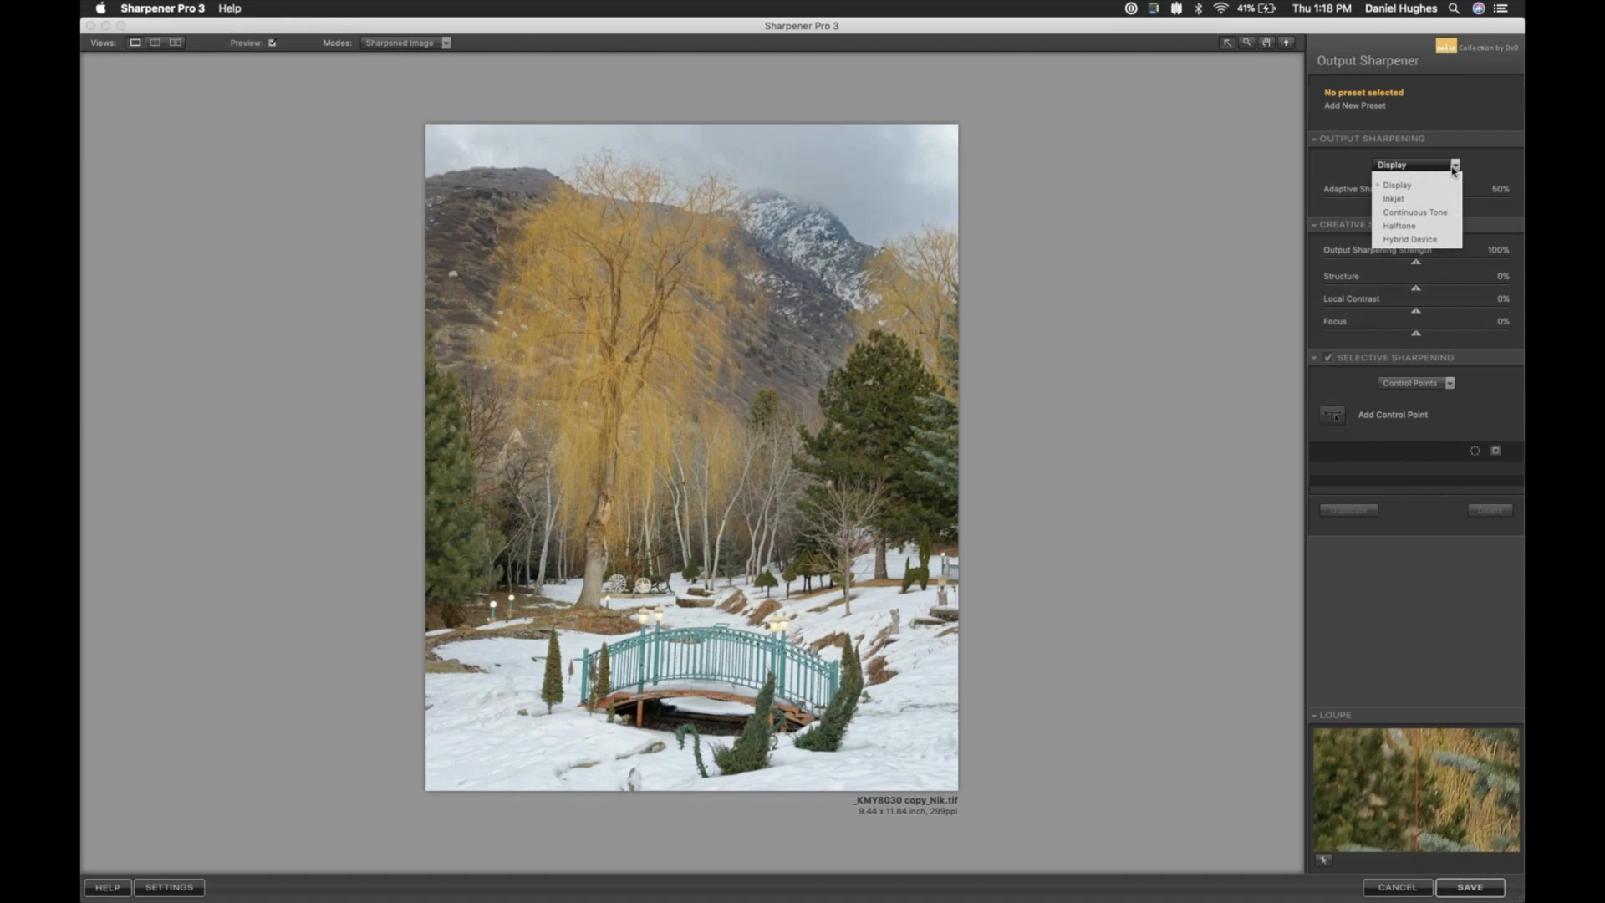
pyautogui.click(1418, 199)
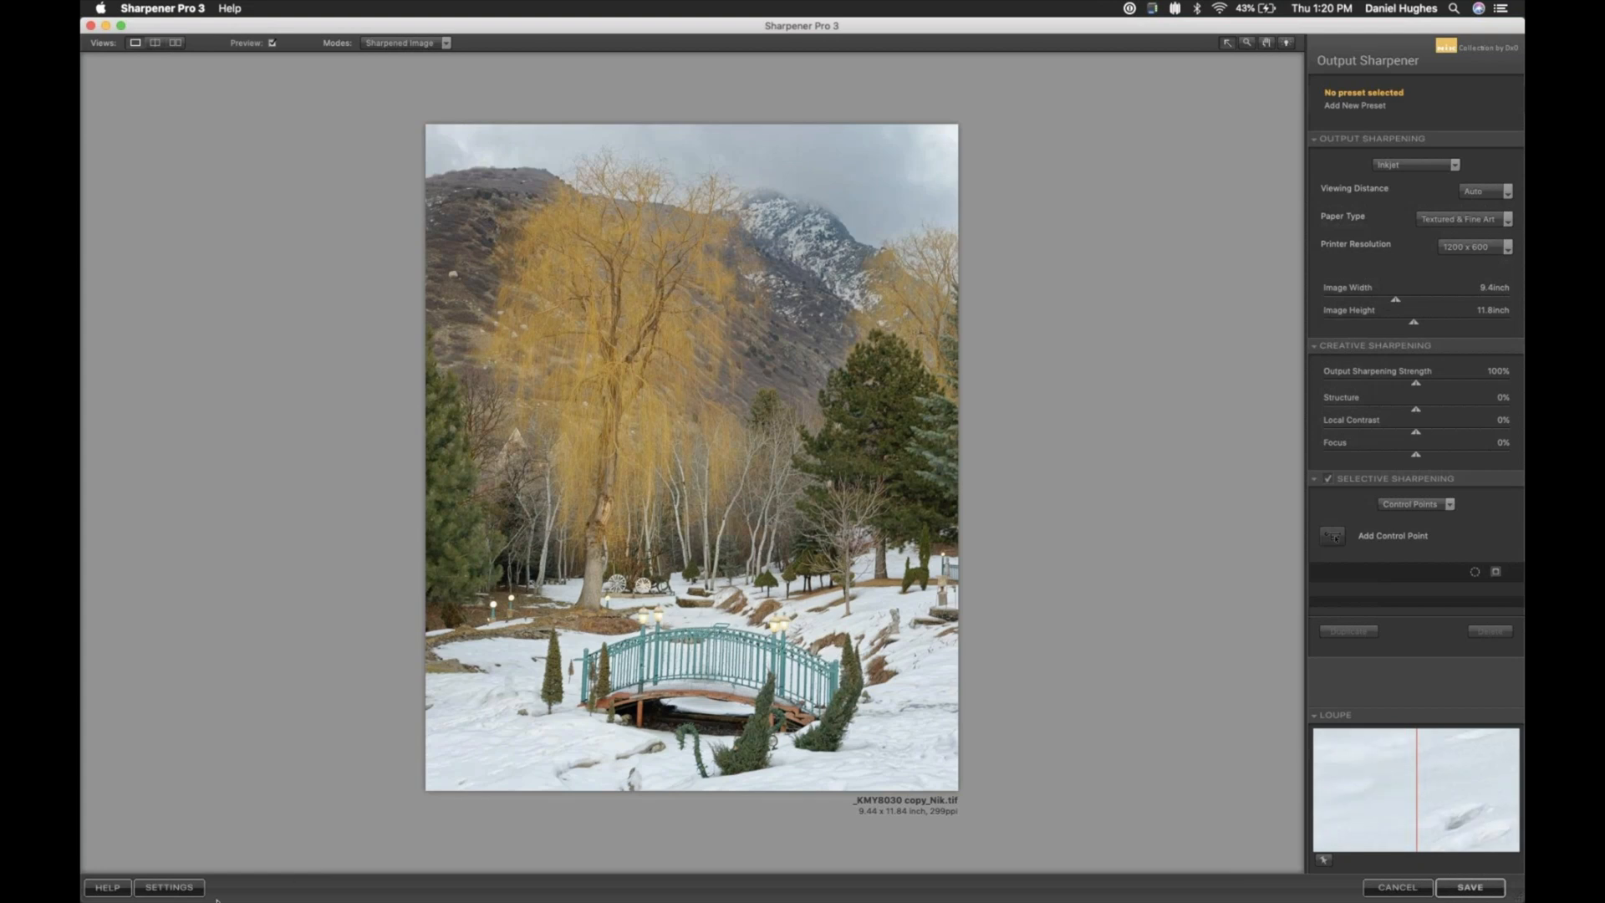
# - In the output sharpening settings, switch Image Size Sliders to Do not display and back to Display
pyautogui.click(170, 888)
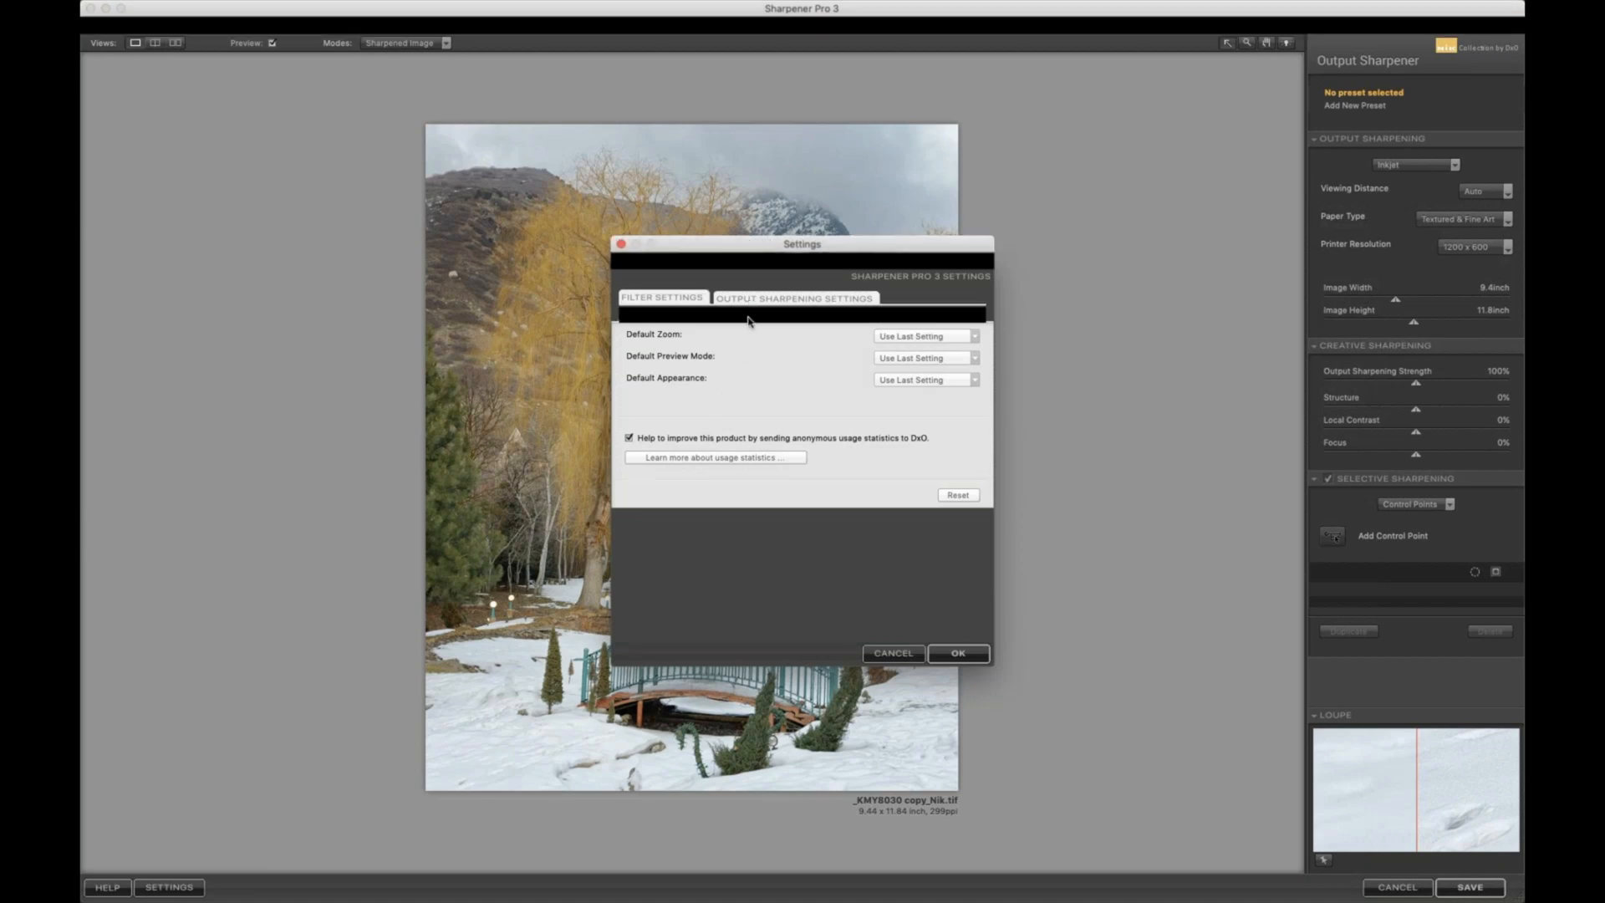
pyautogui.click(749, 318)
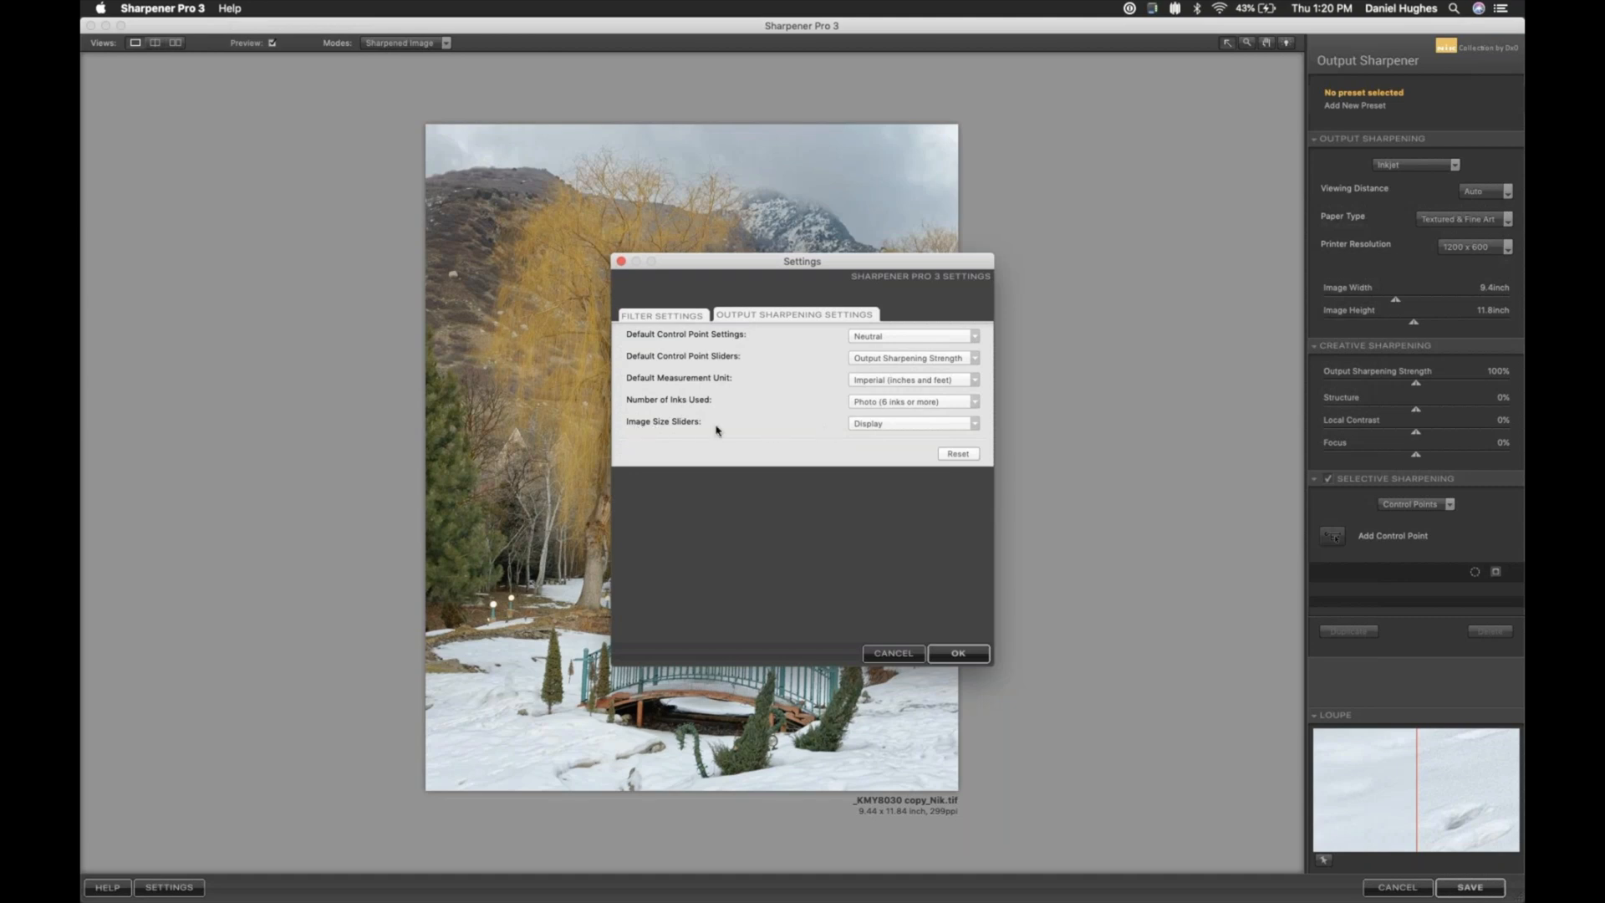
pyautogui.click(974, 422)
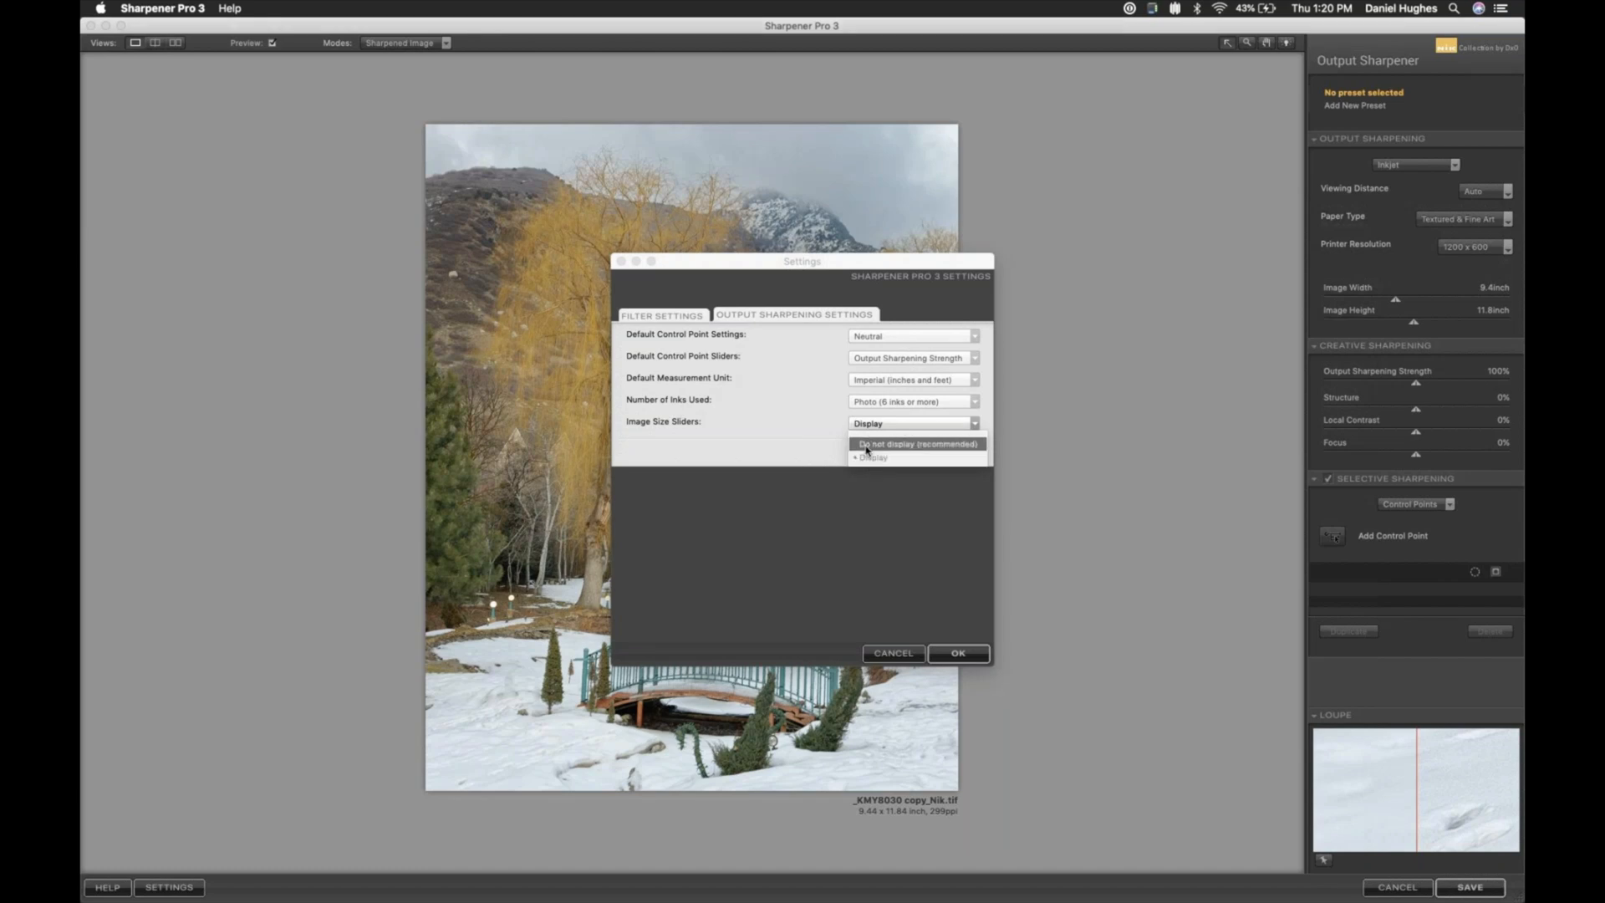
pyautogui.click(866, 451)
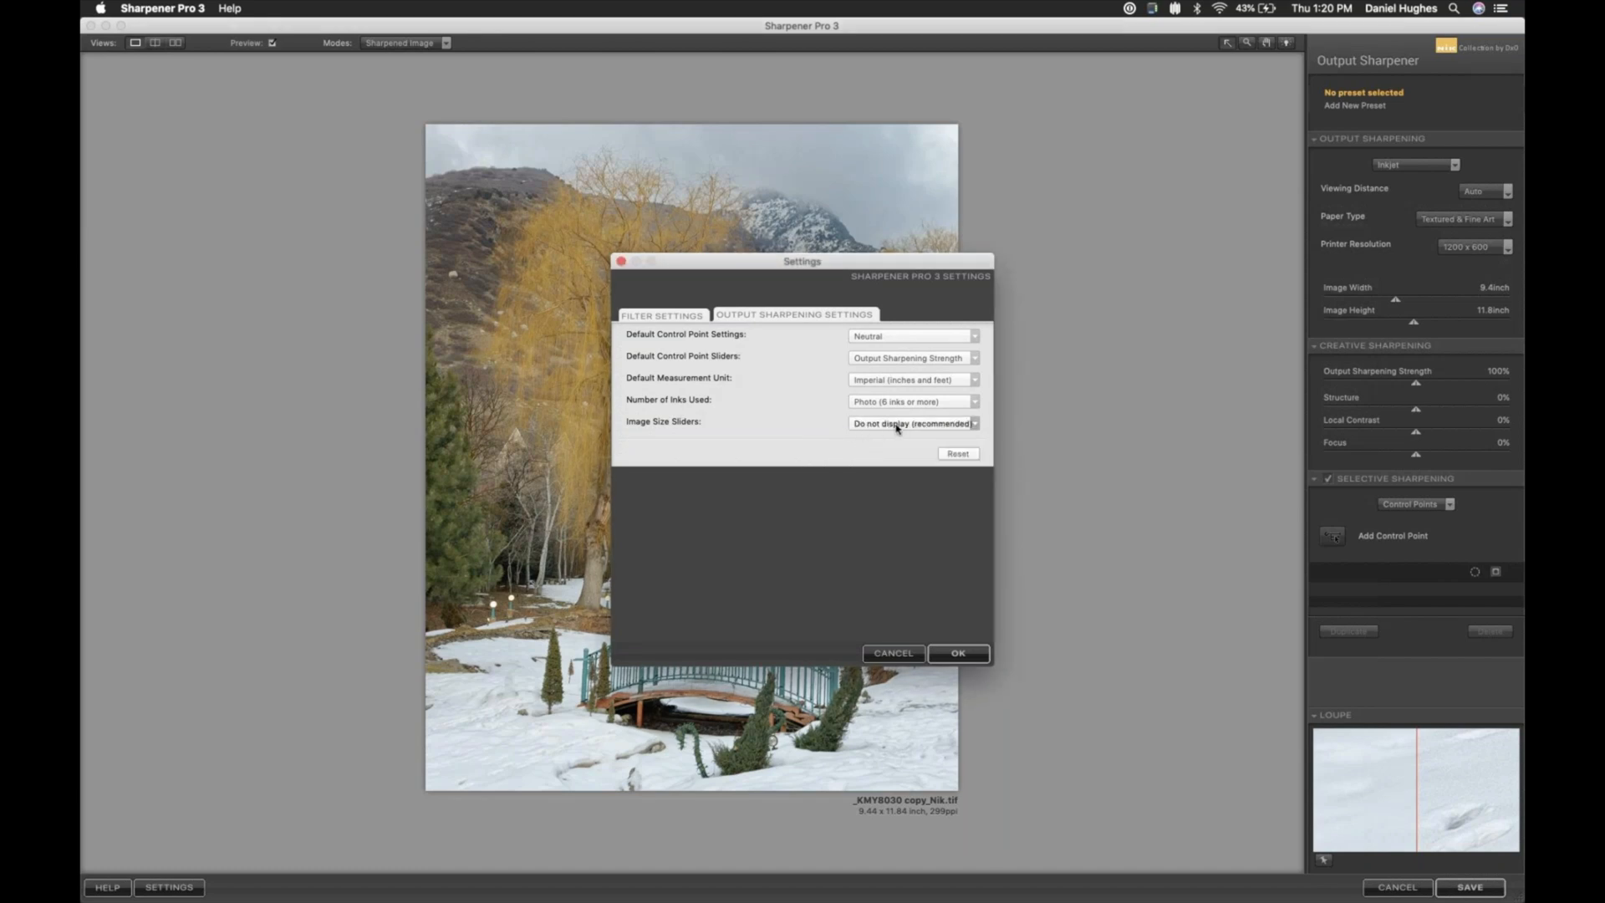
pyautogui.click(898, 427)
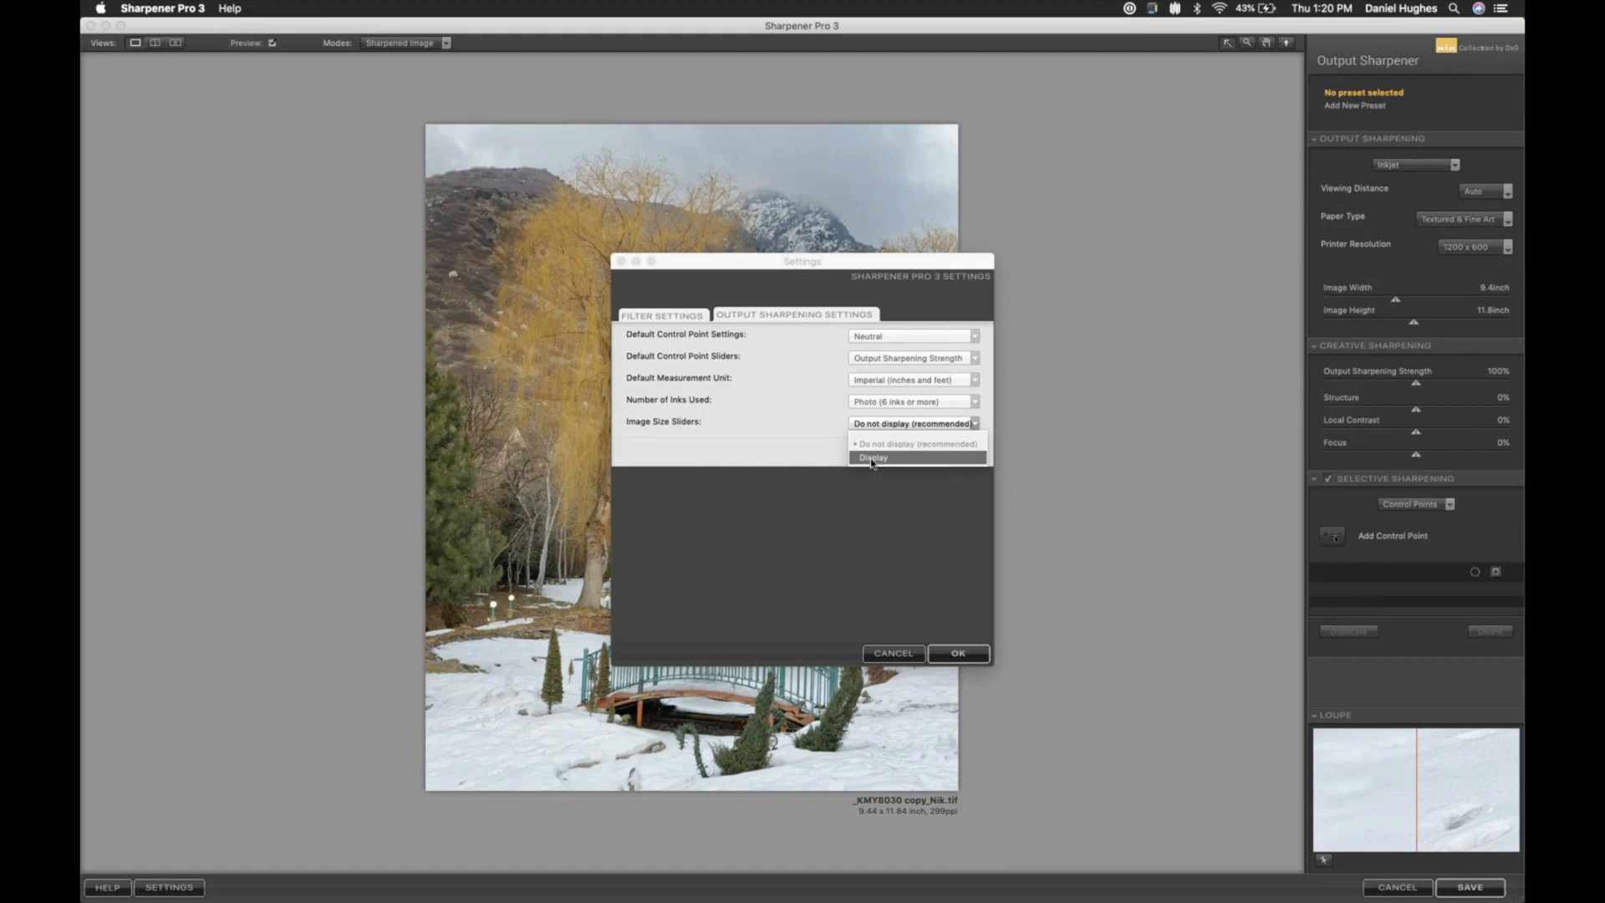
pyautogui.click(872, 458)
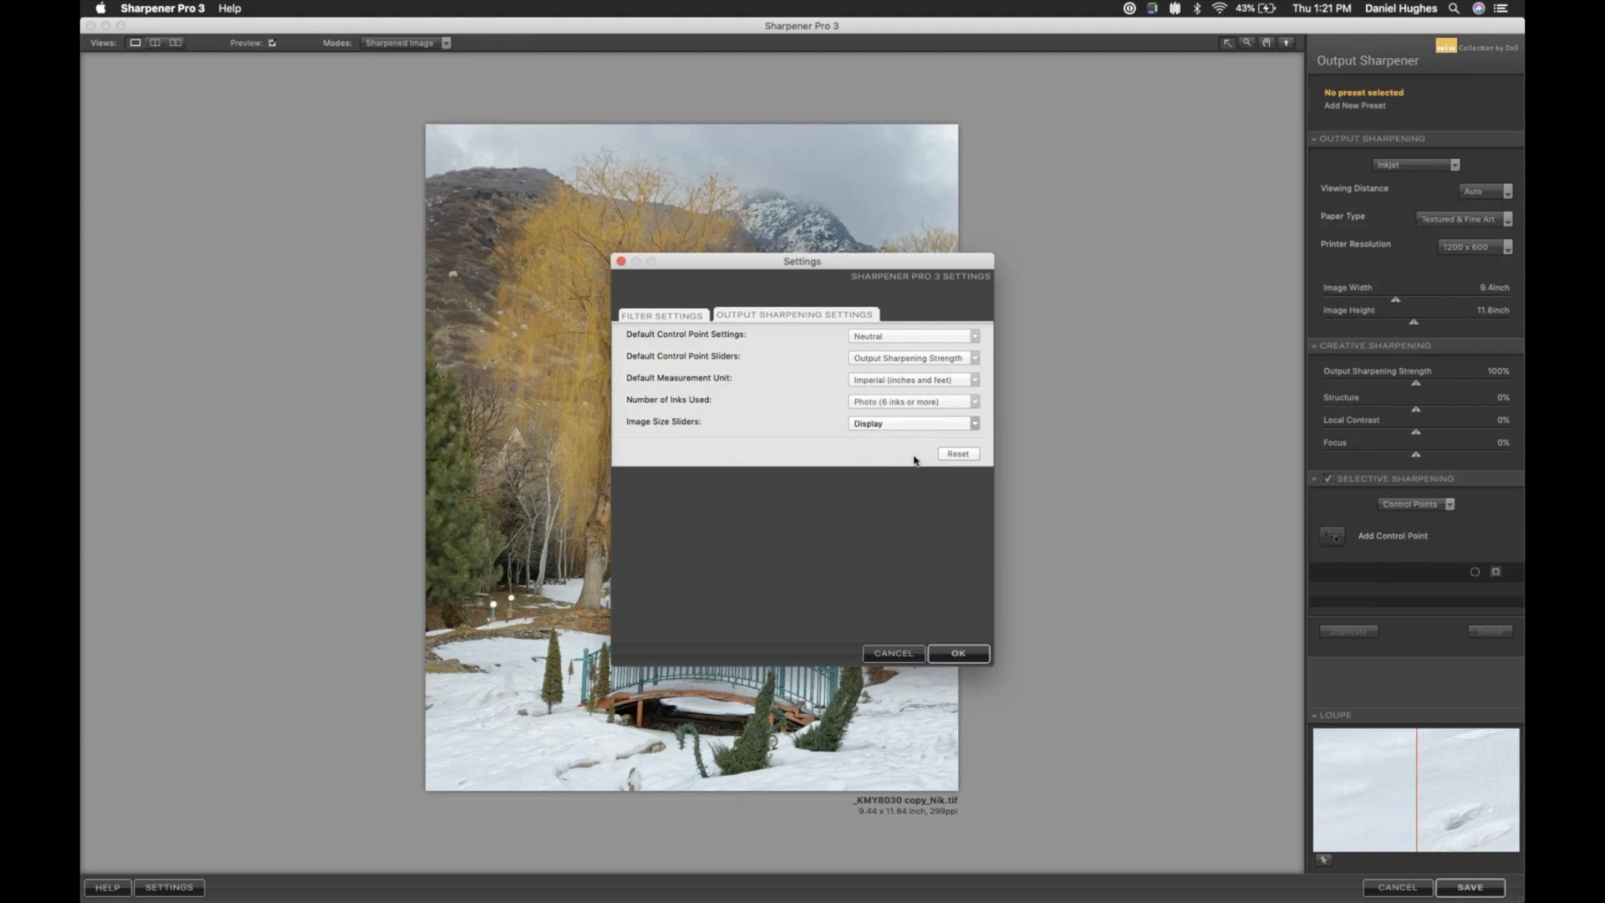
pyautogui.click(963, 654)
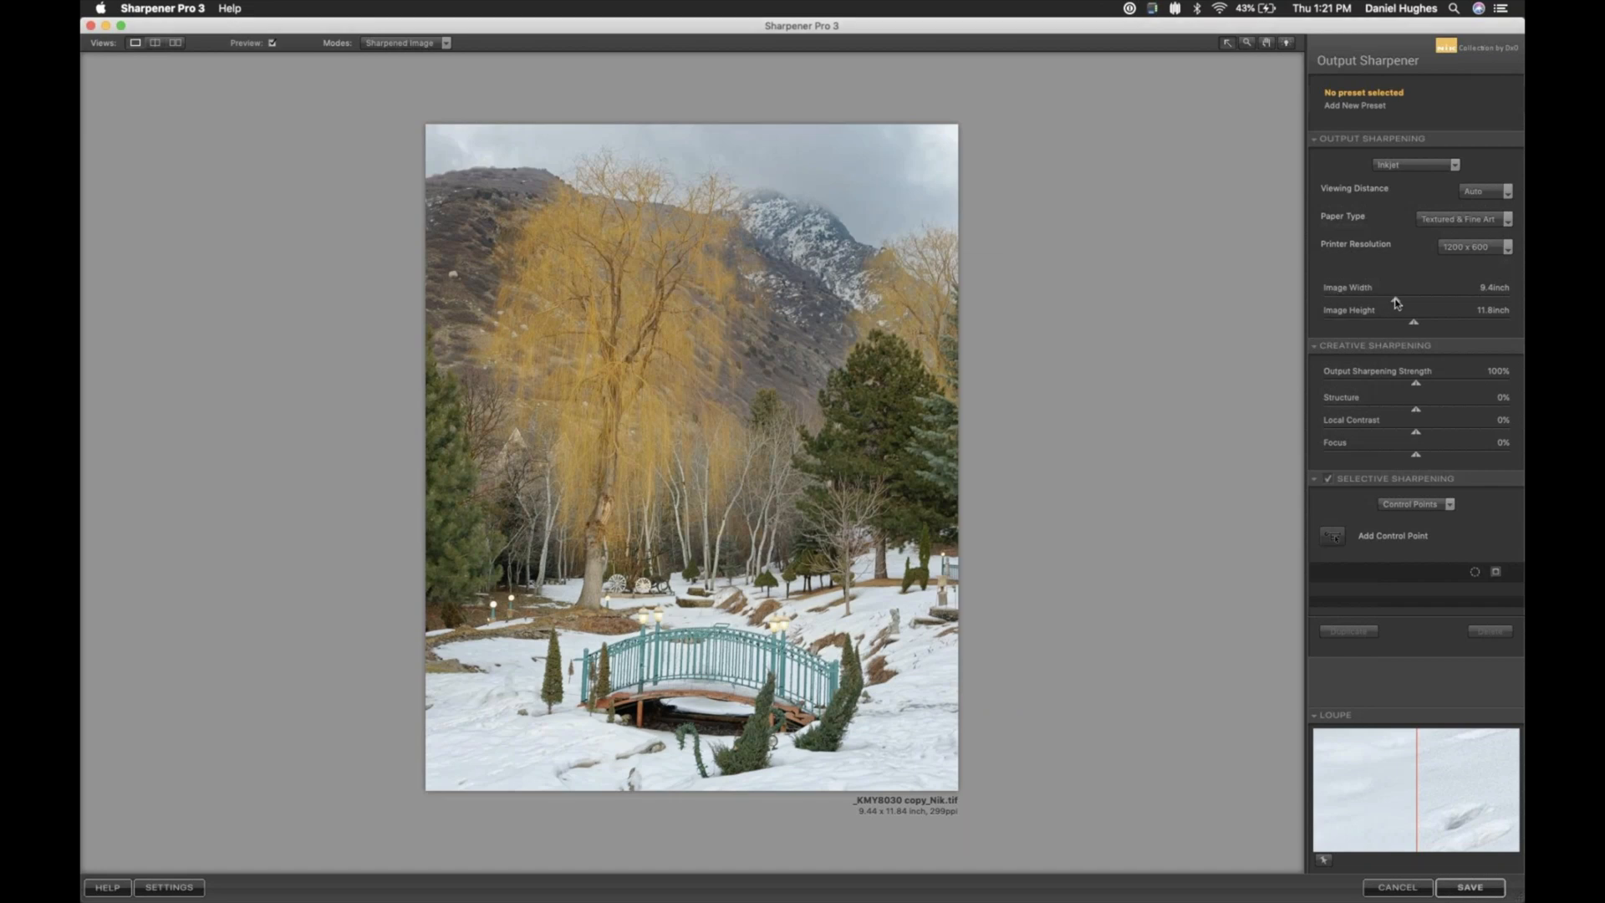
# - Set the print size to 16 inches wide by 20 inches high, keeping the viewing distance on Auto
pyautogui.moveTo(1396, 302); pyautogui.dragTo(1433, 298)
pyautogui.moveTo(1444, 302); pyautogui.dragTo(1446, 300)
pyautogui.click(1481, 288)
pyautogui.doubleClick(1481, 288)
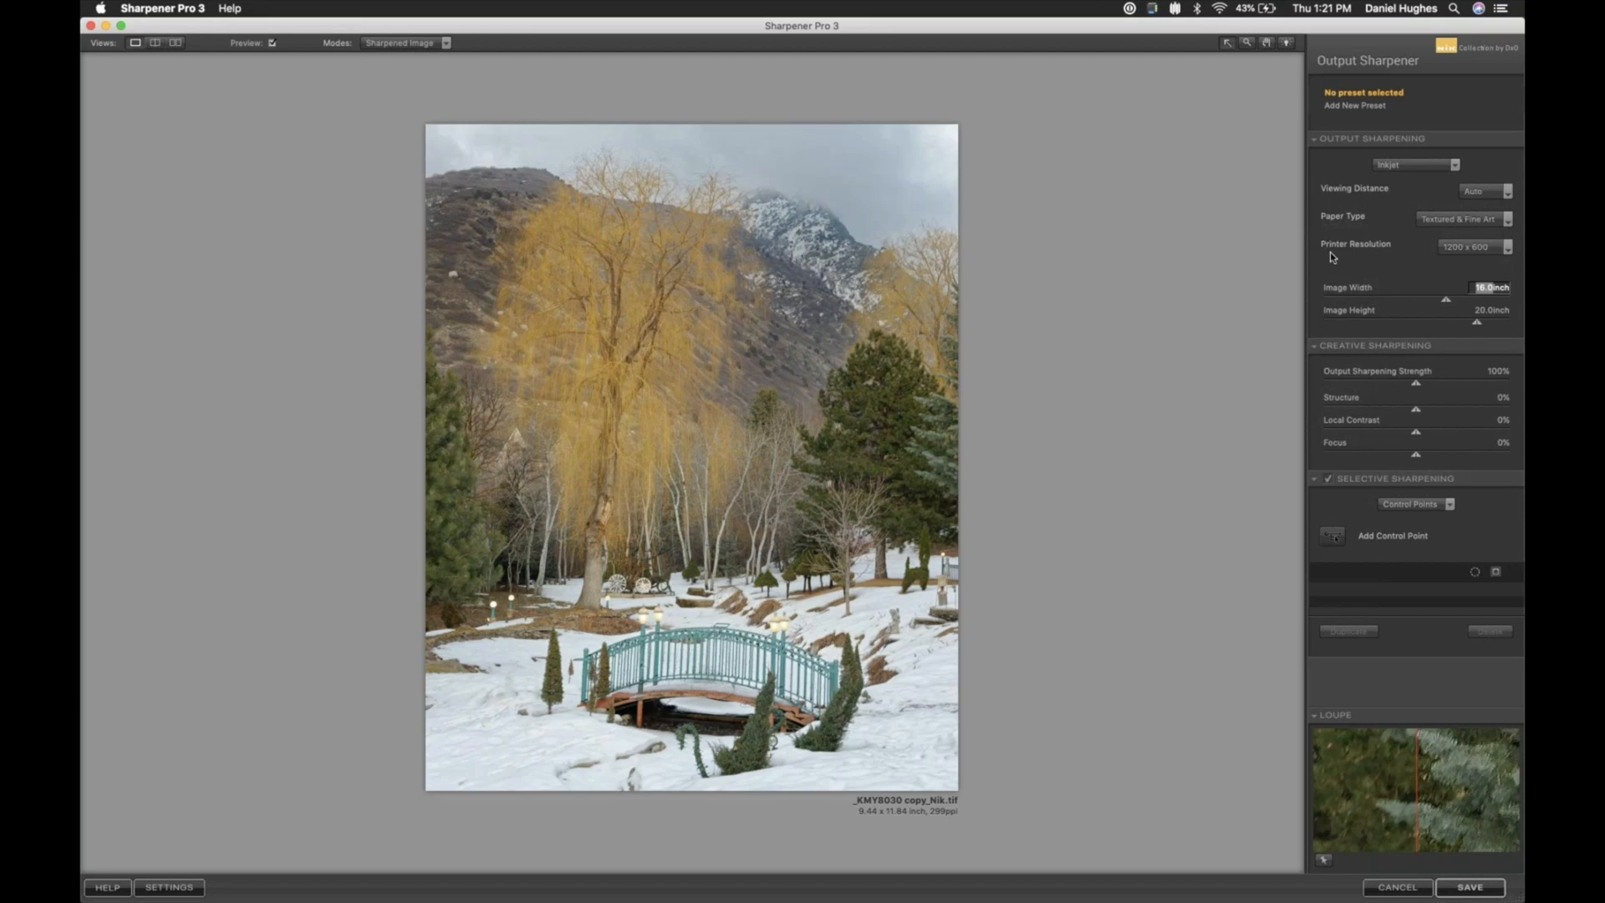
pyautogui.click(1508, 192)
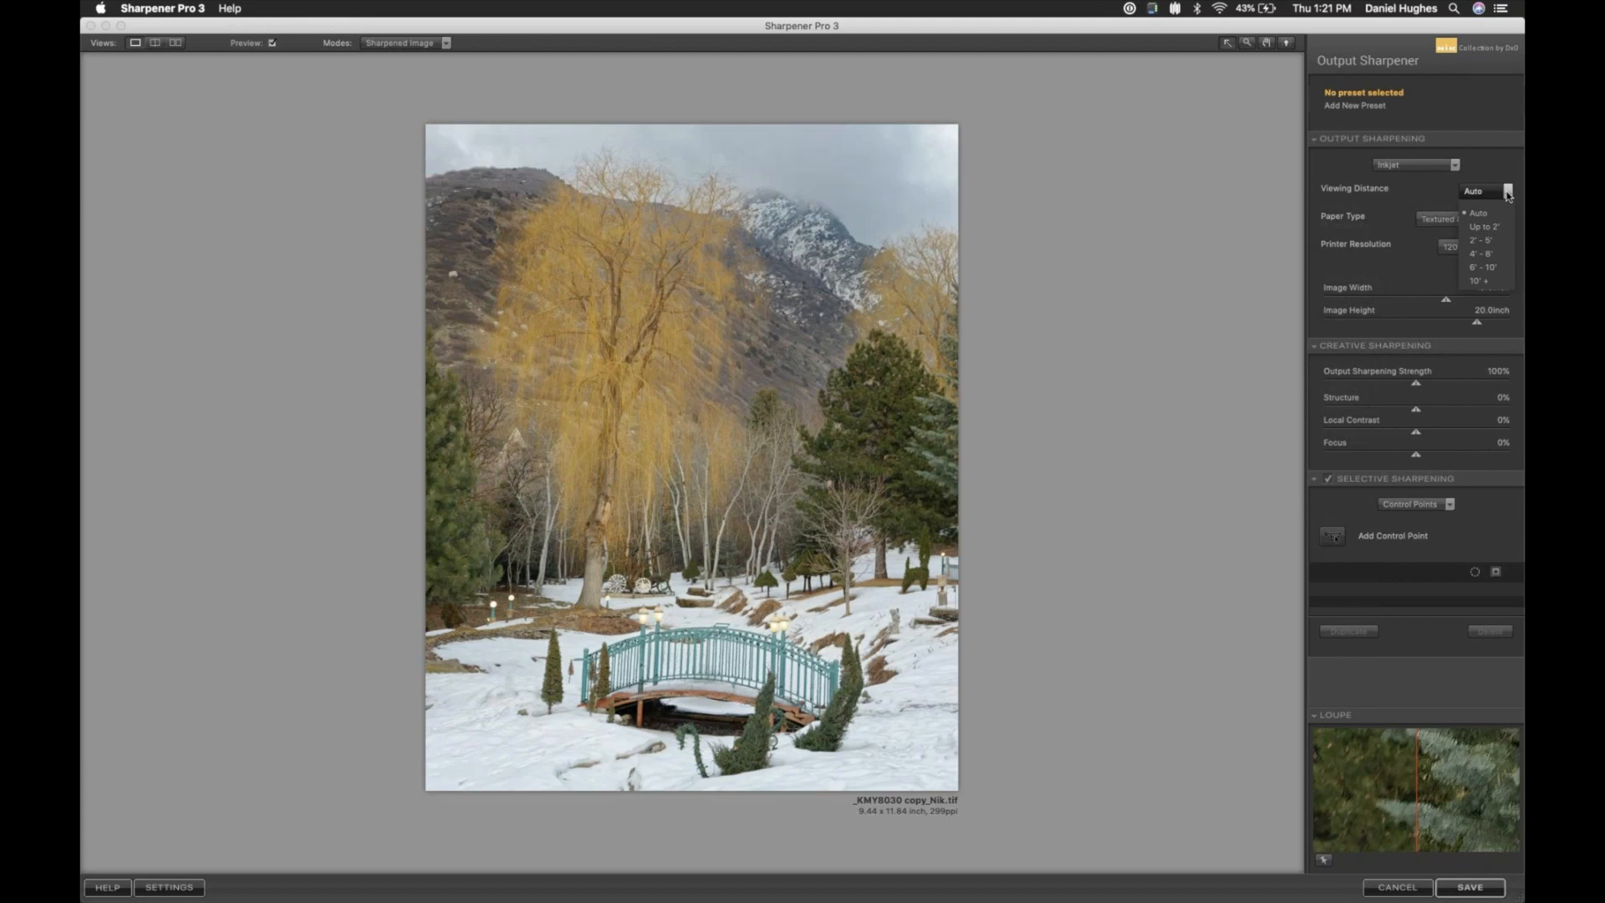
pyautogui.click(1508, 194)
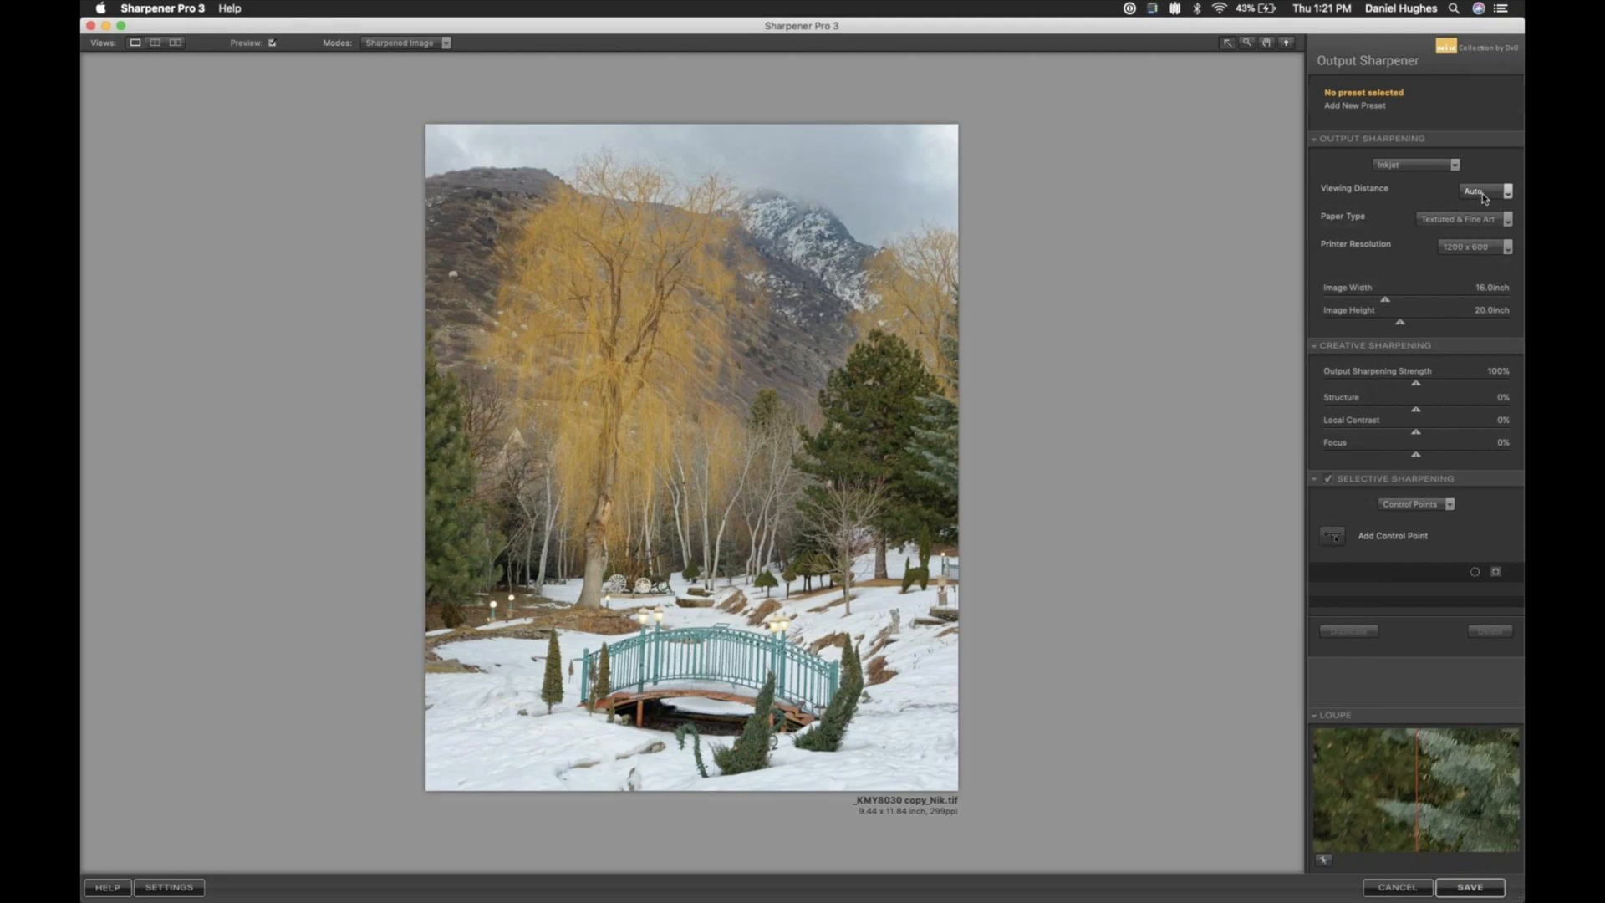
# - Set the paper type to Luster and the printer resolution to 1200 x 1200
pyautogui.click(1485, 220)
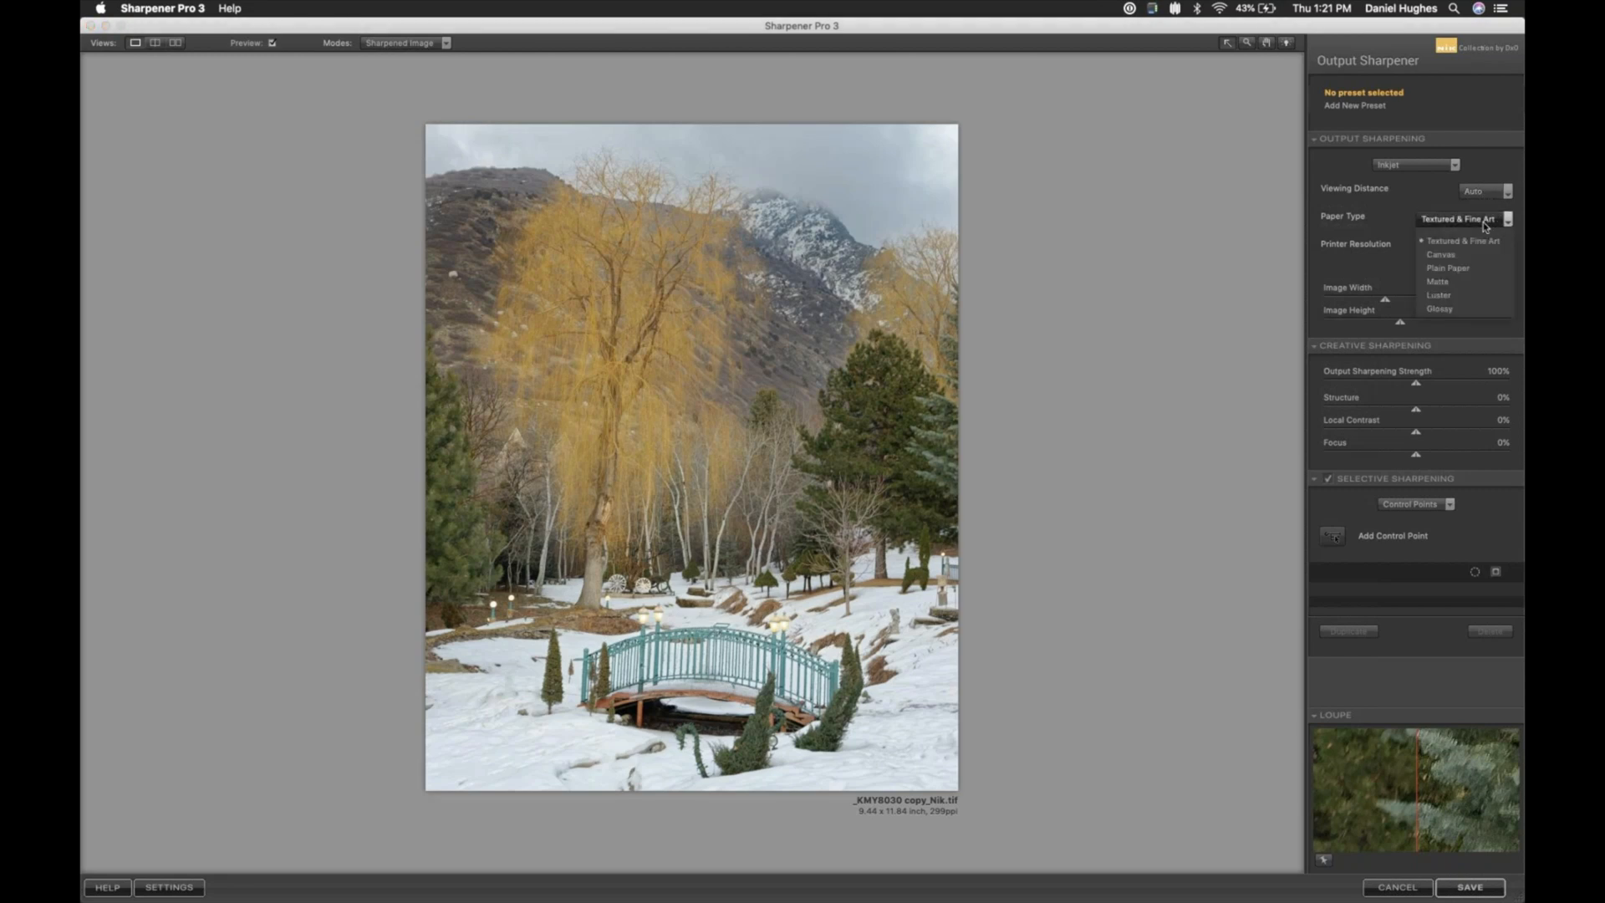
pyautogui.click(1449, 299)
pyautogui.click(1495, 249)
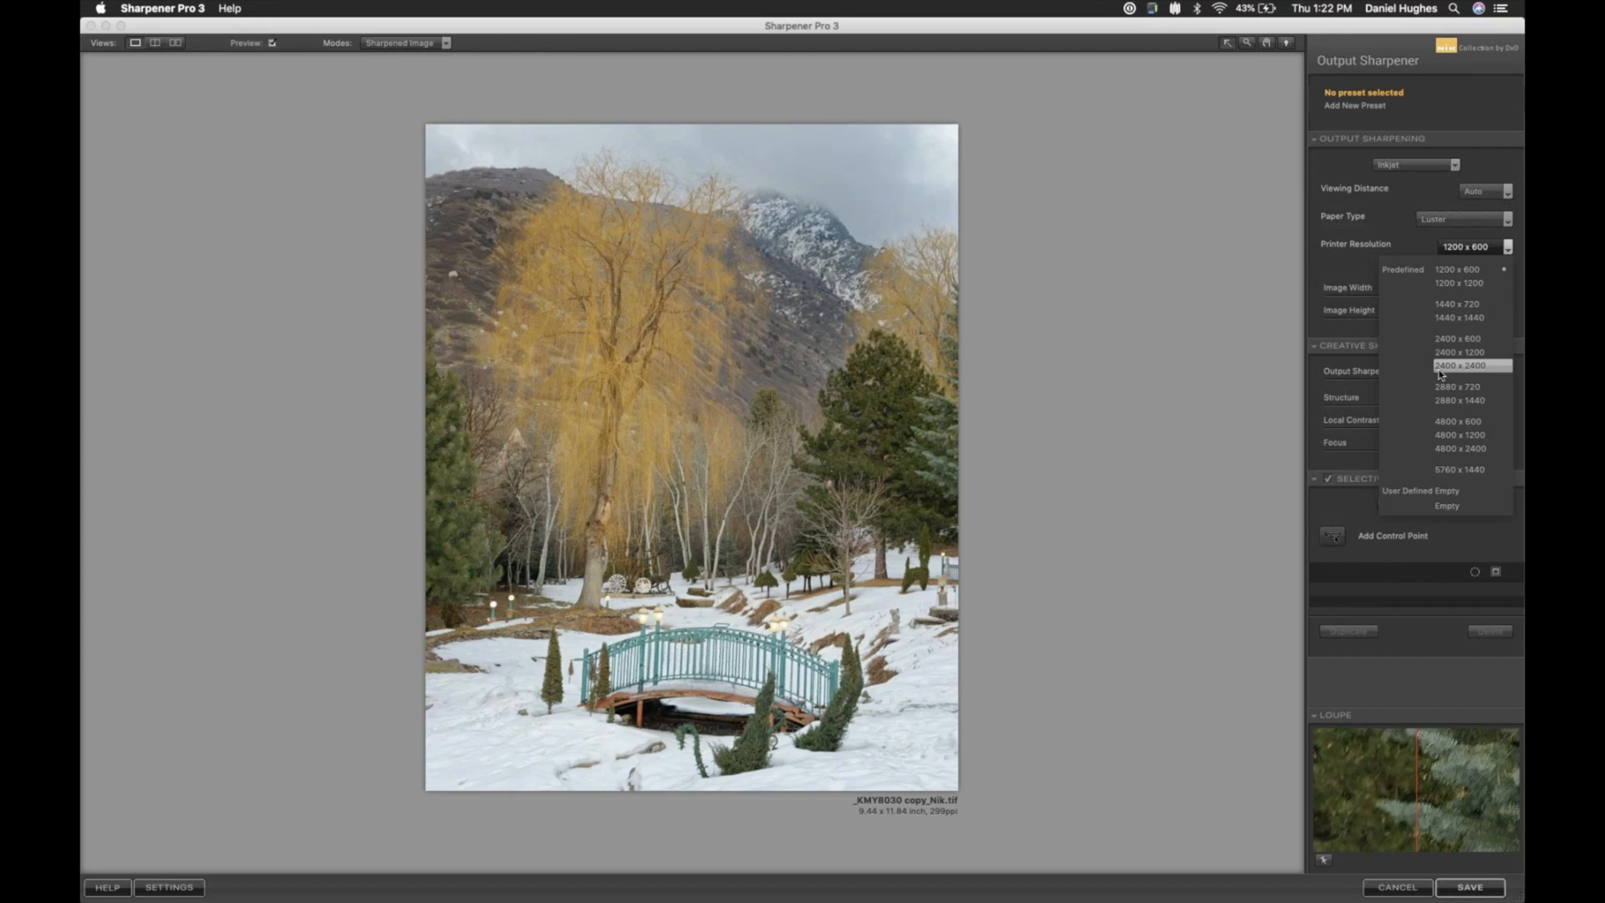
pyautogui.click(1443, 284)
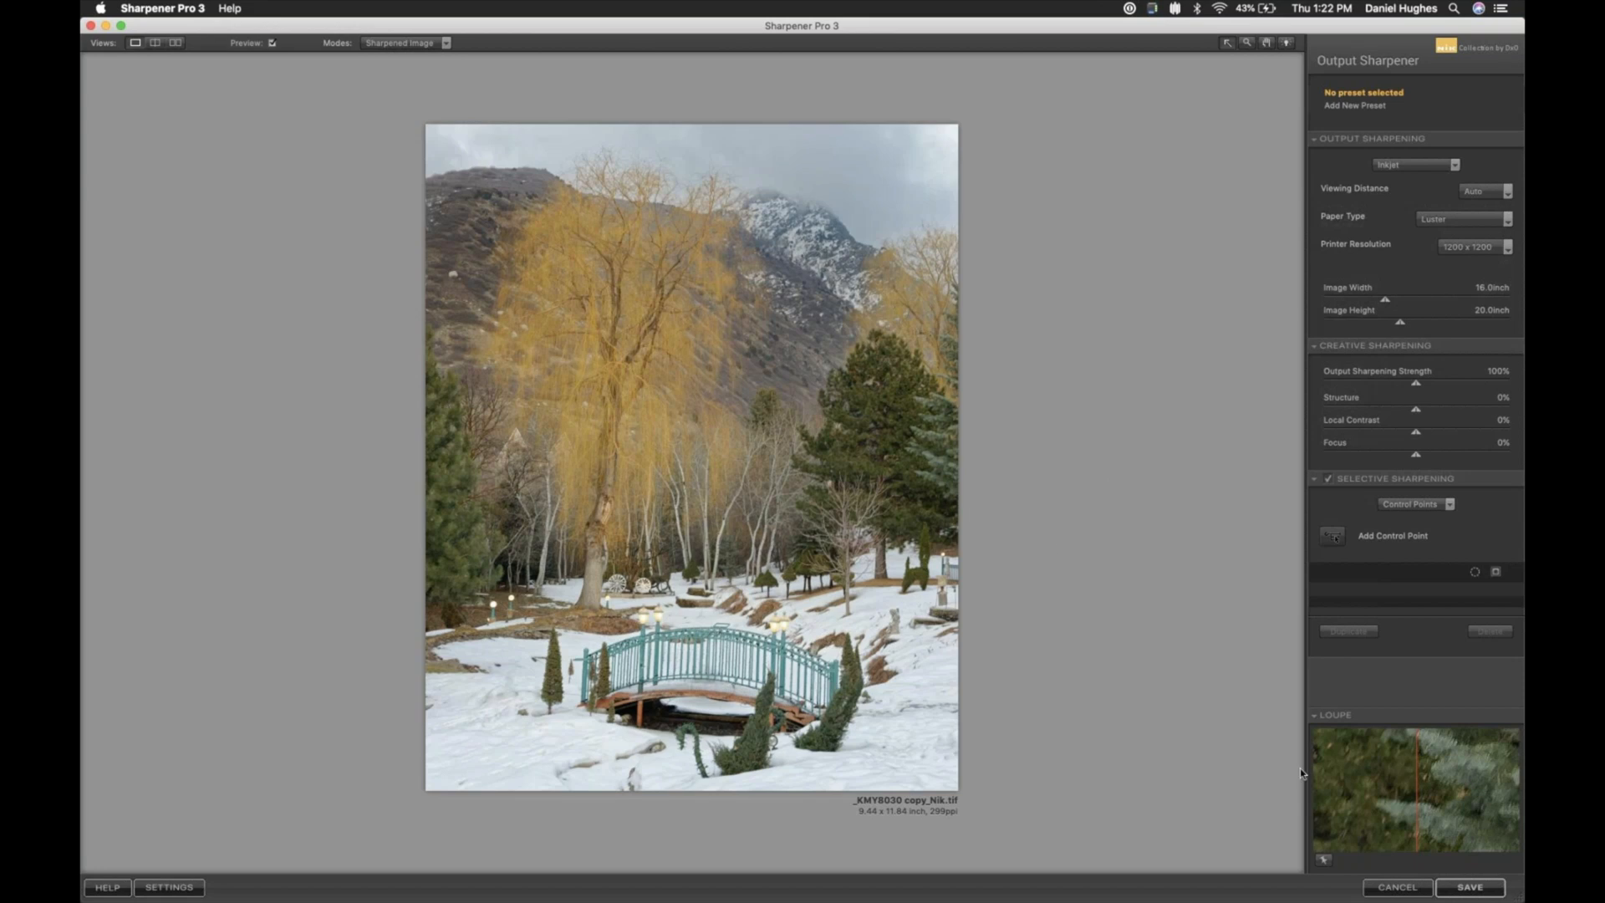
# - Save the sharpened image back to DxO PhotoLab and show the file information of the new Nik TIFF
pyautogui.click(1470, 889)
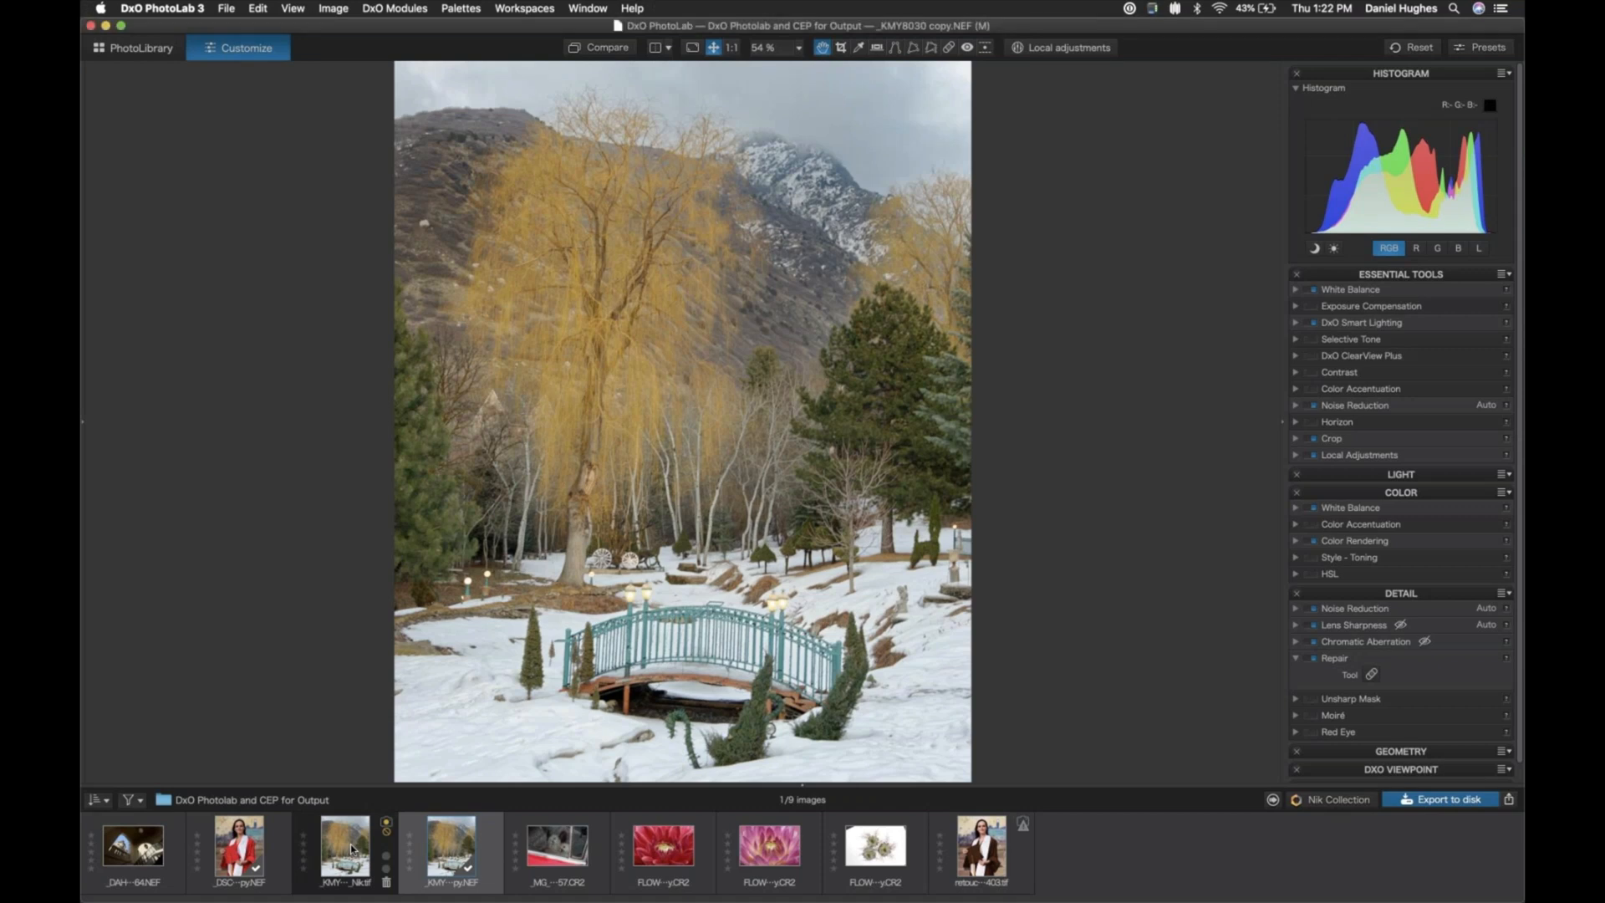
pyautogui.moveTo(351, 849)
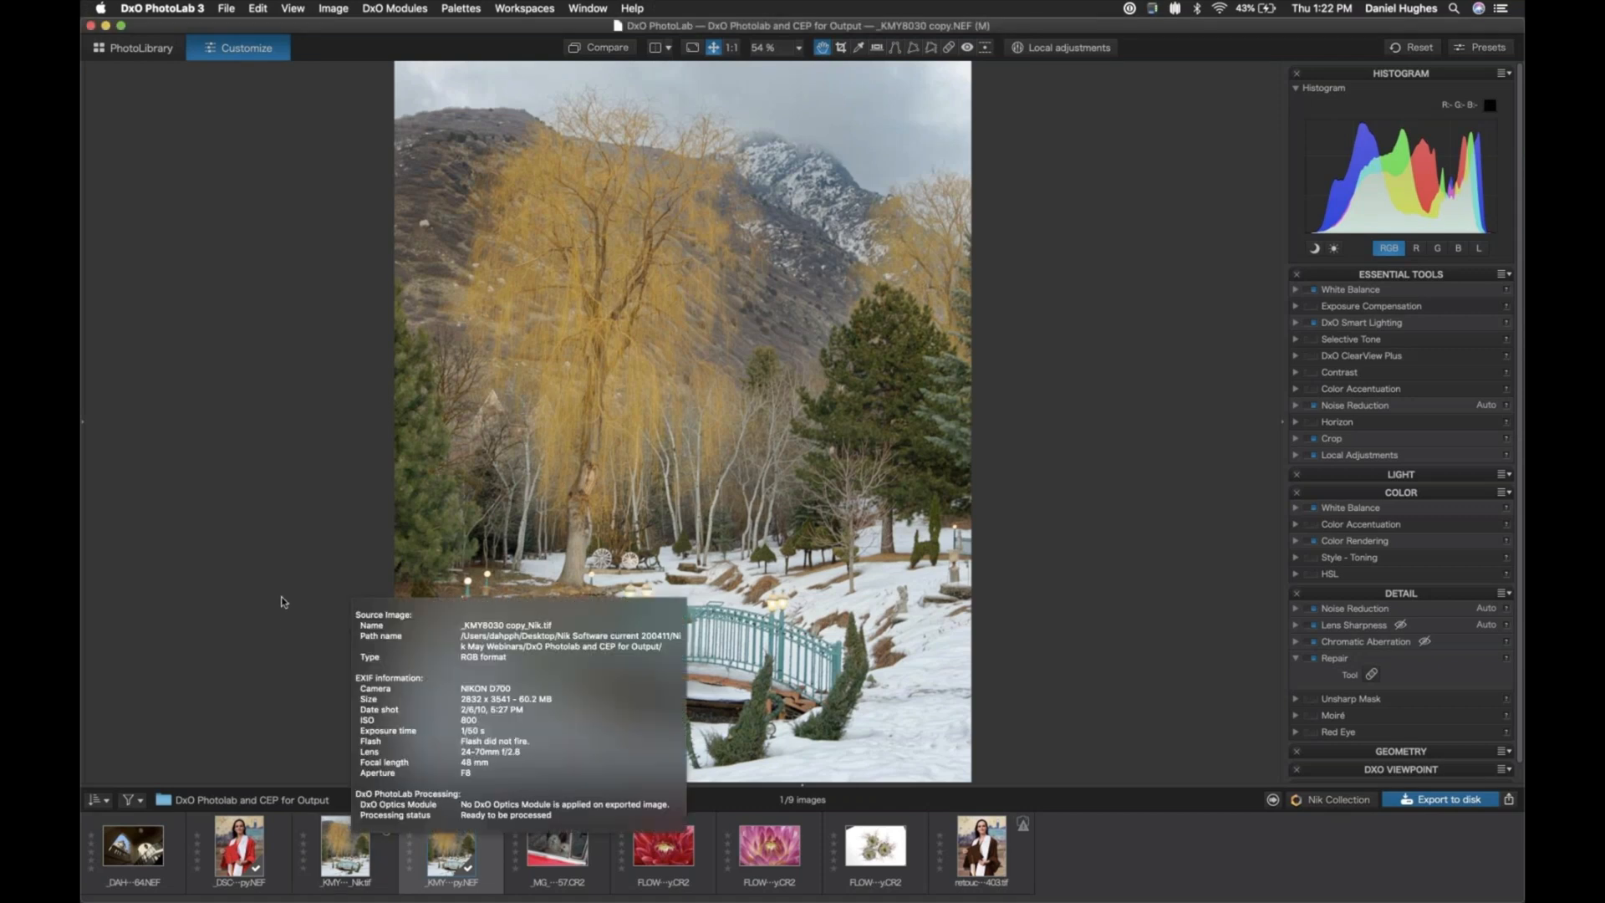
# - Select the sharpened Nik TIFF and format its page setup for the Canon PRO-1000 series printer
pyautogui.click(346, 853)
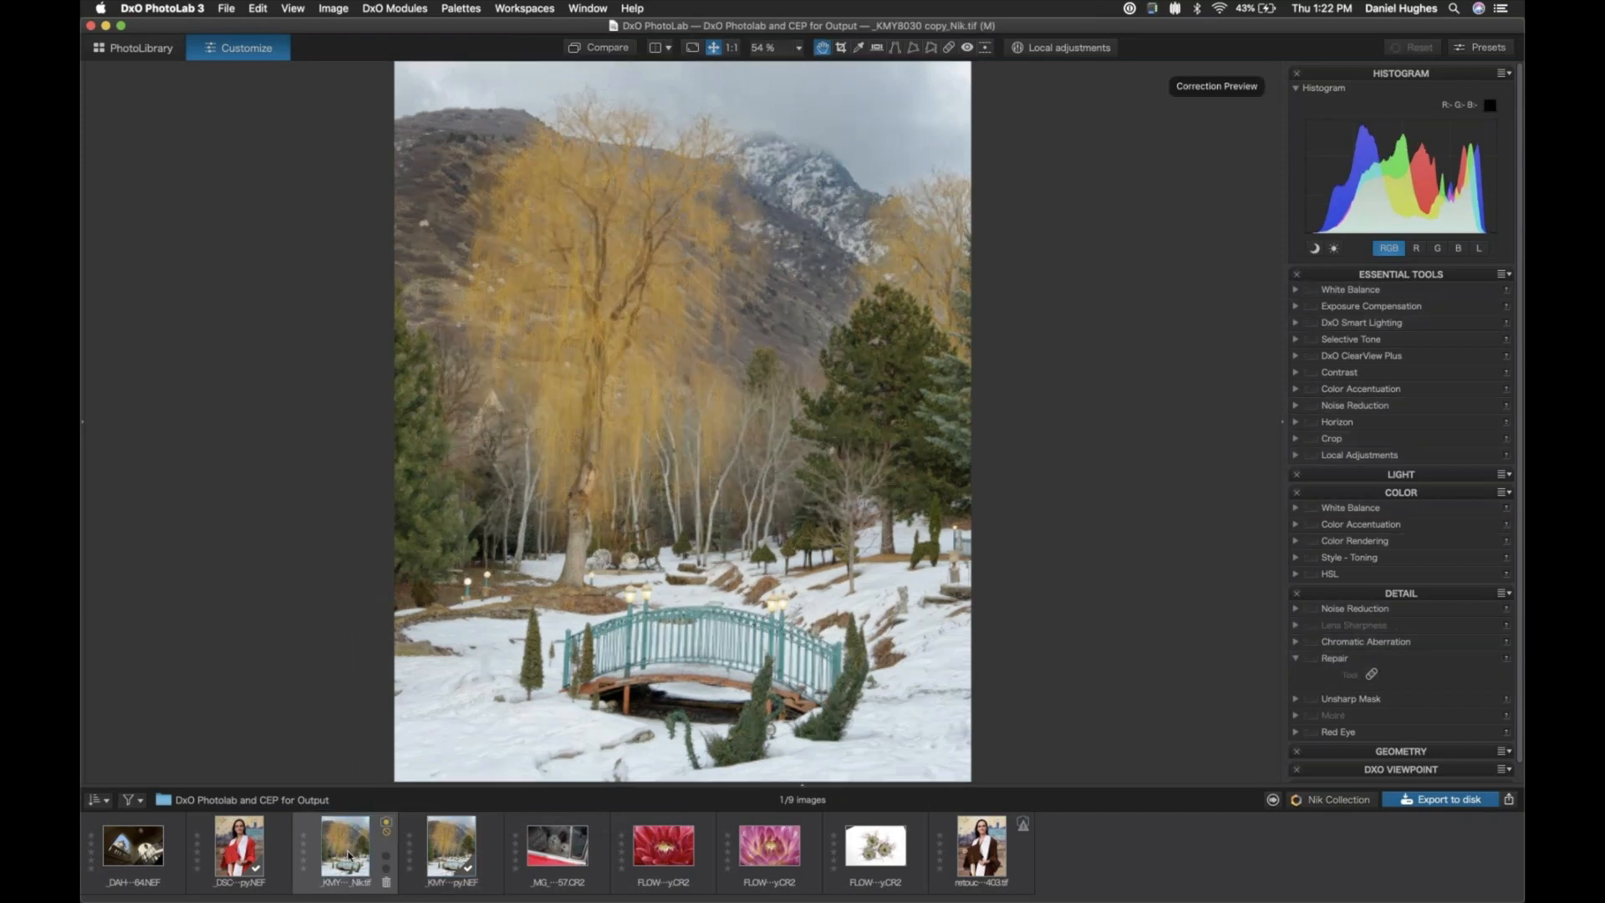
pyautogui.moveTo(348, 867)
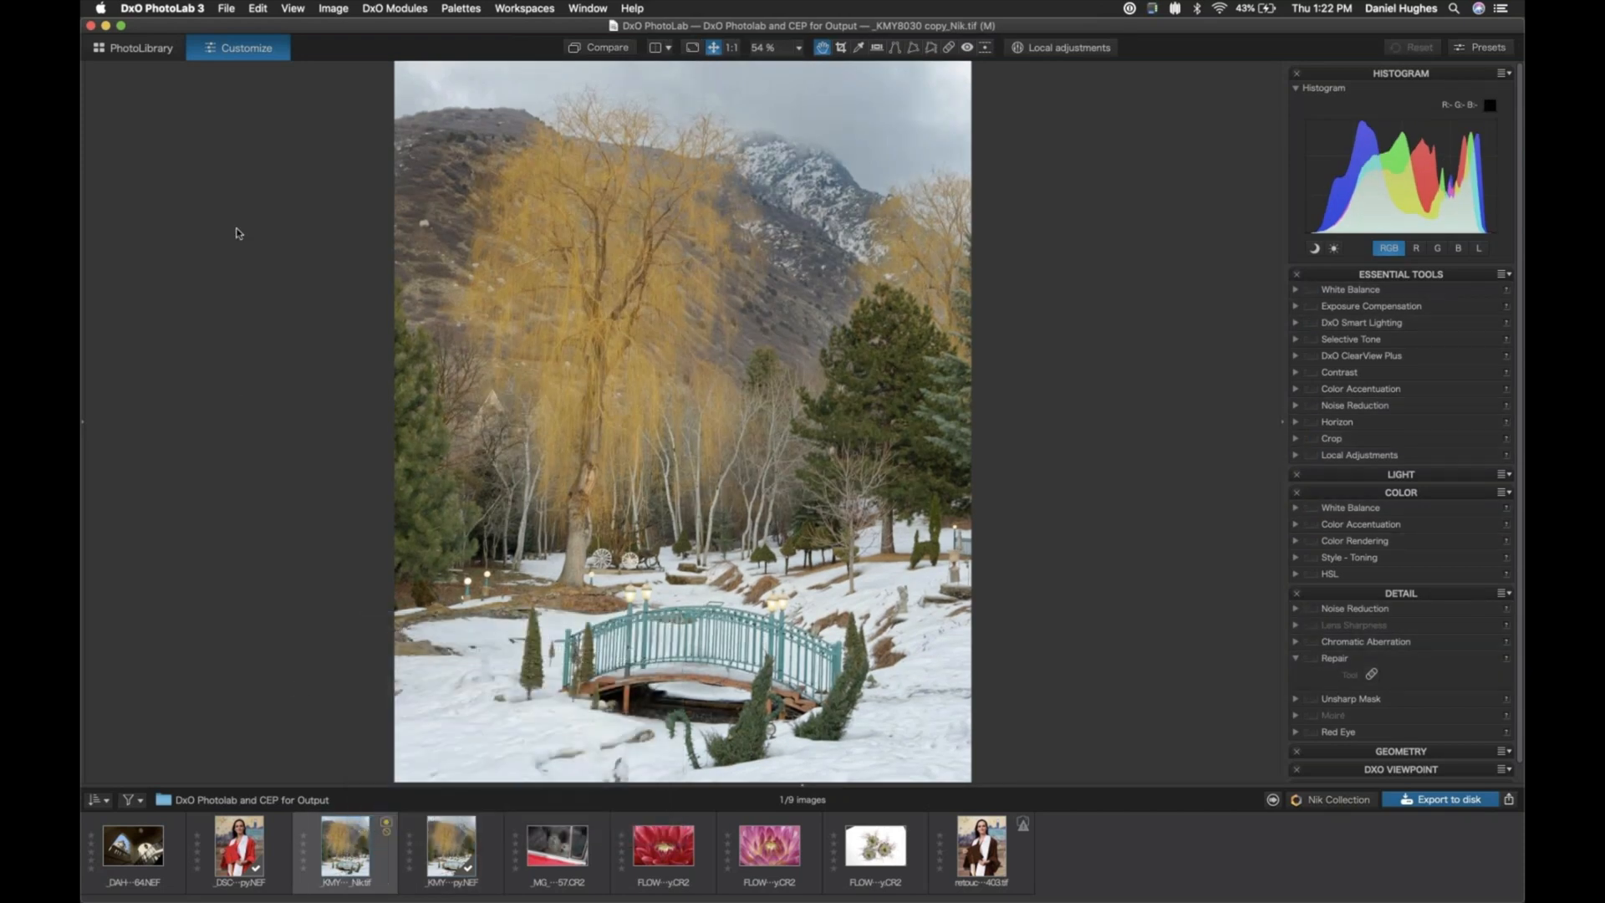
pyautogui.click(226, 8)
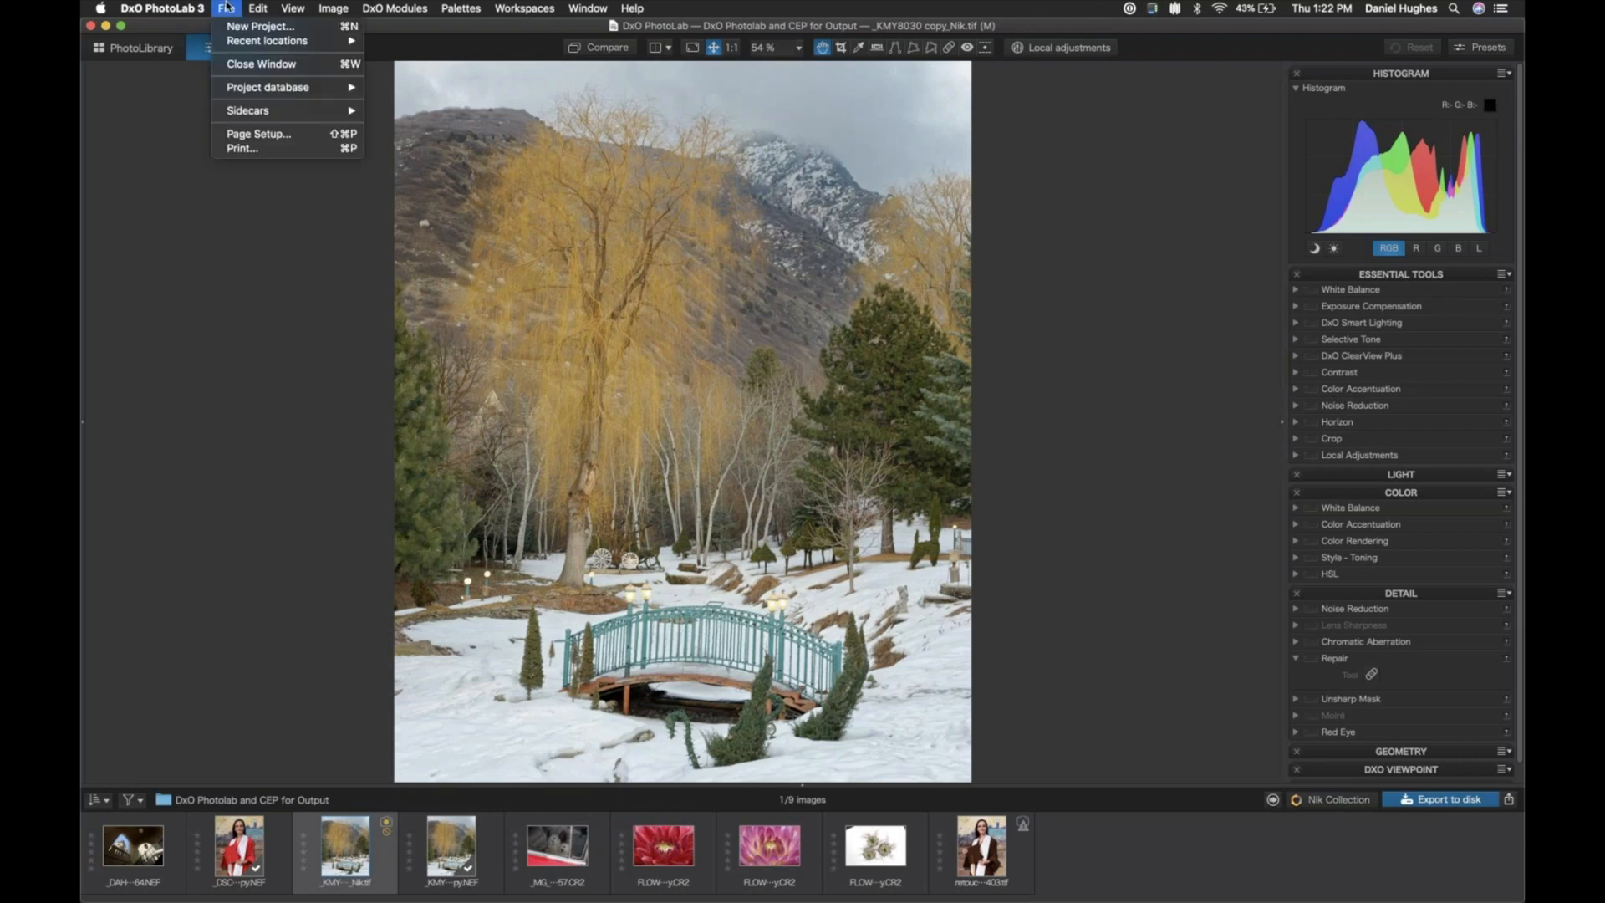
pyautogui.click(244, 135)
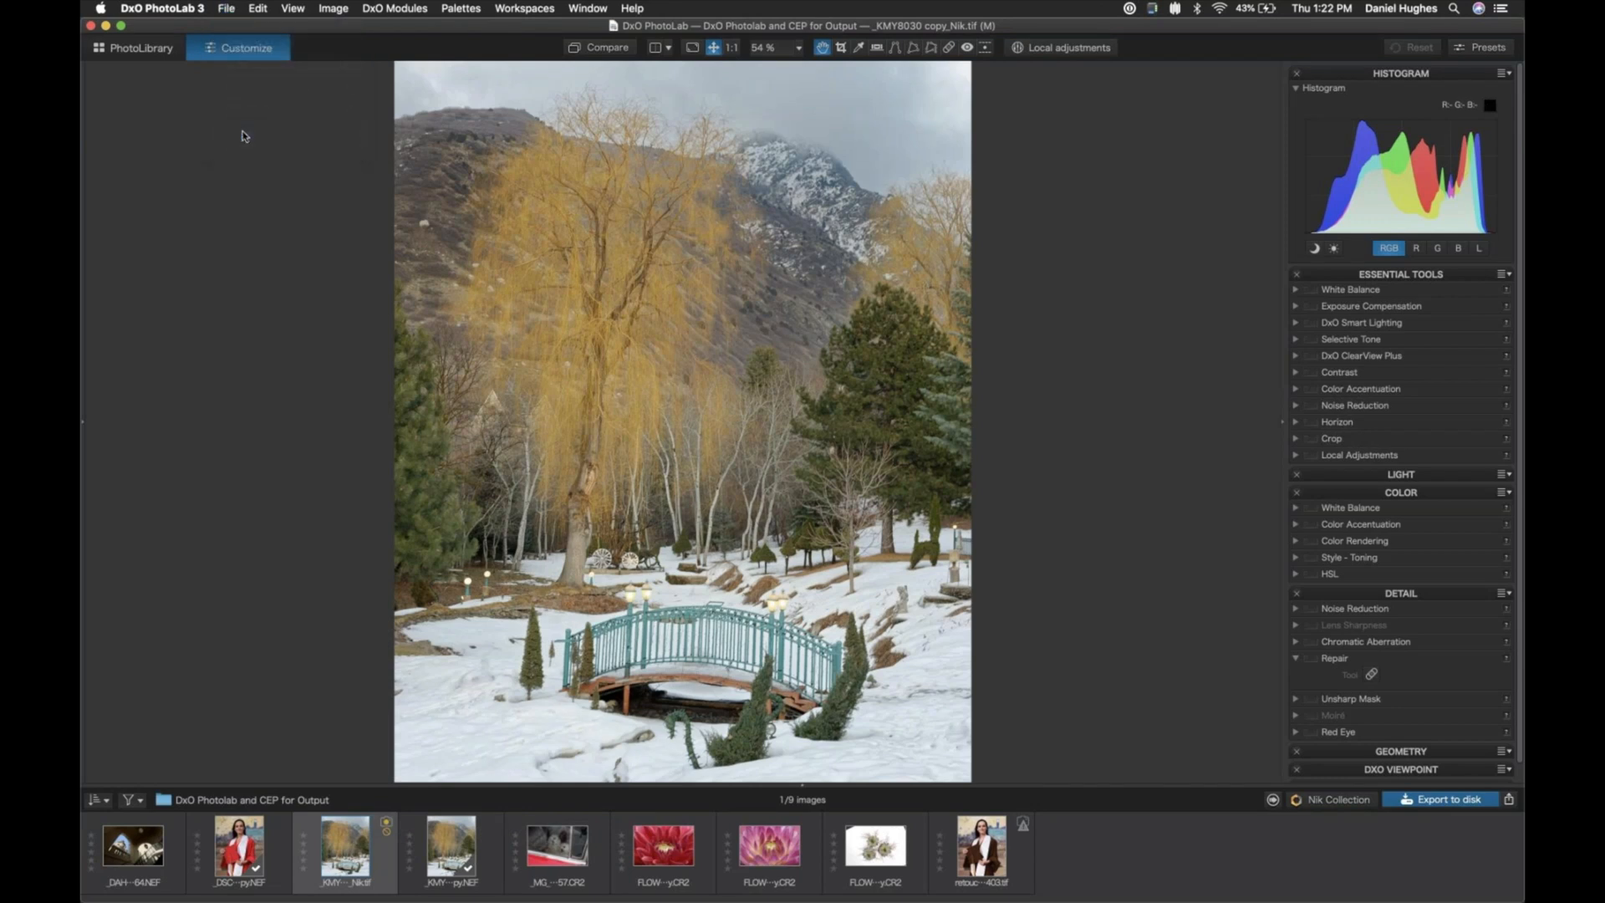
pyautogui.click(225, 7)
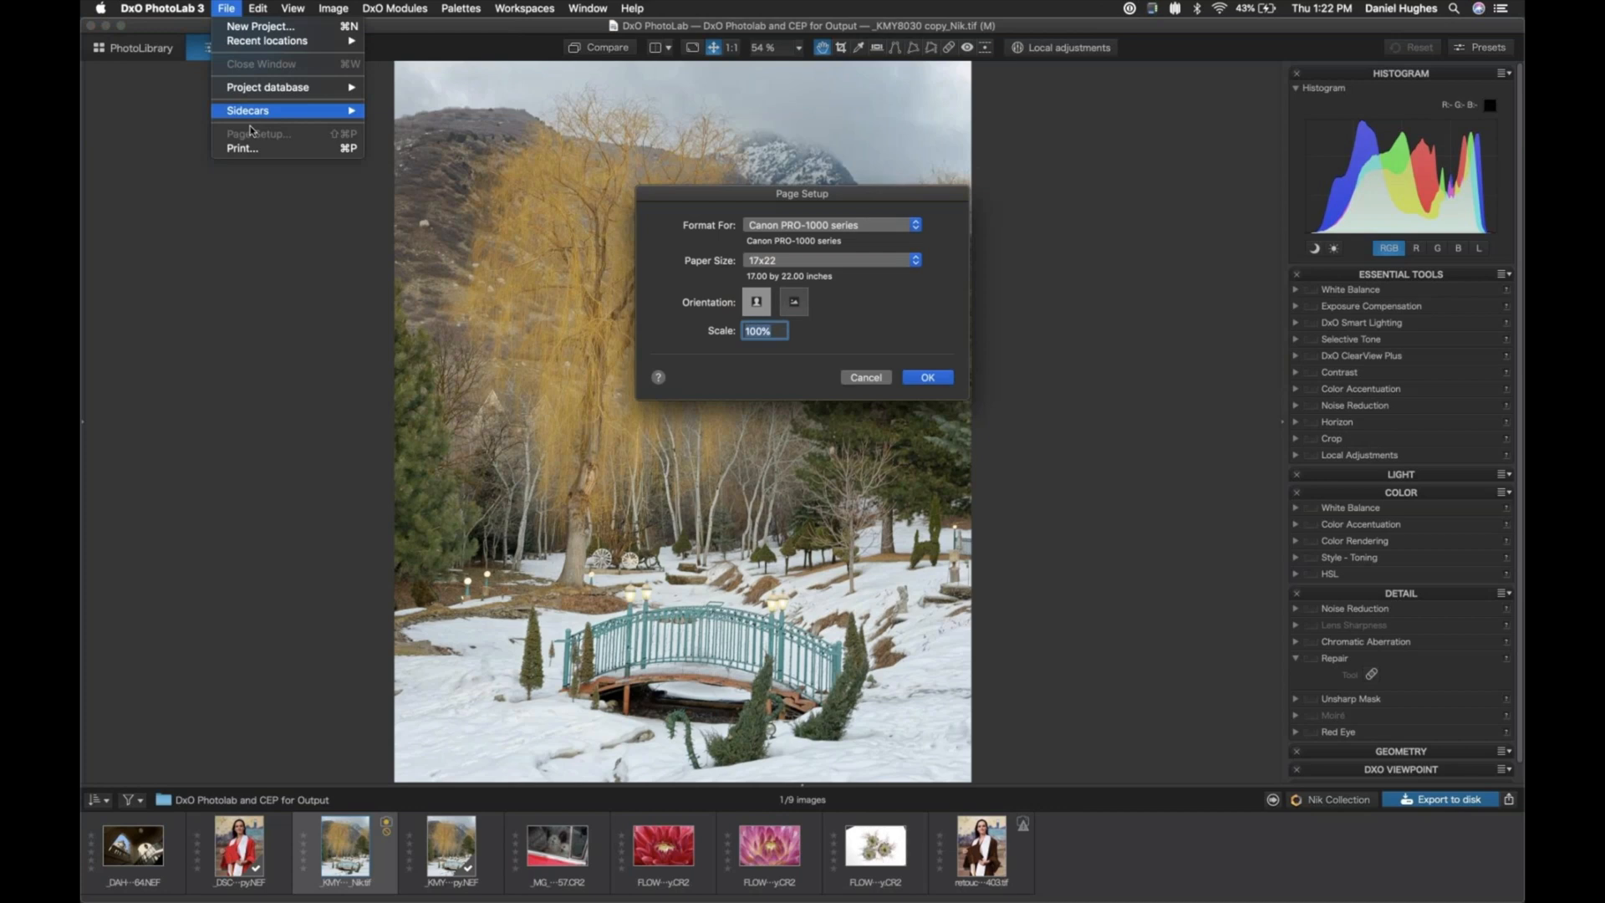
pyautogui.click(711, 194)
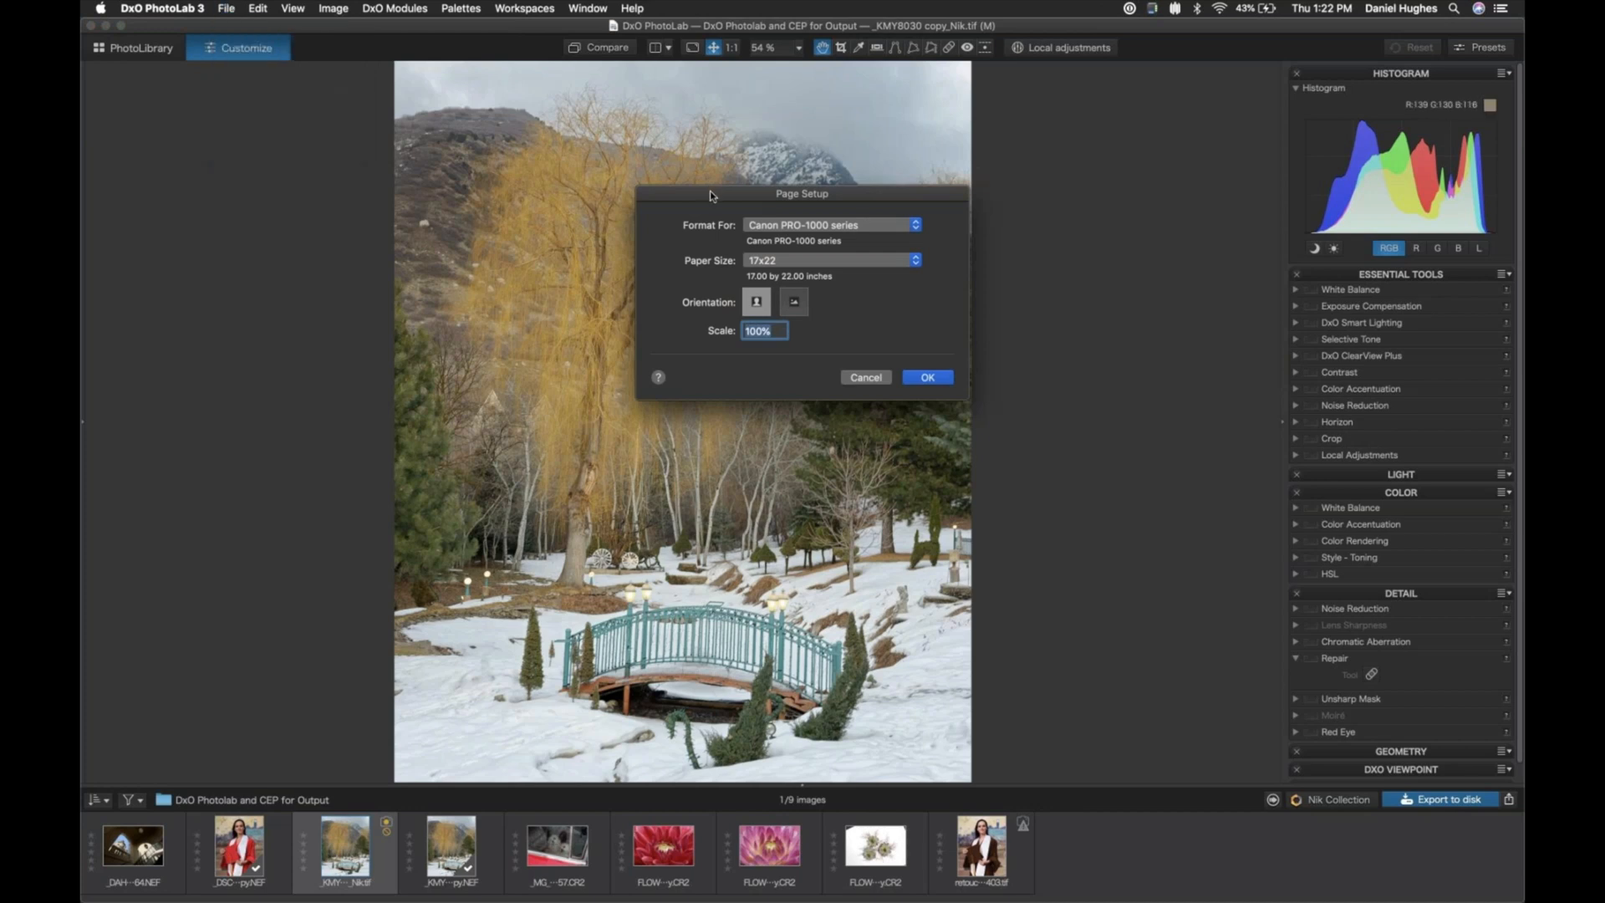
pyautogui.click(904, 224)
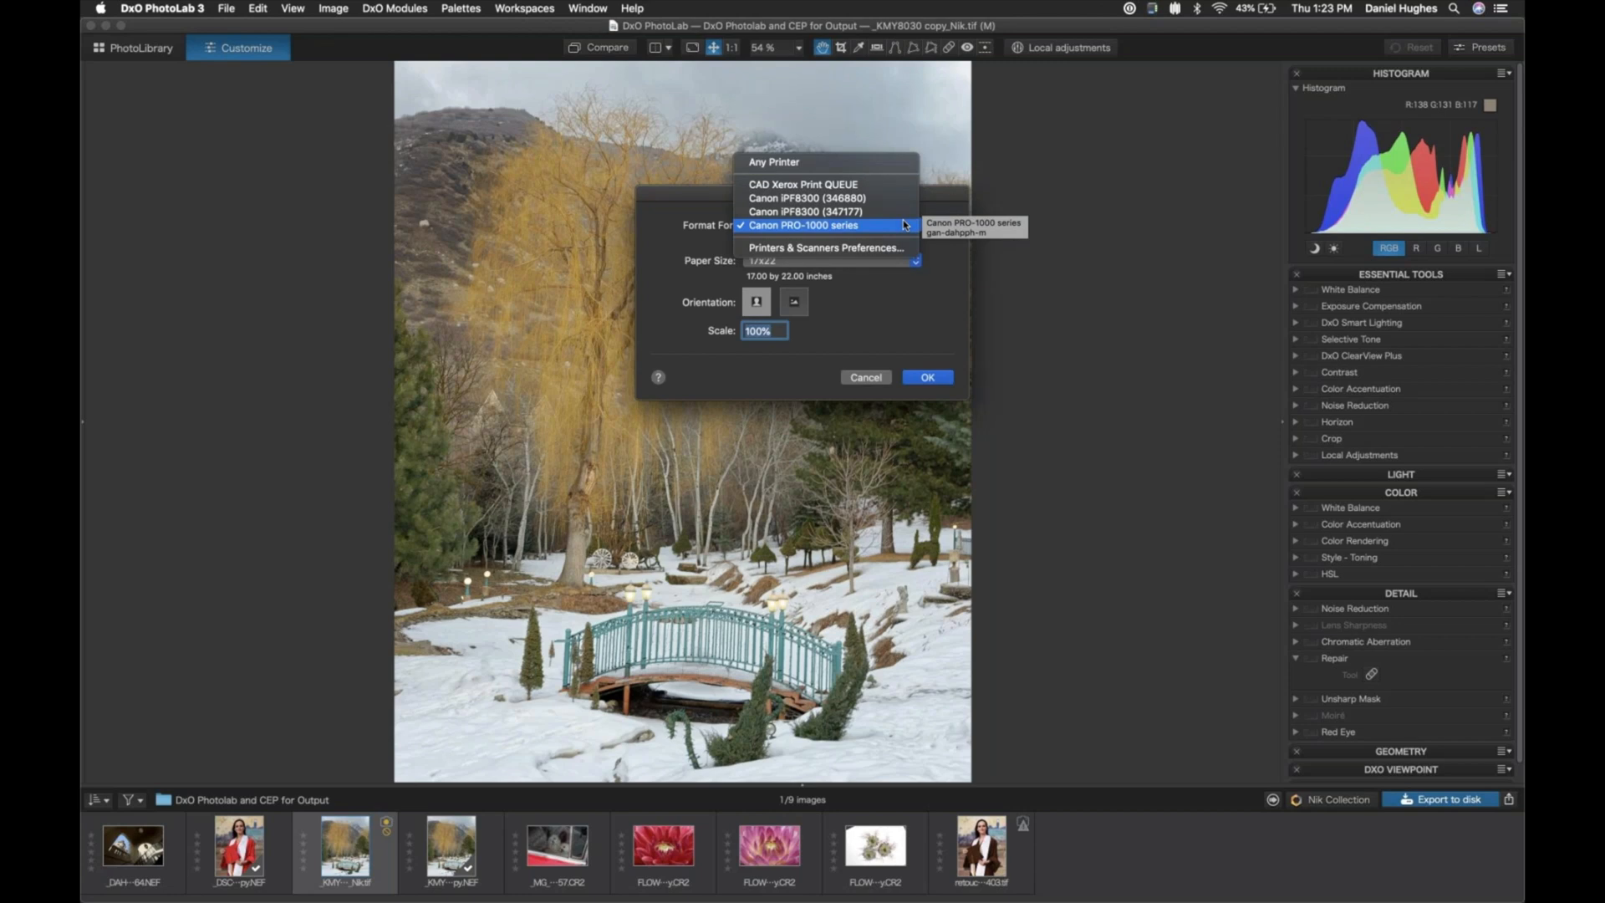
pyautogui.click(769, 225)
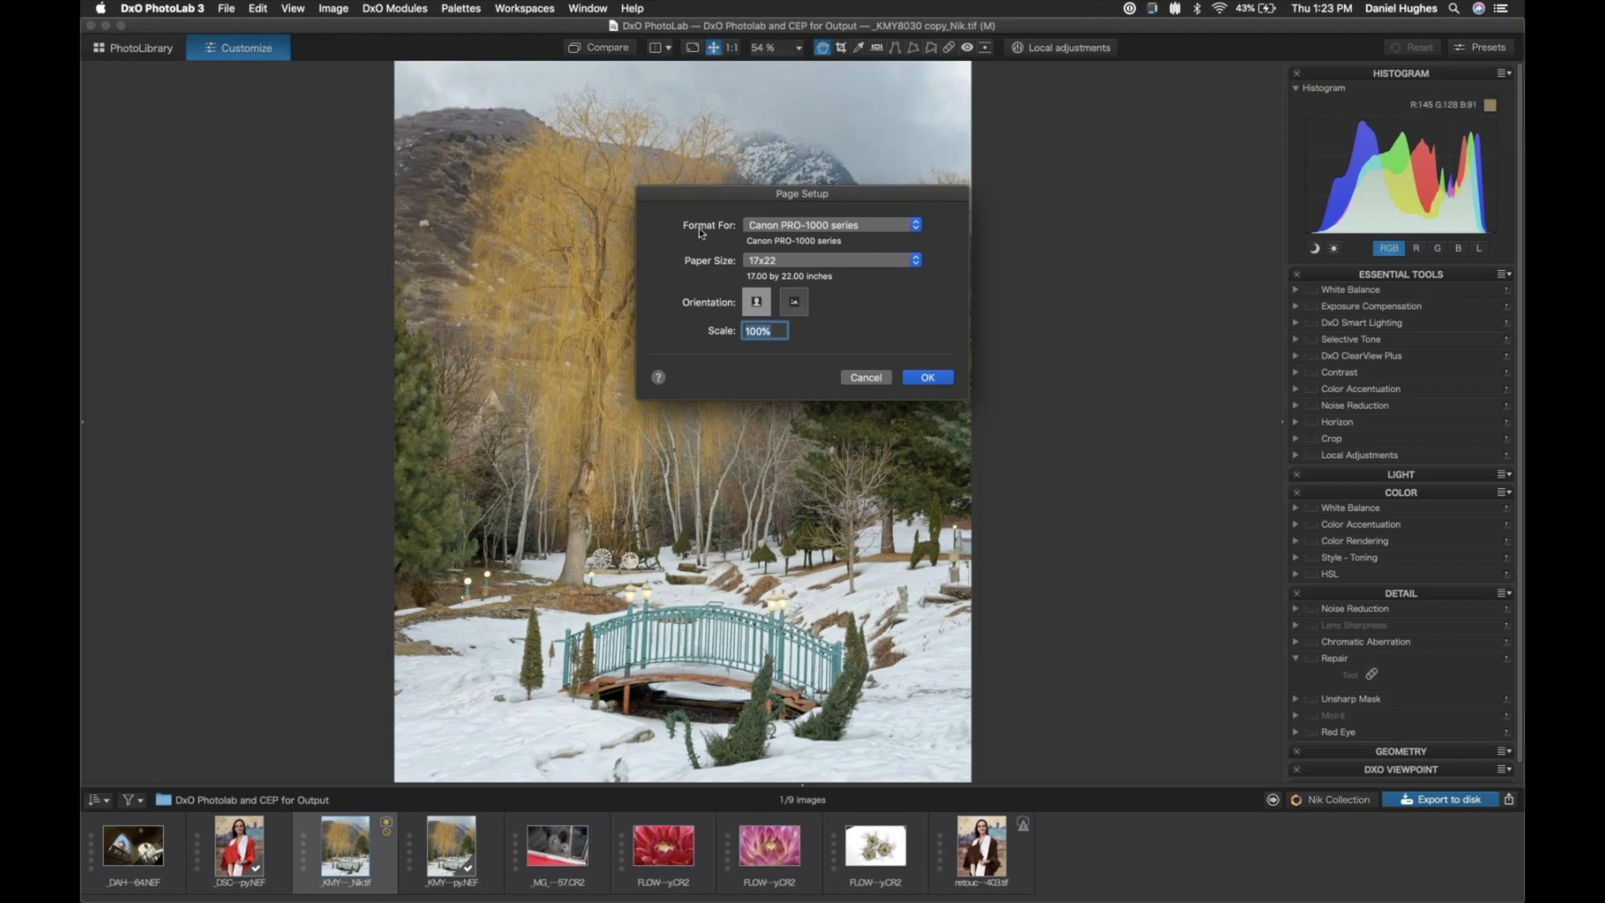
# - Review the available paper sizes, keep 17x22, and accept the page setup
pyautogui.moveTo(649, 195); pyautogui.dragTo(633, 203)
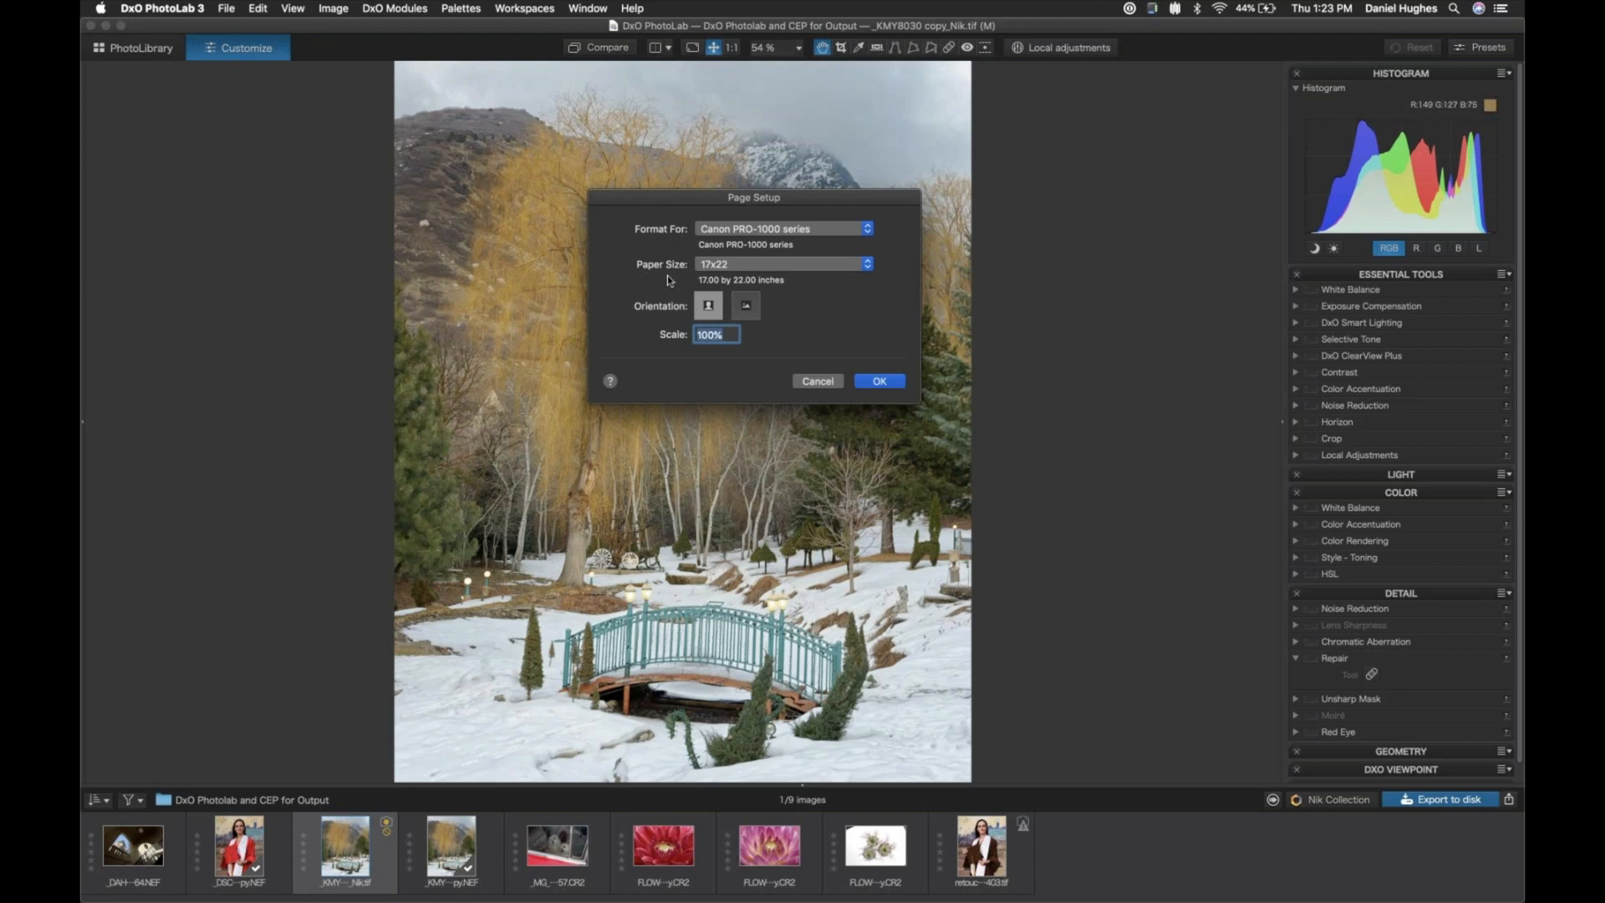
pyautogui.click(868, 264)
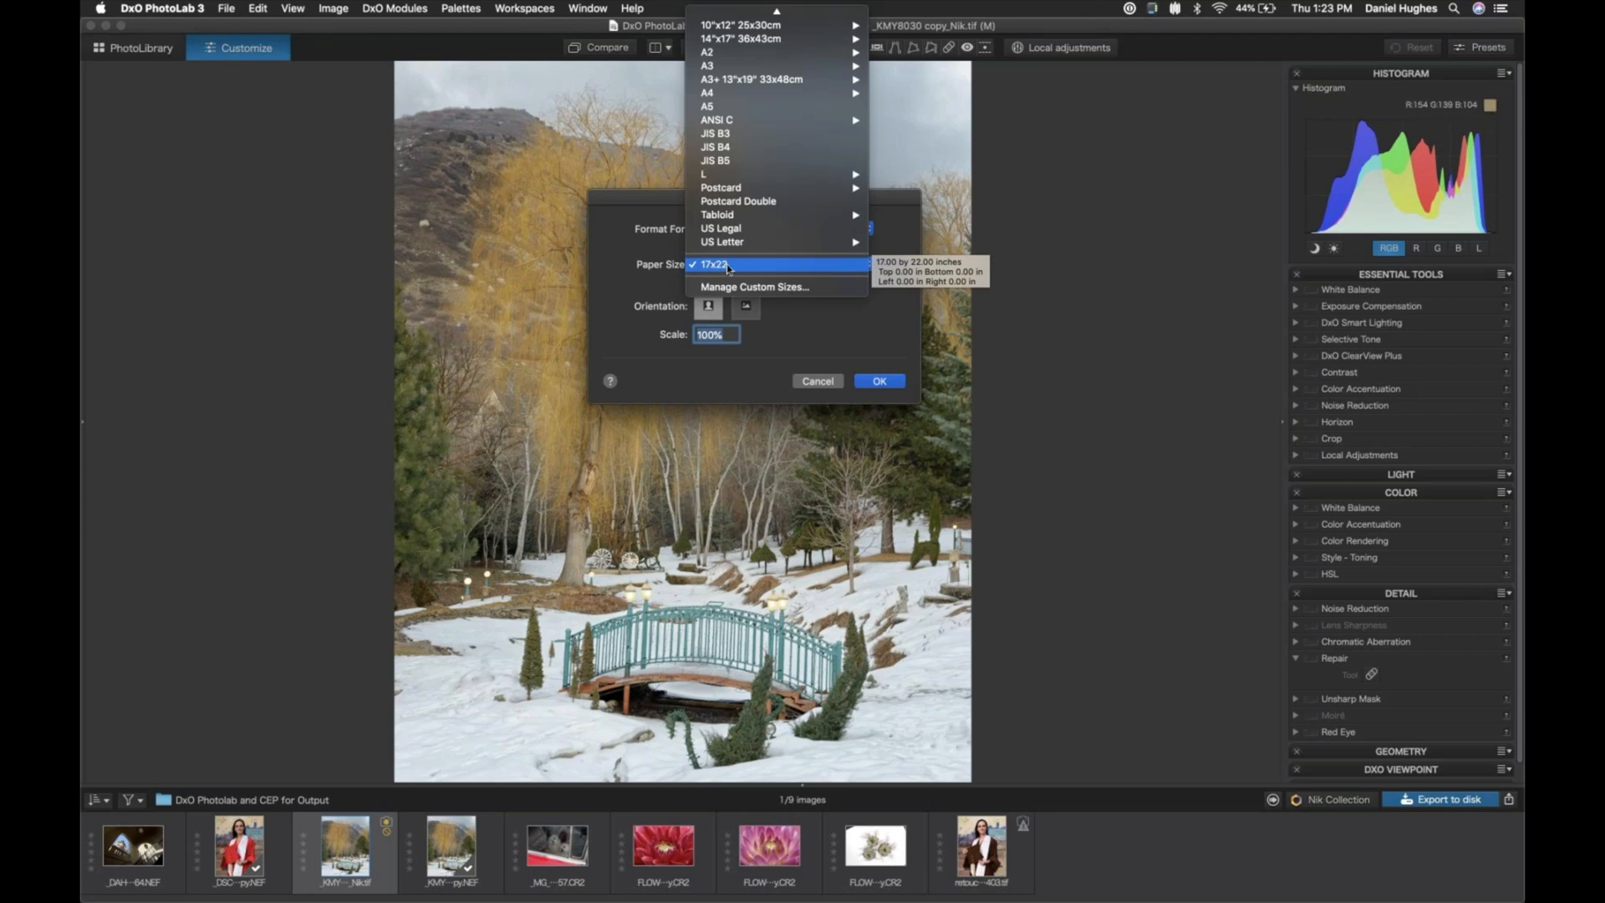
pyautogui.moveTo(752, 7)
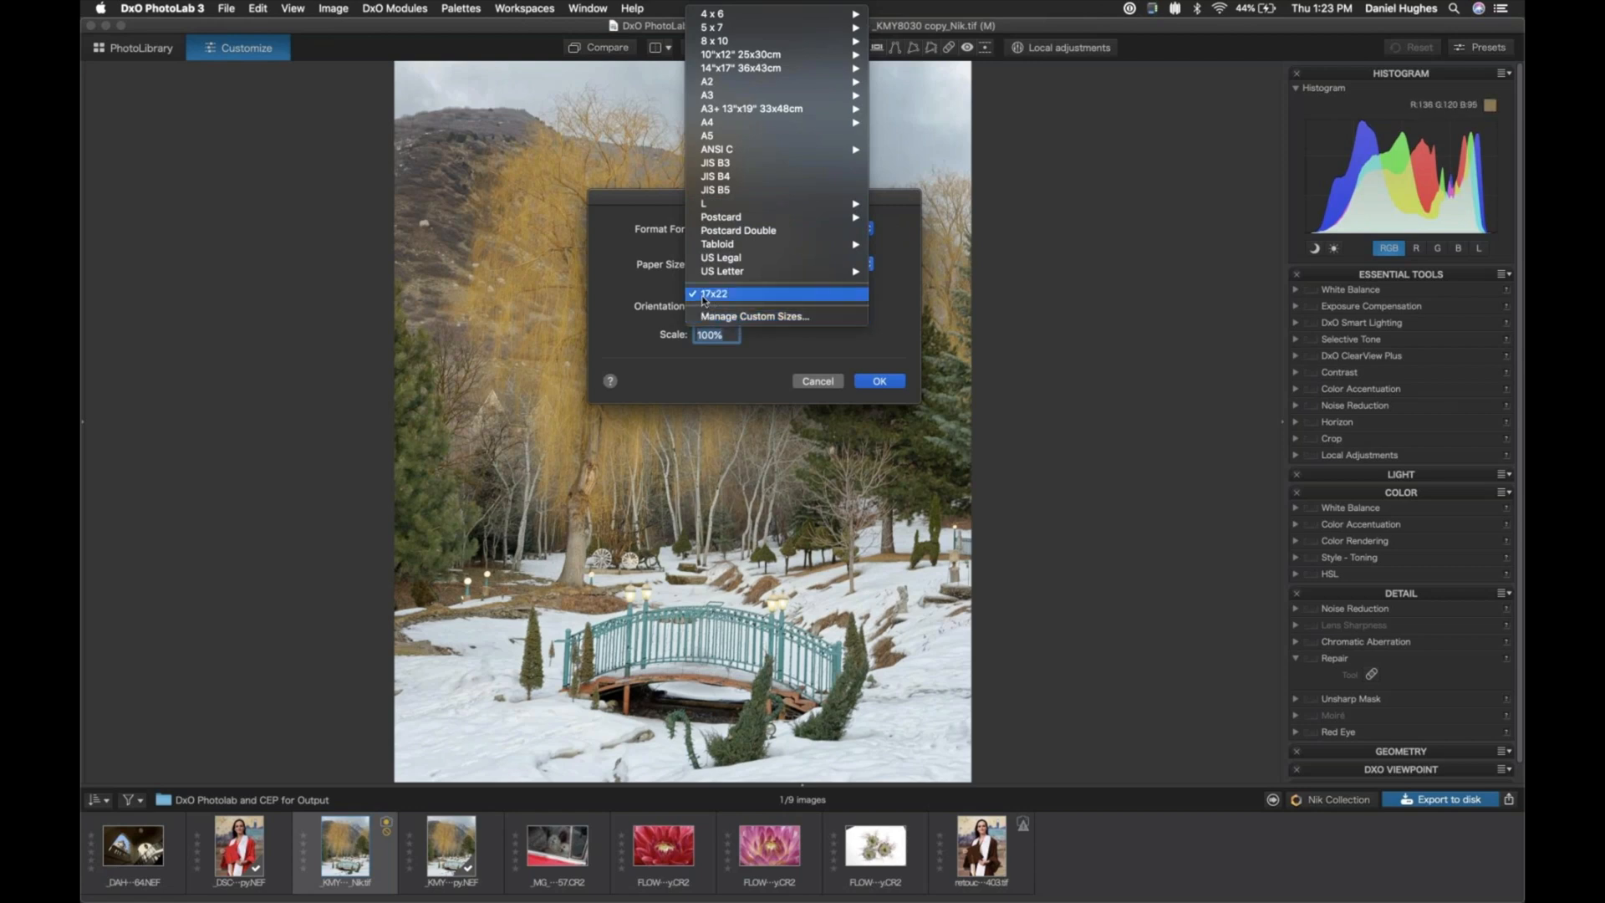
pyautogui.click(615, 274)
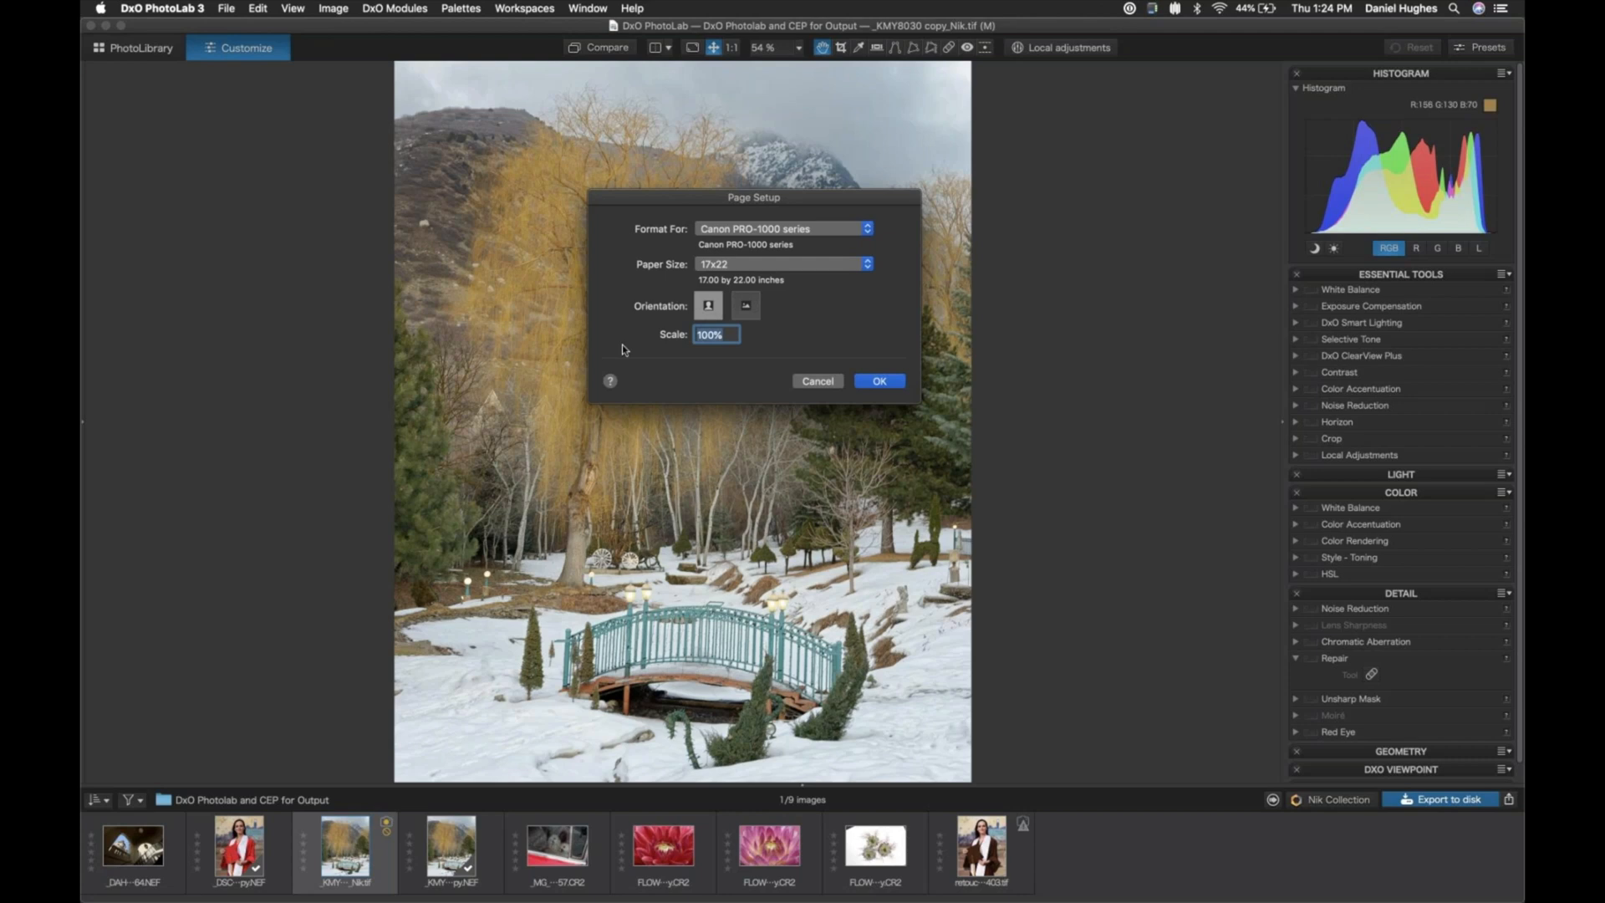
pyautogui.click(886, 382)
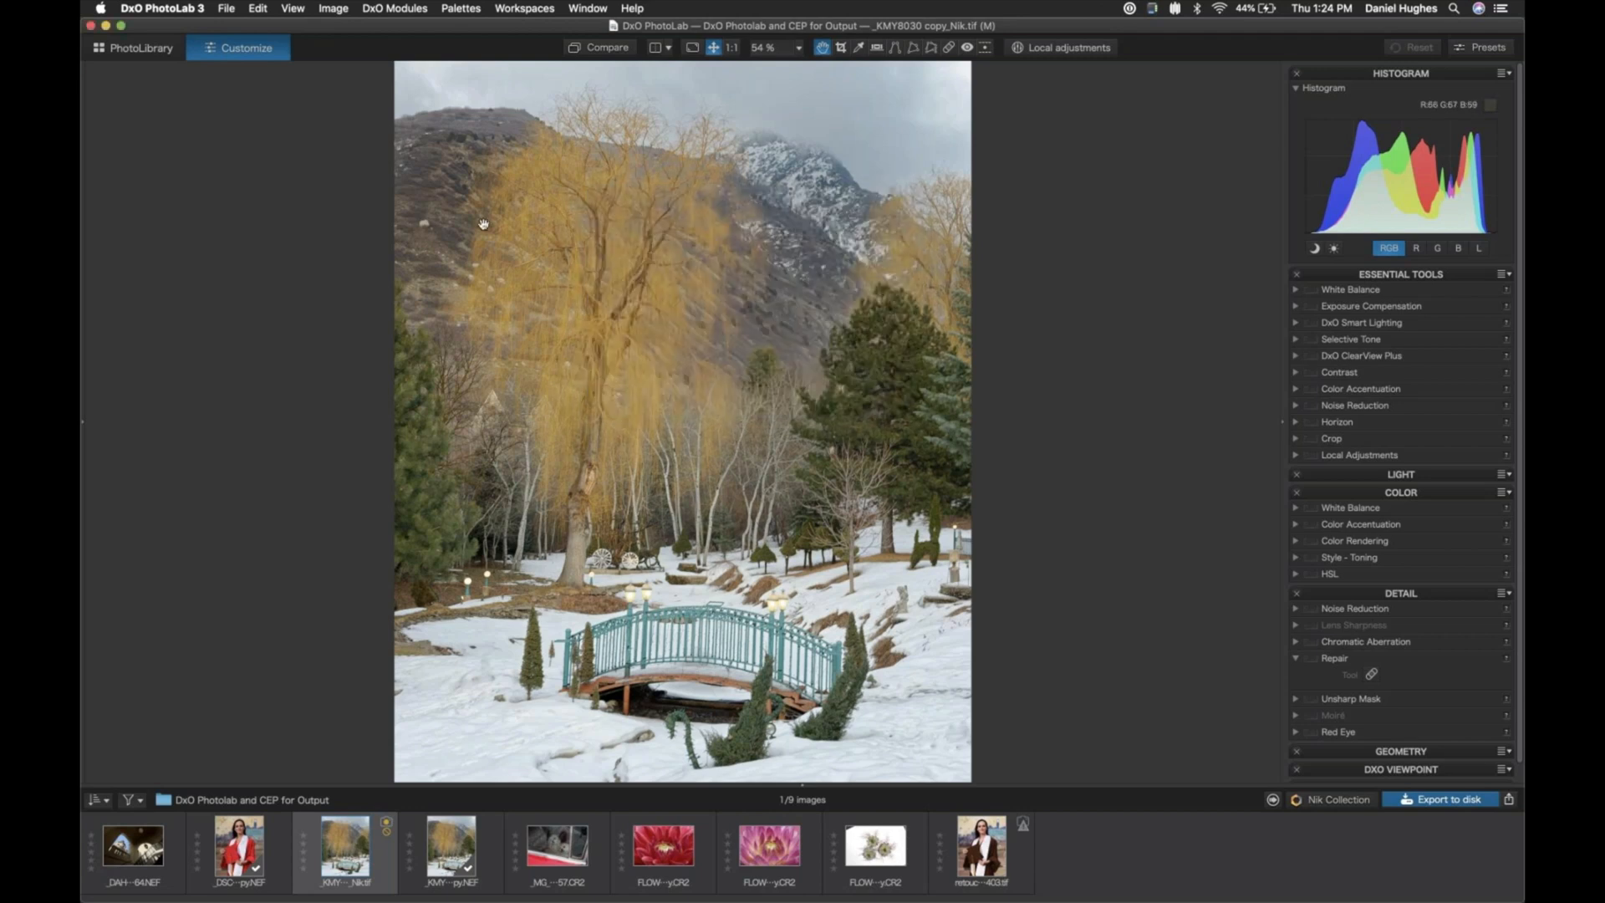
# - Open the print settings for the photo and keep the Last Used Settings preset
pyautogui.click(225, 8)
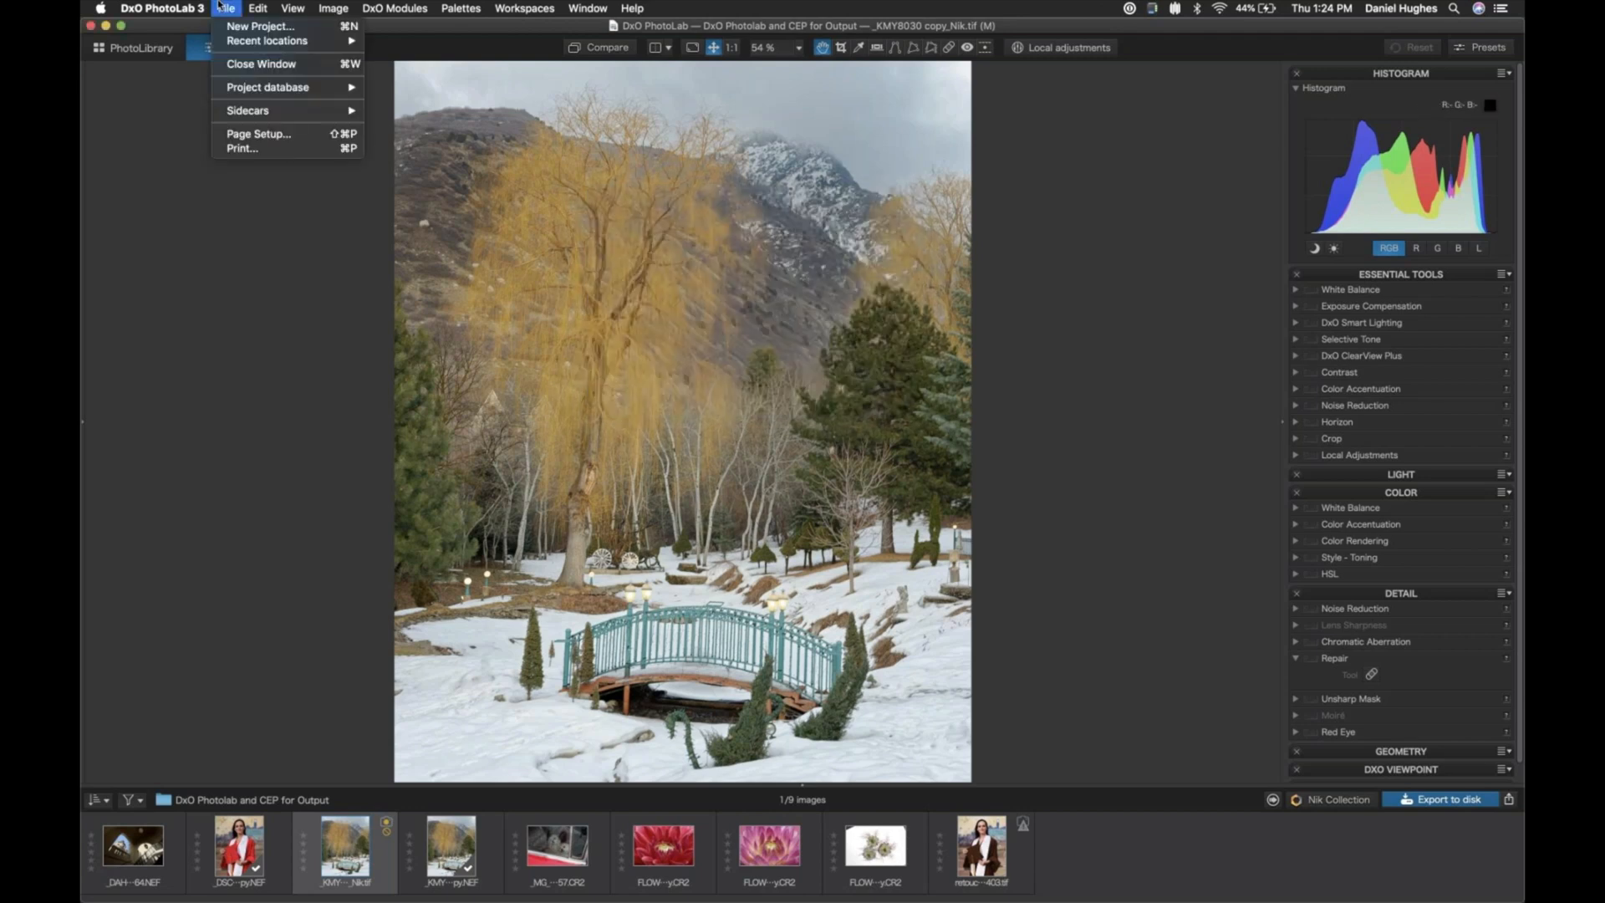
pyautogui.click(242, 151)
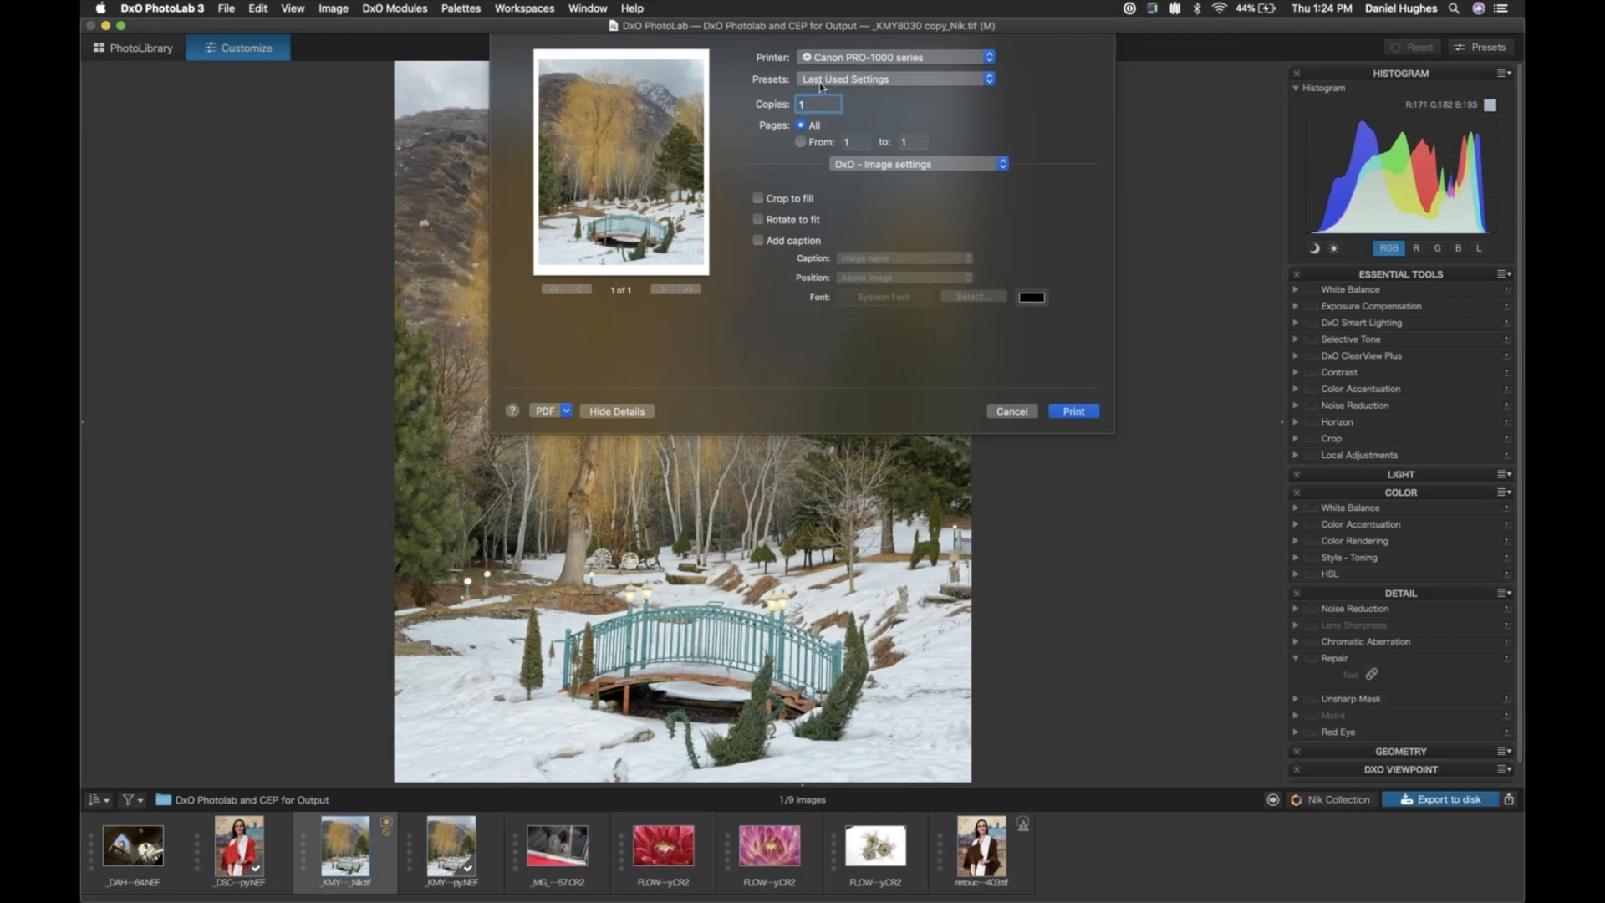
pyautogui.click(893, 84)
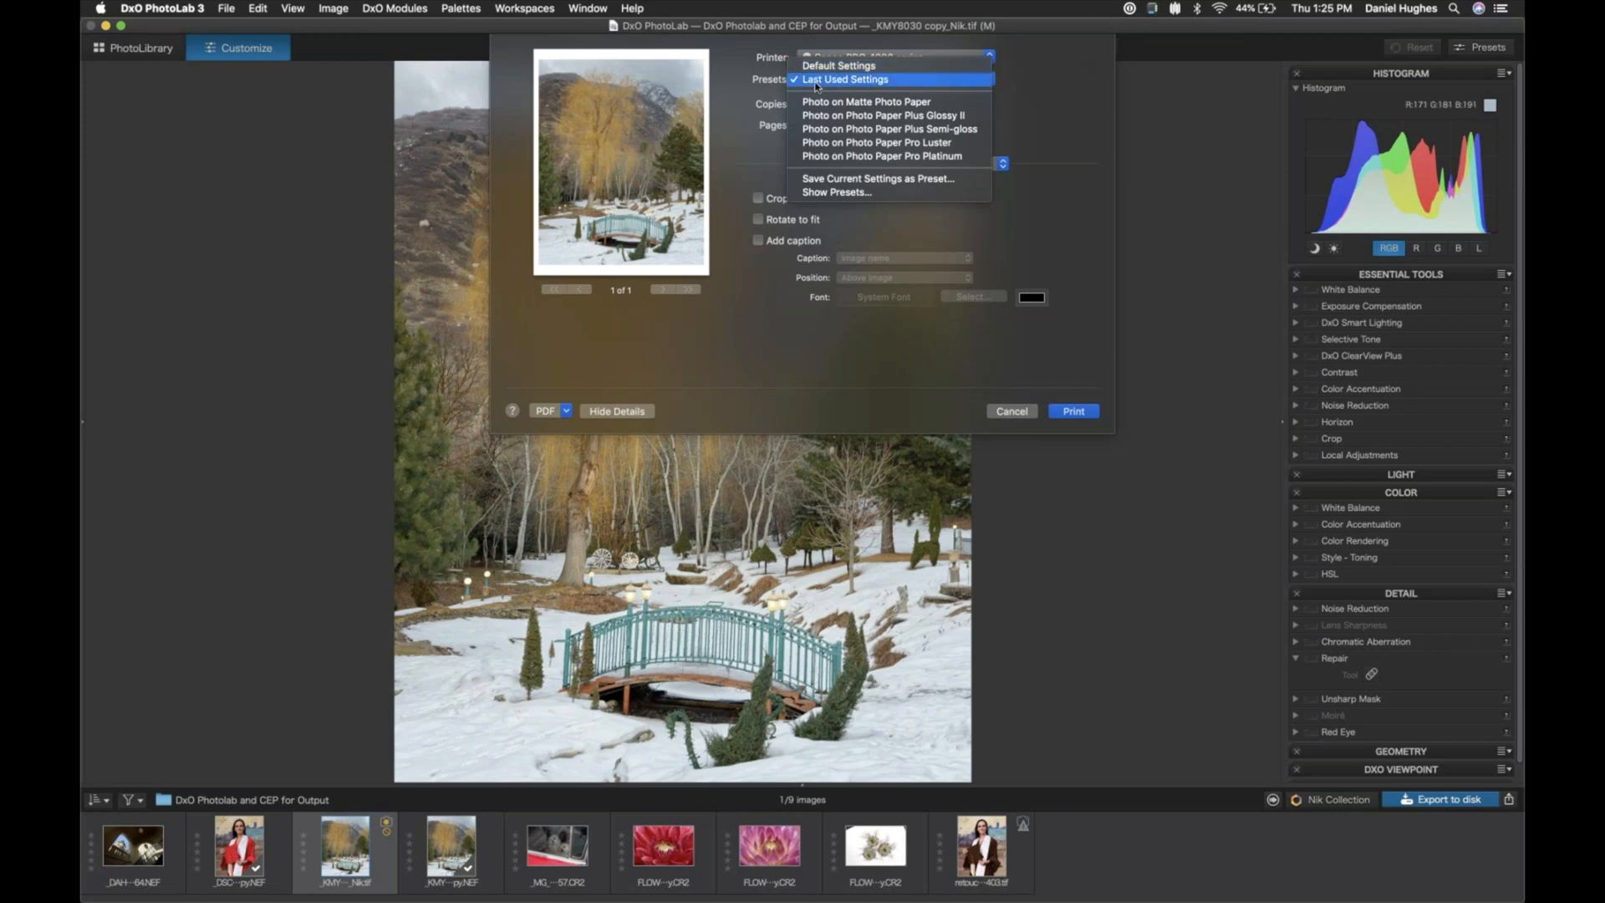
pyautogui.click(725, 157)
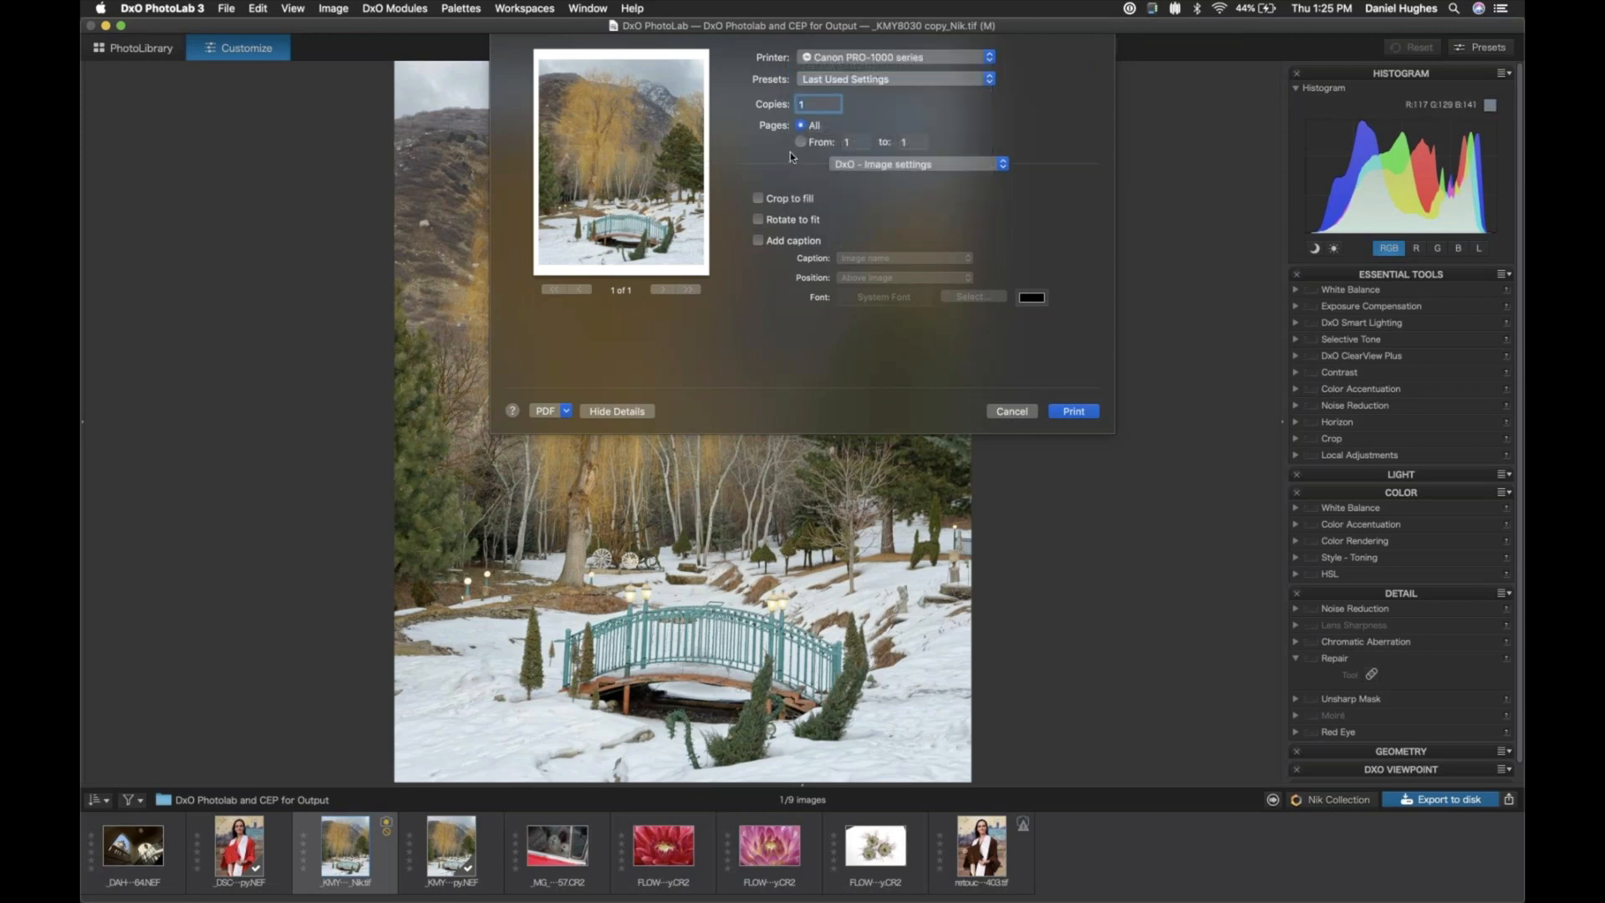
# - Try the Crop to fill option and an Image name caption, turning each one off again
pyautogui.click(758, 199)
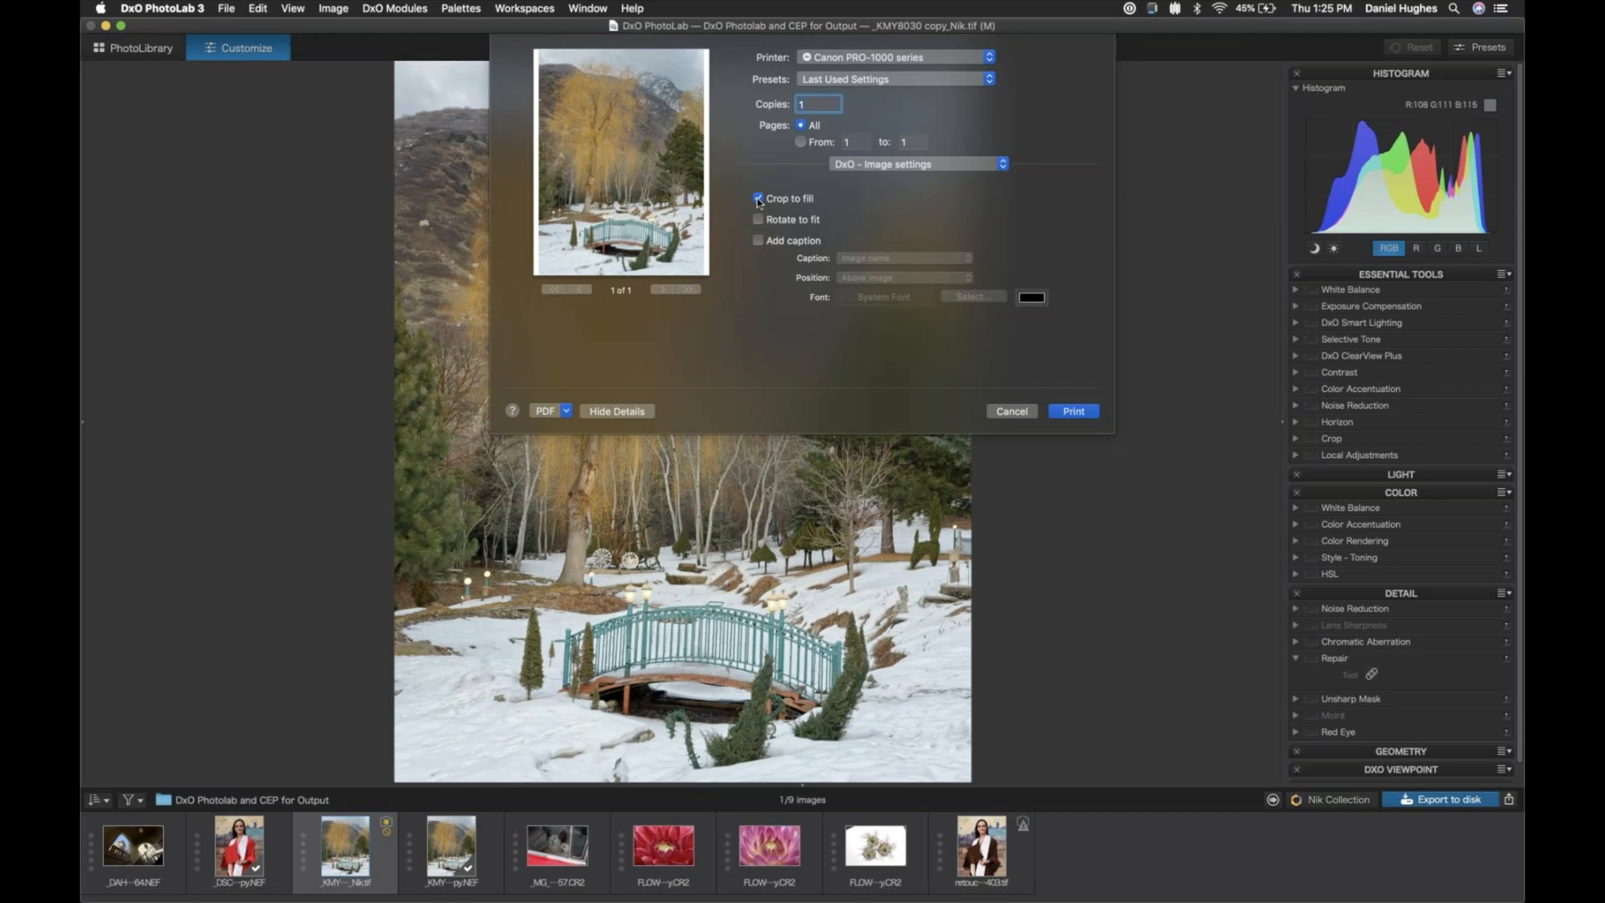
pyautogui.click(758, 200)
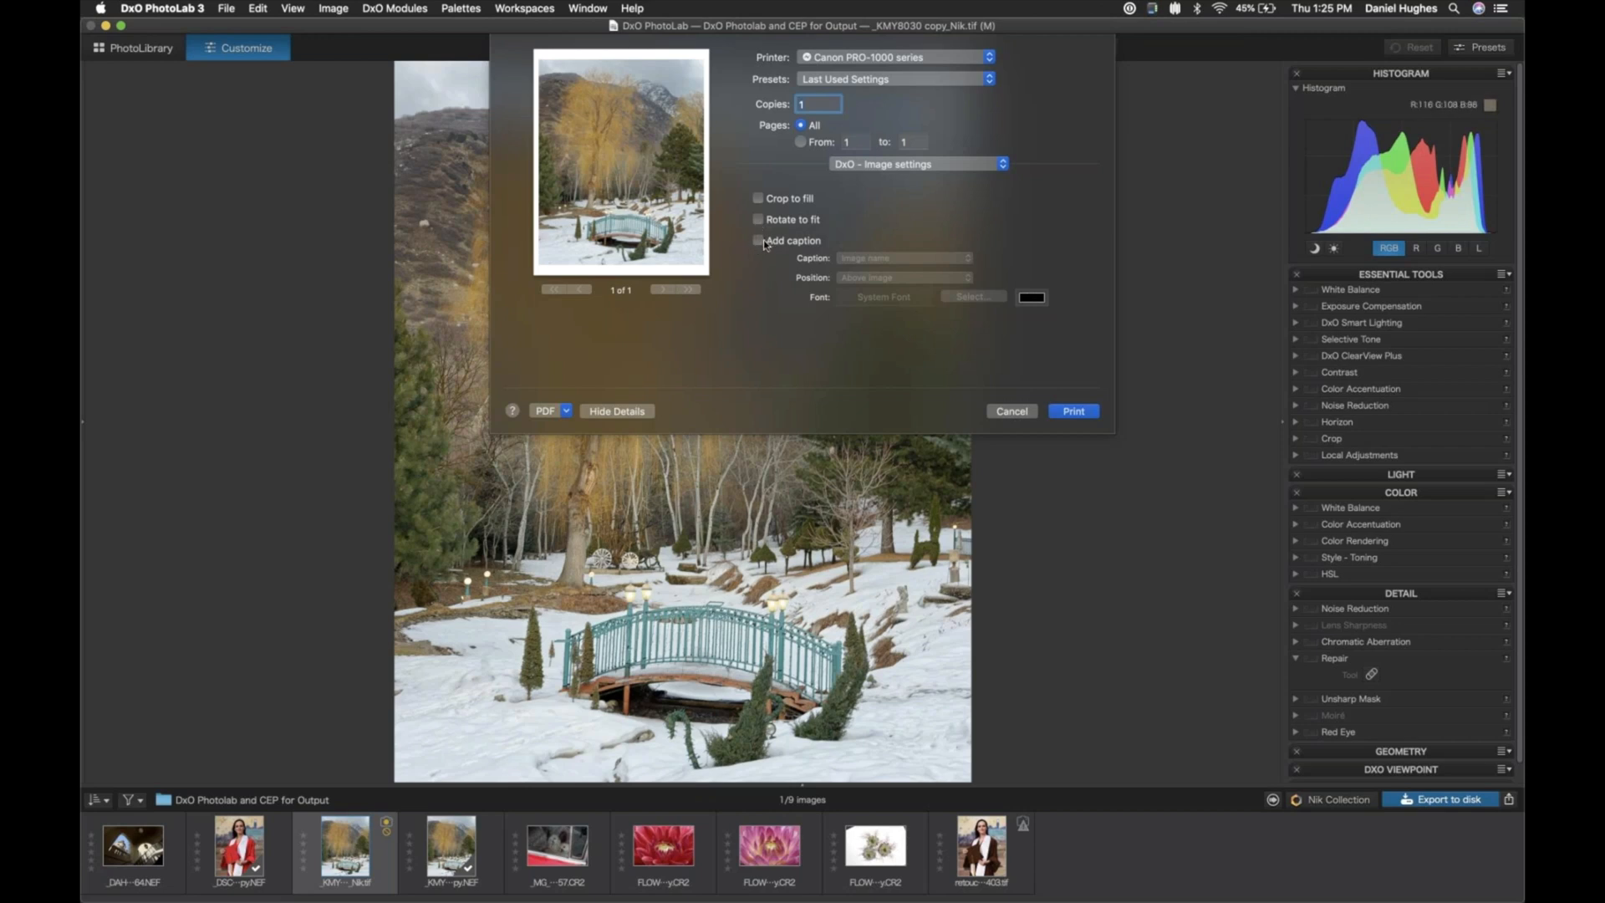
pyautogui.click(759, 242)
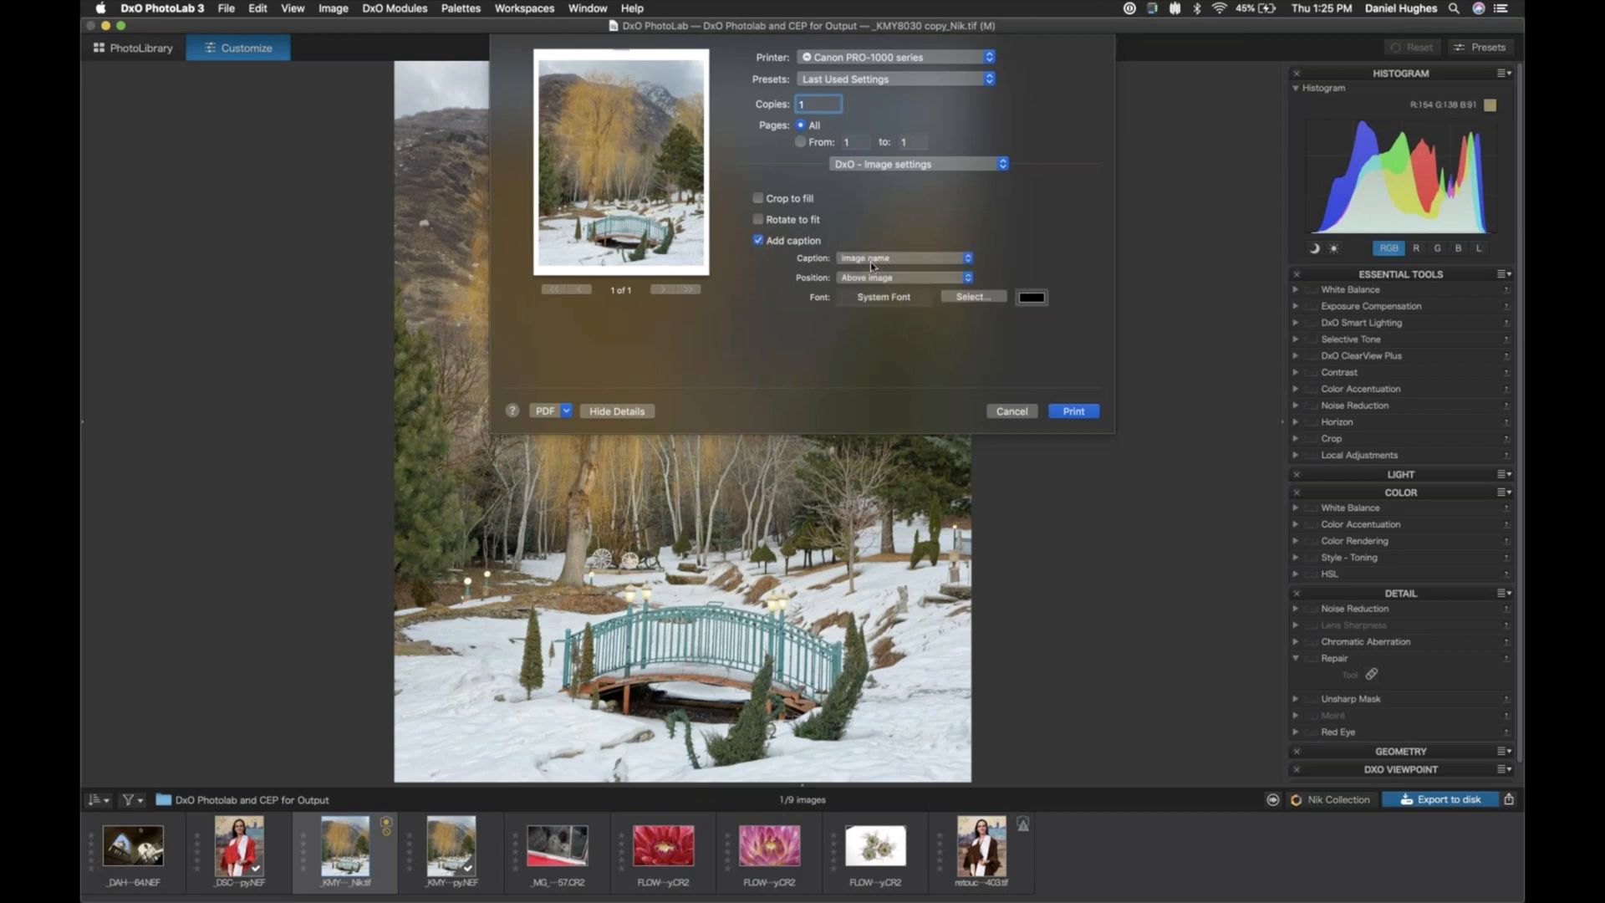
pyautogui.click(904, 260)
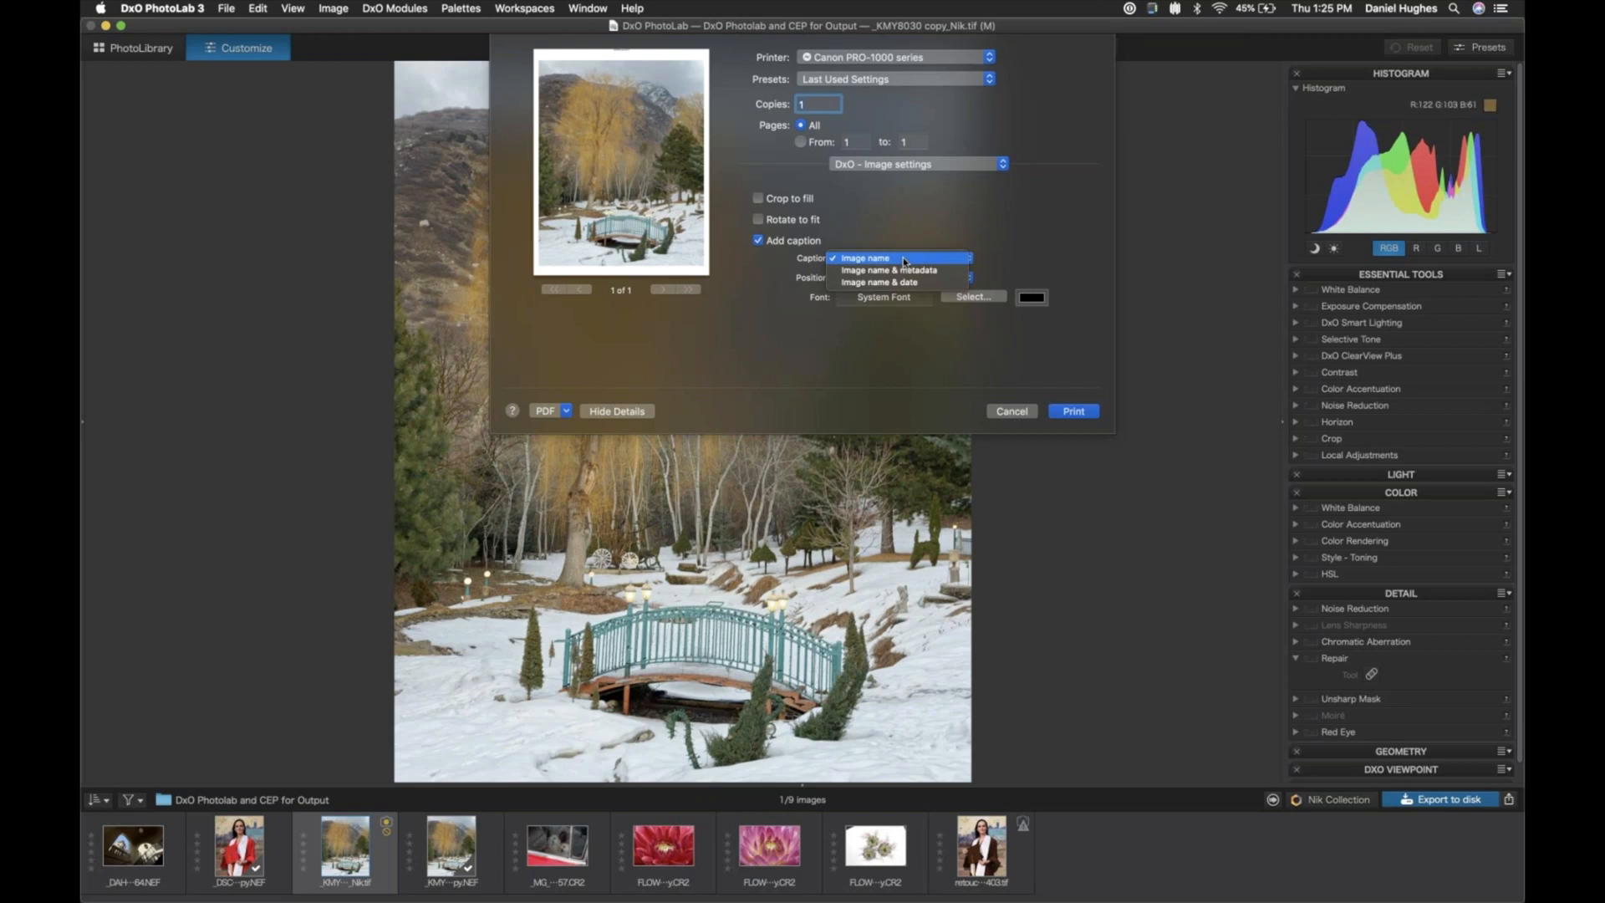
pyautogui.click(903, 259)
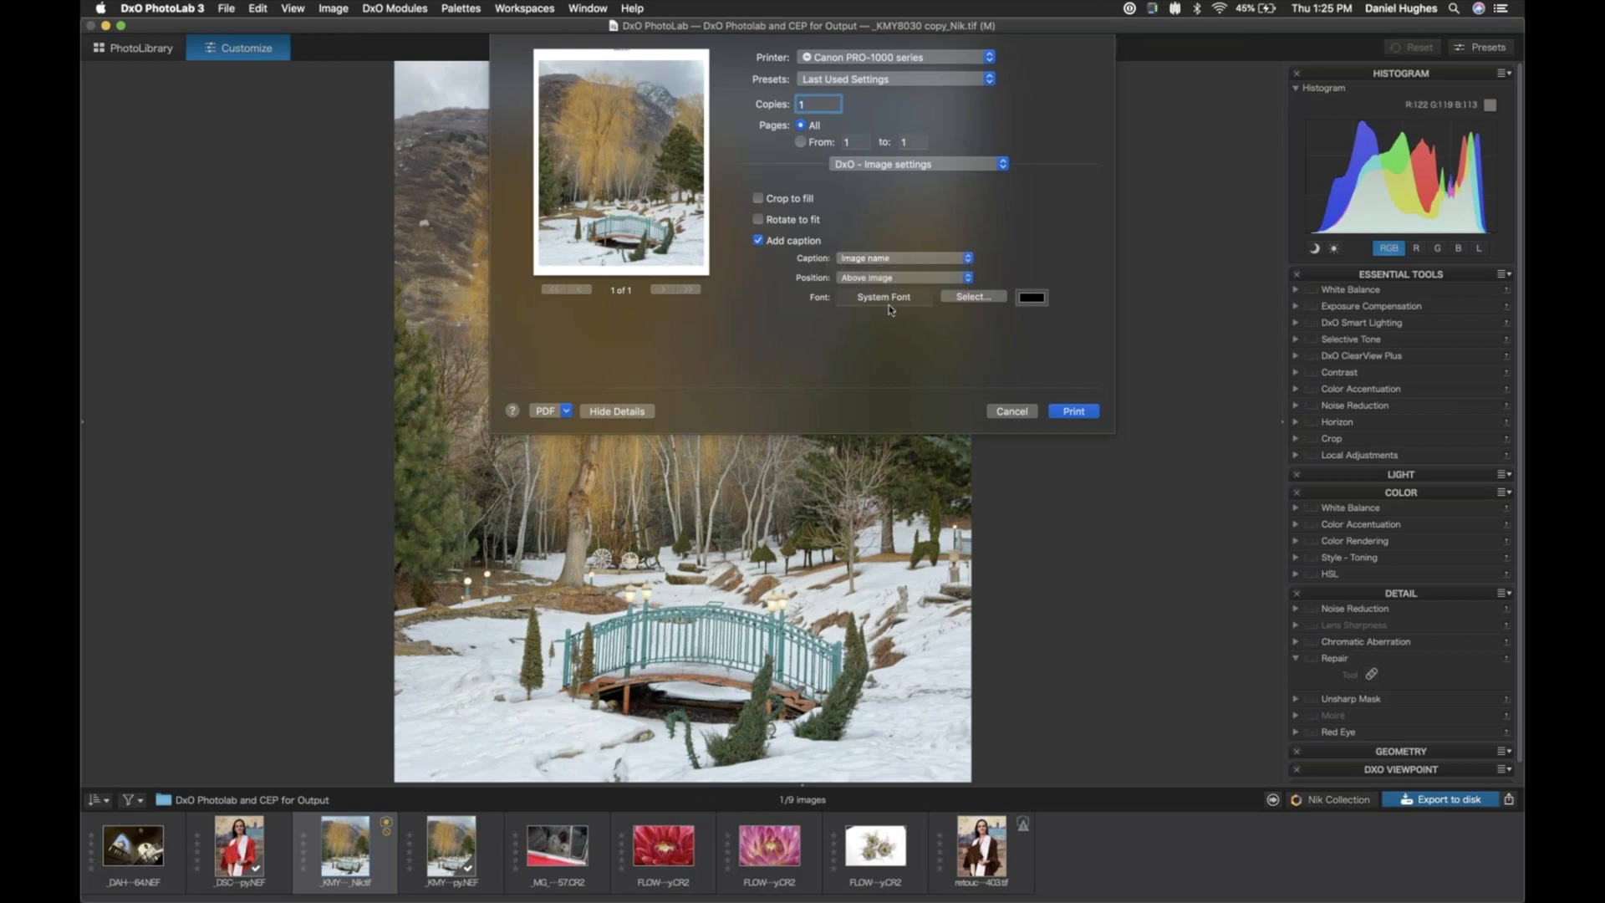
pyautogui.click(761, 242)
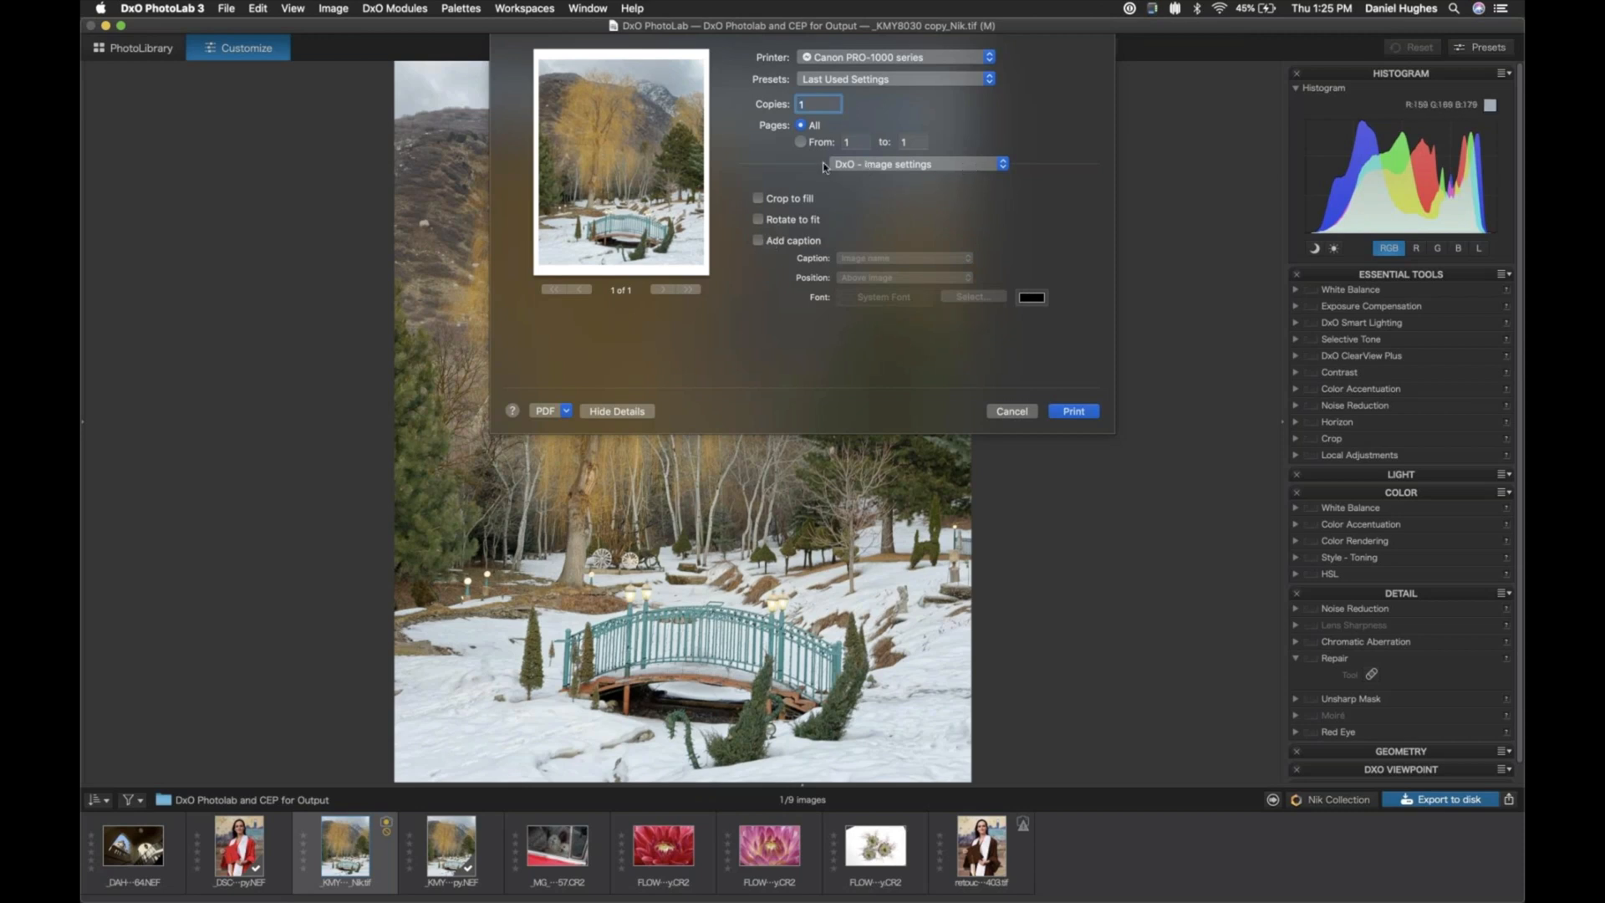
# - In the DxO - Layout print settings, try out the number of rows and return to a single row
pyautogui.click(928, 165)
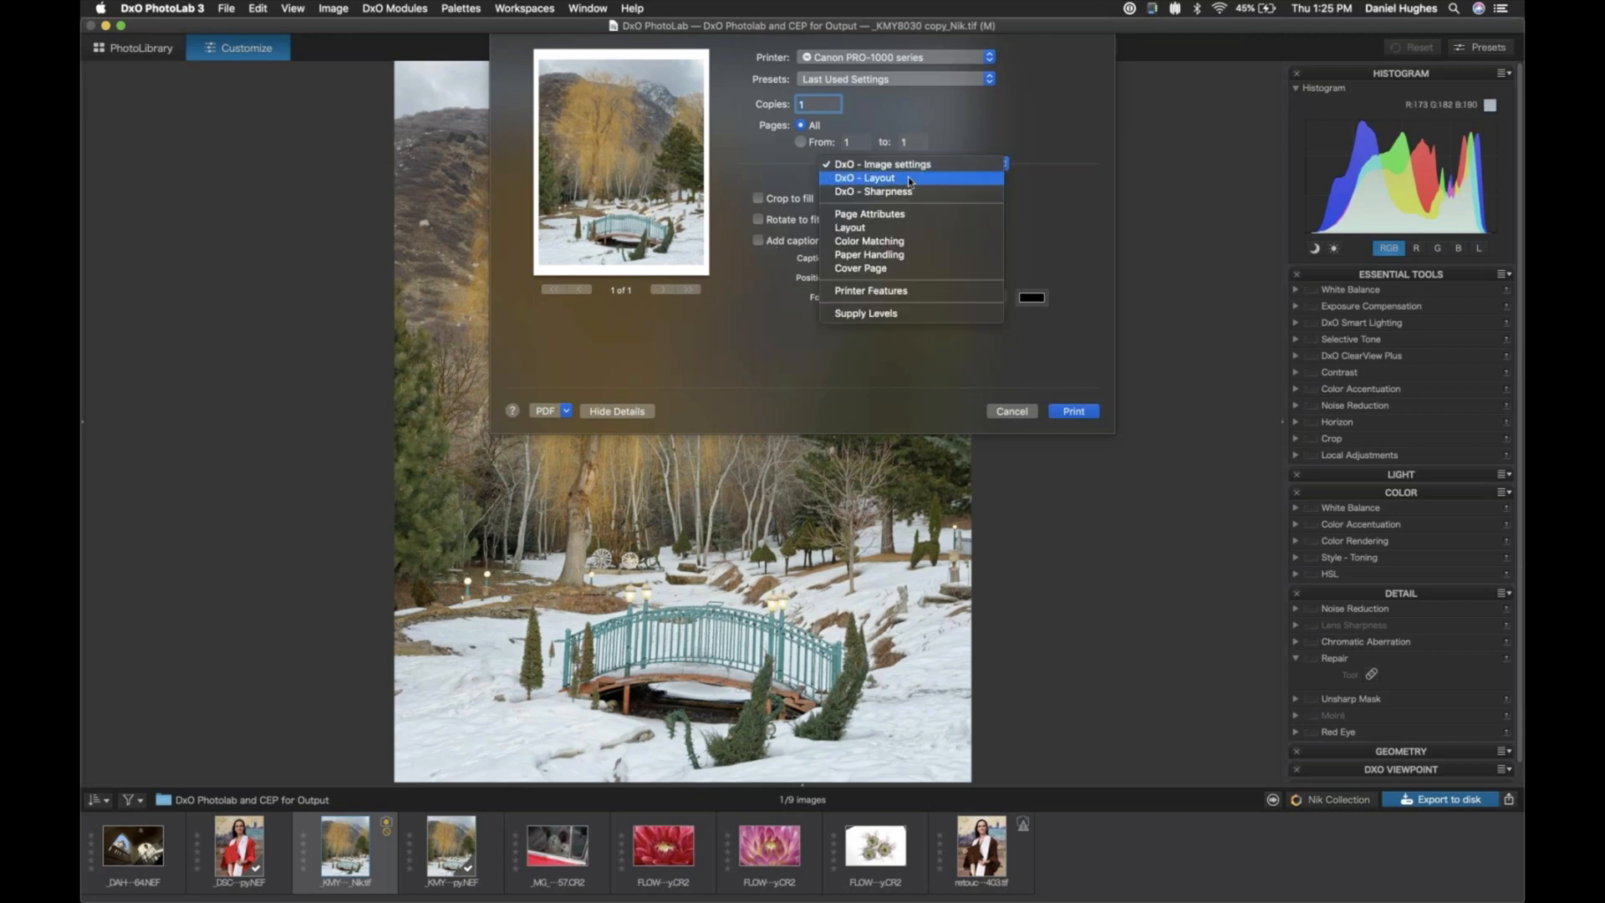
pyautogui.click(909, 179)
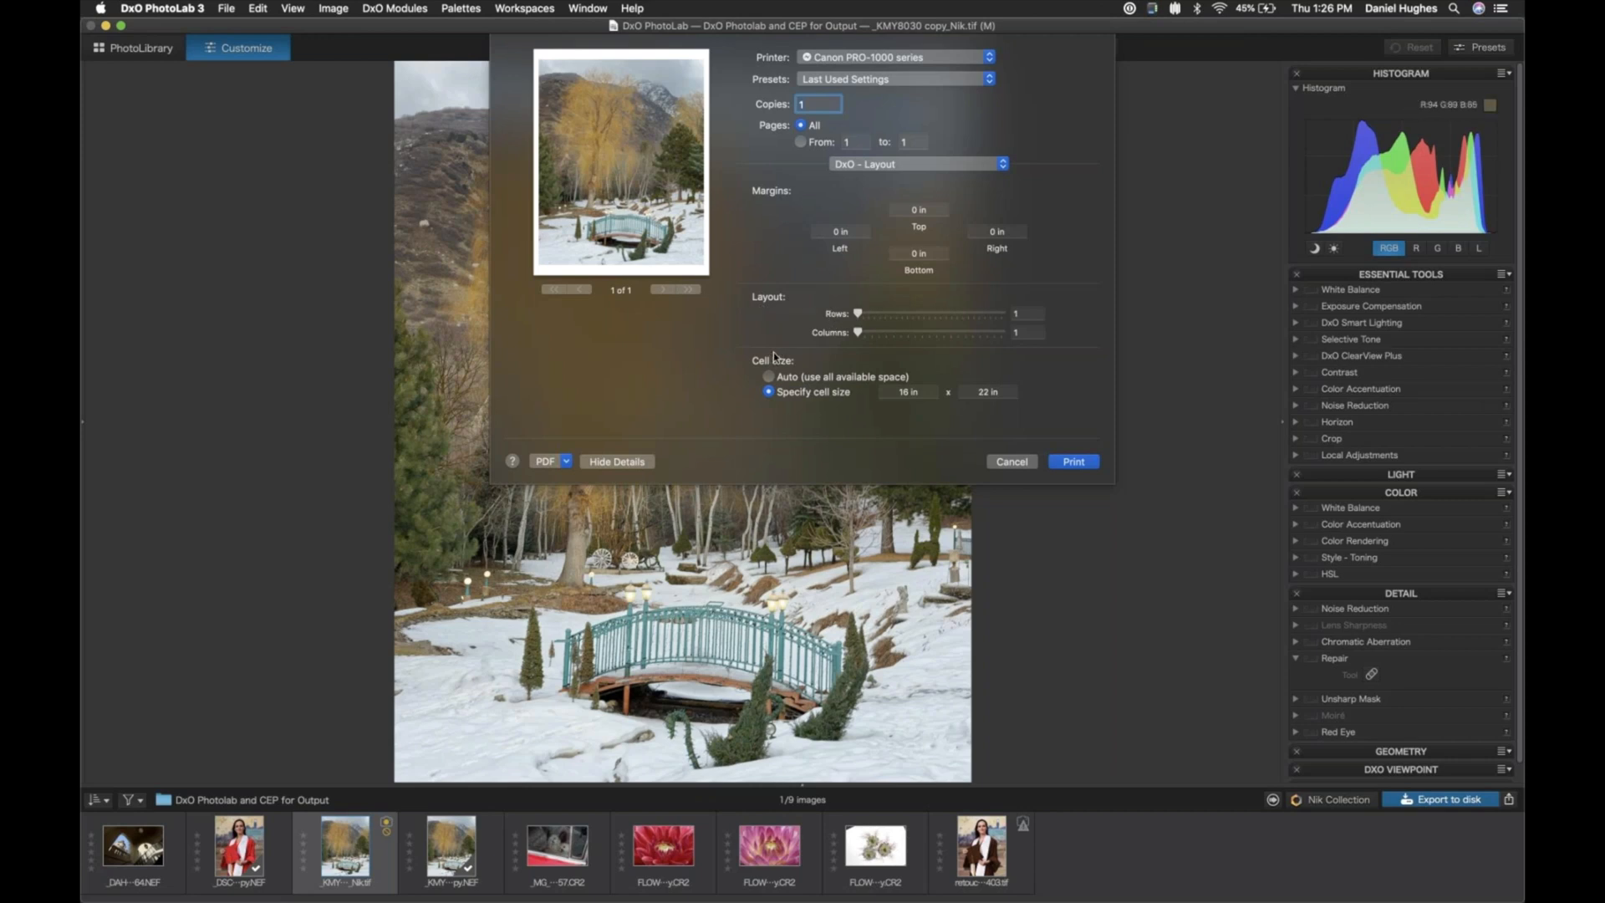
pyautogui.moveTo(854, 313)
pyautogui.mouseDown()
pyautogui.moveTo(875, 314)
pyautogui.moveTo(874, 335)
pyautogui.moveTo(844, 314)
pyautogui.mouseUp()
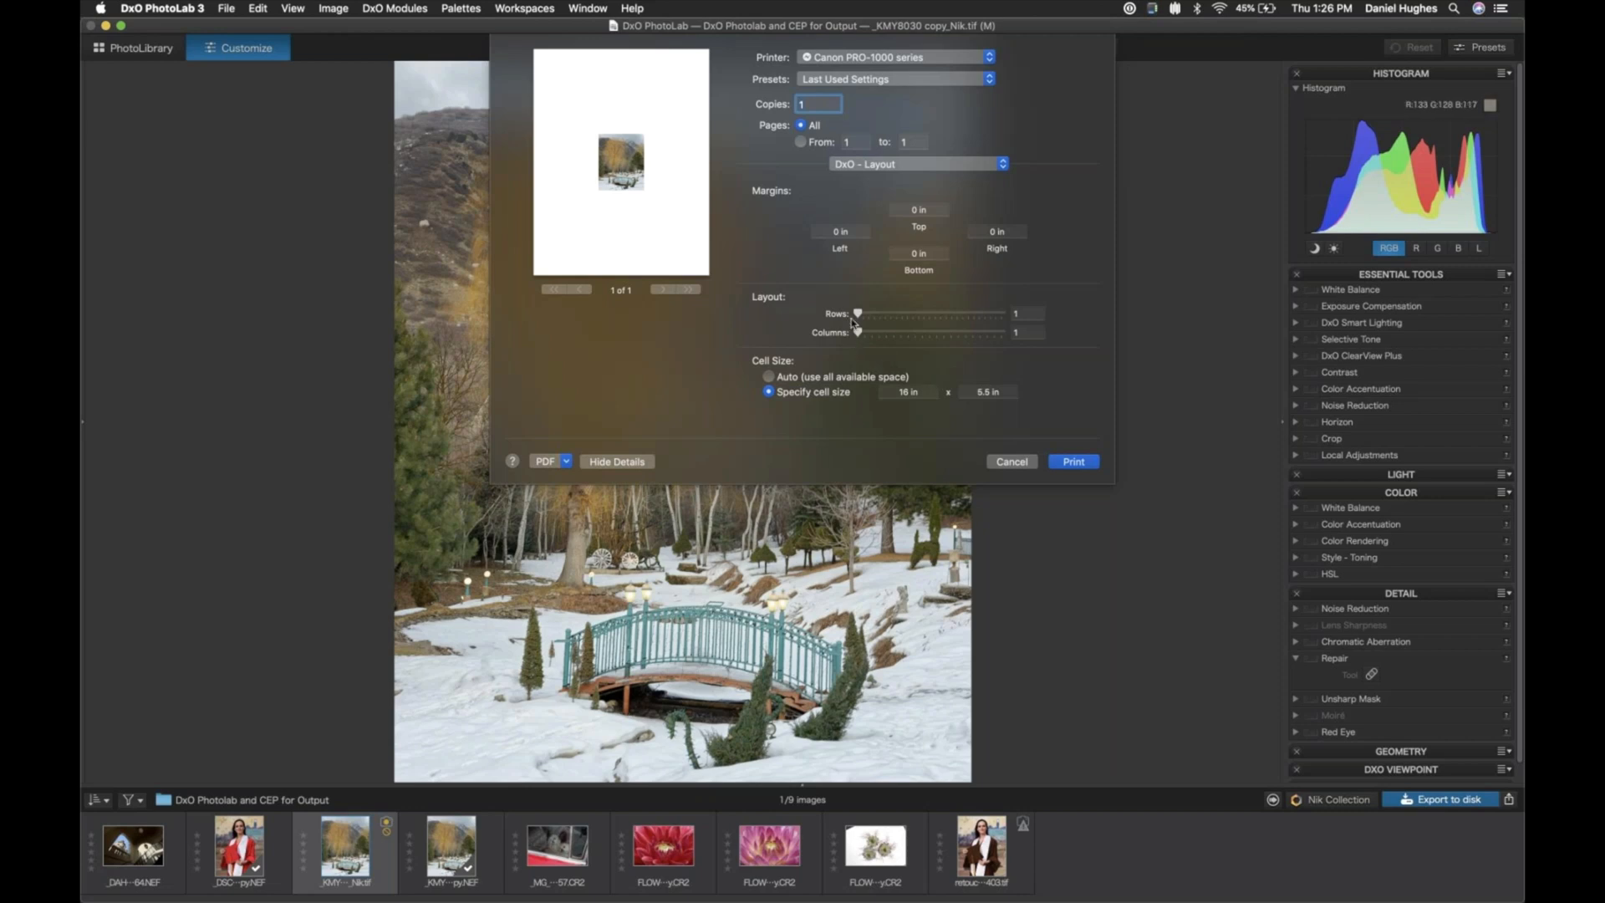
pyautogui.moveTo(857, 315)
pyautogui.mouseDown()
pyautogui.moveTo(872, 315)
pyautogui.moveTo(853, 315)
pyautogui.mouseUp()
# - Try the Auto cell size, and specify a cell size of 16 in wide by 20 in high instead
pyautogui.click(770, 378)
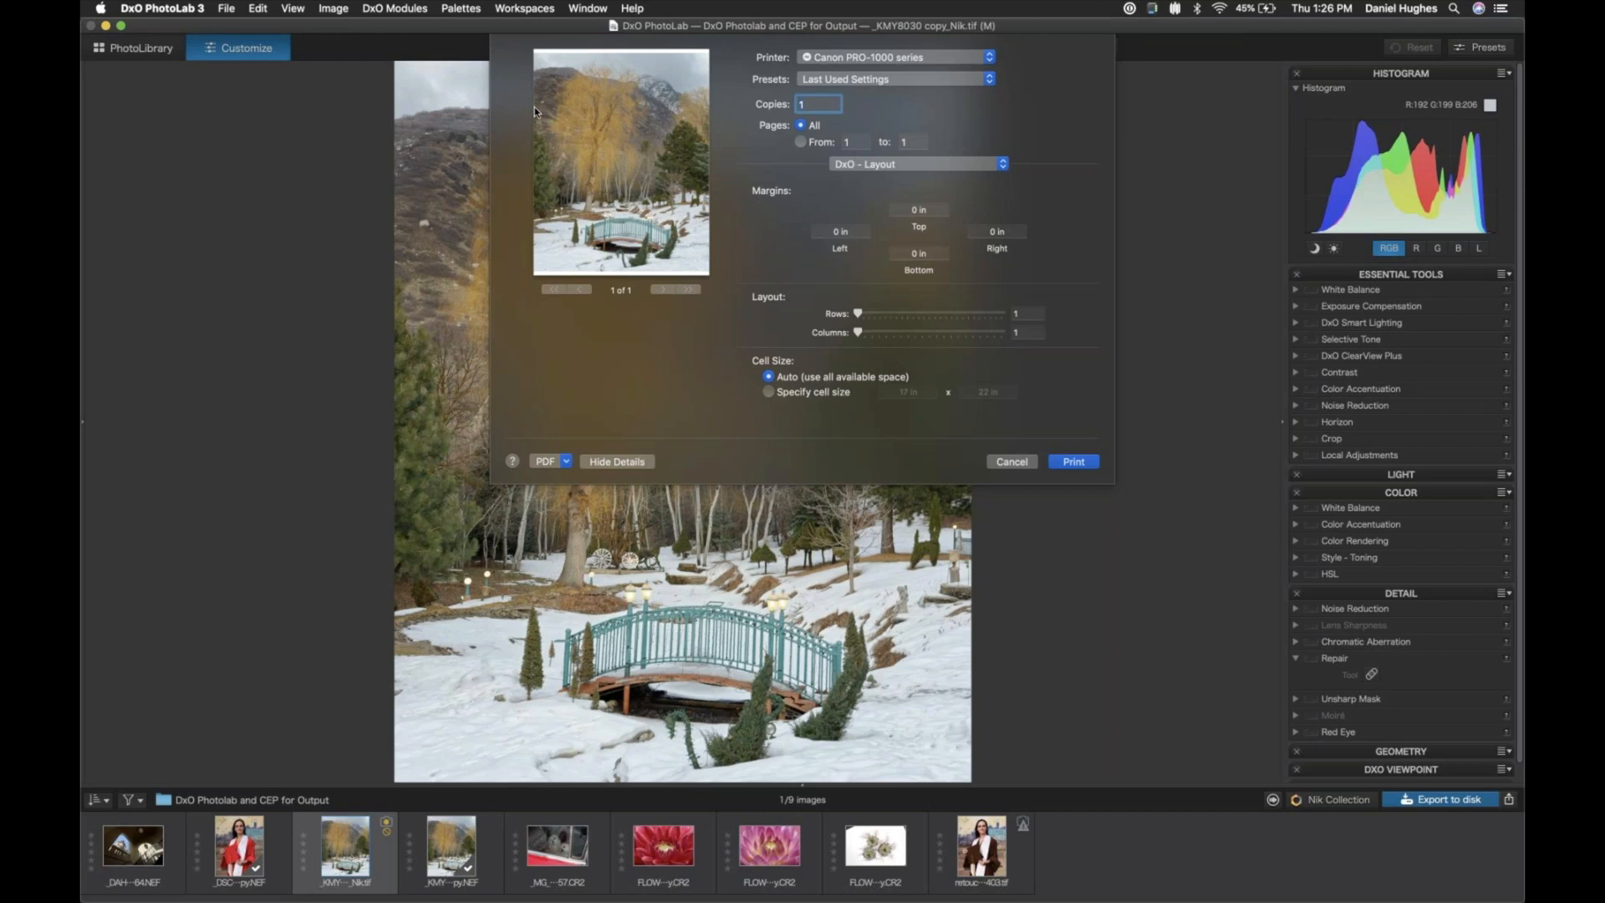
pyautogui.click(769, 392)
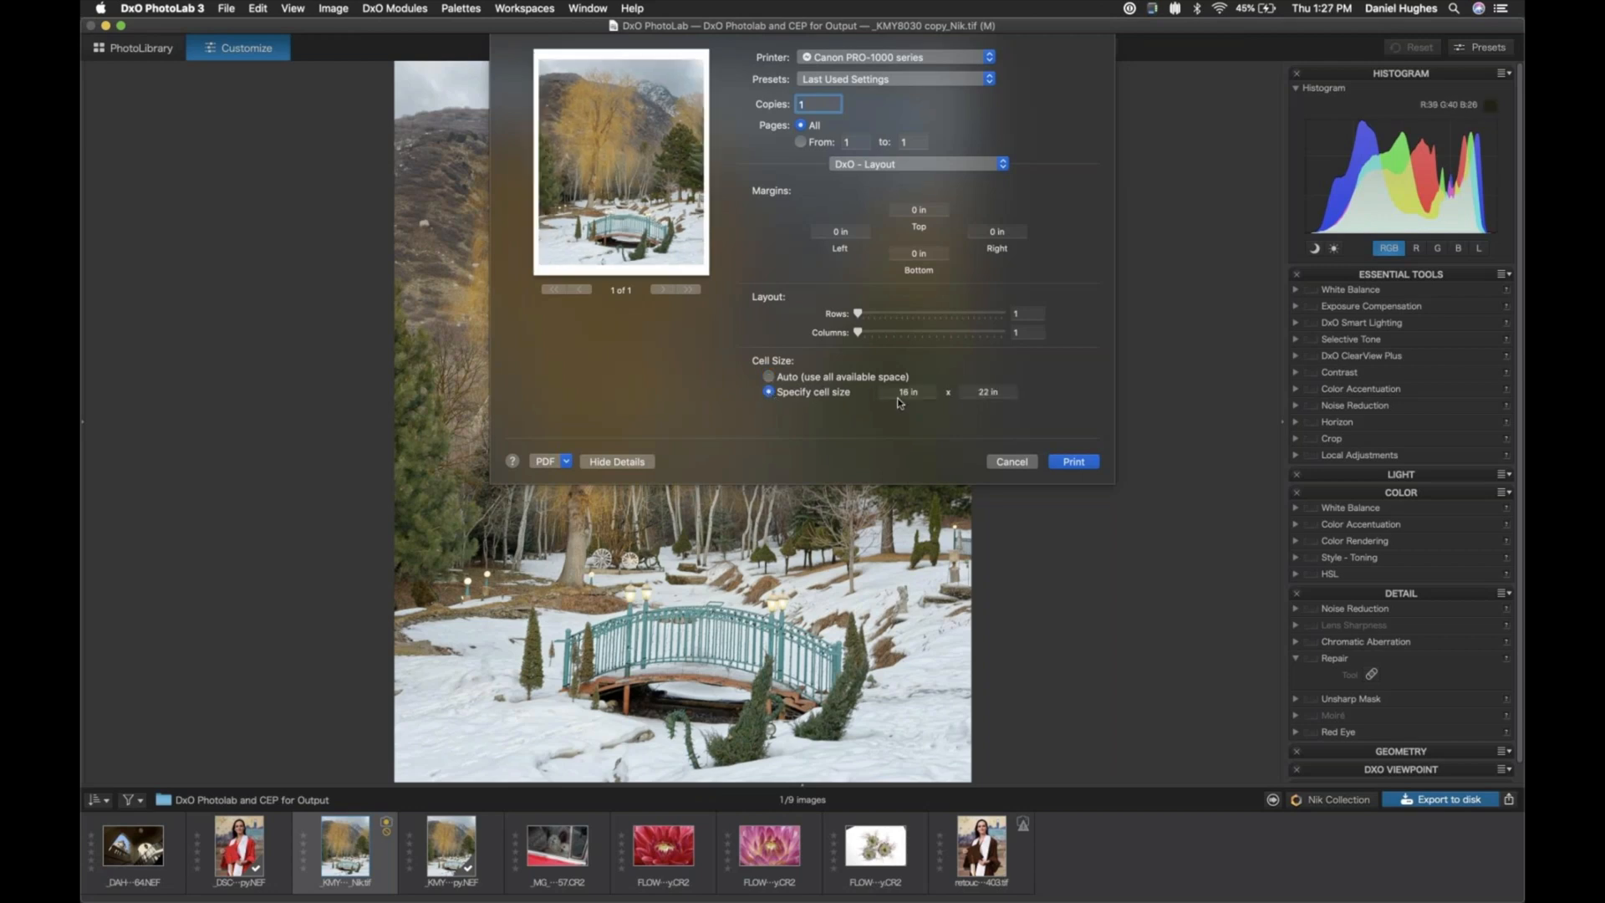
pyautogui.click(986, 393)
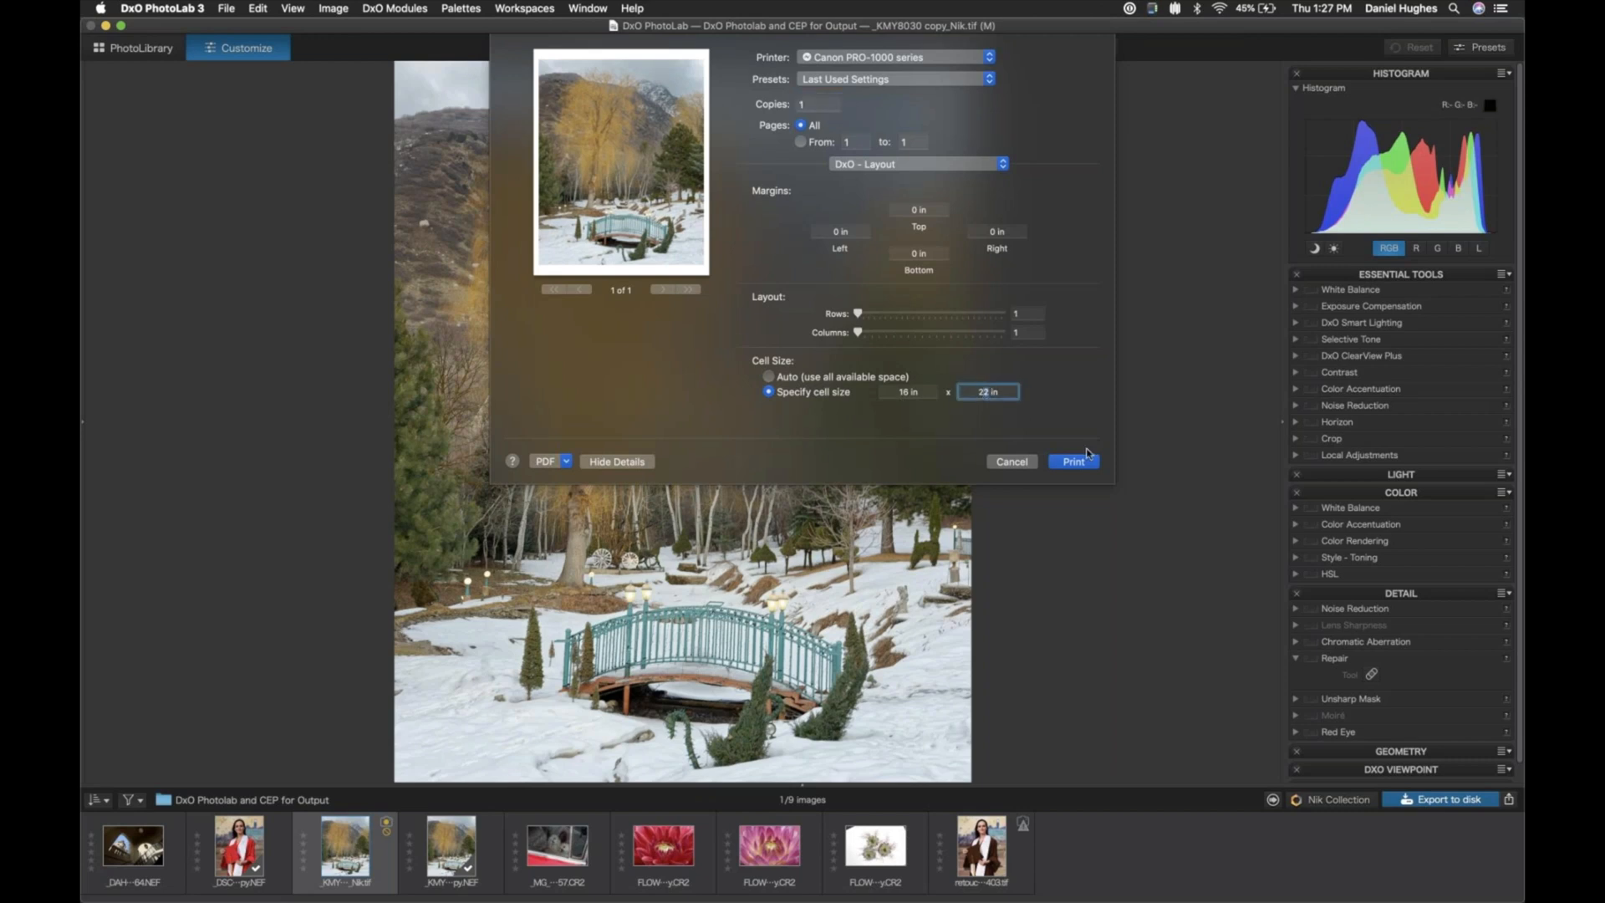
pyautogui.write('0')
pyautogui.click(904, 391)
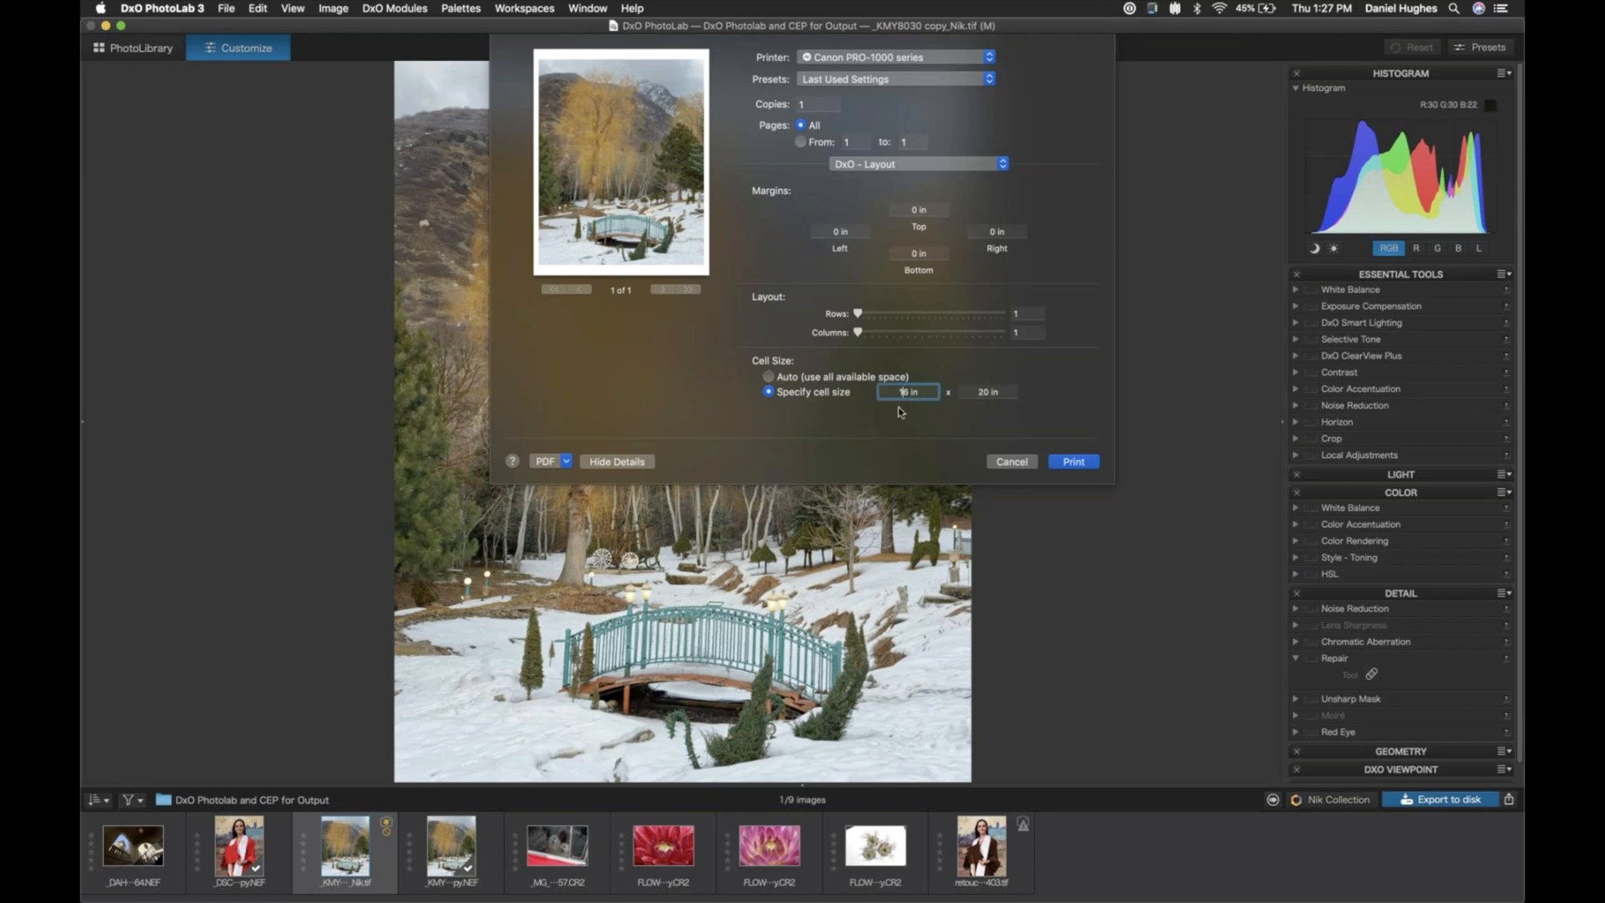
# - In the DxO - Sharpness print settings, set the sharpness to 0
pyautogui.click(905, 166)
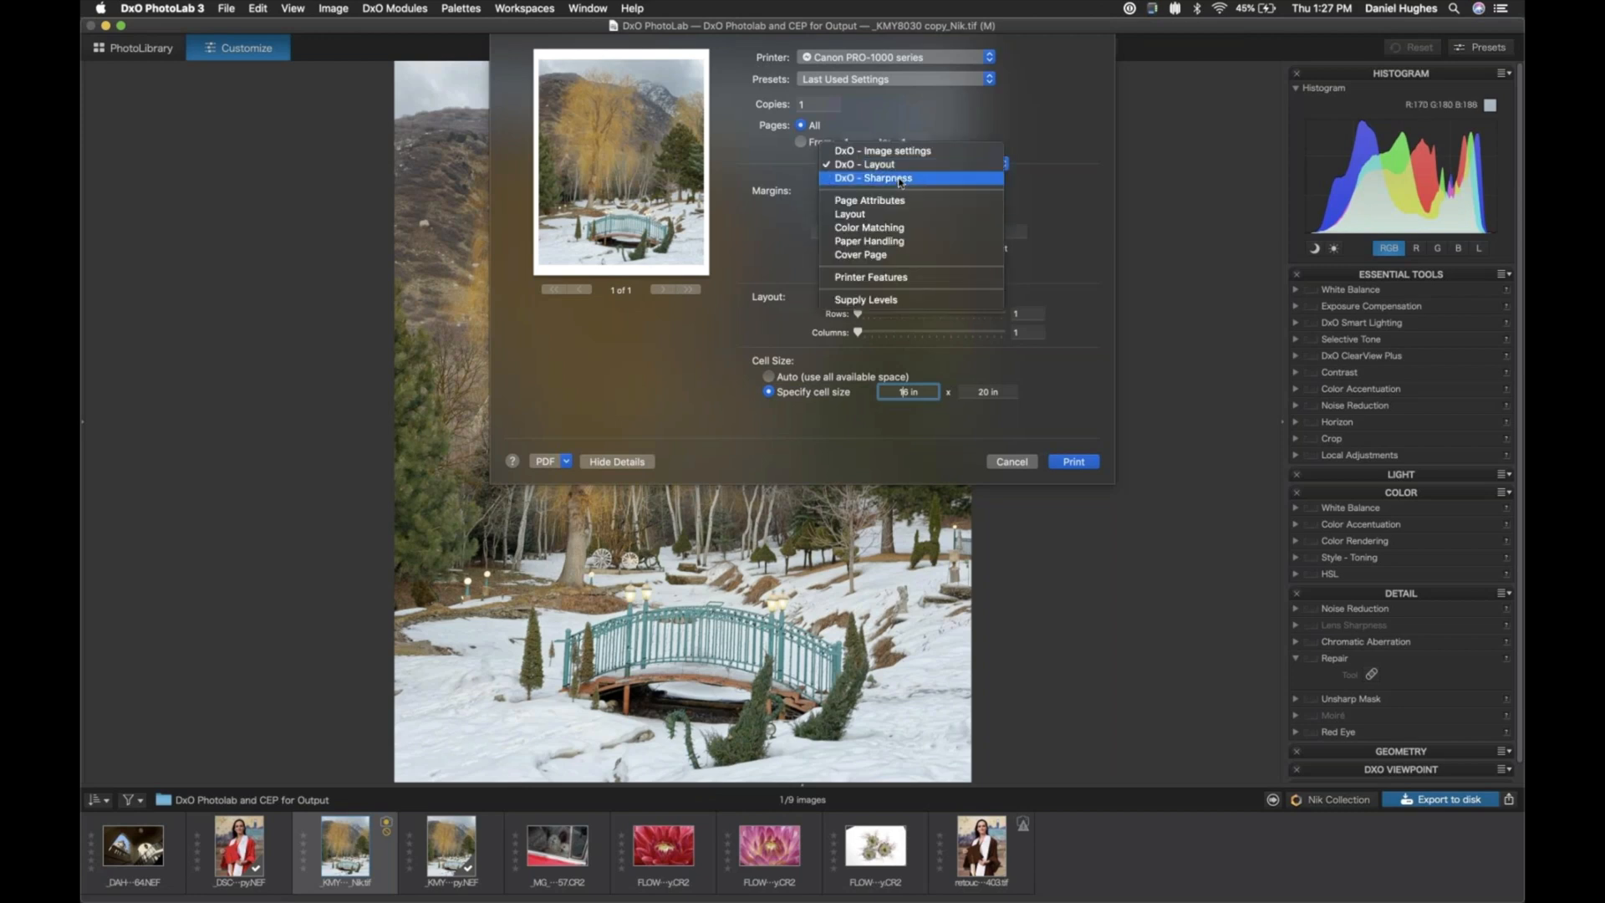
pyautogui.click(900, 178)
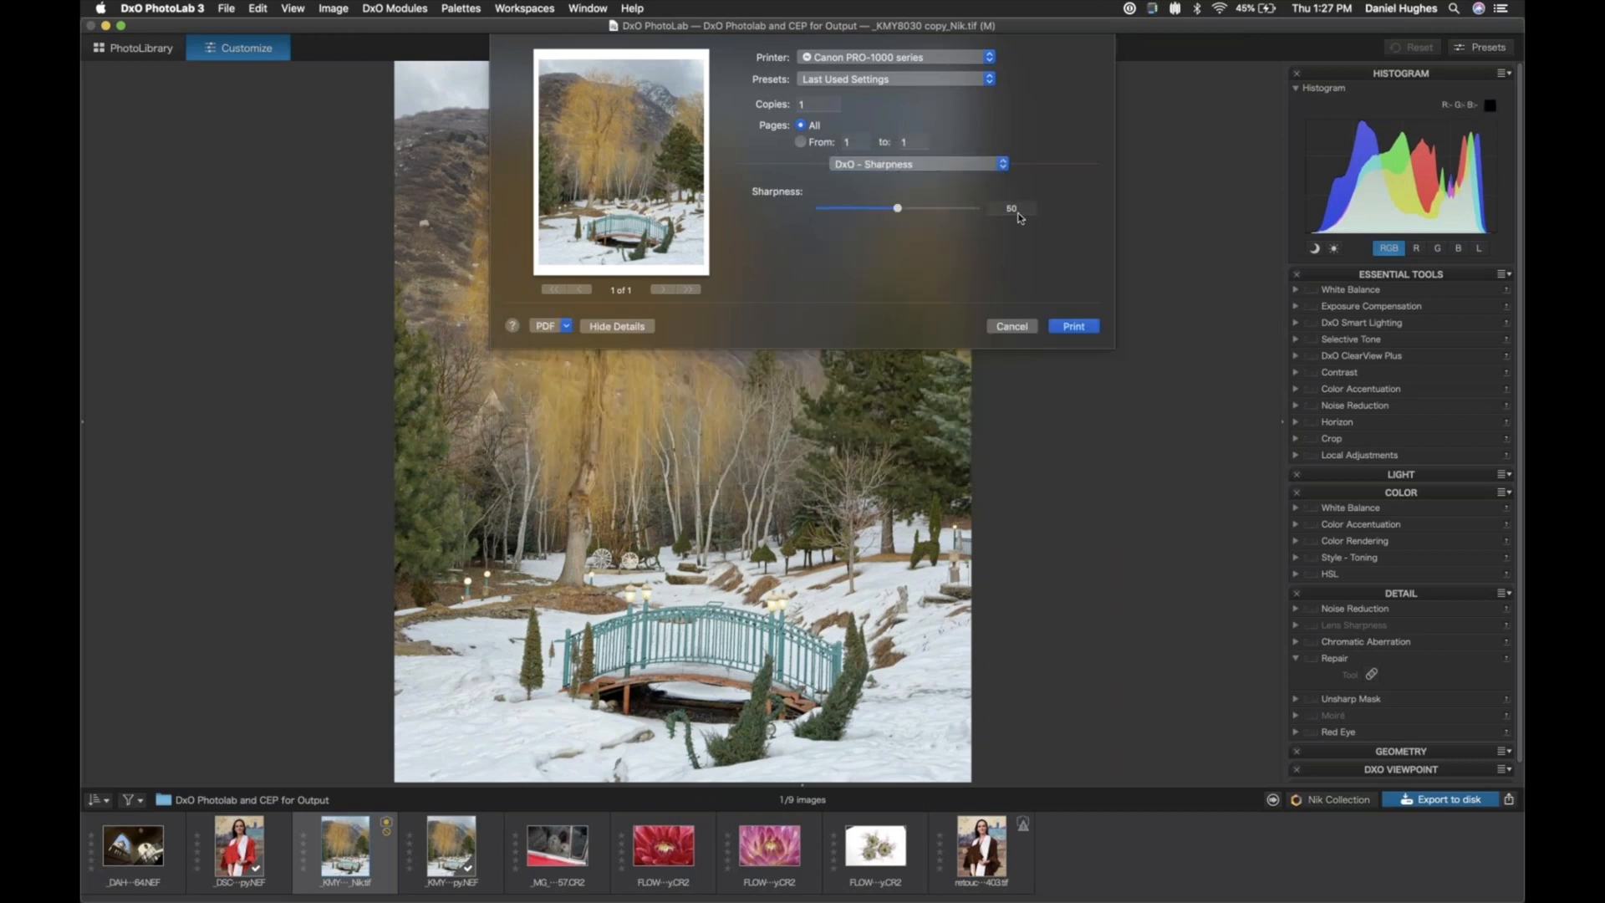
pyautogui.click(985, 208)
pyautogui.write('0')
pyautogui.moveTo(899, 208); pyautogui.dragTo(768, 197)
# - In the Color Matching print settings, choose Canon Color Matching instead of ColorSync
pyautogui.click(920, 168)
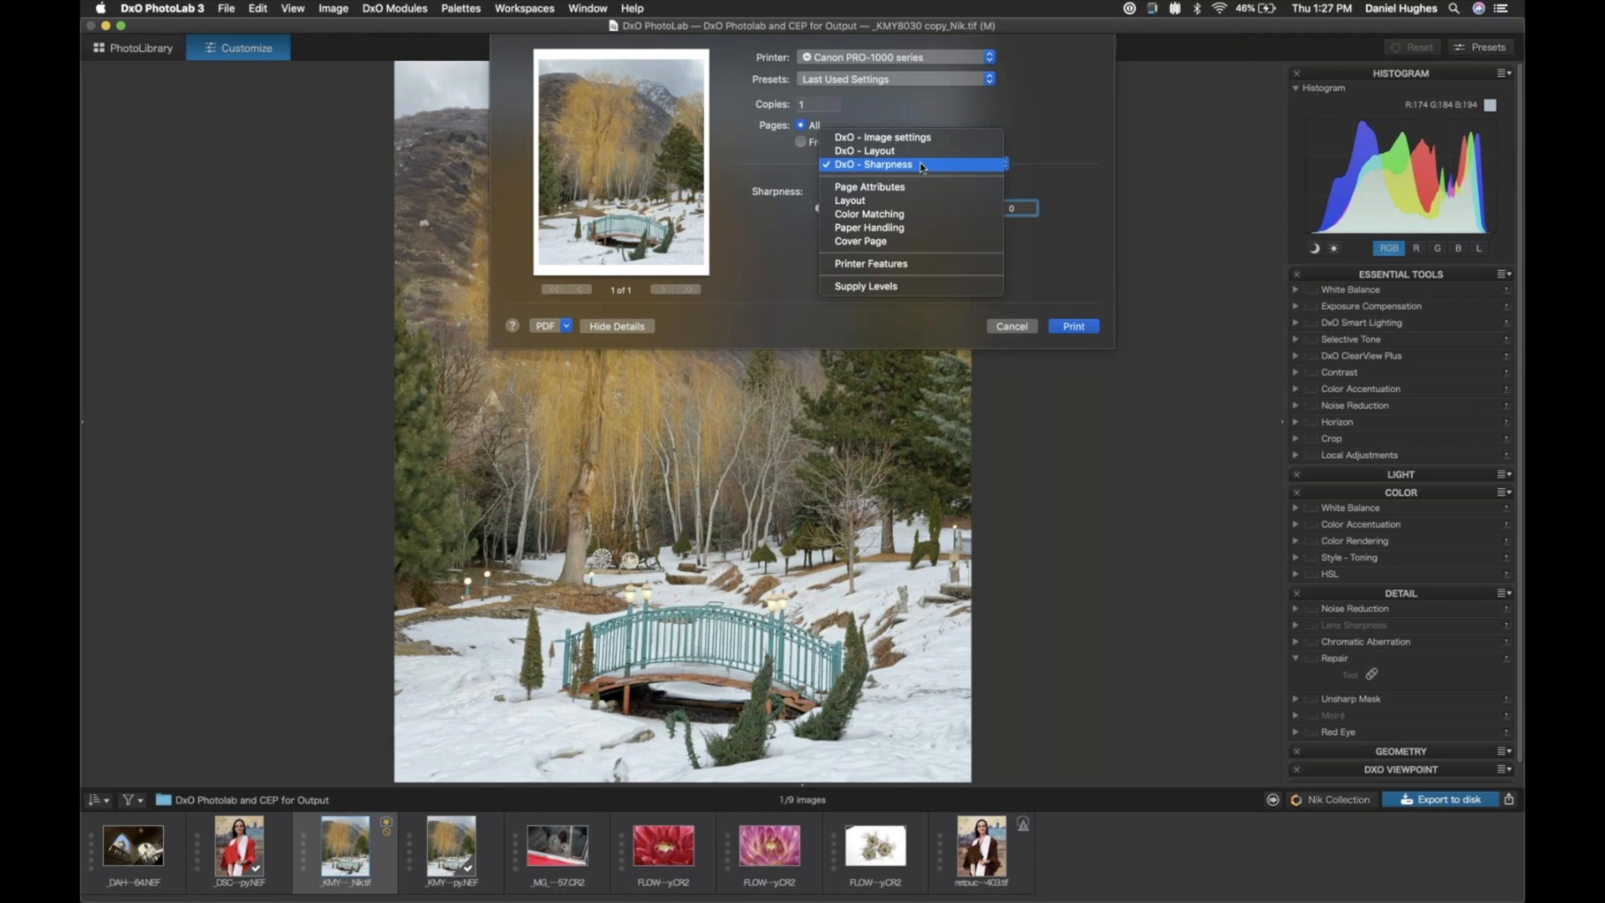
pyautogui.click(884, 215)
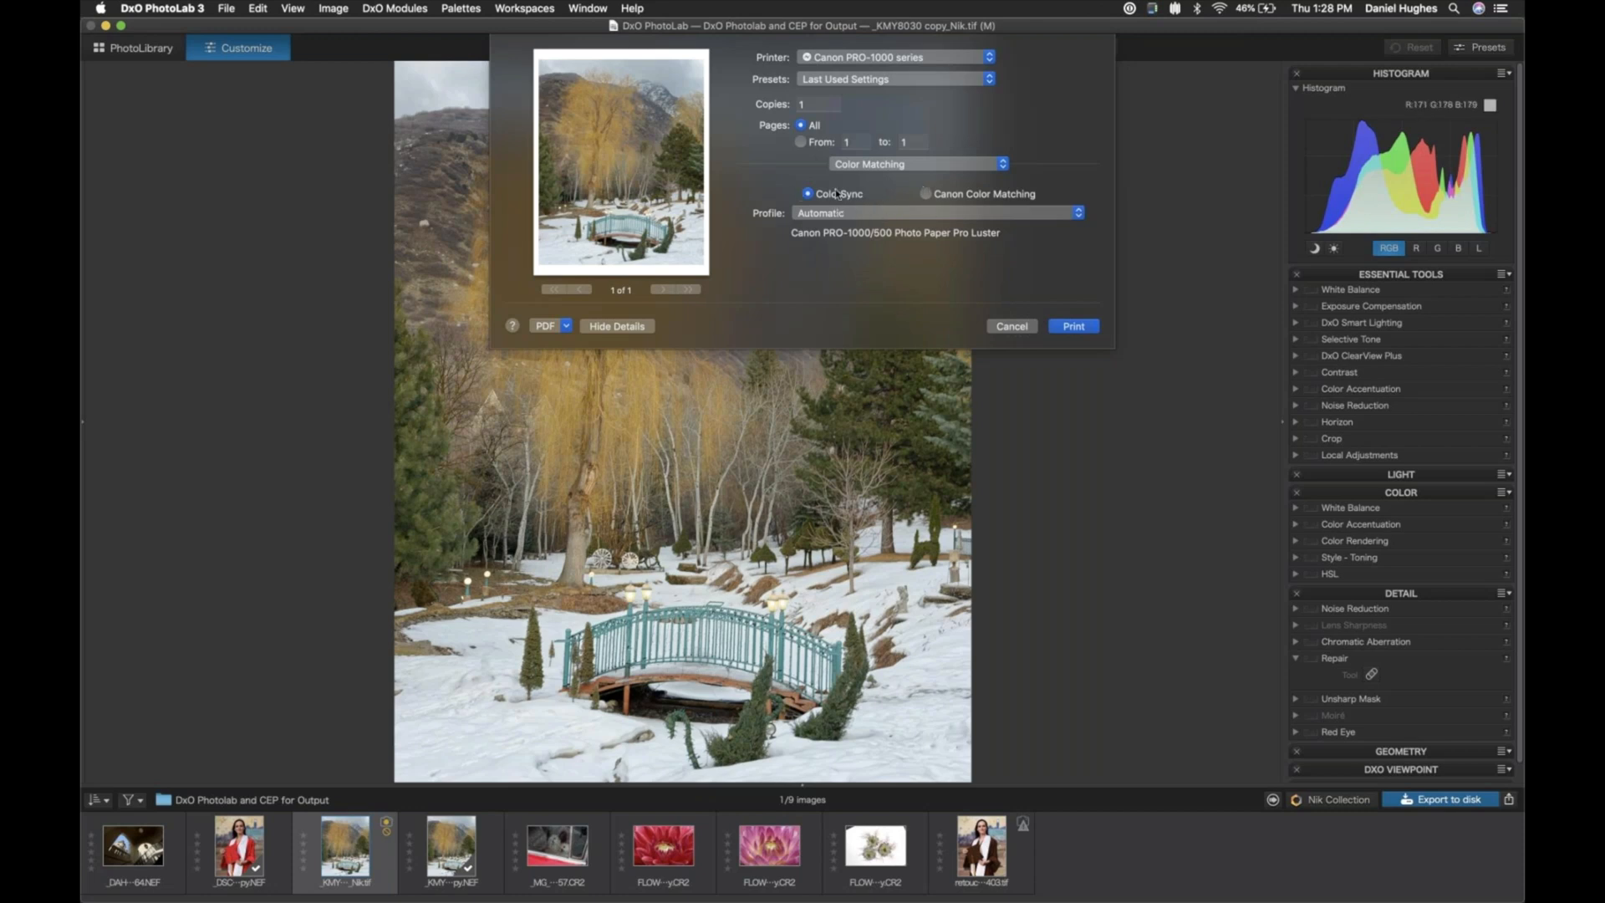
pyautogui.click(926, 196)
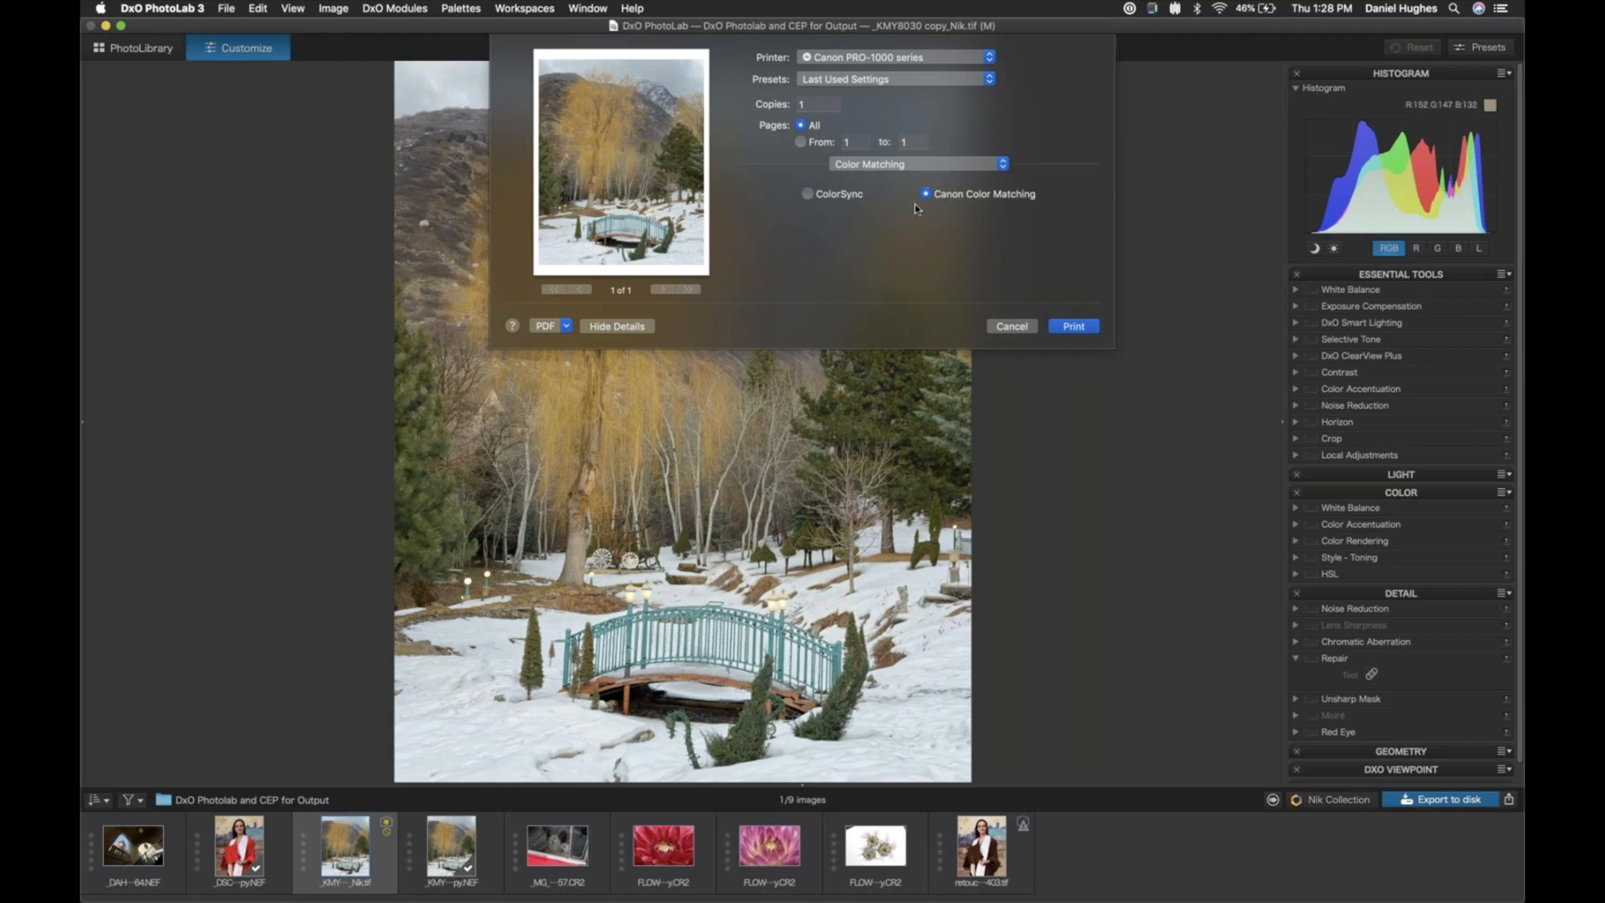
# - Return the Color Matching print settings to ColorSync, browse the available printer profiles, and keep the Automatic profile
pyautogui.click(808, 194)
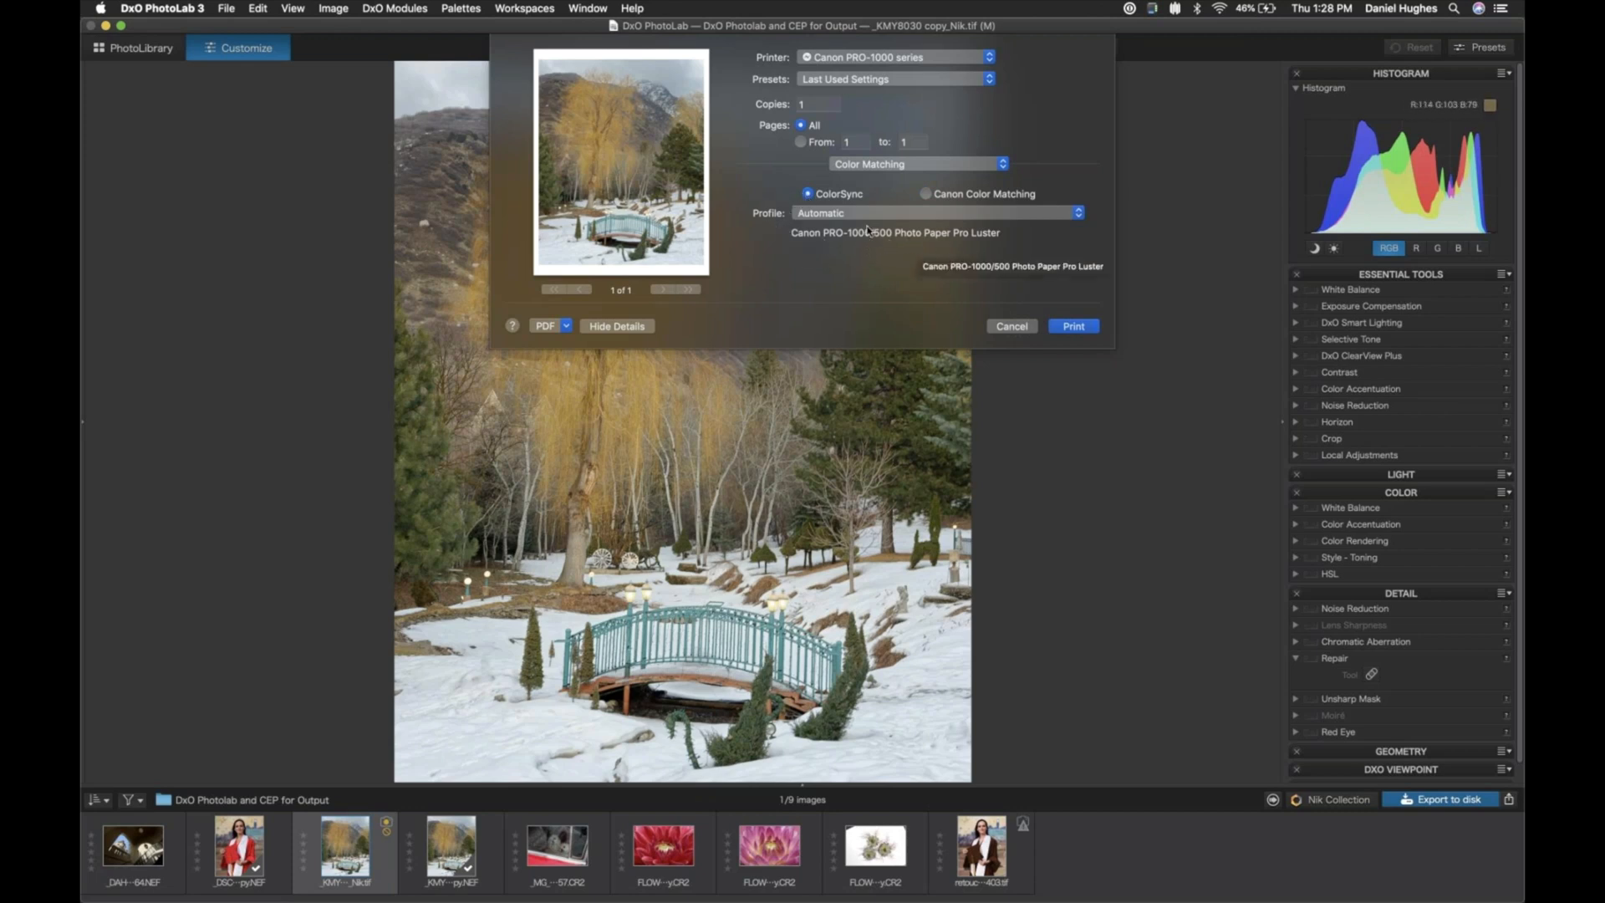
pyautogui.click(1030, 214)
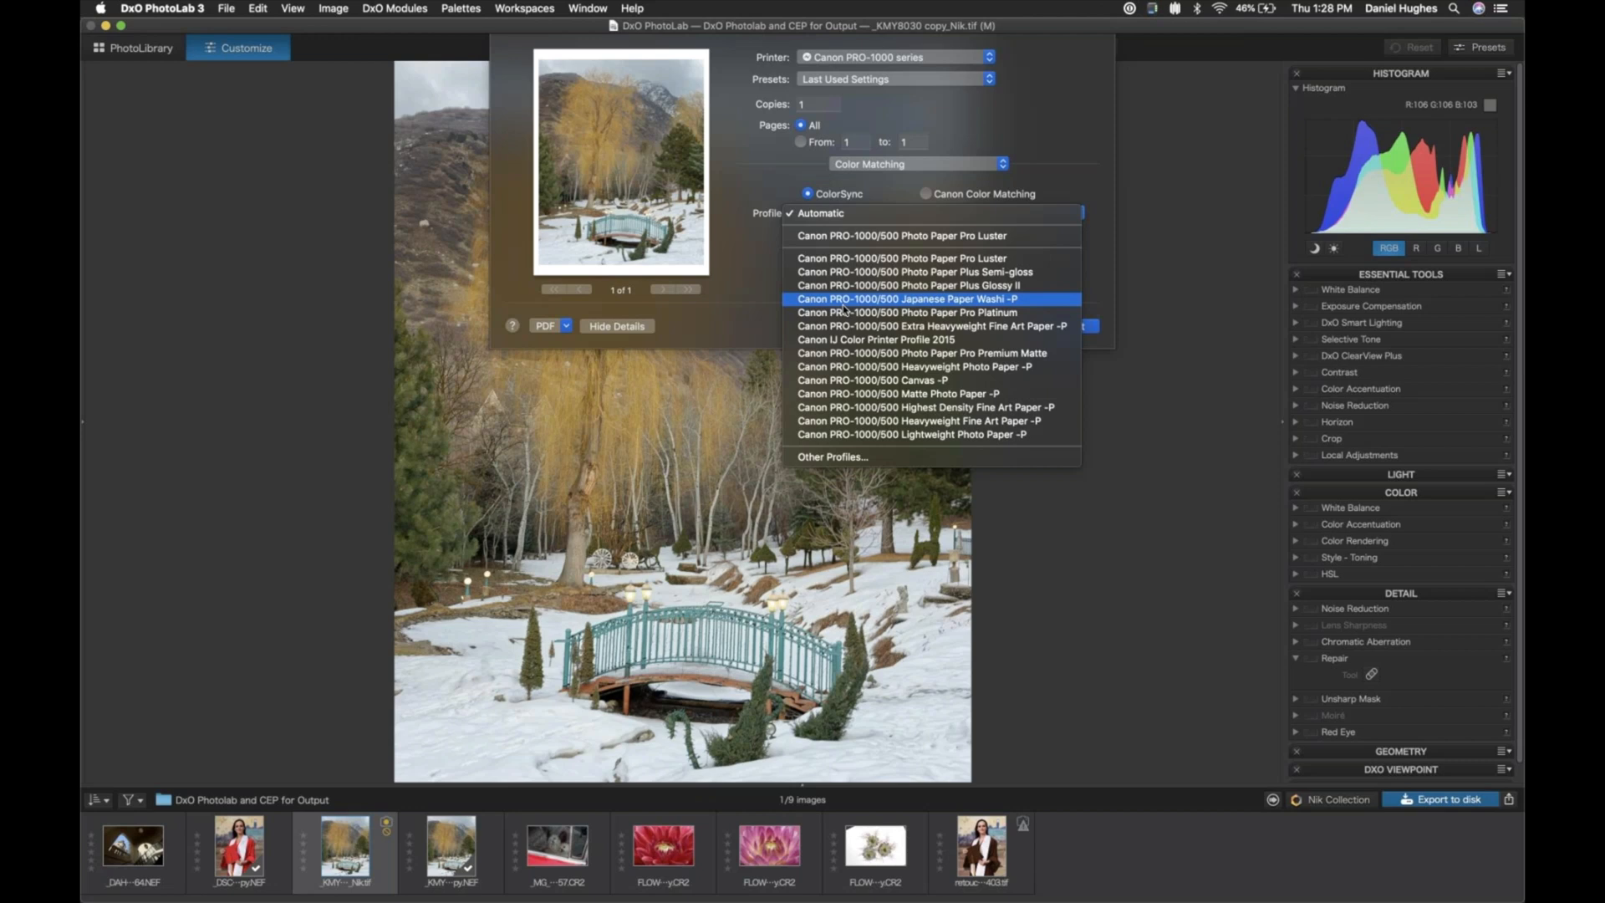
pyautogui.click(827, 216)
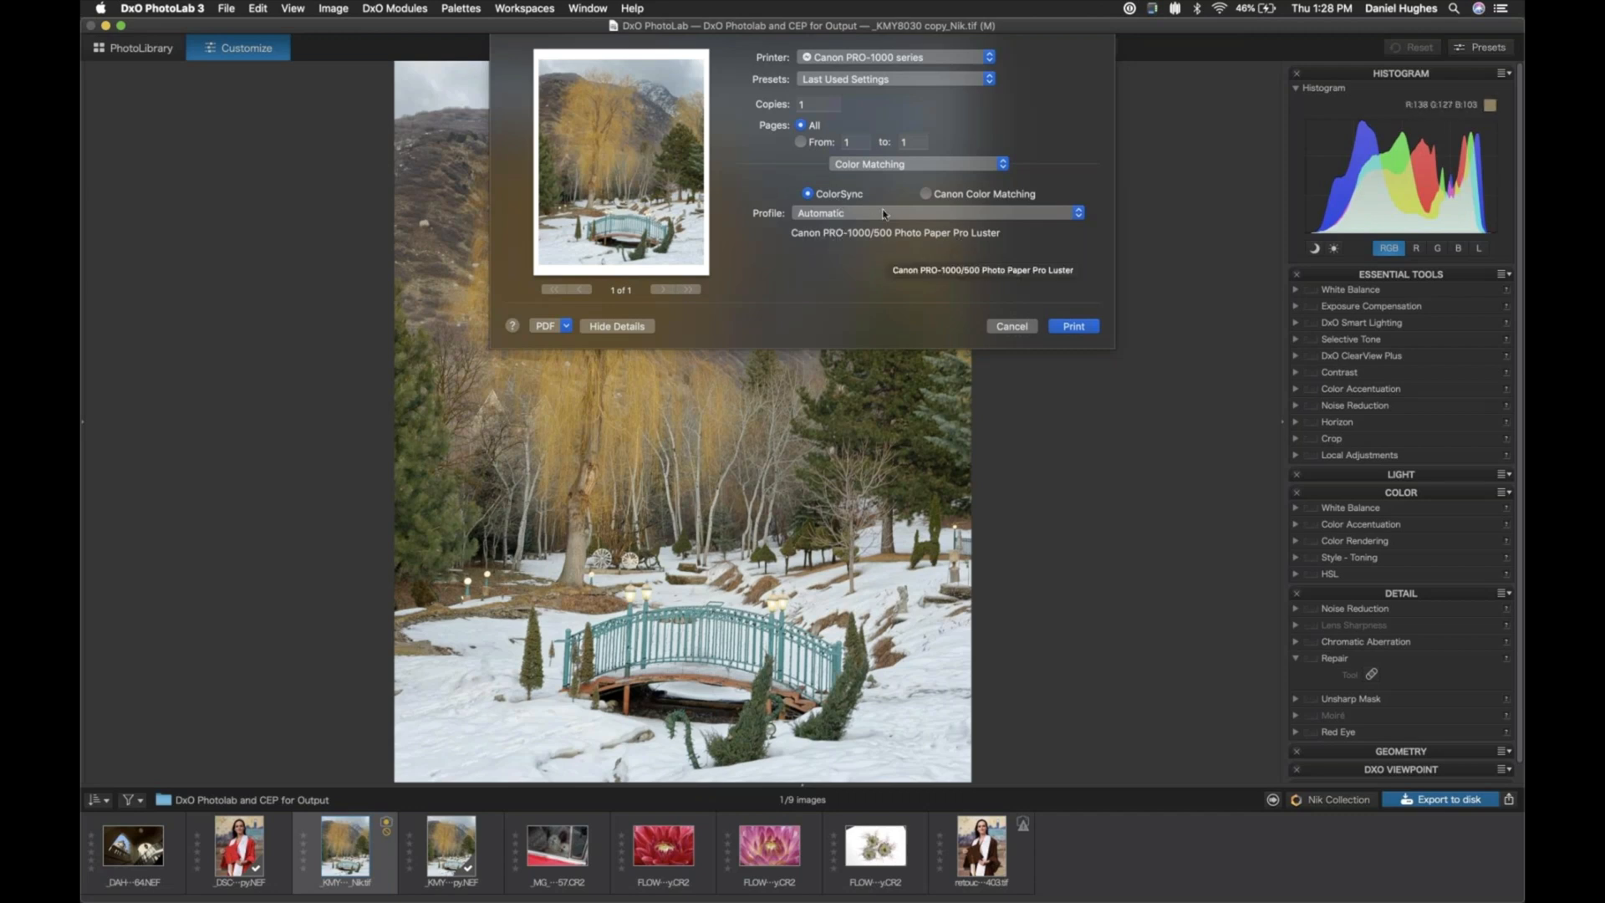
# - In the Printer Features settings, set the output resolution to 1200 x 1200 dpi, and close the print dialog without printing
pyautogui.click(908, 164)
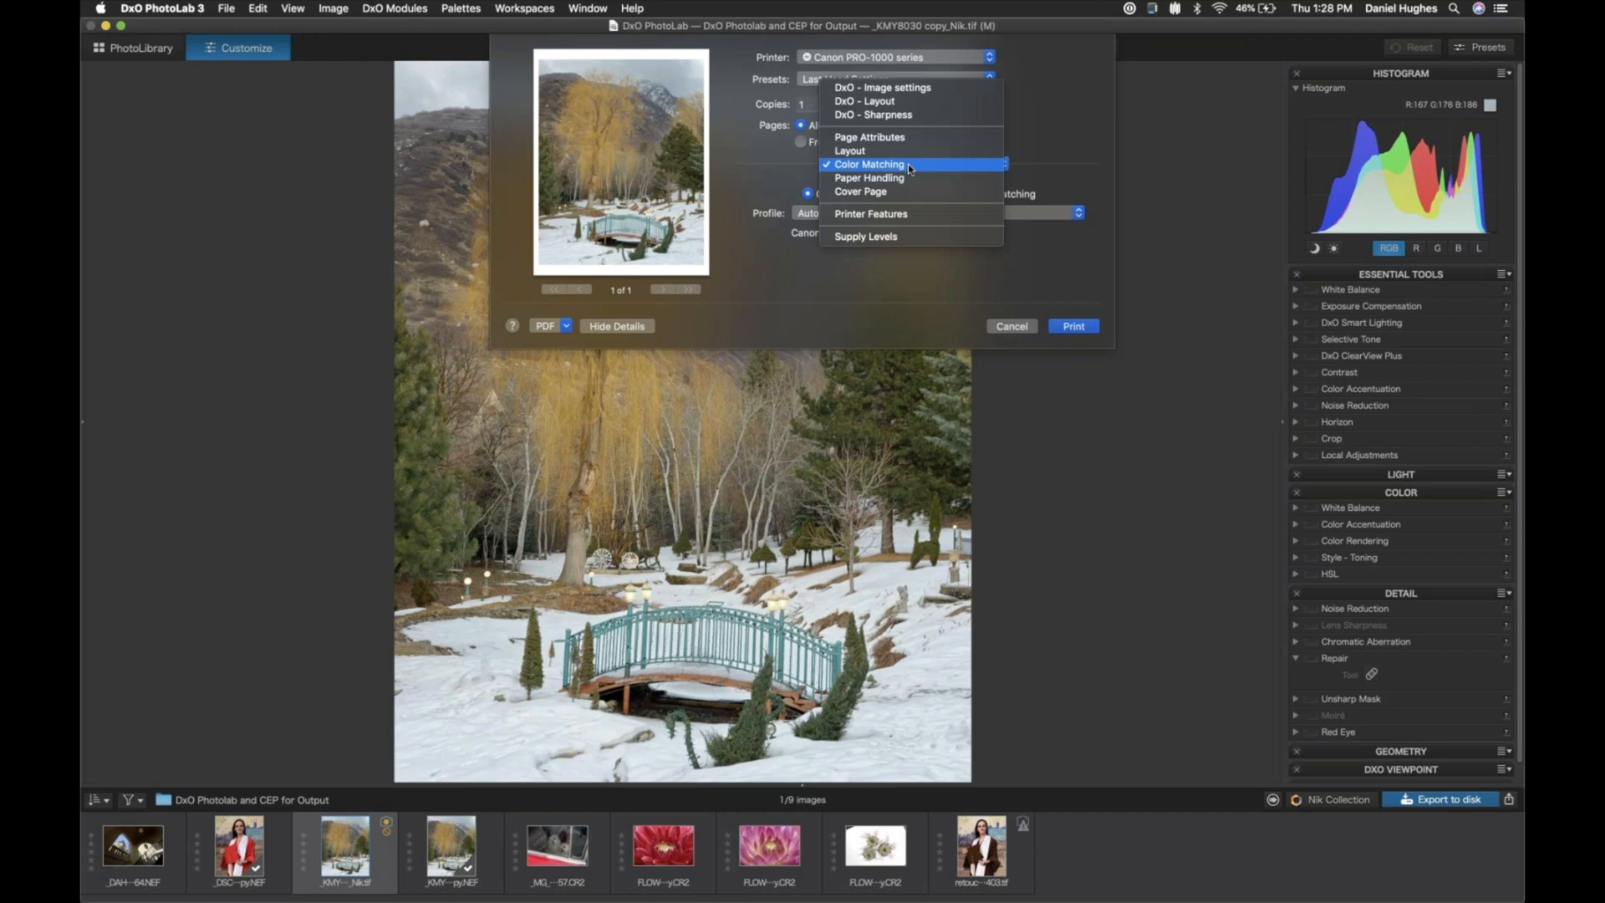
pyautogui.click(886, 221)
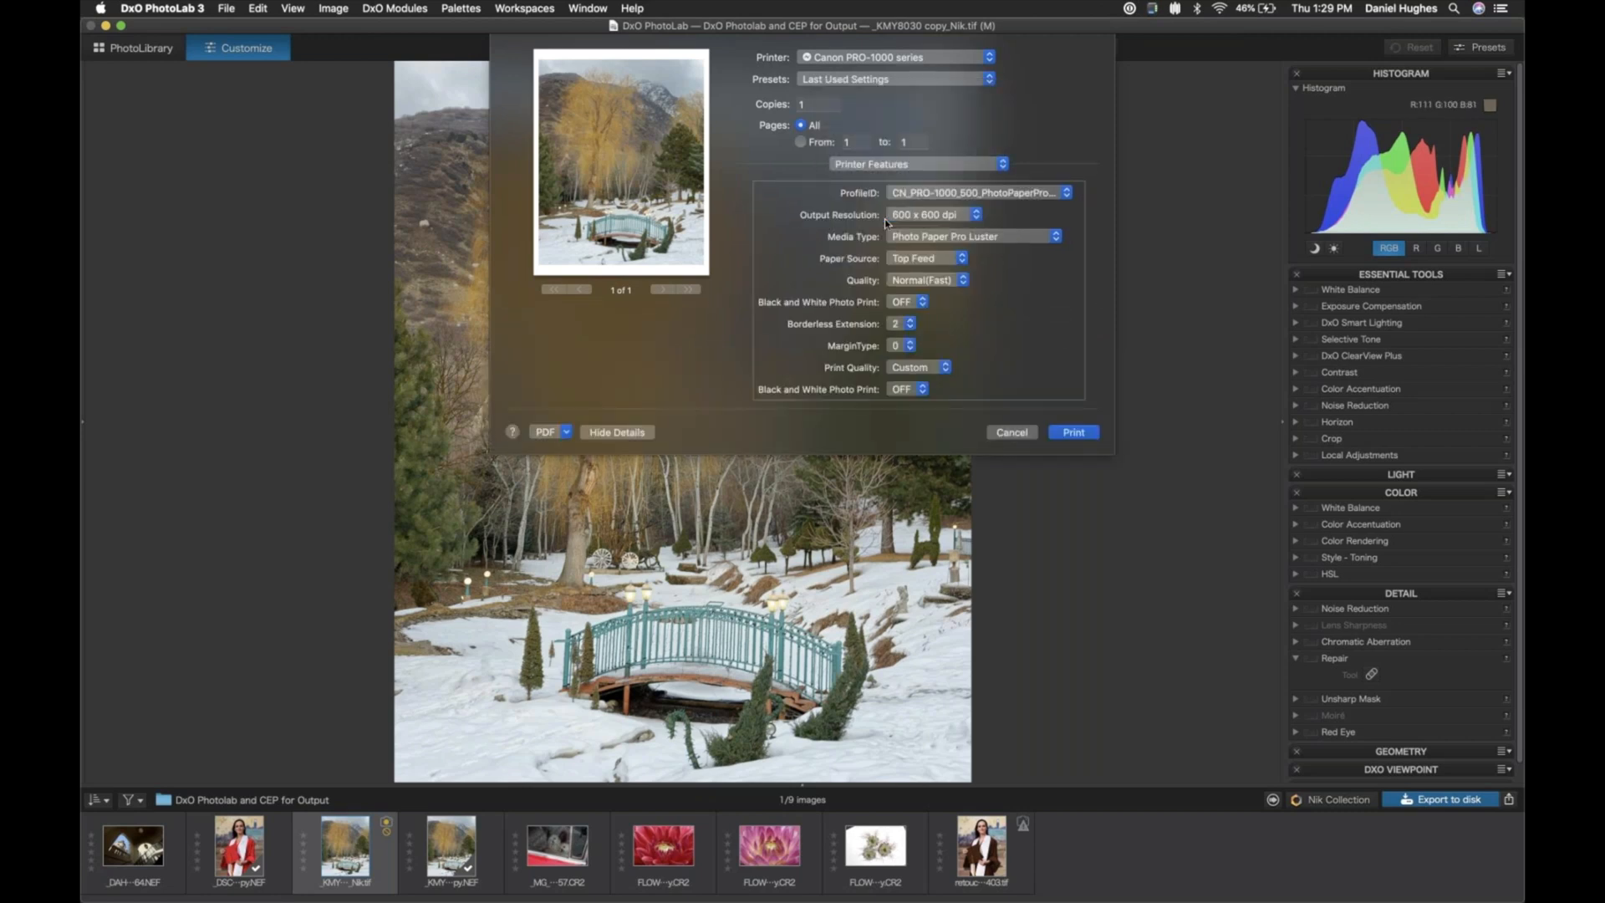
pyautogui.click(977, 215)
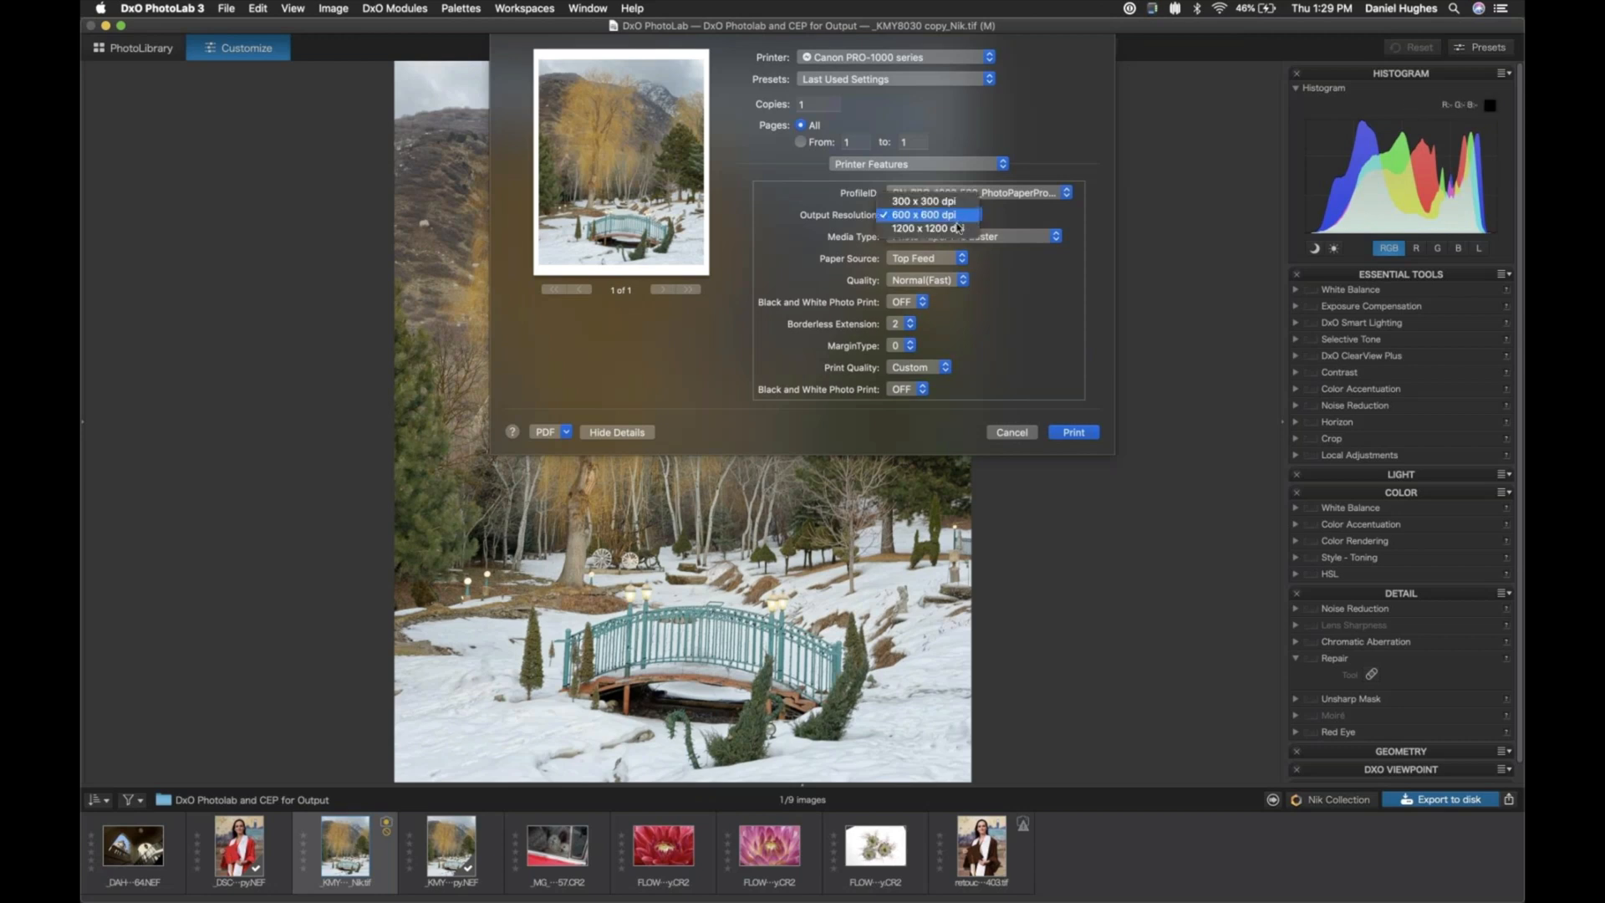
pyautogui.click(957, 228)
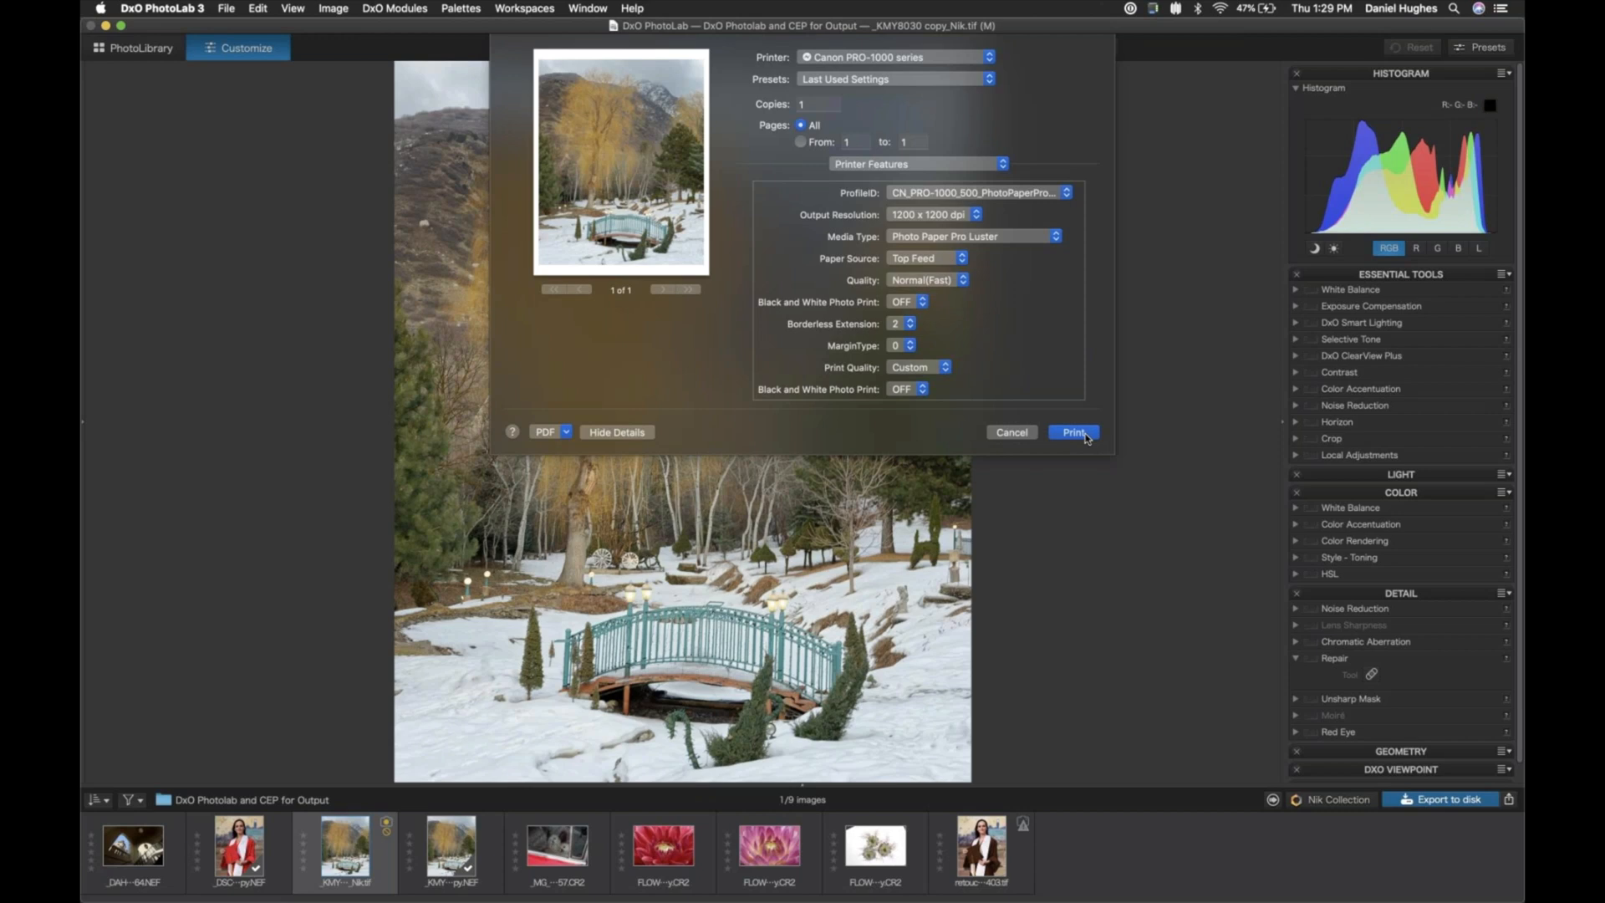
pyautogui.click(1016, 435)
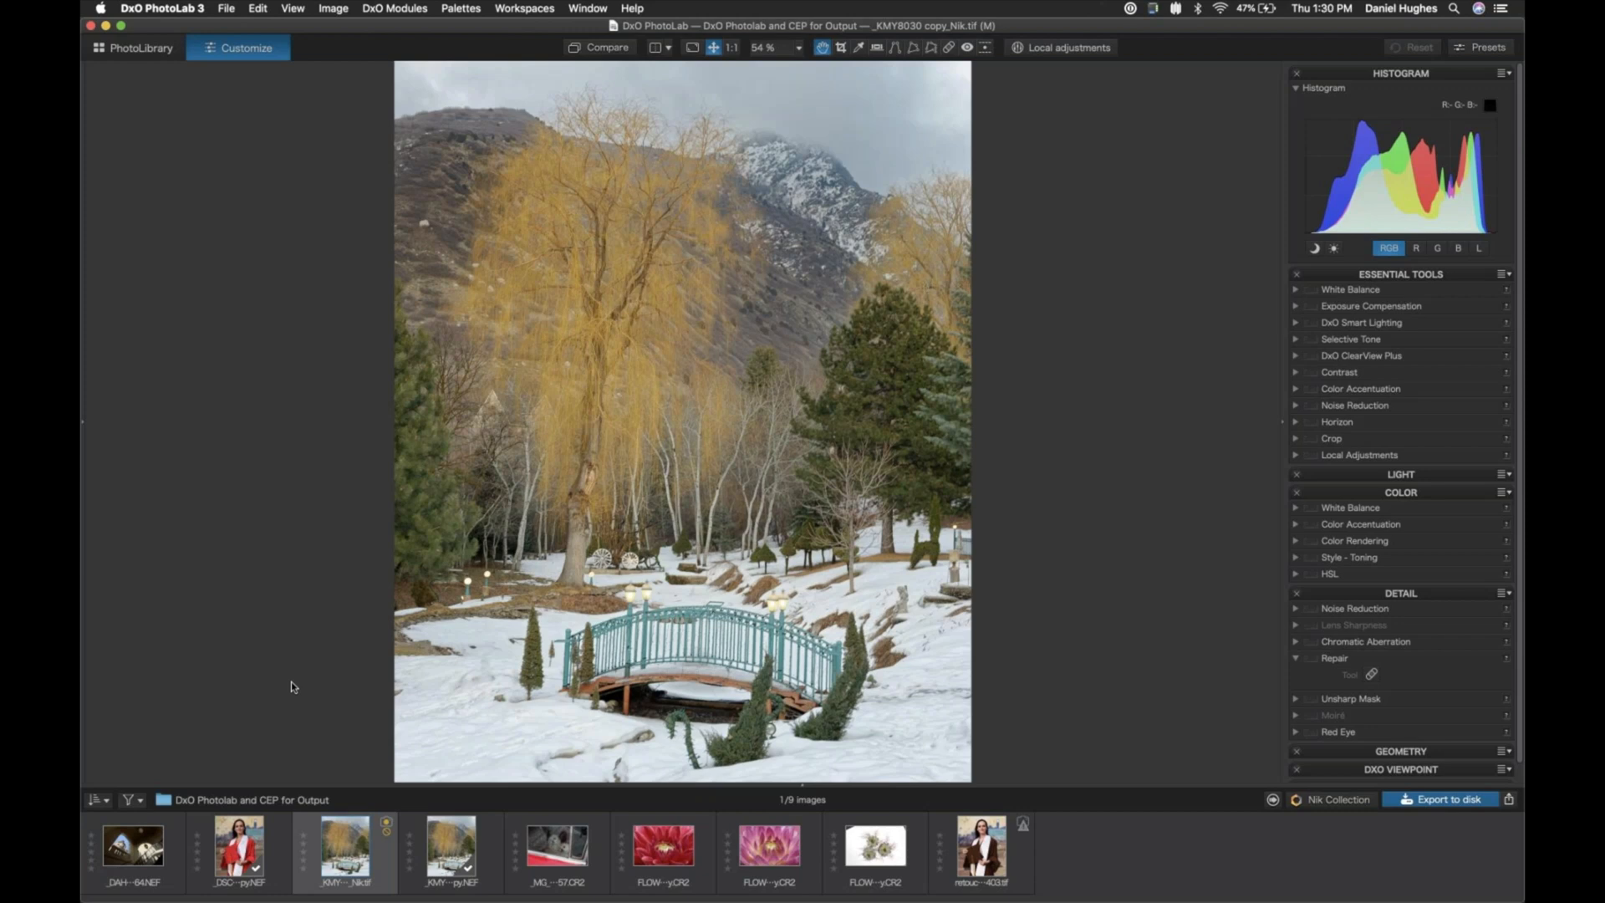
# - View the photo of the three white flowers and return to the winter bridge photo _KMY8030 copy_Nik.tif
pyautogui.click(861, 842)
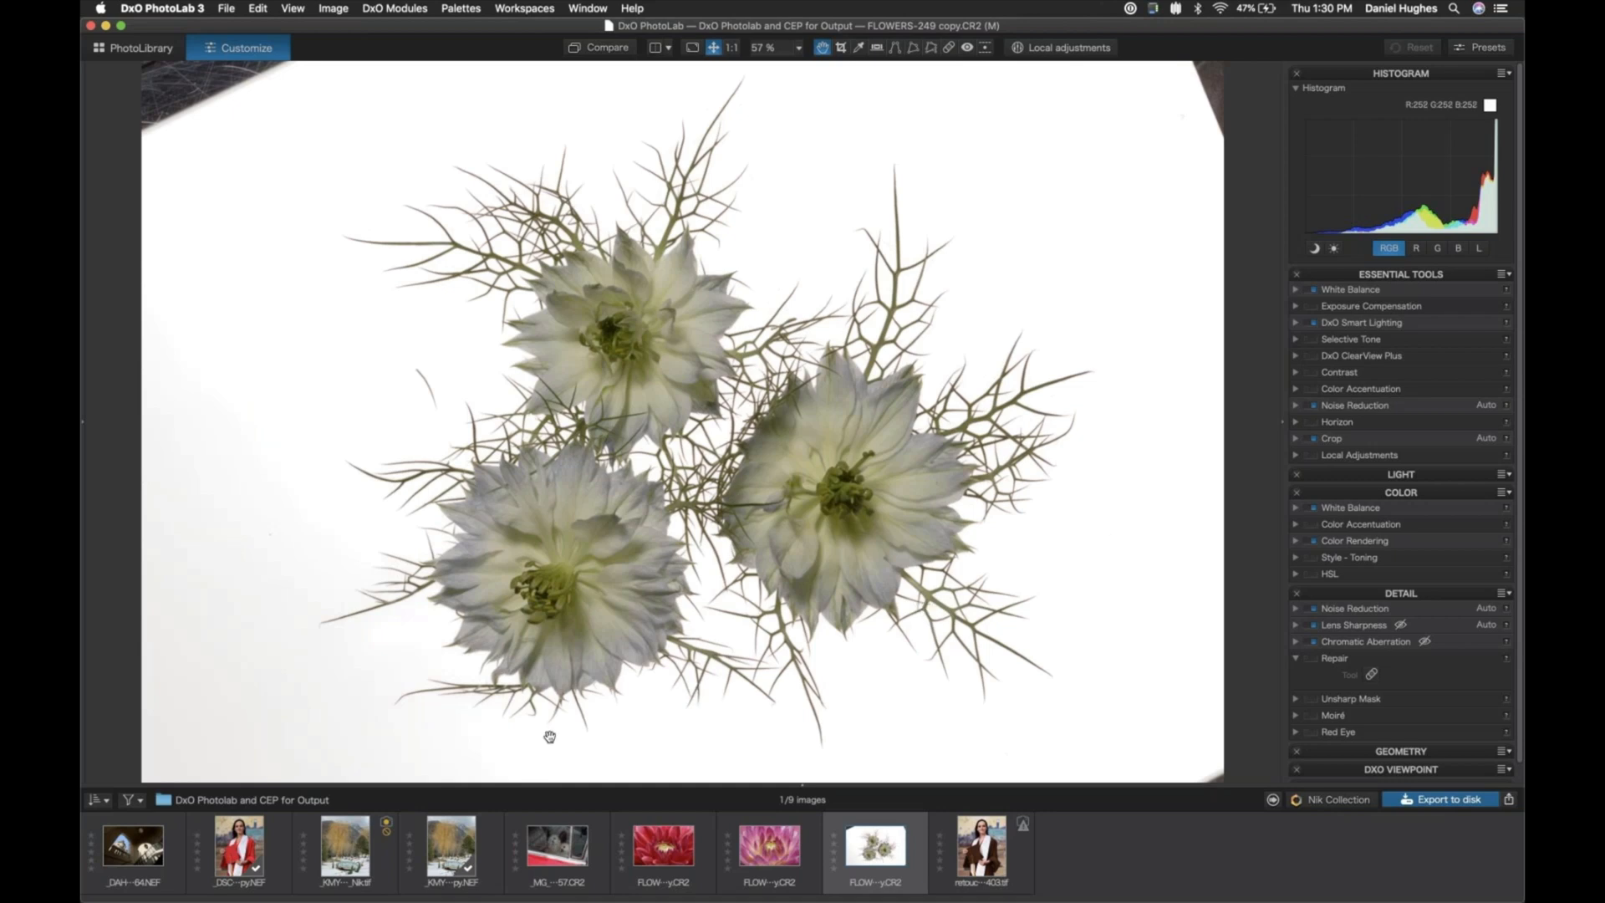
pyautogui.click(337, 840)
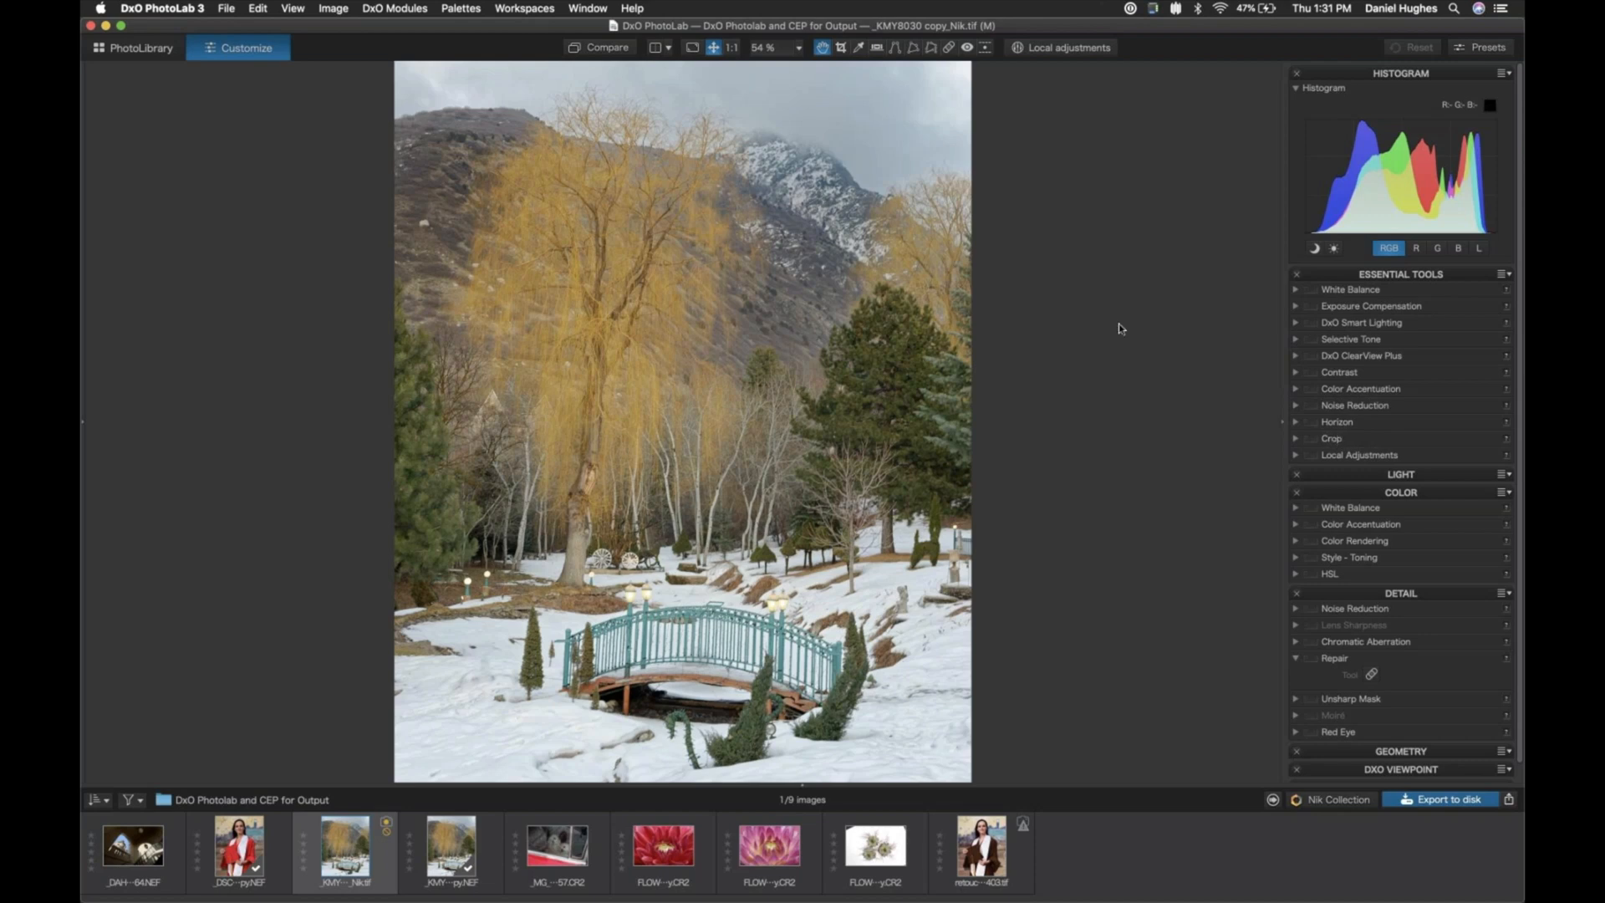
# - Reopen the bridge photo's print settings, try the Auto cell size in DxO - Layout, and close the dialog without printing
pyautogui.click(226, 8)
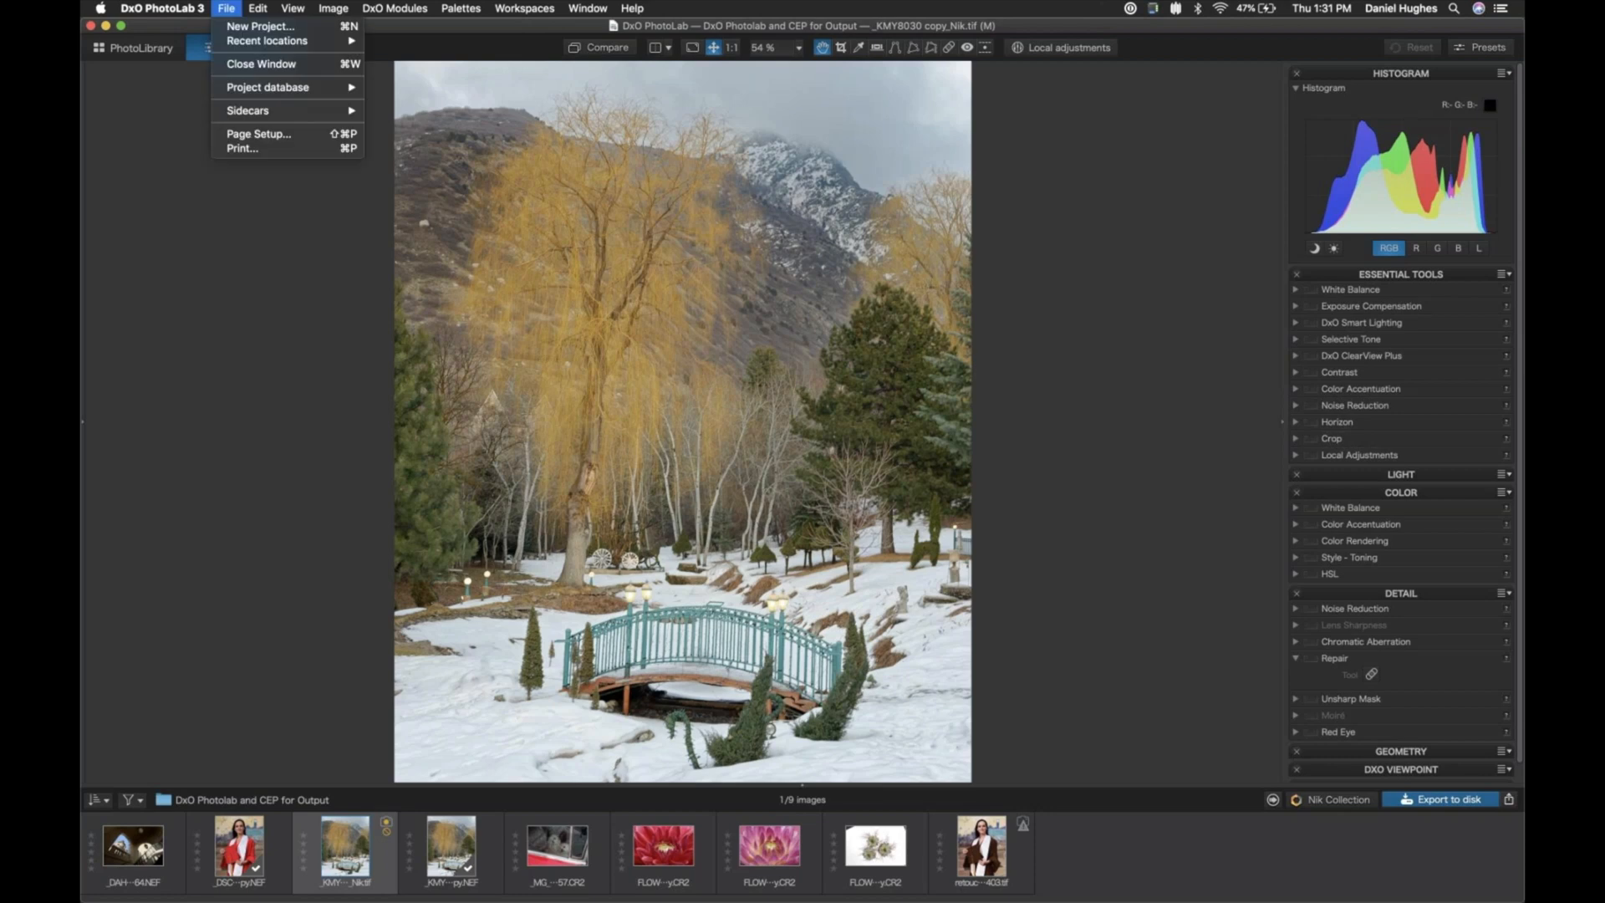
pyautogui.click(250, 148)
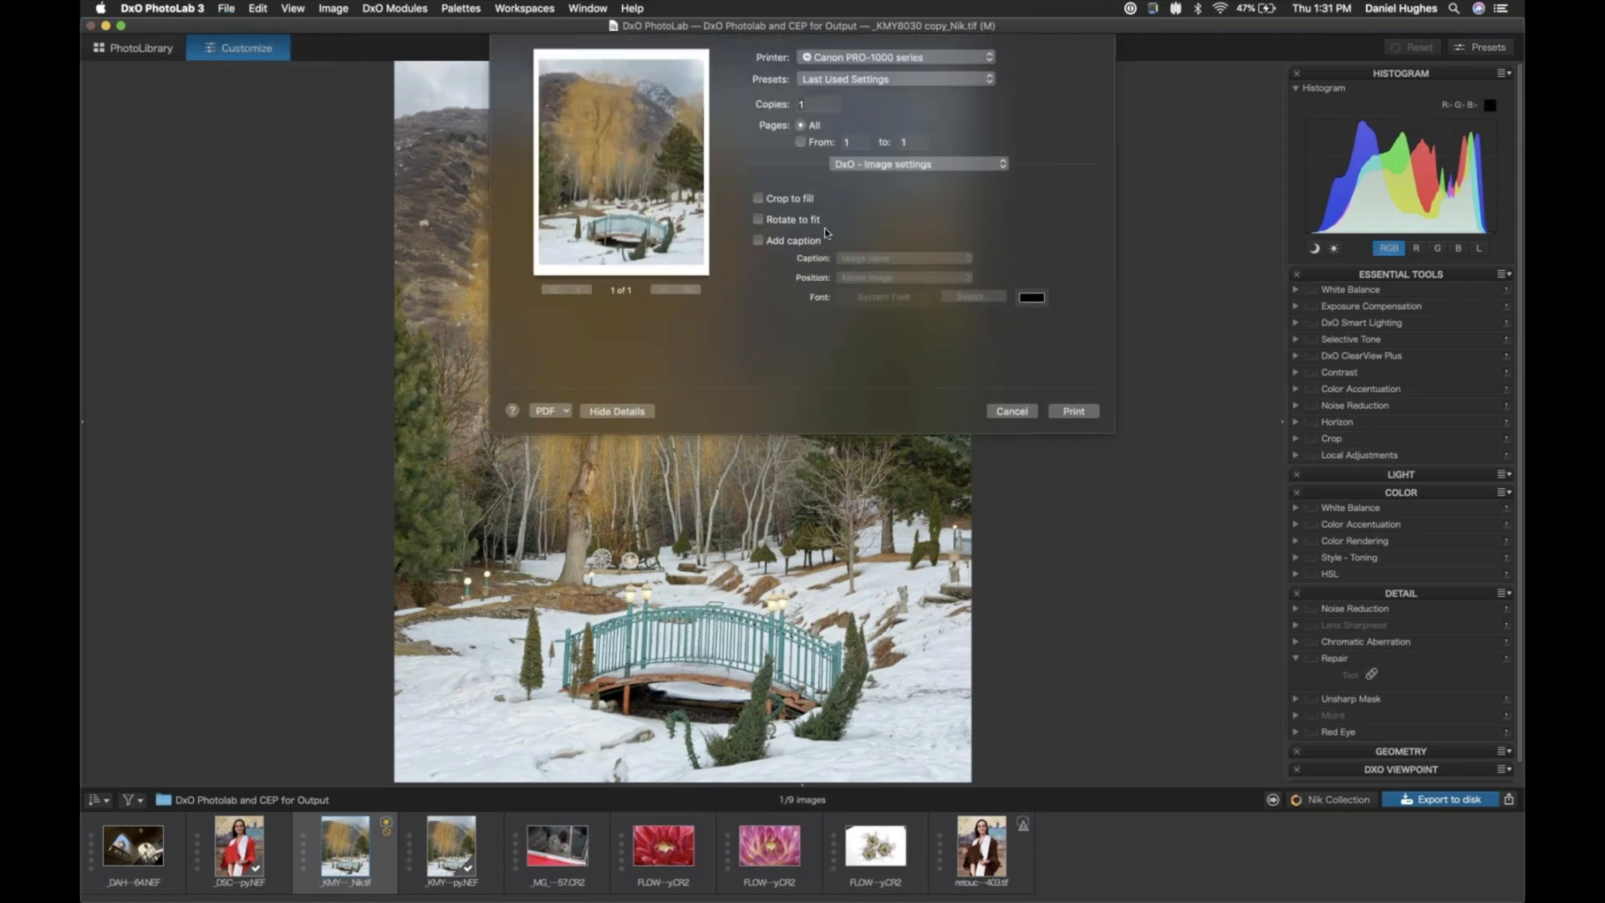
pyautogui.click(860, 164)
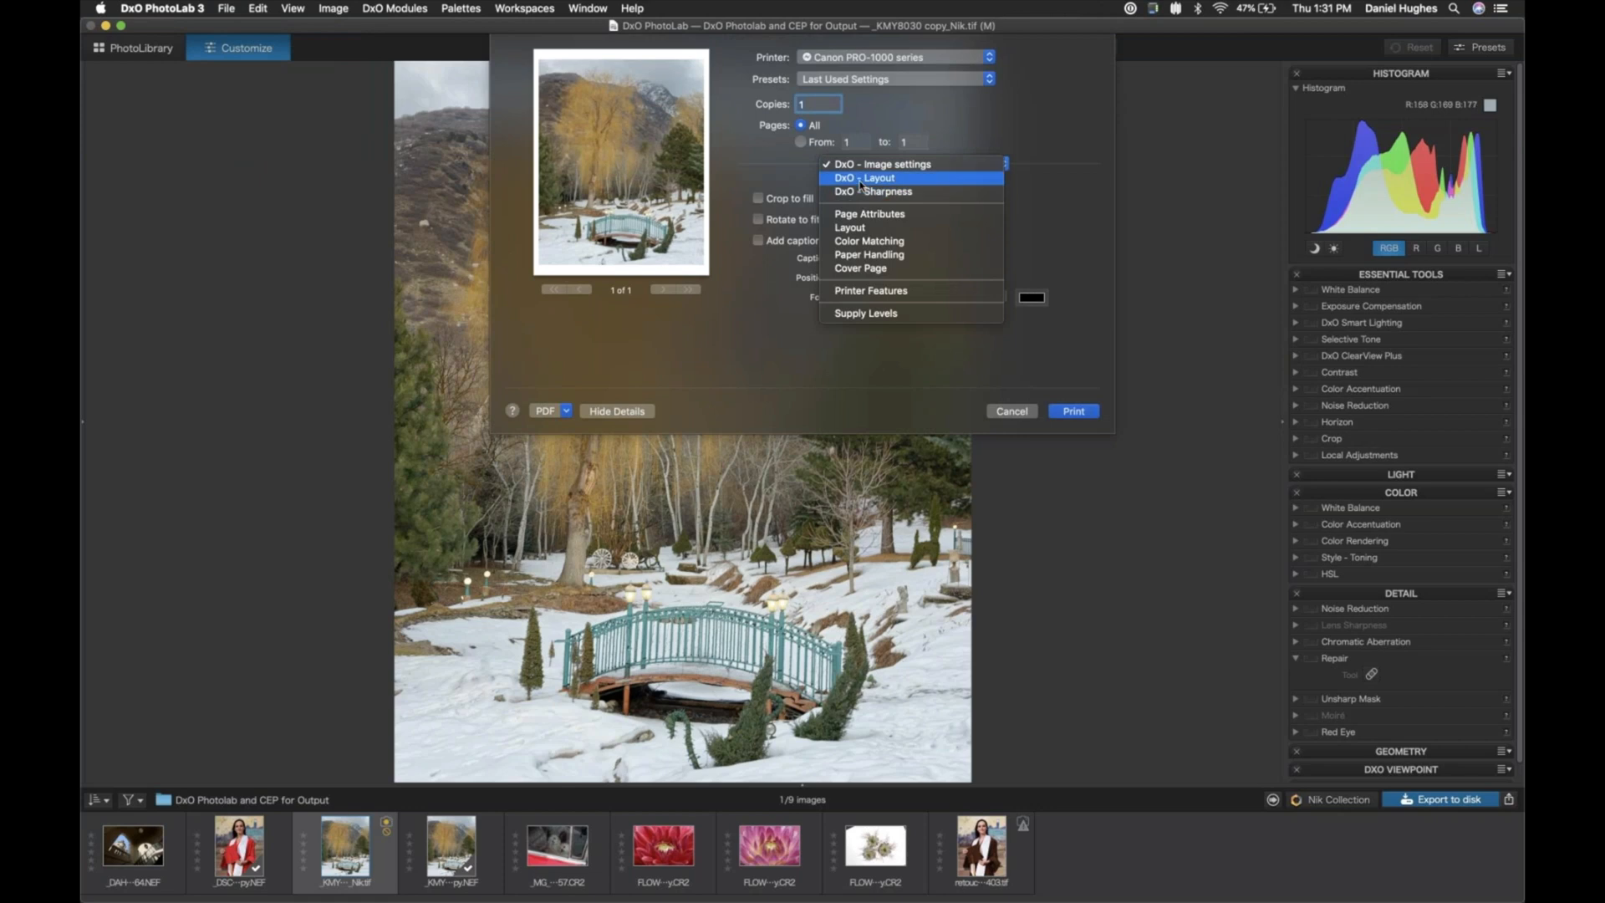
pyautogui.click(861, 178)
pyautogui.click(863, 170)
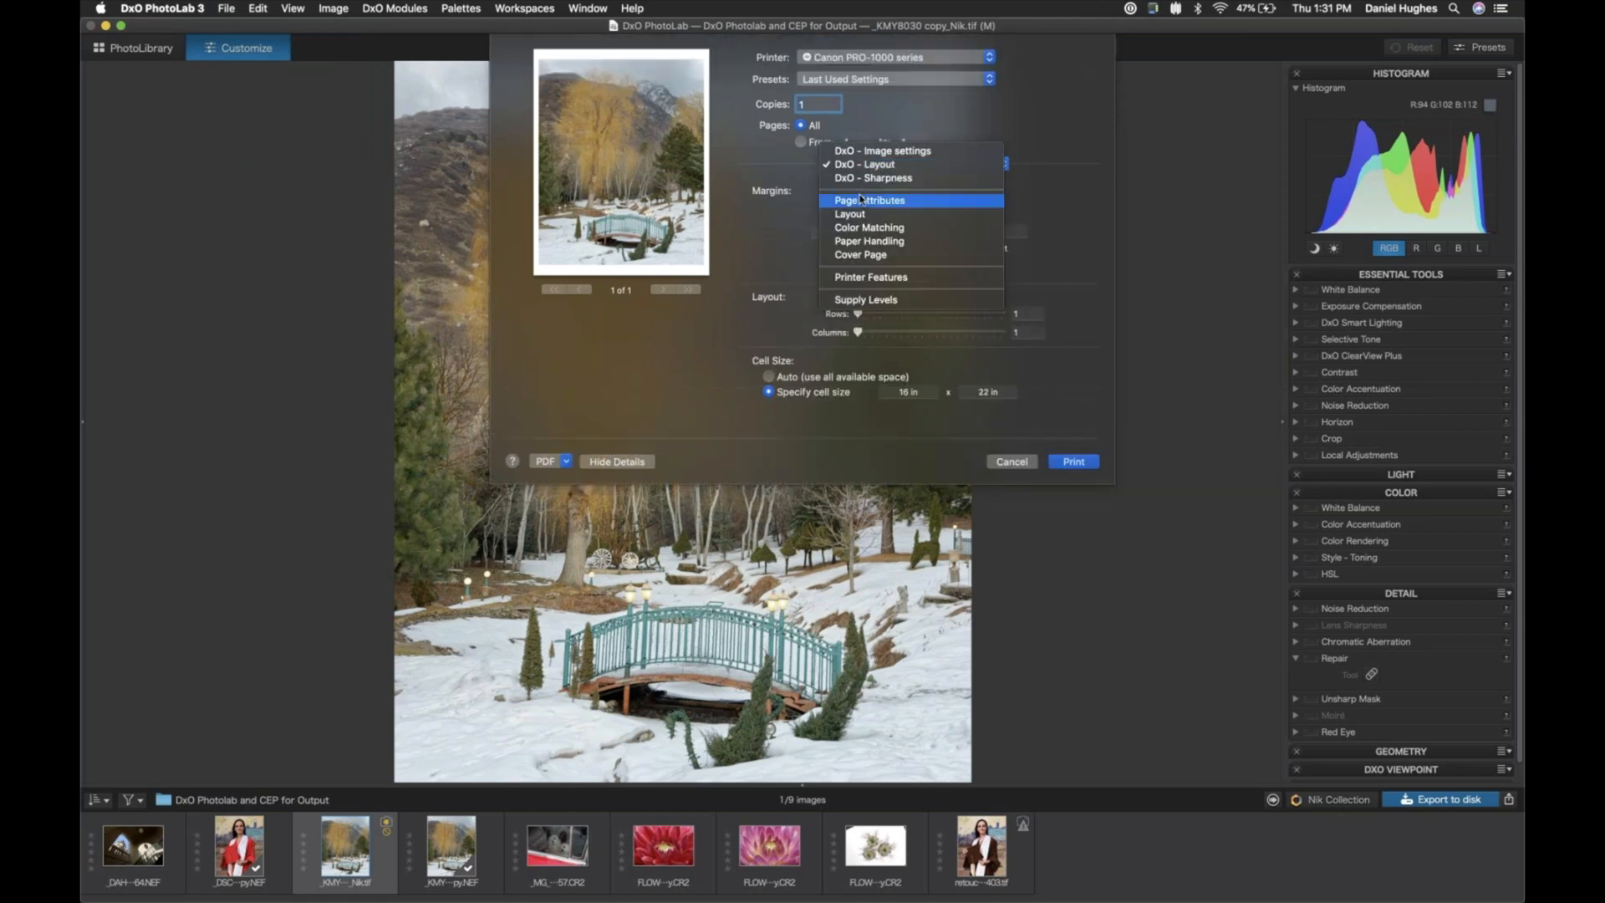
pyautogui.click(758, 204)
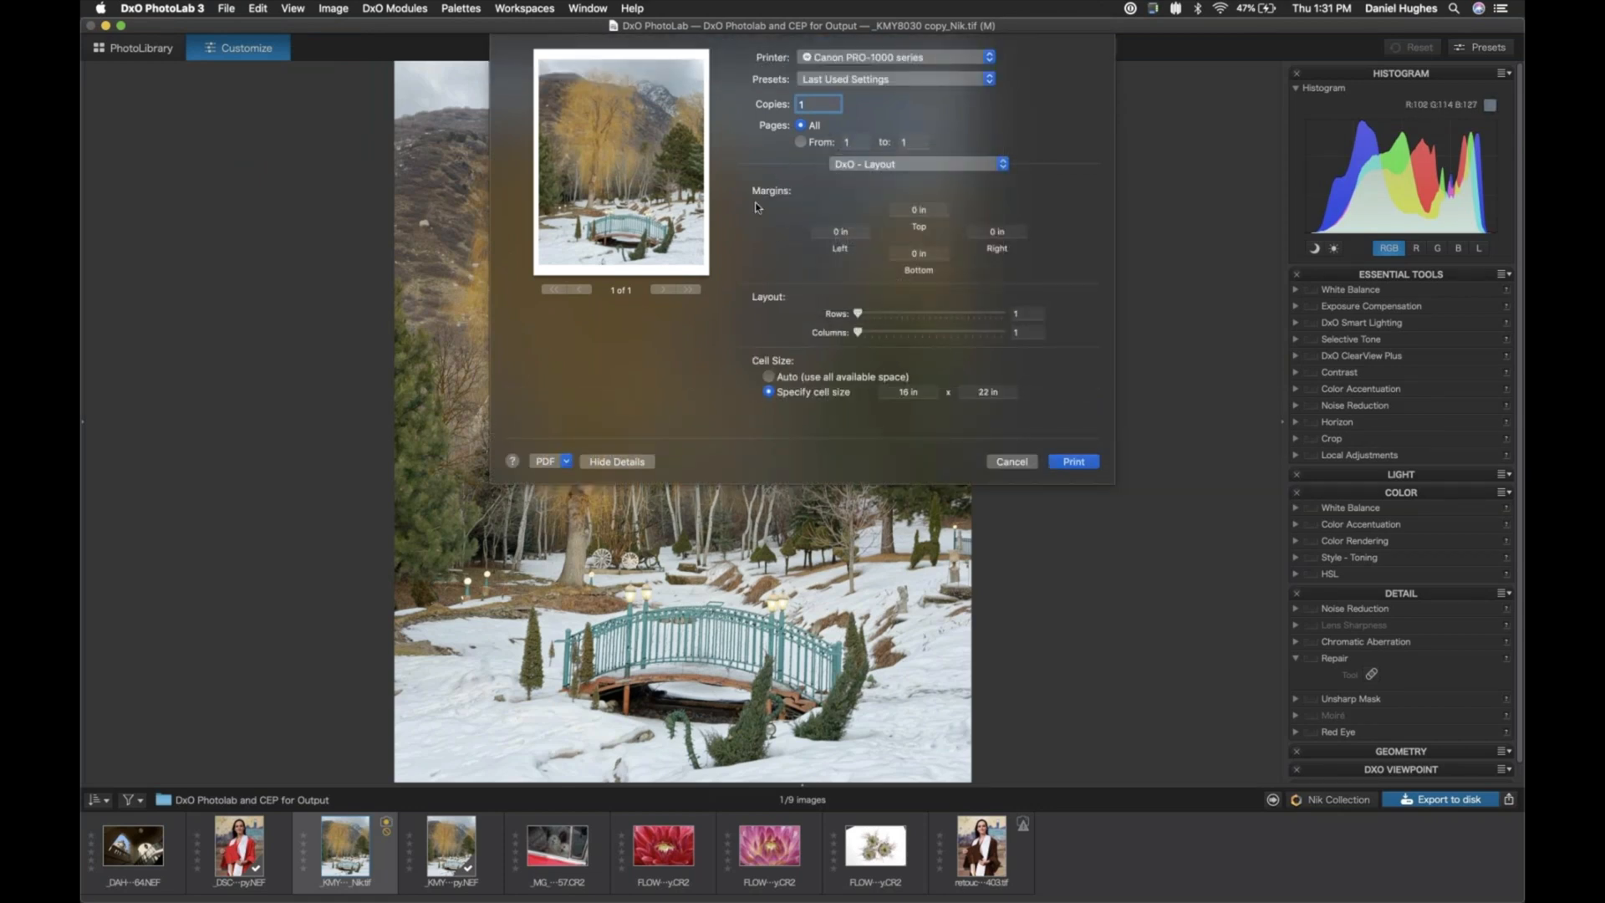
pyautogui.click(769, 377)
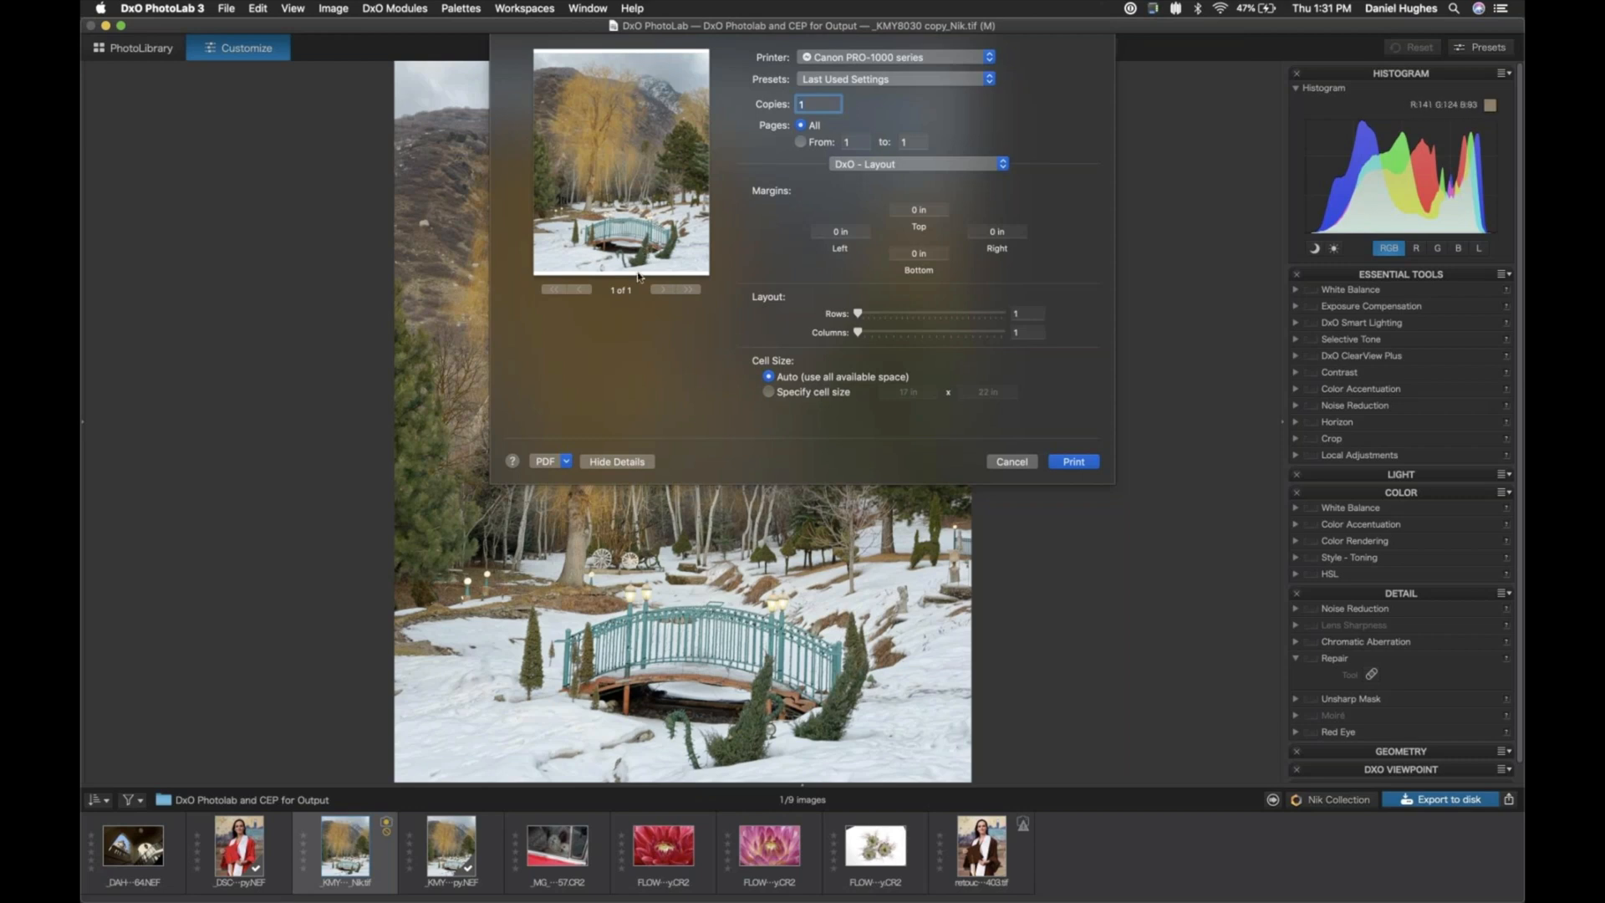
pyautogui.click(1009, 461)
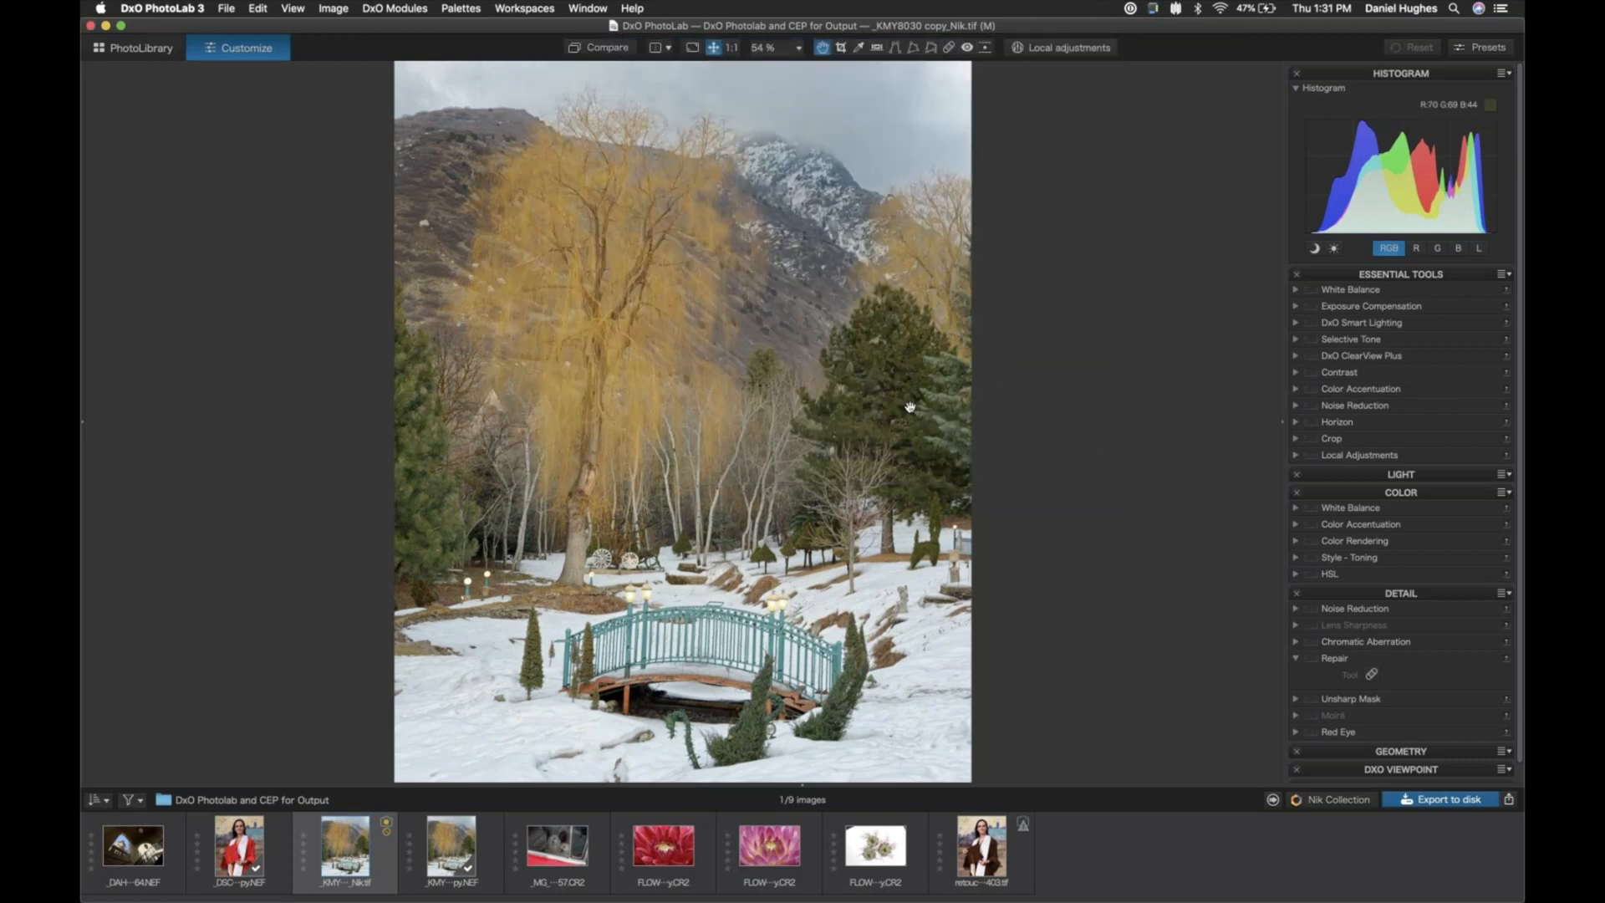
# - Open the raw white flowers photo FLOWERS-249 copy.CR2 in the editing view
pyautogui.click(871, 864)
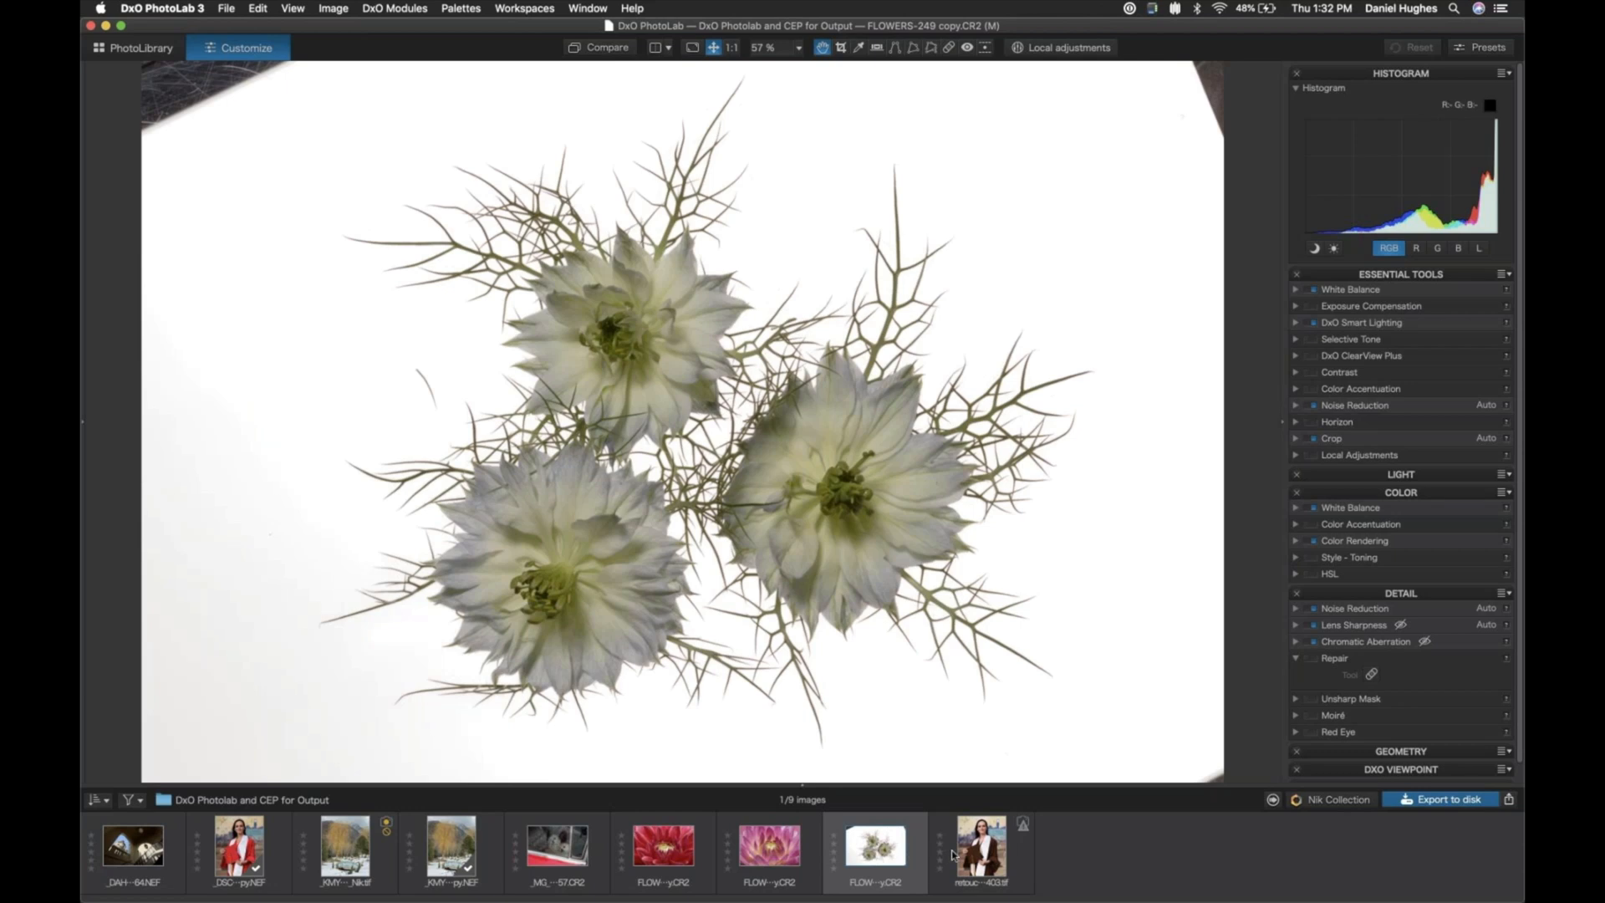
pyautogui.moveTo(875, 853)
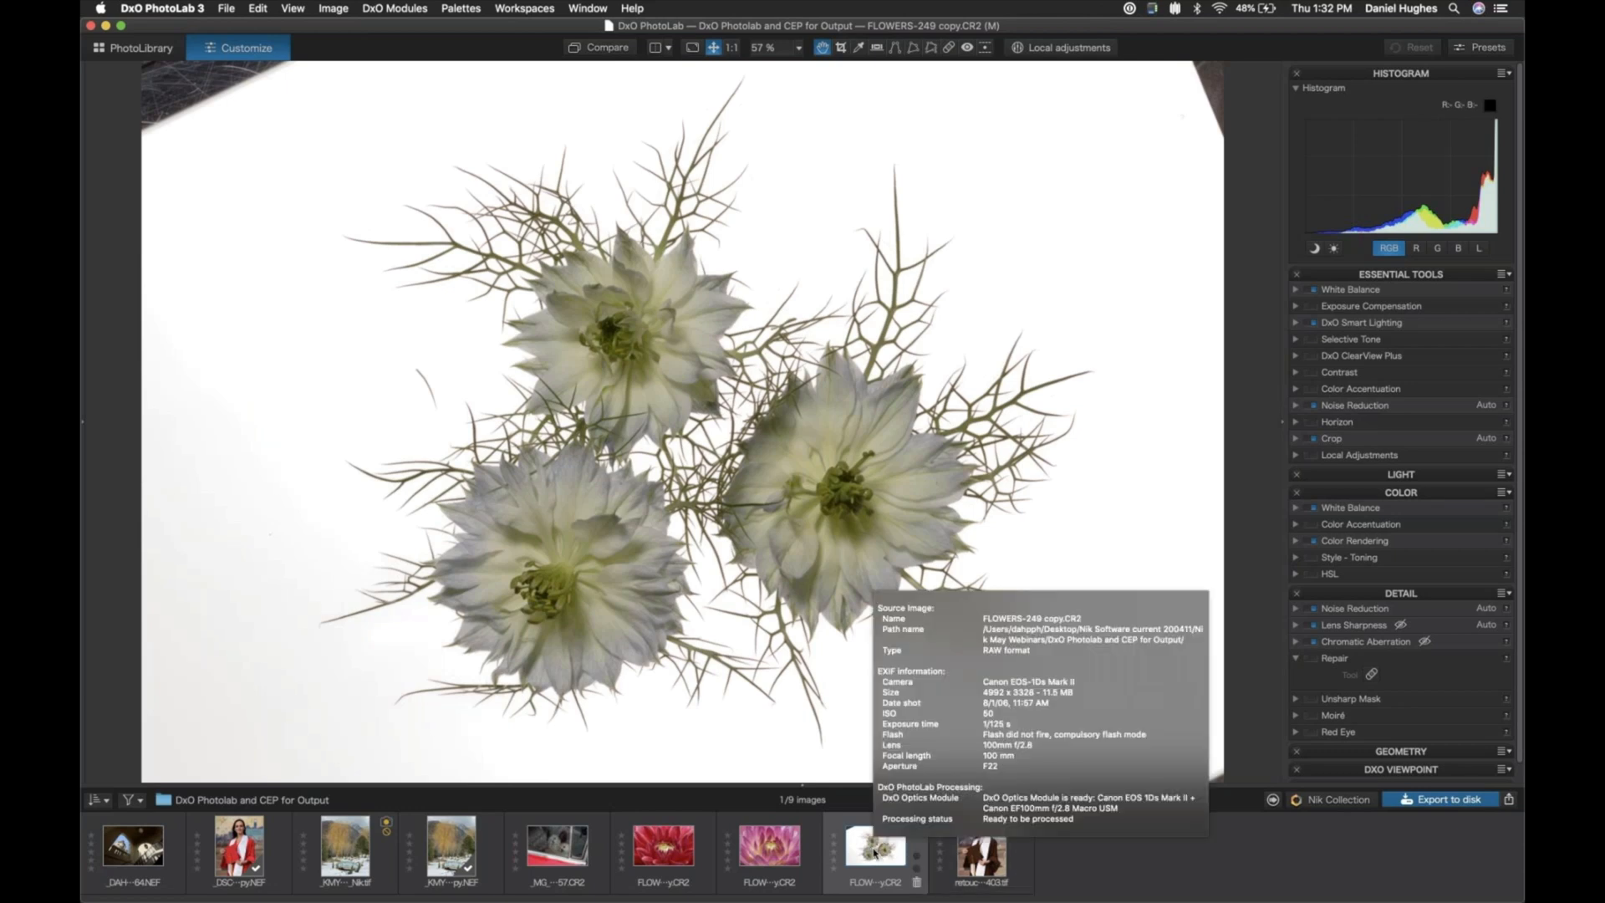
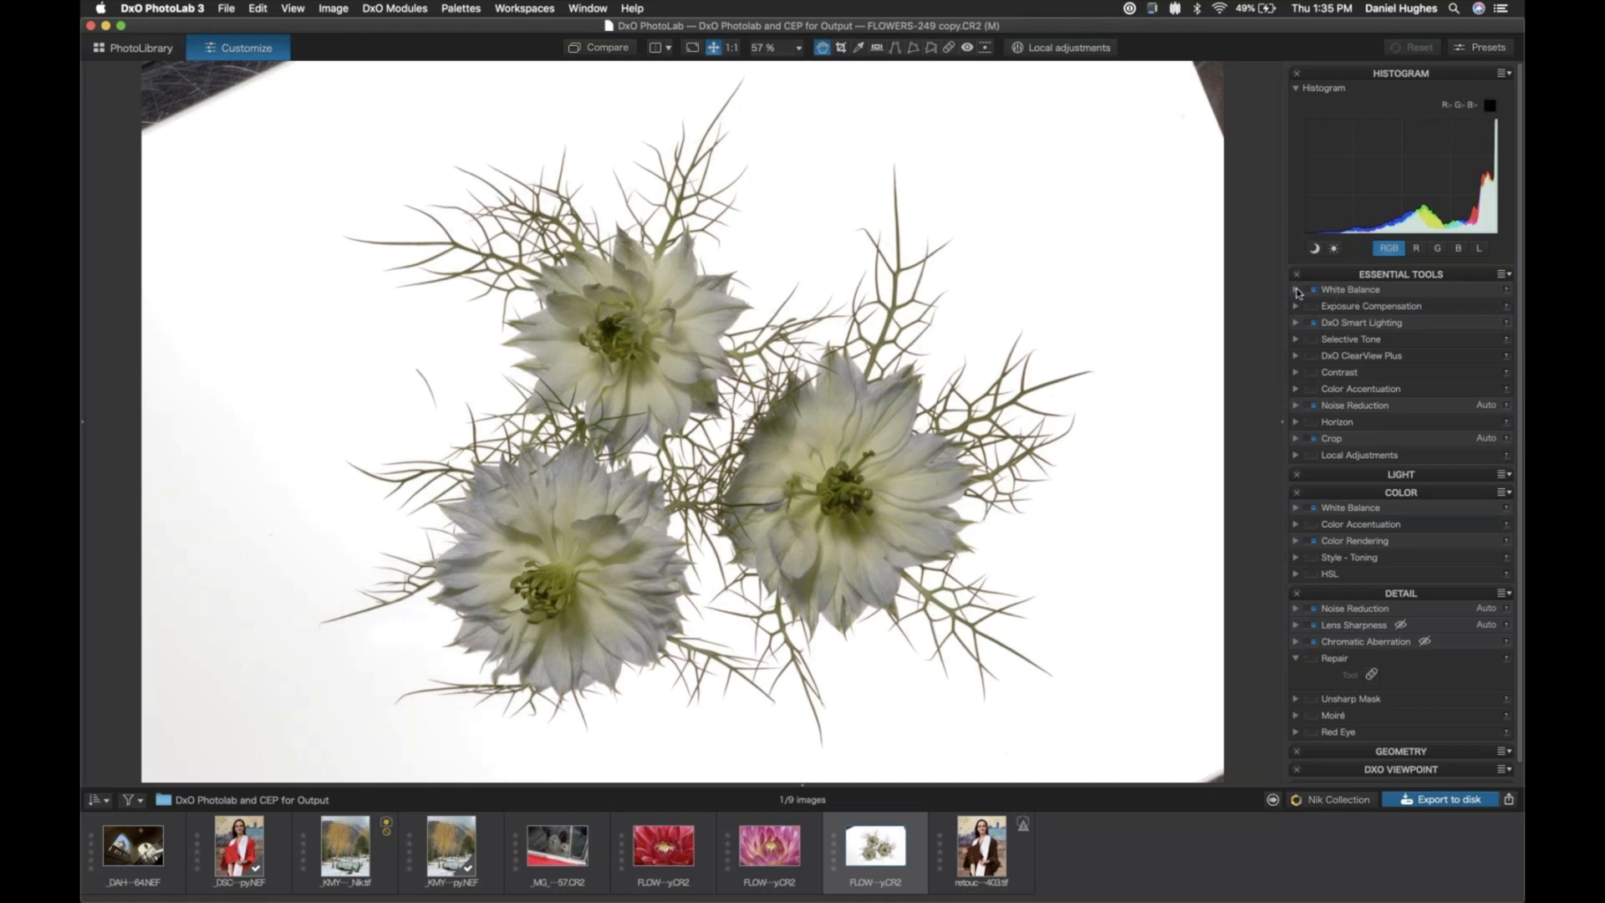
# - Set a custom white balance for the white flowers photo with the temperature at 5927
pyautogui.click(1337, 291)
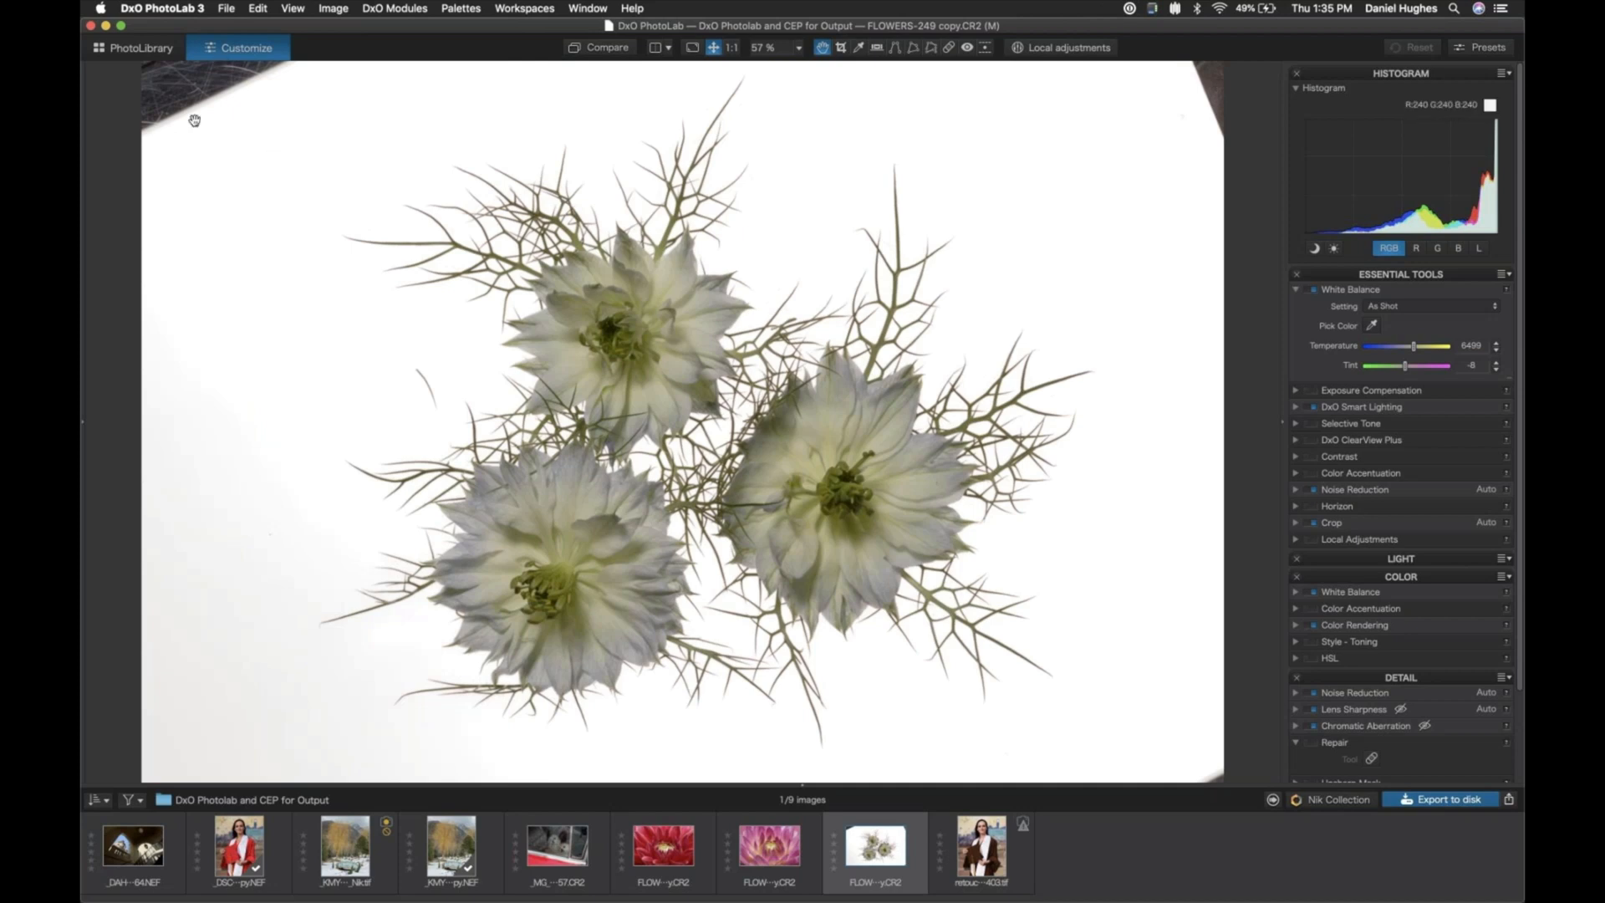
pyautogui.click(1415, 350)
pyautogui.moveTo(1413, 347); pyautogui.dragTo(1411, 347)
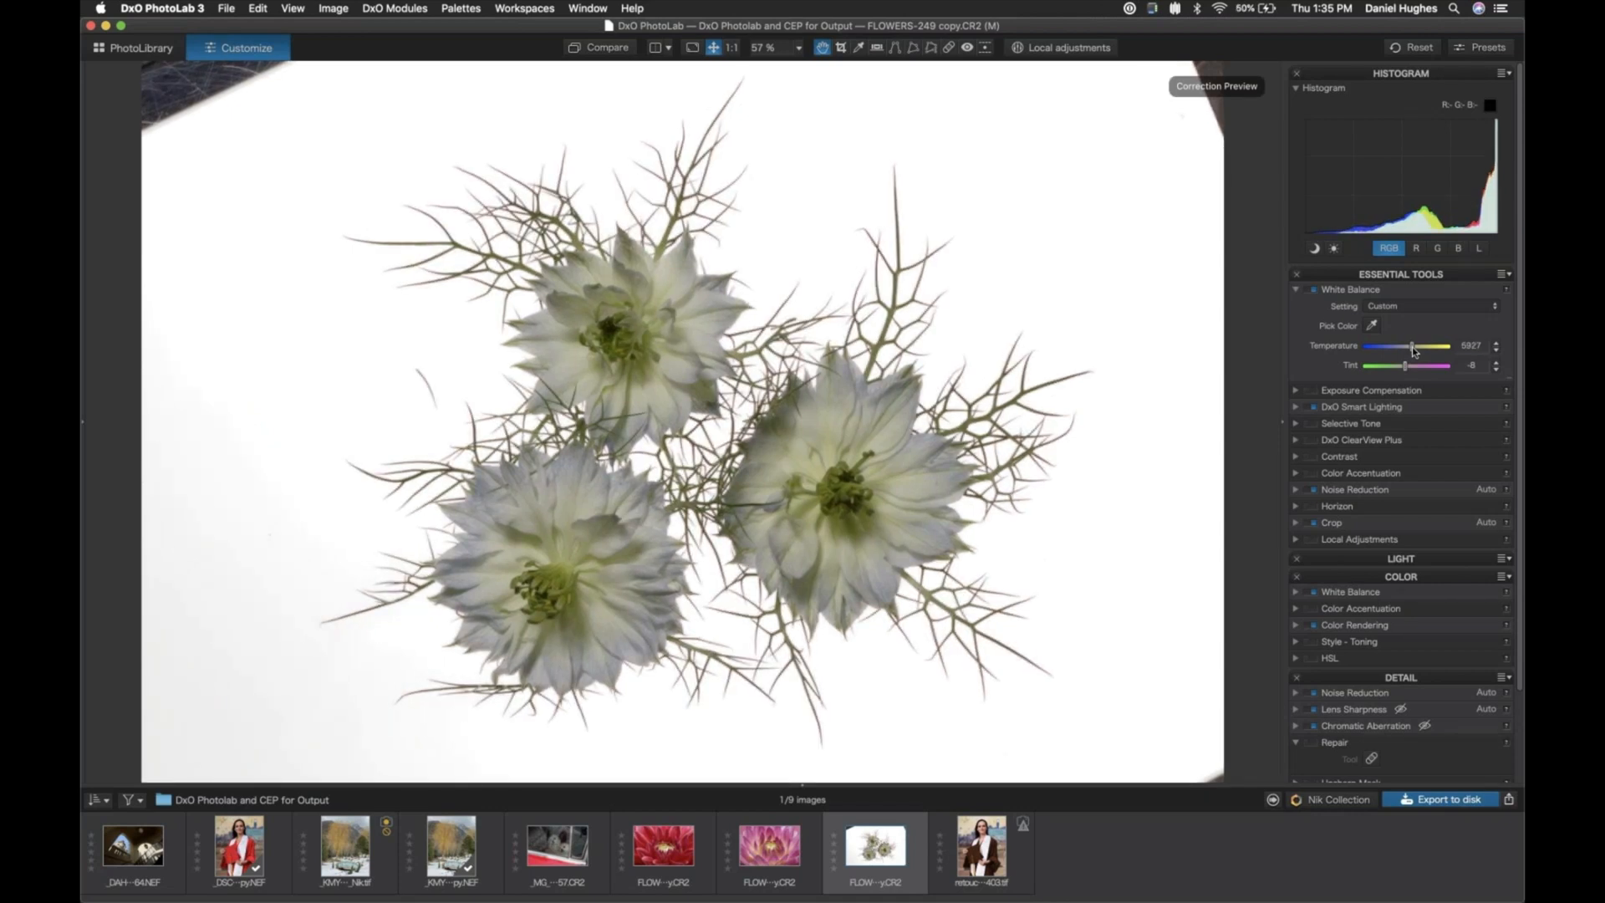
pyautogui.click(1296, 290)
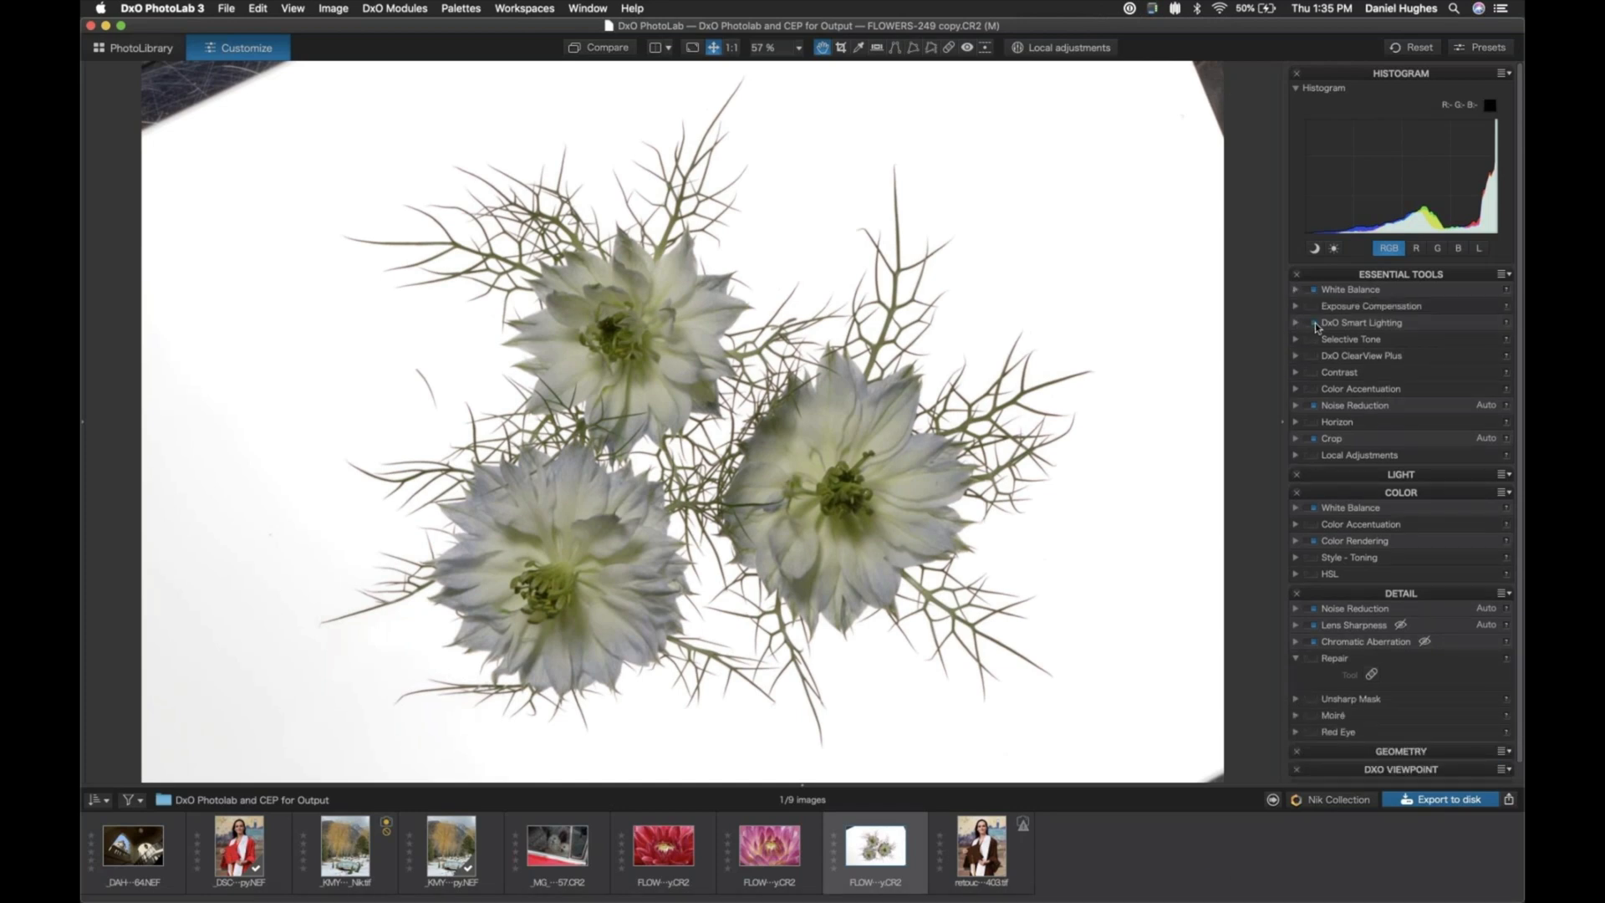
# - Compare the flowers photo with and without DxO Smart Lighting, and leave the correction turned off
pyautogui.click(1315, 324)
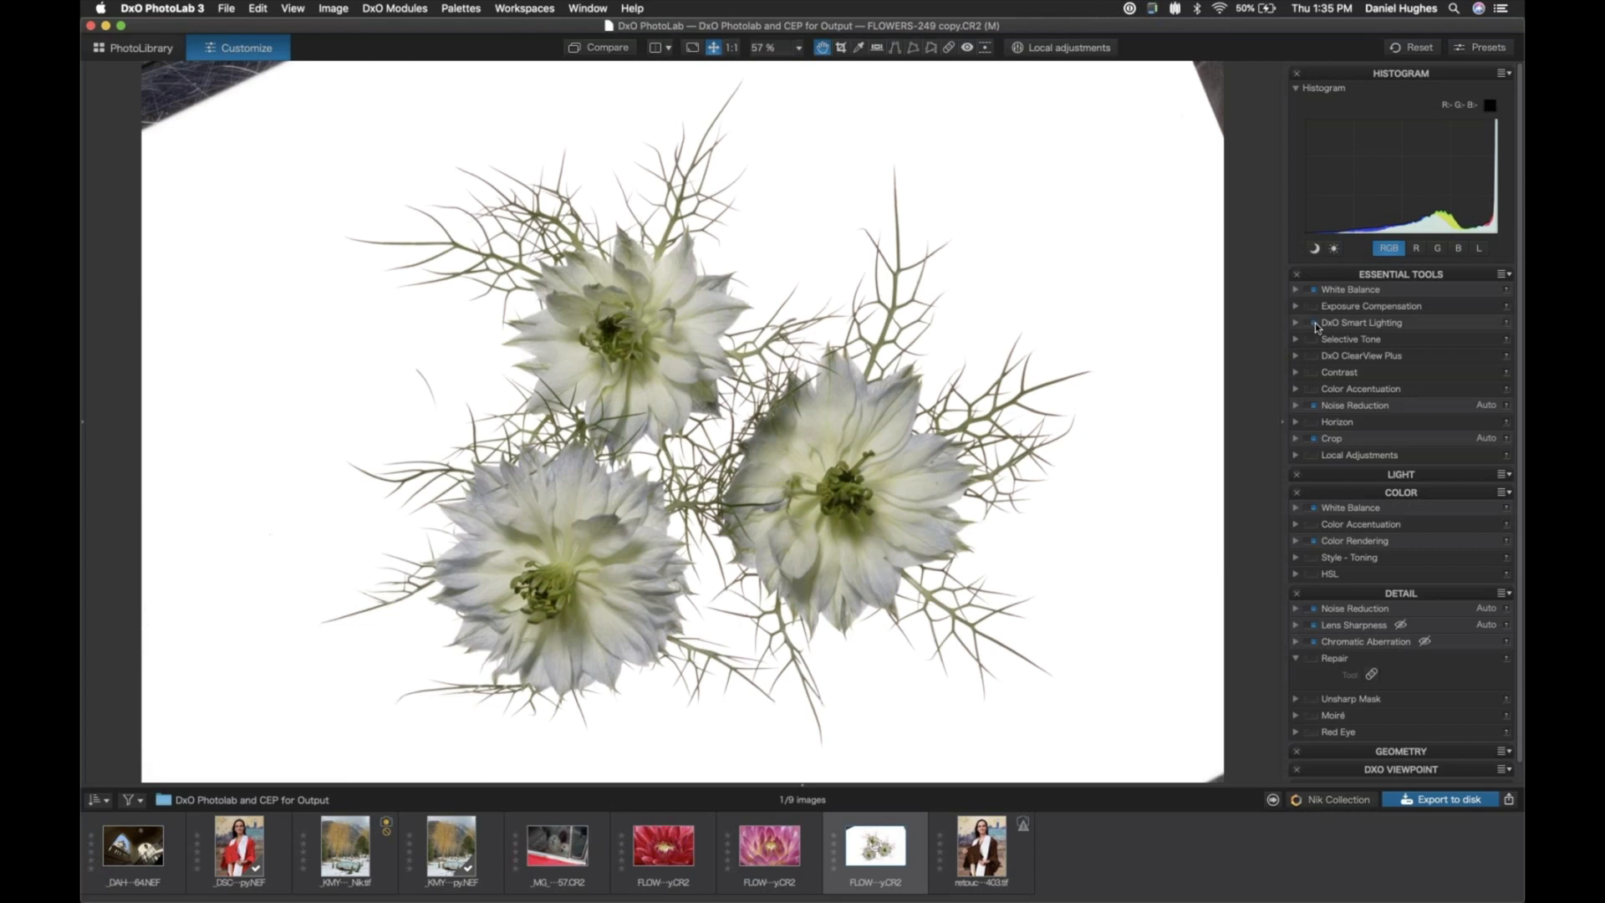
pyautogui.click(1315, 323)
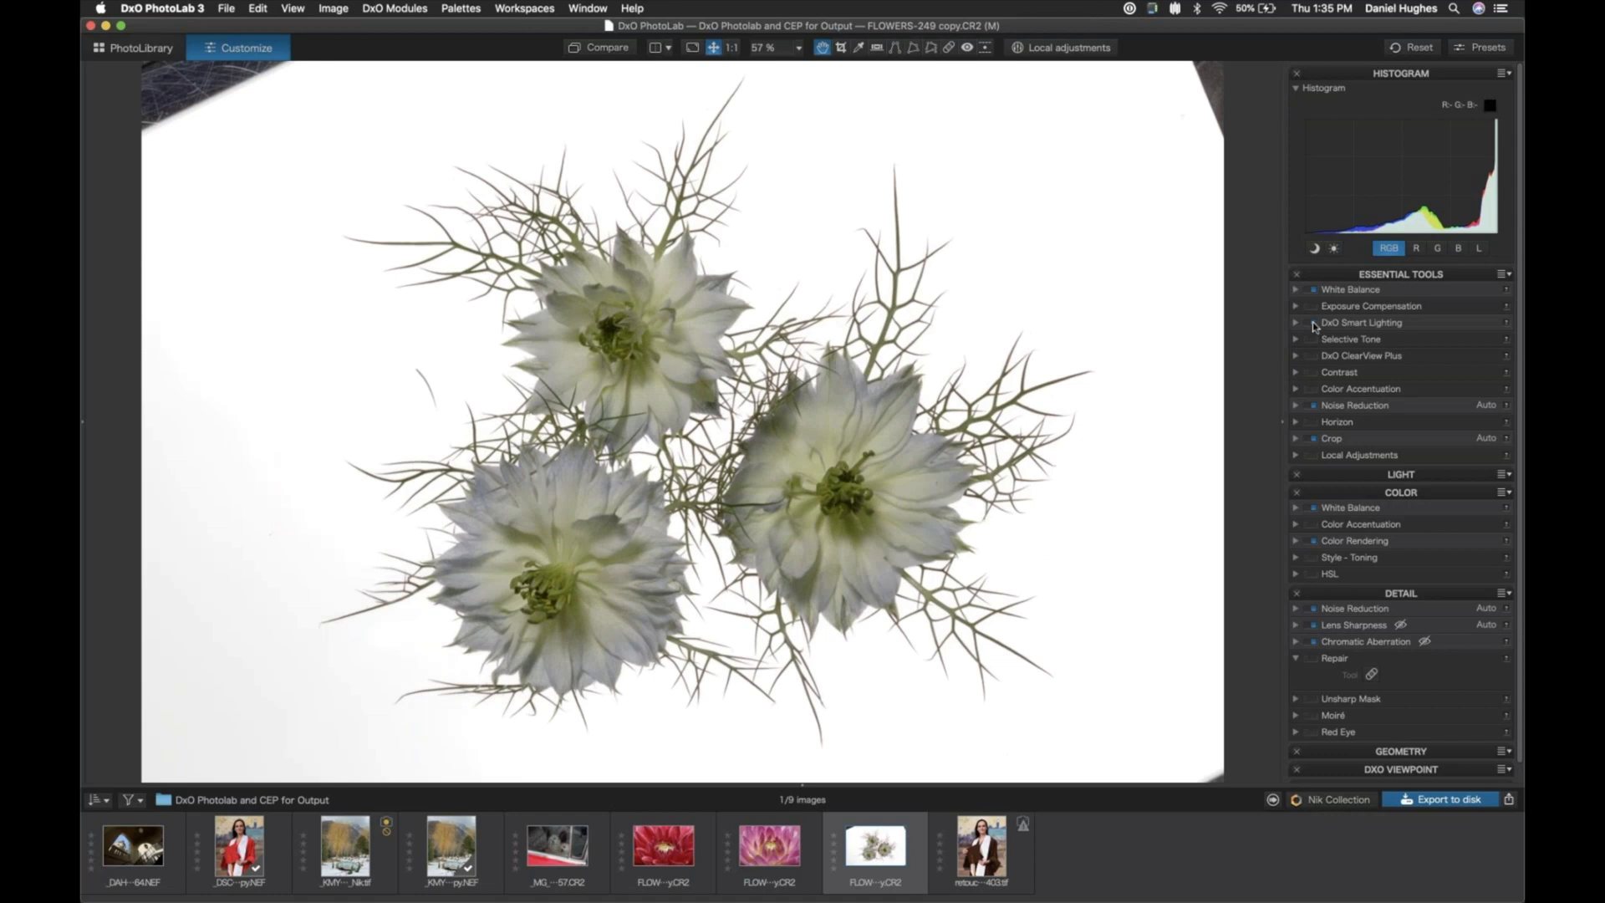
pyautogui.click(1314, 324)
pyautogui.click(1314, 325)
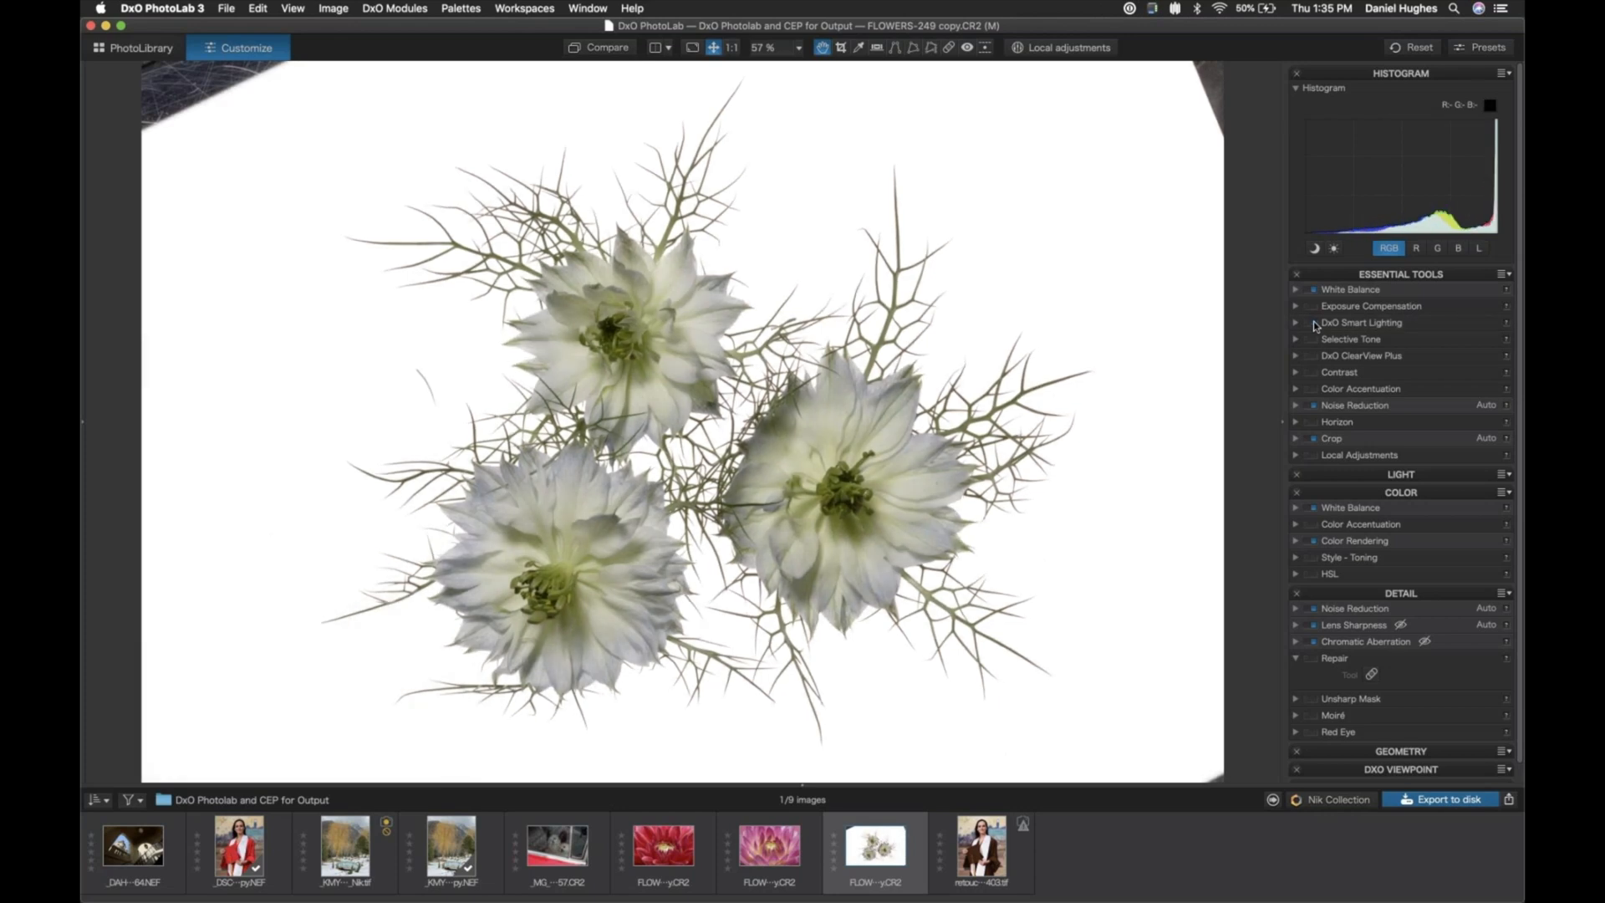
pyautogui.click(1314, 324)
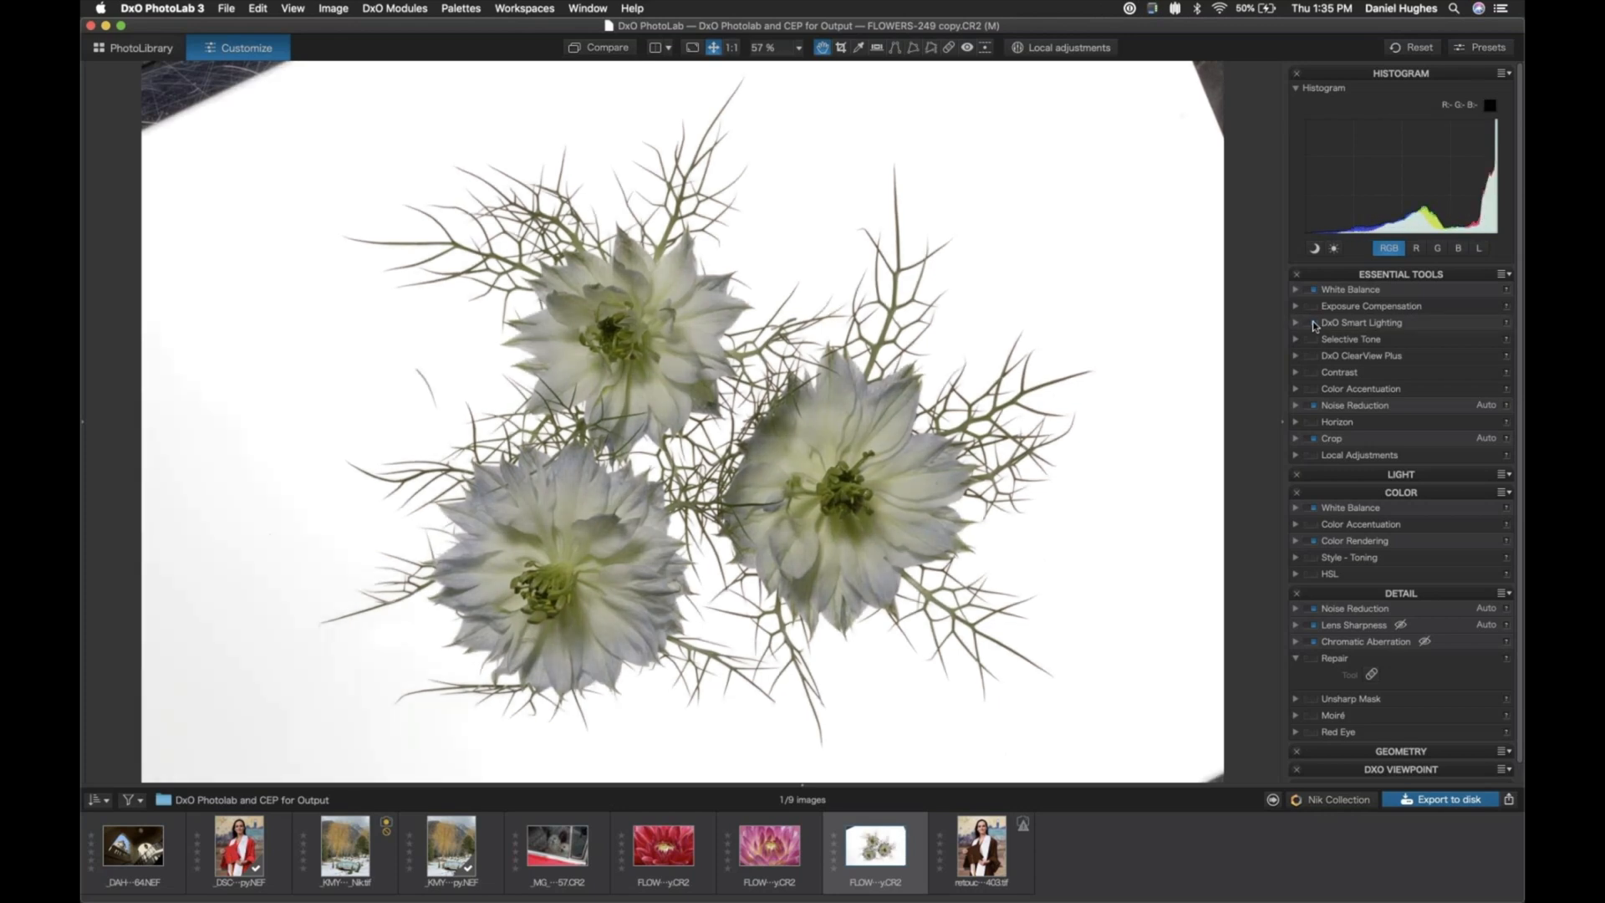
pyautogui.click(1312, 321)
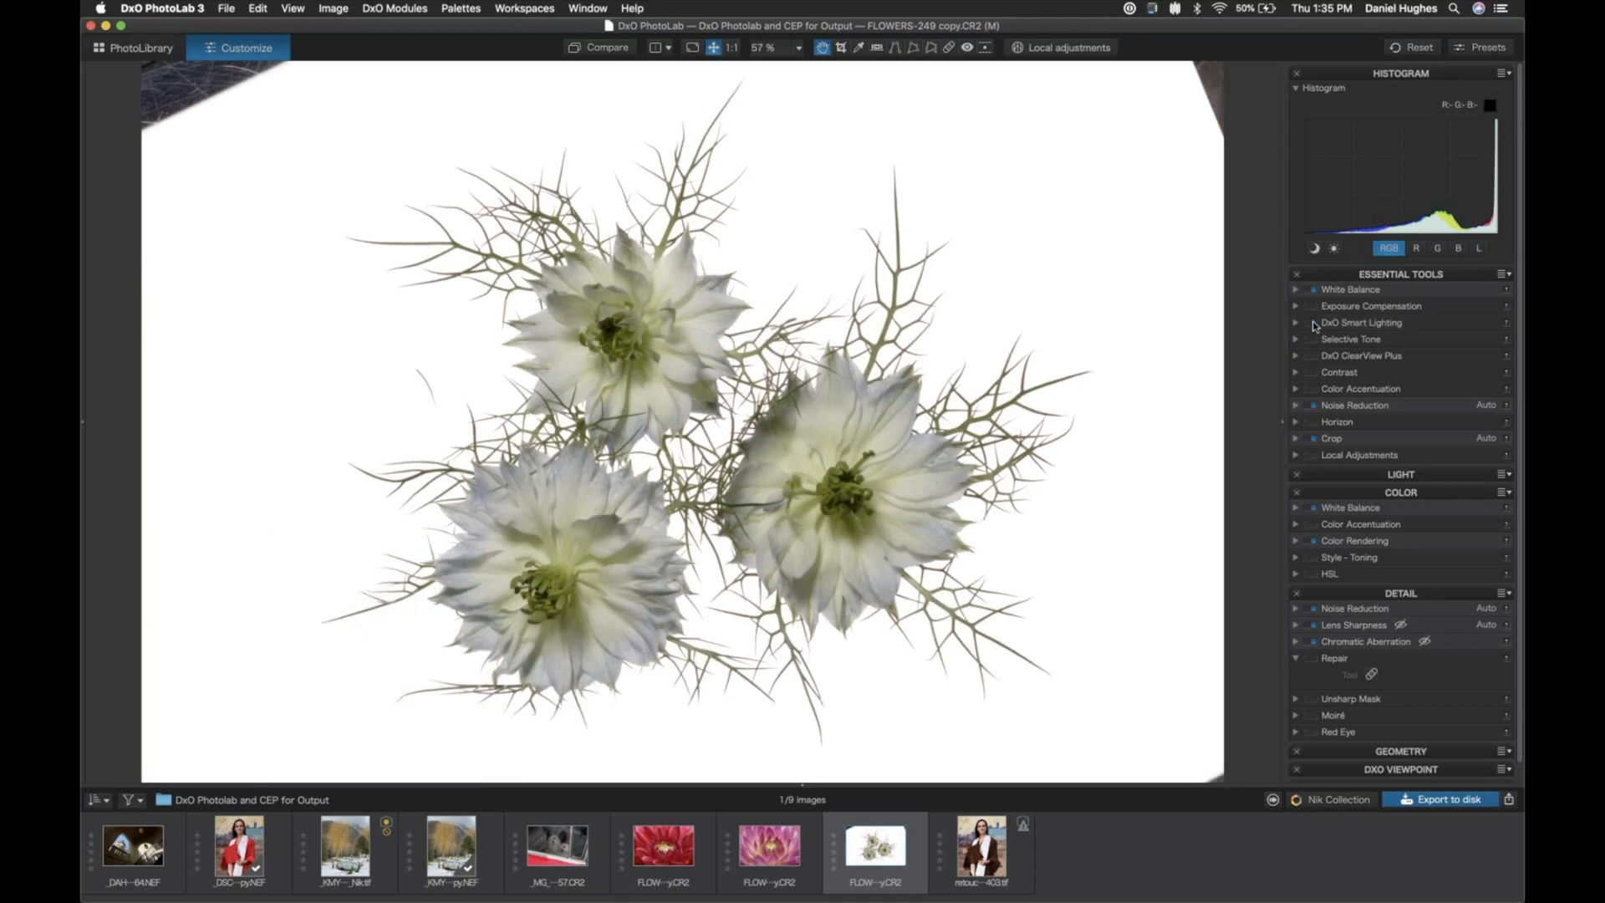
pyautogui.click(1312, 321)
# - Try DxO ClearView Plus on the flowers photo, comparing it on and off, and leave it turned off
pyautogui.click(1311, 357)
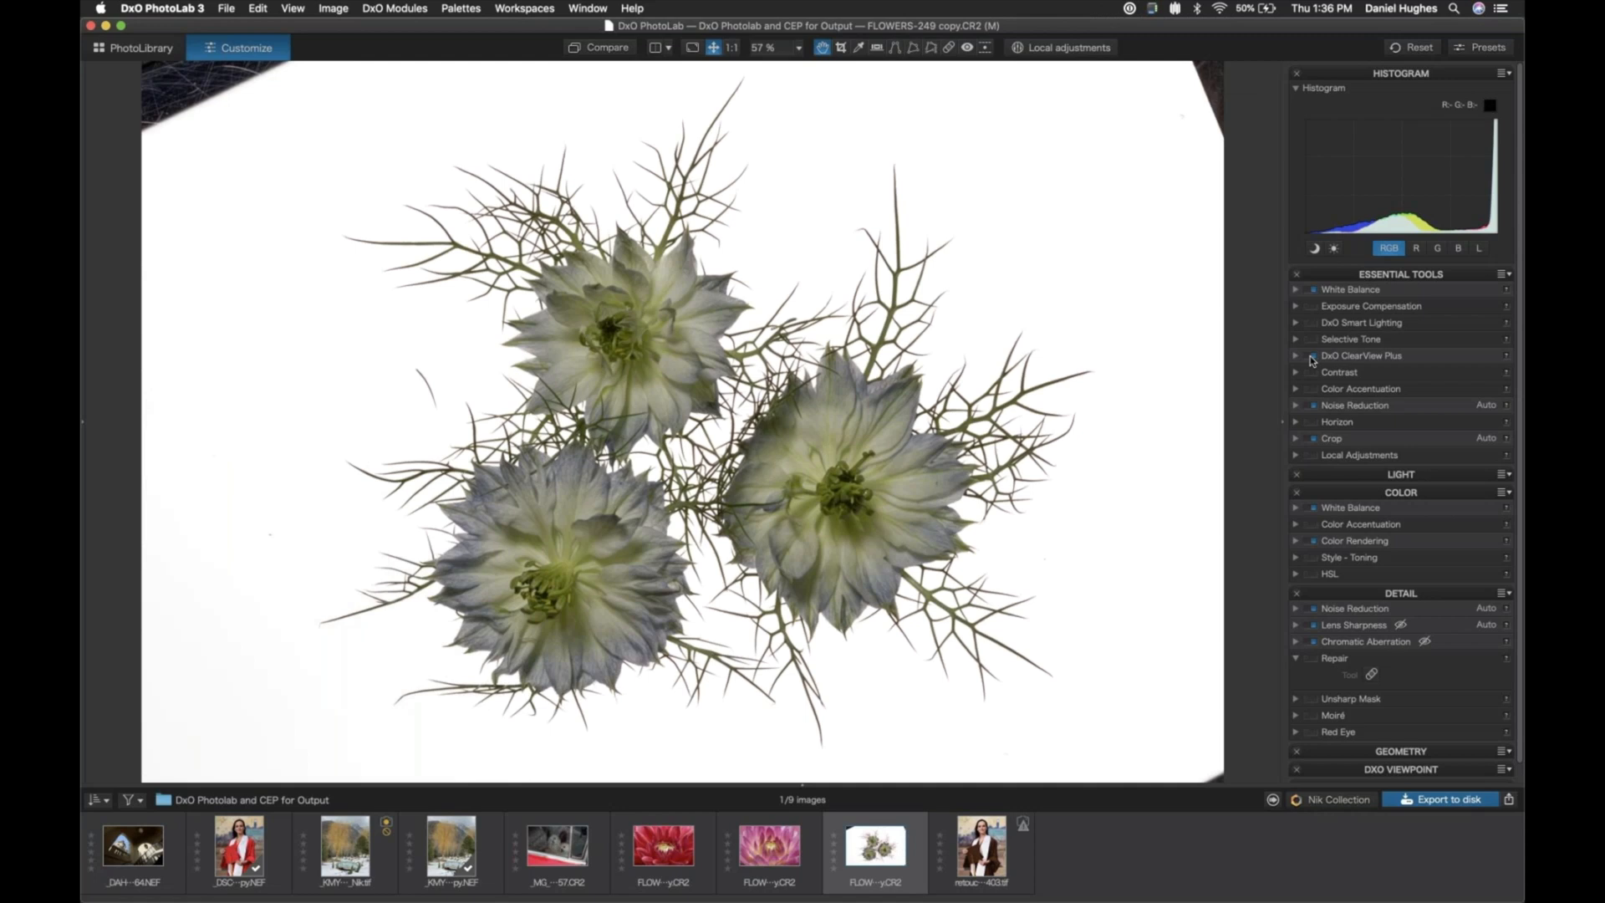
pyautogui.click(1311, 357)
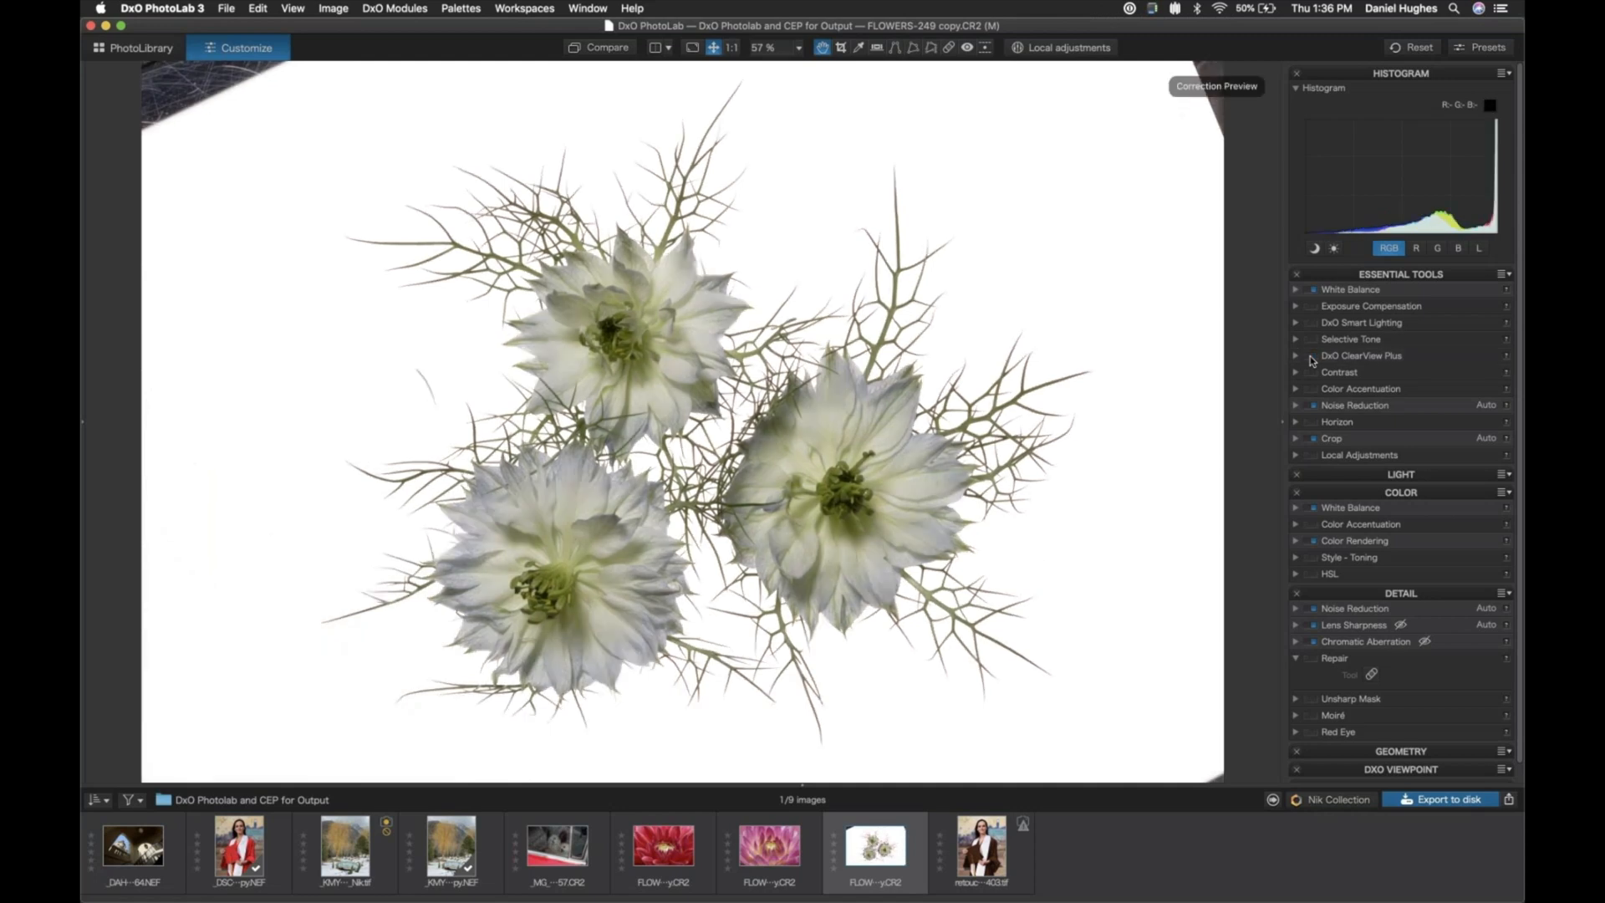
pyautogui.click(1311, 356)
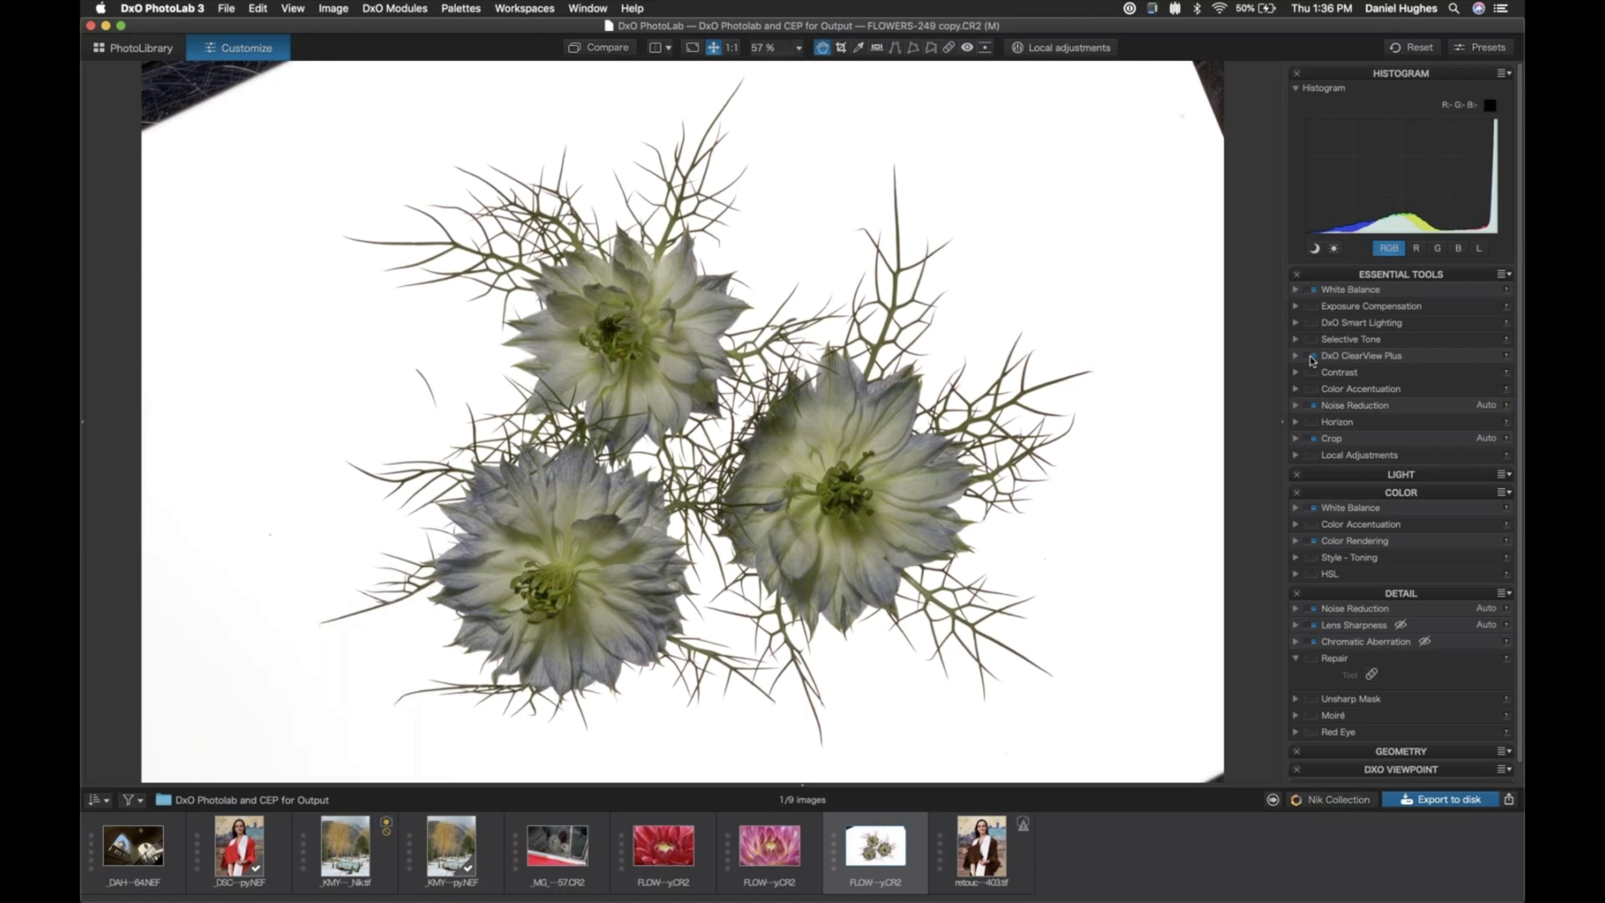
pyautogui.click(1312, 357)
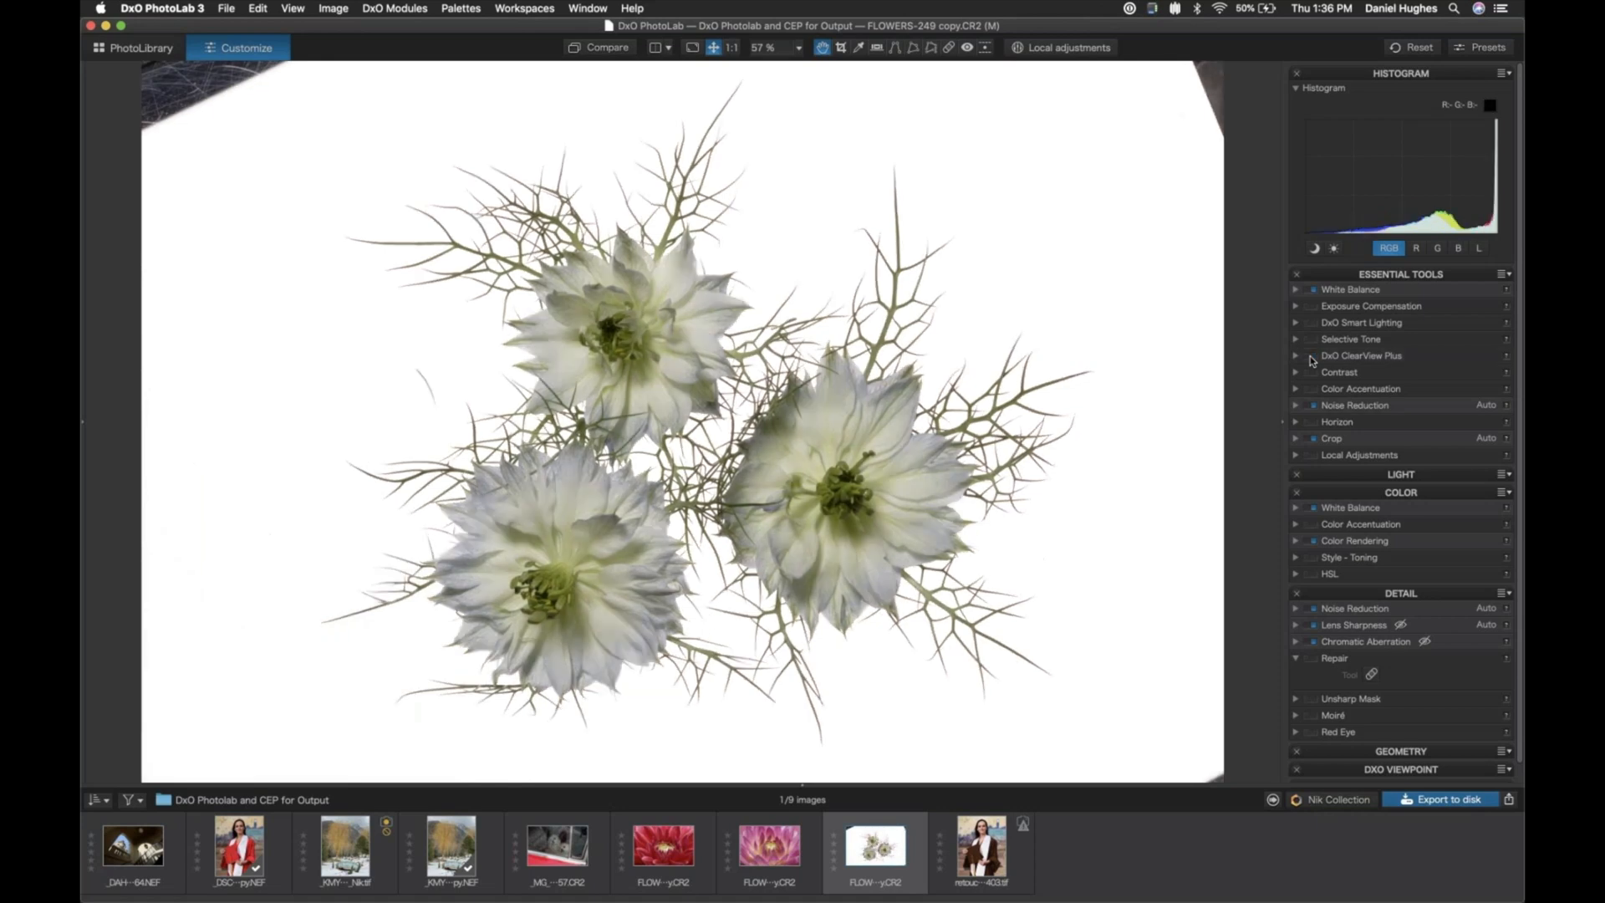
pyautogui.click(1312, 357)
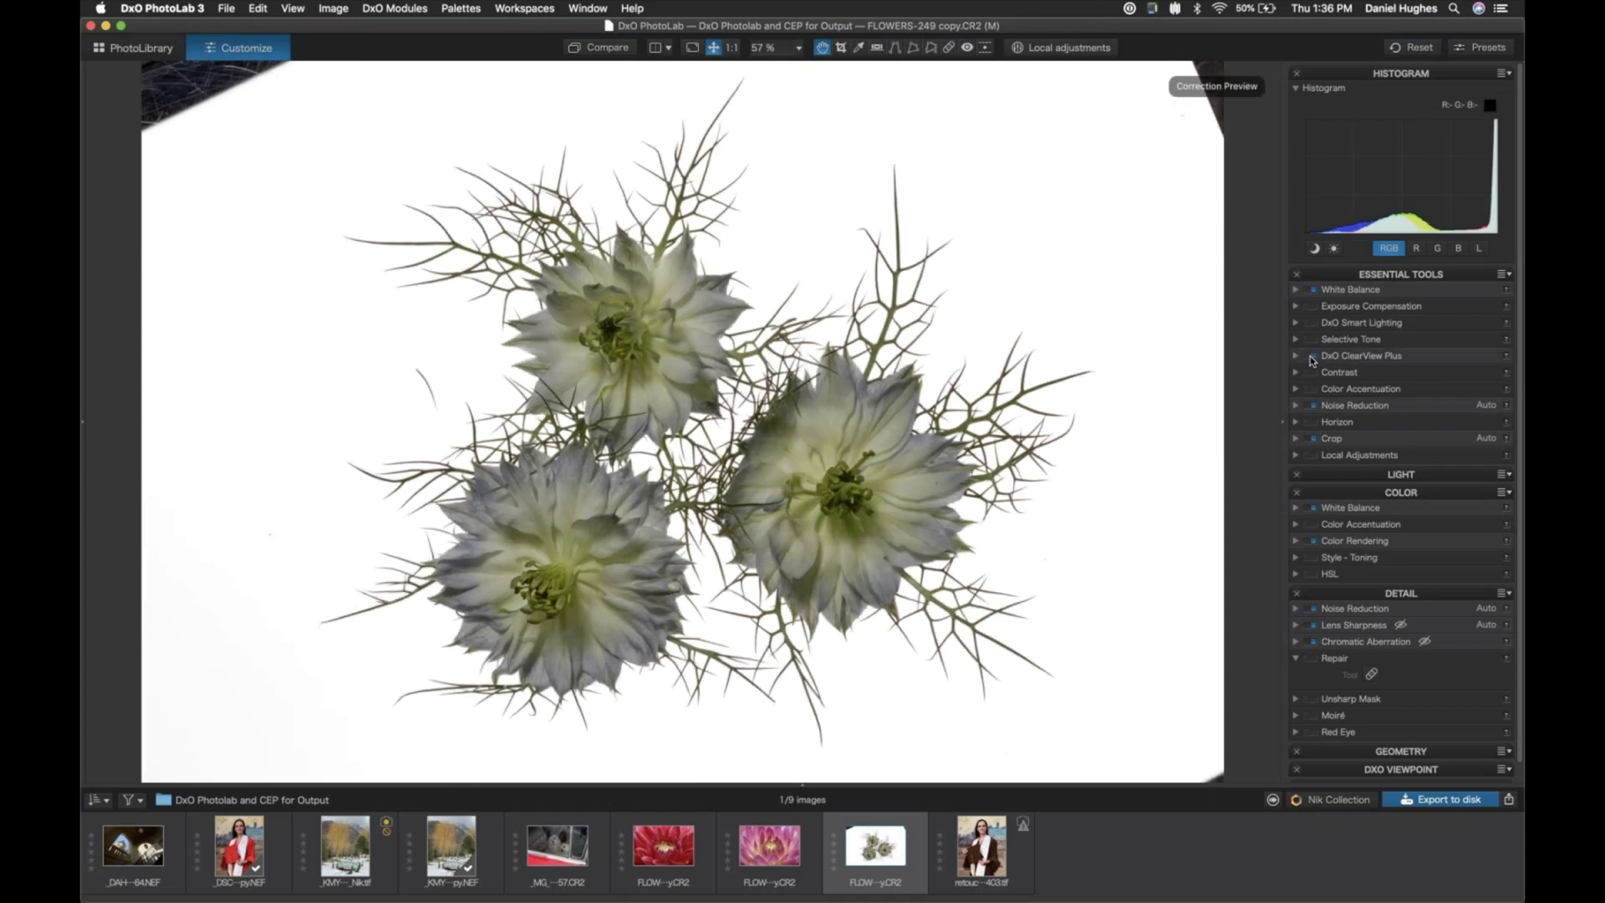
pyautogui.click(1312, 357)
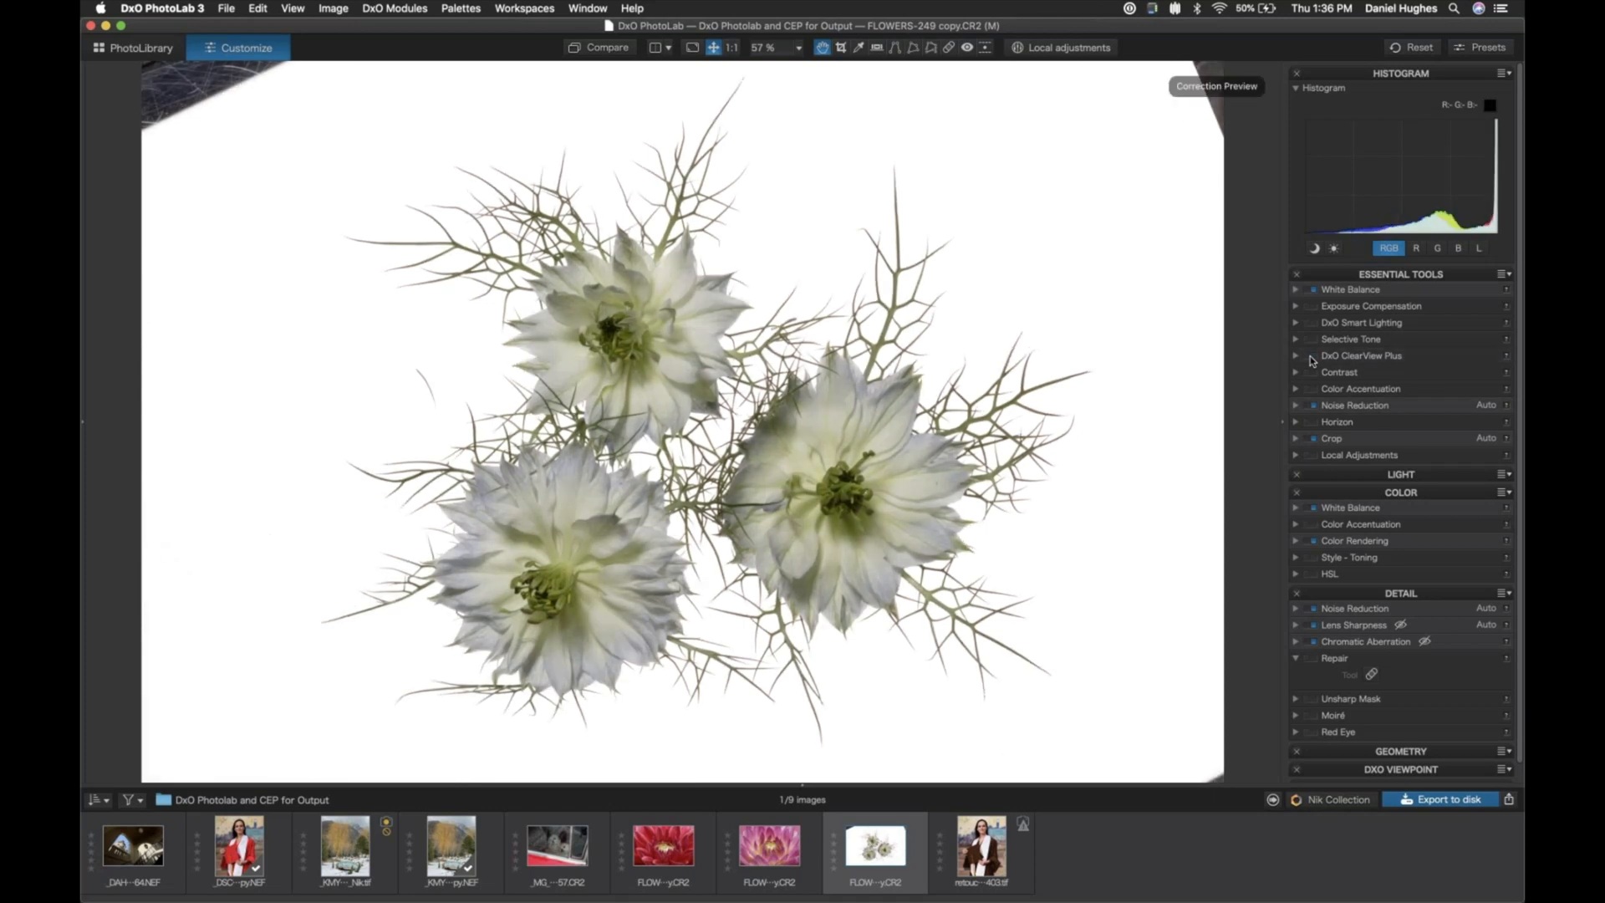
# - Crop the flowers photo to a 1:1 aspect ratio, shifting the crop frame sideways to position the three flowers
pyautogui.click(1295, 439)
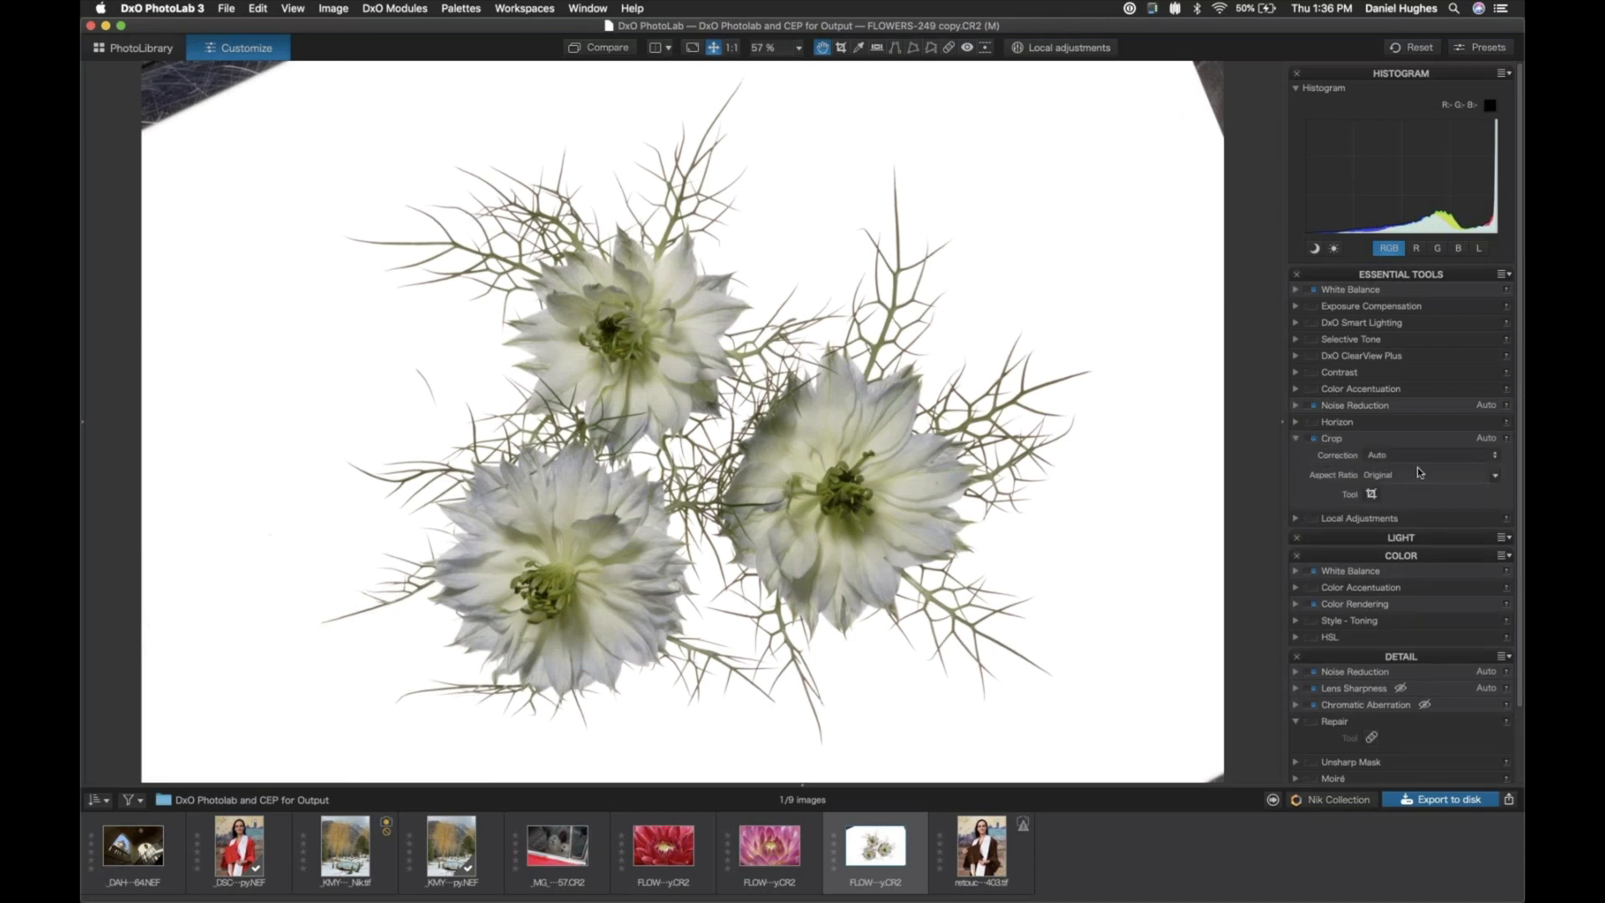
pyautogui.click(1493, 477)
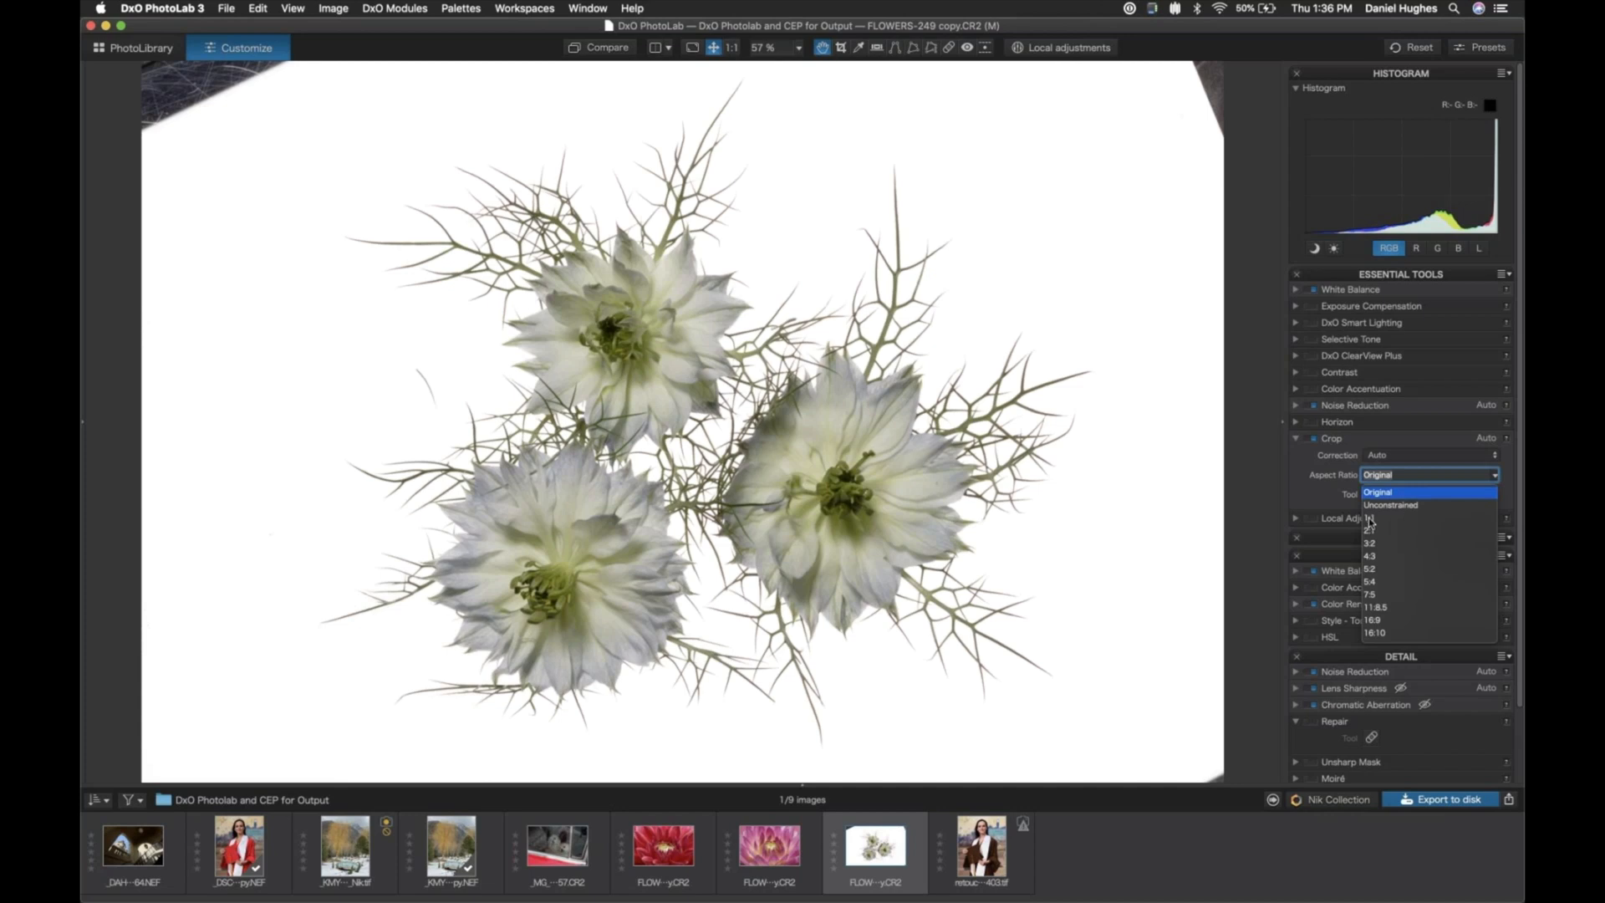
pyautogui.click(1369, 520)
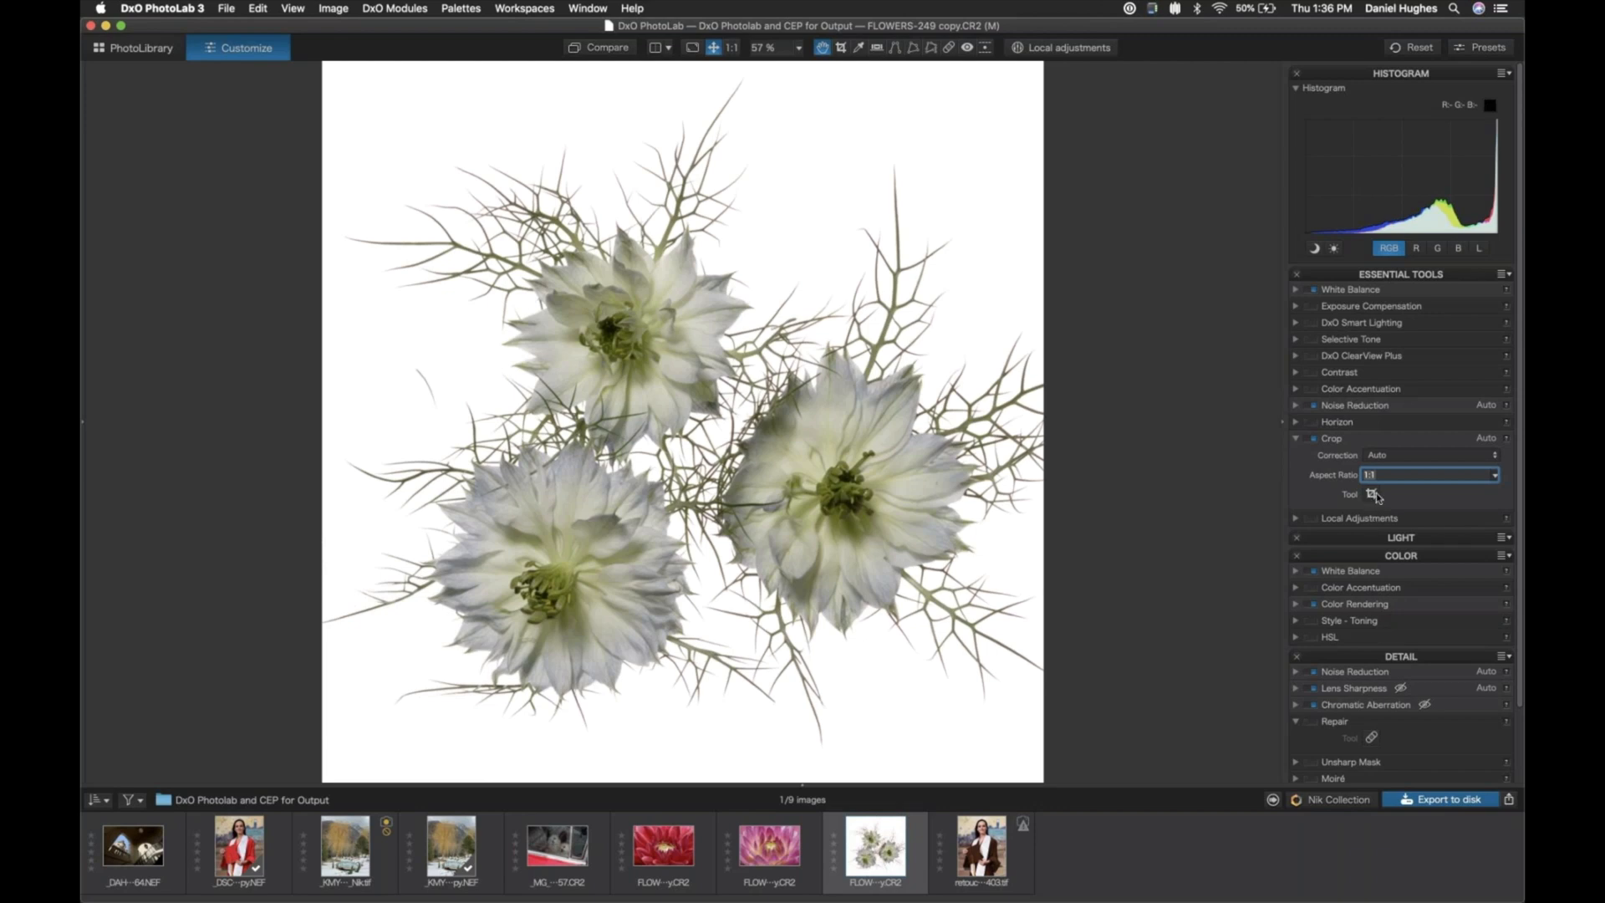
pyautogui.click(1372, 493)
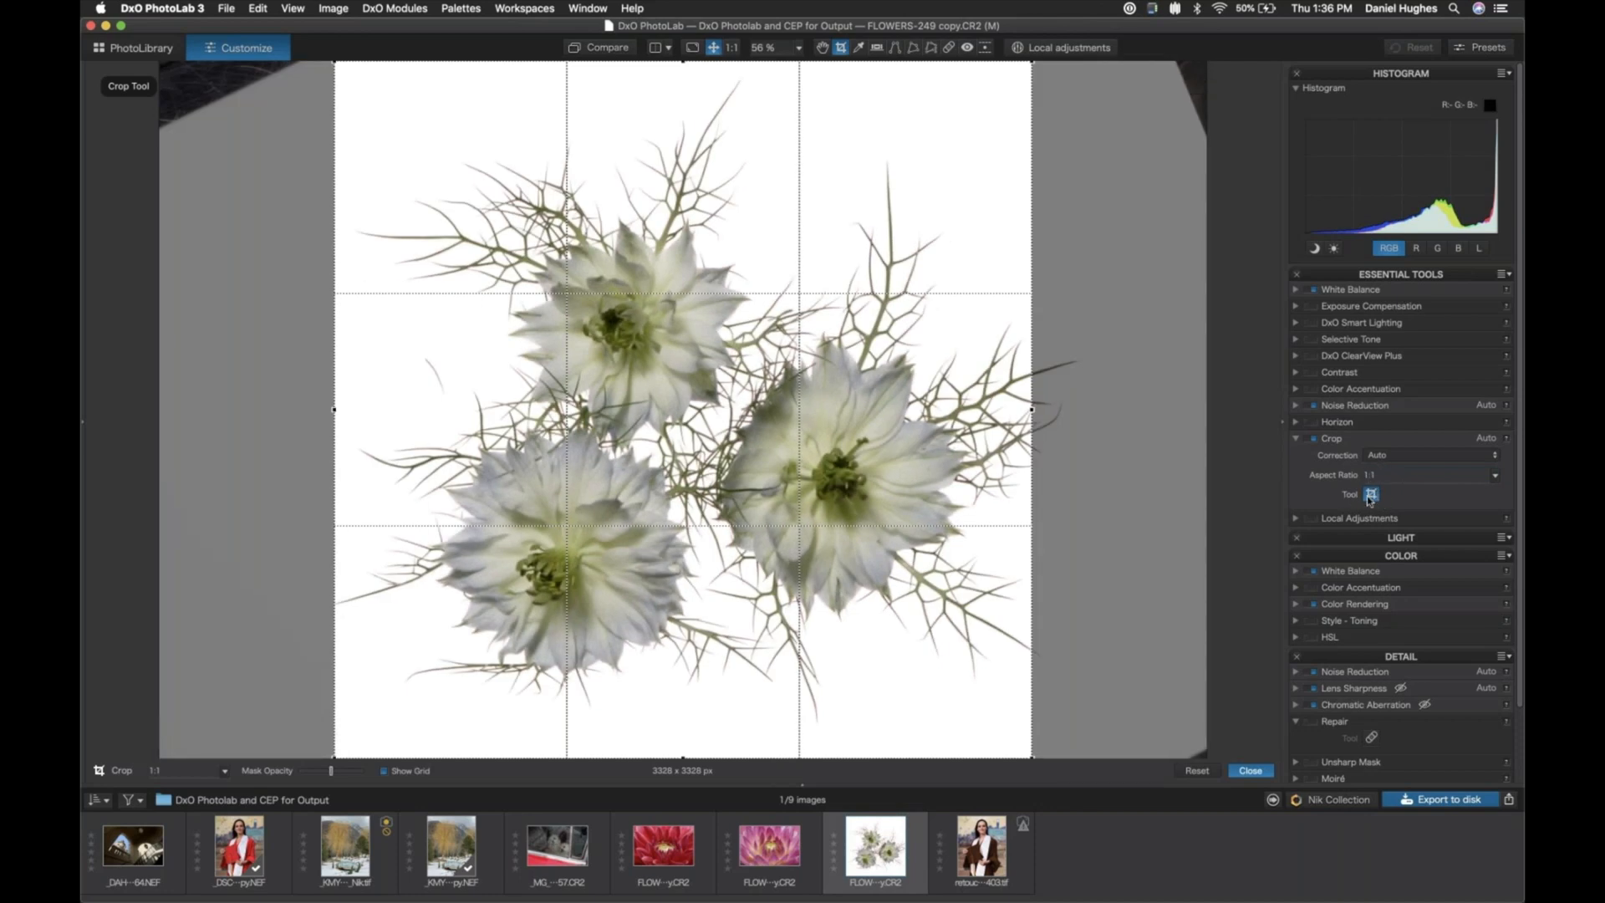
pyautogui.moveTo(649, 571); pyautogui.dragTo(693, 554)
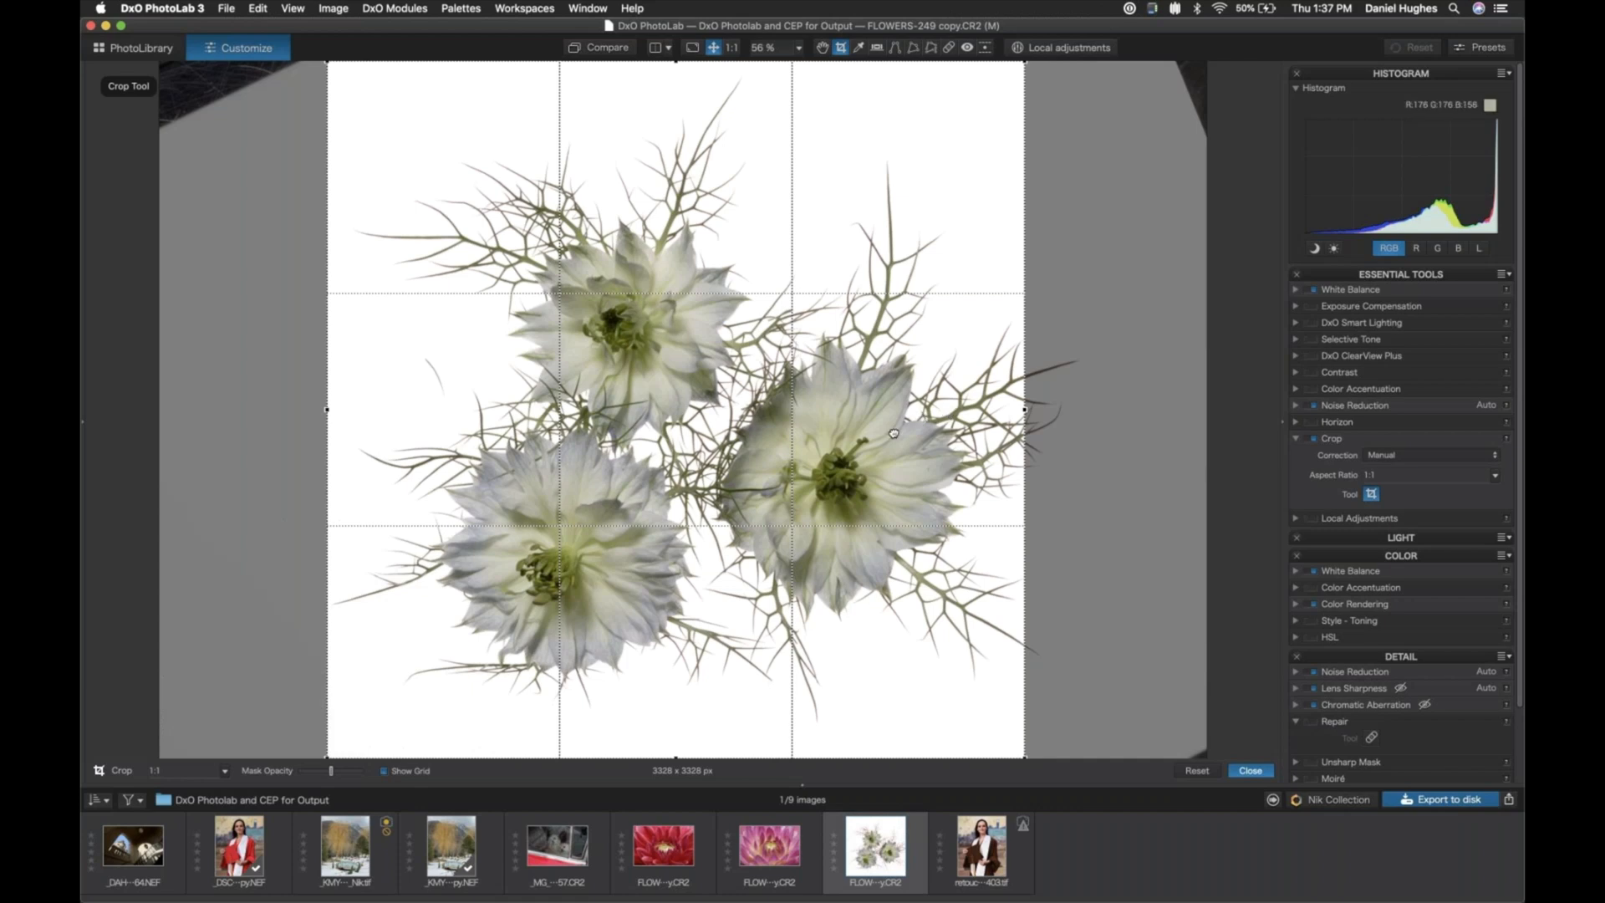
pyautogui.moveTo(893, 433); pyautogui.dragTo(951, 402)
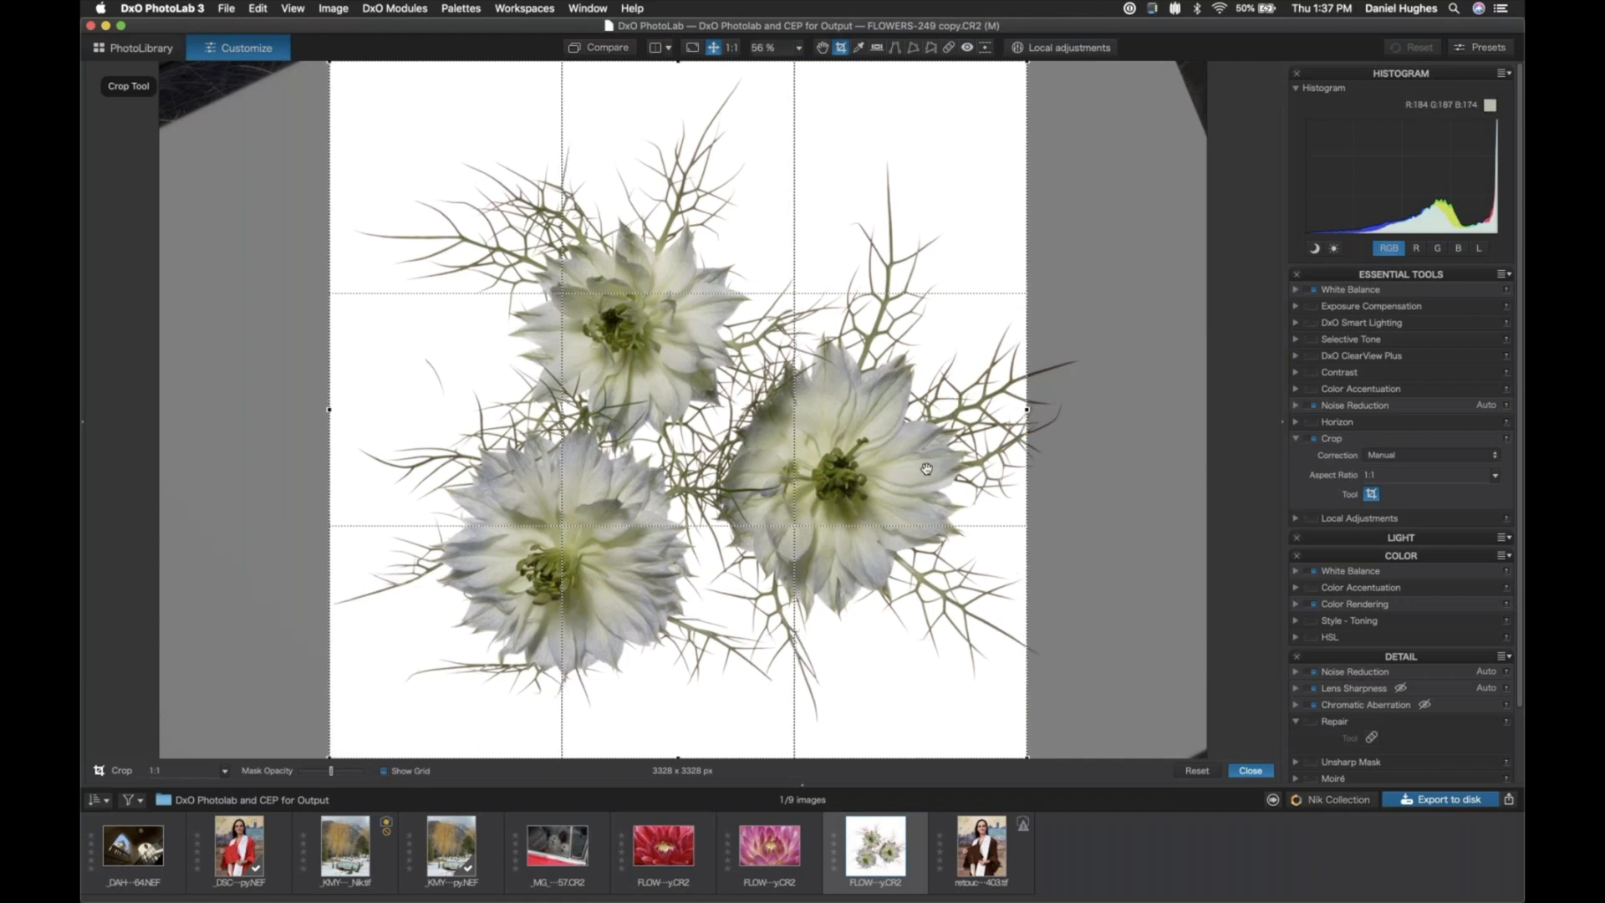
pyautogui.click(1252, 771)
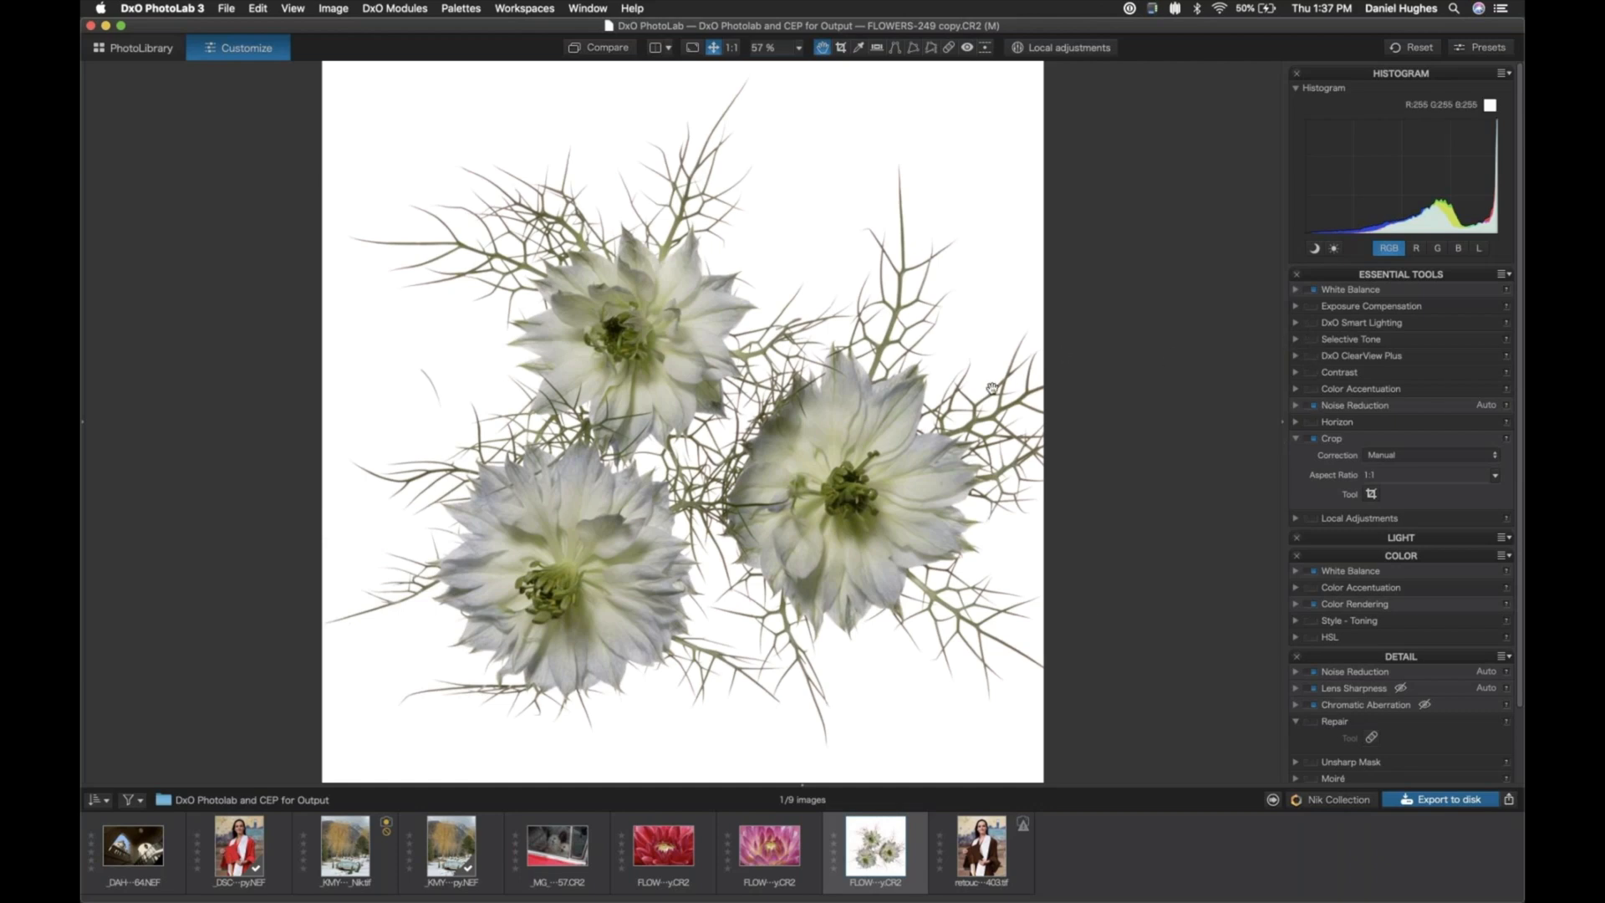
# - Set the Selective Tone midtones to -15 to darken the flowers slightly
pyautogui.click(1296, 340)
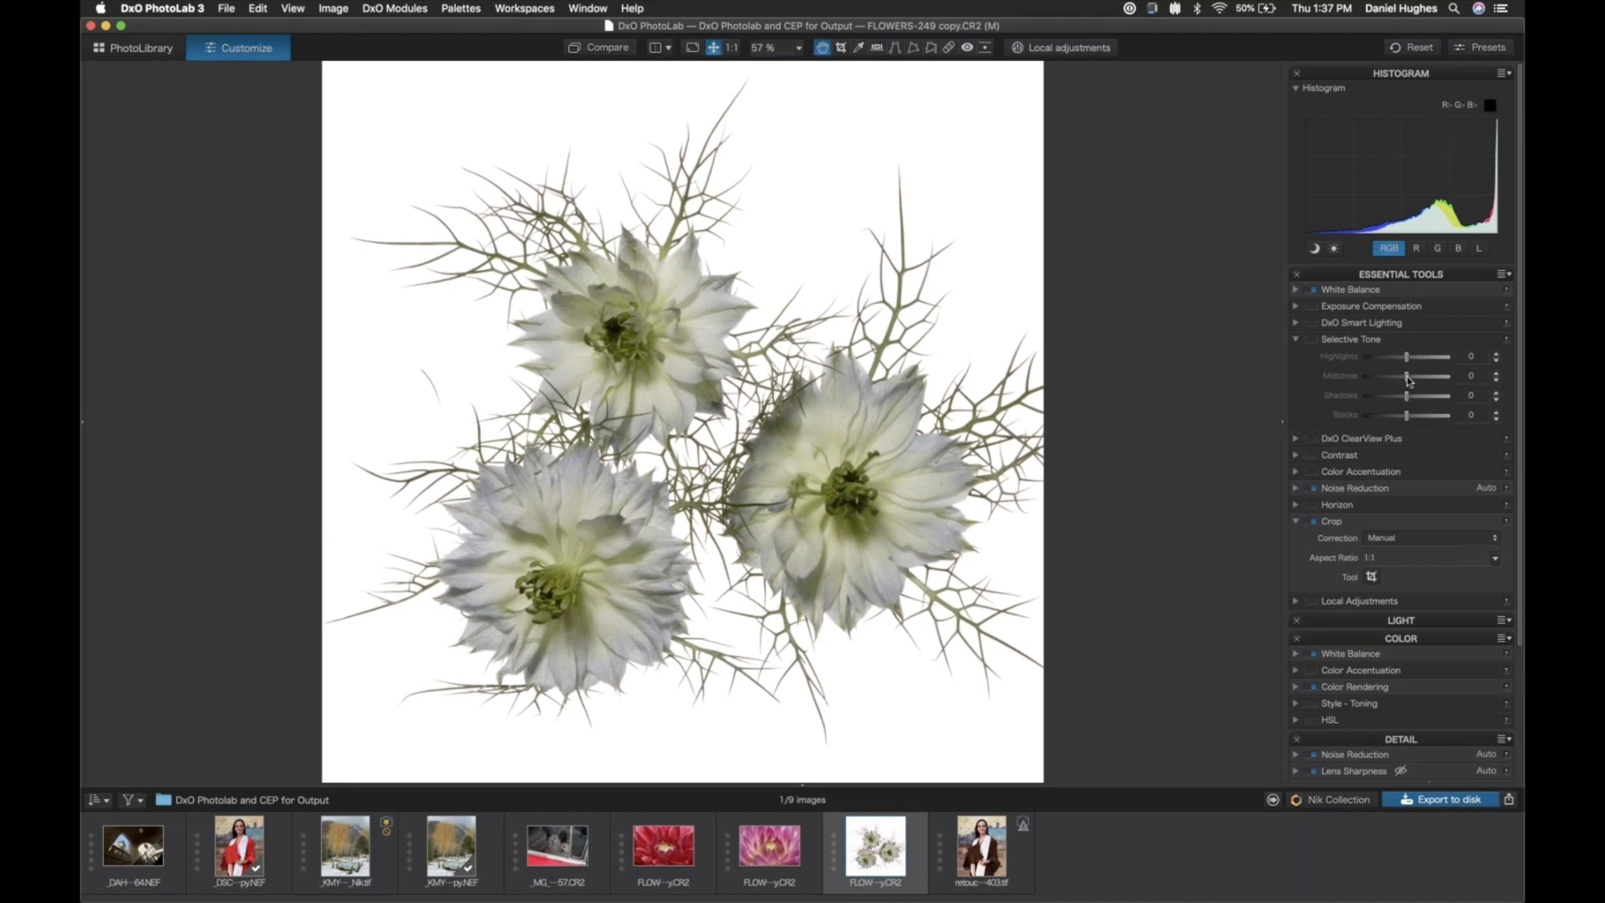
pyautogui.moveTo(1406, 377); pyautogui.dragTo(1401, 380)
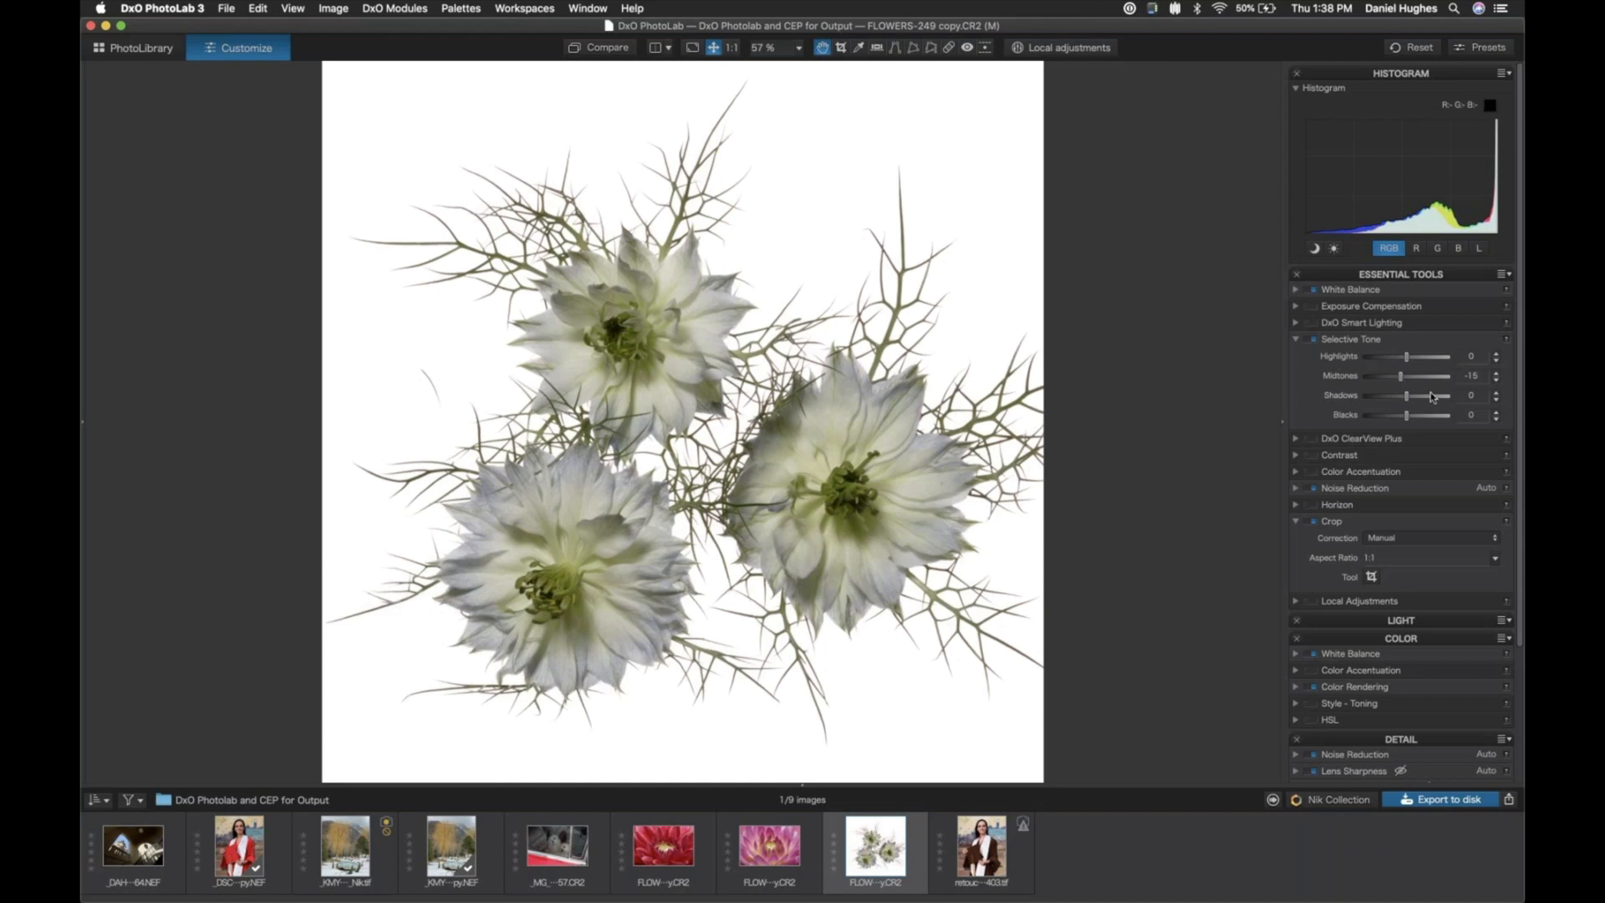
pyautogui.click(1296, 340)
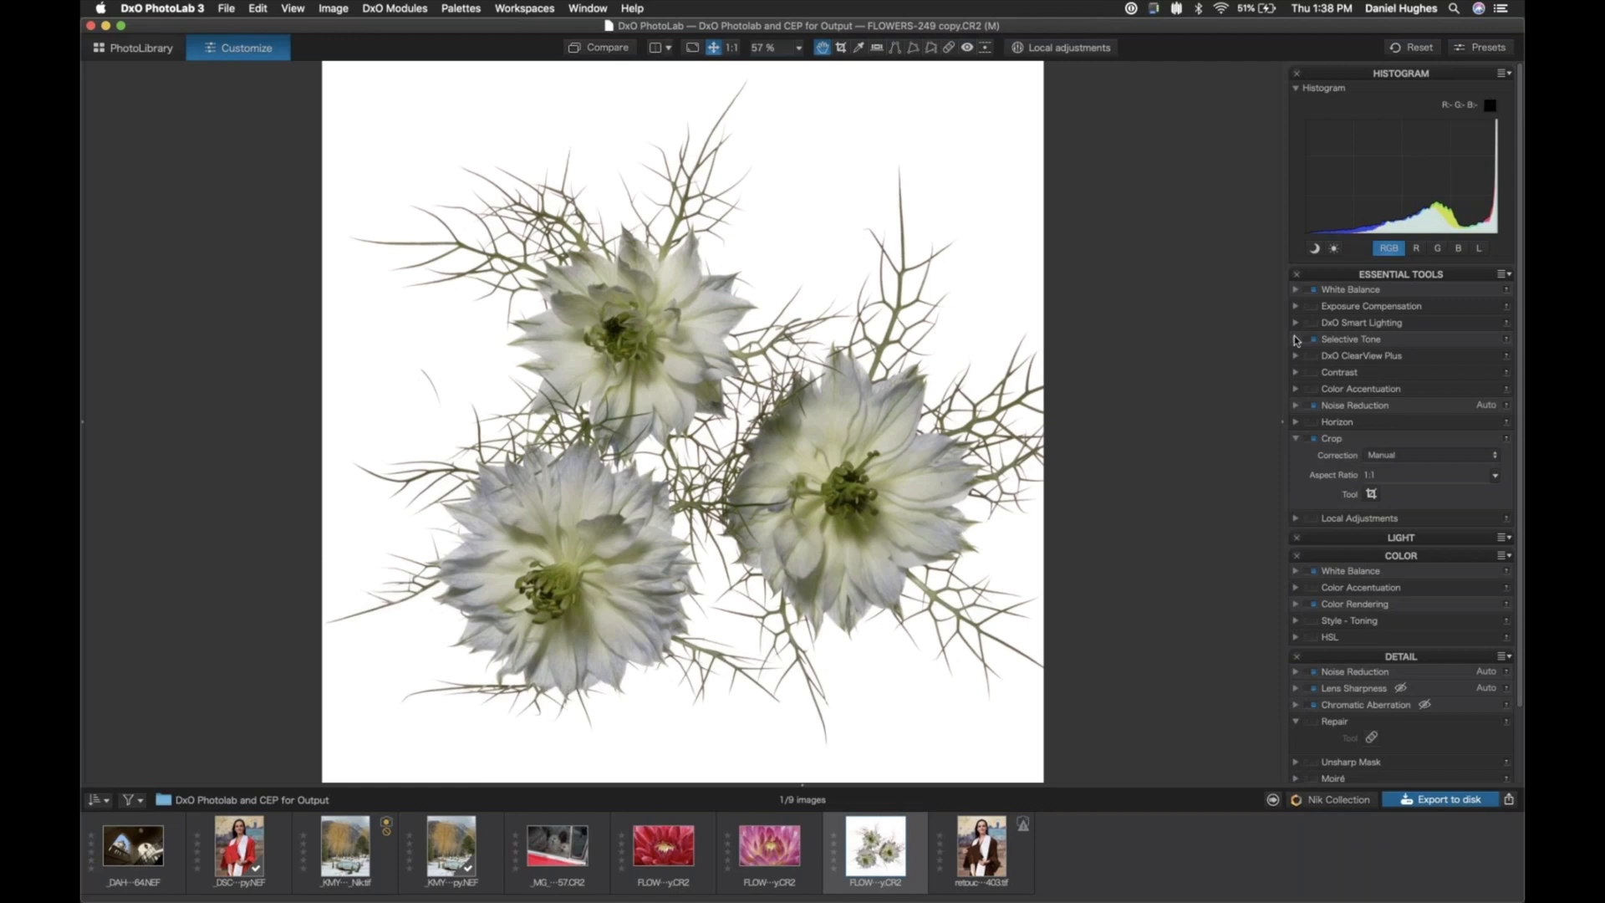
pyautogui.click(1296, 340)
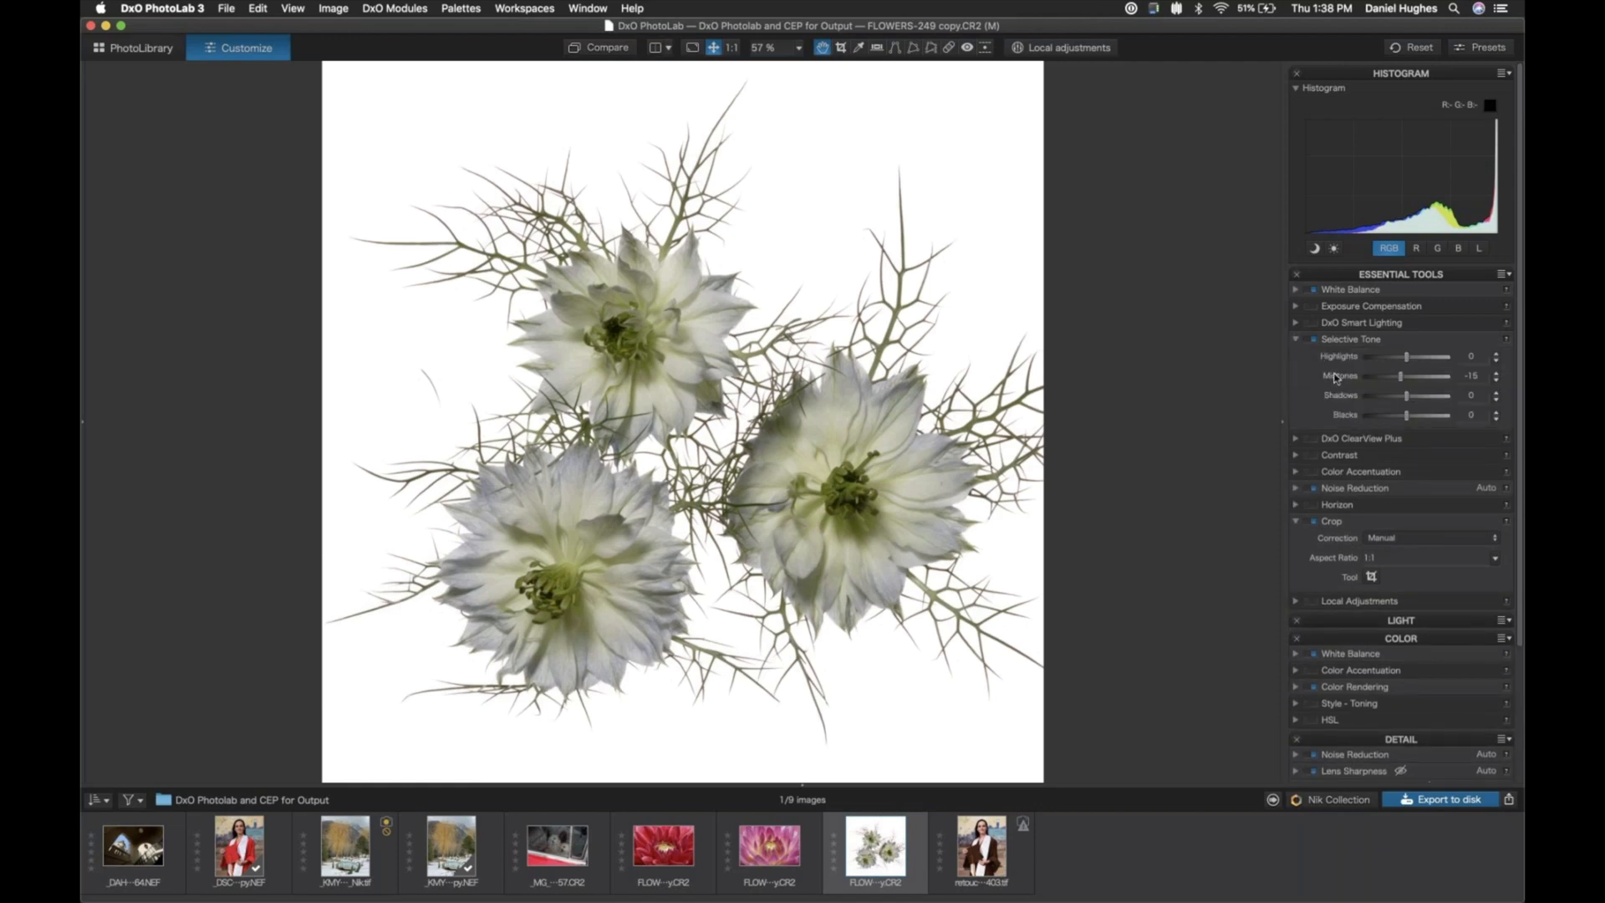
pyautogui.moveTo(1401, 384)
pyautogui.mouseDown()
pyautogui.moveTo(1354, 384)
pyautogui.moveTo(1402, 384)
pyautogui.mouseUp()
pyautogui.click(1297, 340)
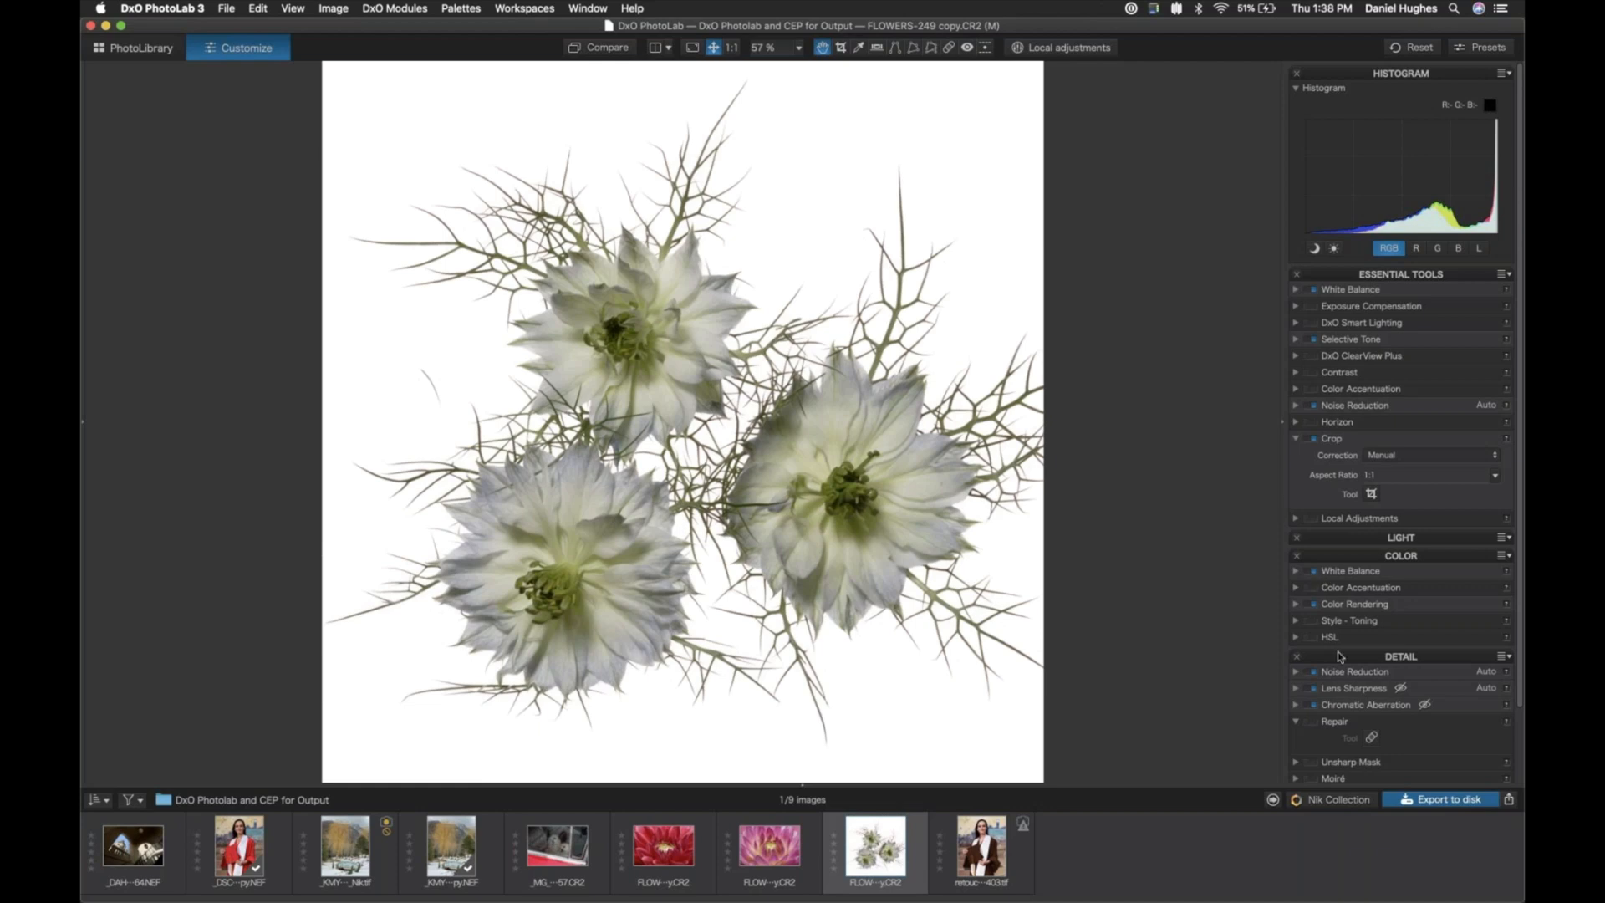
# - Examine the flower detail at 100 % with the Lens Sharpness correction switched off and back on
pyautogui.scroll(-2, 1337, 656)
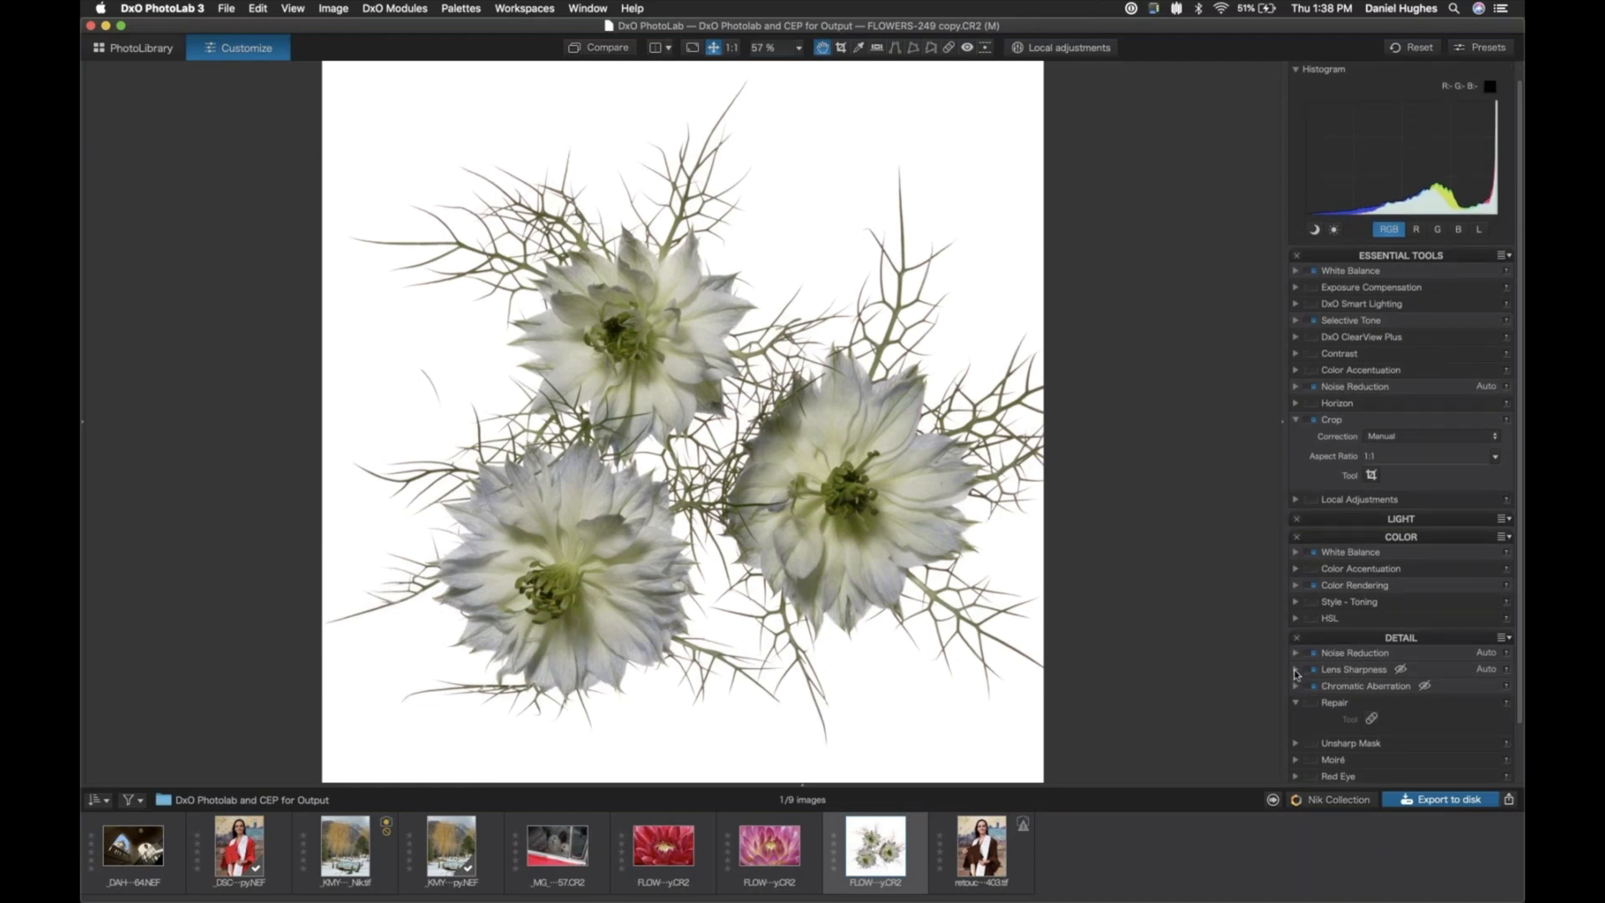
pyautogui.click(1294, 669)
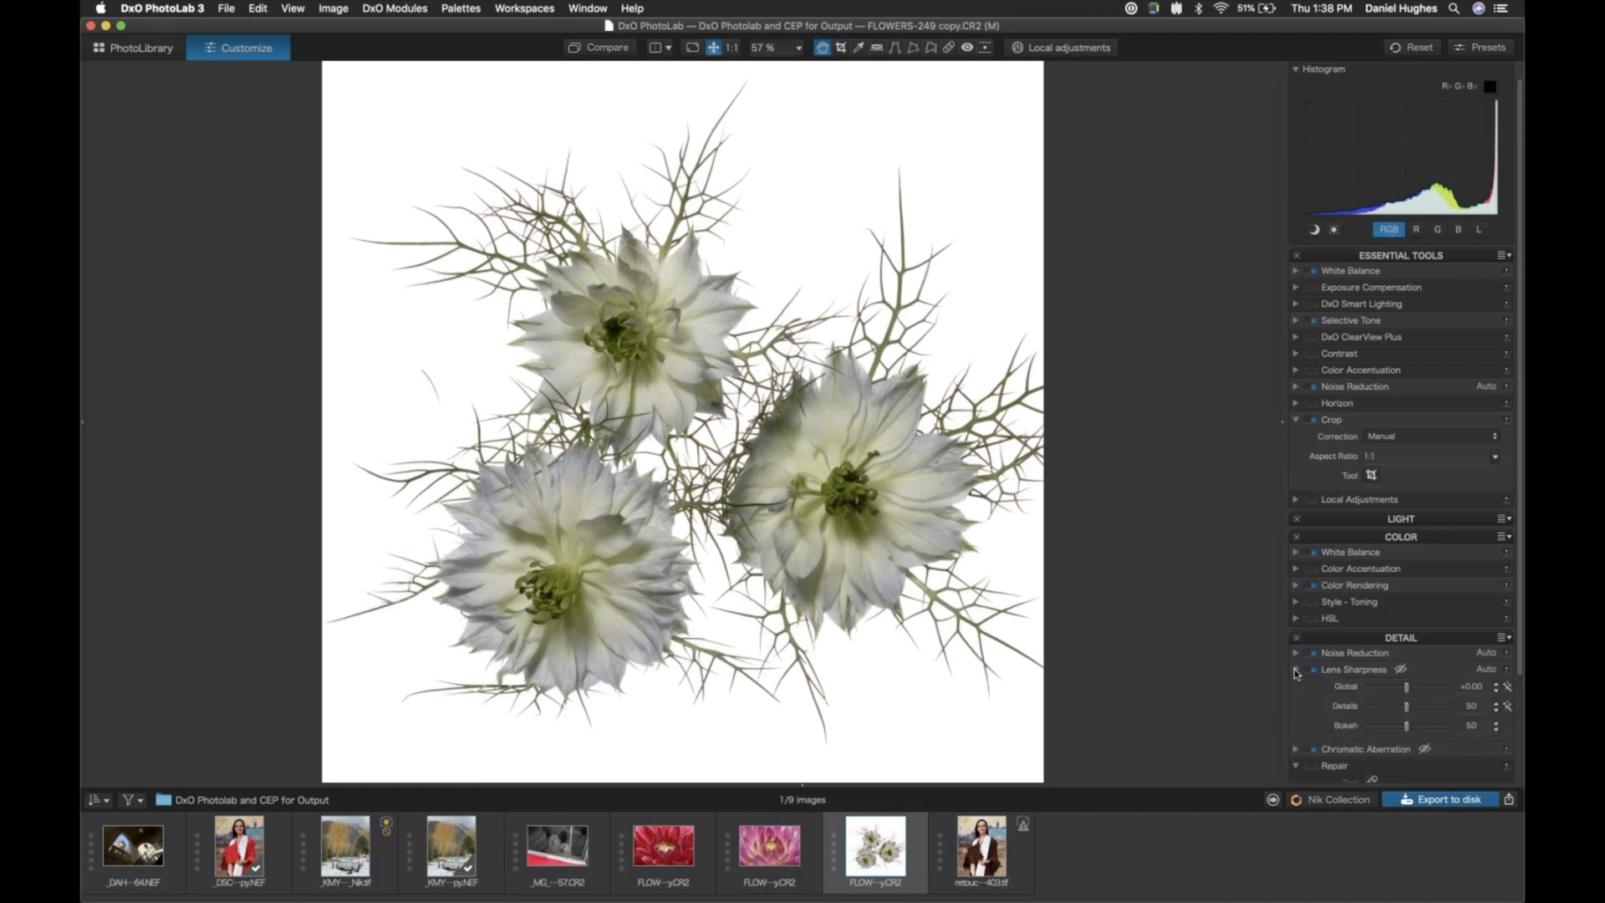
pyautogui.scroll(-5, 1312, 692)
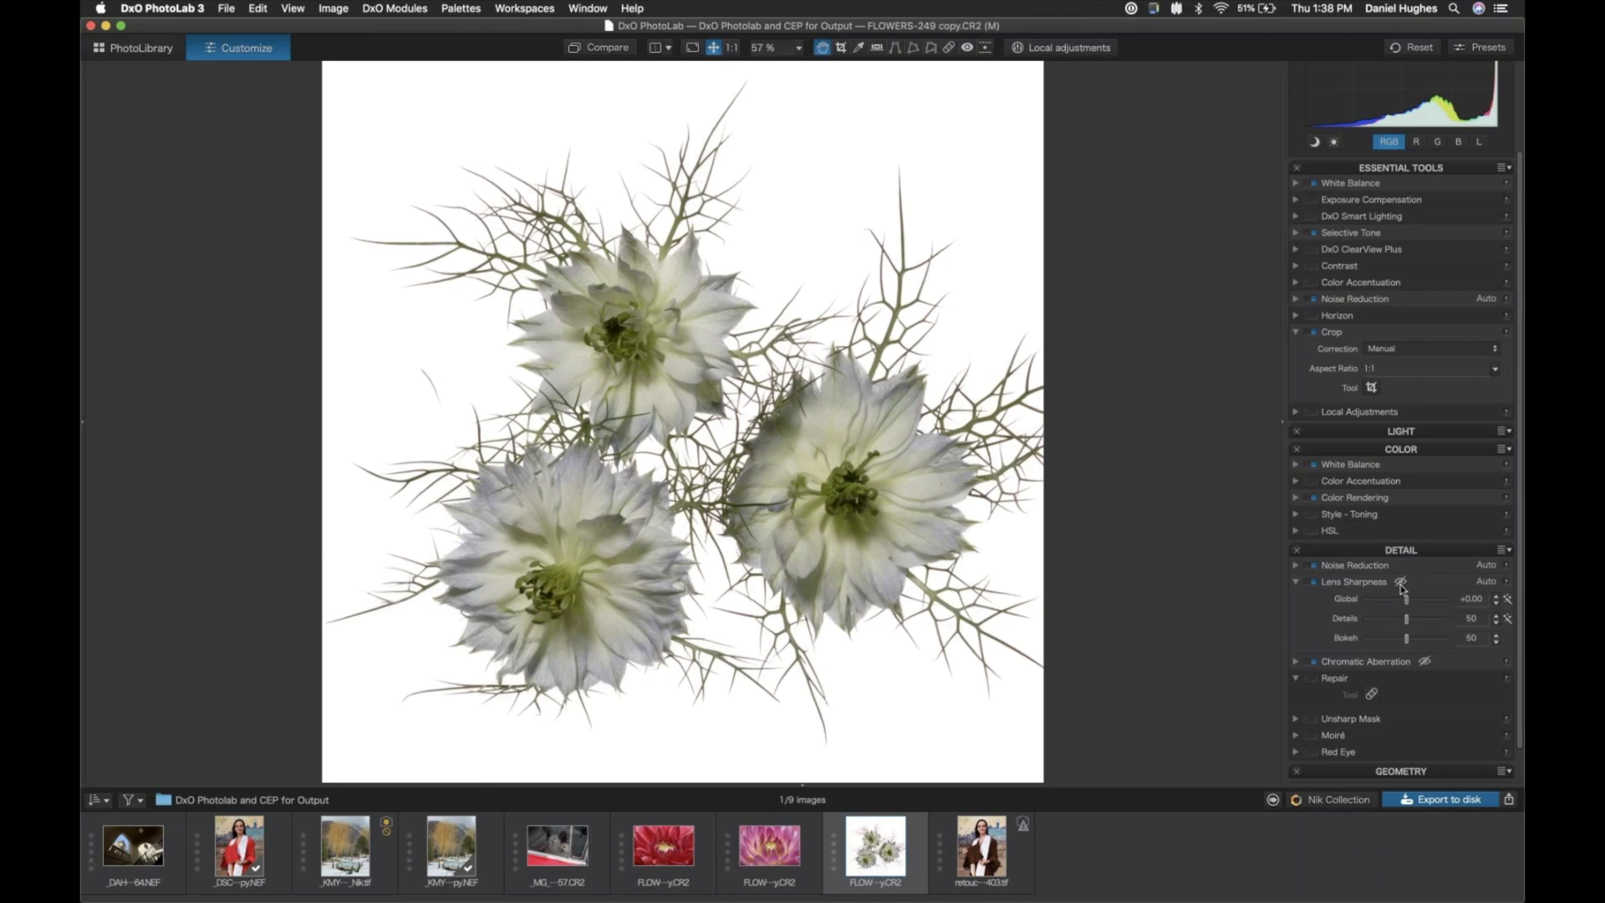
pyautogui.moveTo(1401, 587)
pyautogui.press('super+equal')
pyautogui.press('super+equal')
pyautogui.press('super+equal')
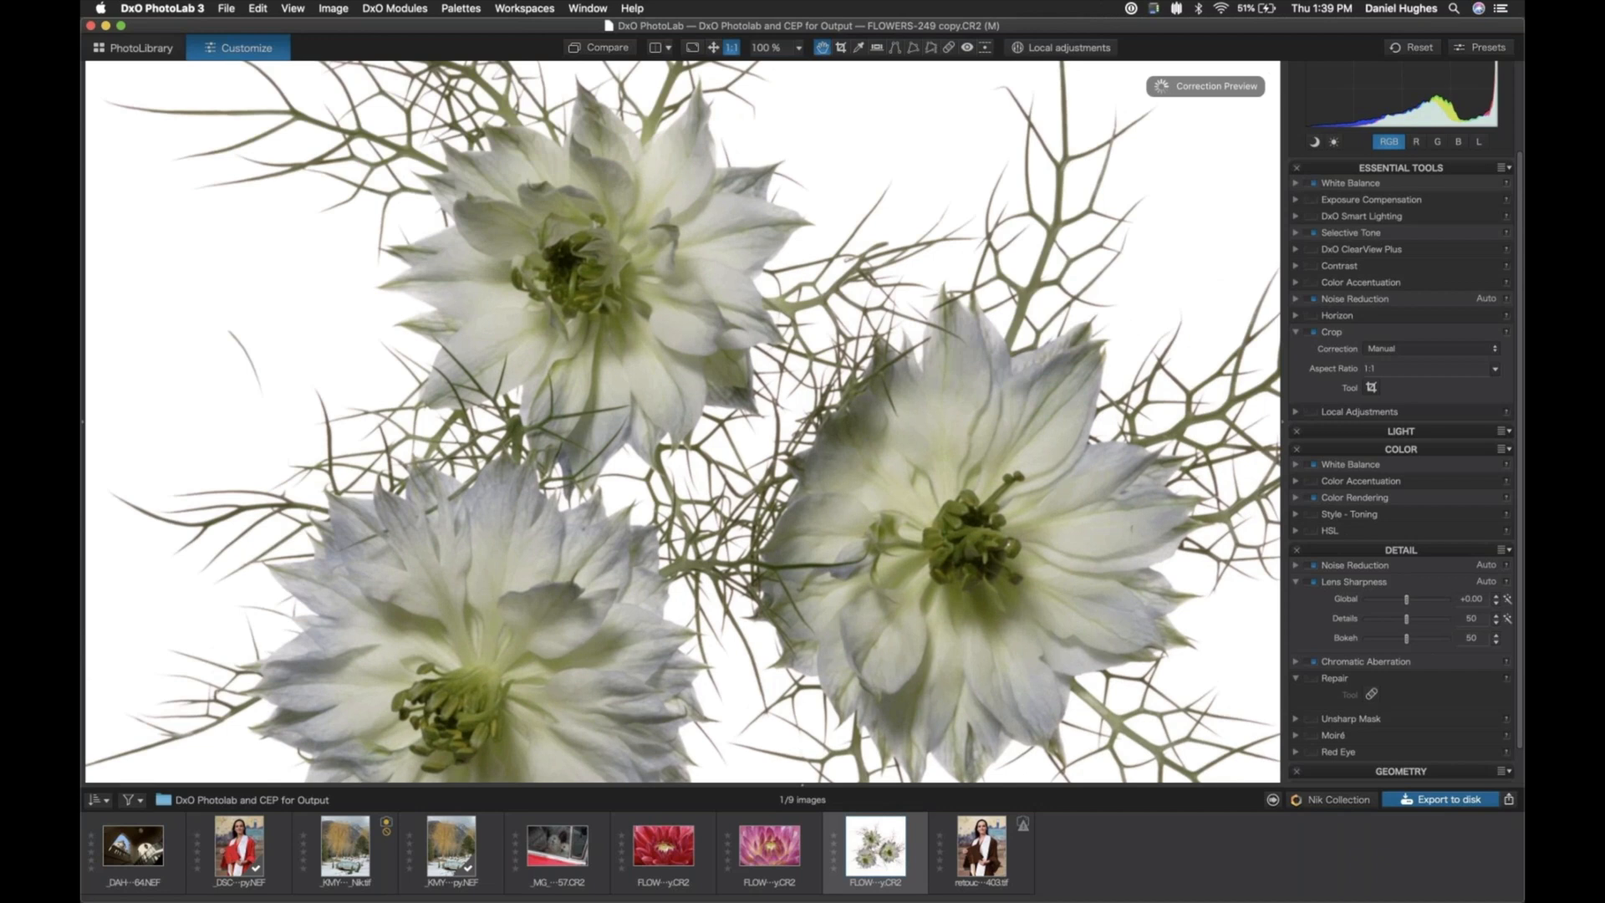
pyautogui.press('super+equal')
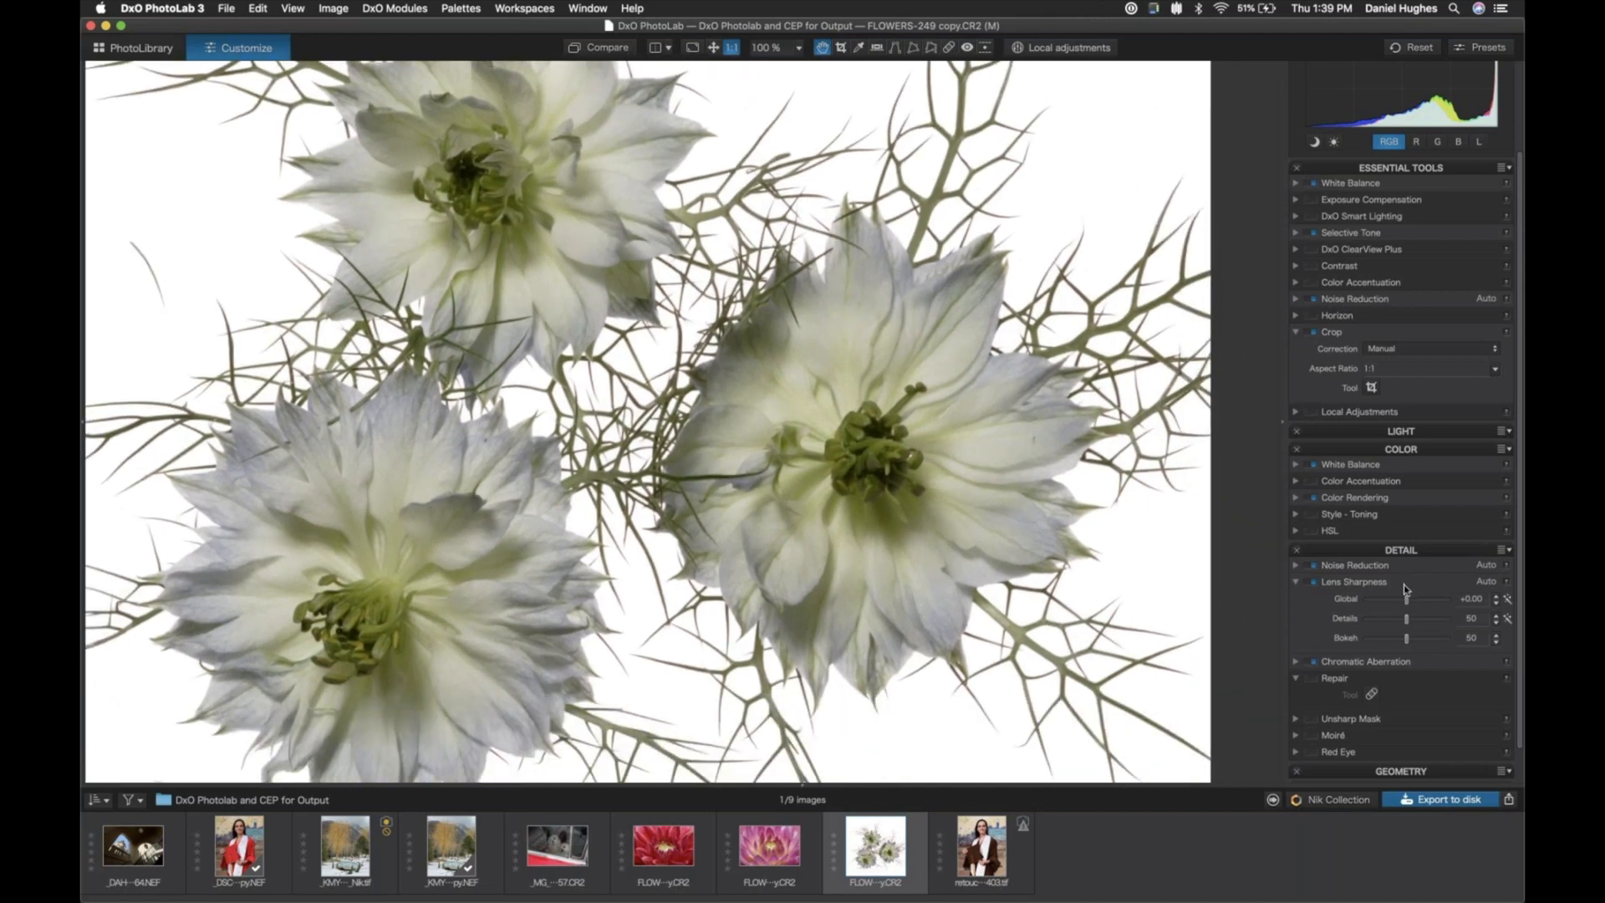
pyautogui.click(1314, 582)
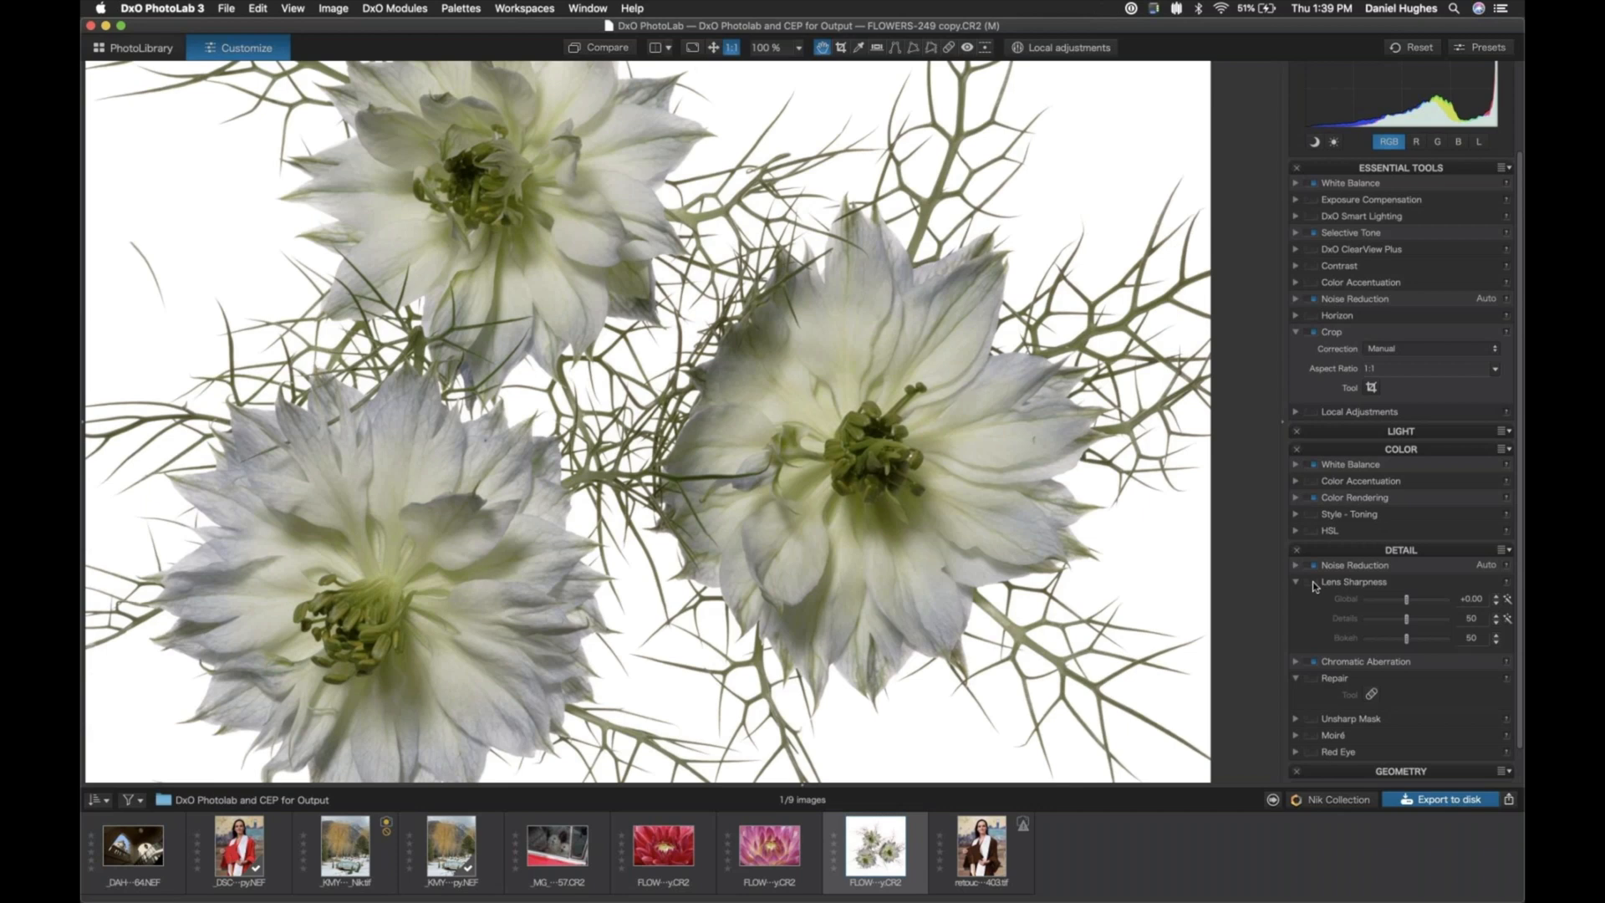
pyautogui.click(1312, 584)
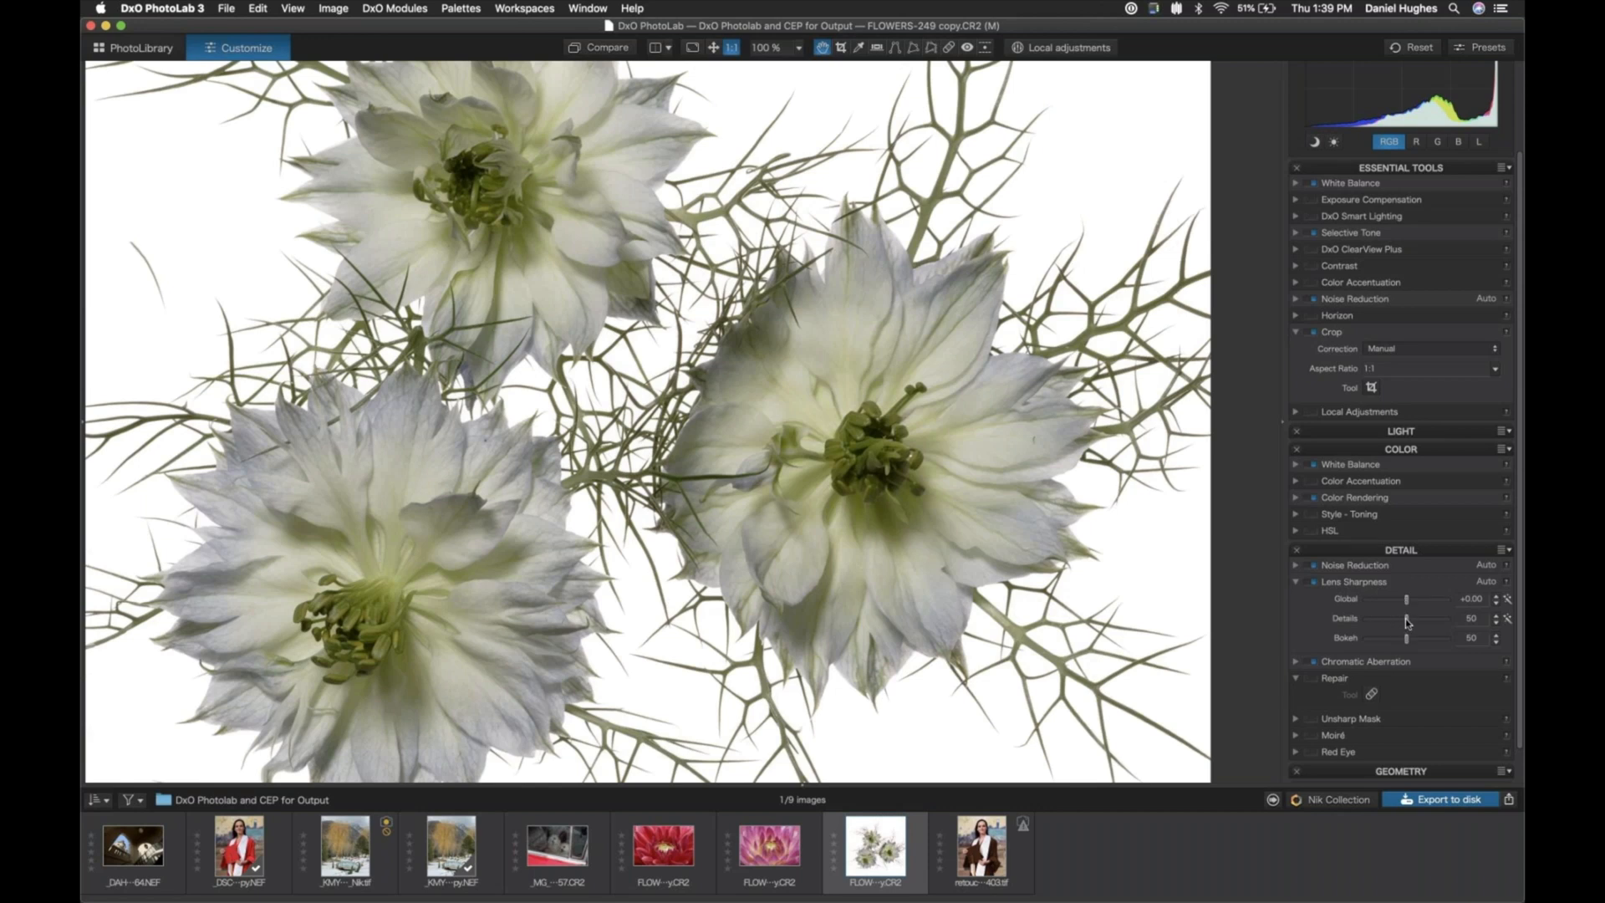
# - Set the Lens Sharpness Details value to 100 for the flowers photo
pyautogui.moveTo(1407, 622); pyautogui.dragTo(1476, 624)
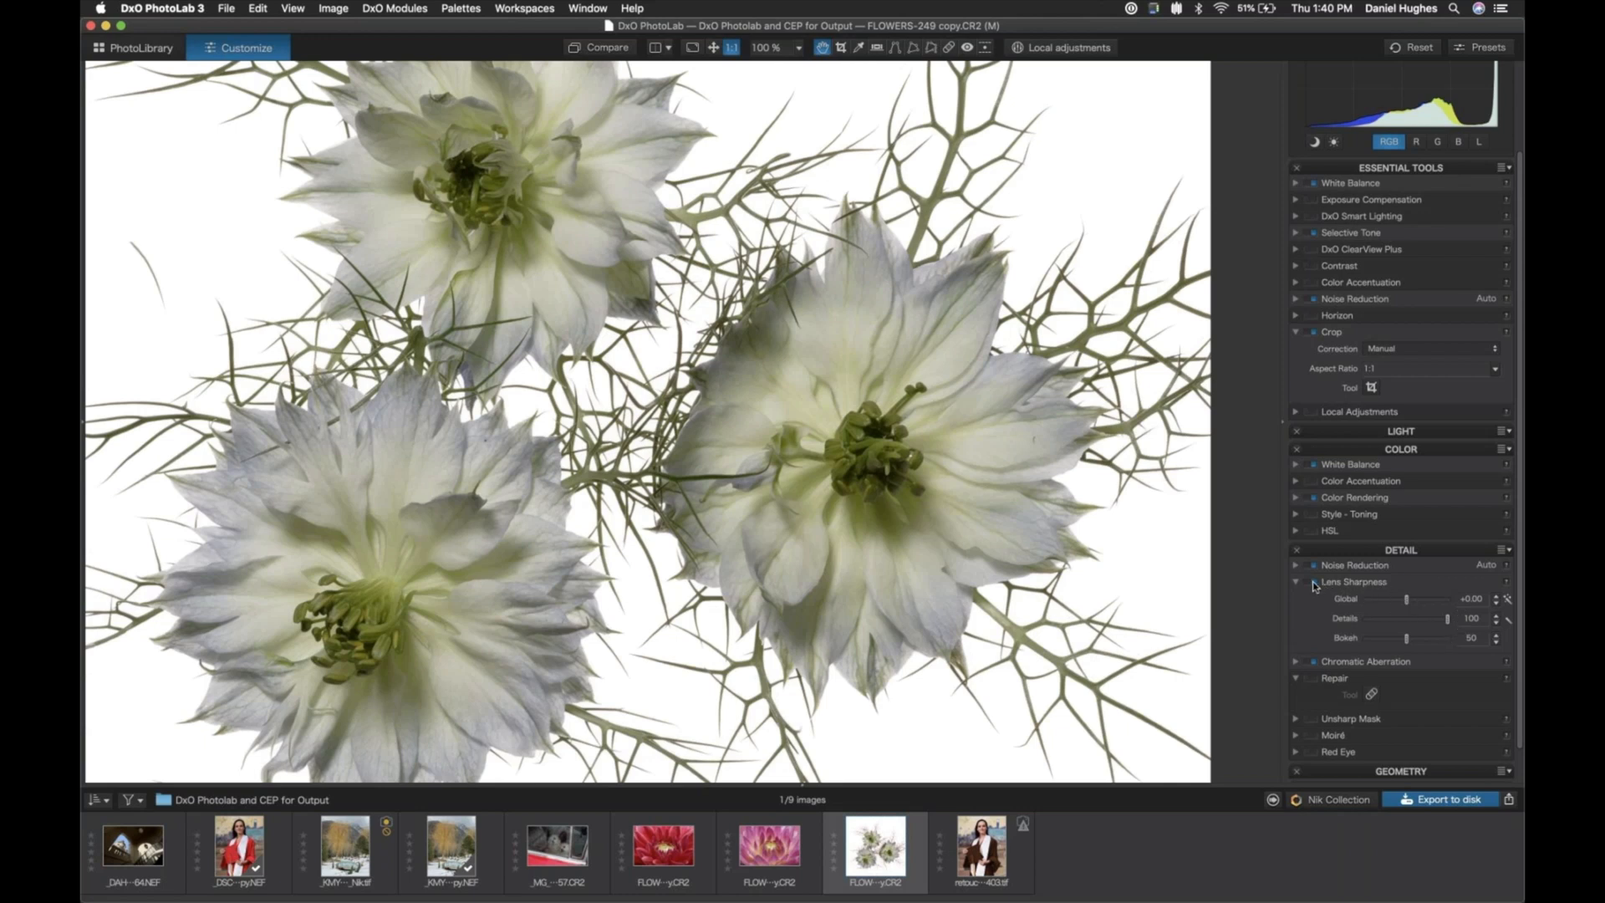
pyautogui.press('super+plus')
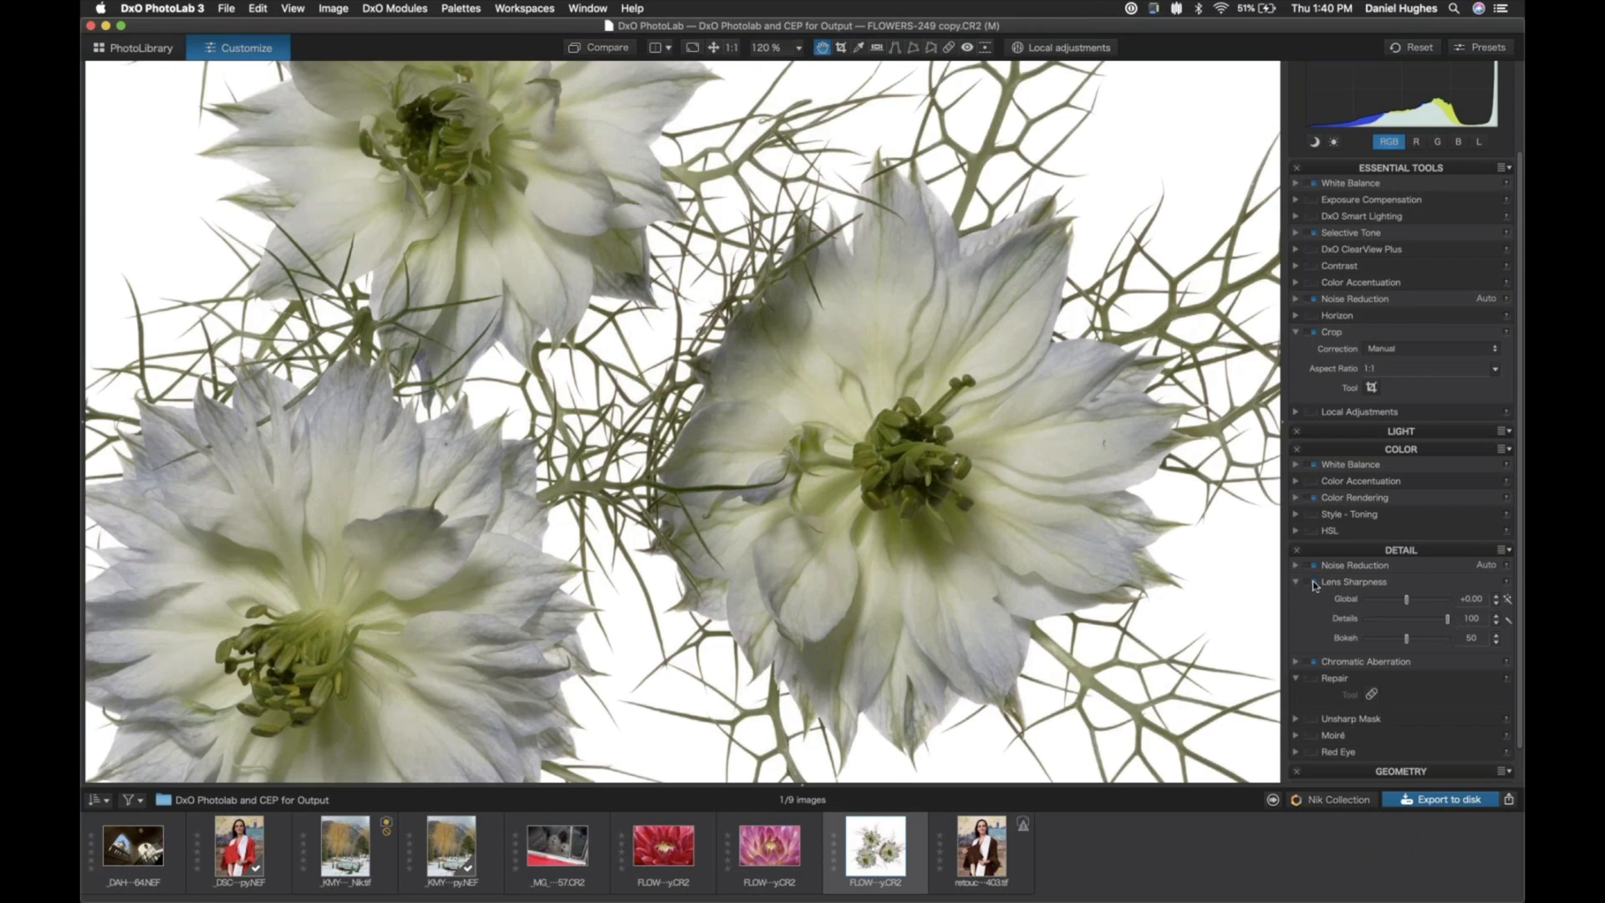
# - Compare the flowers with Lens Sharpness off and on, and lower its Details value to 69
pyautogui.click(1314, 584)
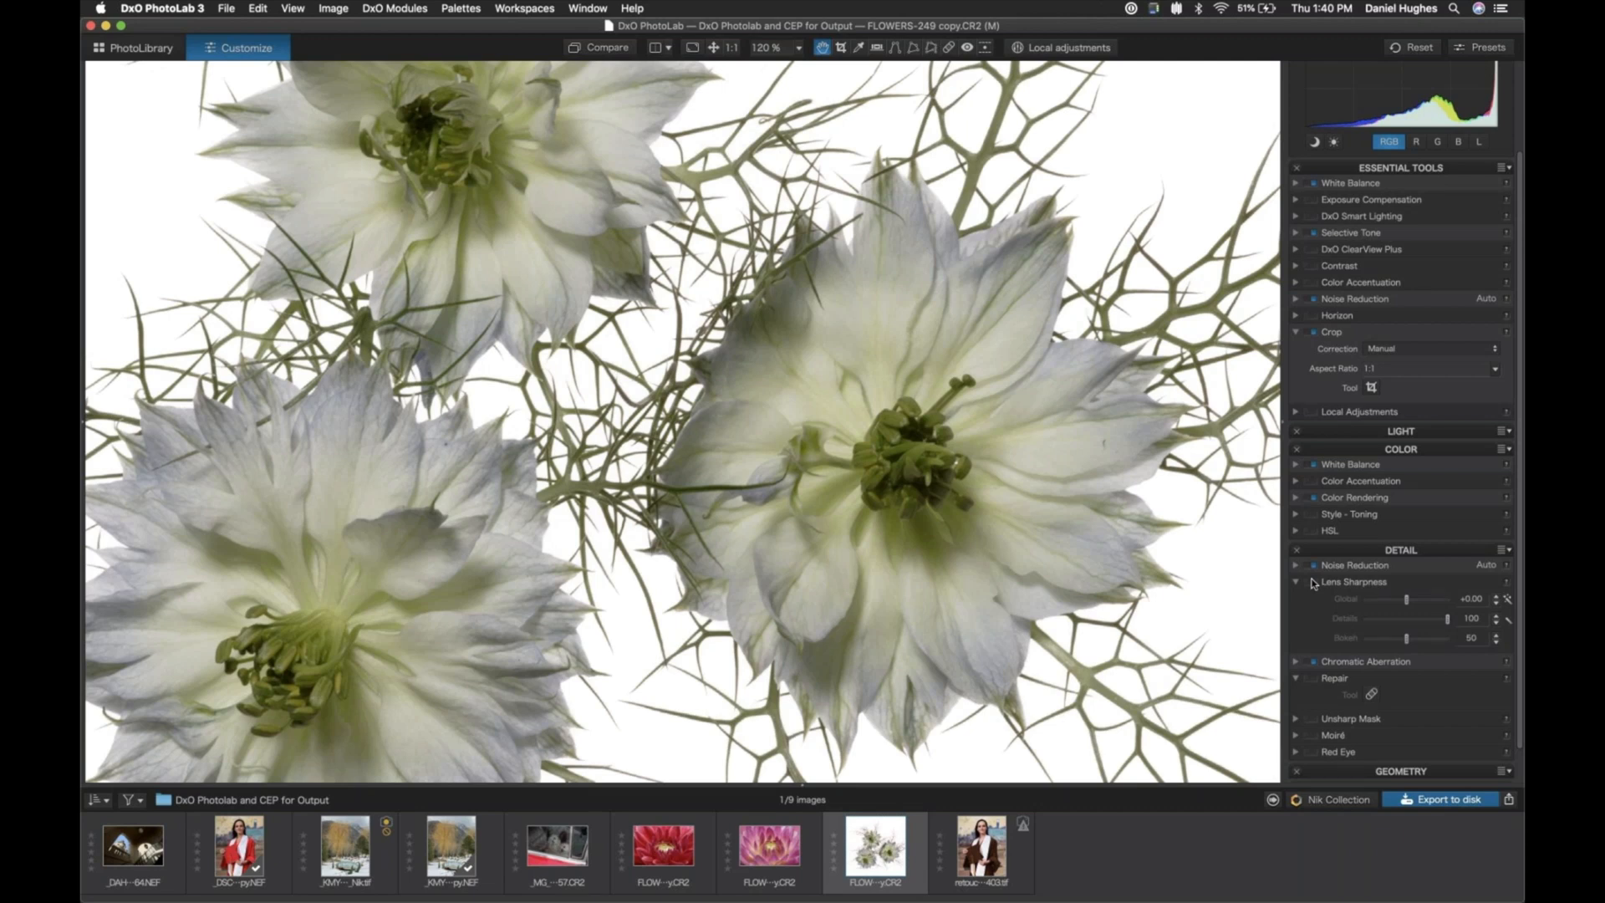
pyautogui.click(1314, 584)
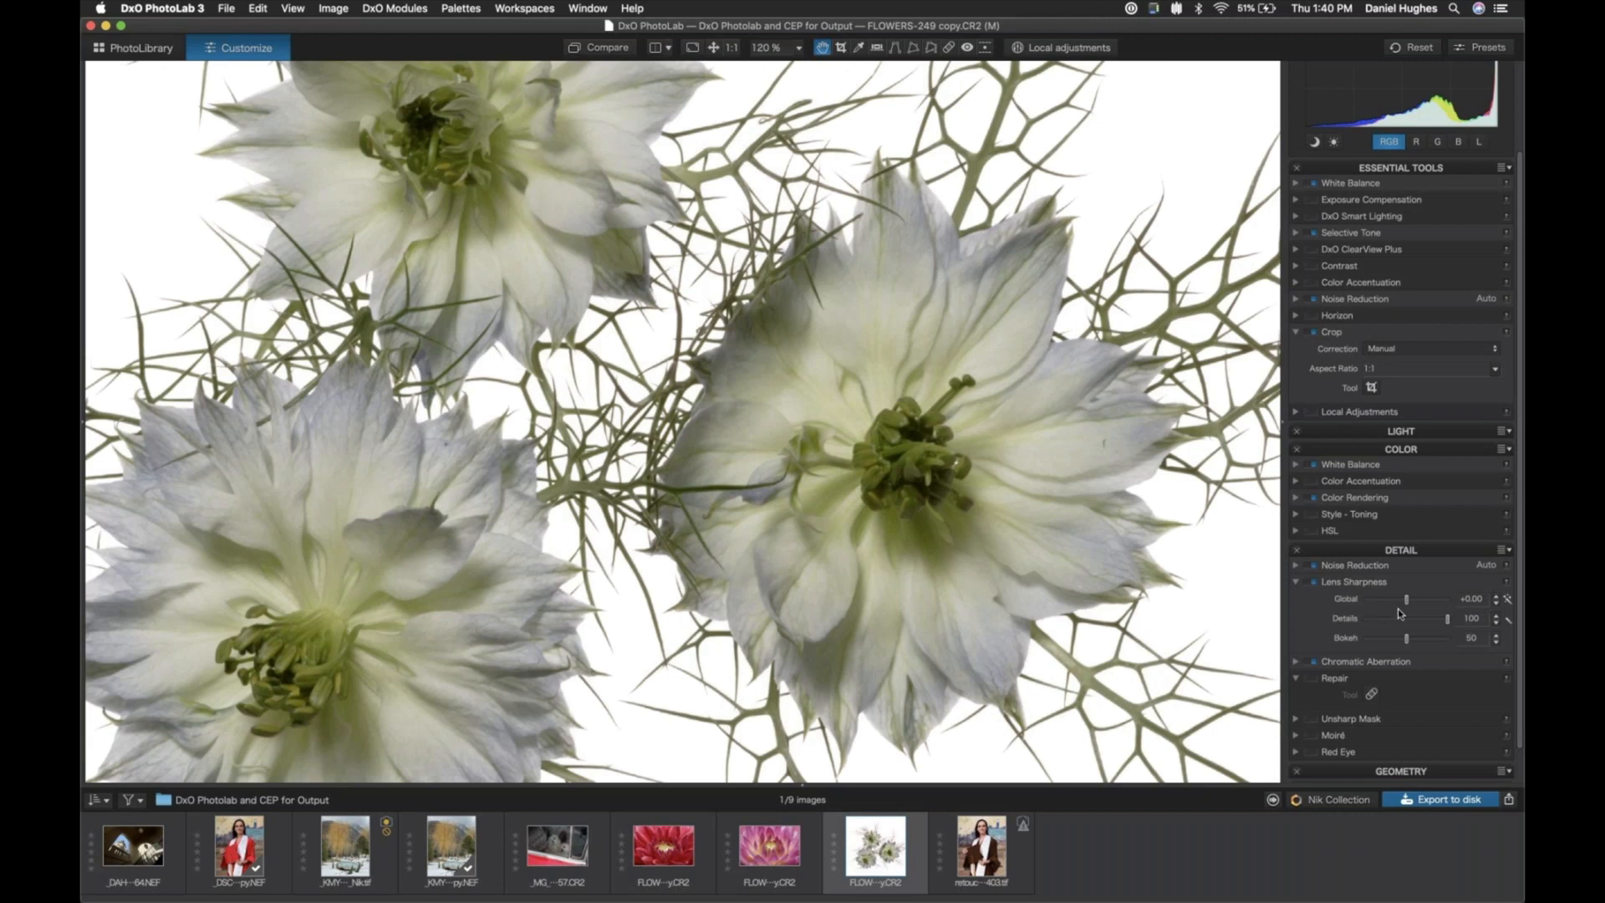
pyautogui.click(1423, 619)
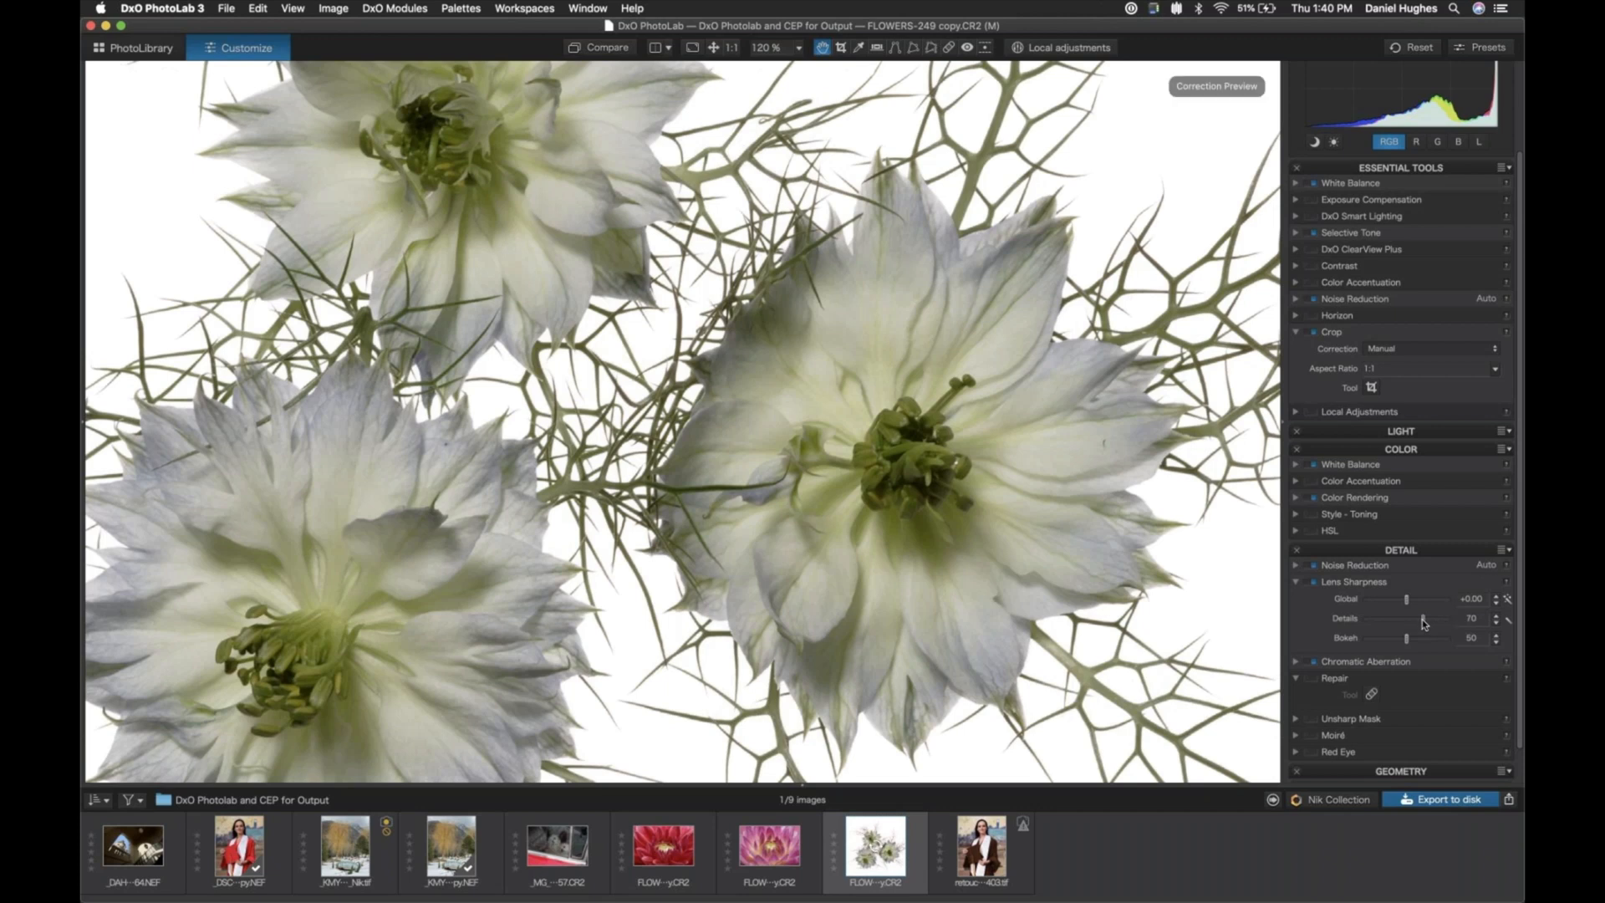
pyautogui.moveTo(1422, 622); pyautogui.dragTo(1424, 623)
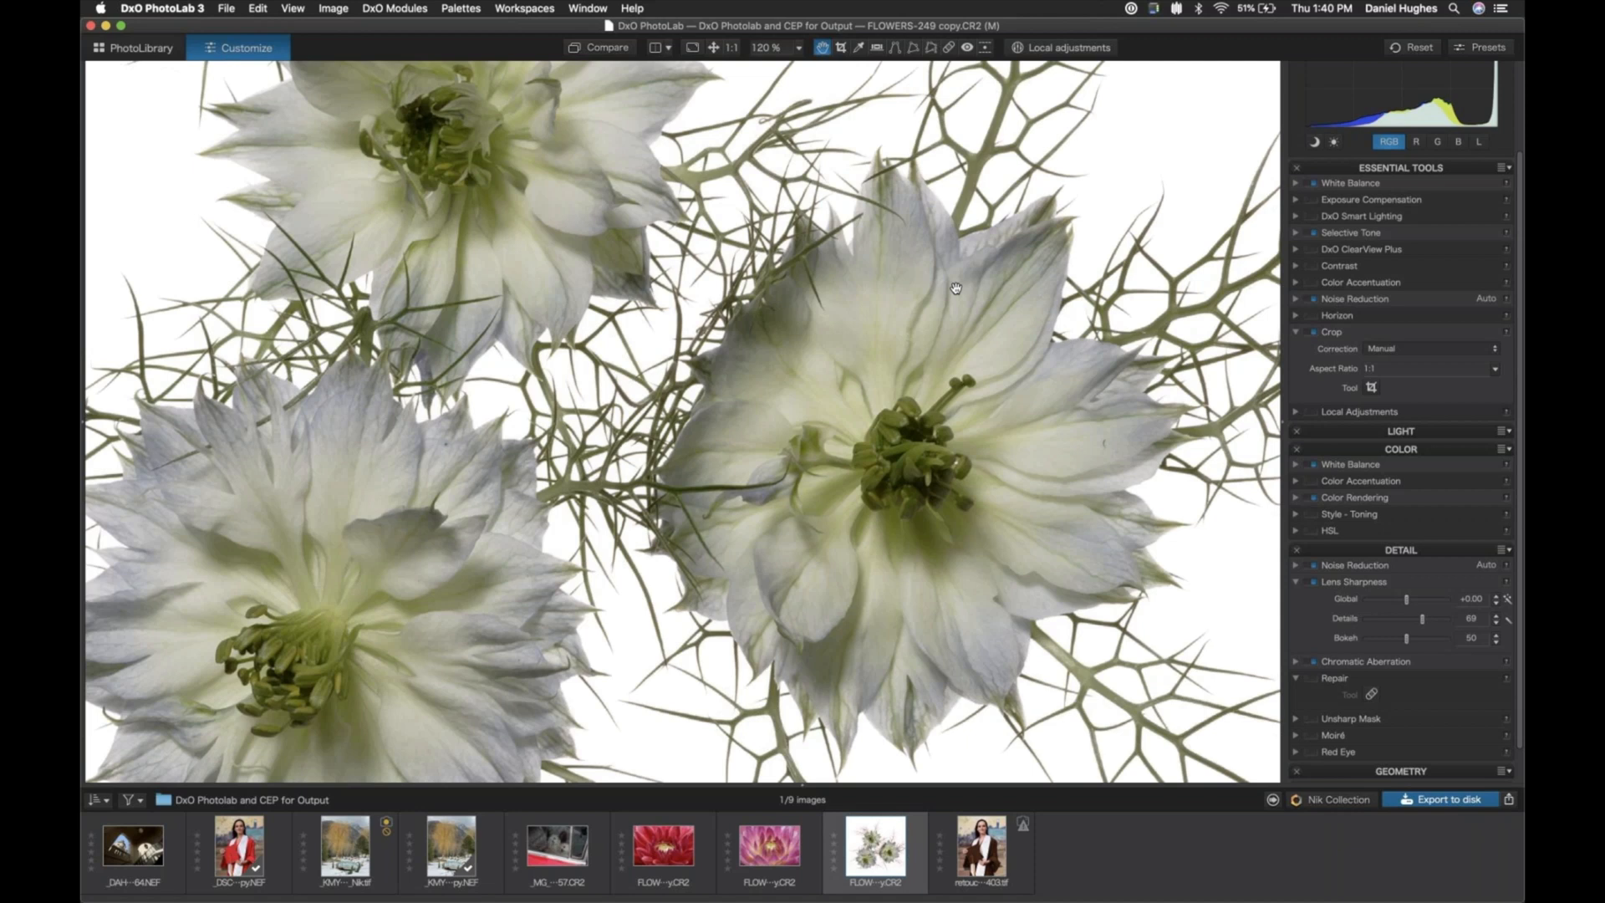
pyautogui.press('super+0')
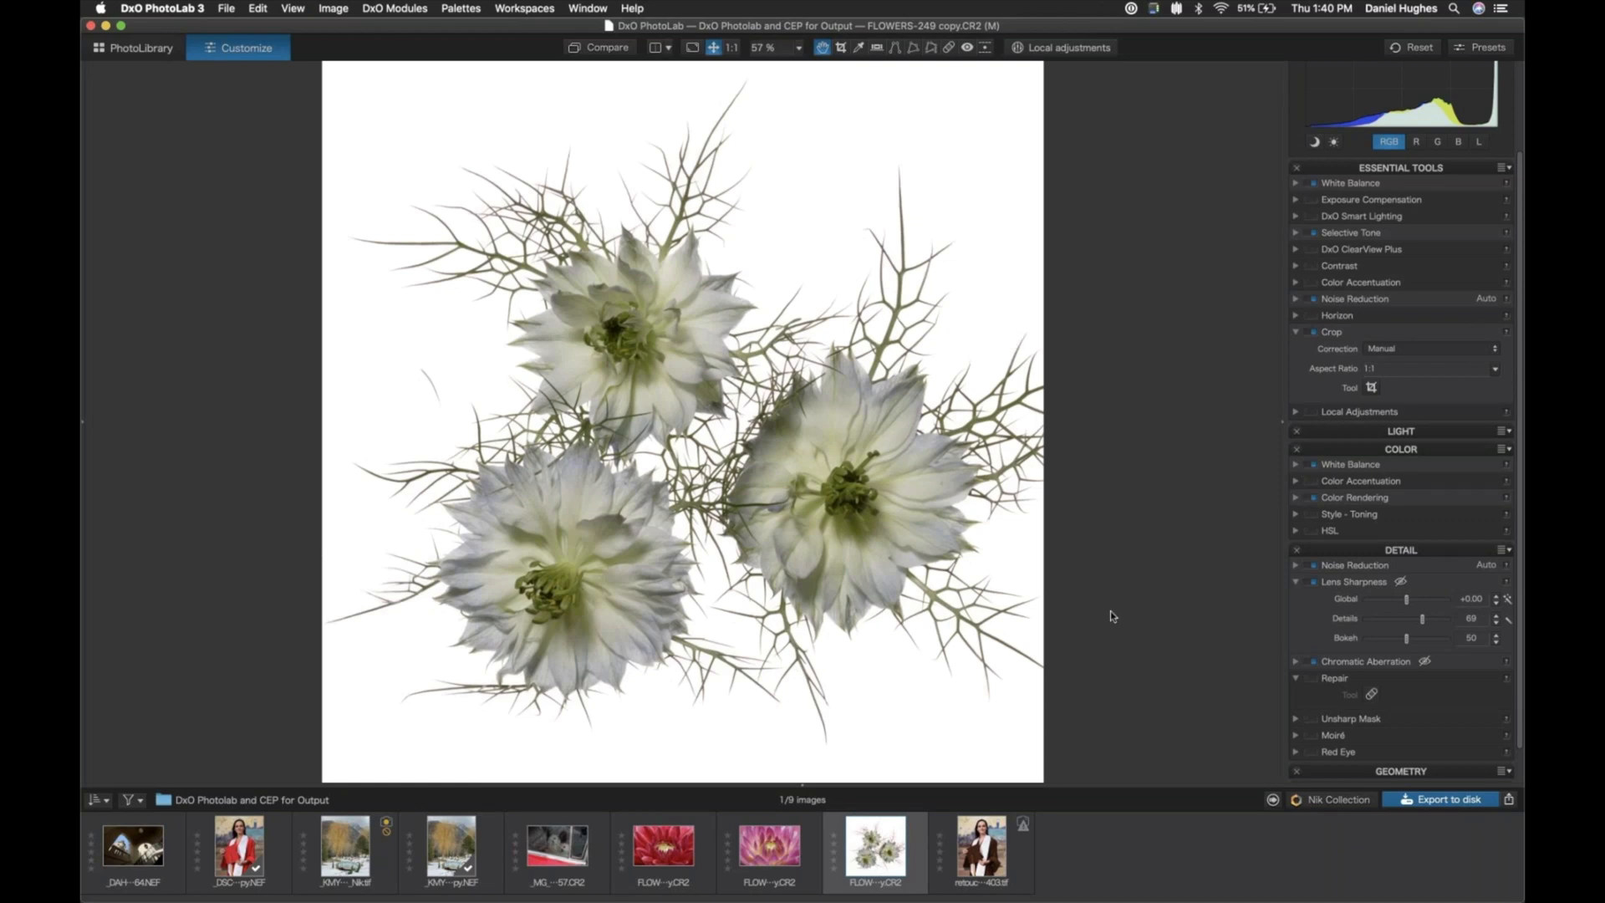
# - Open the flowers photo in Color Efex Pro 4 from the Nik Collection and remove the preloaded Detail Extractor filter
pyautogui.click(1333, 800)
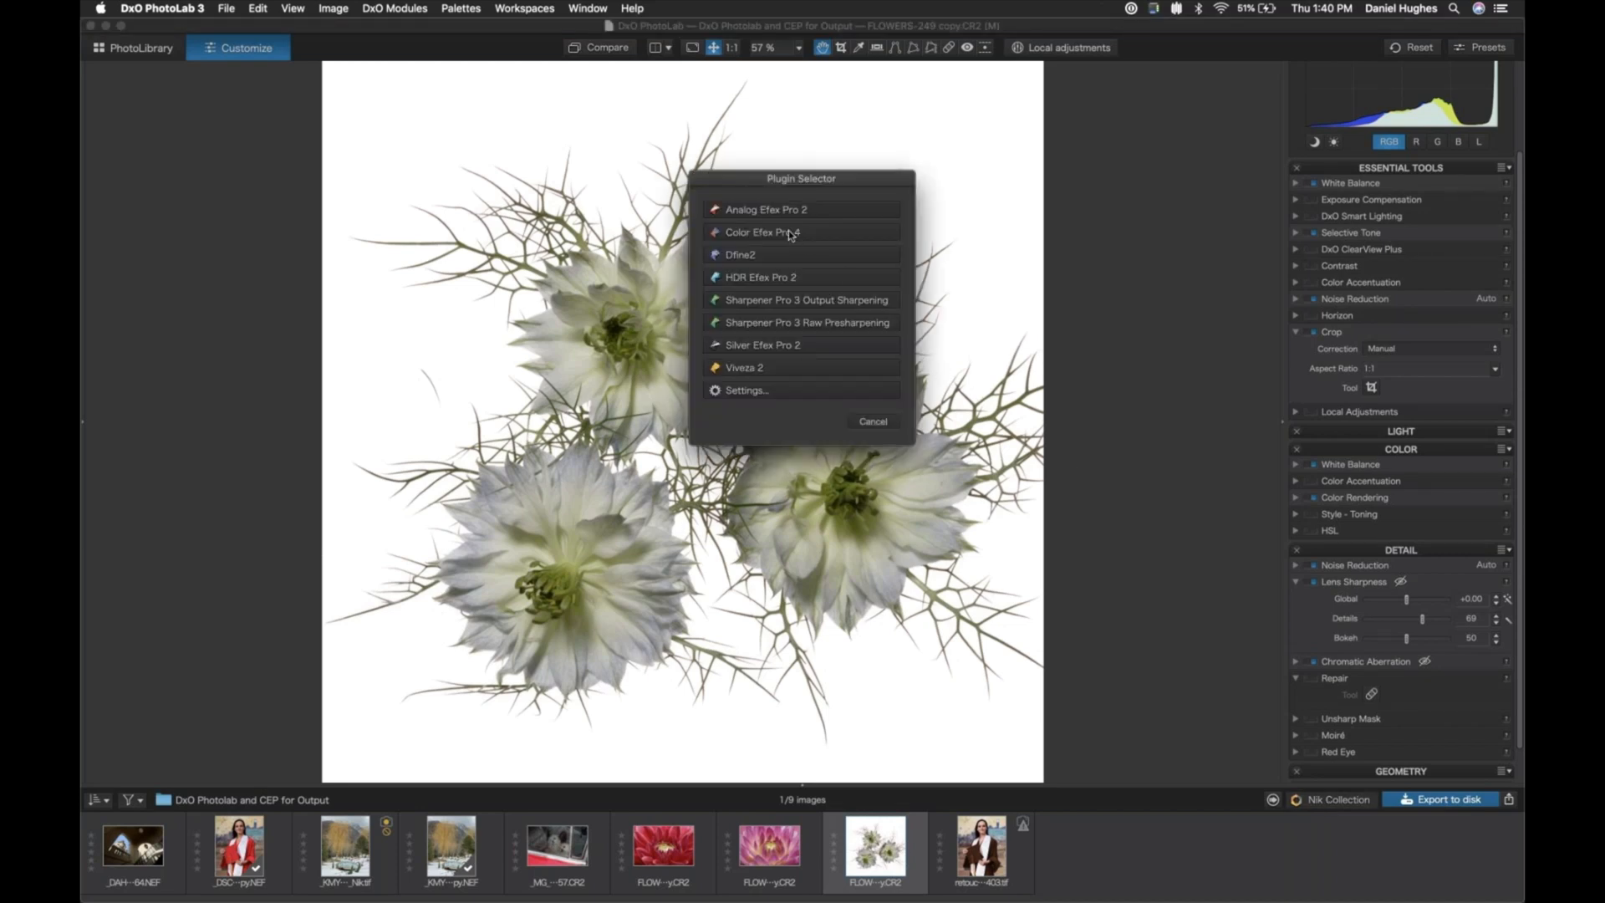
pyautogui.click(894, 411)
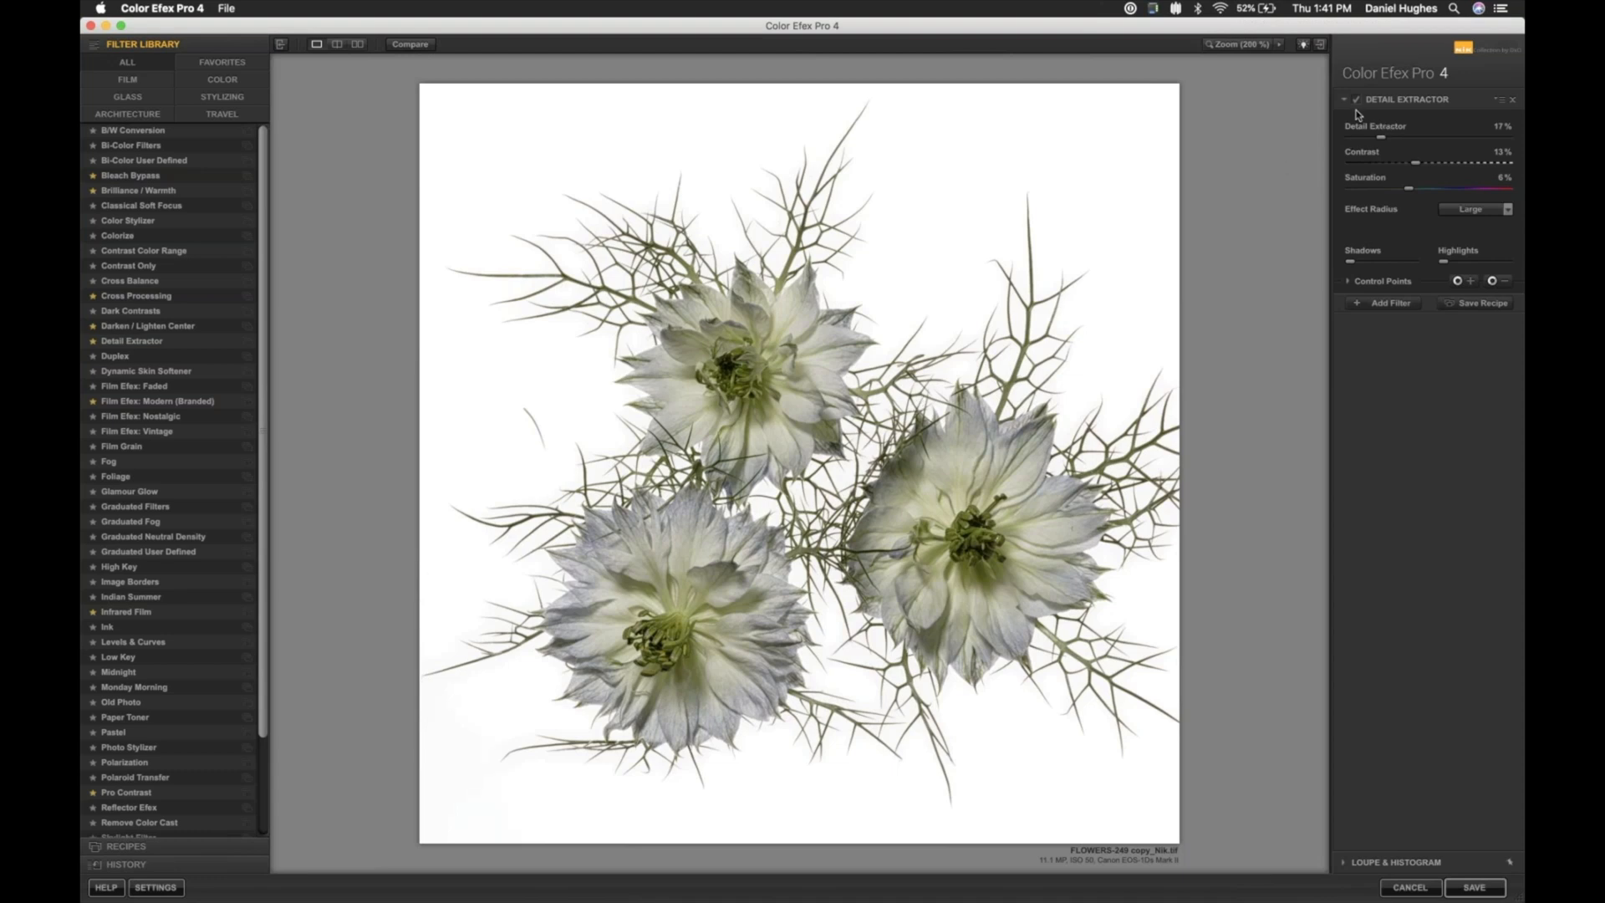
pyautogui.click(1512, 99)
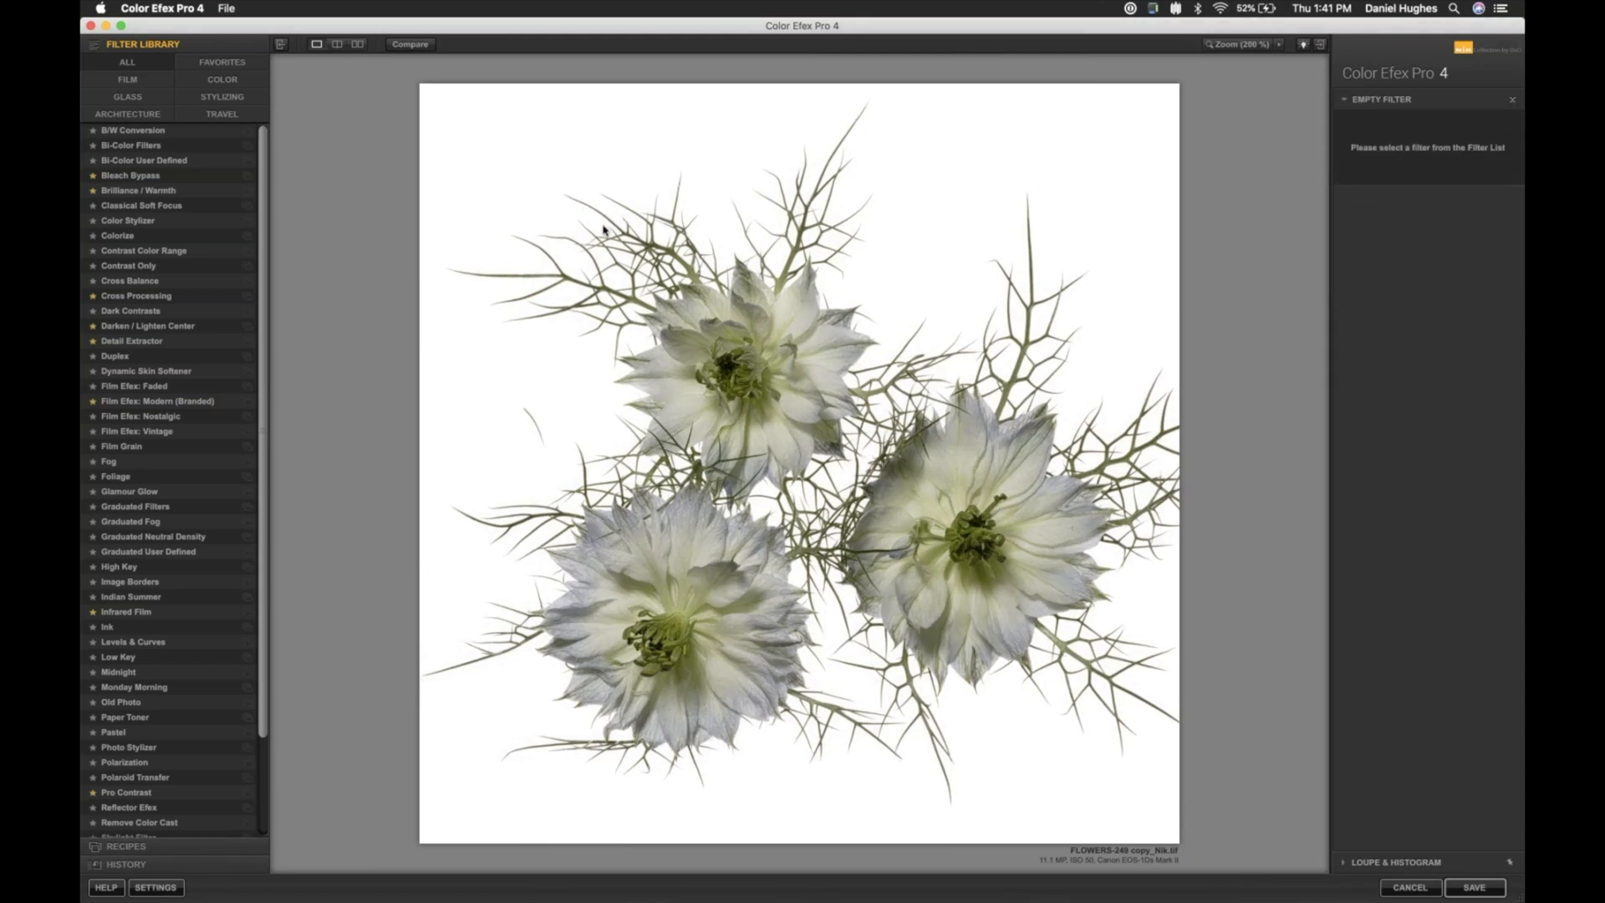
# - Apply a fresh Detail Extractor filter and, after trying the Fine radius, set the Effect Radius to Large
pyautogui.click(115, 342)
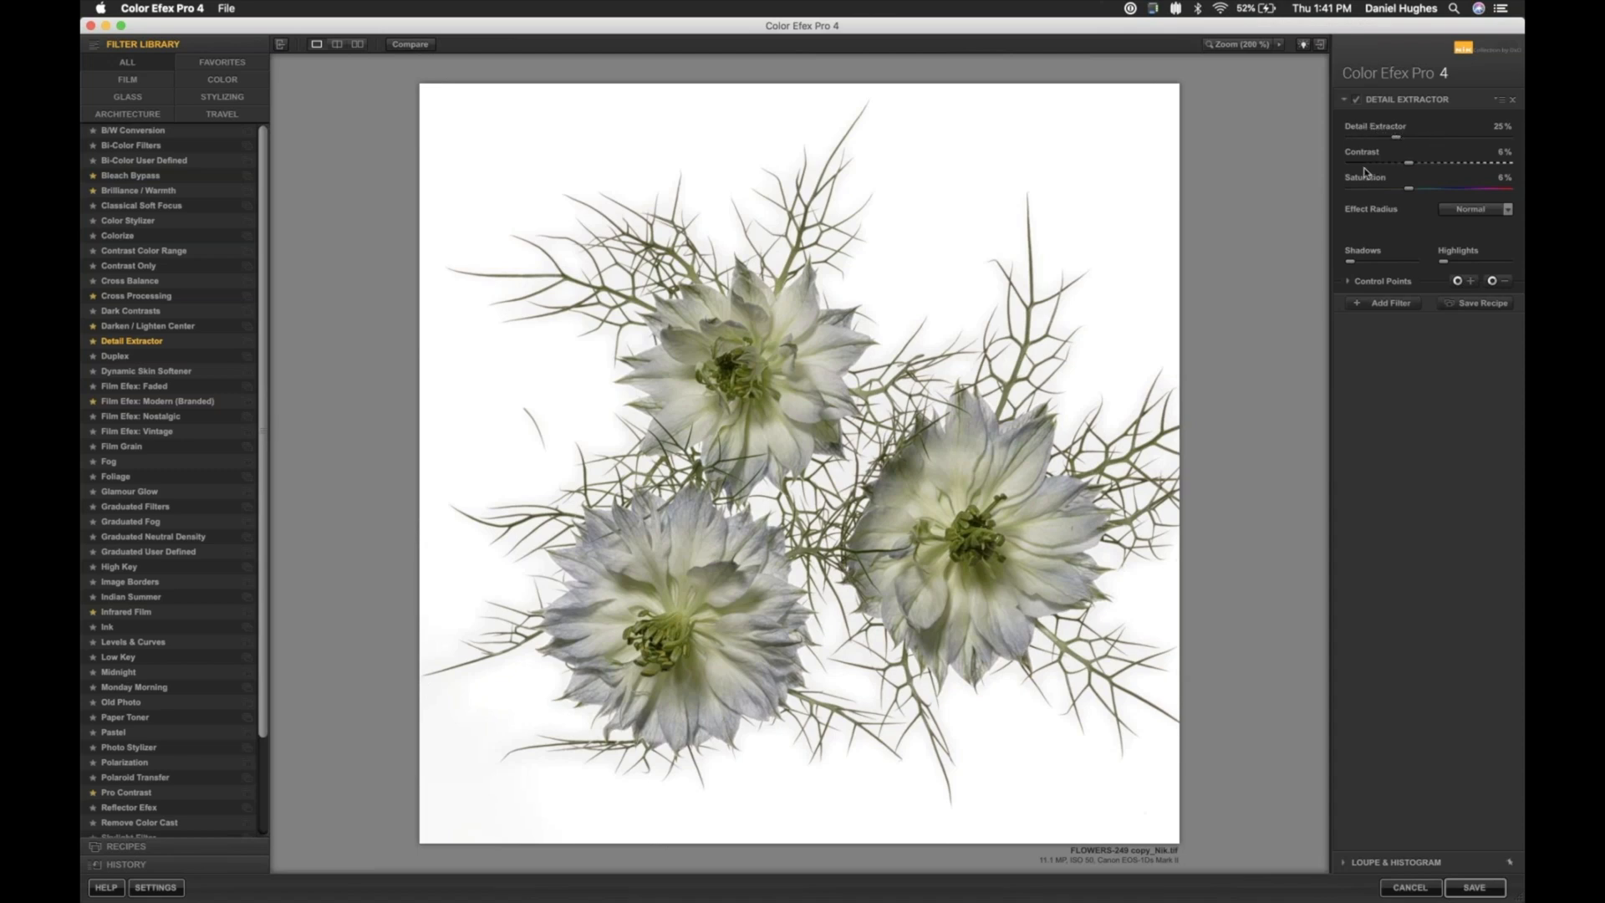
pyautogui.click(1507, 211)
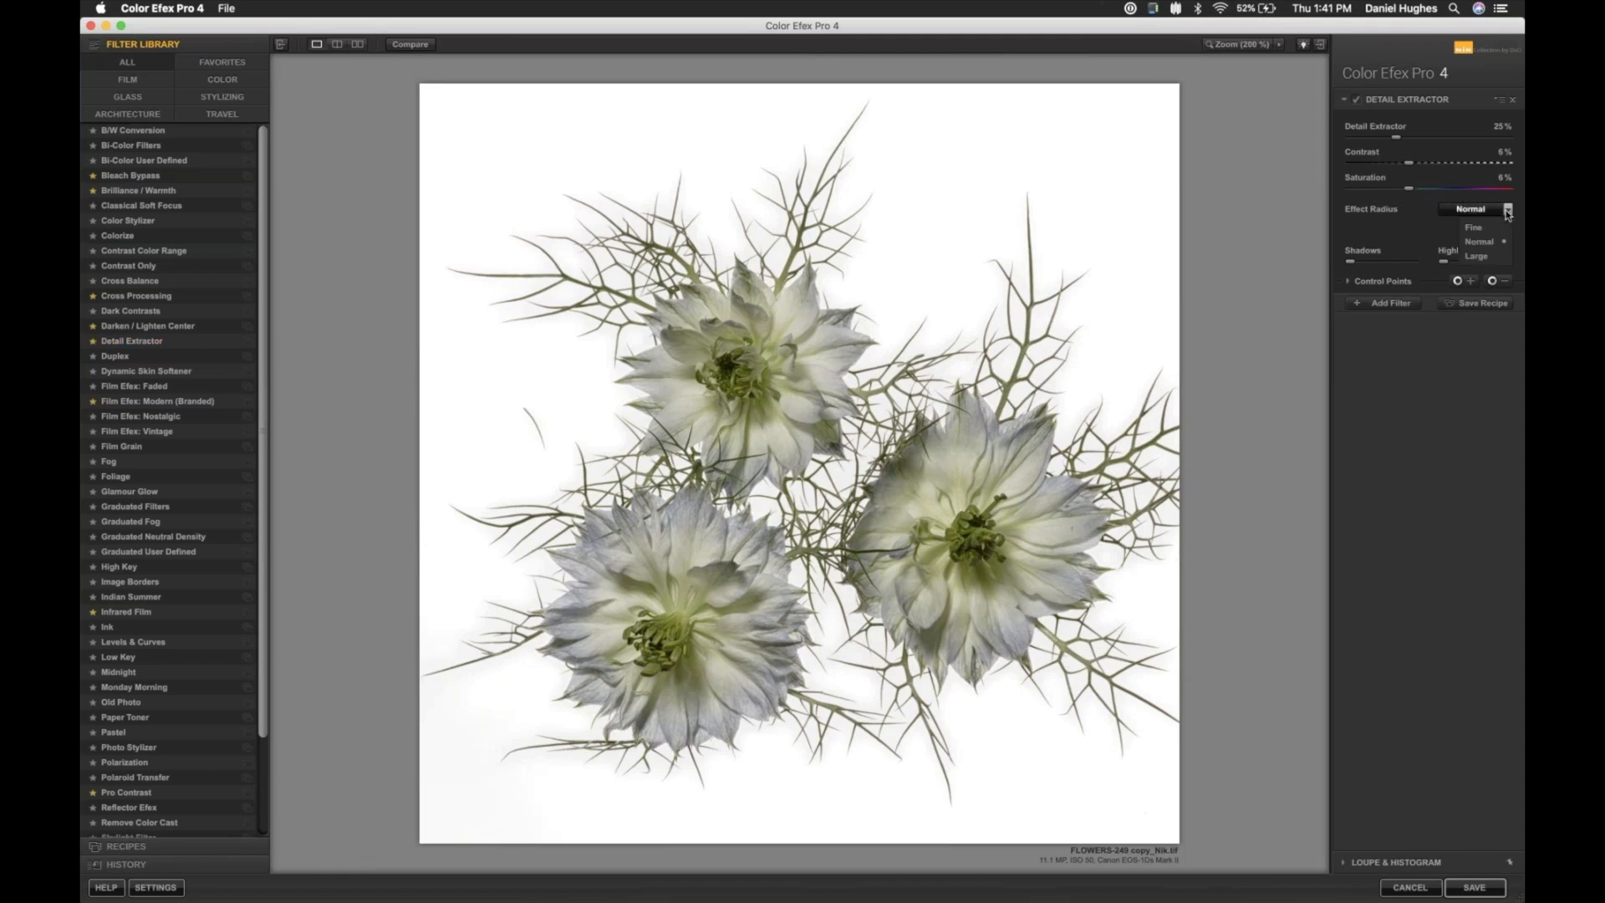
pyautogui.click(1477, 257)
pyautogui.click(1475, 227)
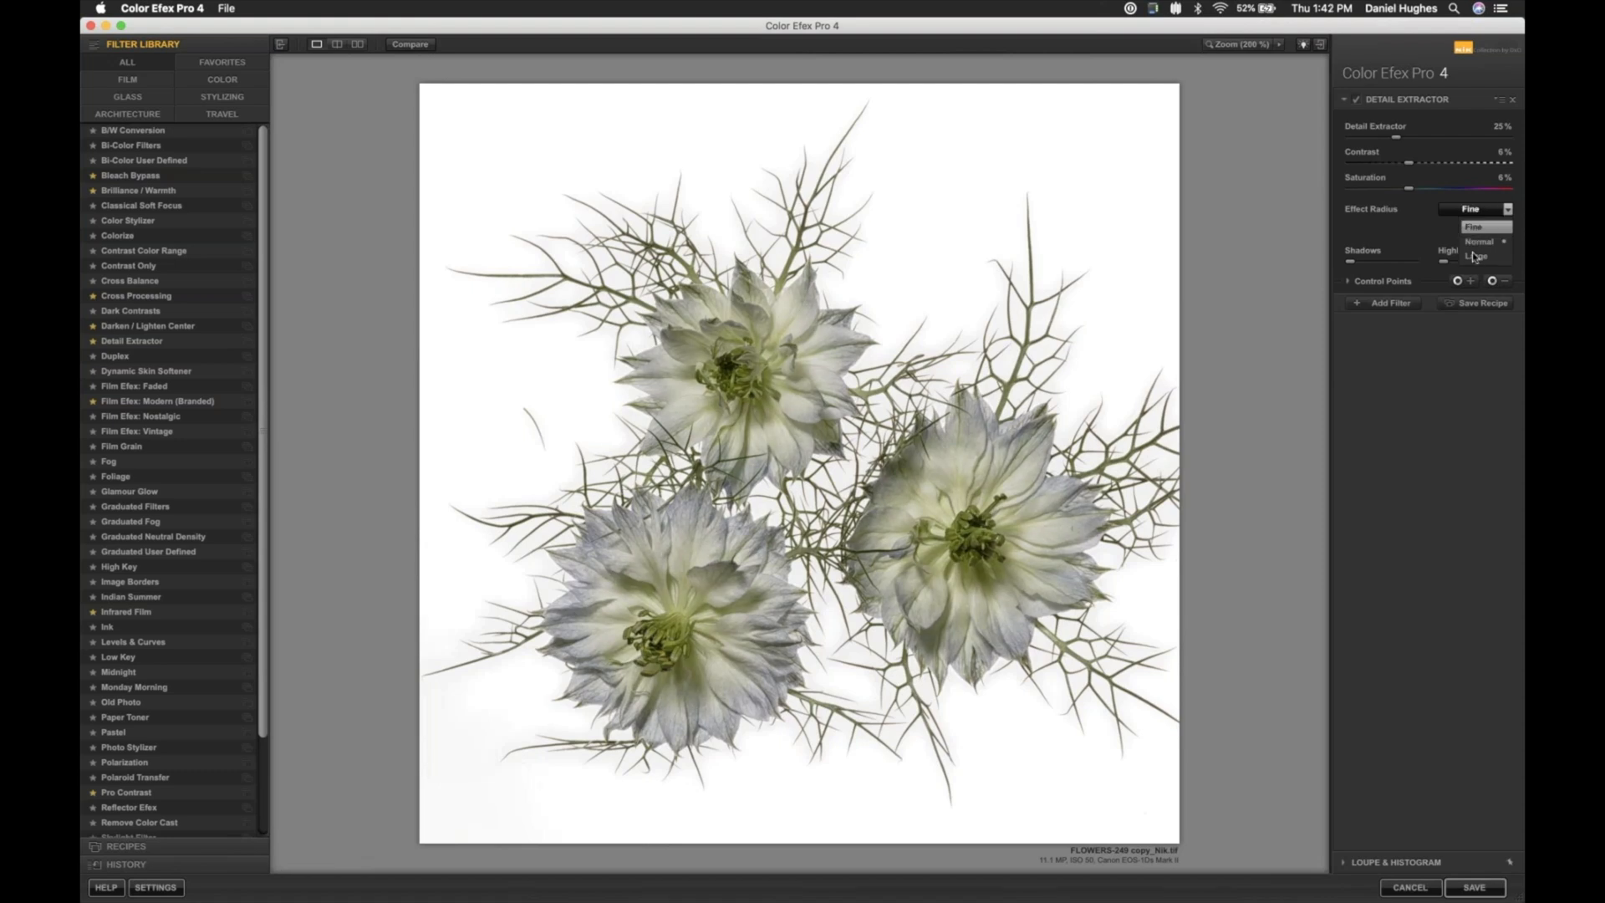
pyautogui.click(1474, 256)
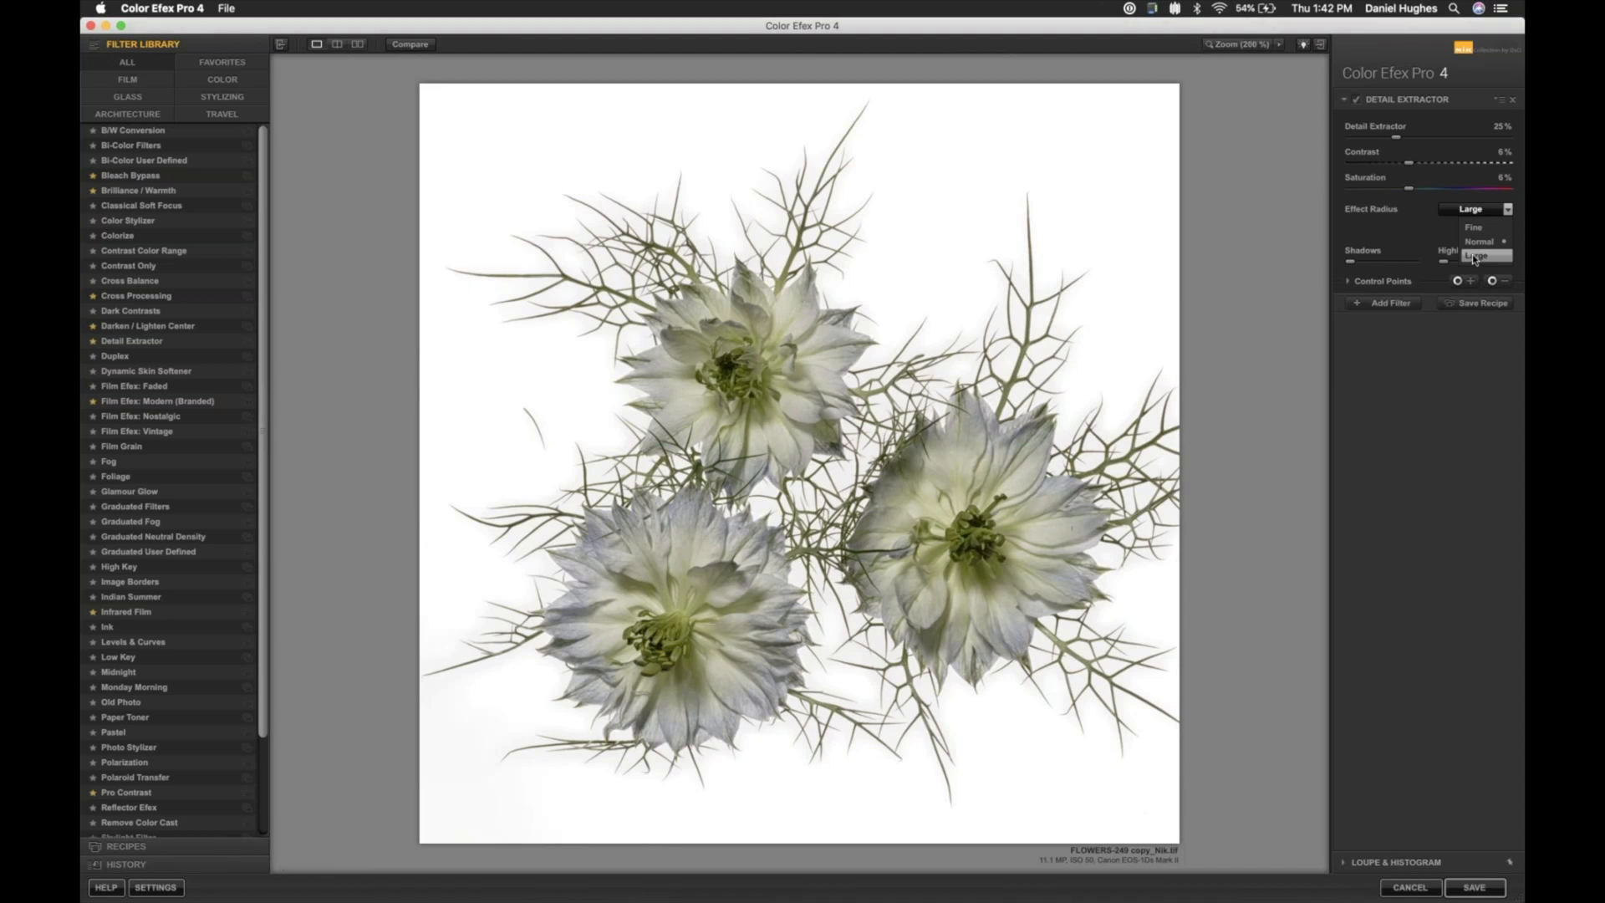
pyautogui.click(1475, 257)
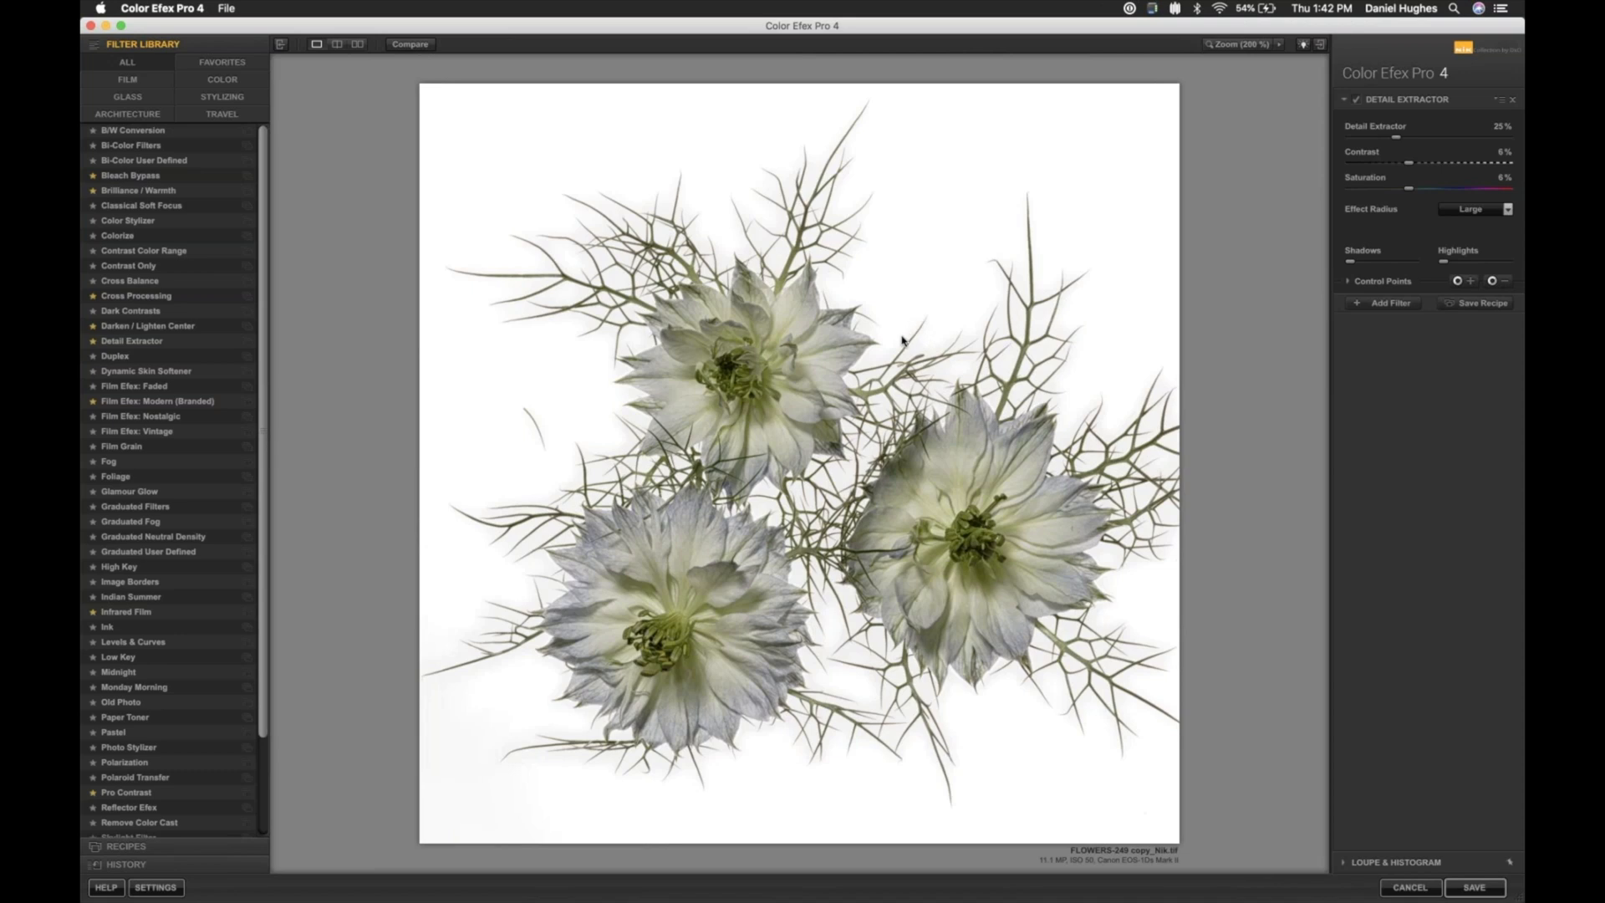
# - Examine the white background around the stems and petals close up with Detail Extractor switched off and on
pyautogui.press('space')
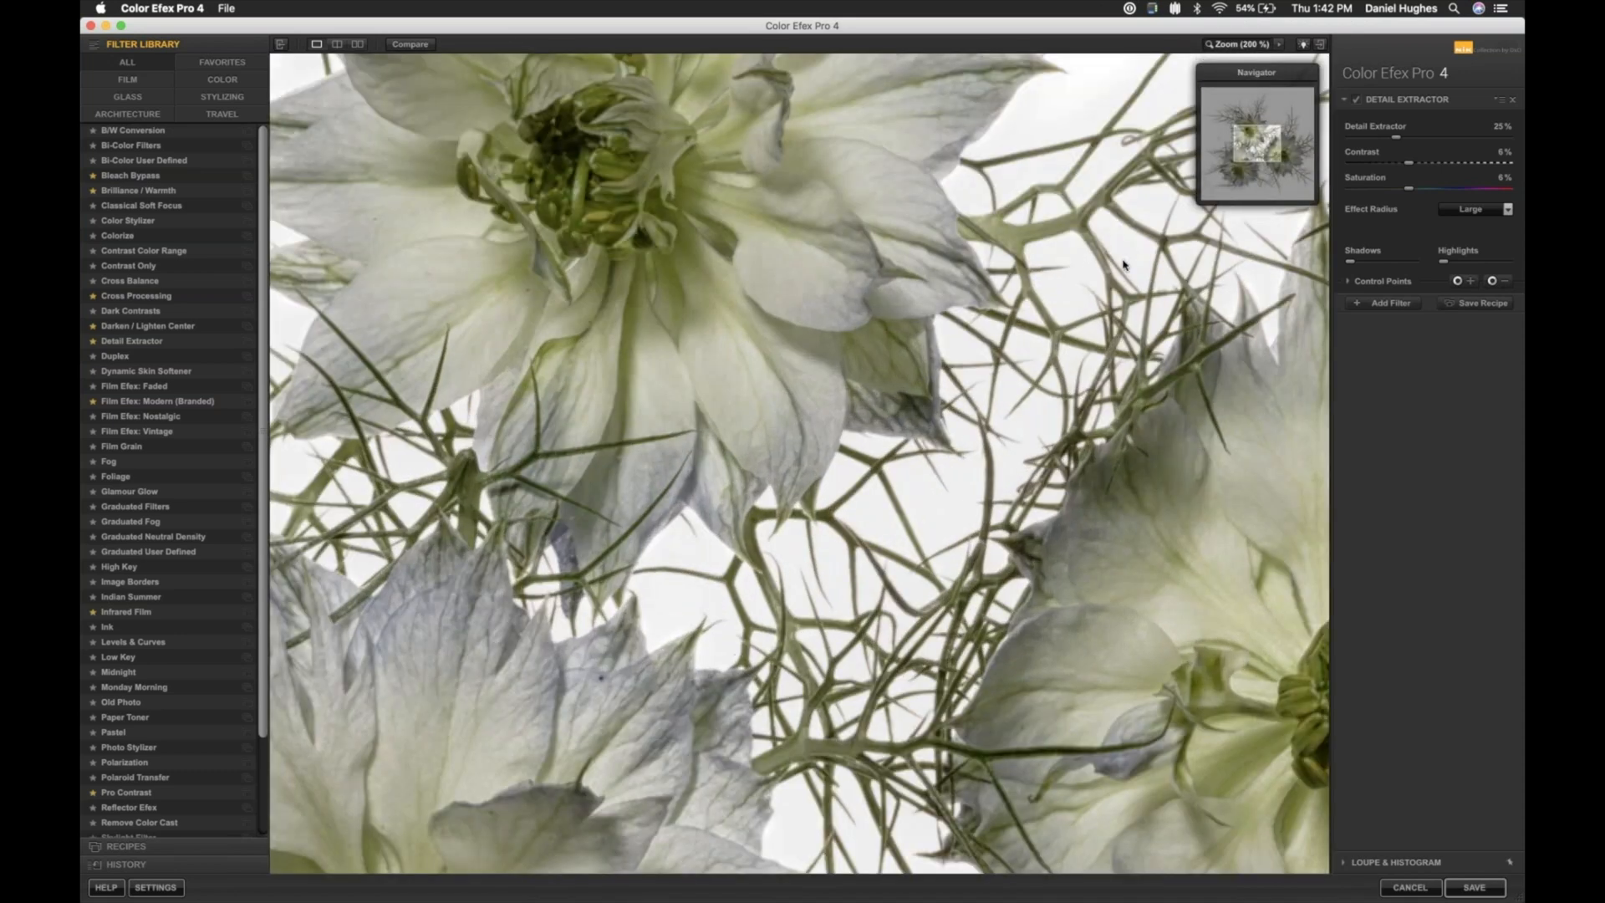
pyautogui.moveTo(1263, 138); pyautogui.dragTo(1270, 122)
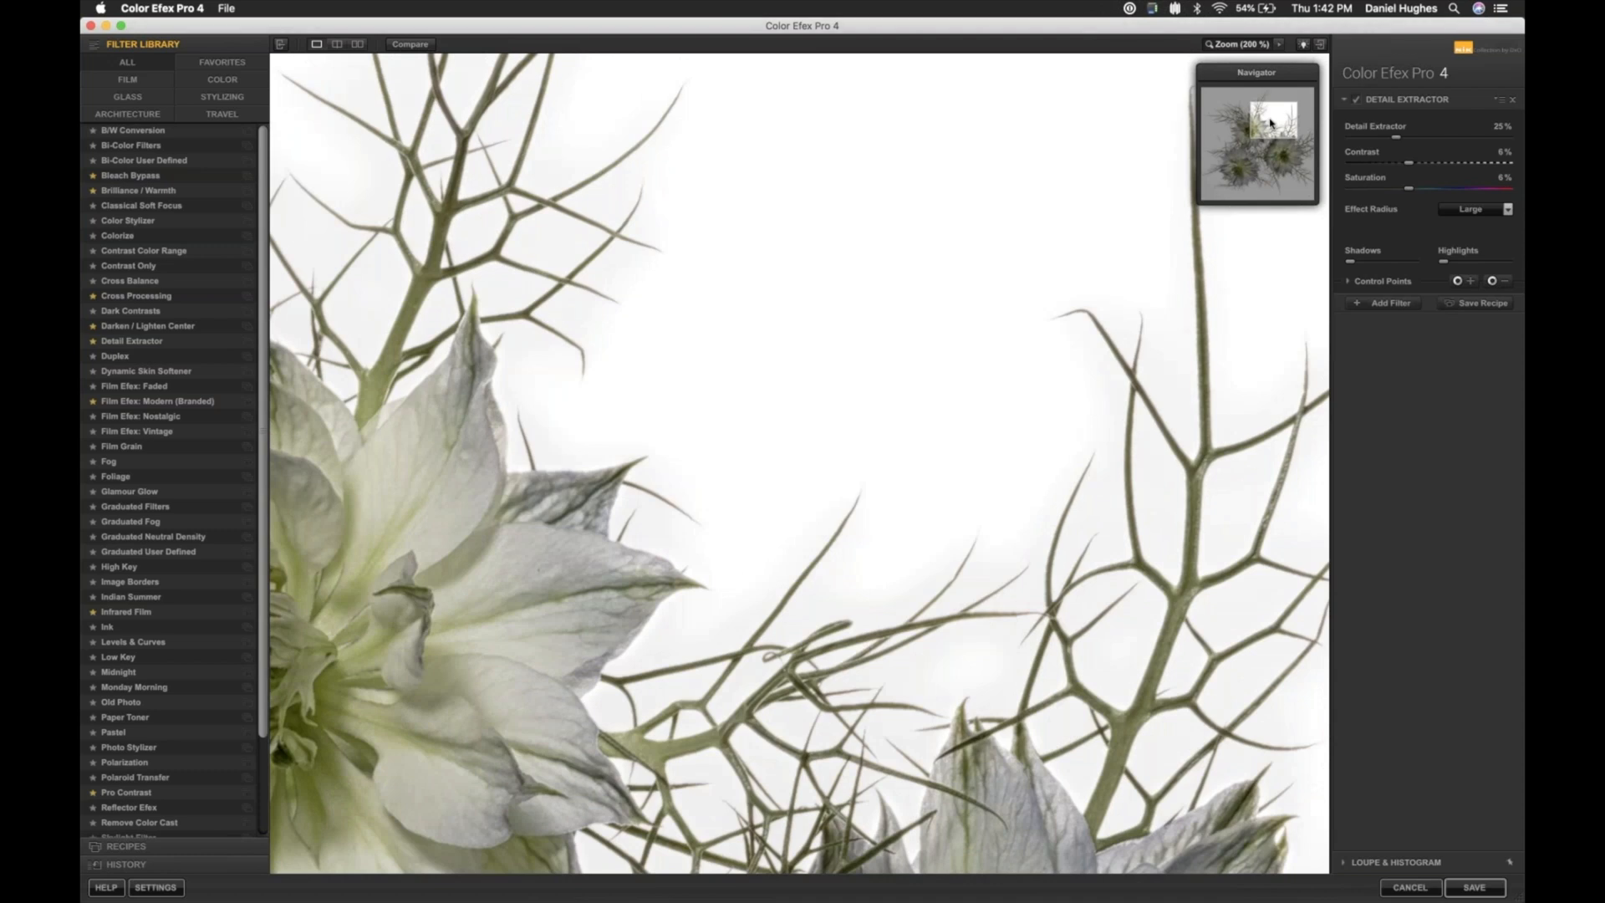
pyautogui.press('super+minus')
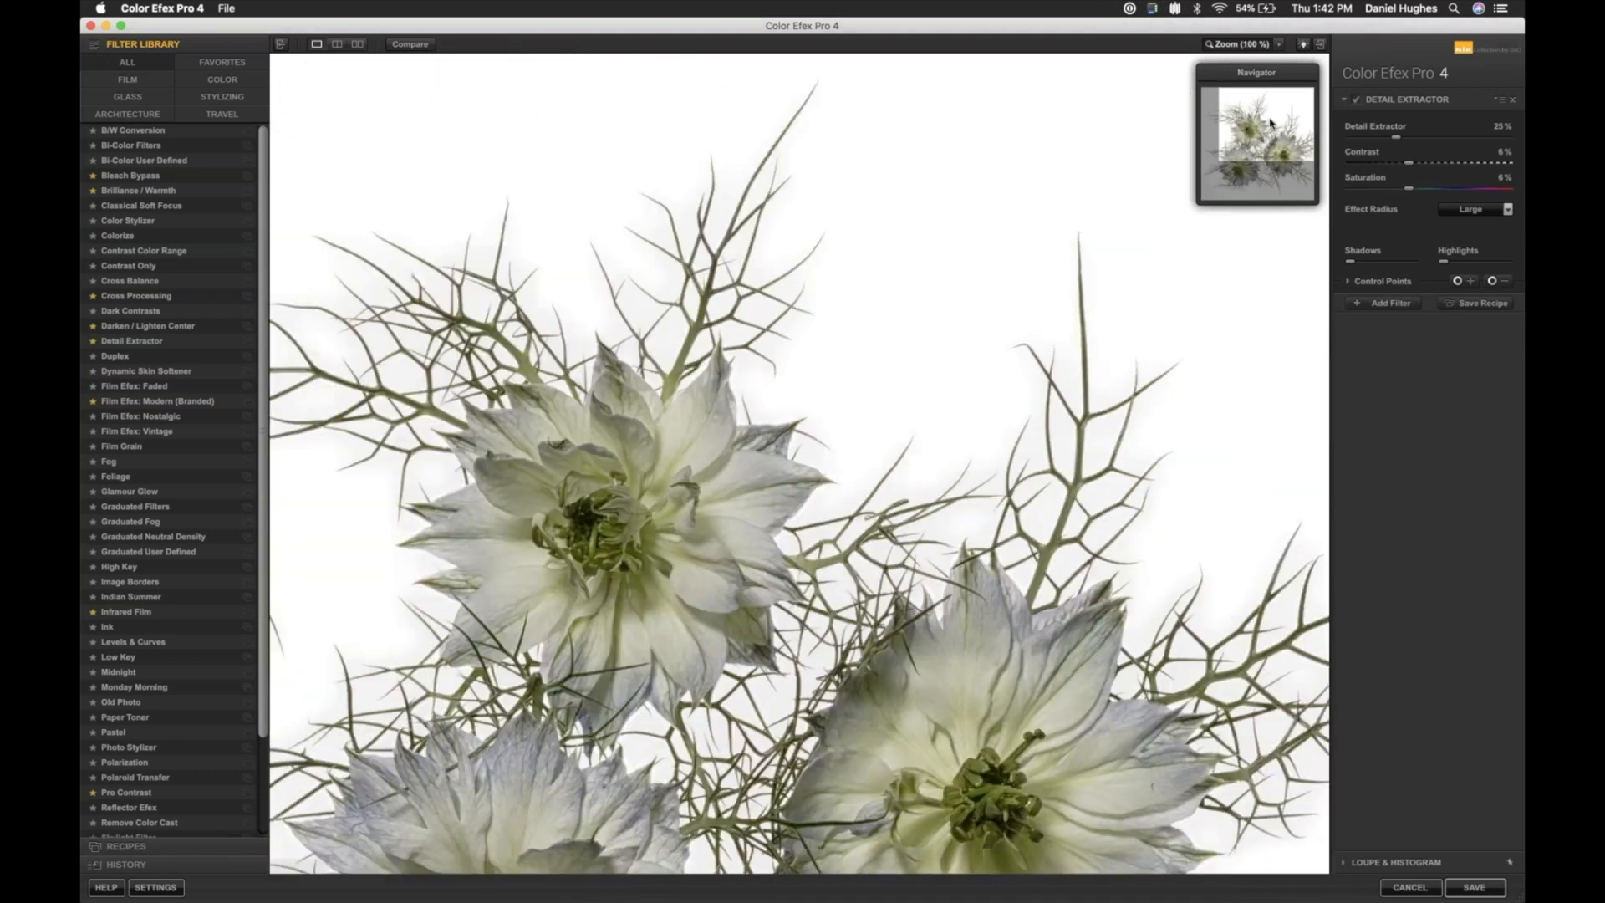
pyautogui.click(1356, 100)
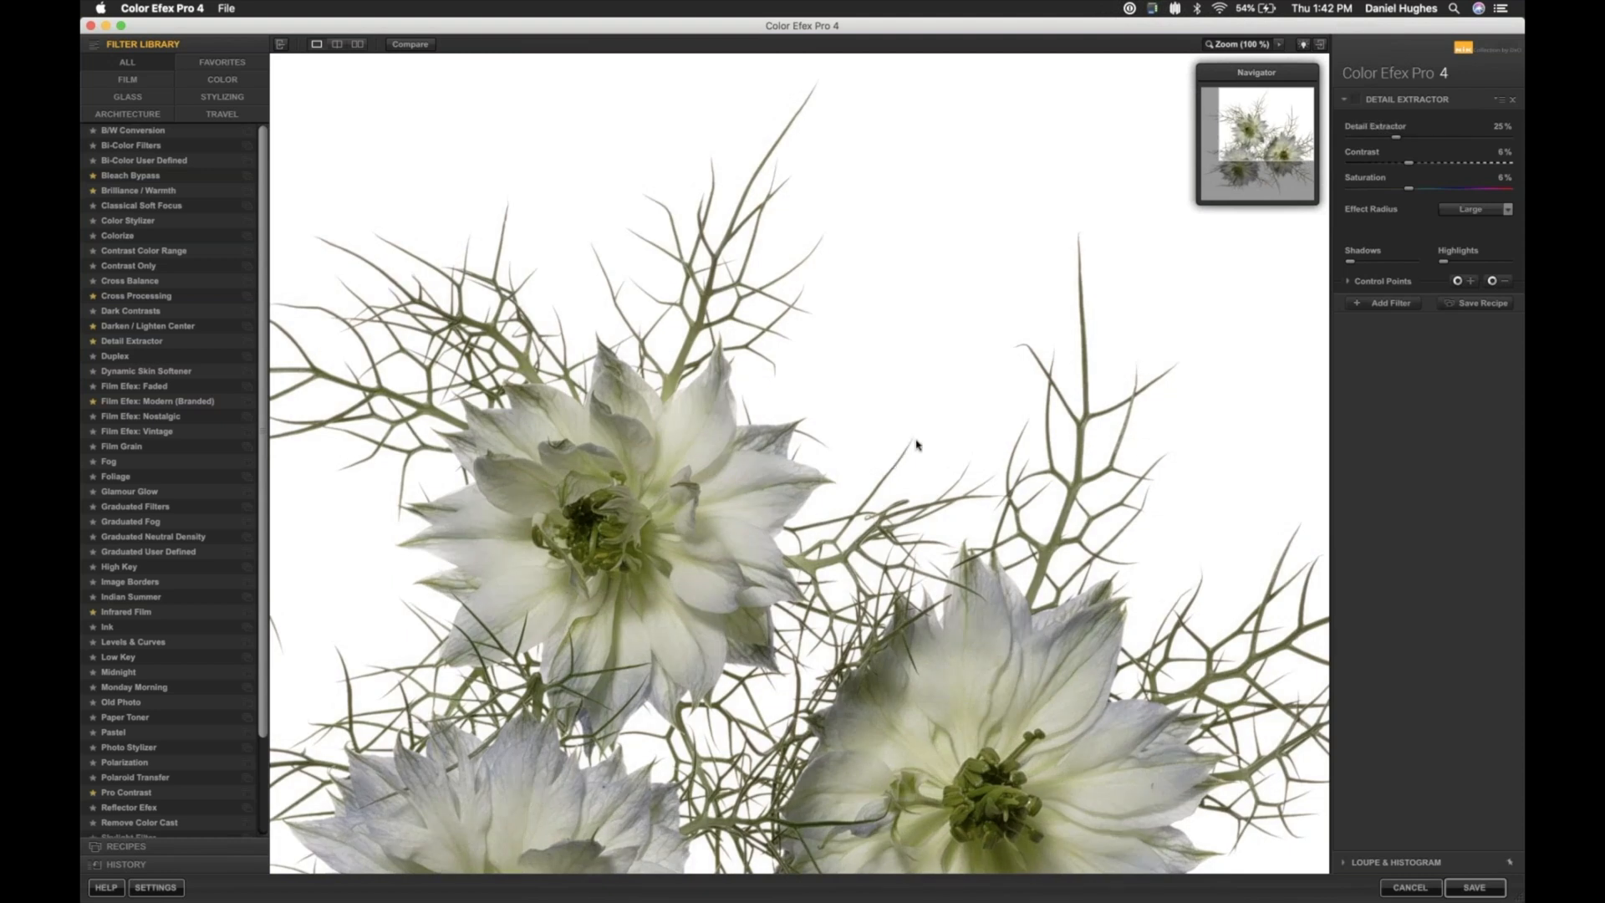
pyautogui.click(1358, 102)
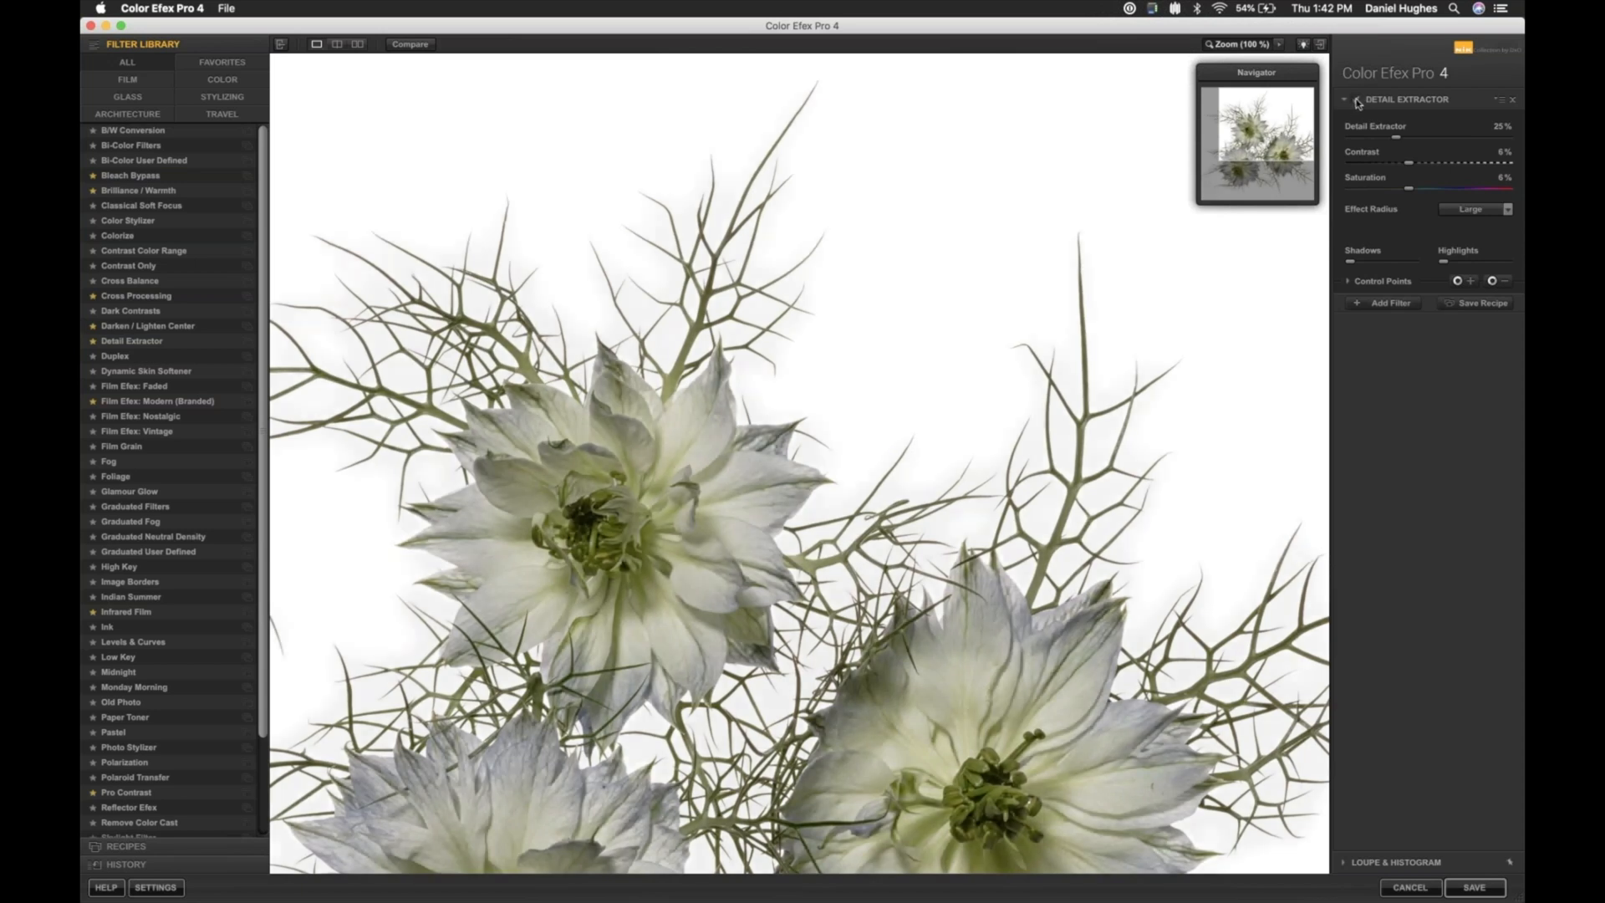
pyautogui.click(1358, 102)
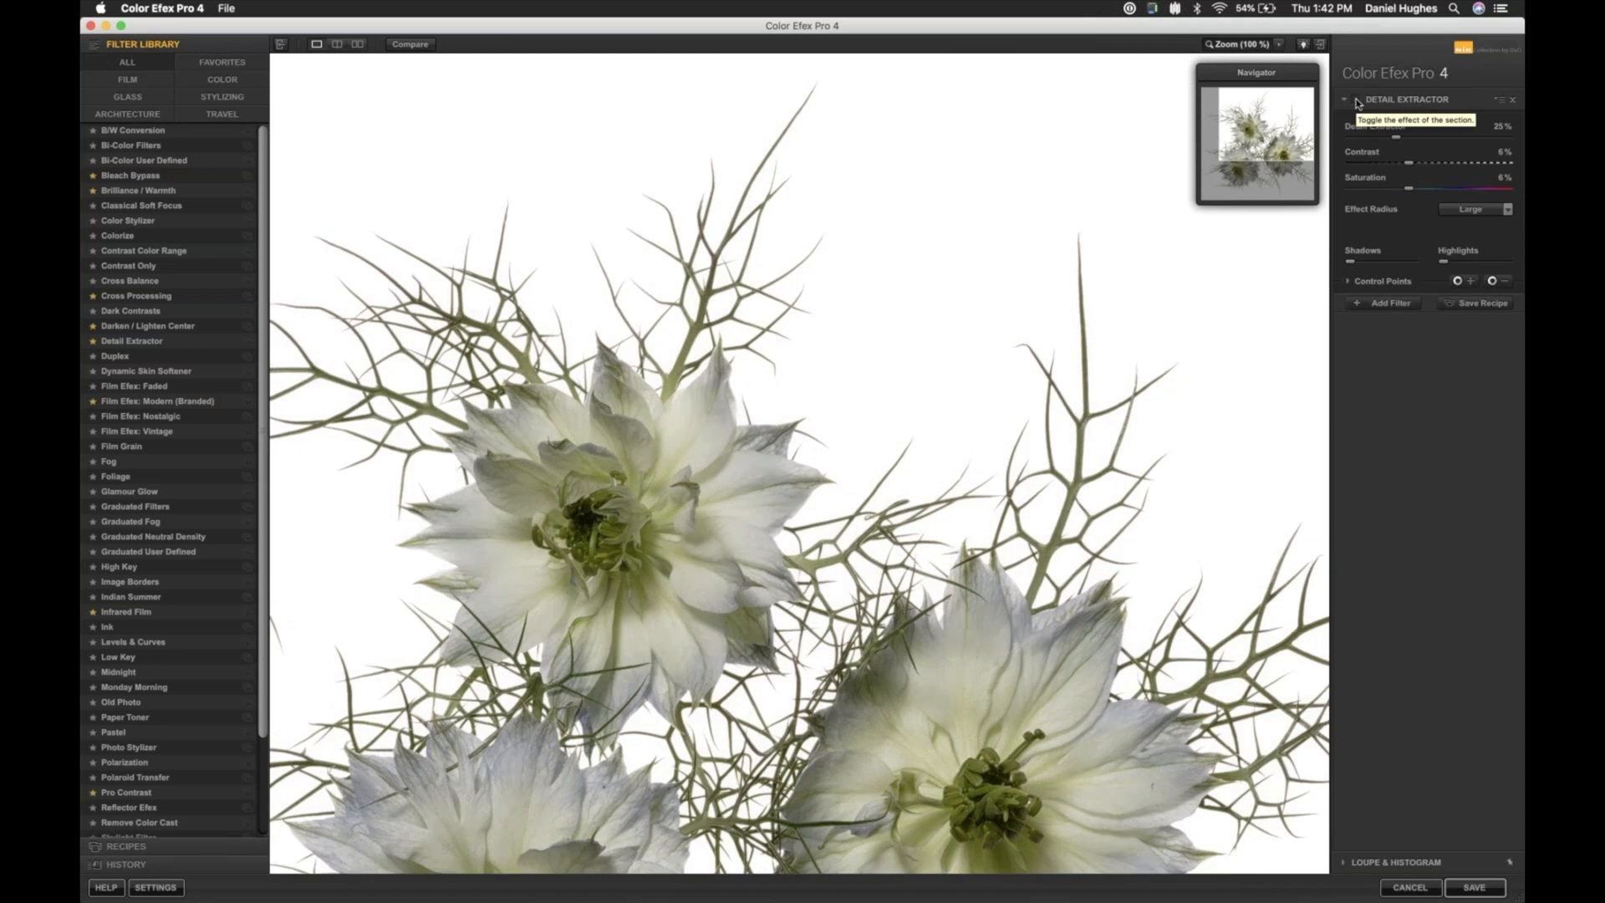
pyautogui.click(1358, 102)
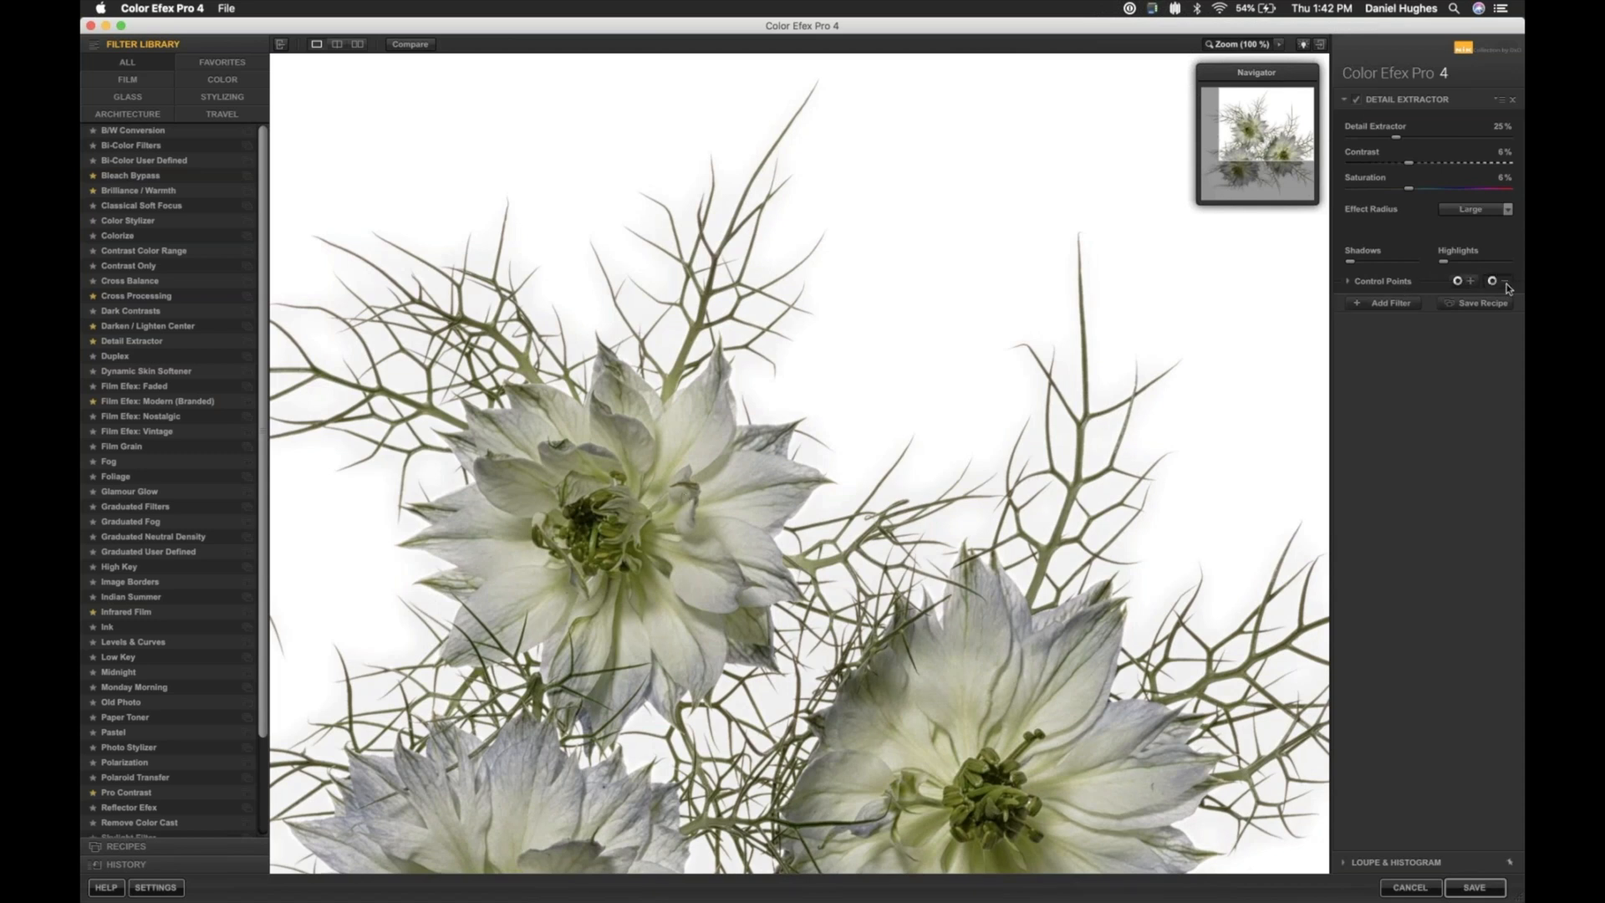
# - Place a Detail Extractor control point on the white background above the right flower, enlarge its radius and fine-tune its position
pyautogui.click(1470, 281)
pyautogui.click(967, 482)
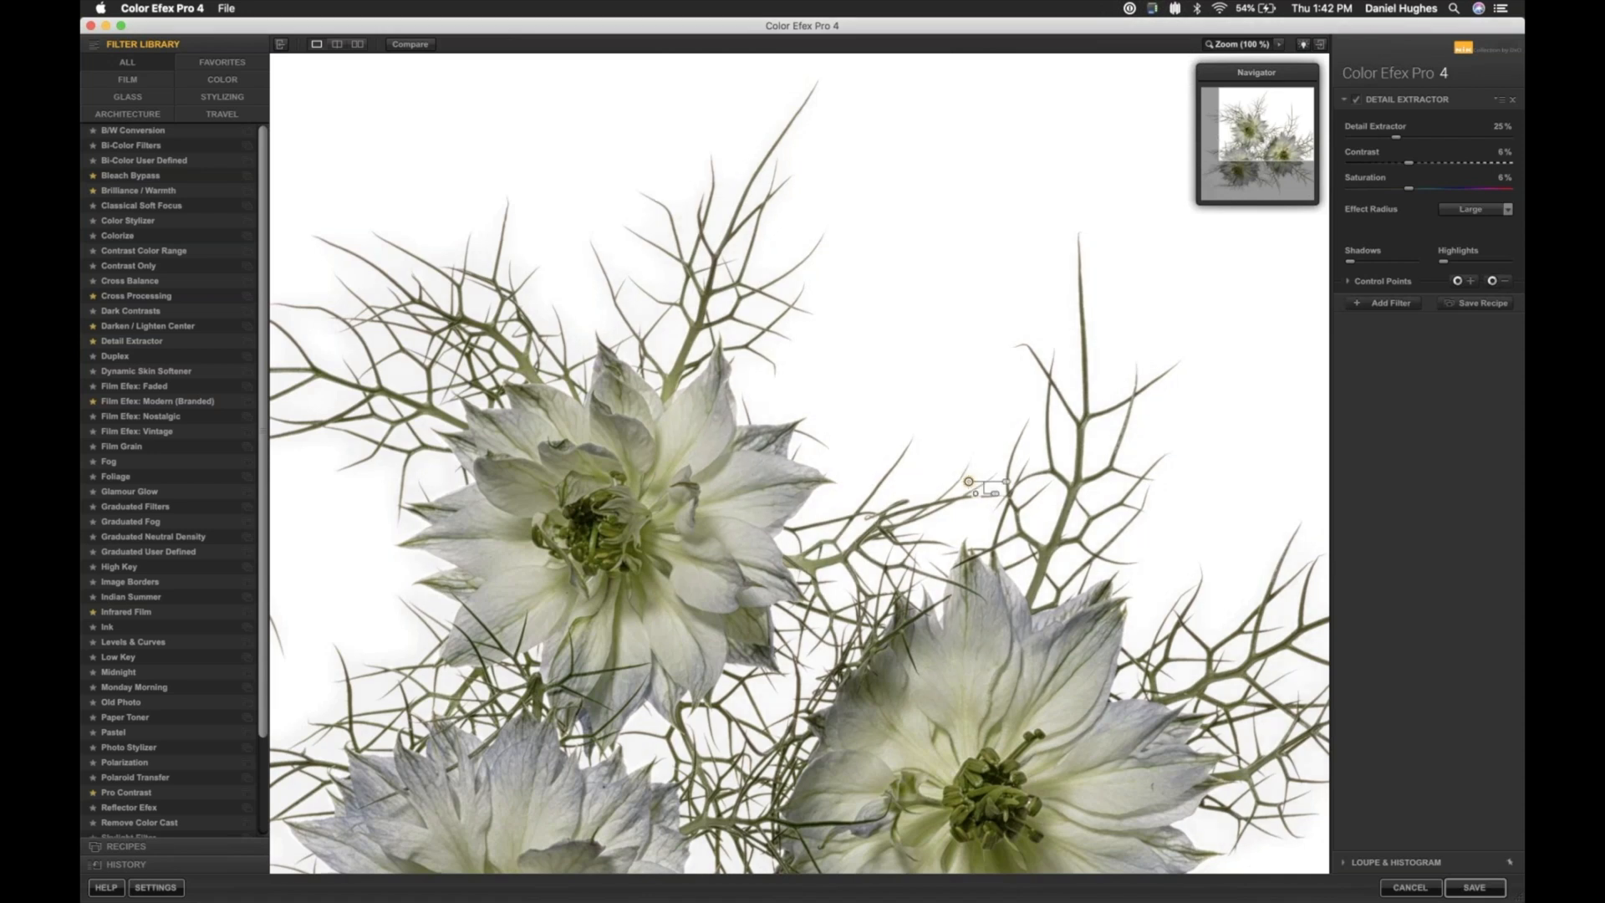
pyautogui.press('space')
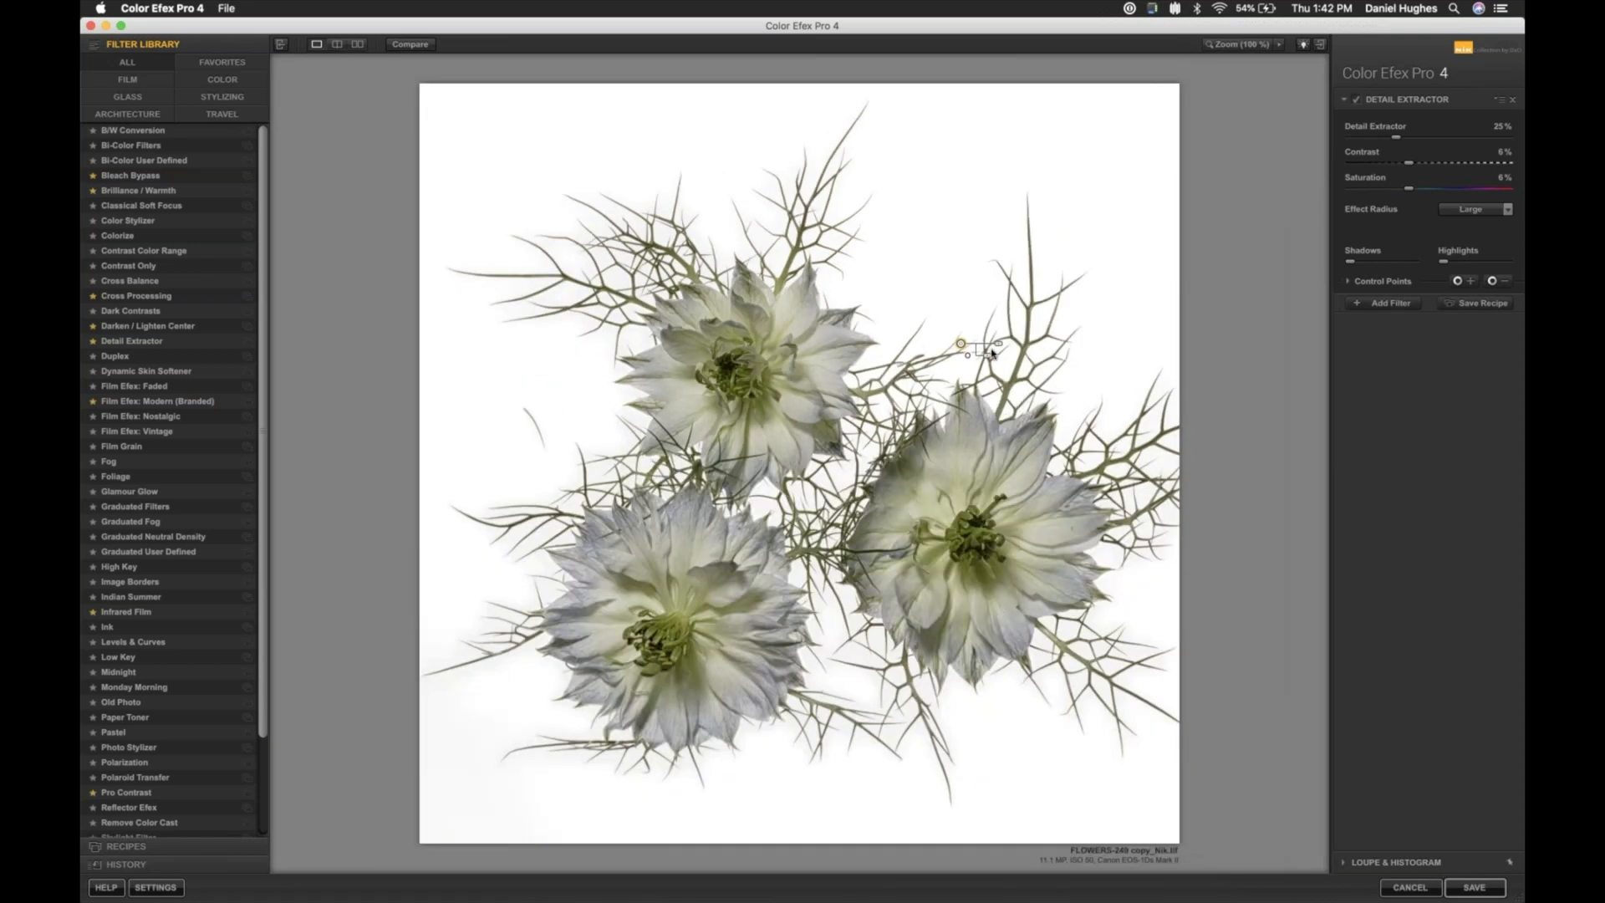
pyautogui.moveTo(999, 343); pyautogui.dragTo(1078, 333)
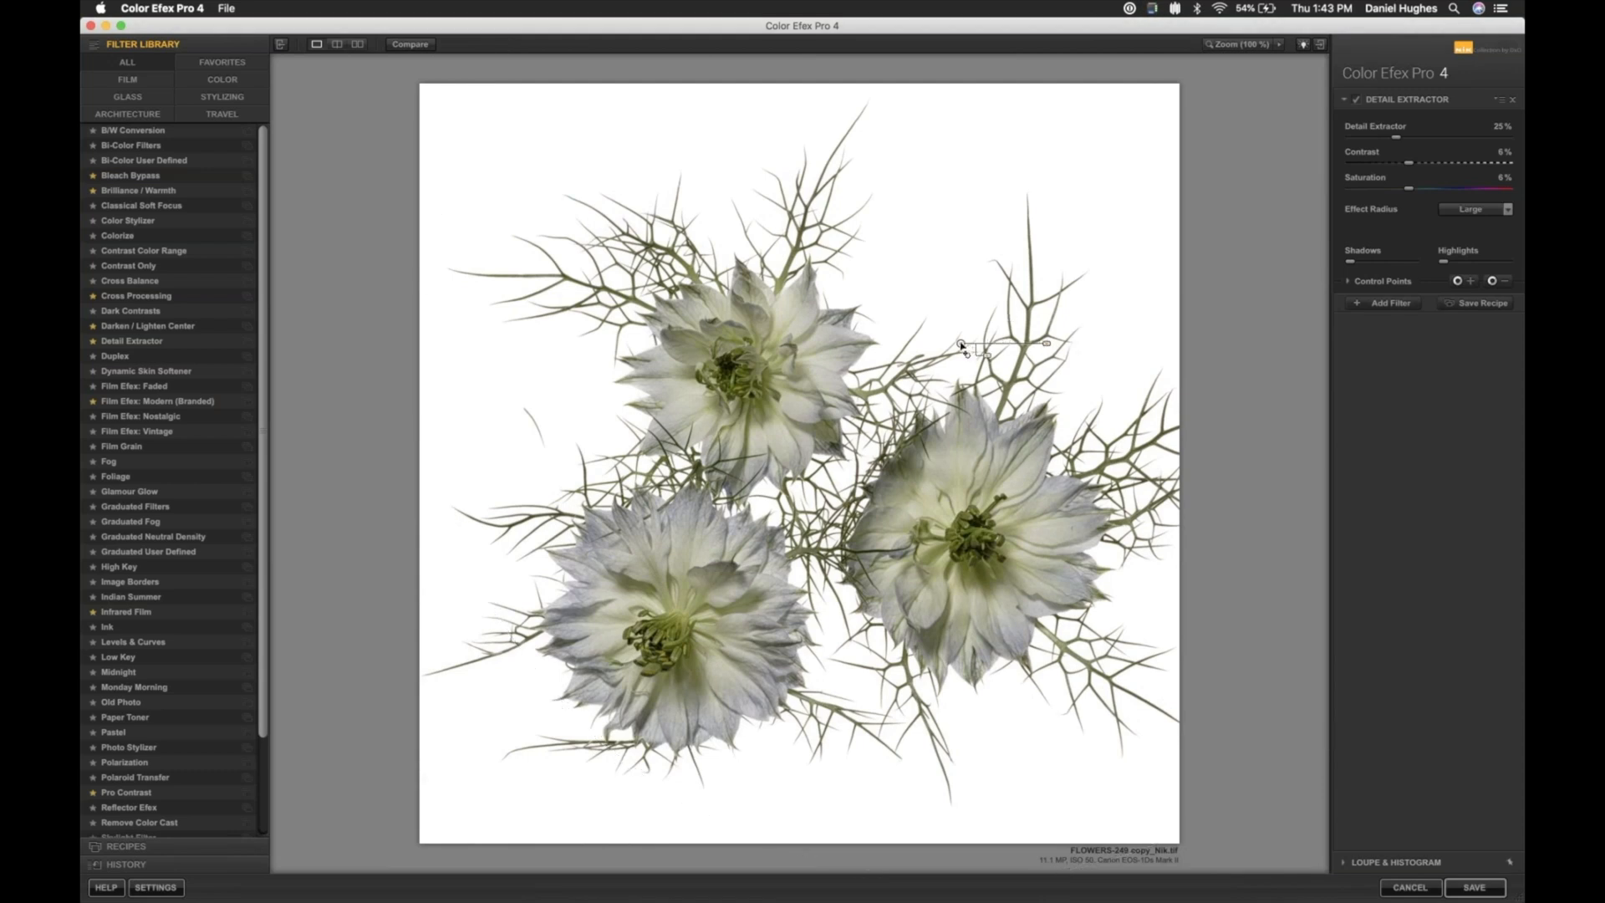
pyautogui.moveTo(961, 343)
pyautogui.moveTo(961, 344); pyautogui.dragTo(951, 342)
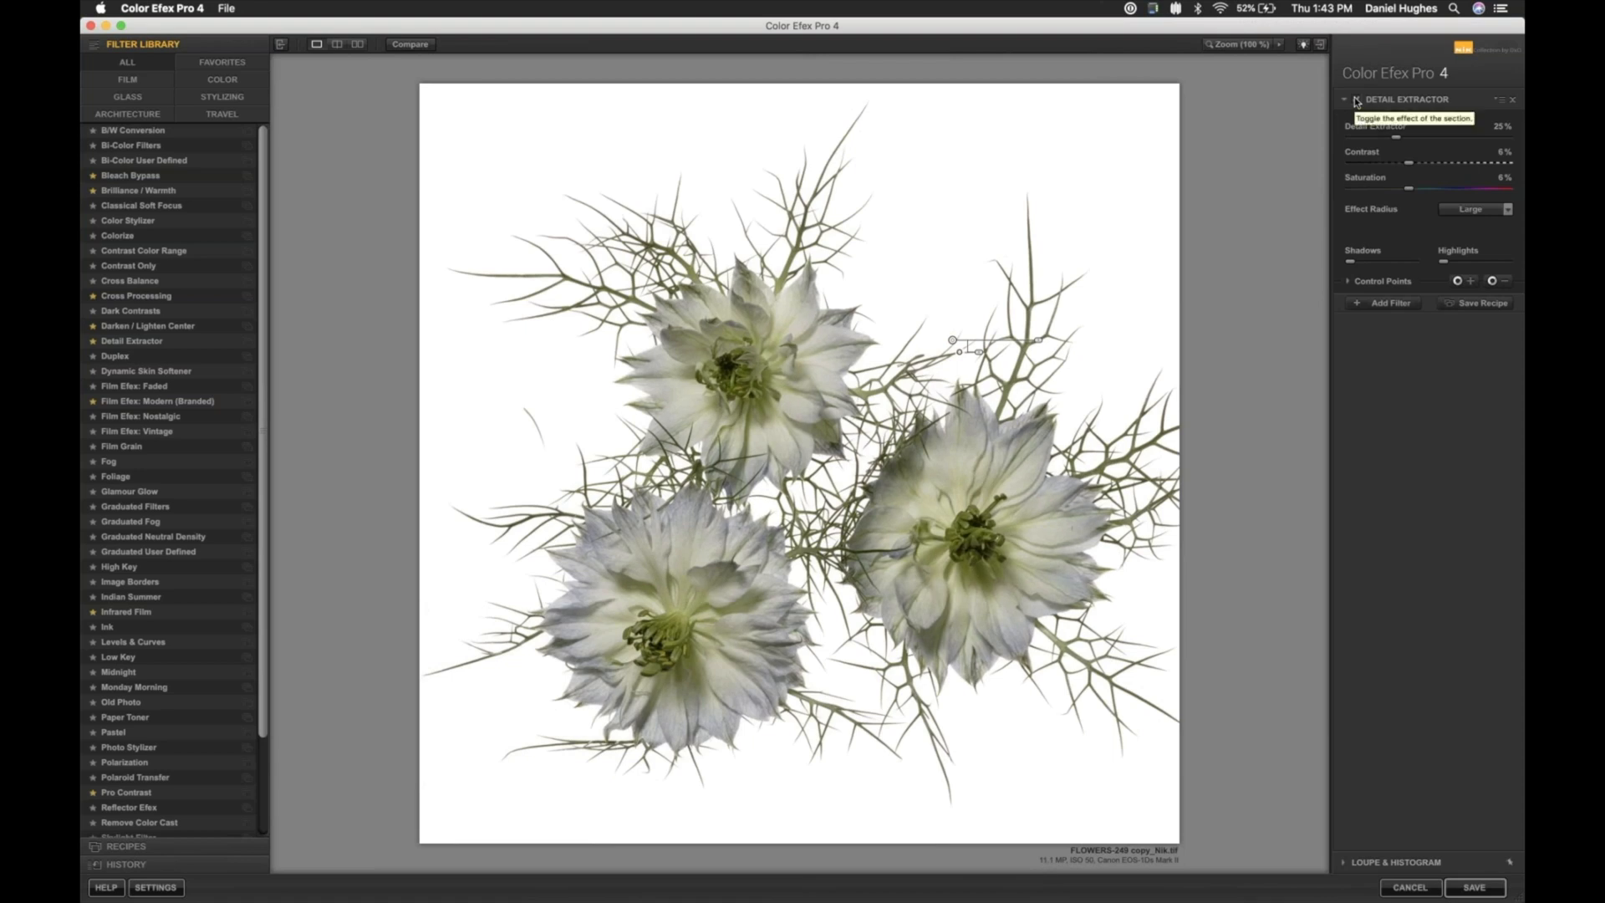
# - Add a second control point on the upper petals of the right flower and set Detail Extractor to 6 %
pyautogui.click(1469, 284)
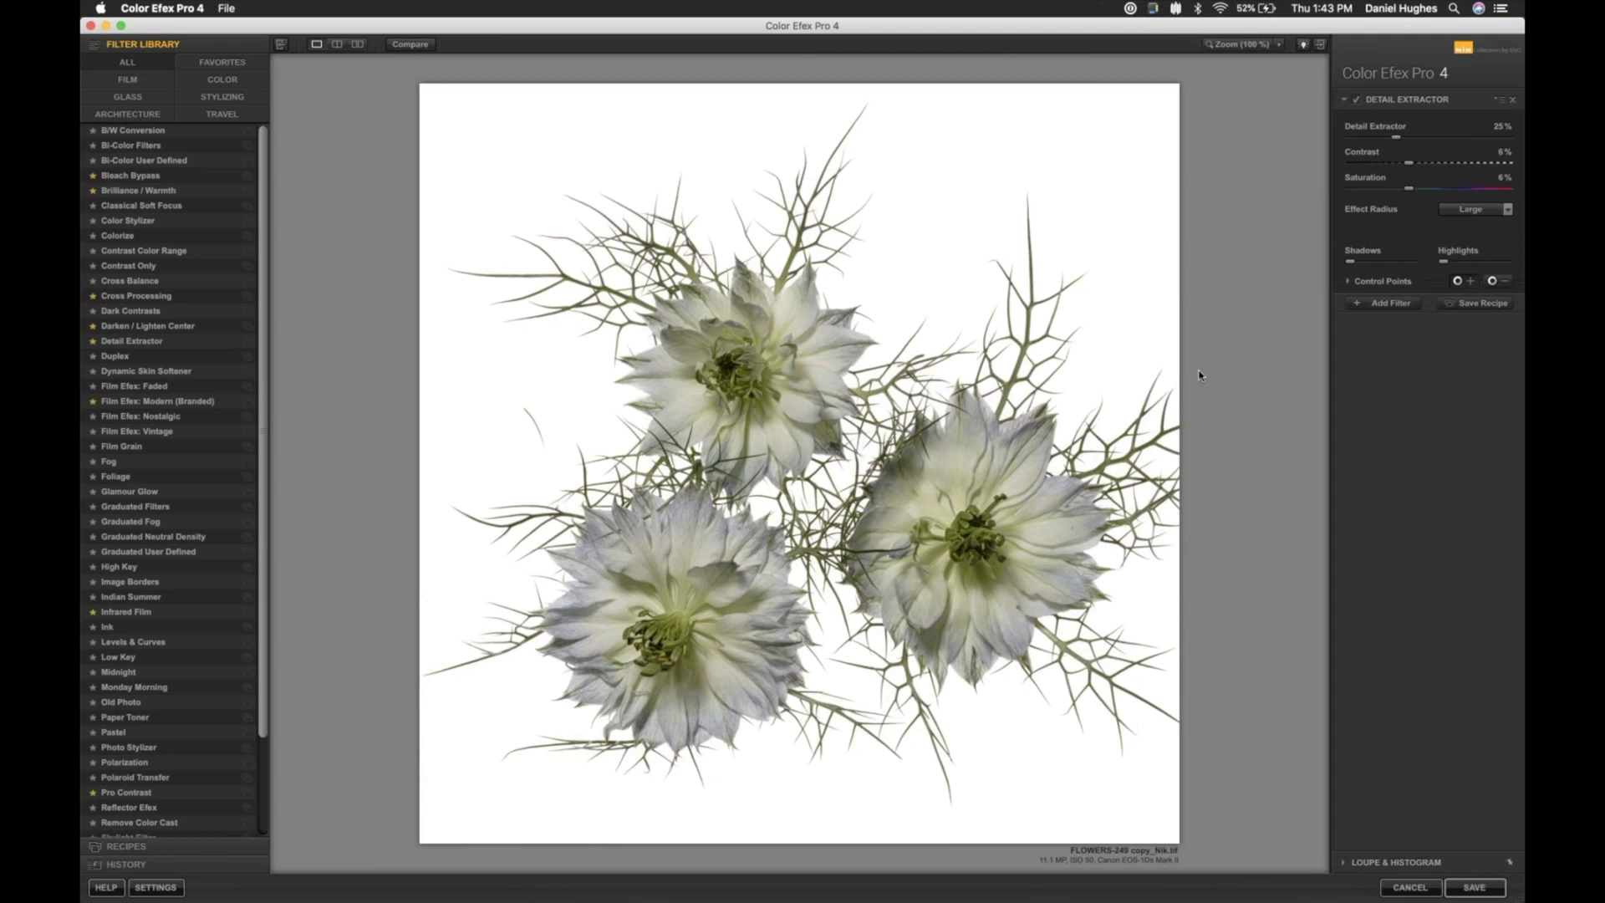
pyautogui.click(966, 459)
pyautogui.moveTo(1003, 461); pyautogui.dragTo(1011, 461)
pyautogui.moveTo(1382, 140); pyautogui.dragTo(1362, 141)
# - Compare the filtered flowers with the original image, at full view and at 200 % on the lower left flower
pyautogui.click(413, 46)
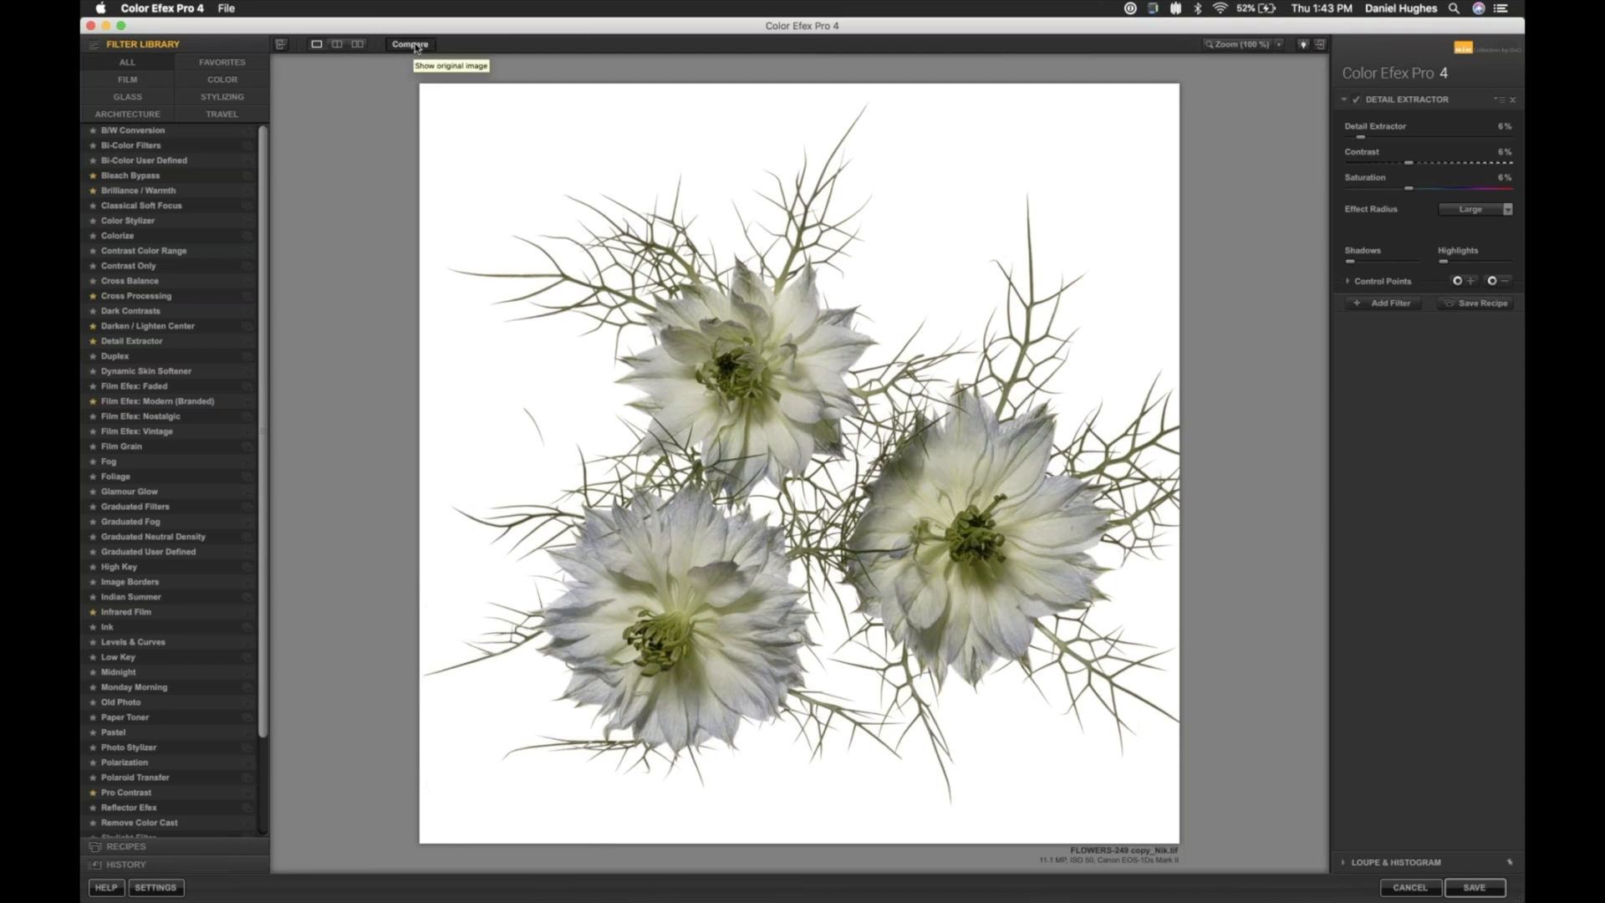
pyautogui.click(416, 48)
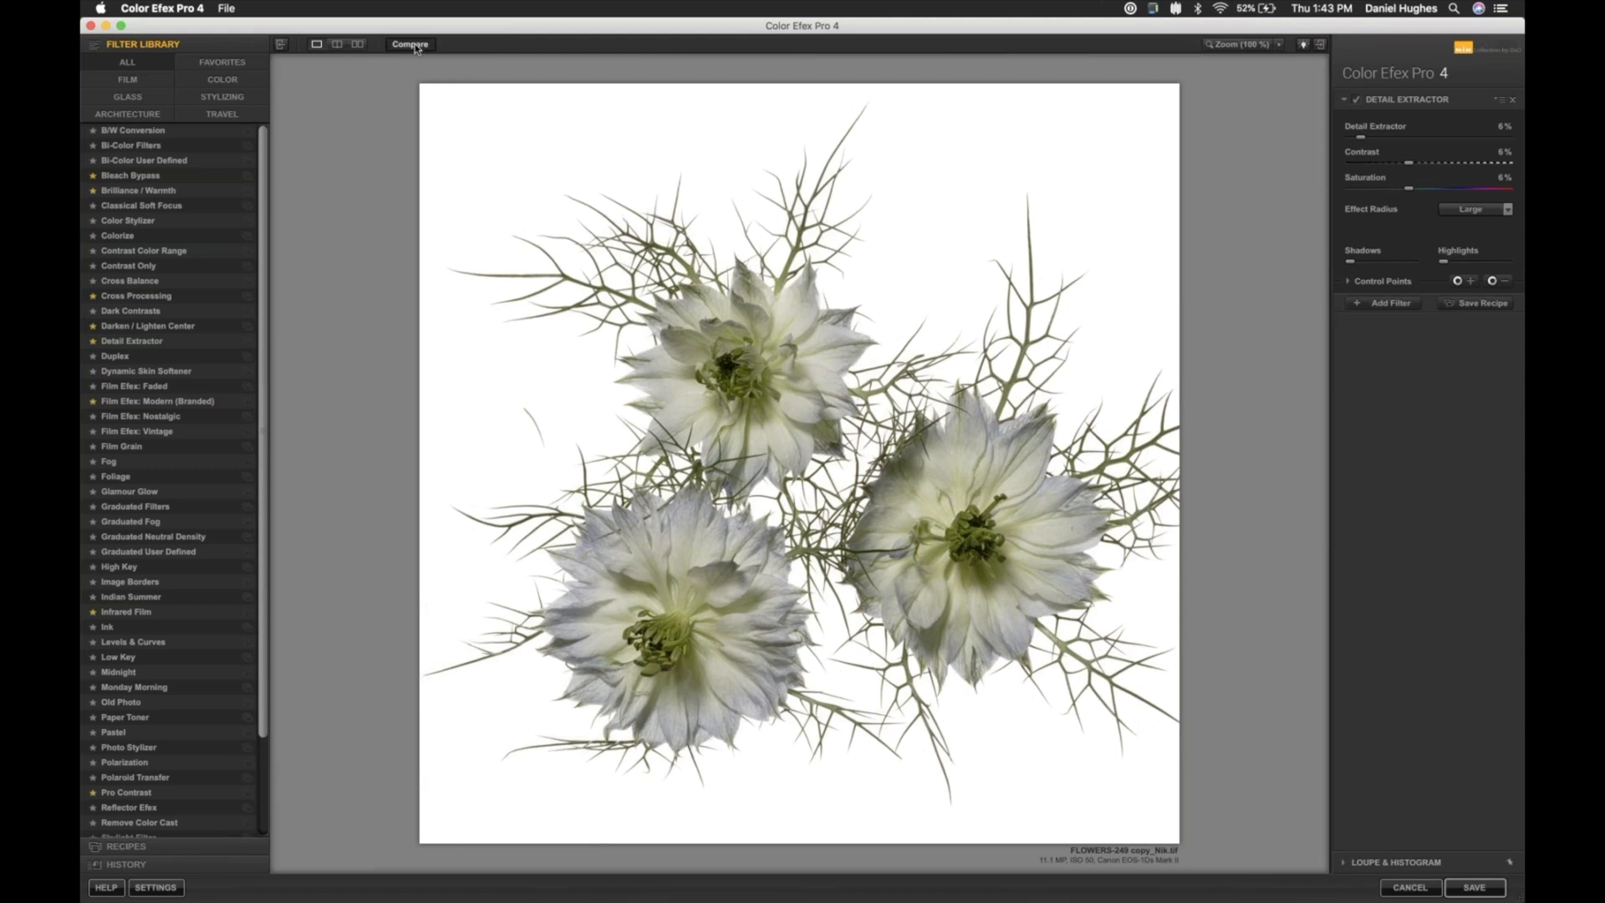
pyautogui.click(415, 47)
pyautogui.click(416, 50)
pyautogui.click(416, 47)
pyautogui.click(483, 156)
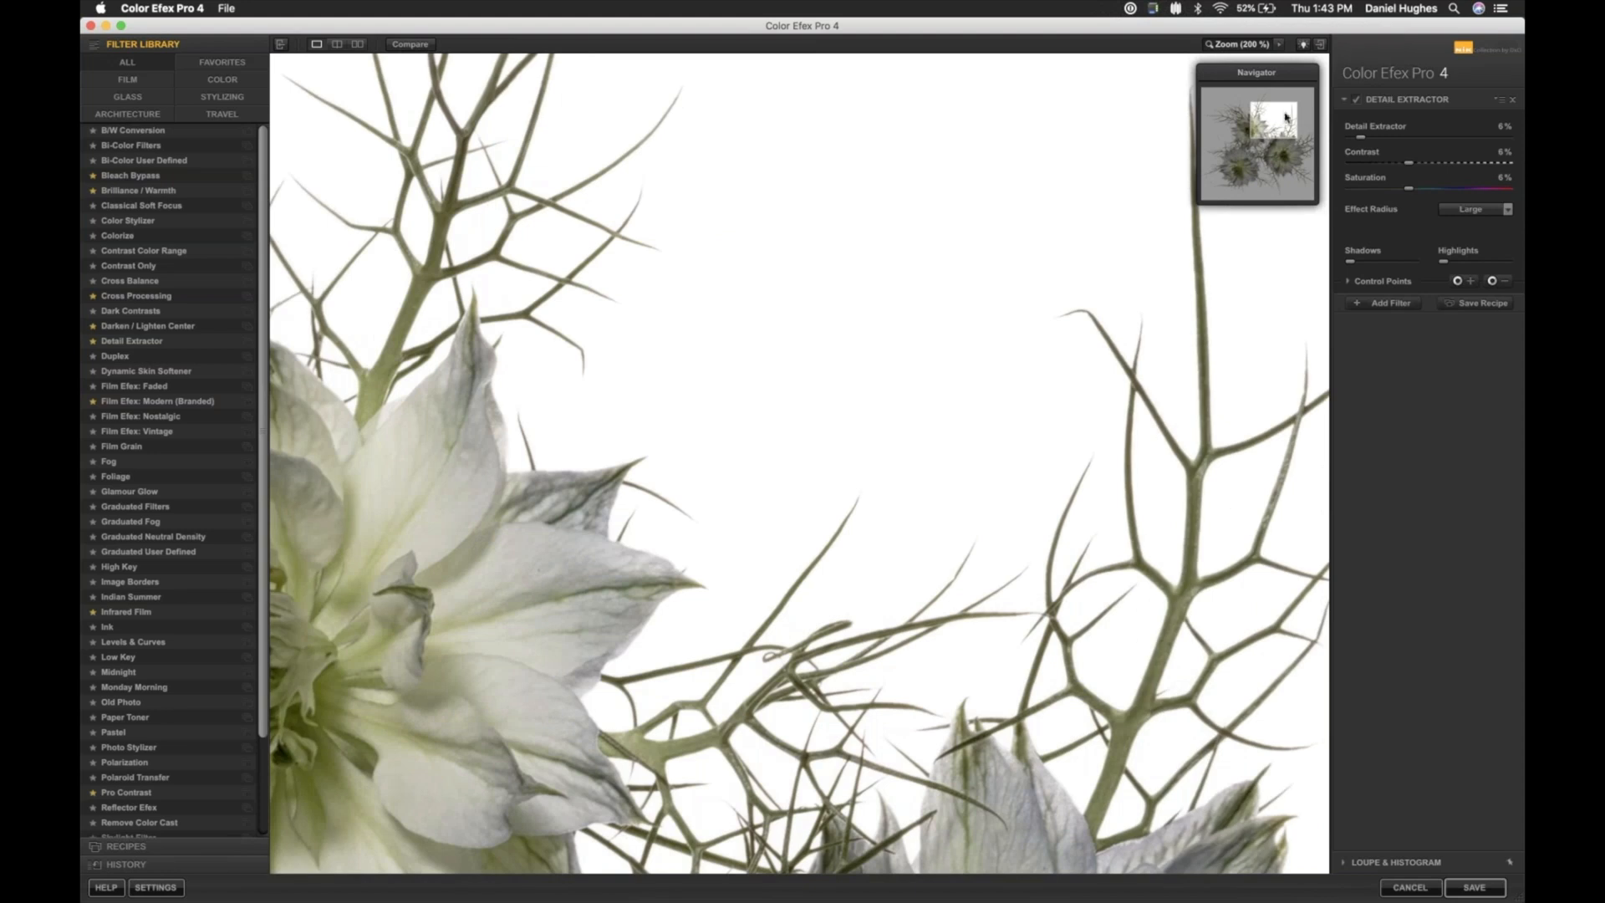
pyautogui.moveTo(1271, 125); pyautogui.dragTo(1238, 165)
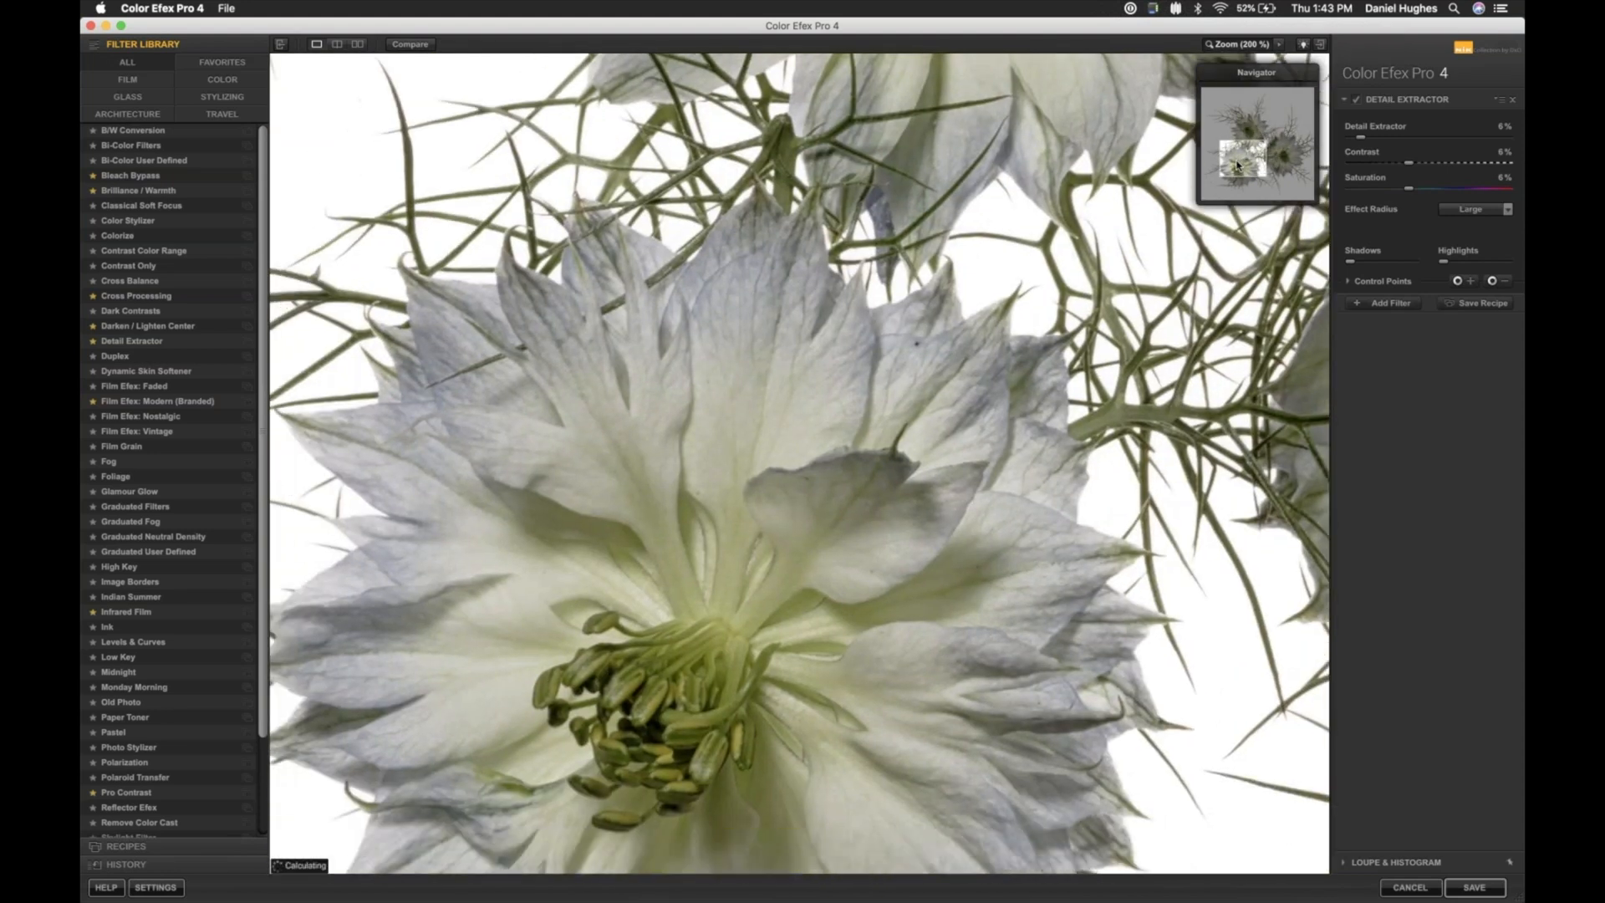
pyautogui.click(410, 45)
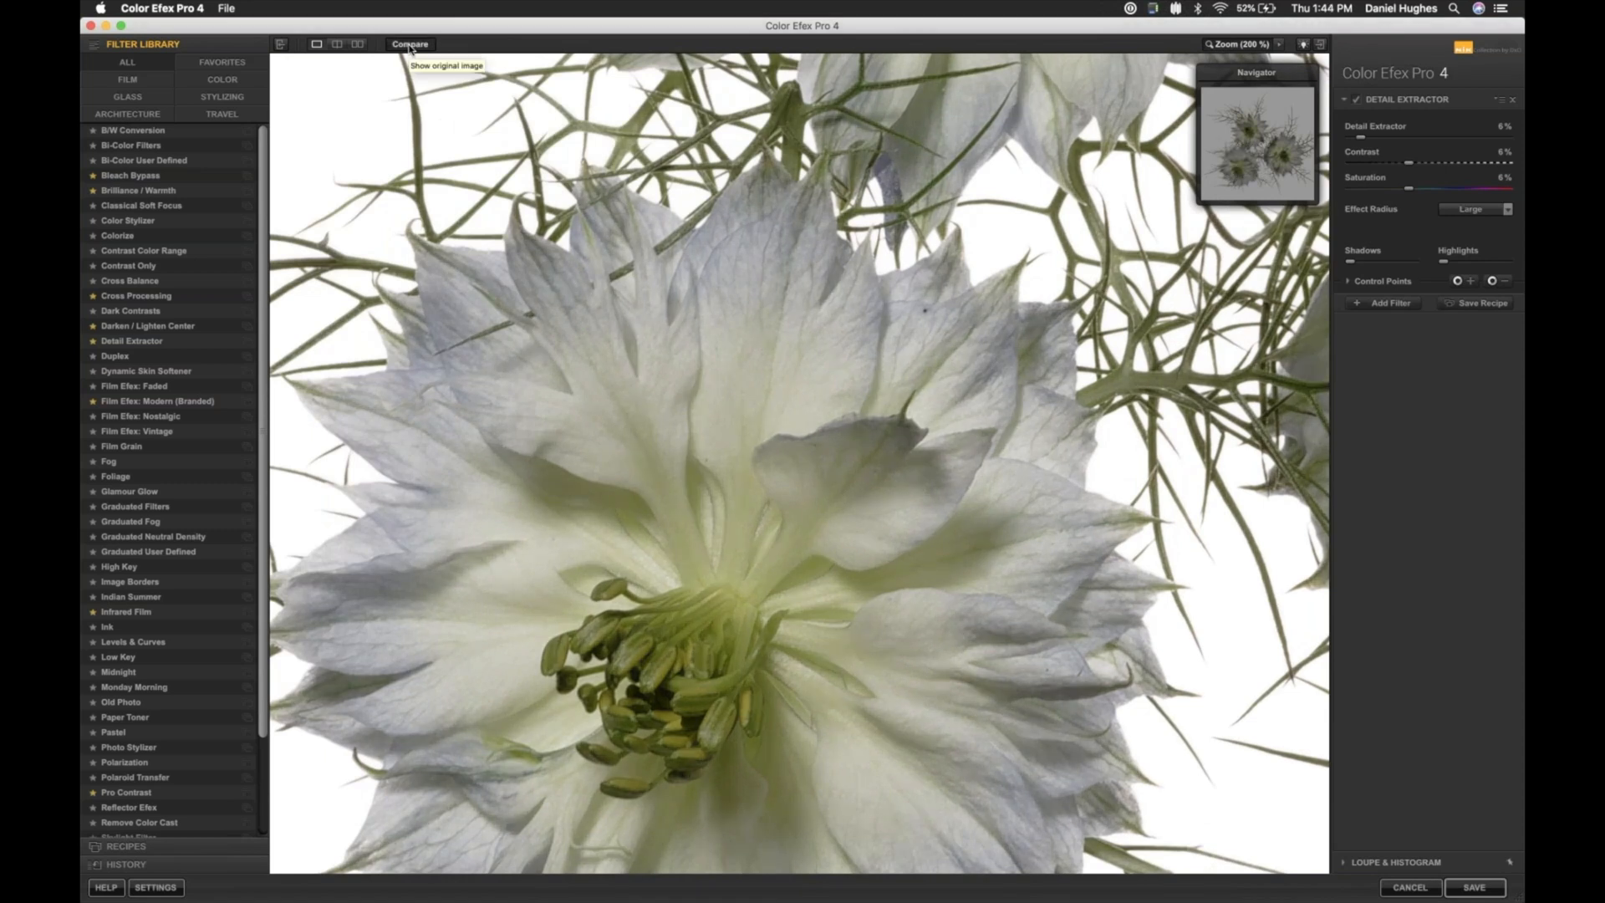
pyautogui.click(410, 45)
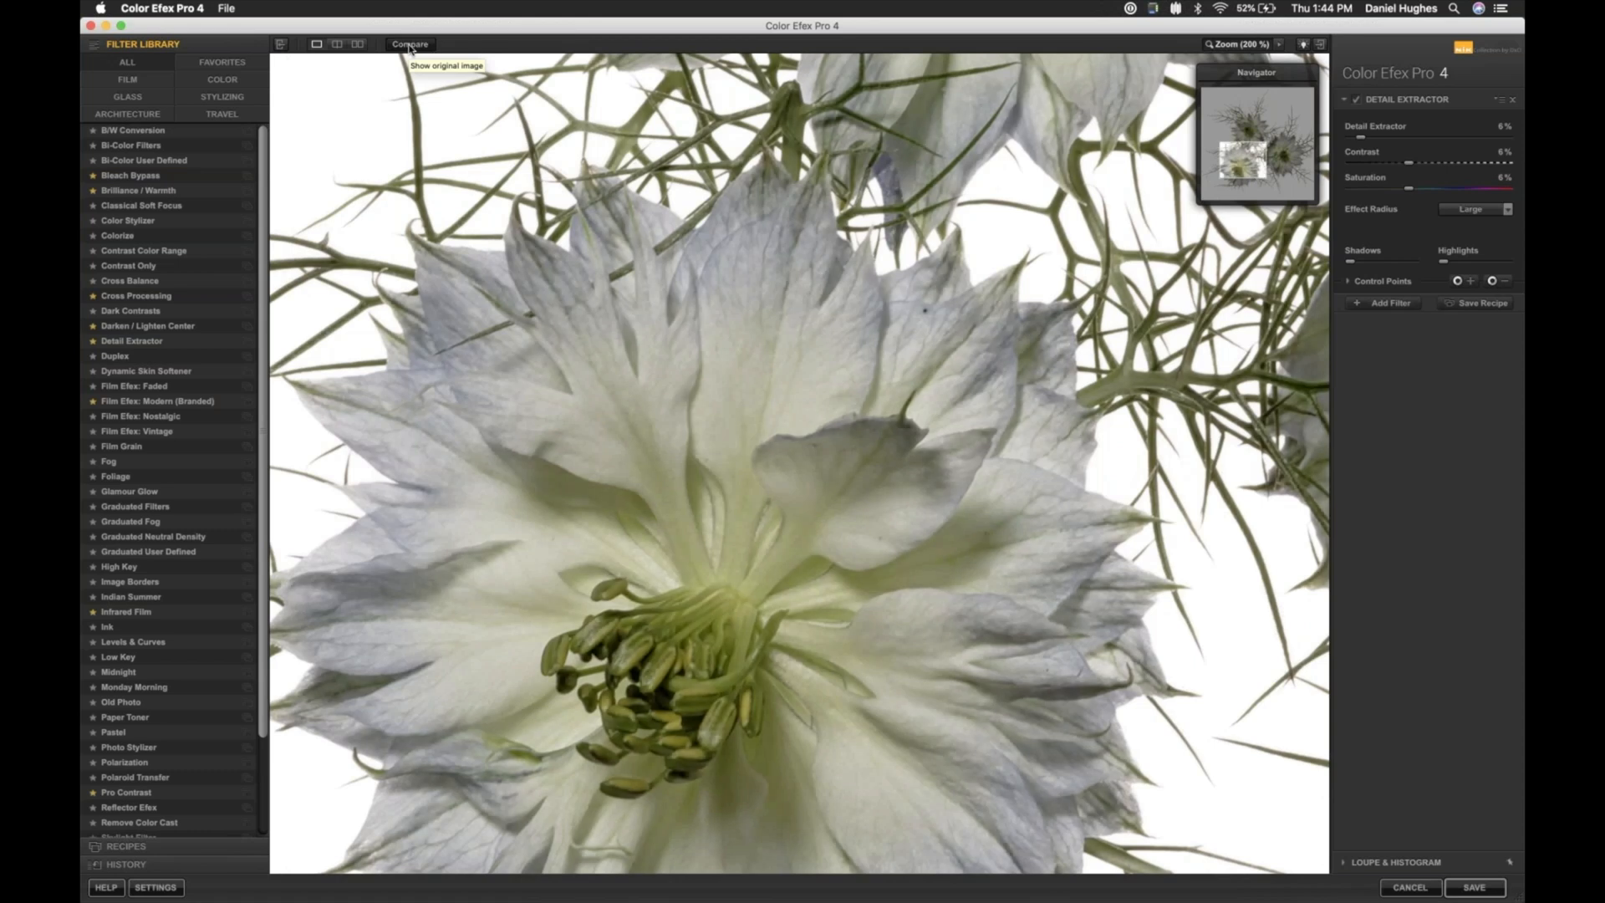
# - Add a Brilliance / Warmth filter after Detail Extractor and set Perceptual Saturation to 60 %
pyautogui.press('super+minus')
pyautogui.press('super+minus')
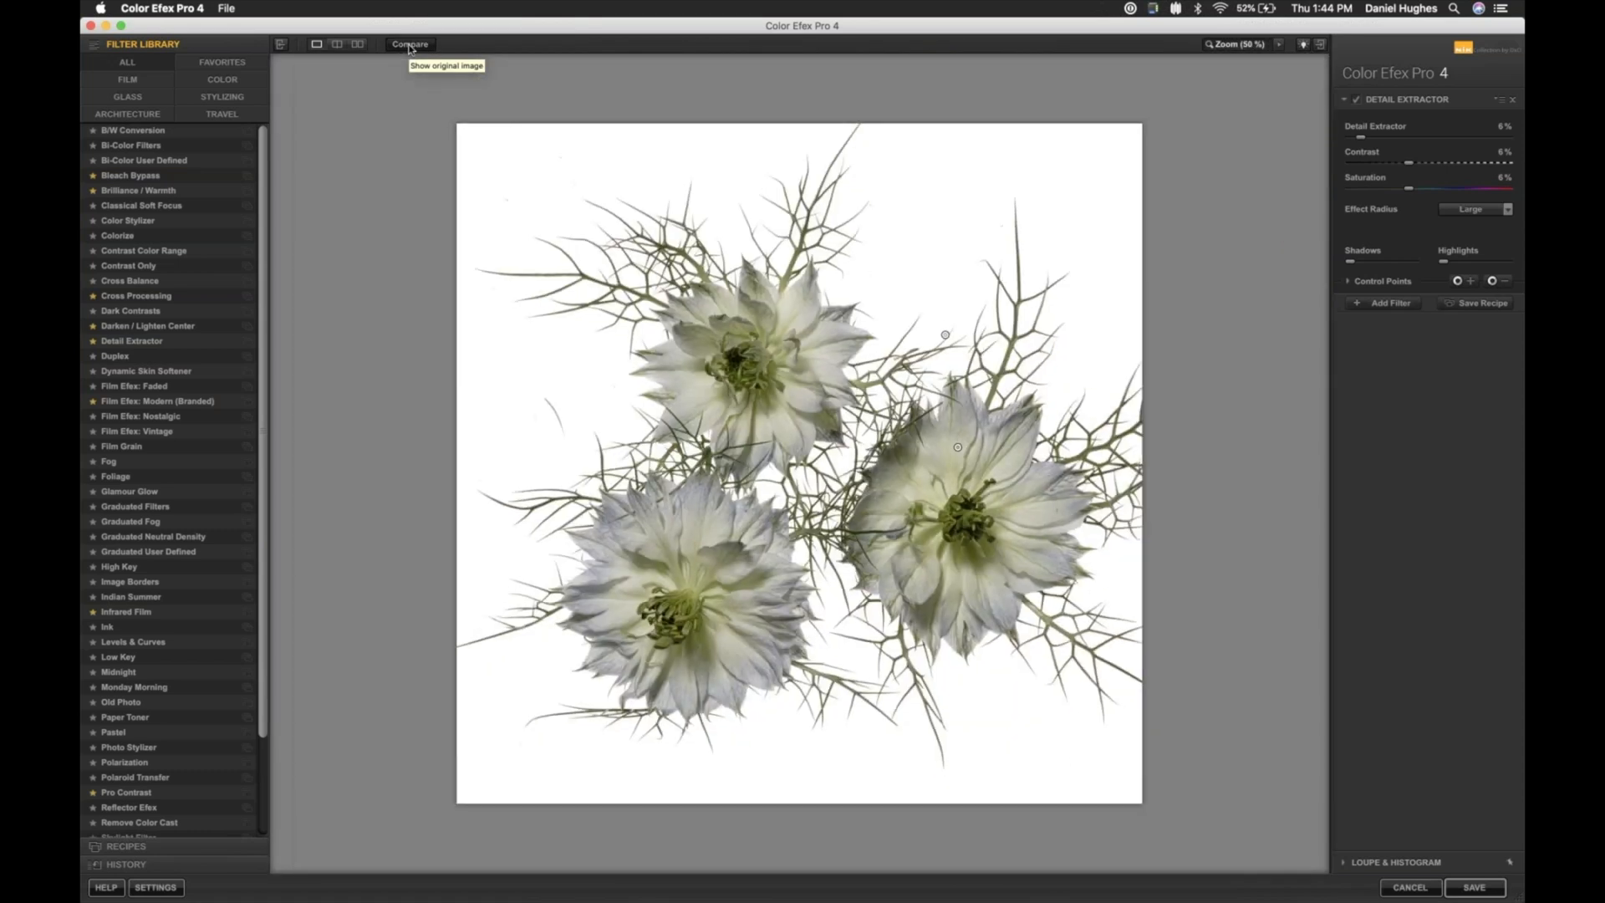
pyautogui.click(1382, 305)
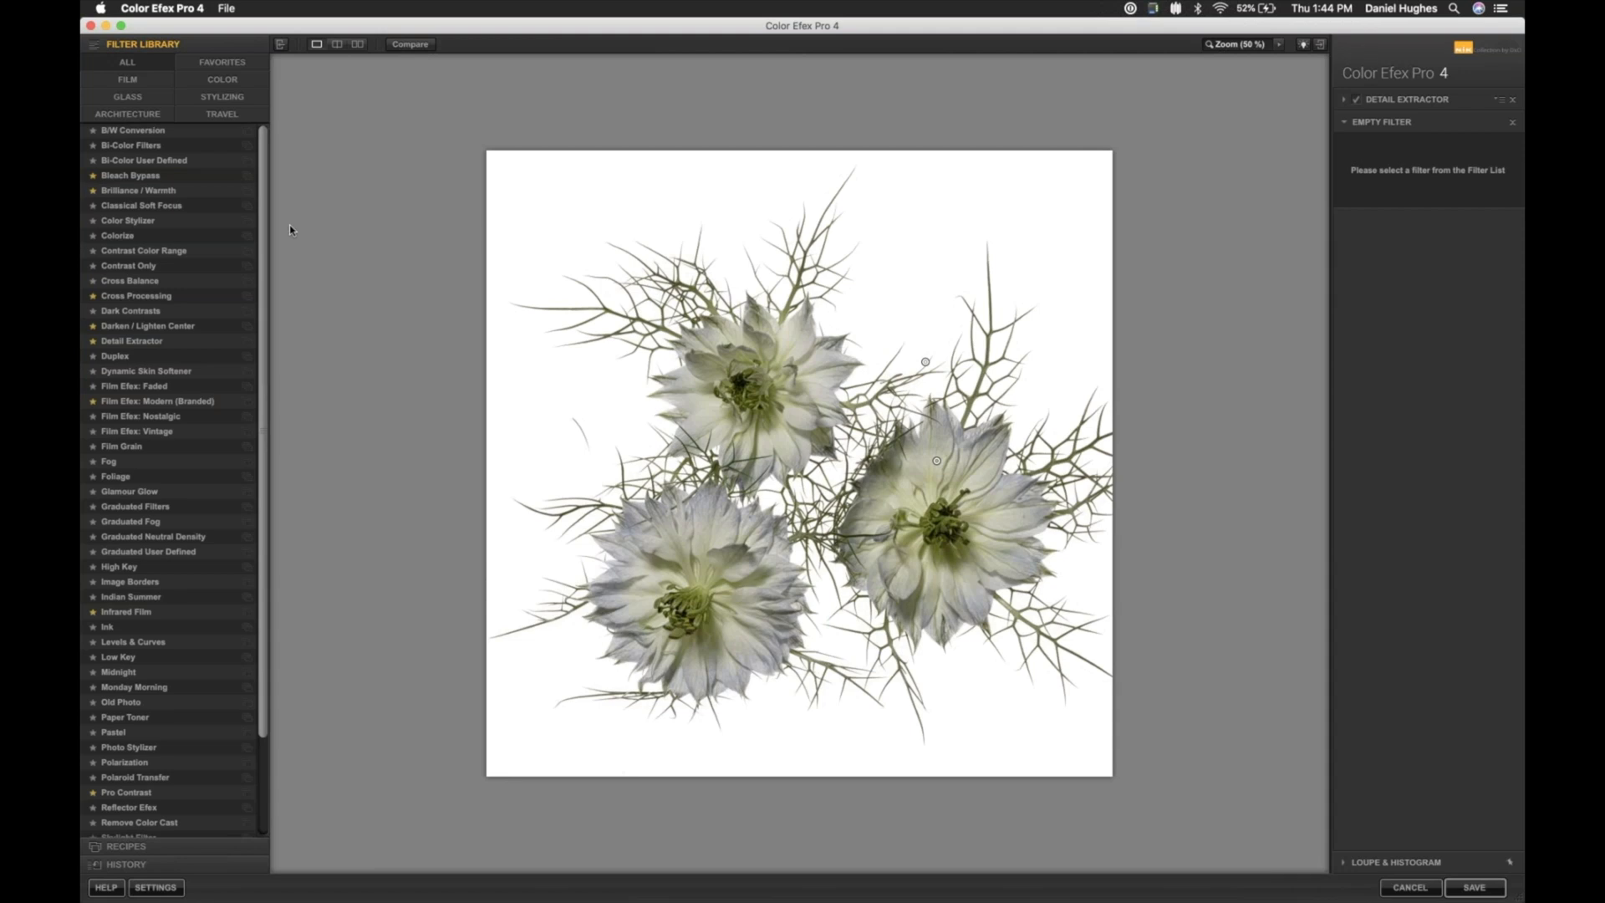
pyautogui.click(155, 195)
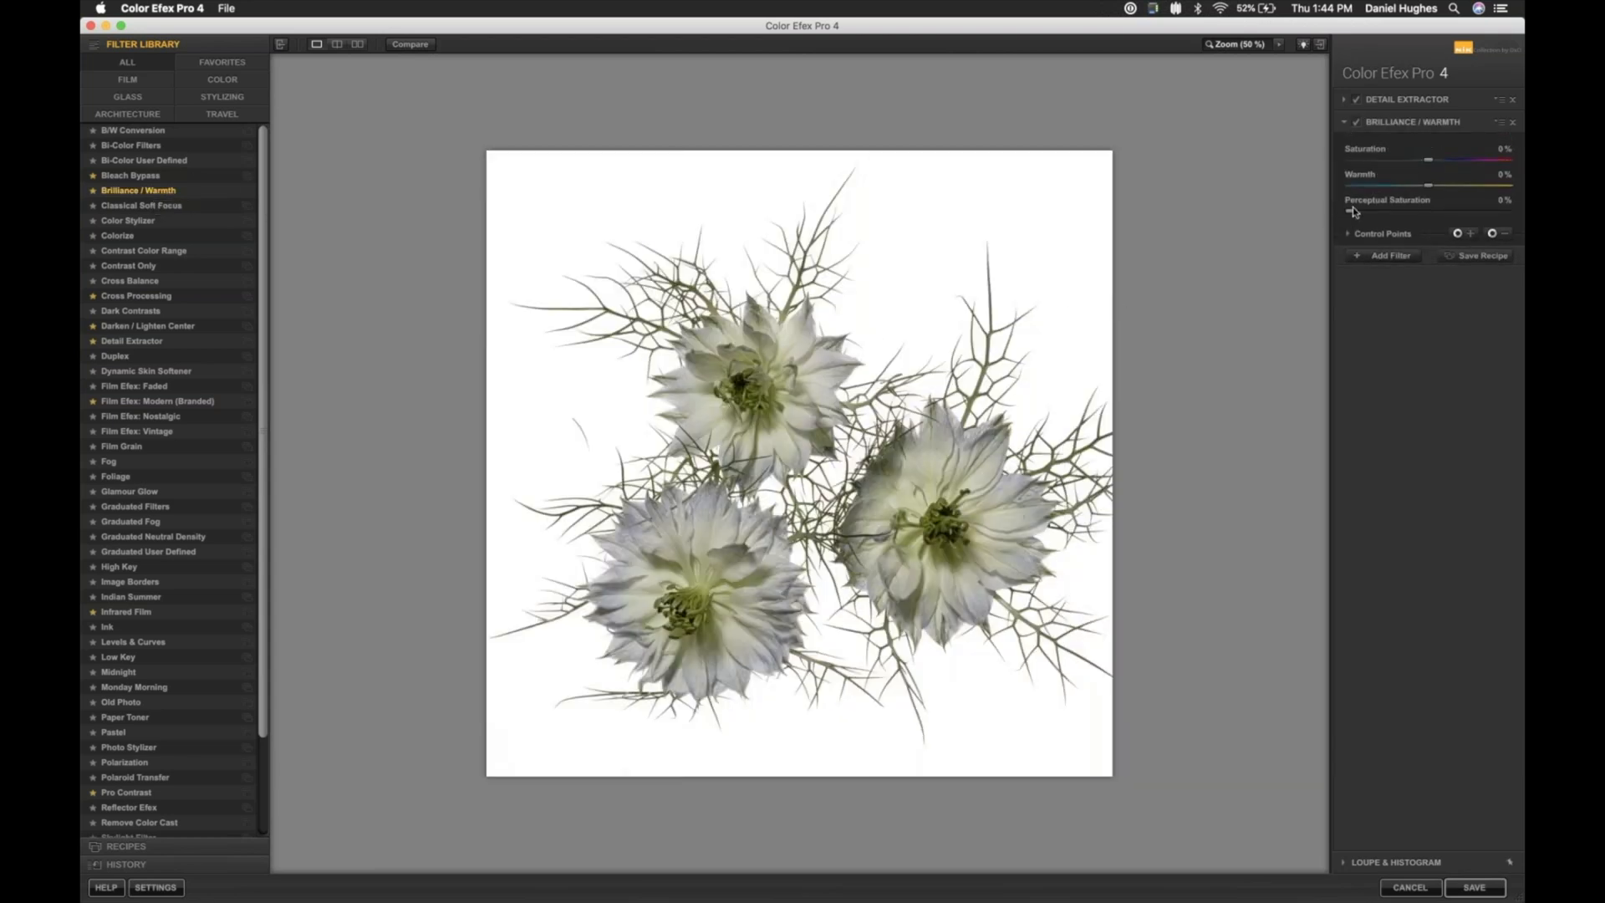
pyautogui.moveTo(1351, 210); pyautogui.dragTo(1494, 210)
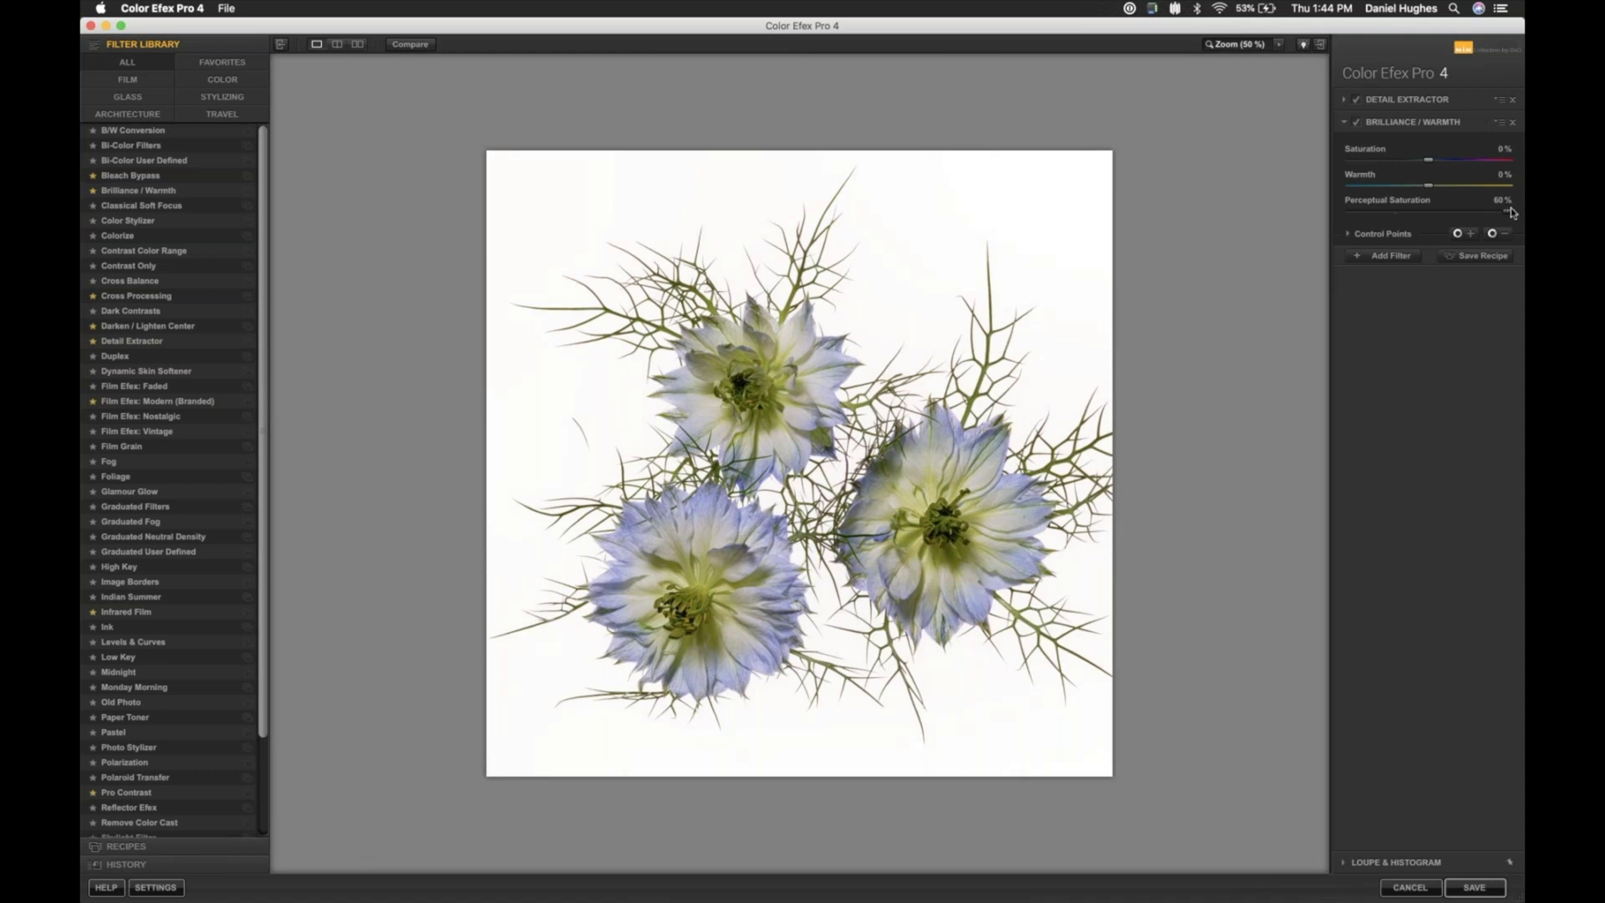
# - Check the colour change with Brilliance / Warmth switched off and on, and view the flowers at 100 %
pyautogui.click(1355, 124)
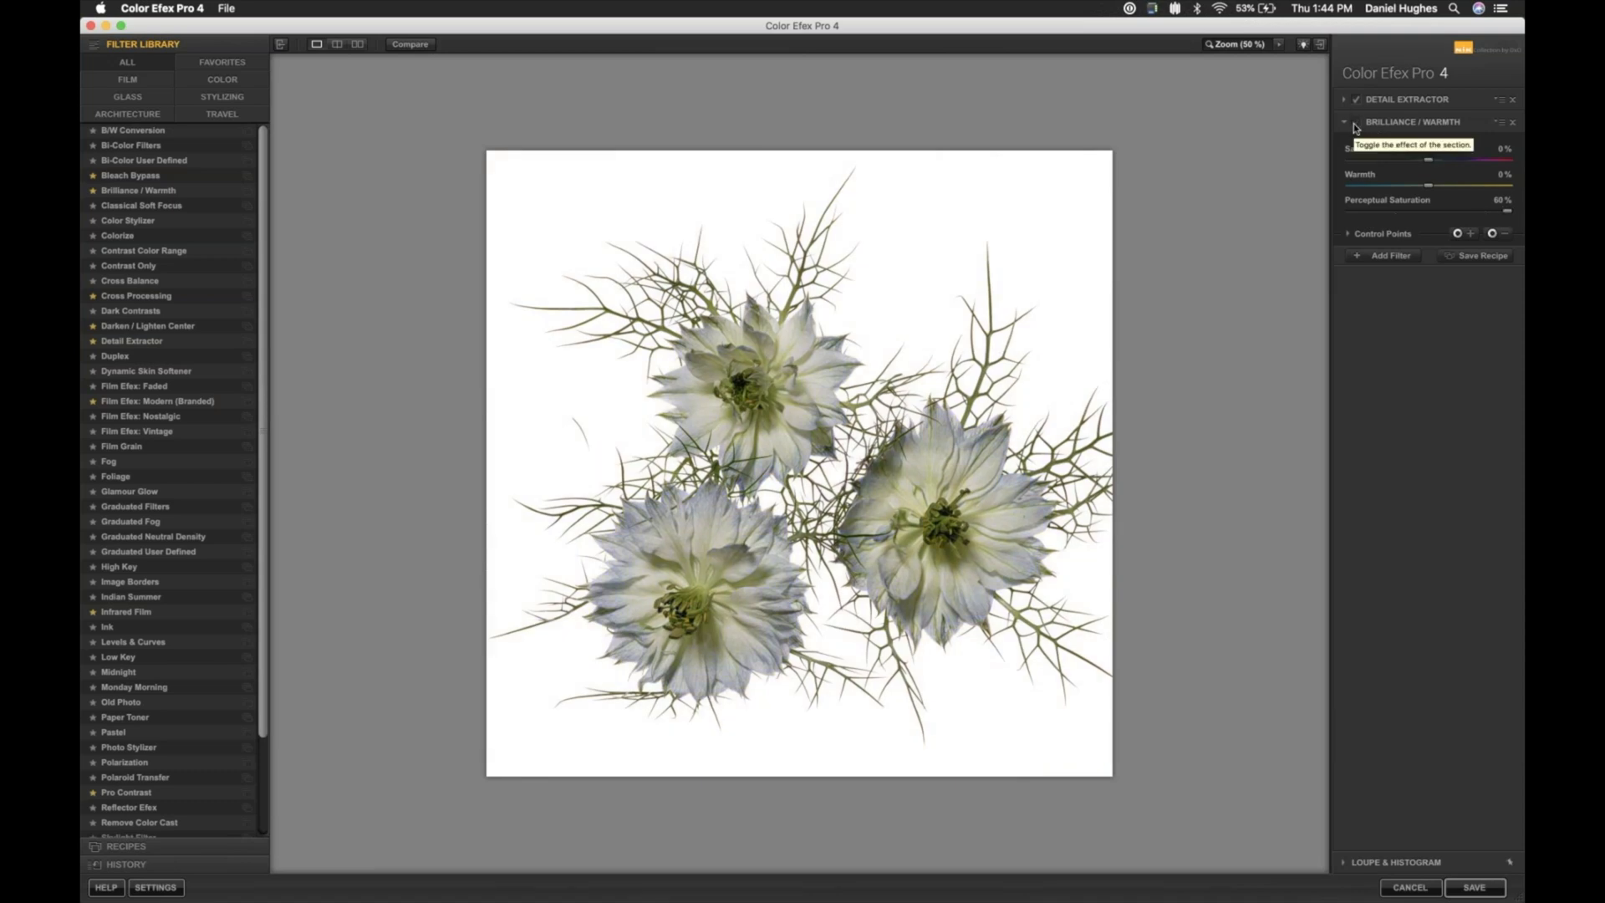
pyautogui.click(1356, 126)
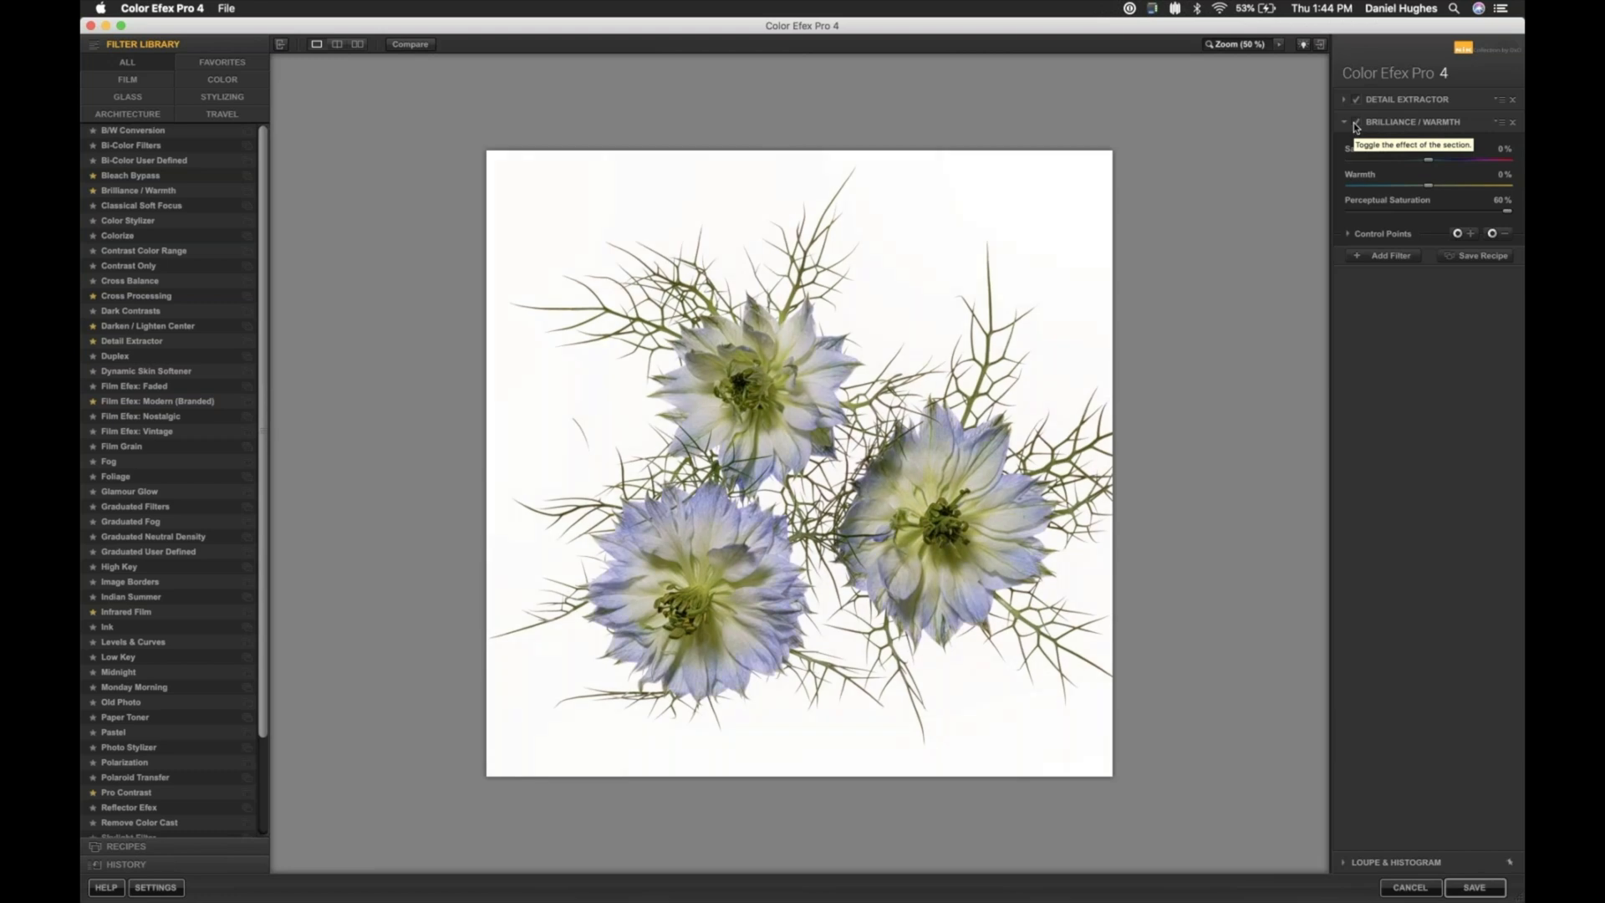
pyautogui.press('super+plus')
pyautogui.press('super+plus')
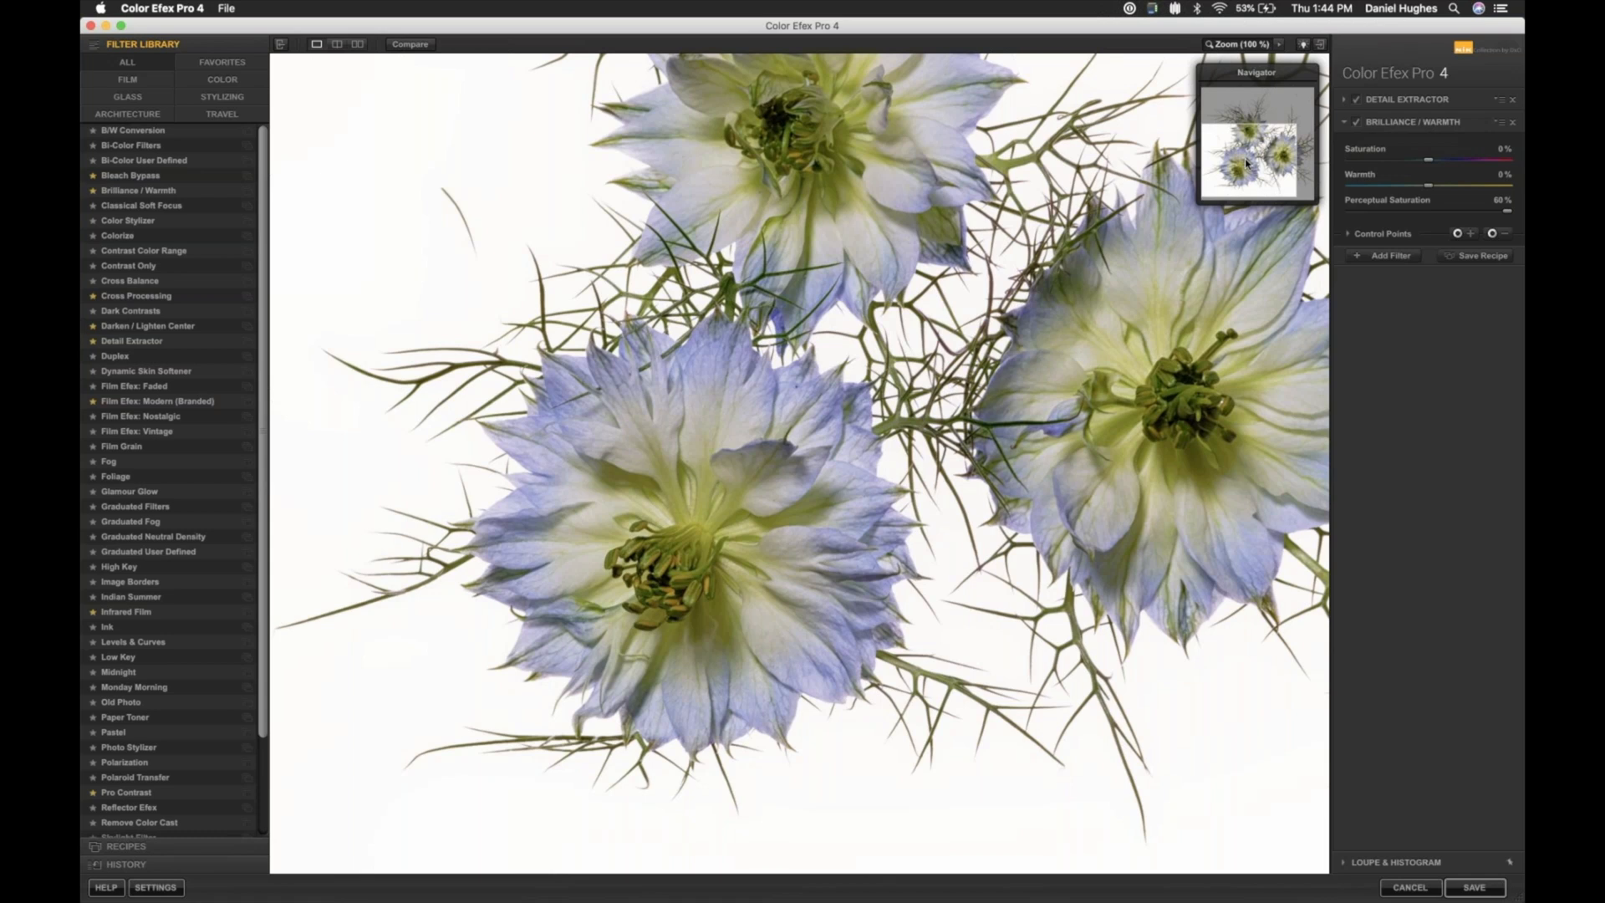
# - Place a positive Brilliance / Warmth control point on the lower left flower's centre and a negative one on its petals
pyautogui.moveTo(1246, 163); pyautogui.dragTo(1252, 155)
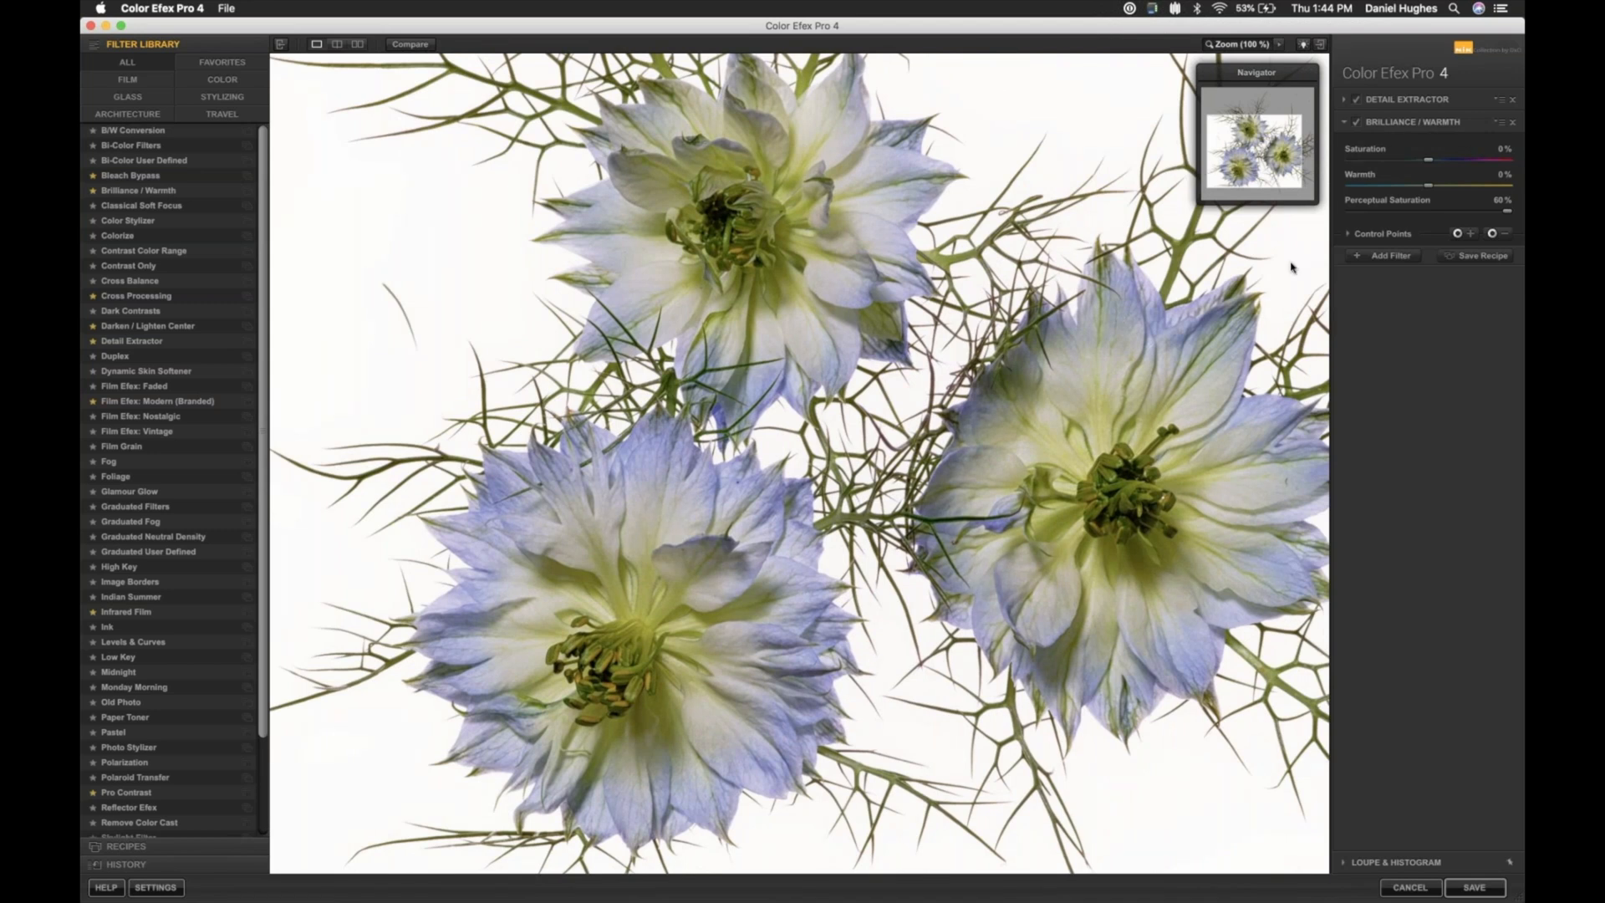
pyautogui.click(1458, 236)
pyautogui.click(604, 663)
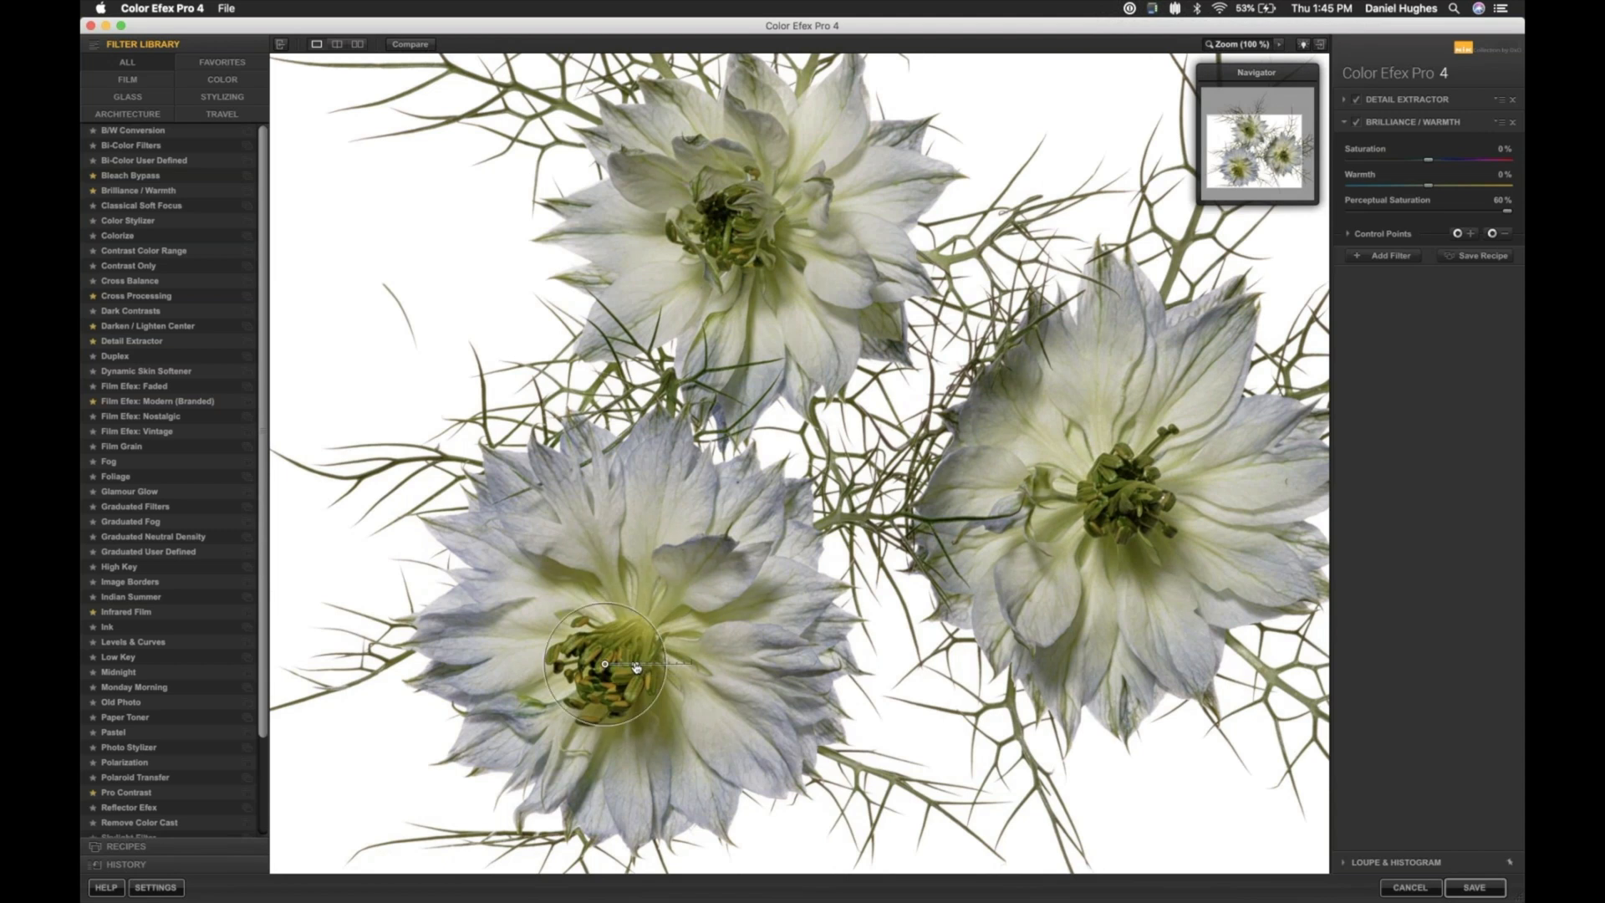
pyautogui.moveTo(637, 667); pyautogui.dragTo(644, 667)
pyautogui.click(1491, 234)
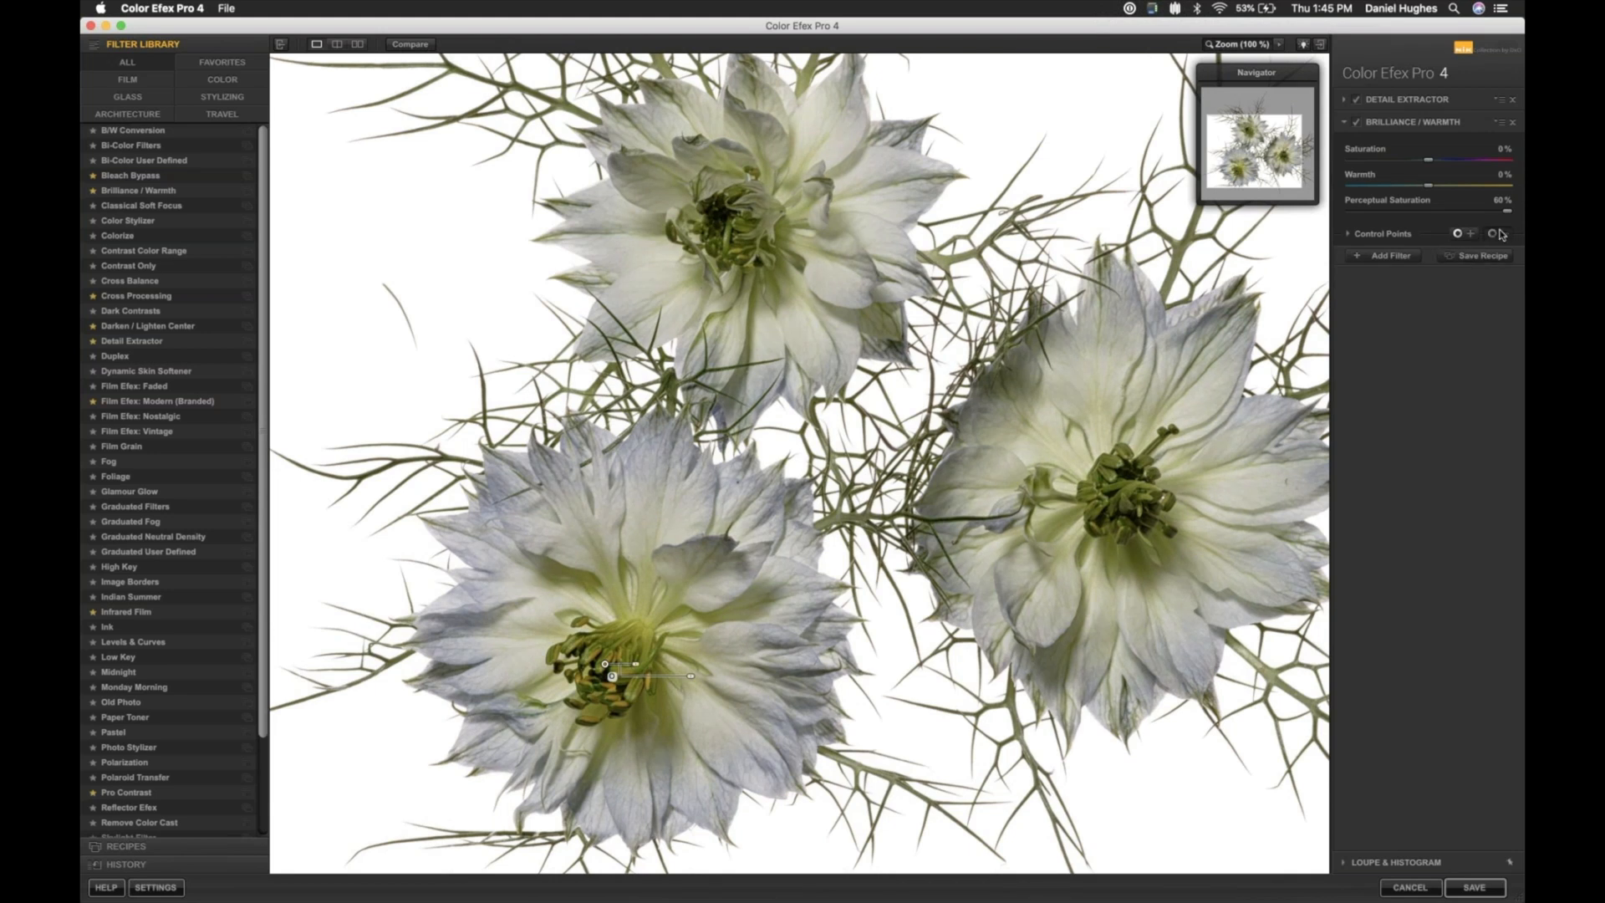
pyautogui.click(535, 625)
pyautogui.click(605, 665)
pyautogui.click(605, 666)
# - Duplicate the centre and petal control points onto the centres and petals of the right and upper flowers
pyautogui.click(1095, 496)
pyautogui.click(734, 253)
pyautogui.click(536, 626)
pyautogui.click(655, 197)
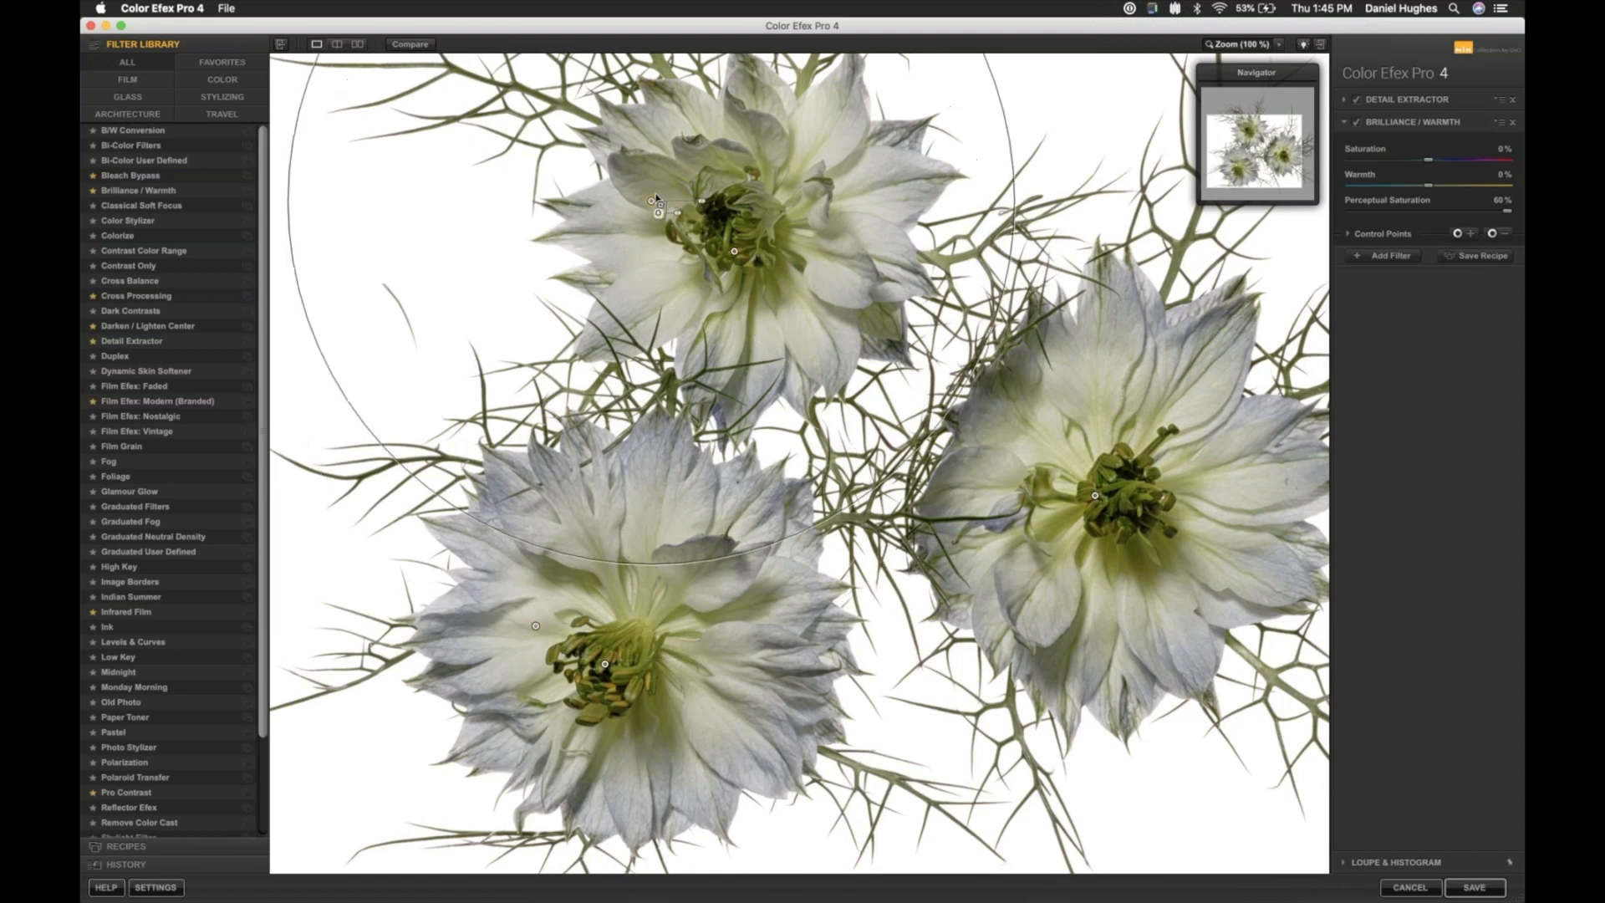
pyautogui.click(1087, 459)
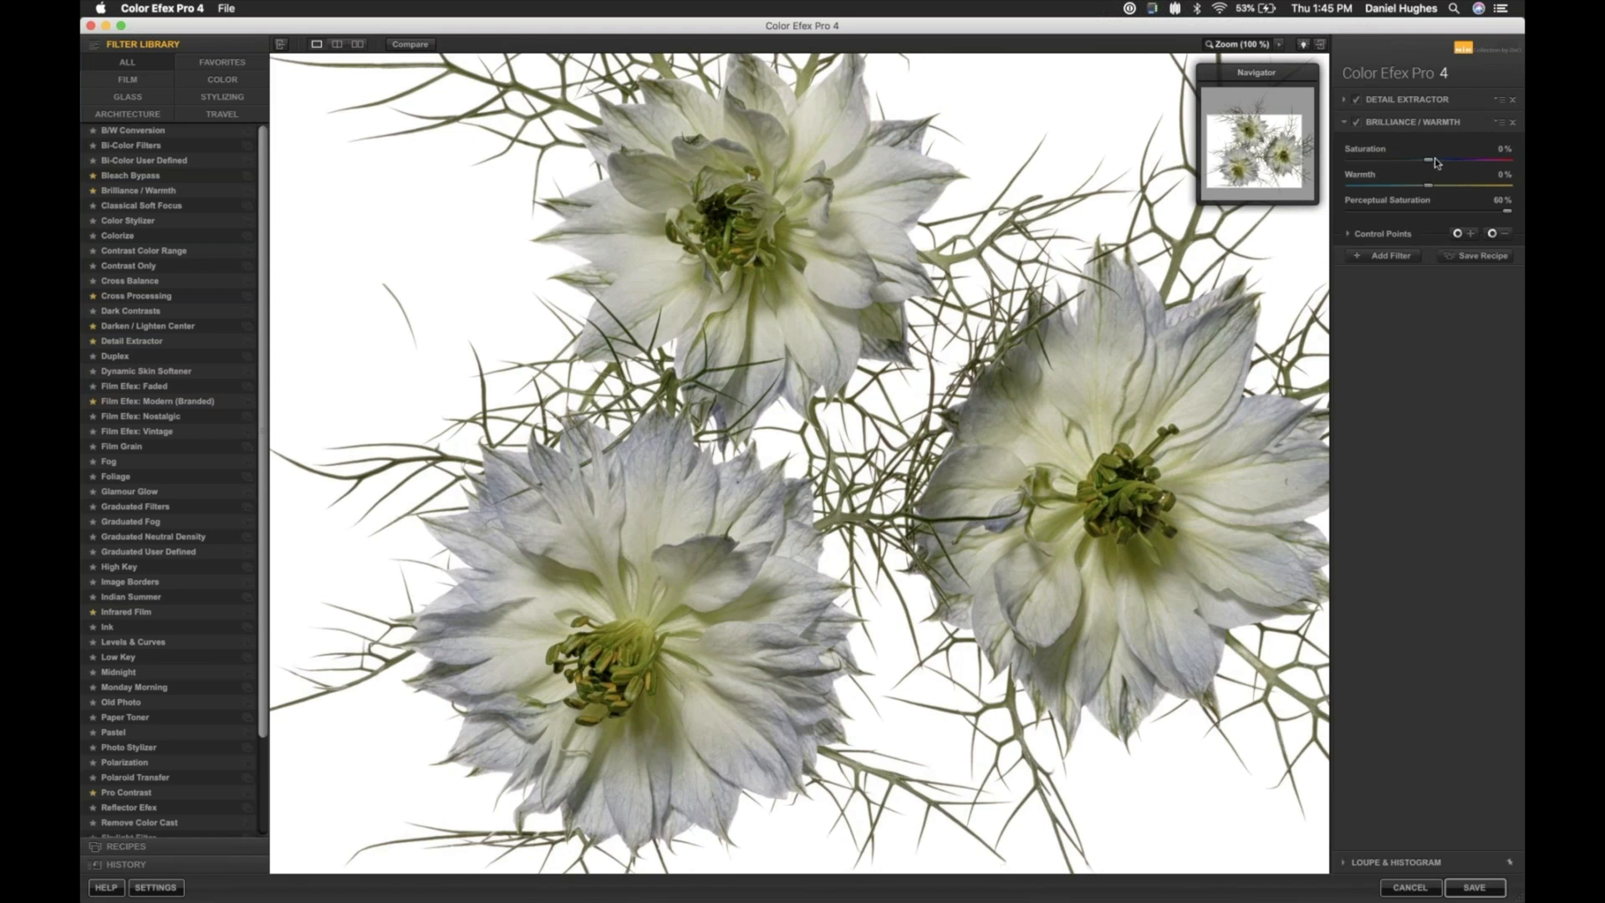
# - Set the Brilliance / Warmth Saturation to 10 % and view the whole image at 50 %
pyautogui.moveTo(1430, 157); pyautogui.dragTo(1431, 158)
pyautogui.press('super+minus')
pyautogui.press('super+minus')
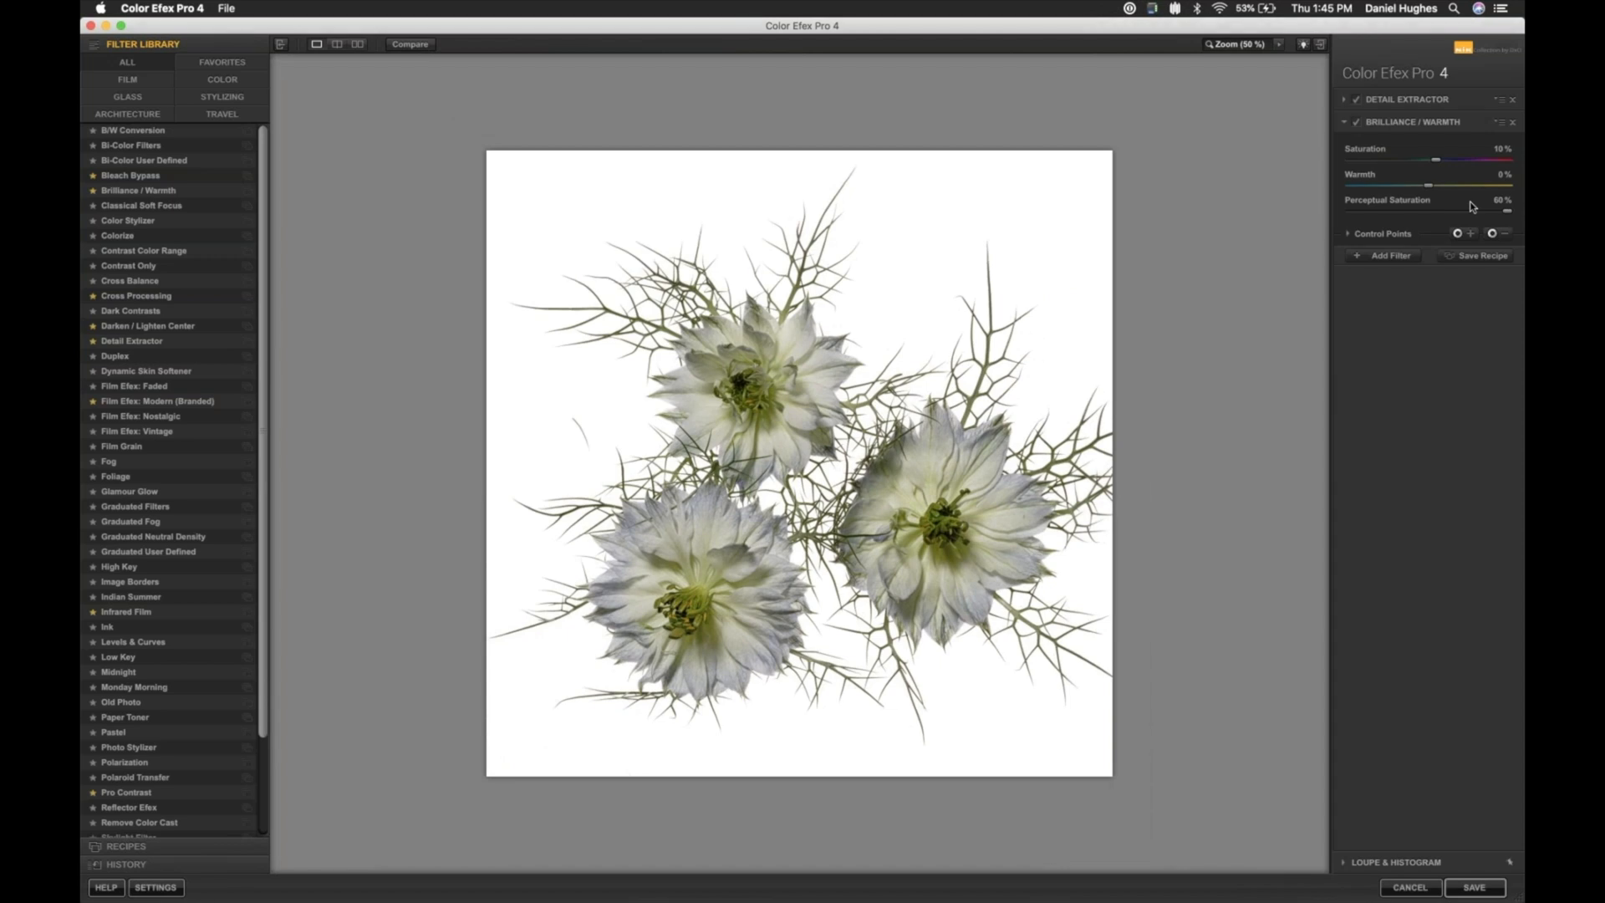
# - Add a Photo Stylizer filter after Brilliance / Warmth, using Varitone with style 4
pyautogui.click(1391, 255)
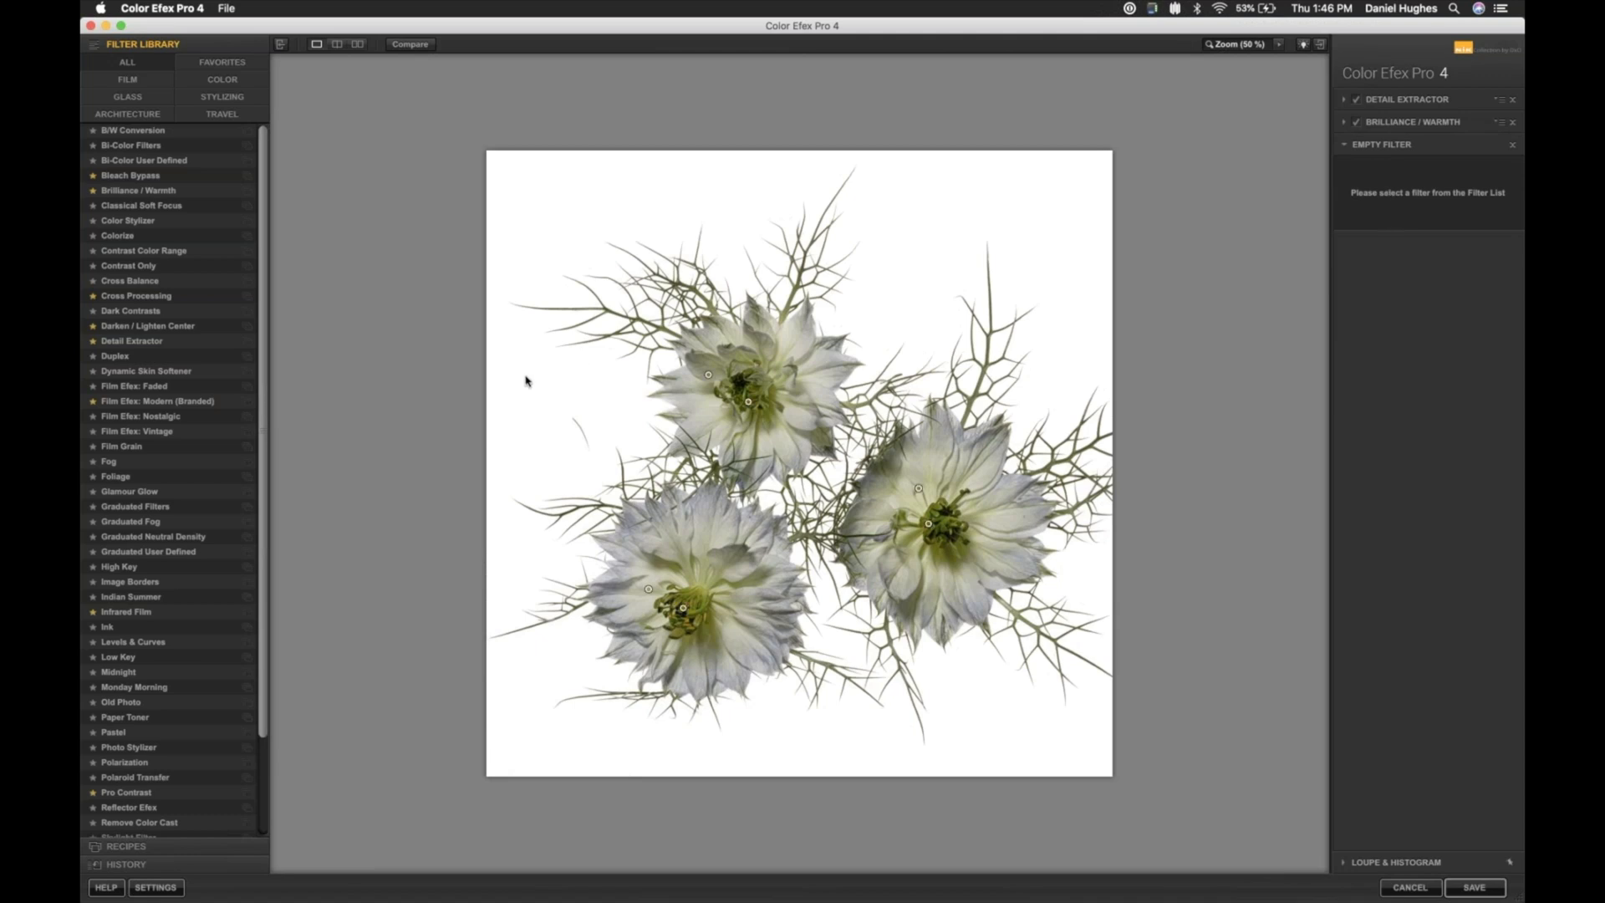
pyautogui.moveTo(260, 455); pyautogui.dragTo(274, 621)
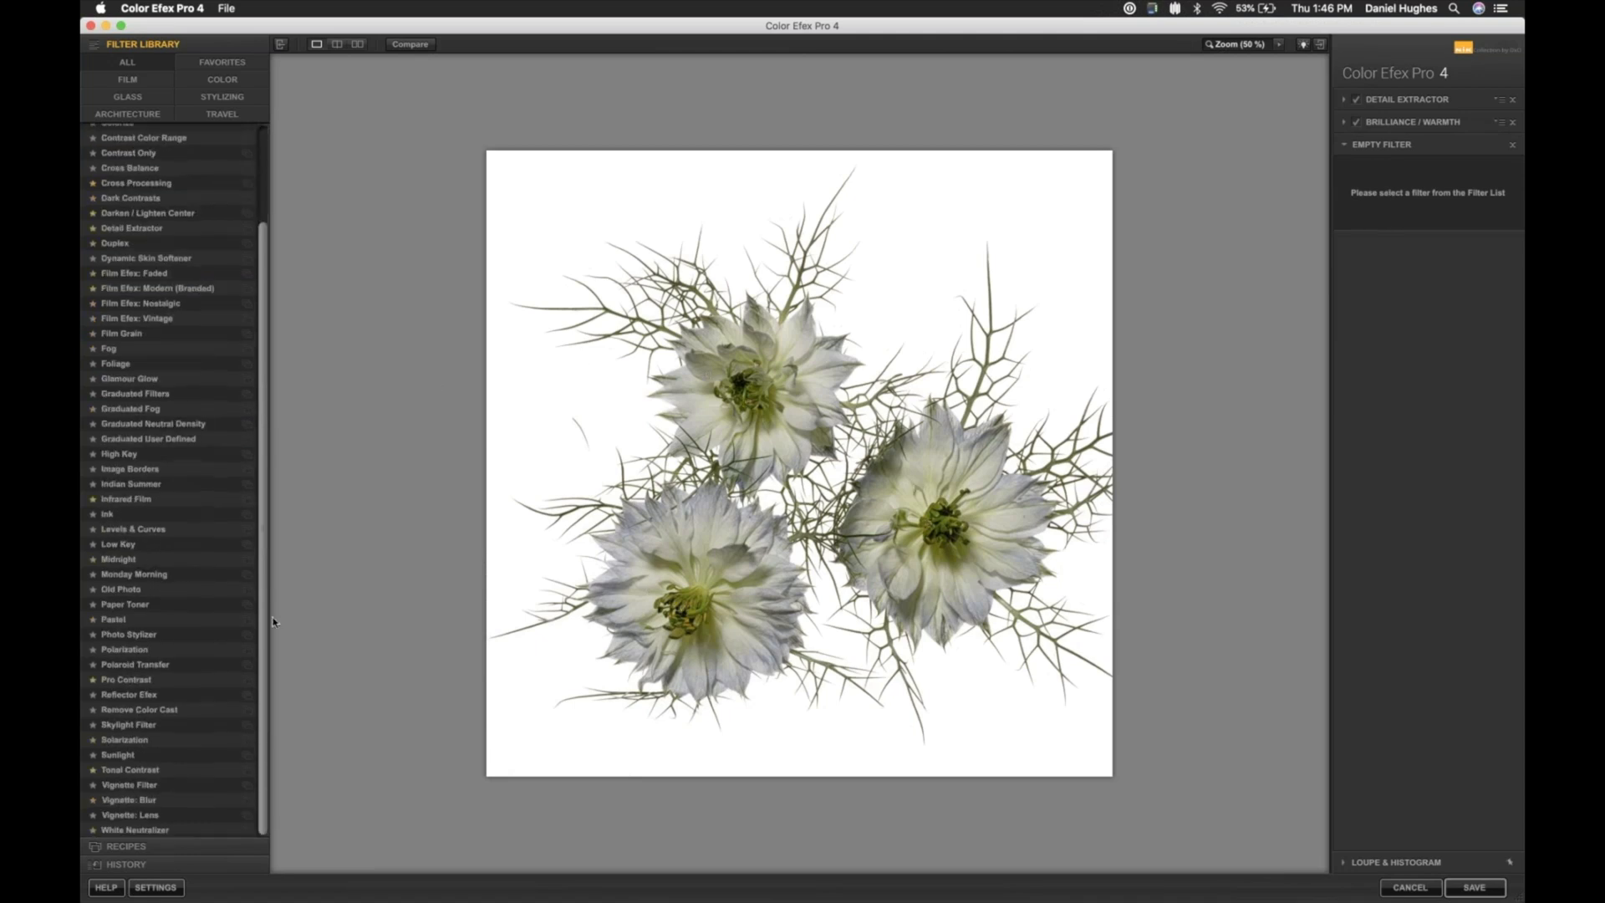
pyautogui.click(132, 637)
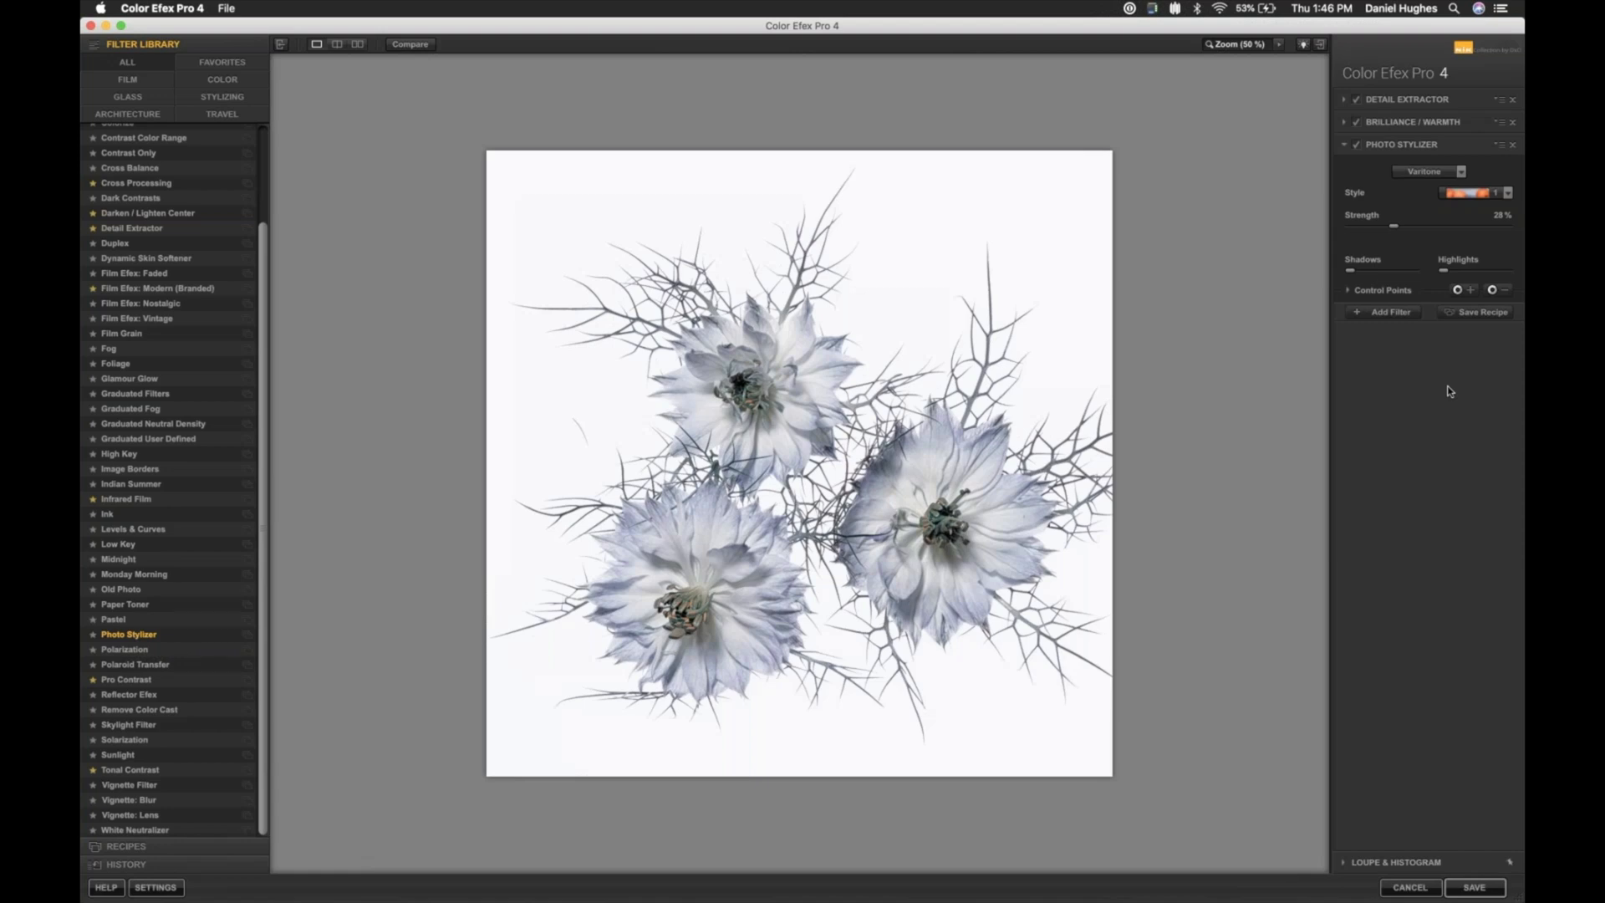
pyautogui.click(1462, 173)
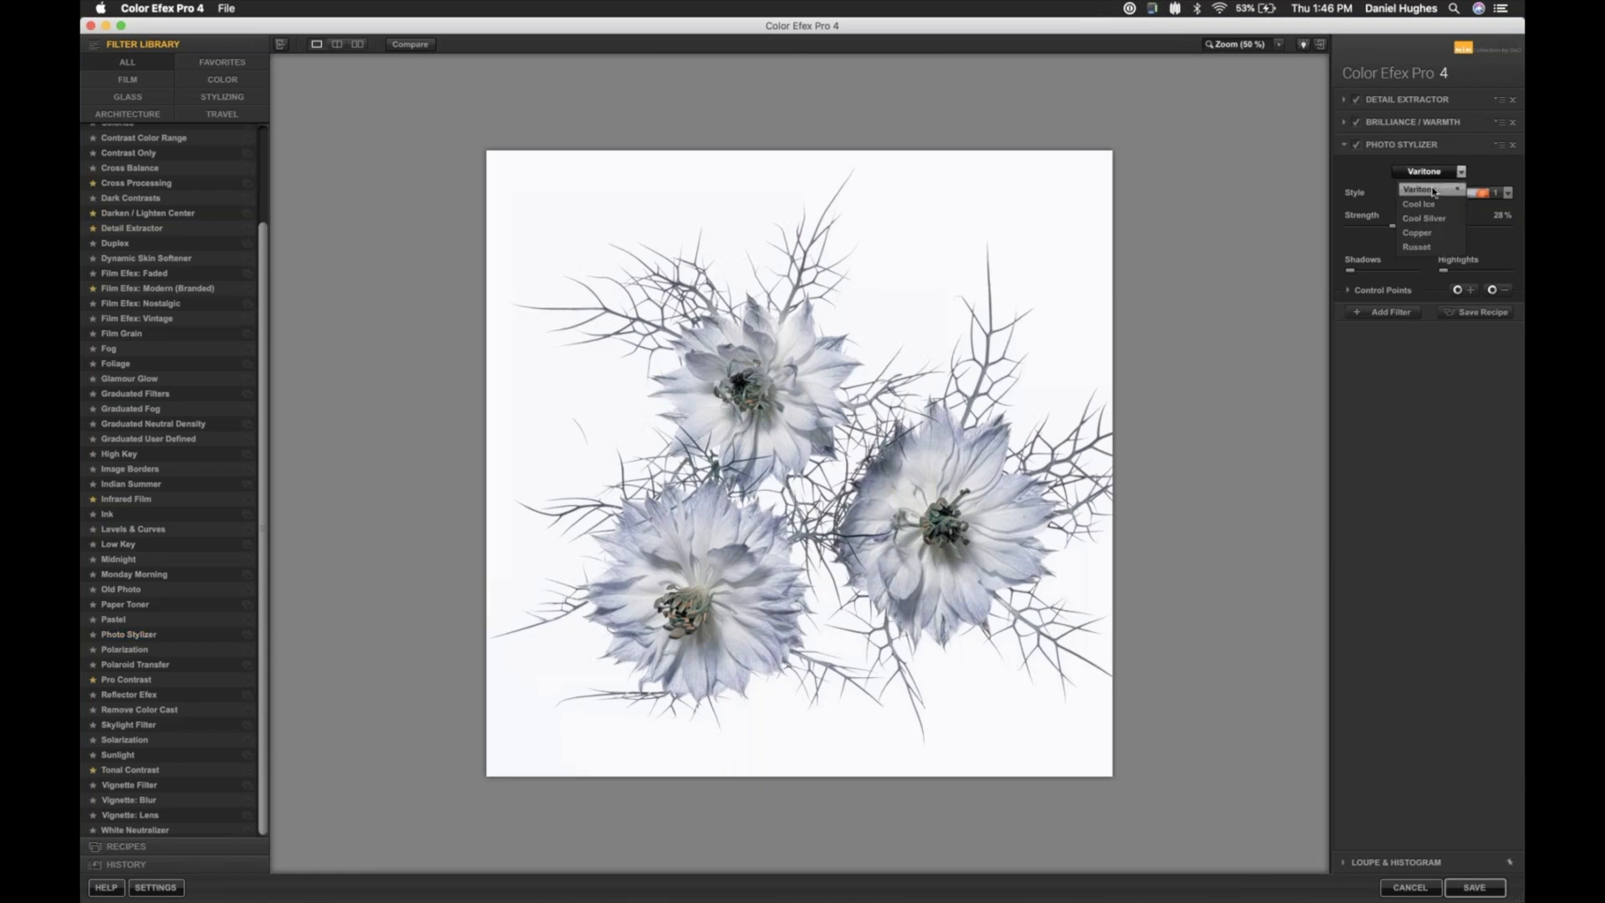
pyautogui.click(1432, 191)
pyautogui.click(1507, 193)
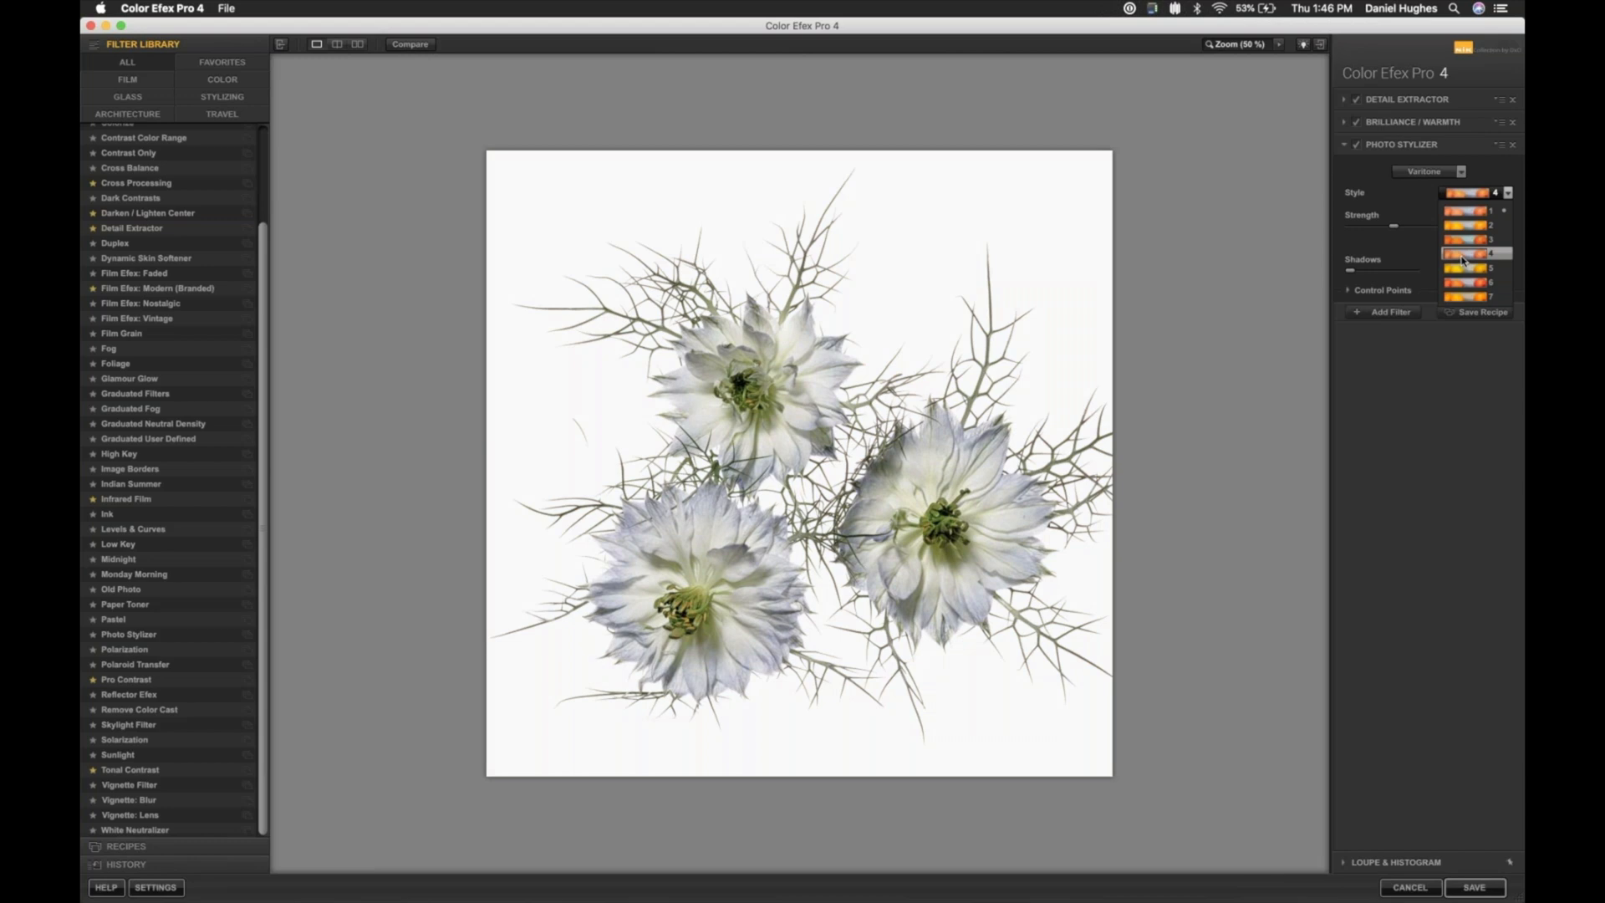
pyautogui.click(1462, 260)
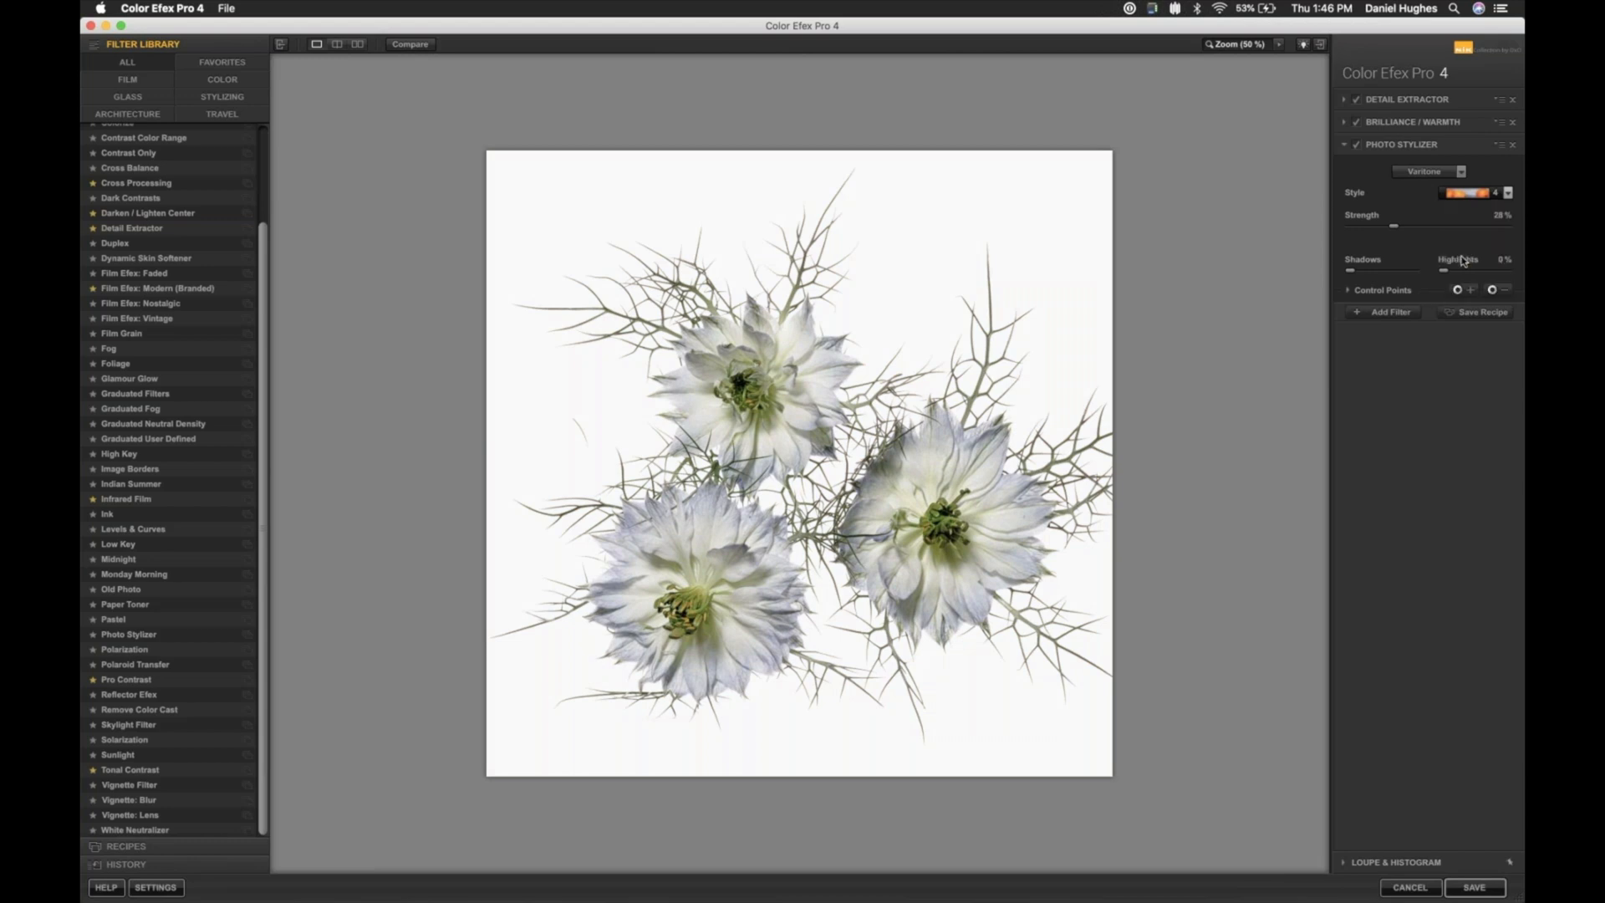
# - Check the image with Photo Stylizer switched off and on, and set its Strength to 79 %
pyautogui.click(1356, 146)
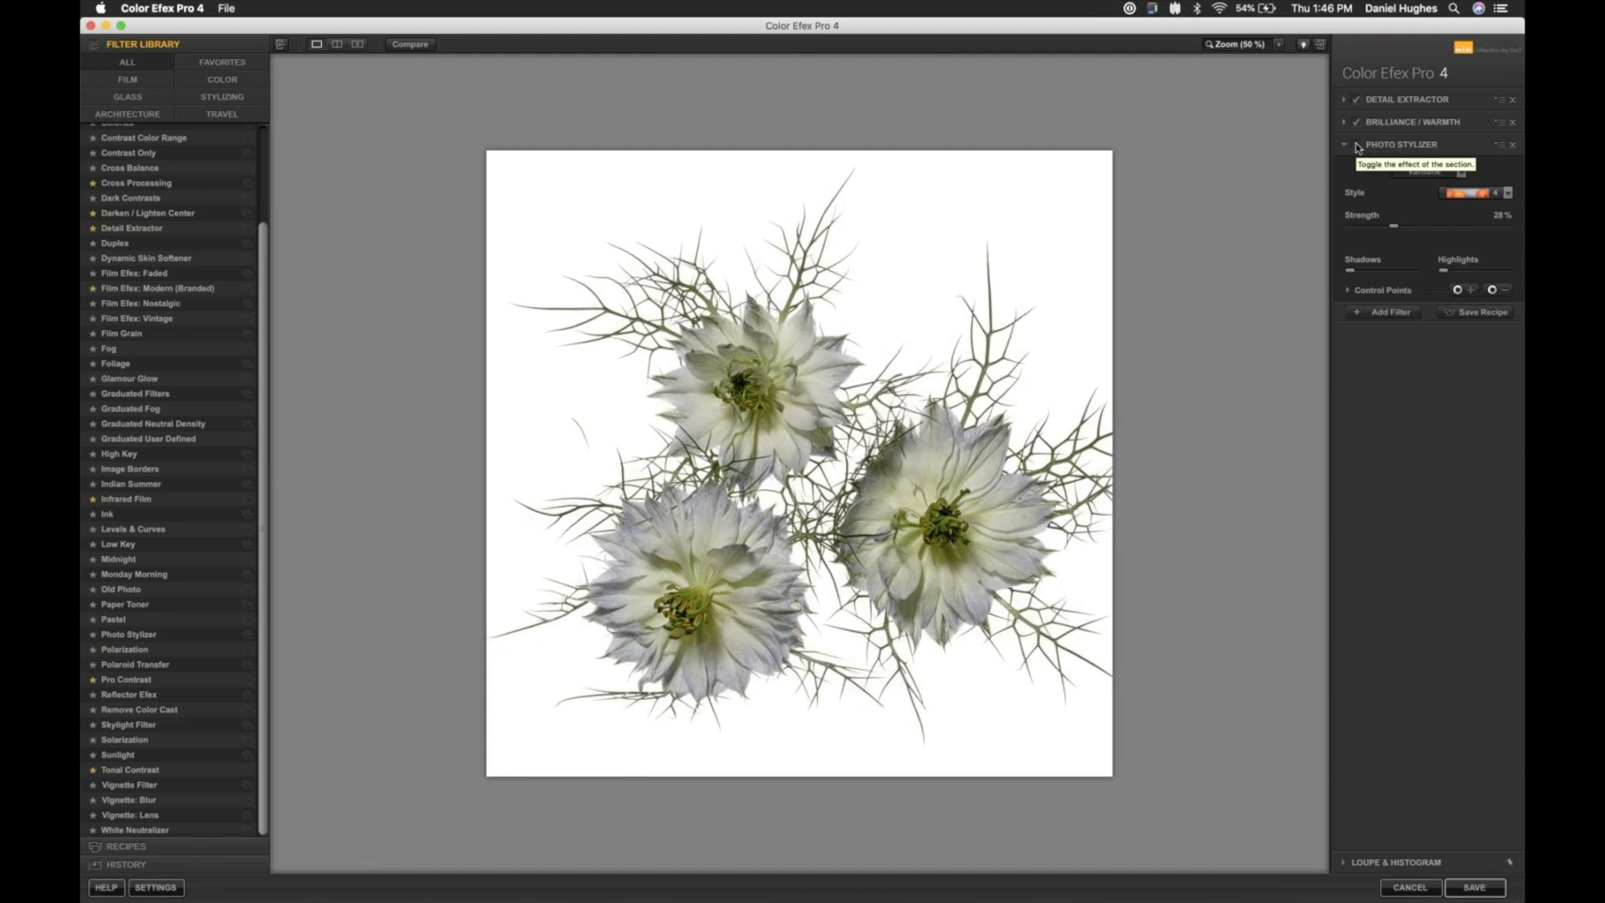
pyautogui.click(1356, 145)
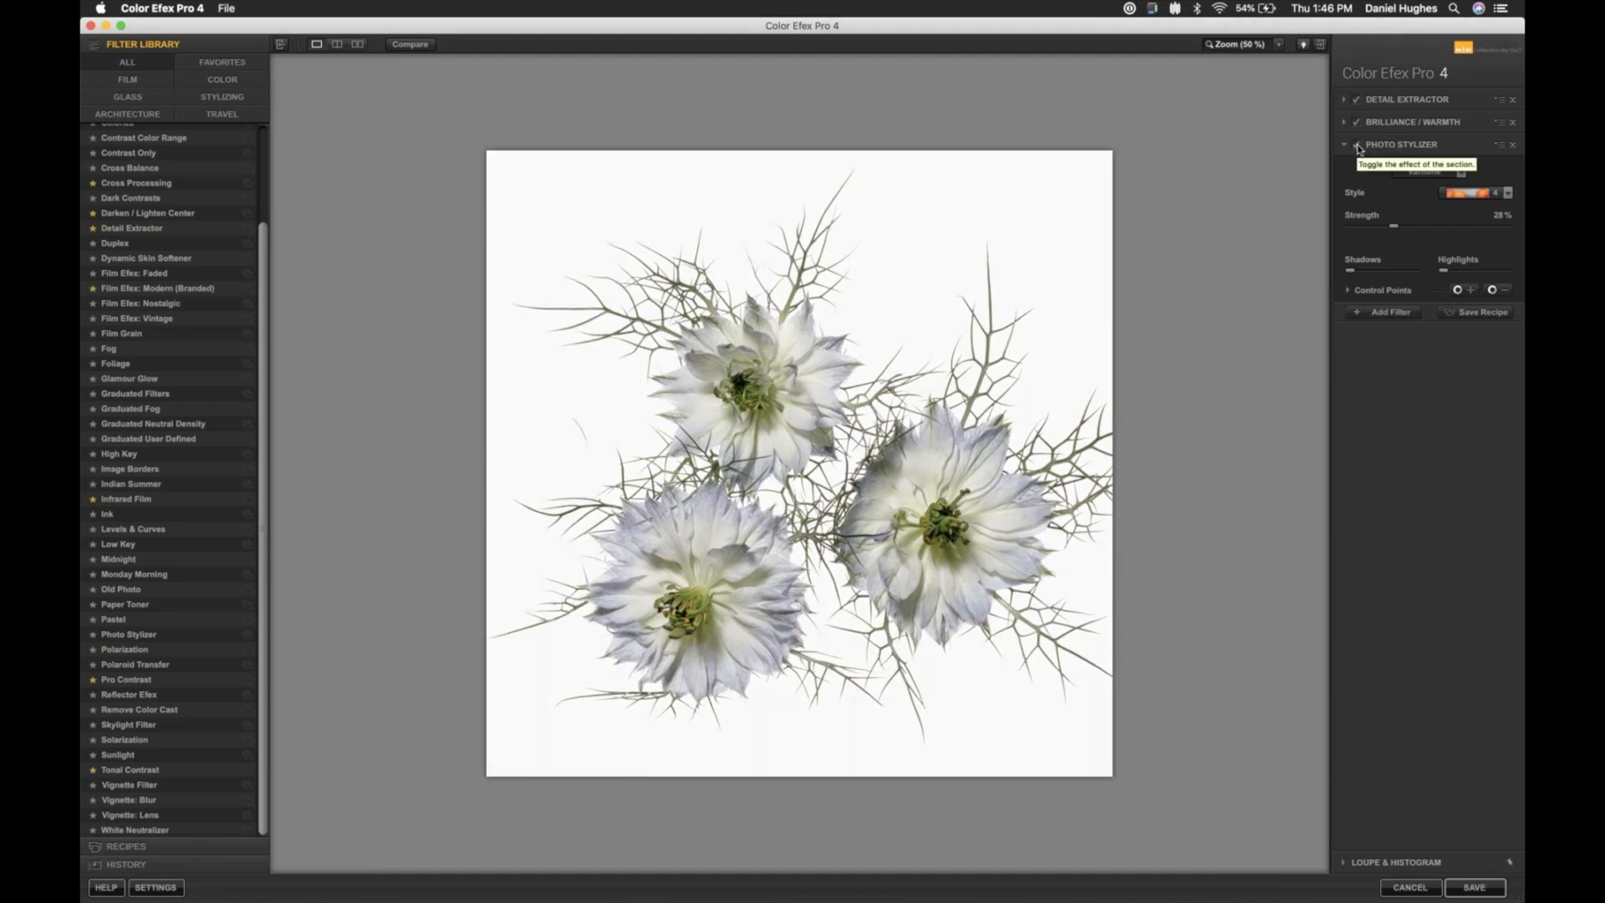
pyautogui.moveTo(1423, 226); pyautogui.dragTo(1475, 227)
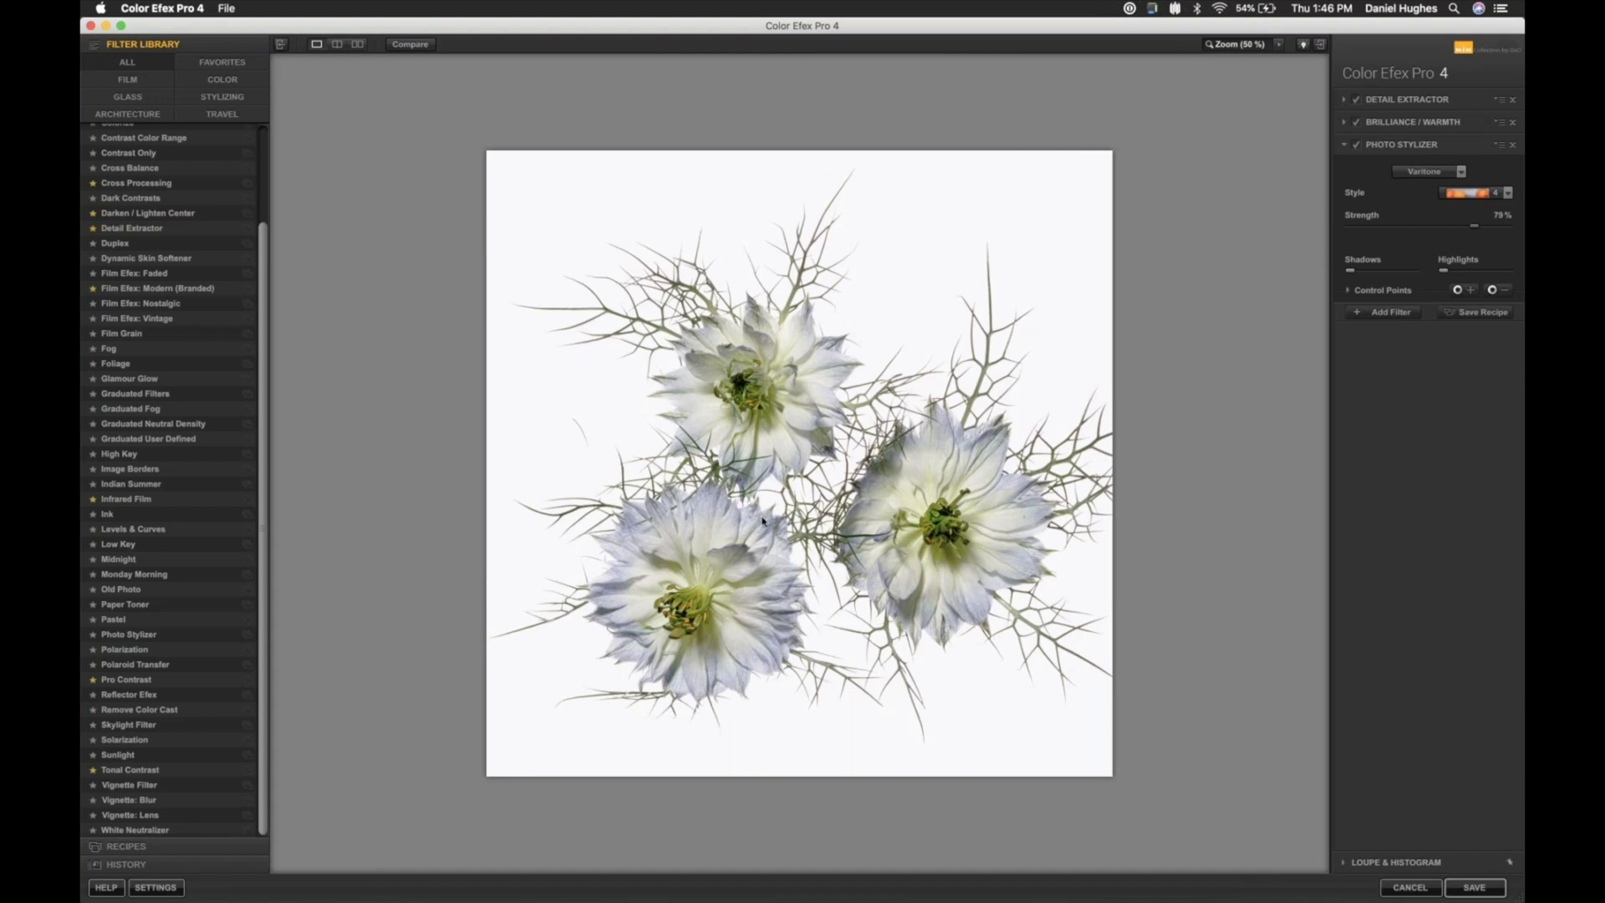
# - Set Detail Extractor to 4 % and compare the filtered flowers side by side with the original
pyautogui.click(1396, 99)
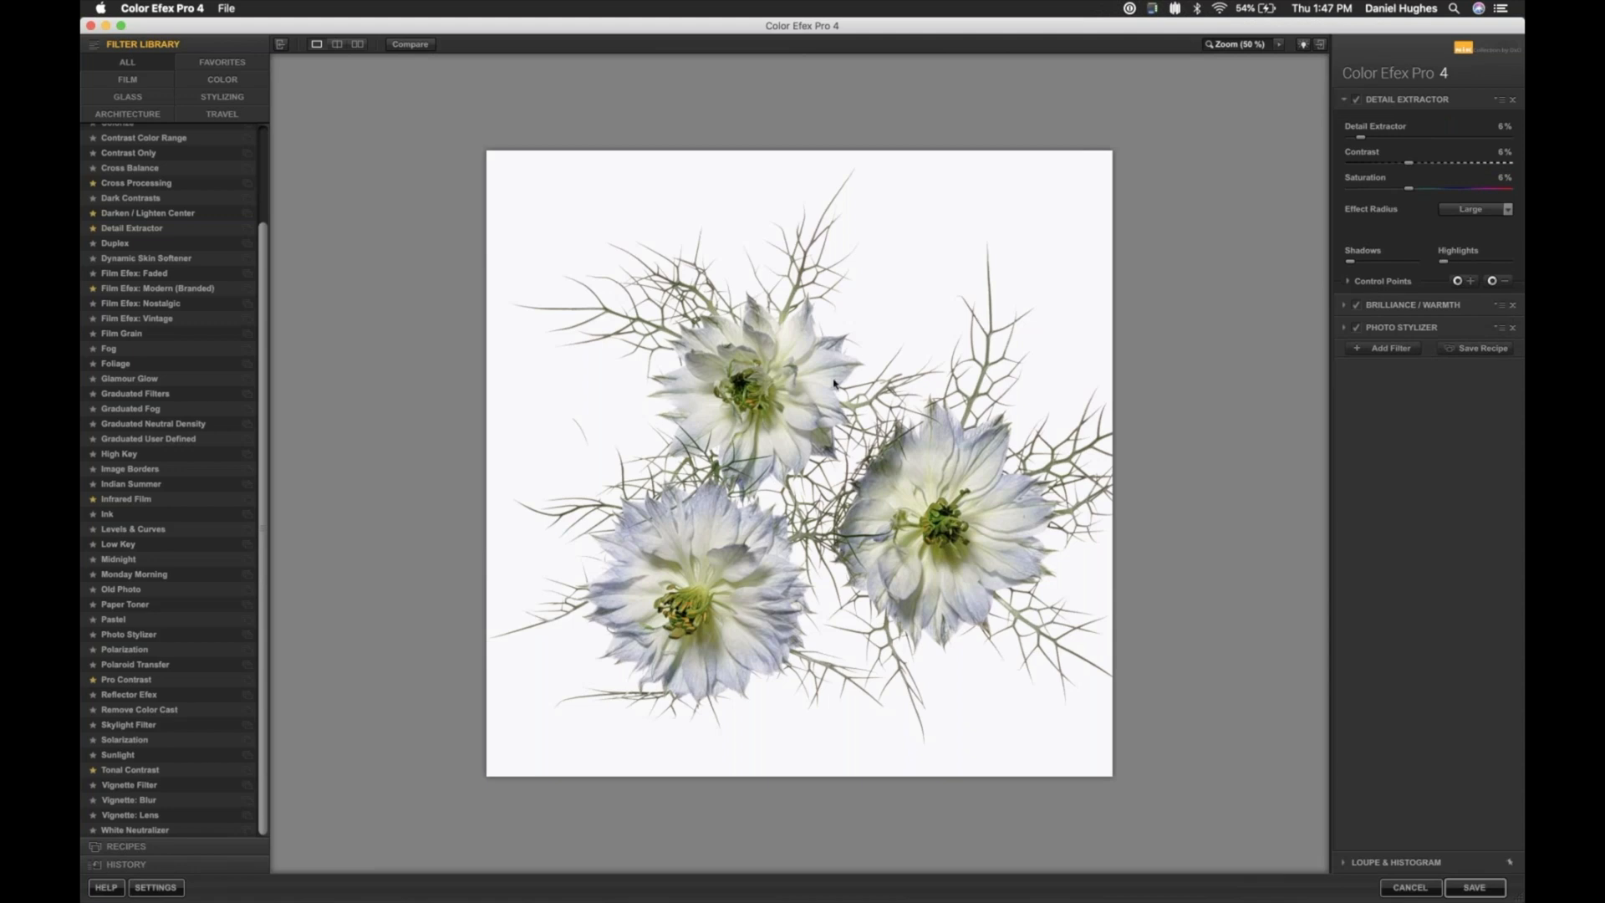
pyautogui.moveTo(1360, 139); pyautogui.dragTo(1358, 139)
pyautogui.click(357, 46)
pyautogui.press('Tab')
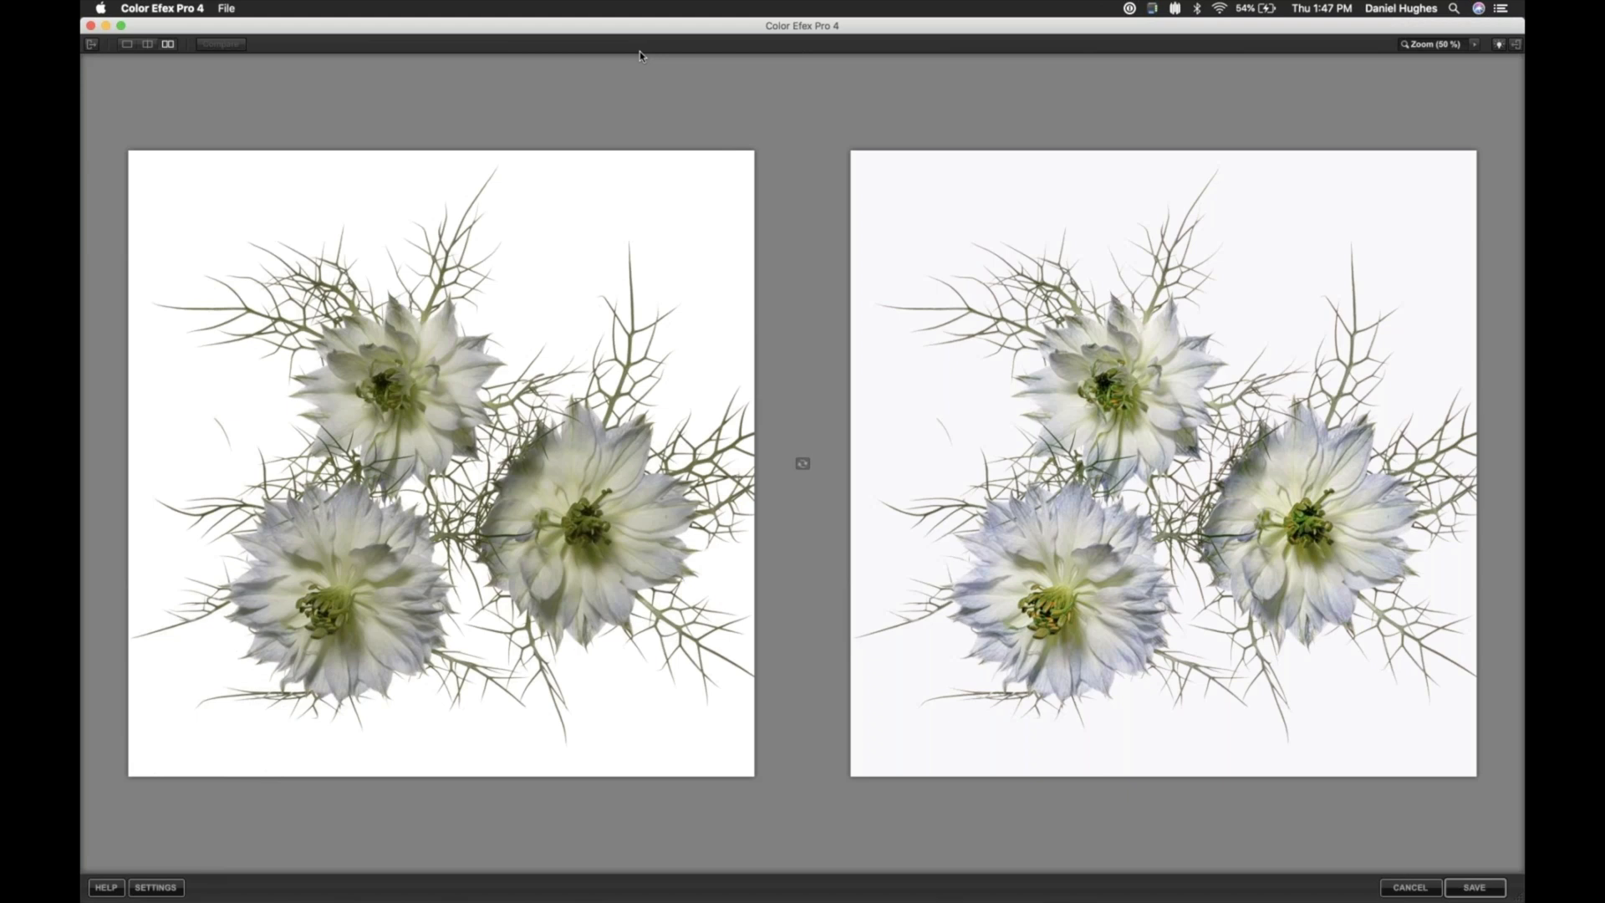
pyautogui.press('Tab')
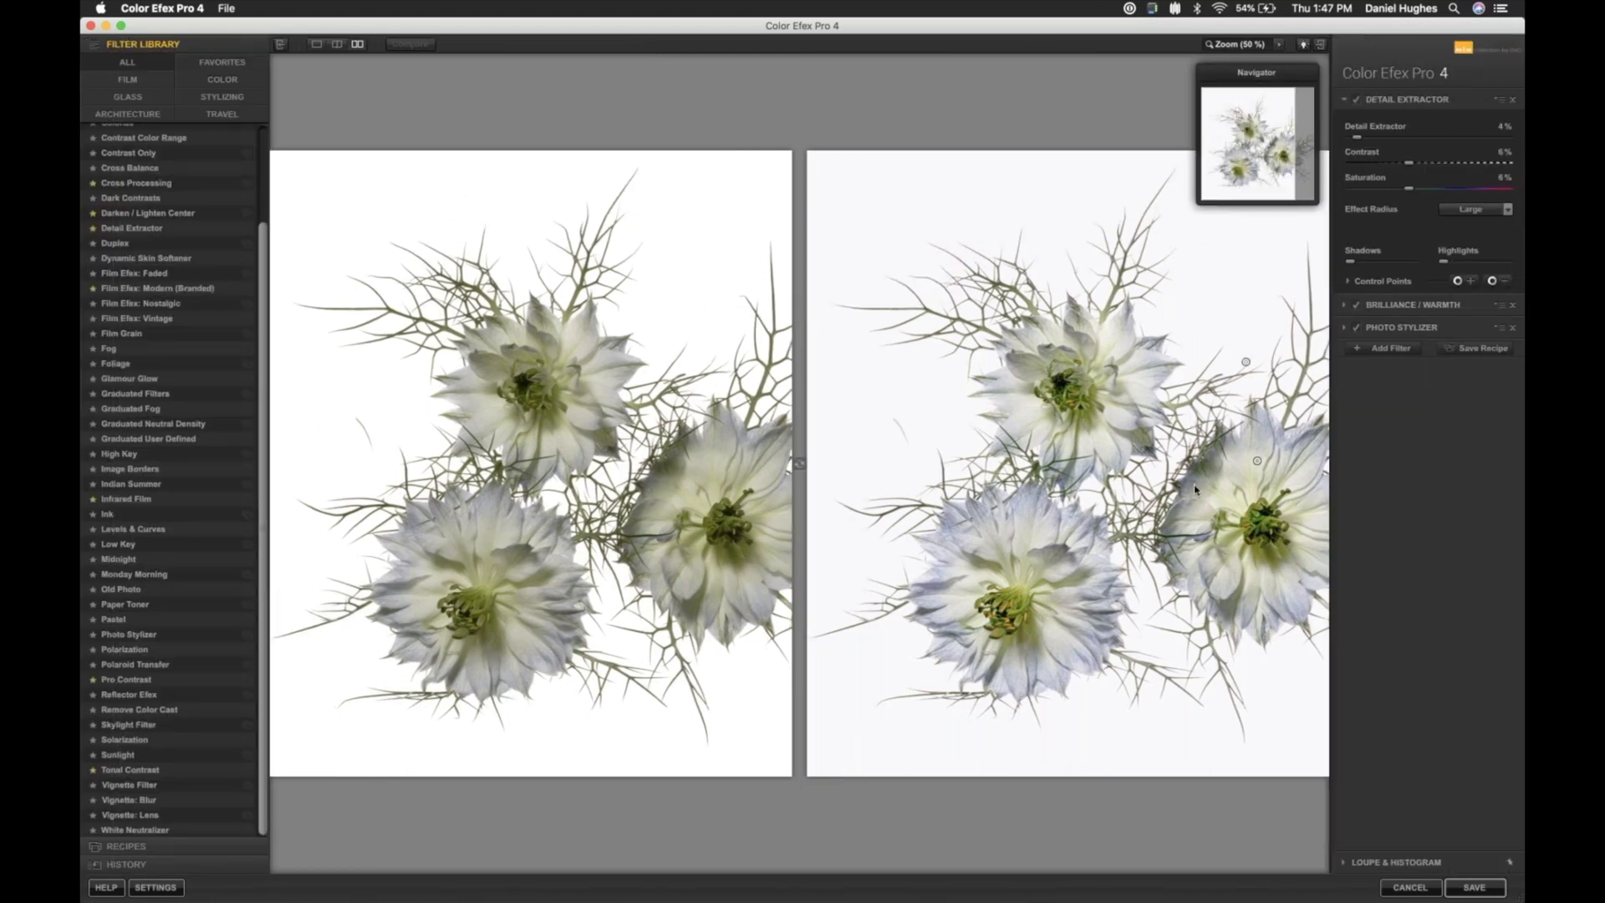
# - Save the filtered image back to DxO PhotoLab and display FLOWERS-249 copy_Nik.tif
pyautogui.click(1471, 891)
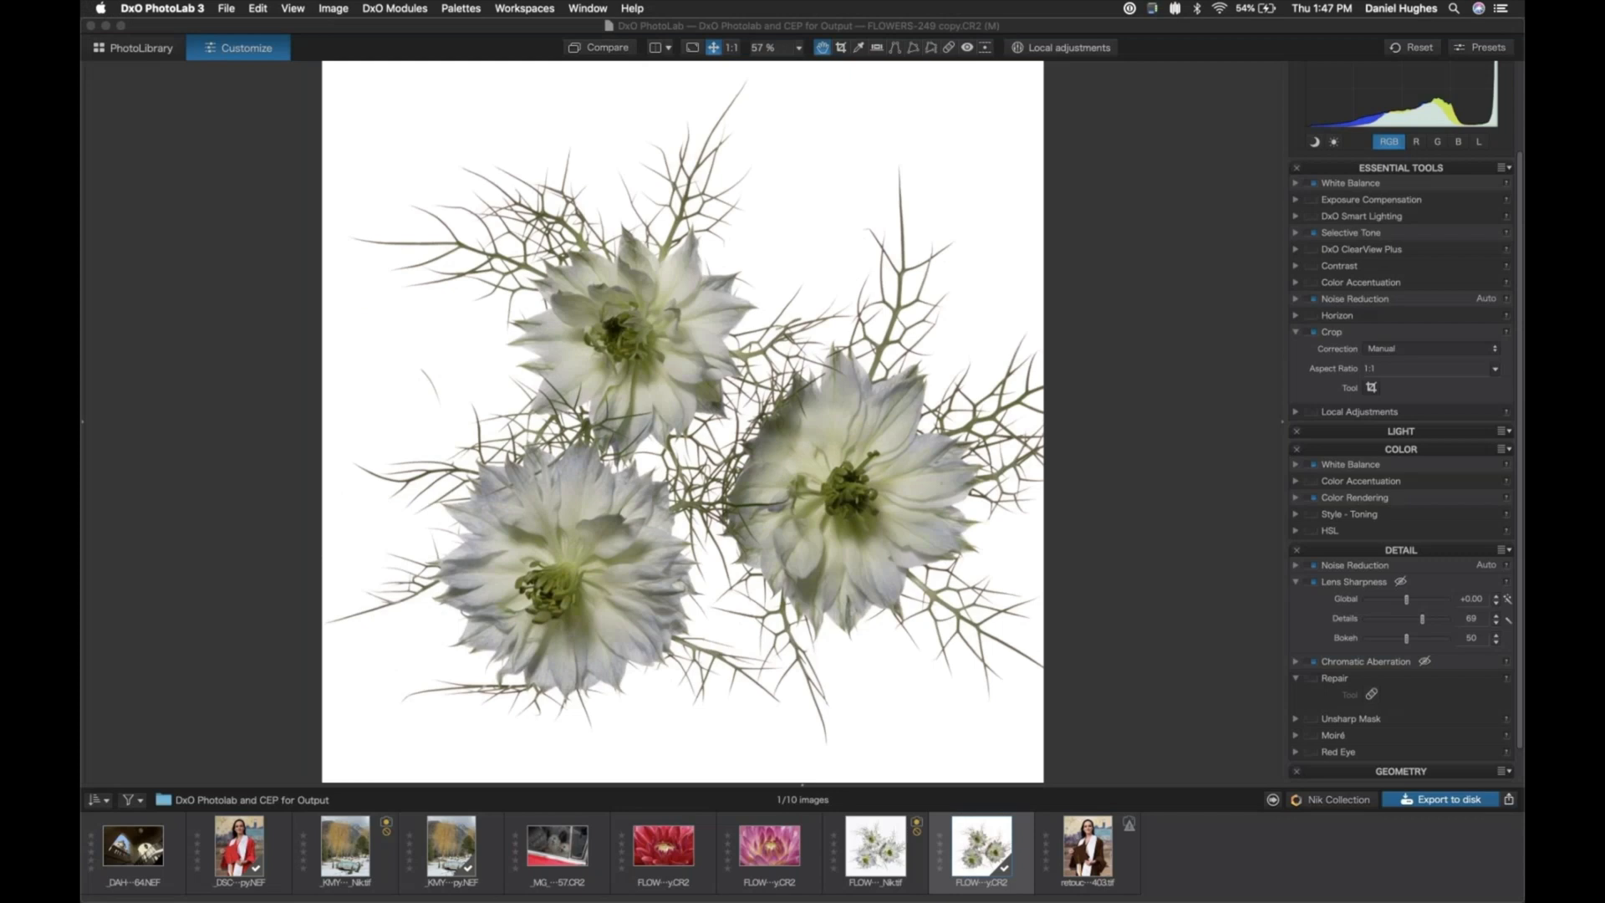
pyautogui.click(883, 840)
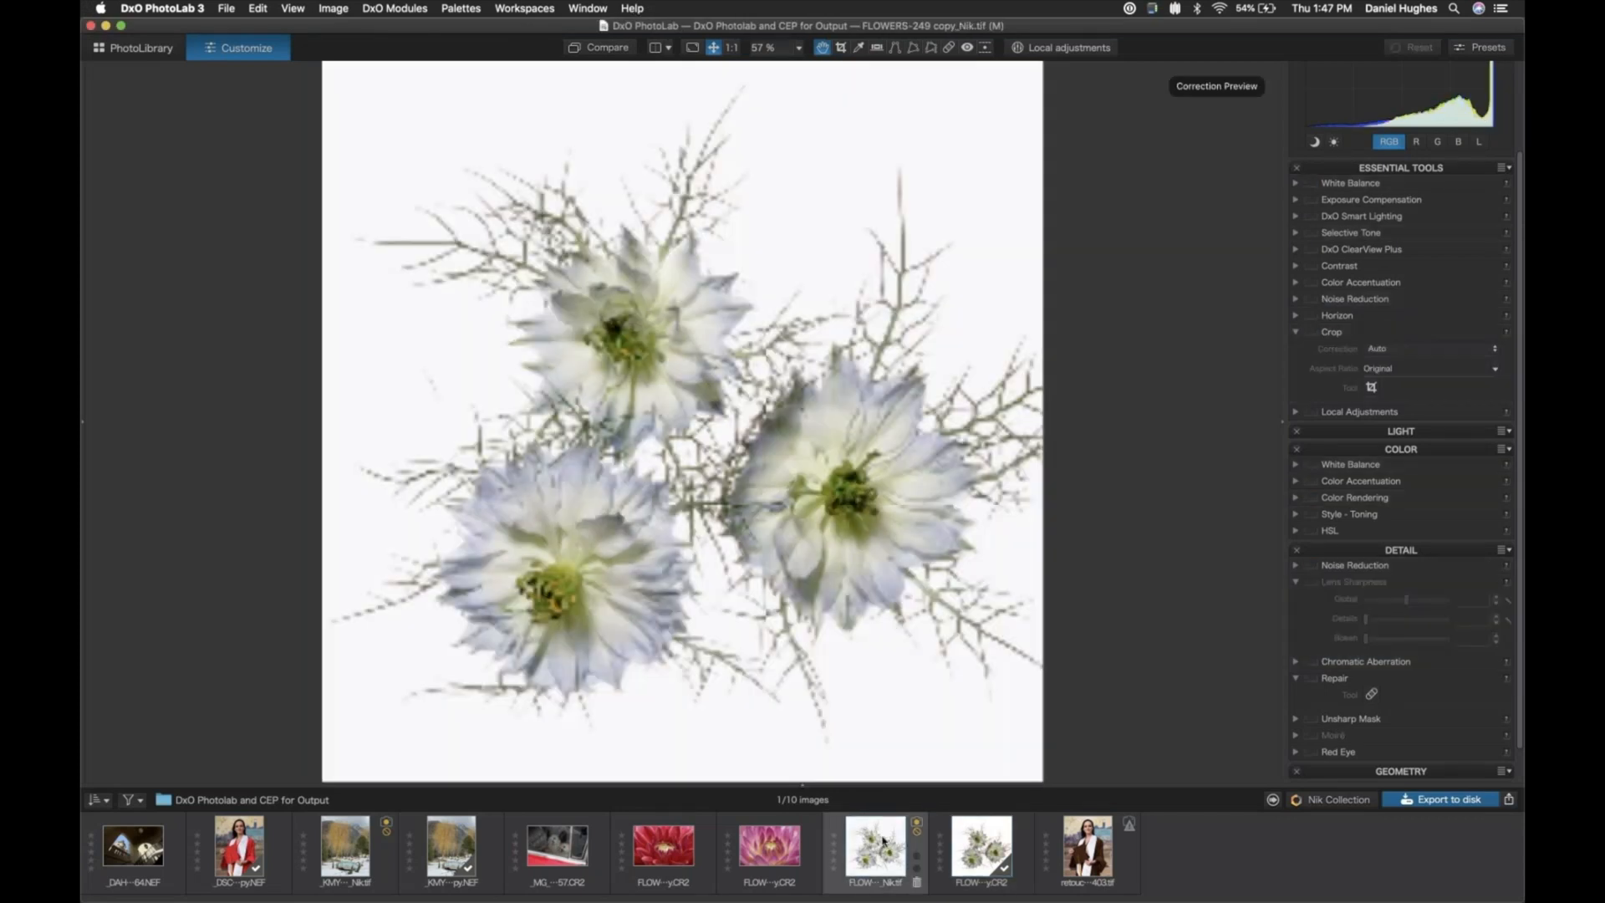
pyautogui.moveTo(883, 840)
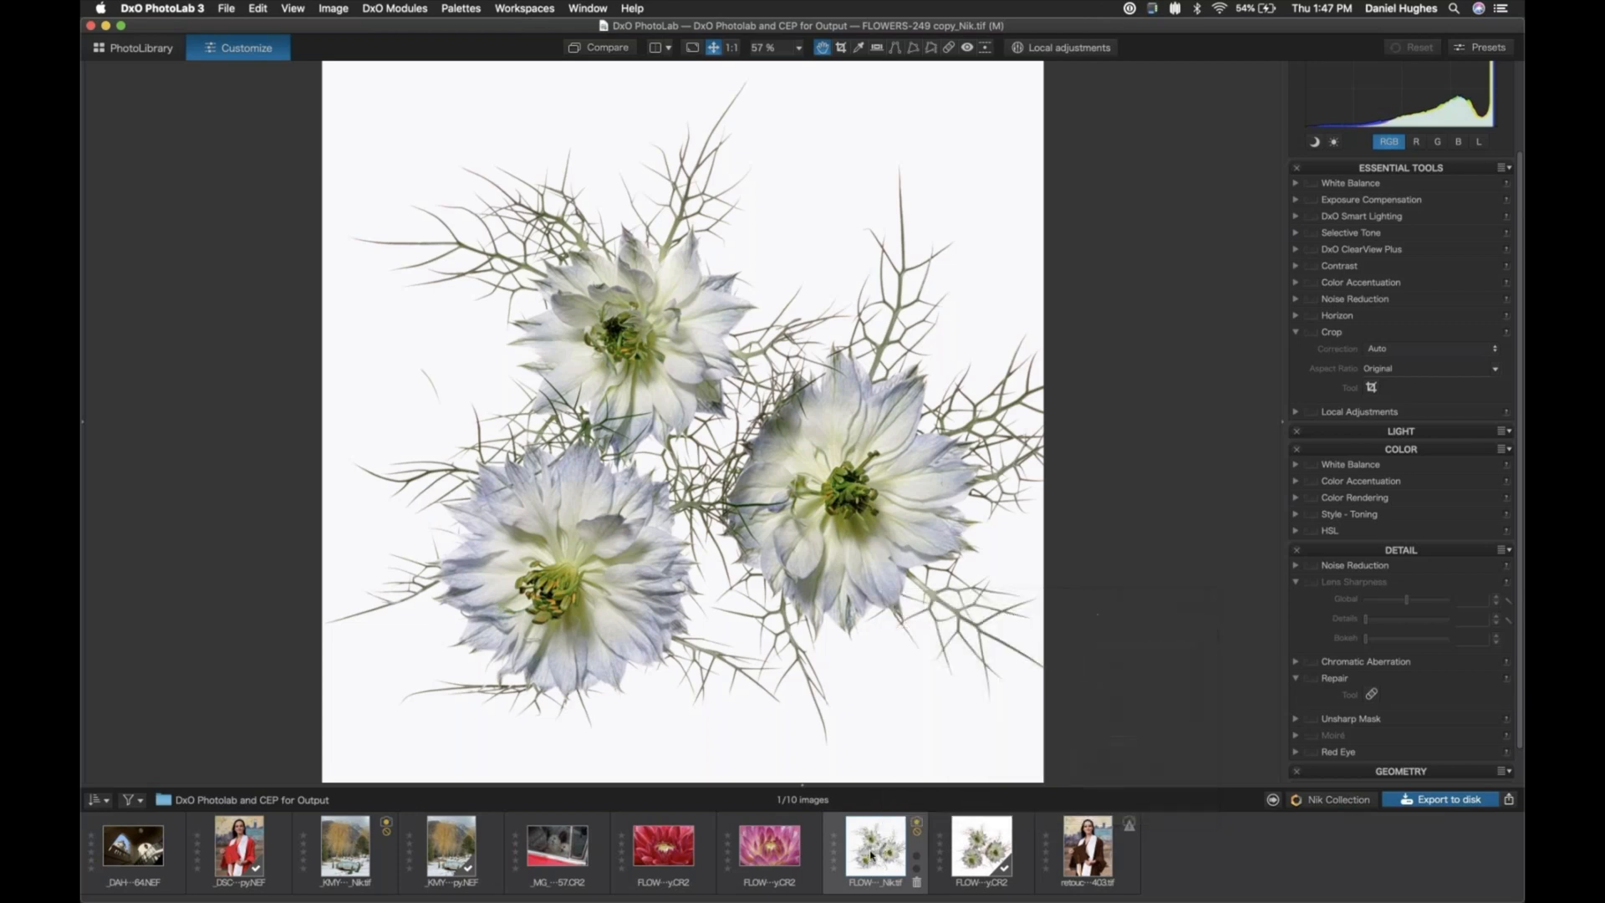
# - Begin a disk export with the Jpeg for Instagram option, keeping JPEG as the format and setting Quality to 91
pyautogui.click(1441, 801)
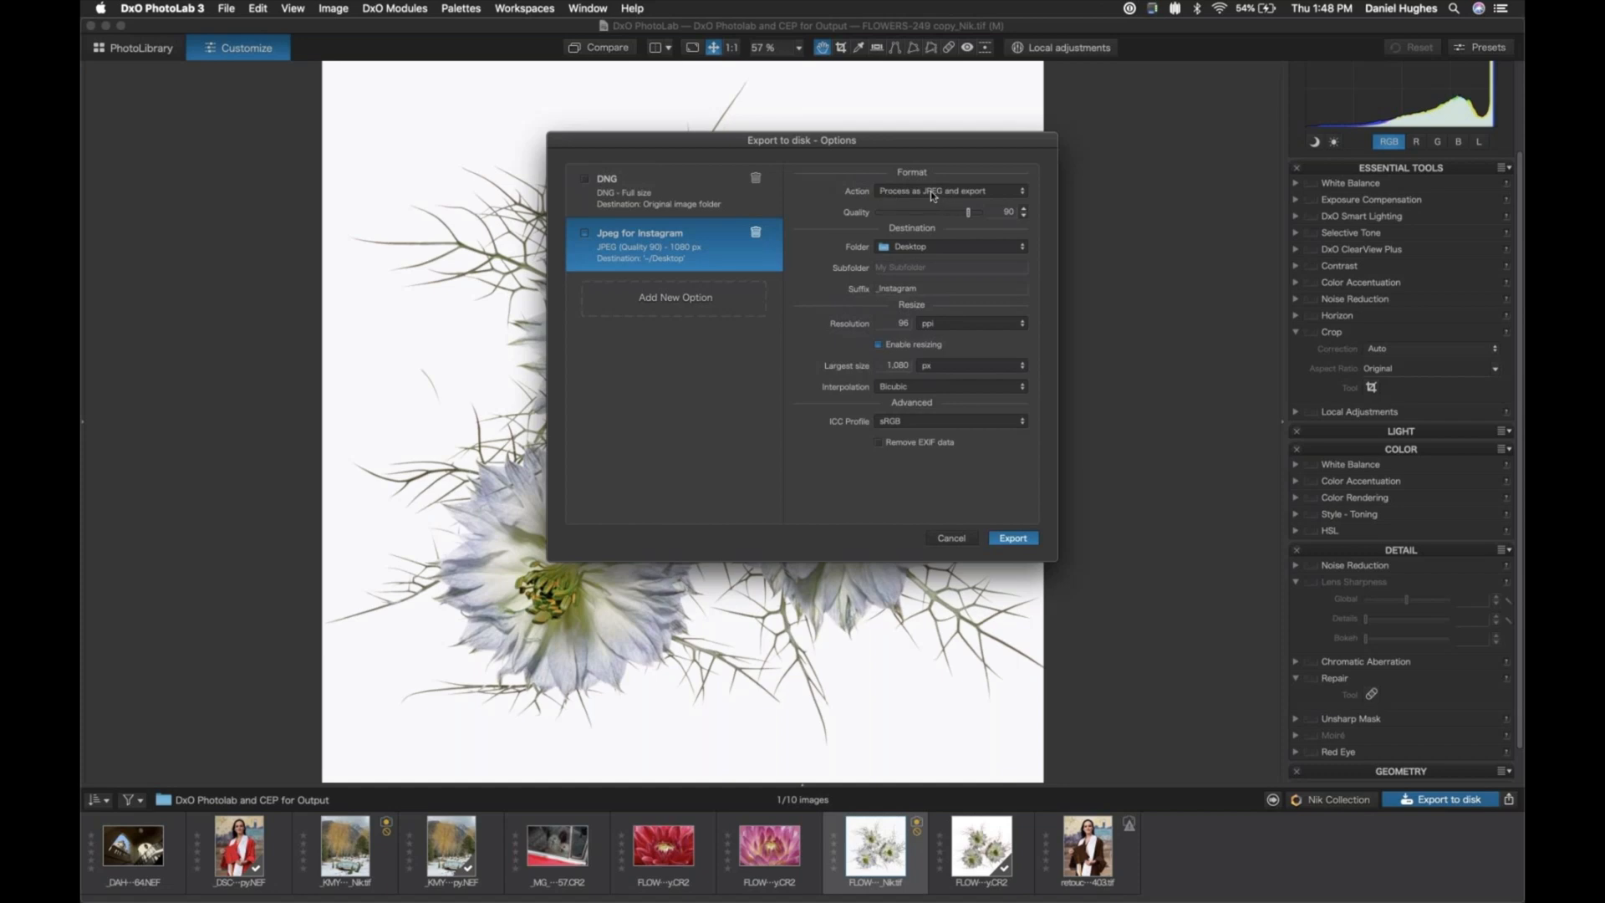
pyautogui.click(1008, 194)
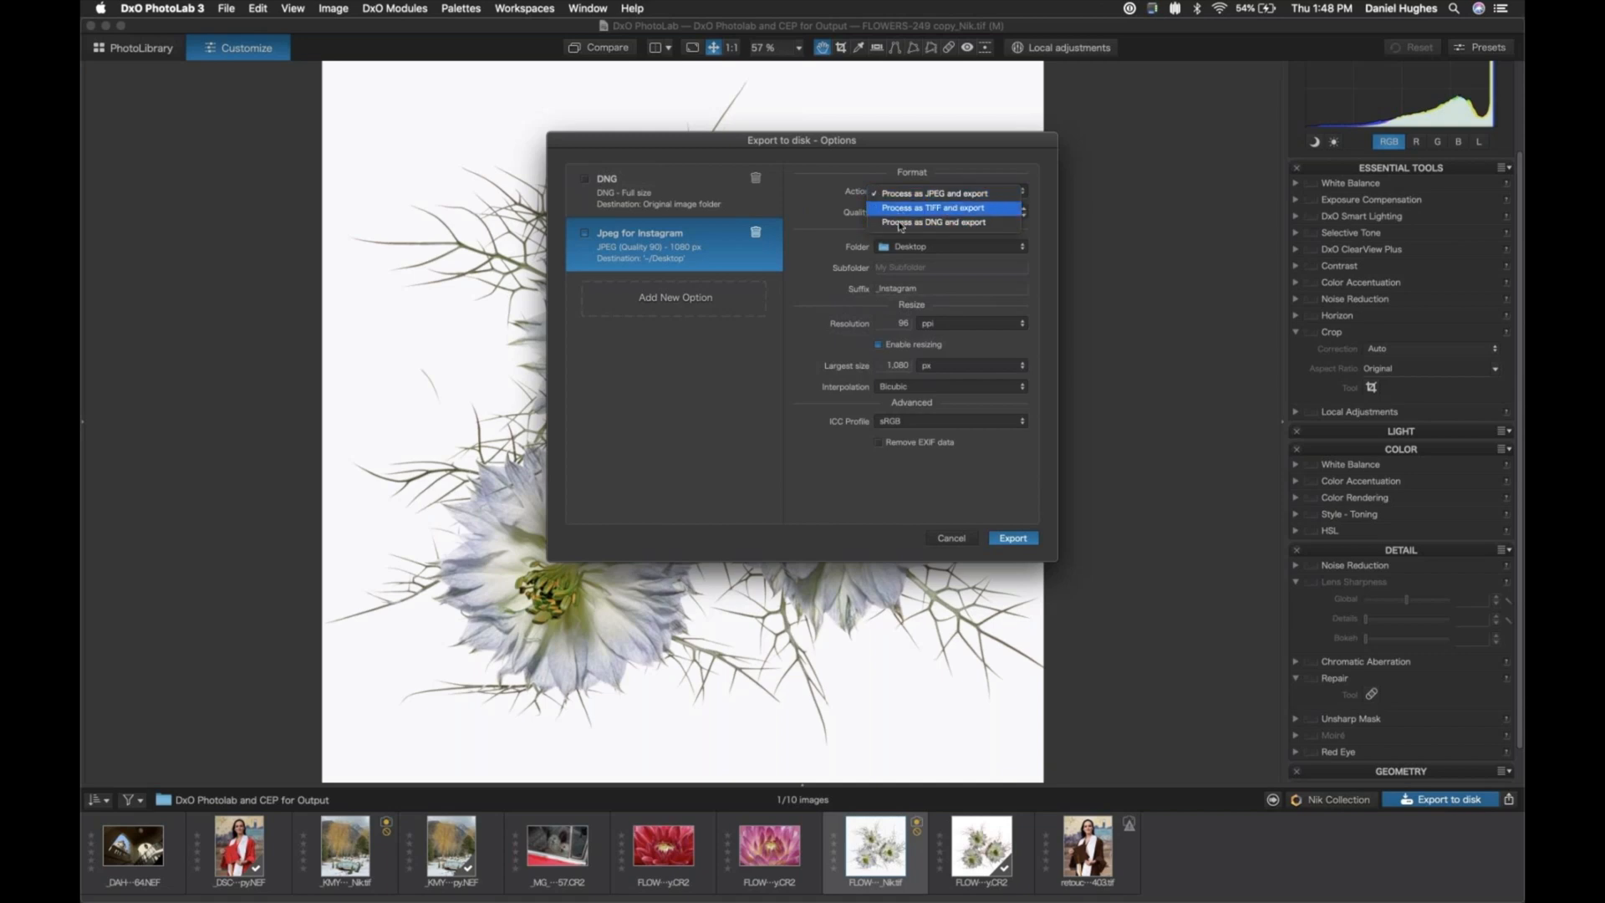
pyautogui.click(896, 198)
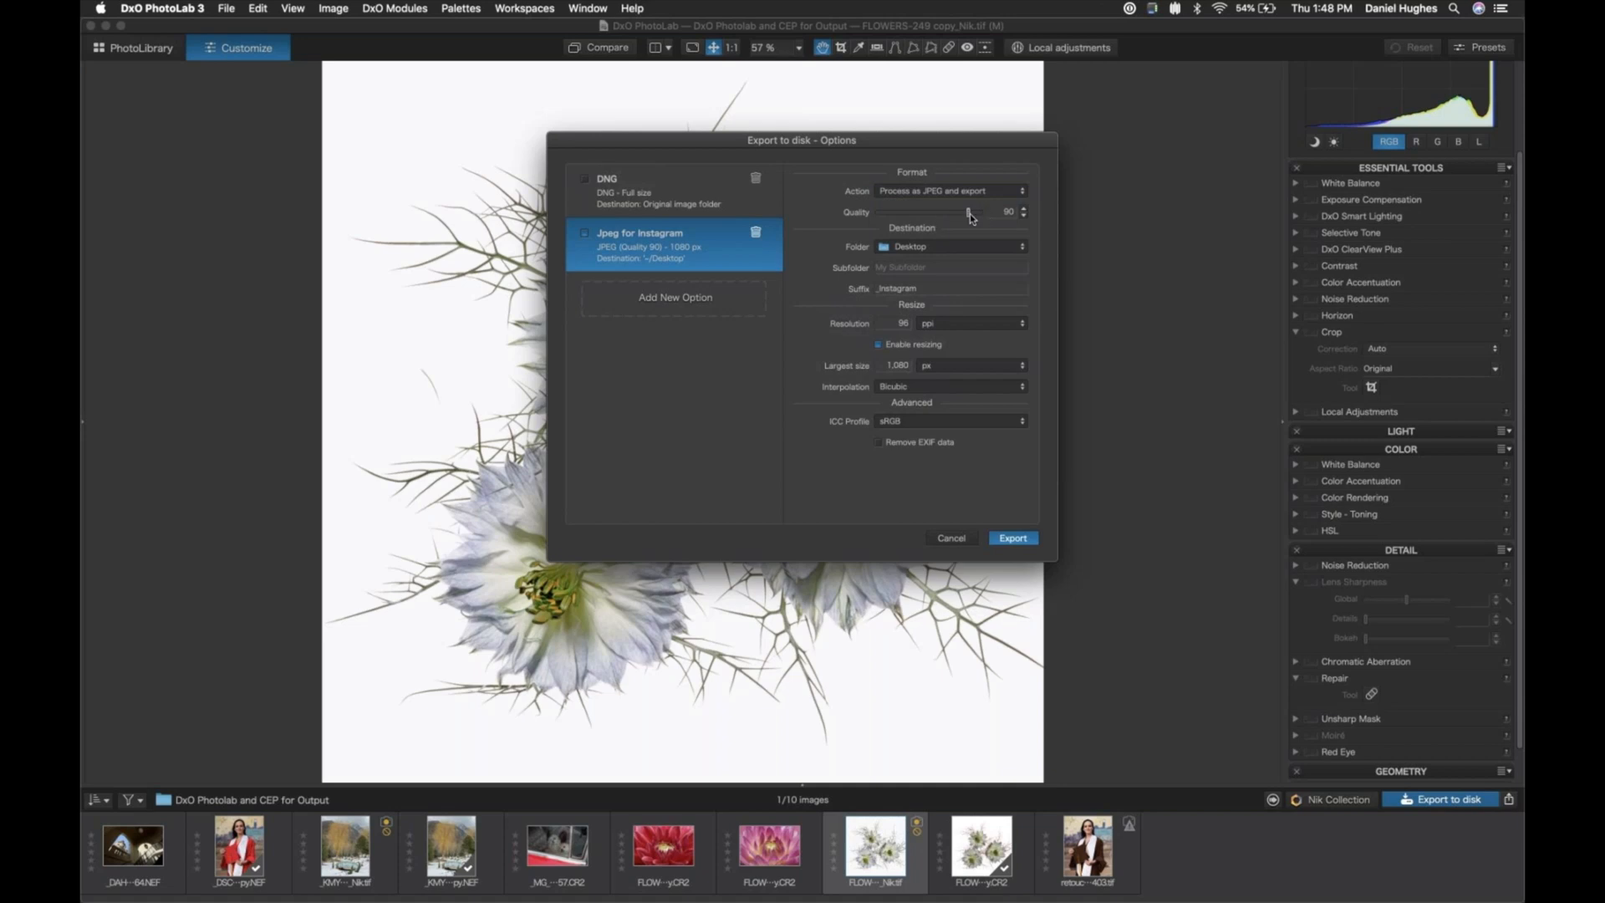
pyautogui.moveTo(970, 216); pyautogui.dragTo(995, 217)
pyautogui.moveTo(982, 215); pyautogui.dragTo(971, 211)
pyautogui.moveTo(970, 212); pyautogui.dragTo(885, 214)
pyautogui.moveTo(886, 217); pyautogui.dragTo(960, 217)
pyautogui.moveTo(964, 219); pyautogui.dragTo(972, 224)
# - Check the suffix and resizing settings of the Instagram export and keep Bicubic as the interpolation
pyautogui.click(928, 289)
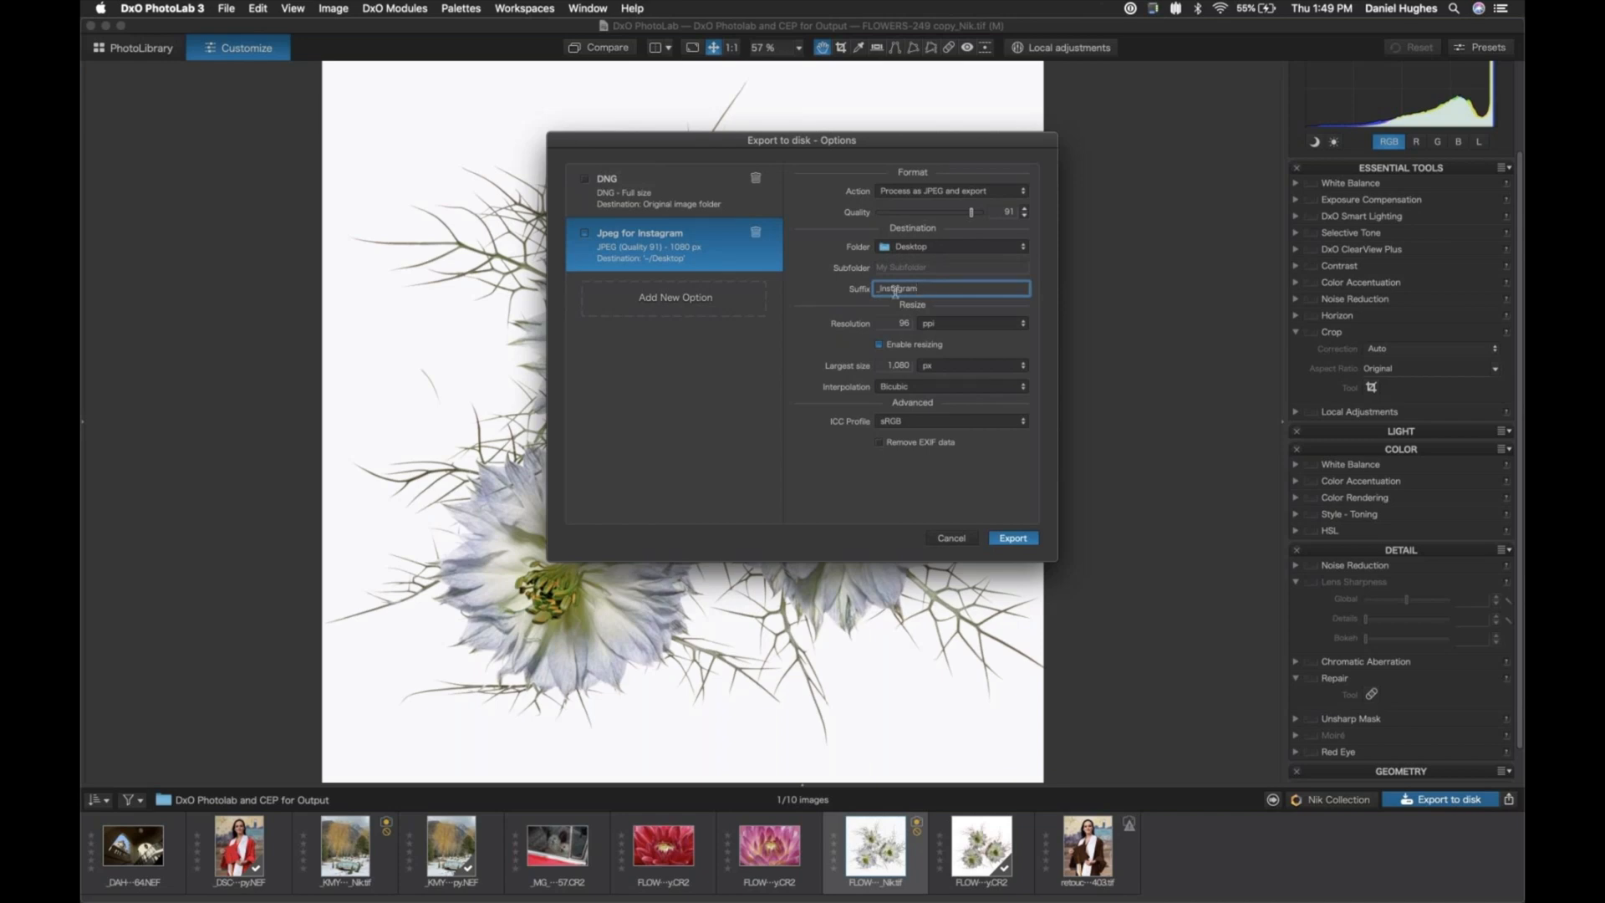
pyautogui.click(879, 345)
pyautogui.click(948, 389)
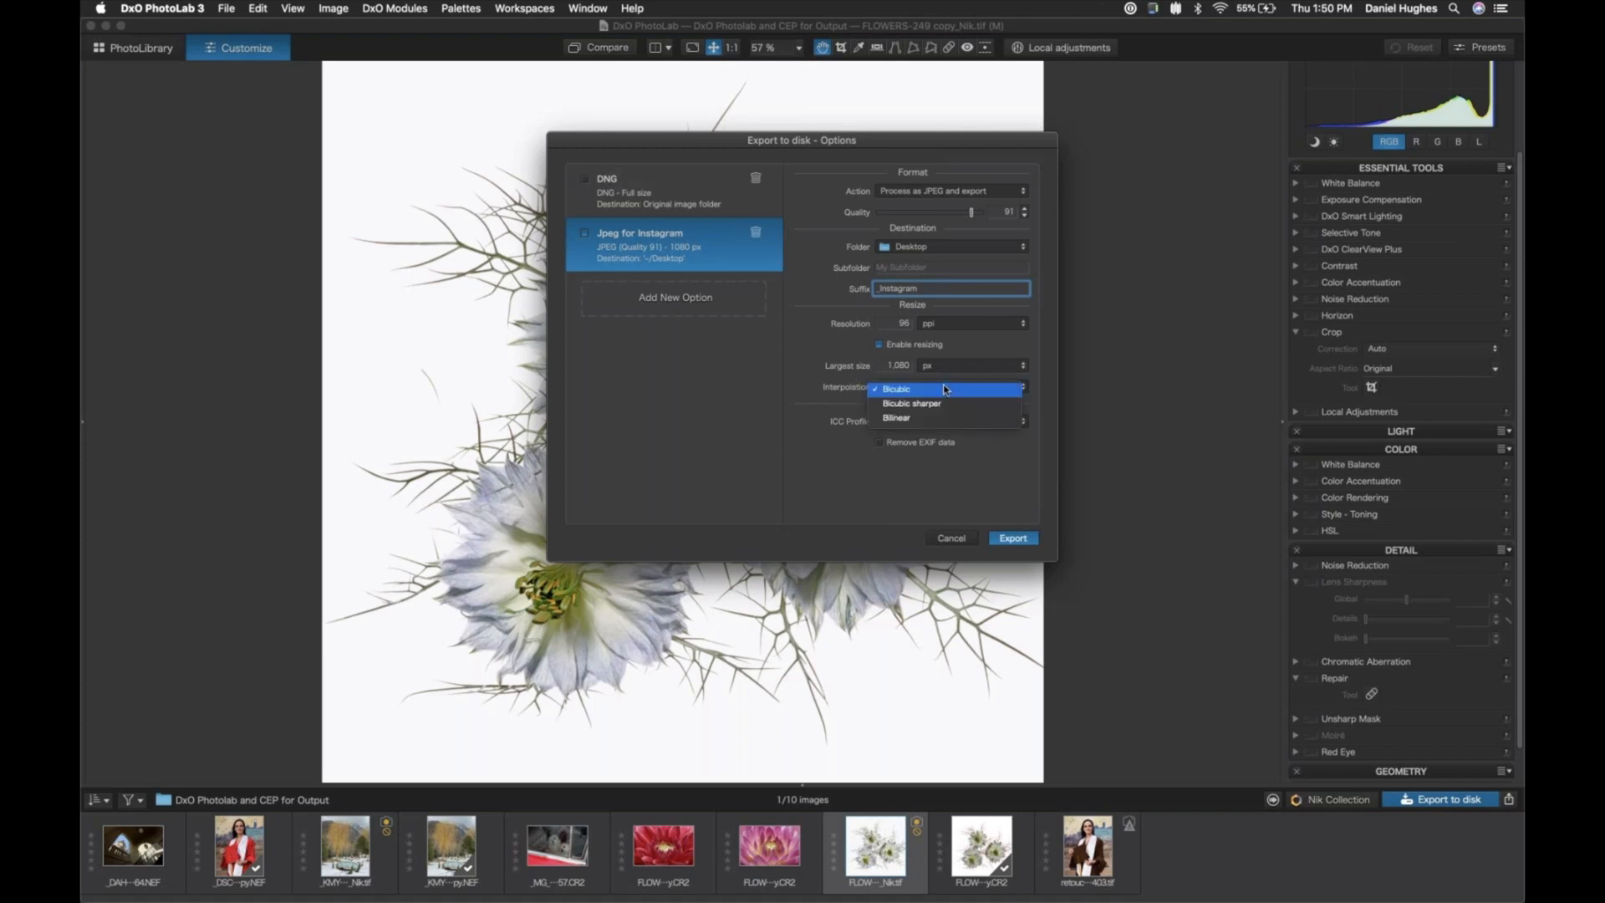
pyautogui.click(891, 391)
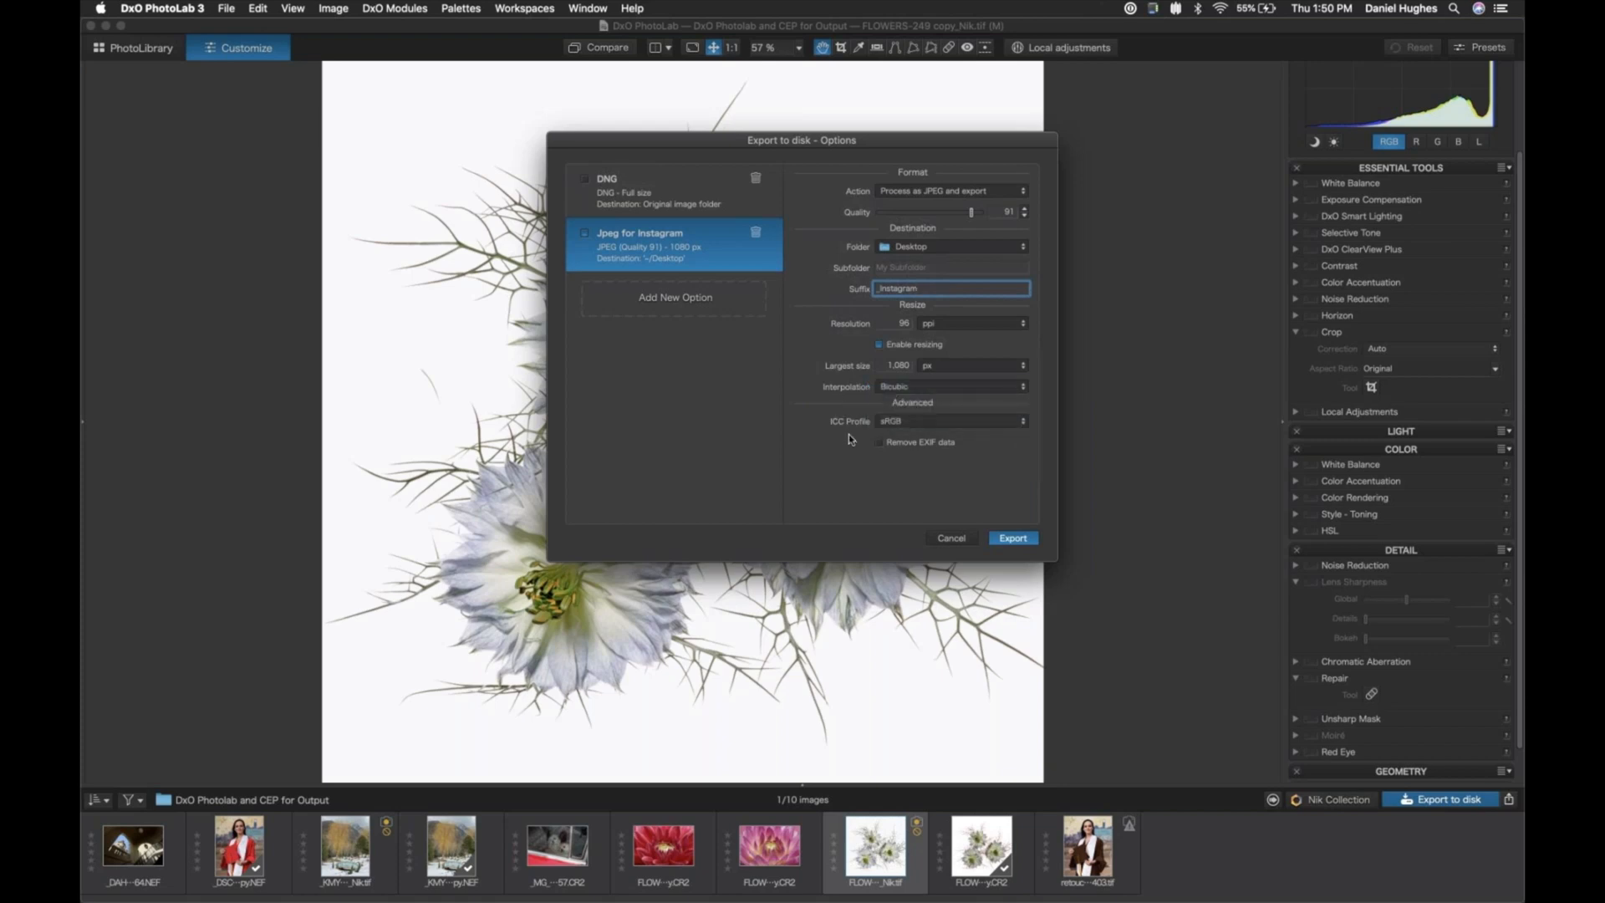
# - Keep the sRGB ICC profile and export the flowers JPEG to the Desktop under a unique name
pyautogui.click(1013, 424)
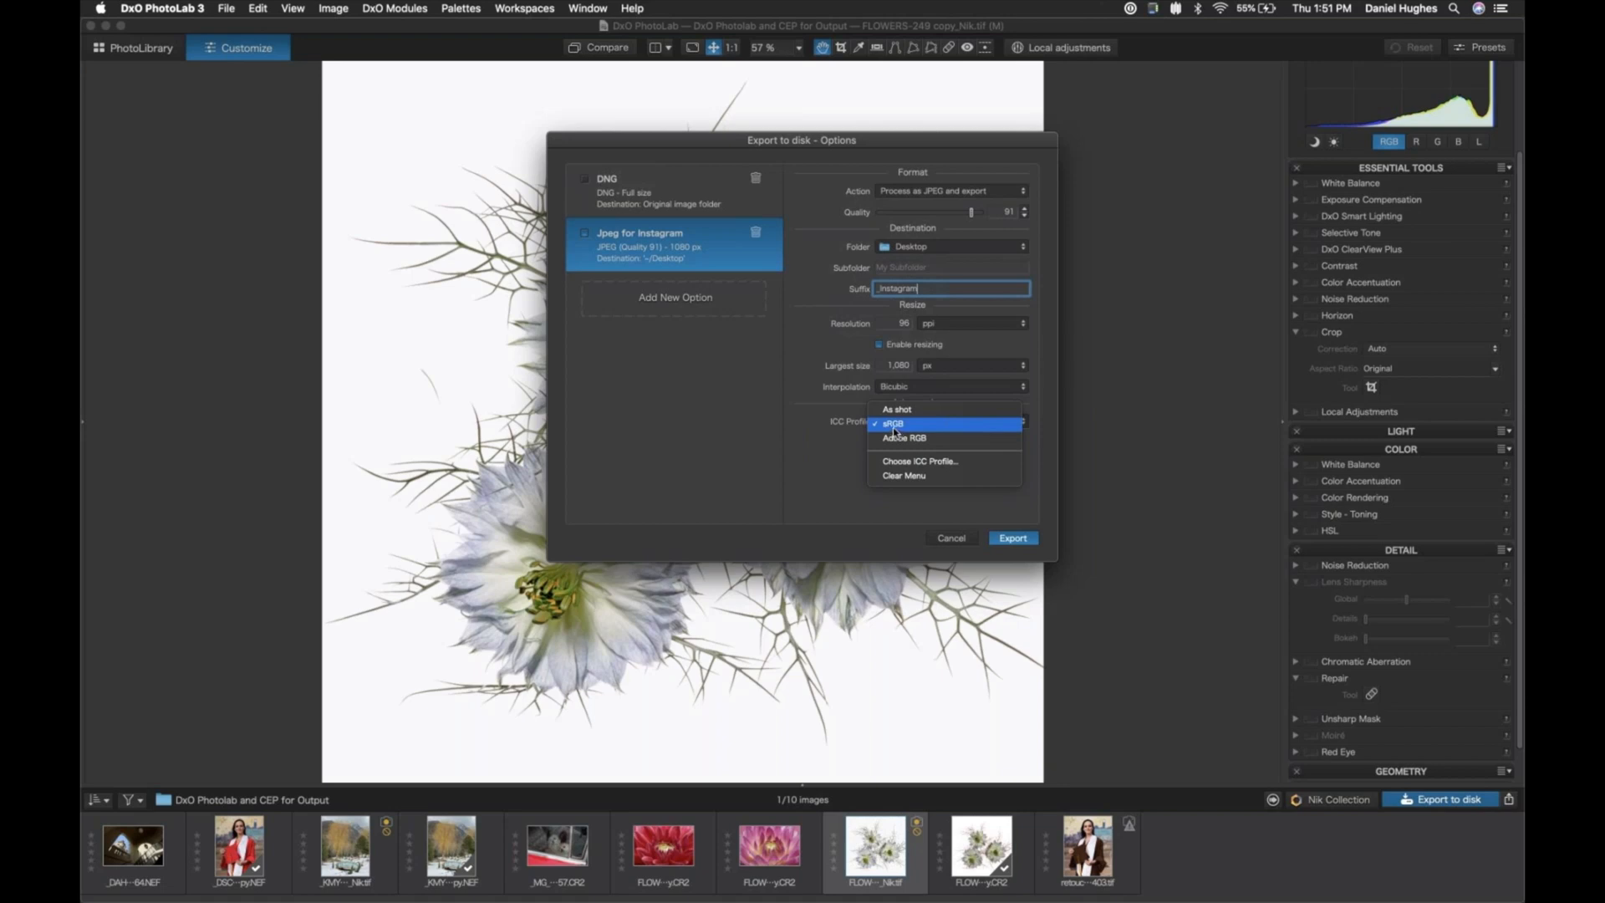
pyautogui.click(891, 428)
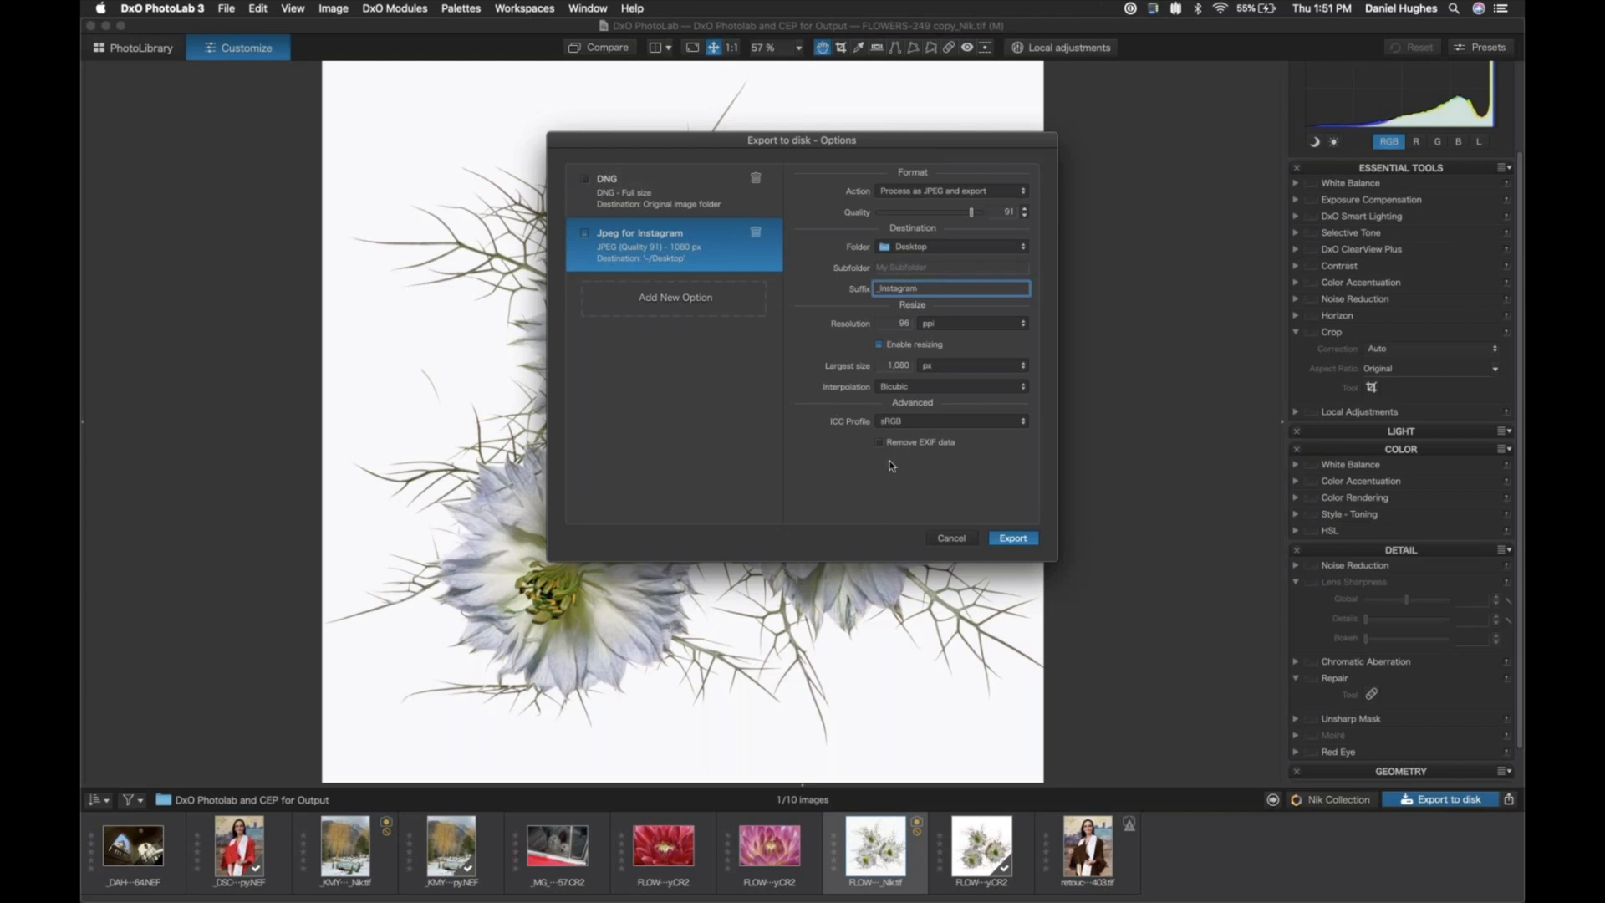
pyautogui.click(1030, 539)
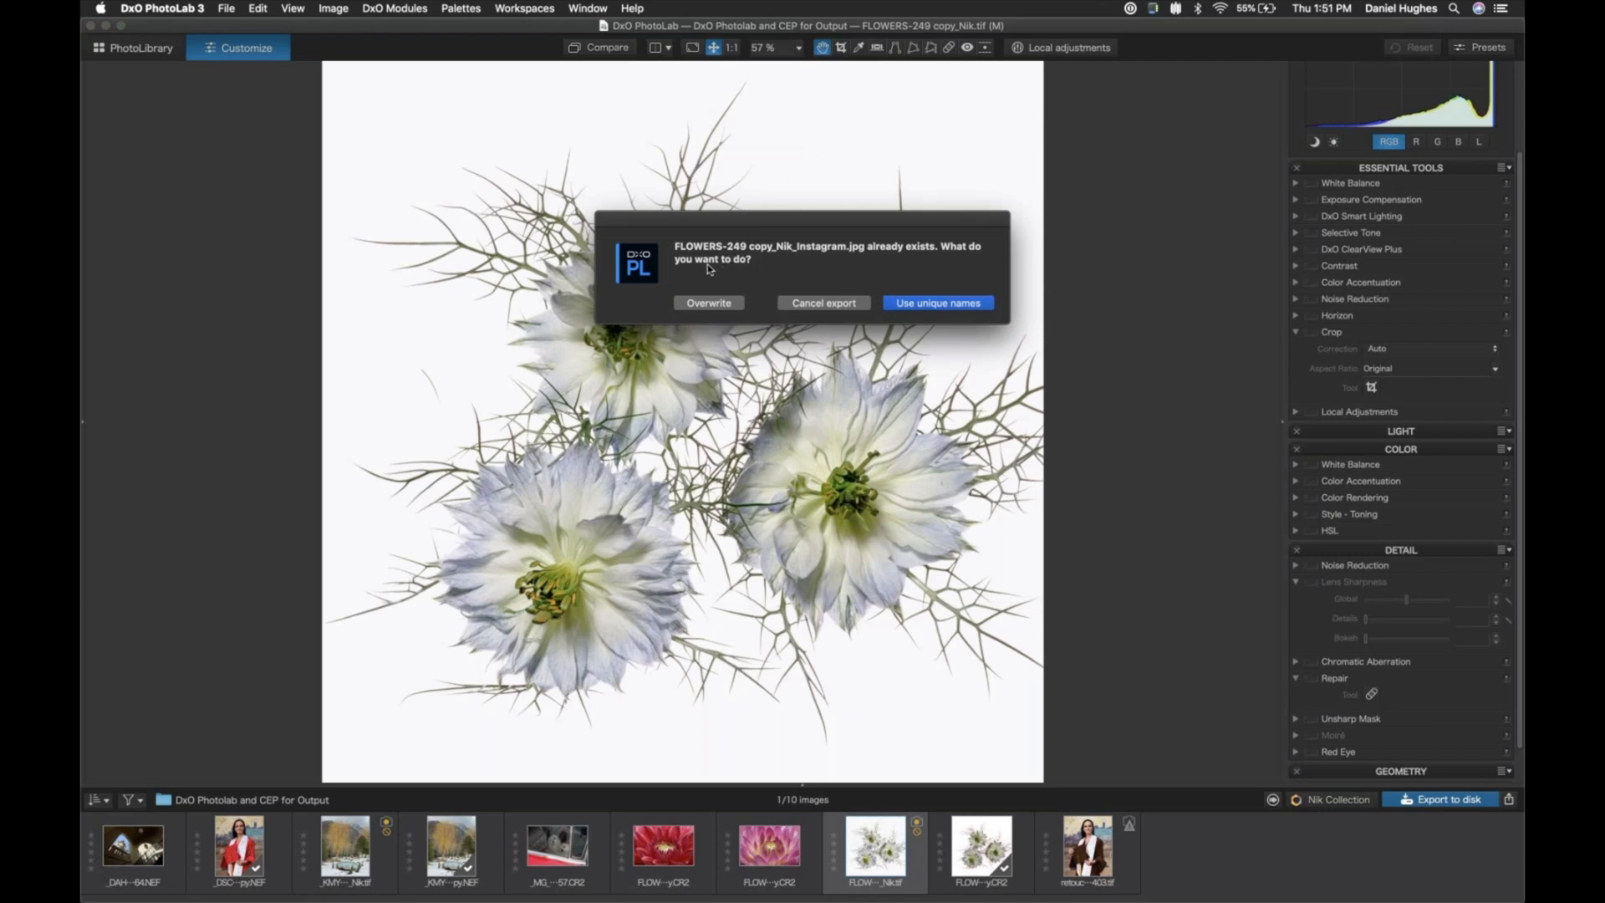
pyautogui.click(919, 311)
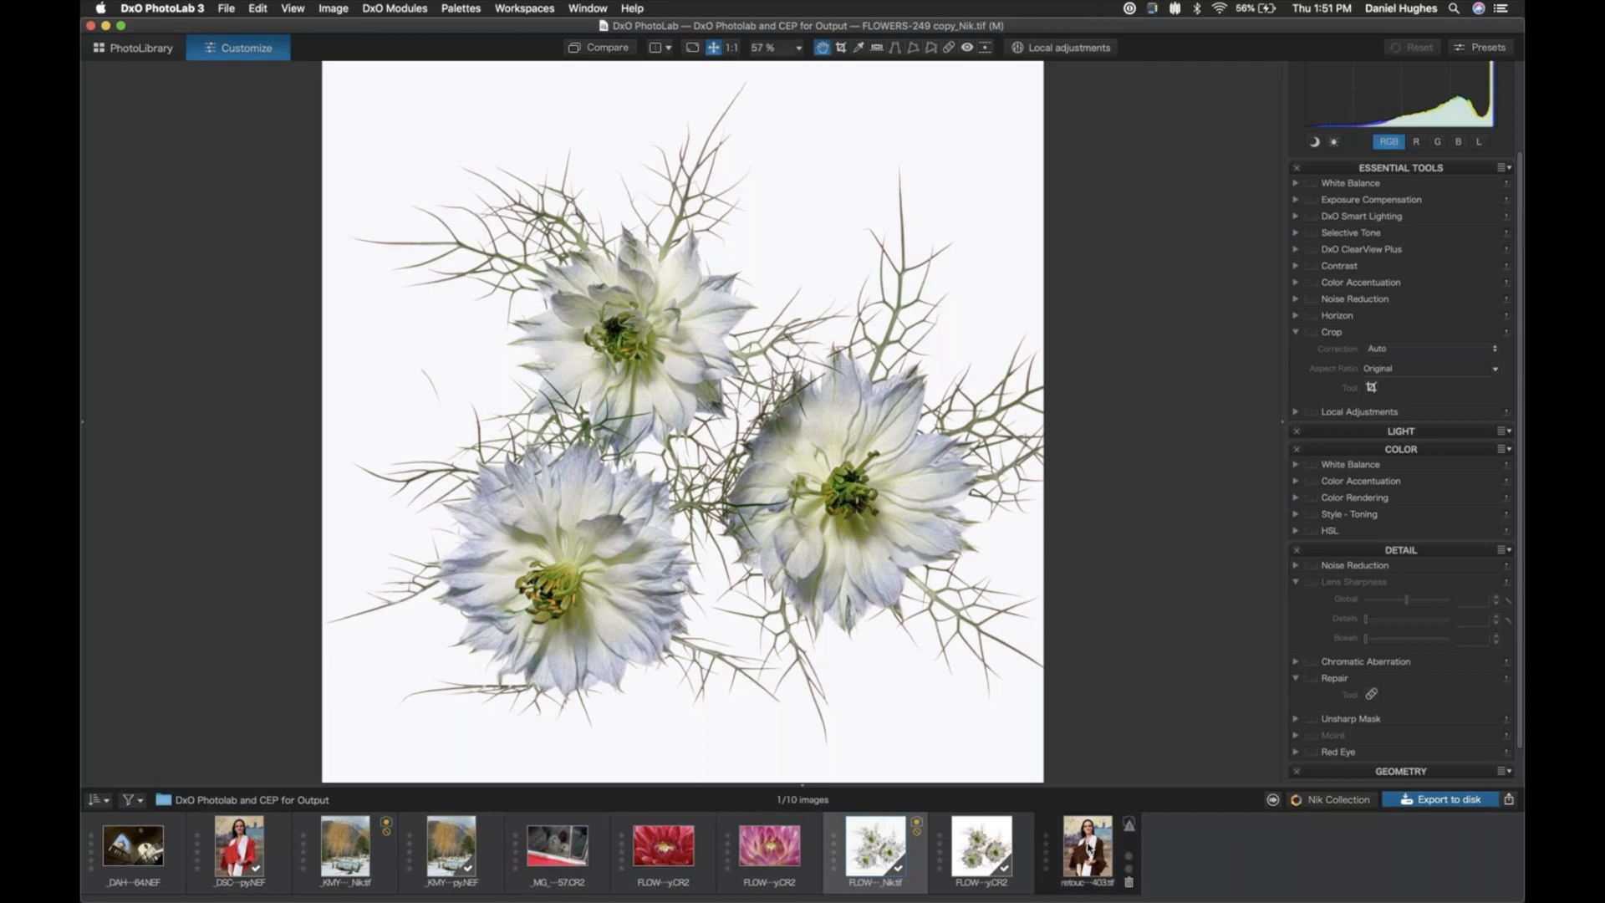
# - View the retouched brown-gown portrait retouched_DSC0403.tif and compare it with the red-gown raw file _DSC0403 copy.NEF
pyautogui.click(1089, 848)
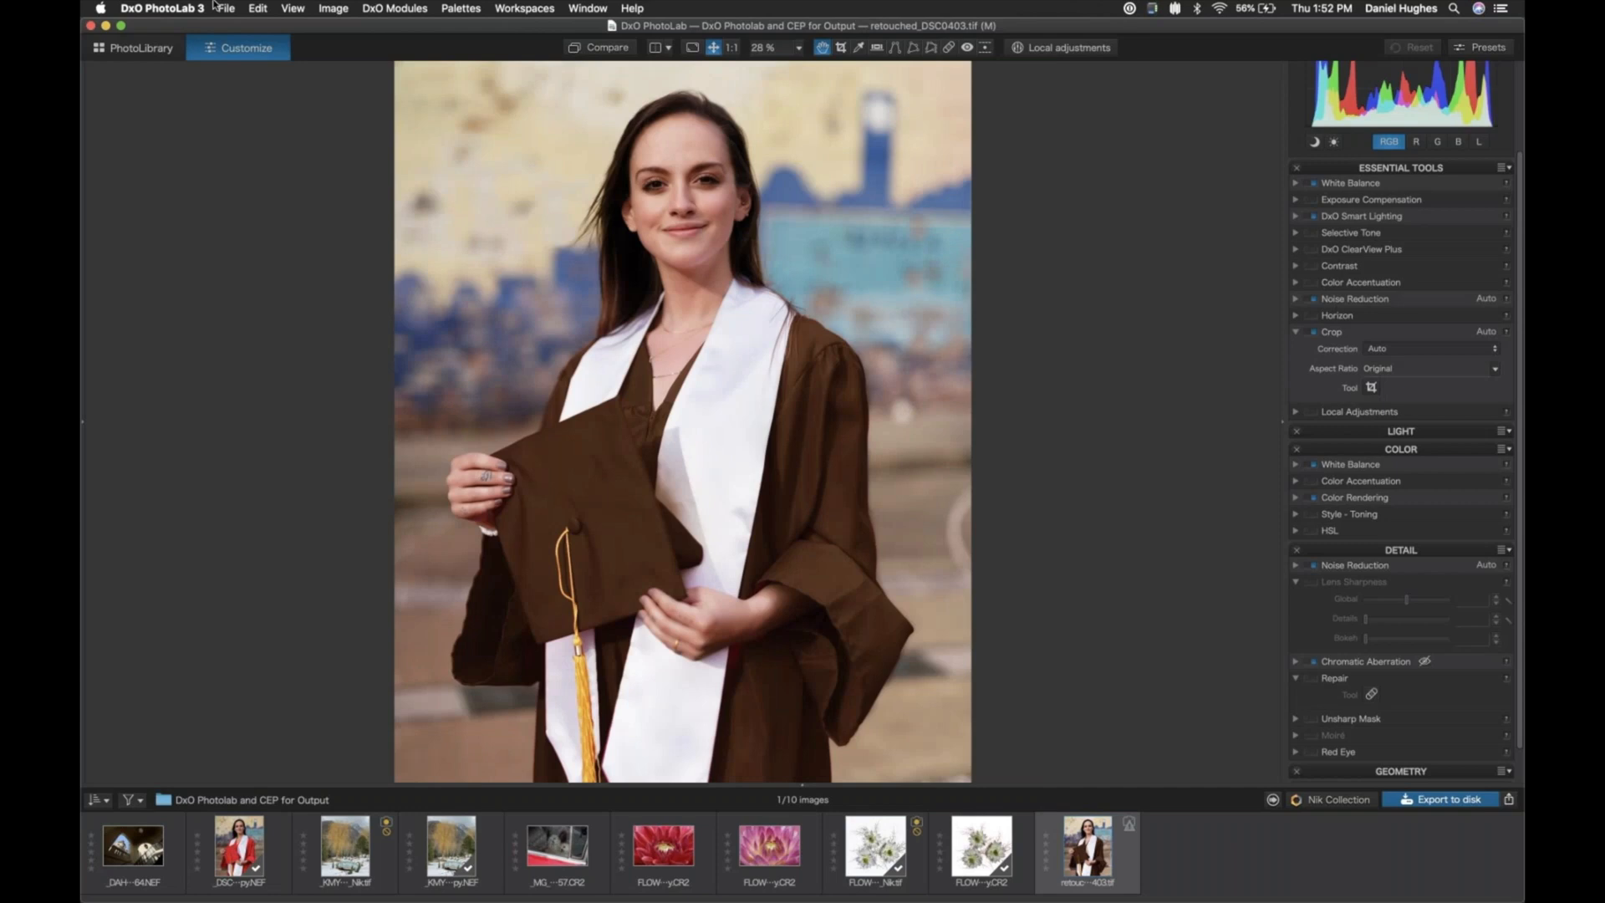
pyautogui.press('super+minus')
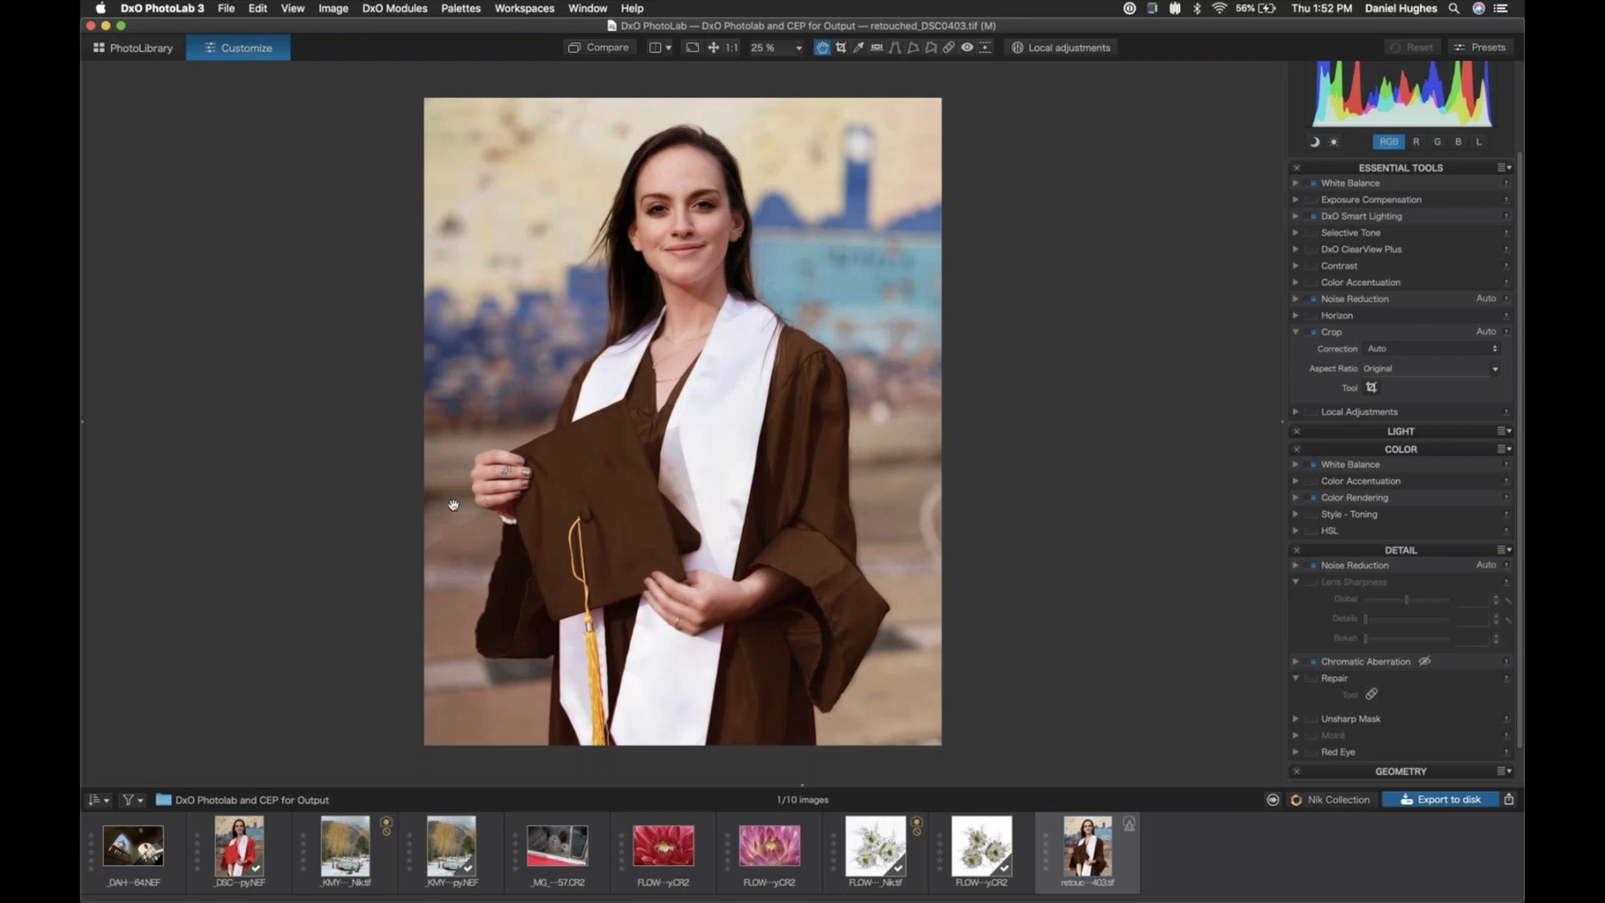
pyautogui.click(242, 840)
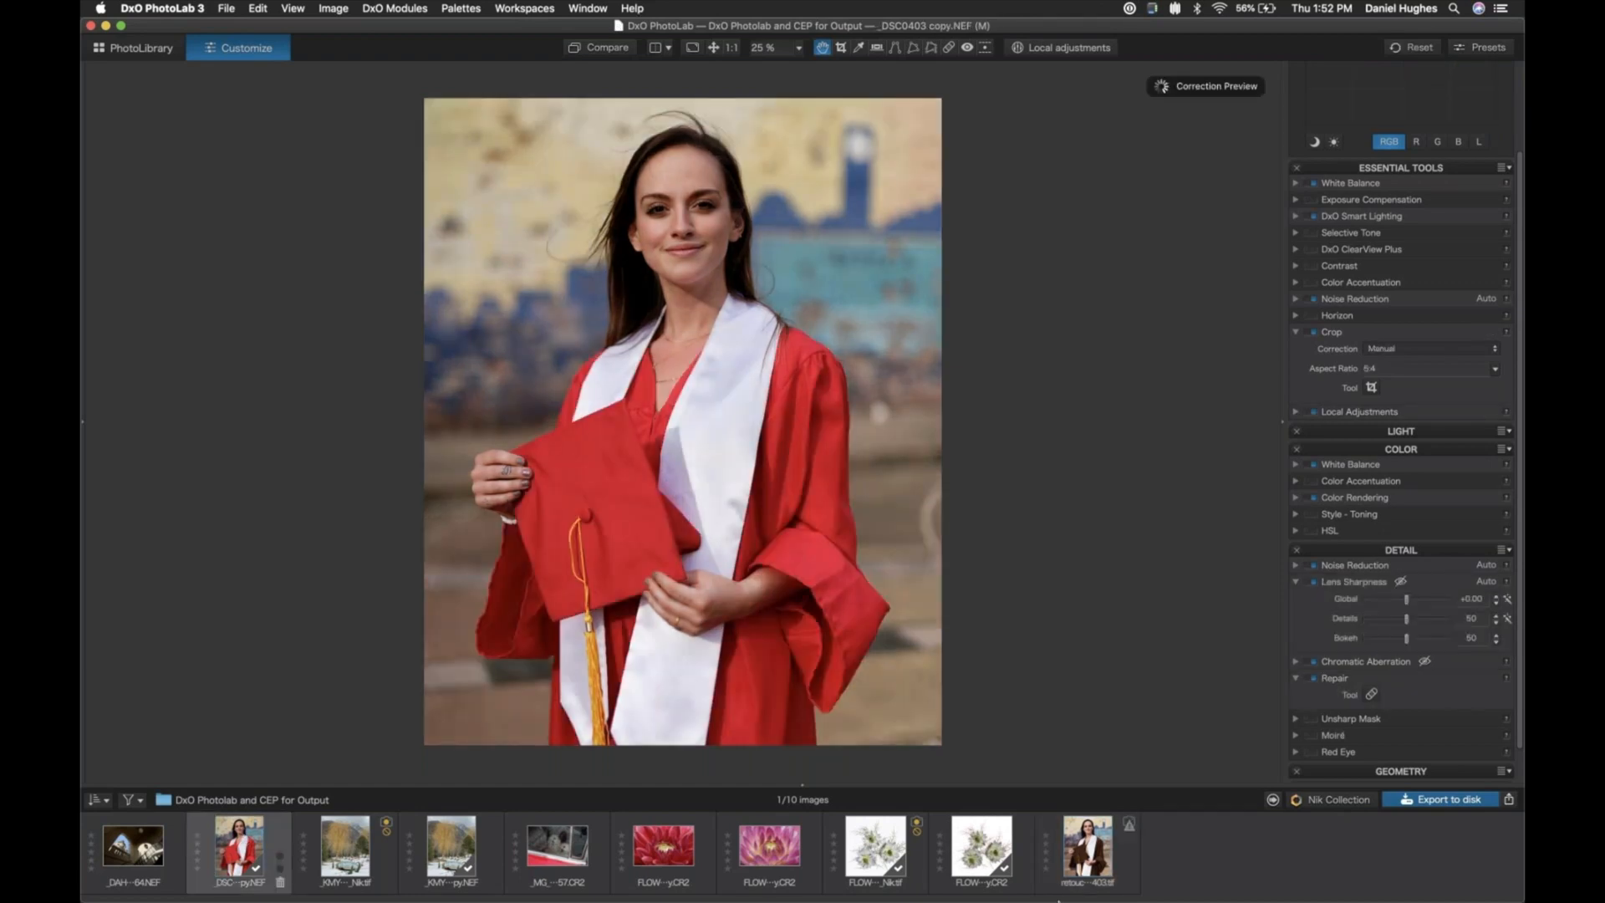
# - Open the print settings for the retouched brown-gown portrait and check the available presets, keeping Last Used Settings
pyautogui.click(1086, 846)
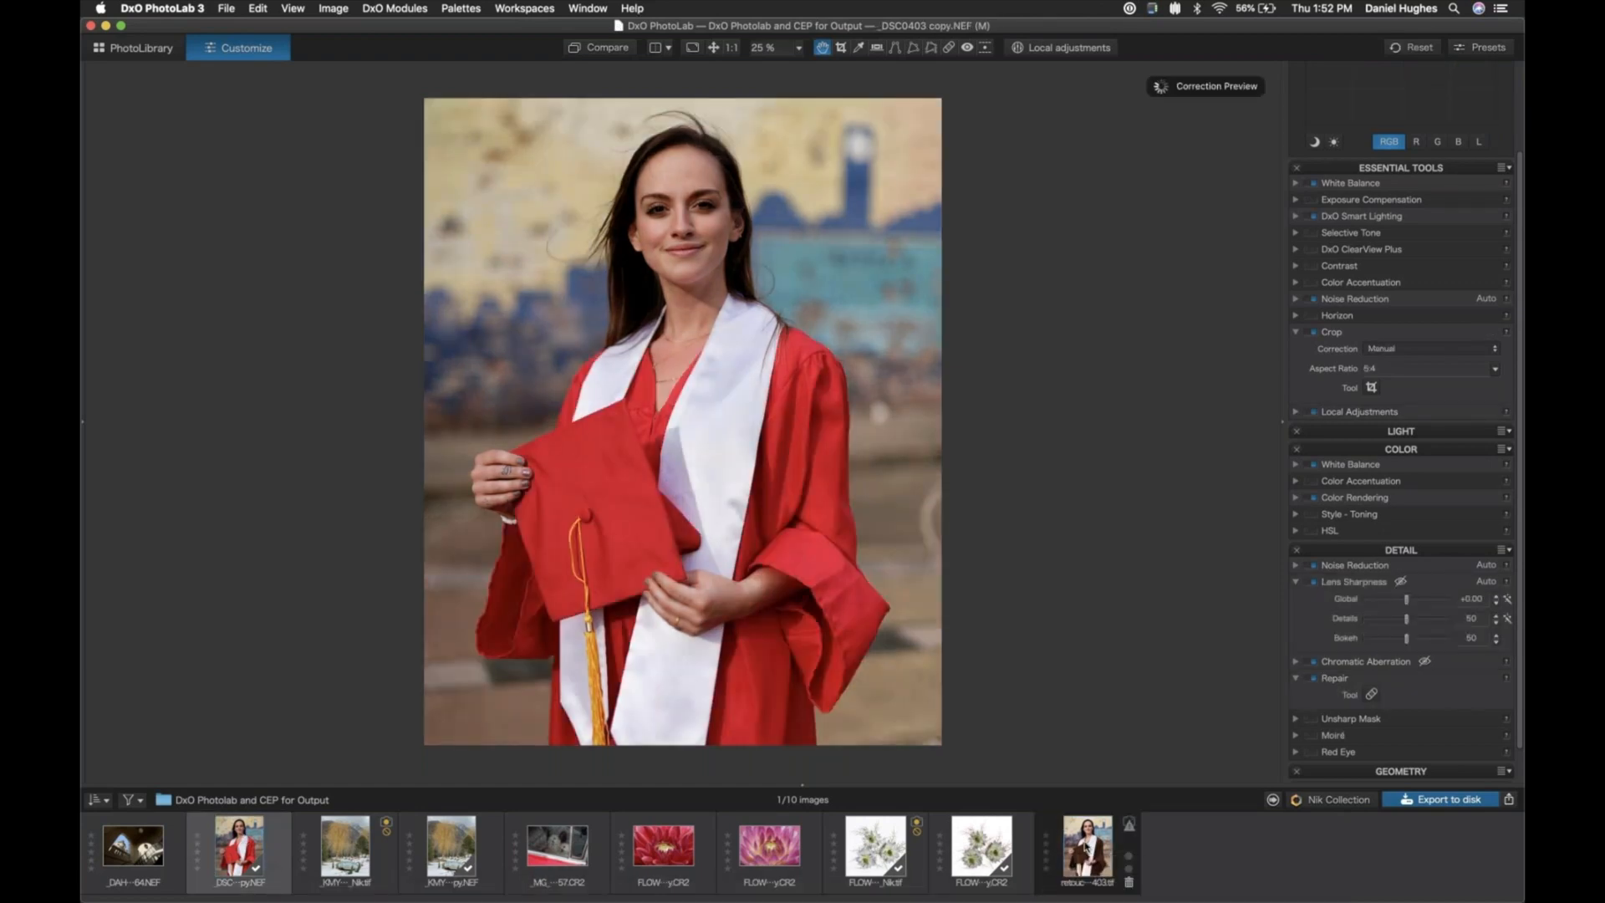
pyautogui.click(226, 8)
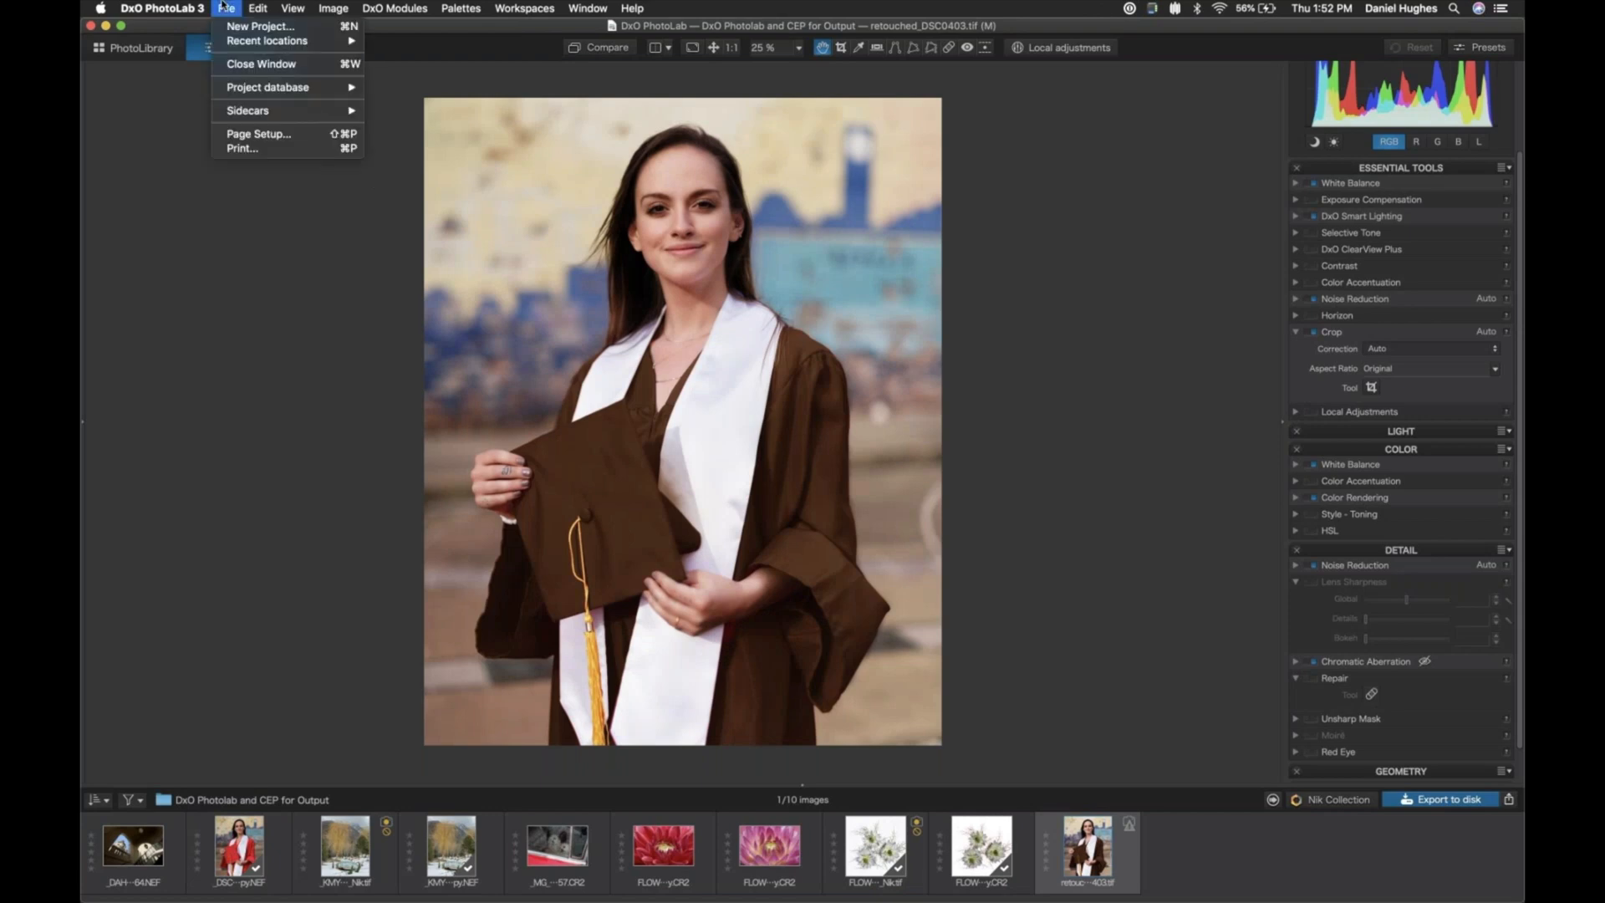
pyautogui.click(224, 7)
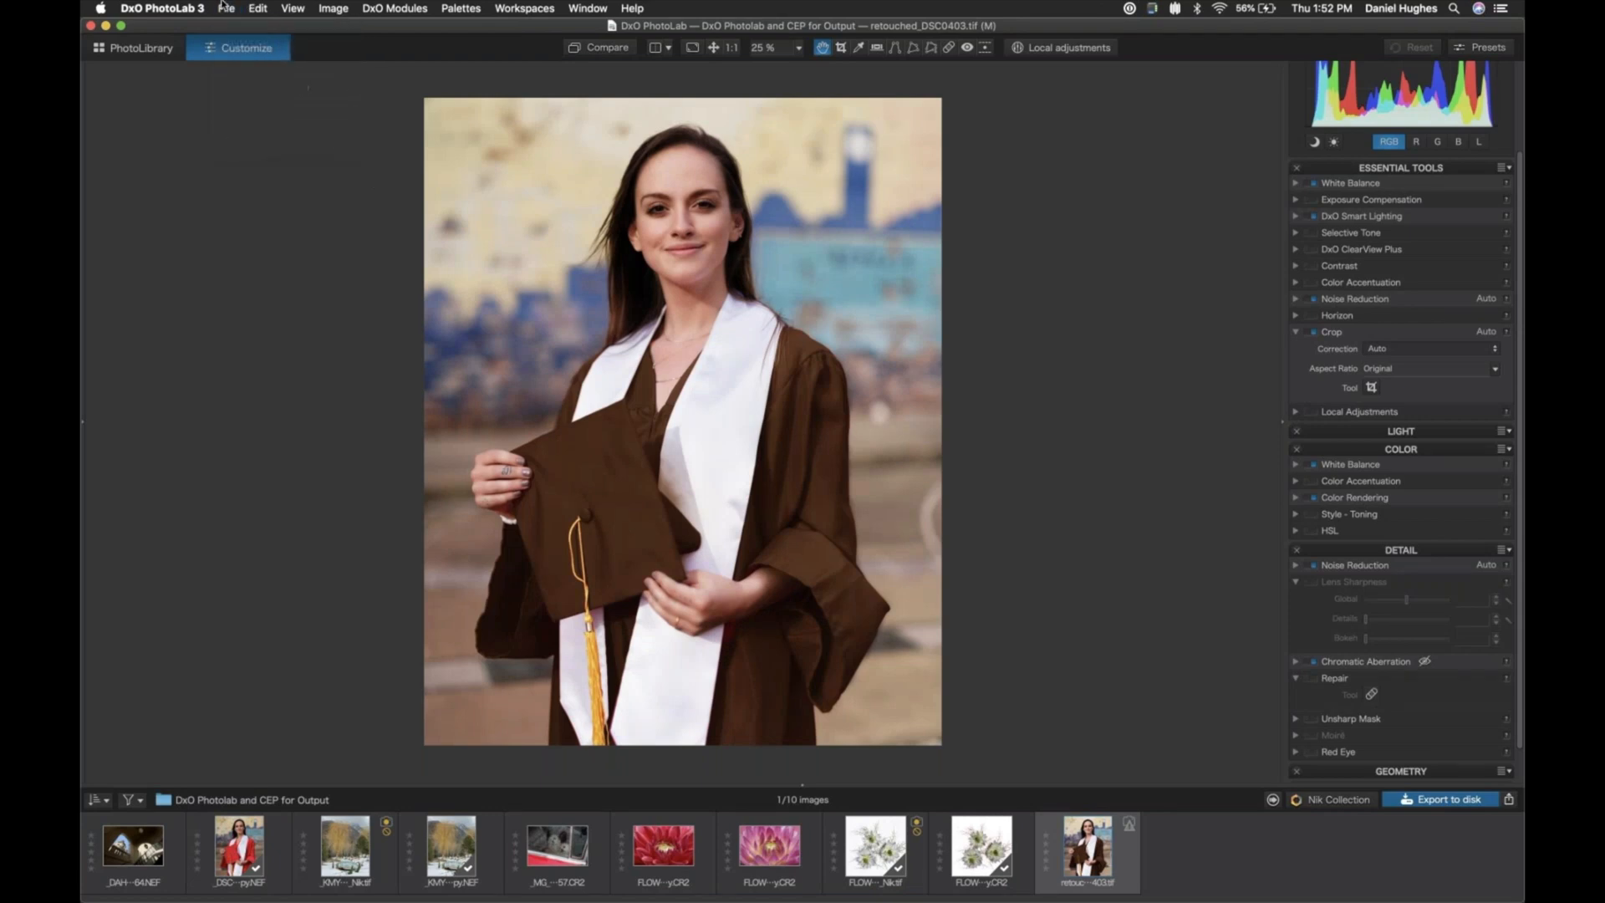
pyautogui.click(224, 8)
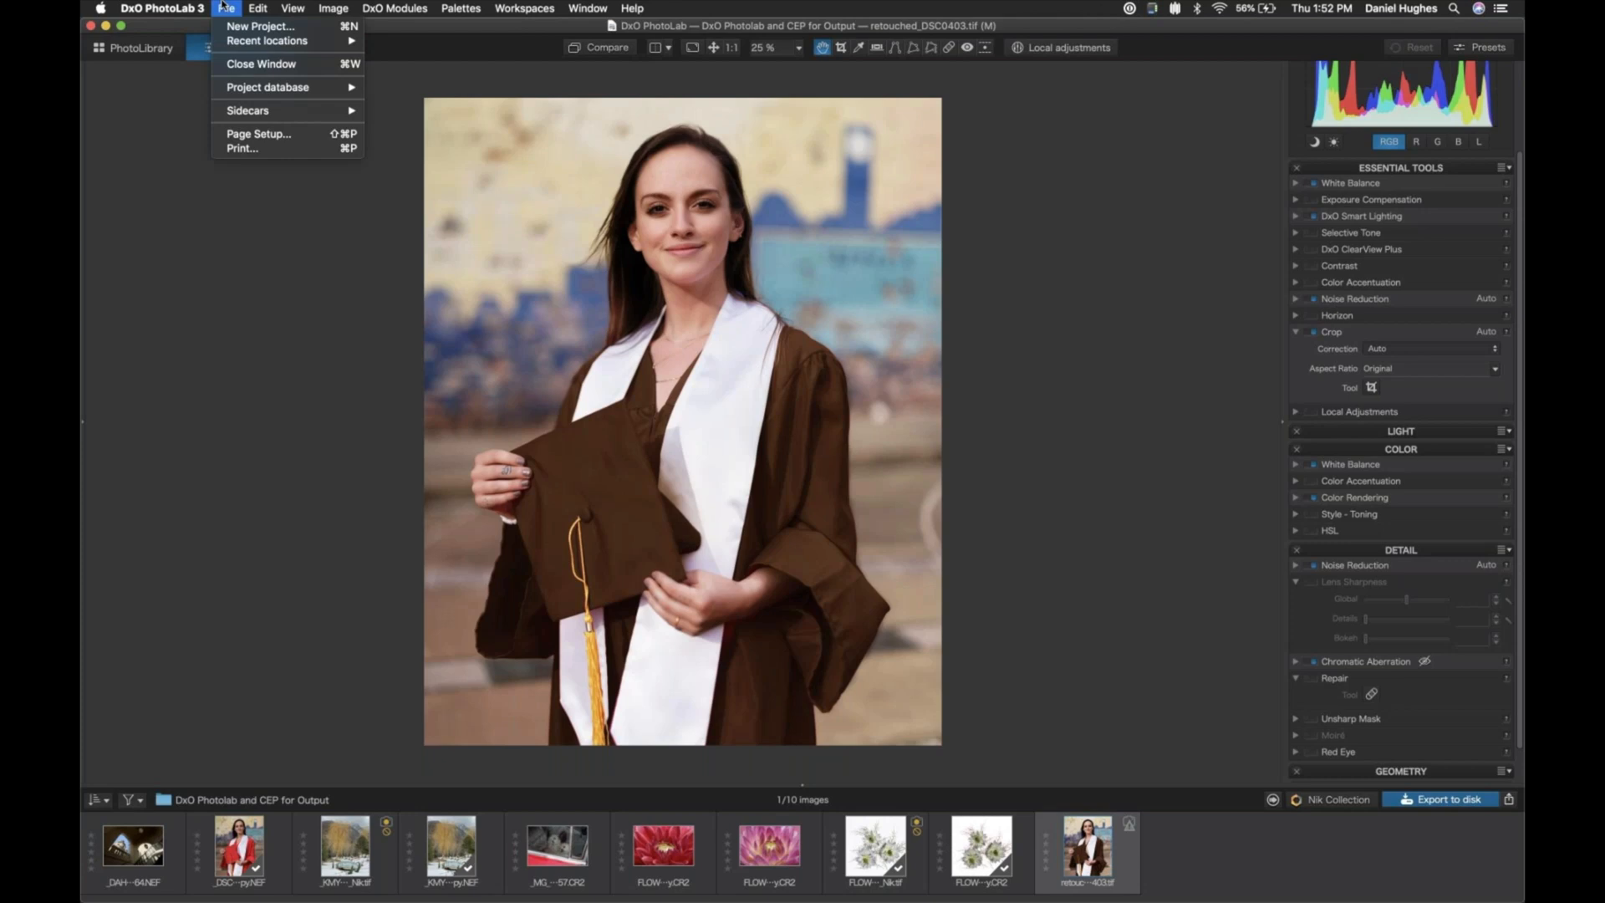
pyautogui.click(235, 151)
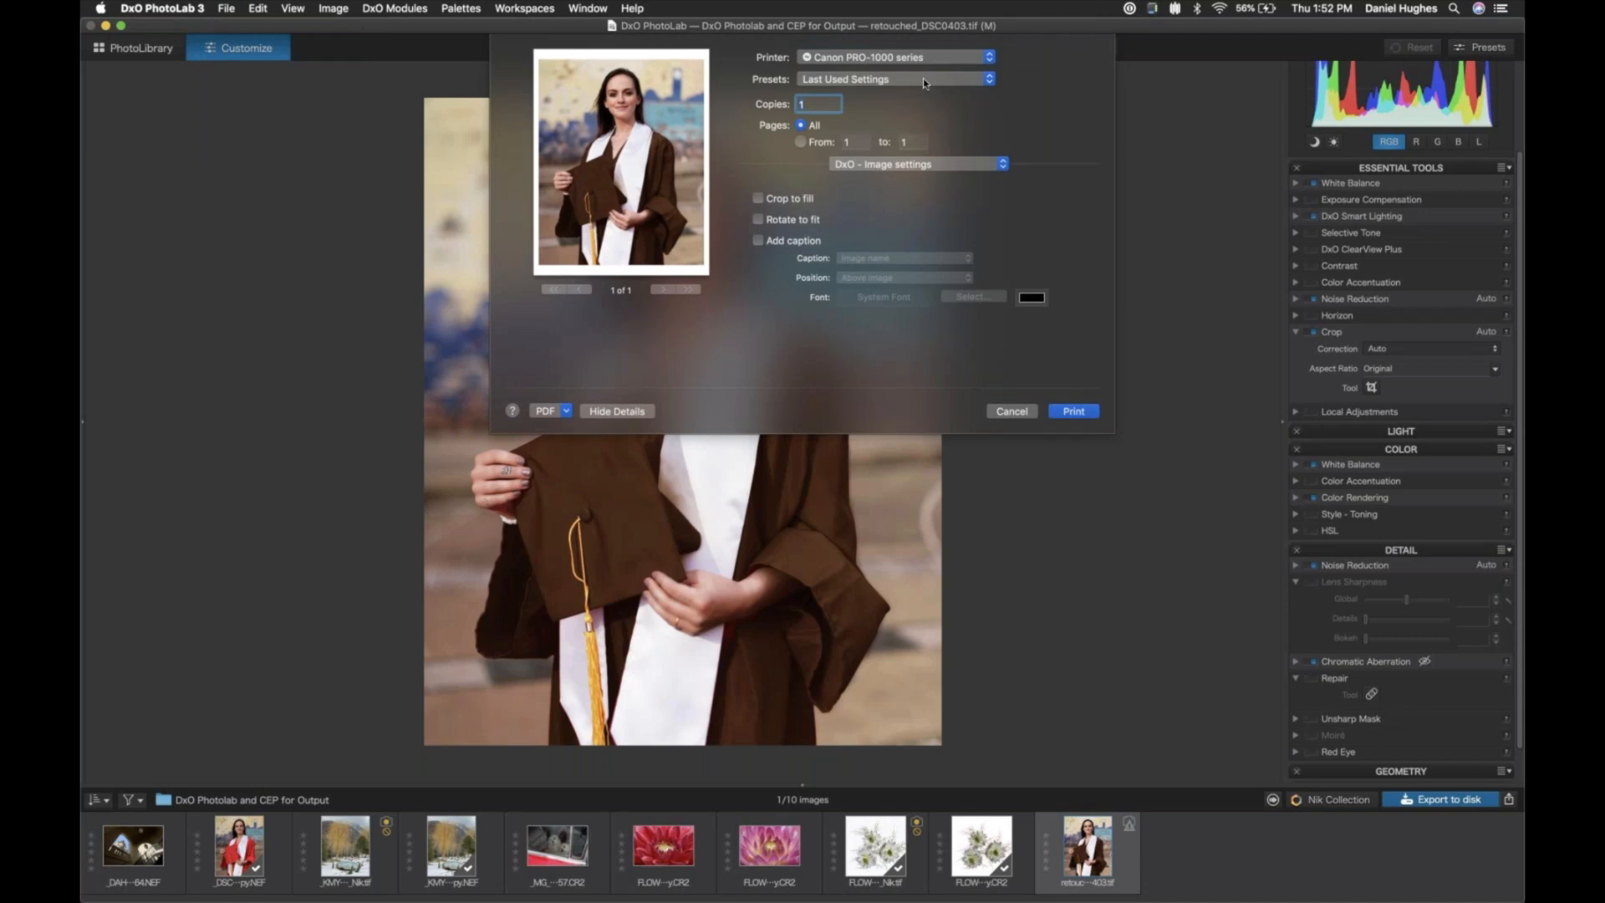
pyautogui.click(923, 78)
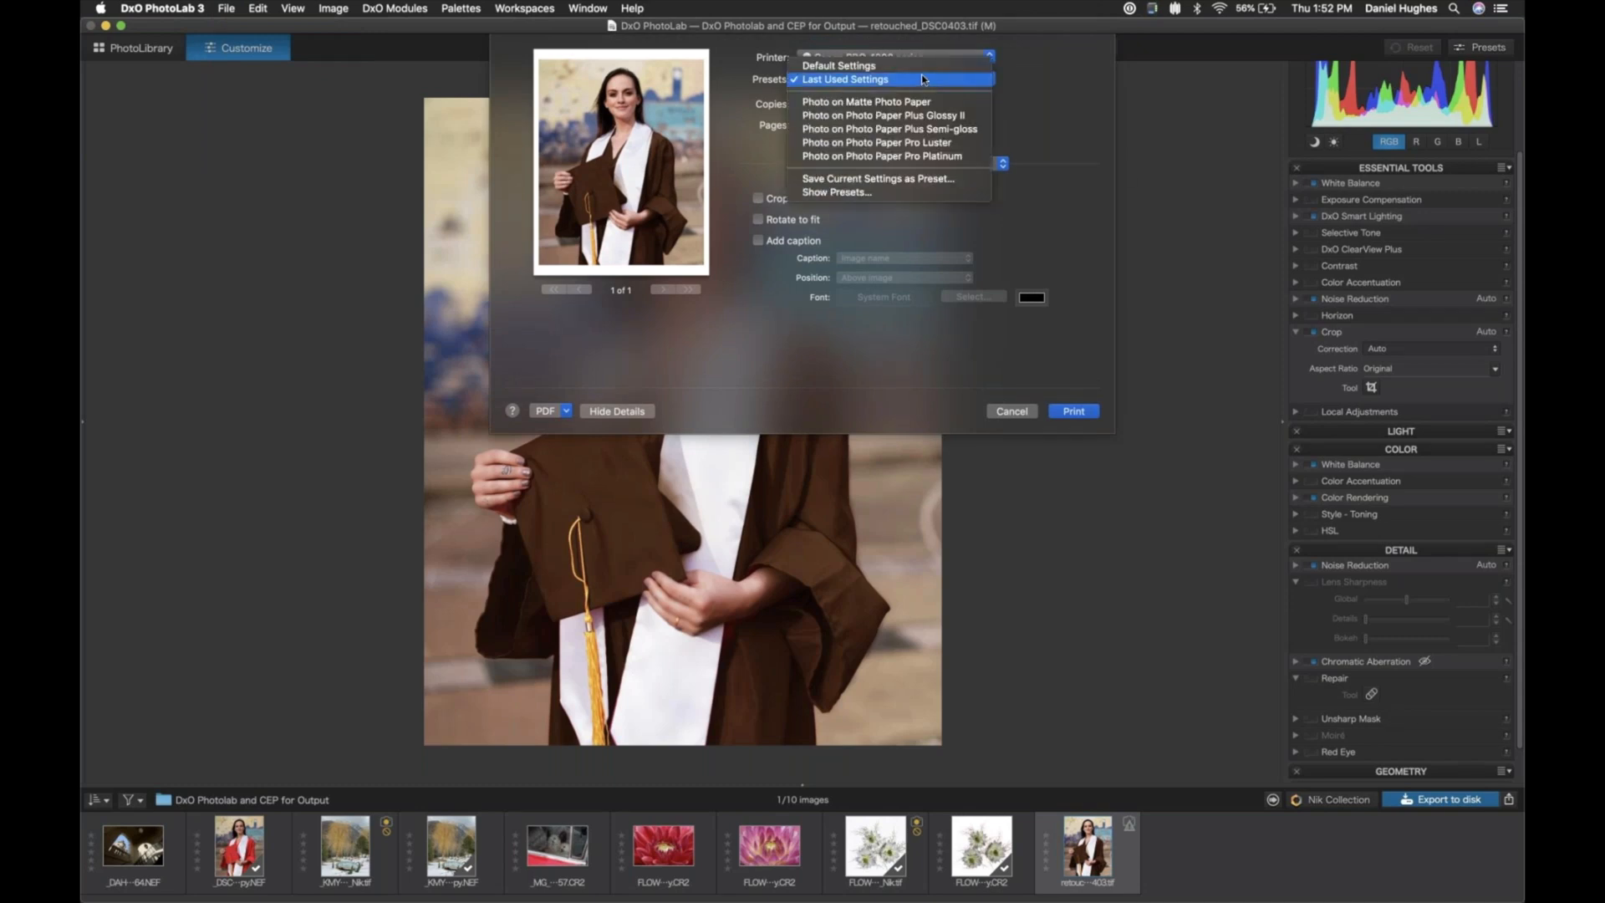
pyautogui.click(742, 86)
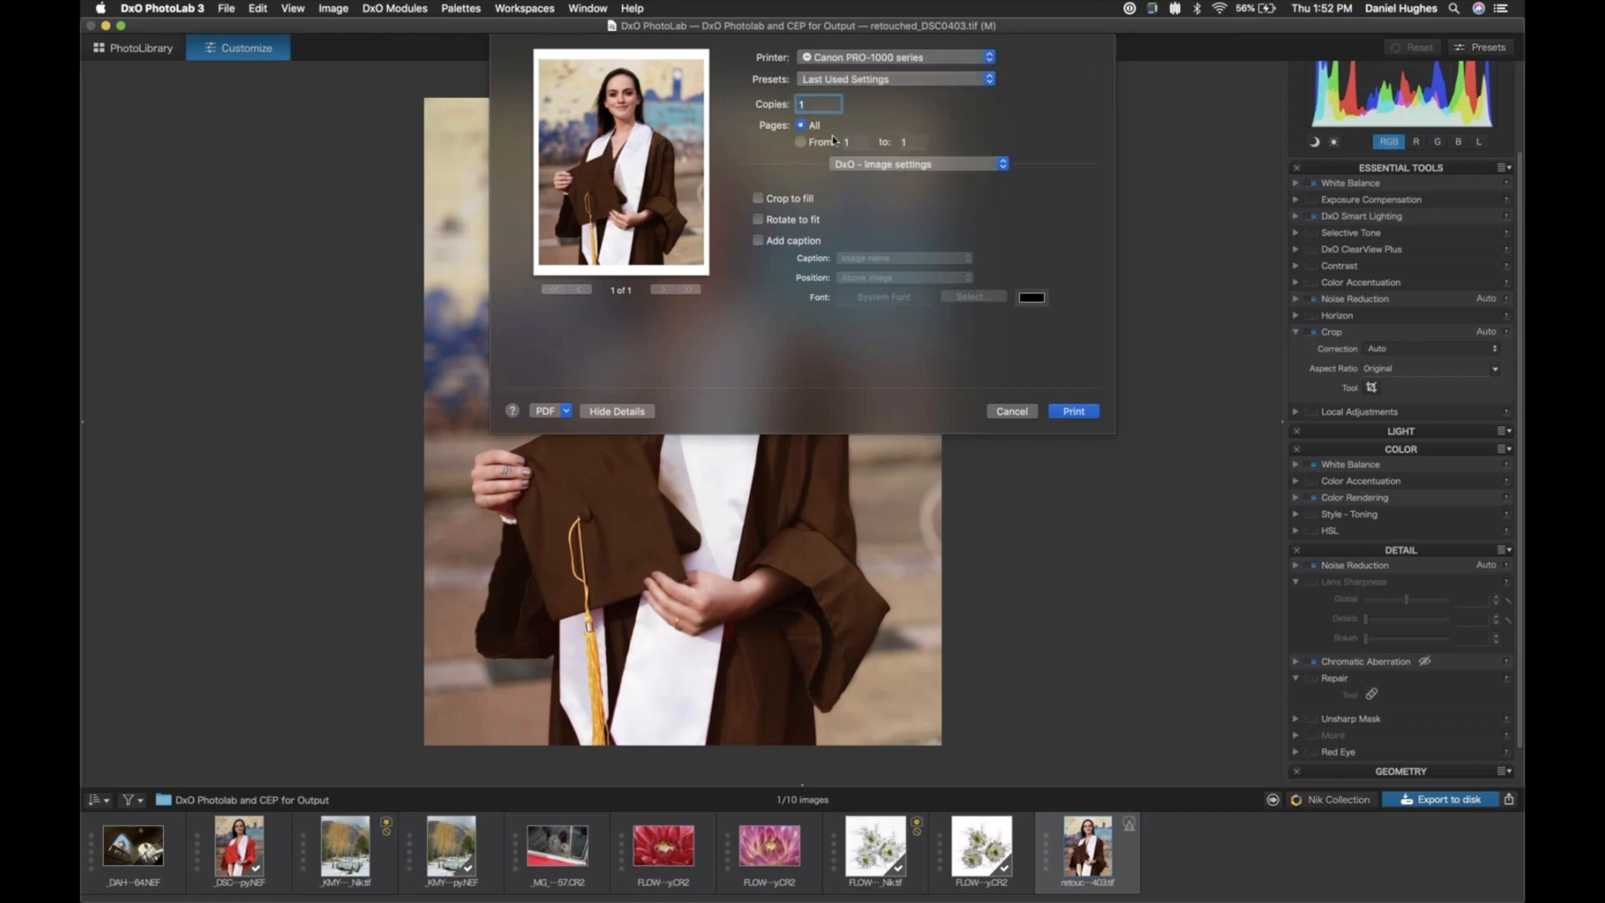
# - In the DxO print layout, set the specified cell width to 11 in
pyautogui.click(855, 166)
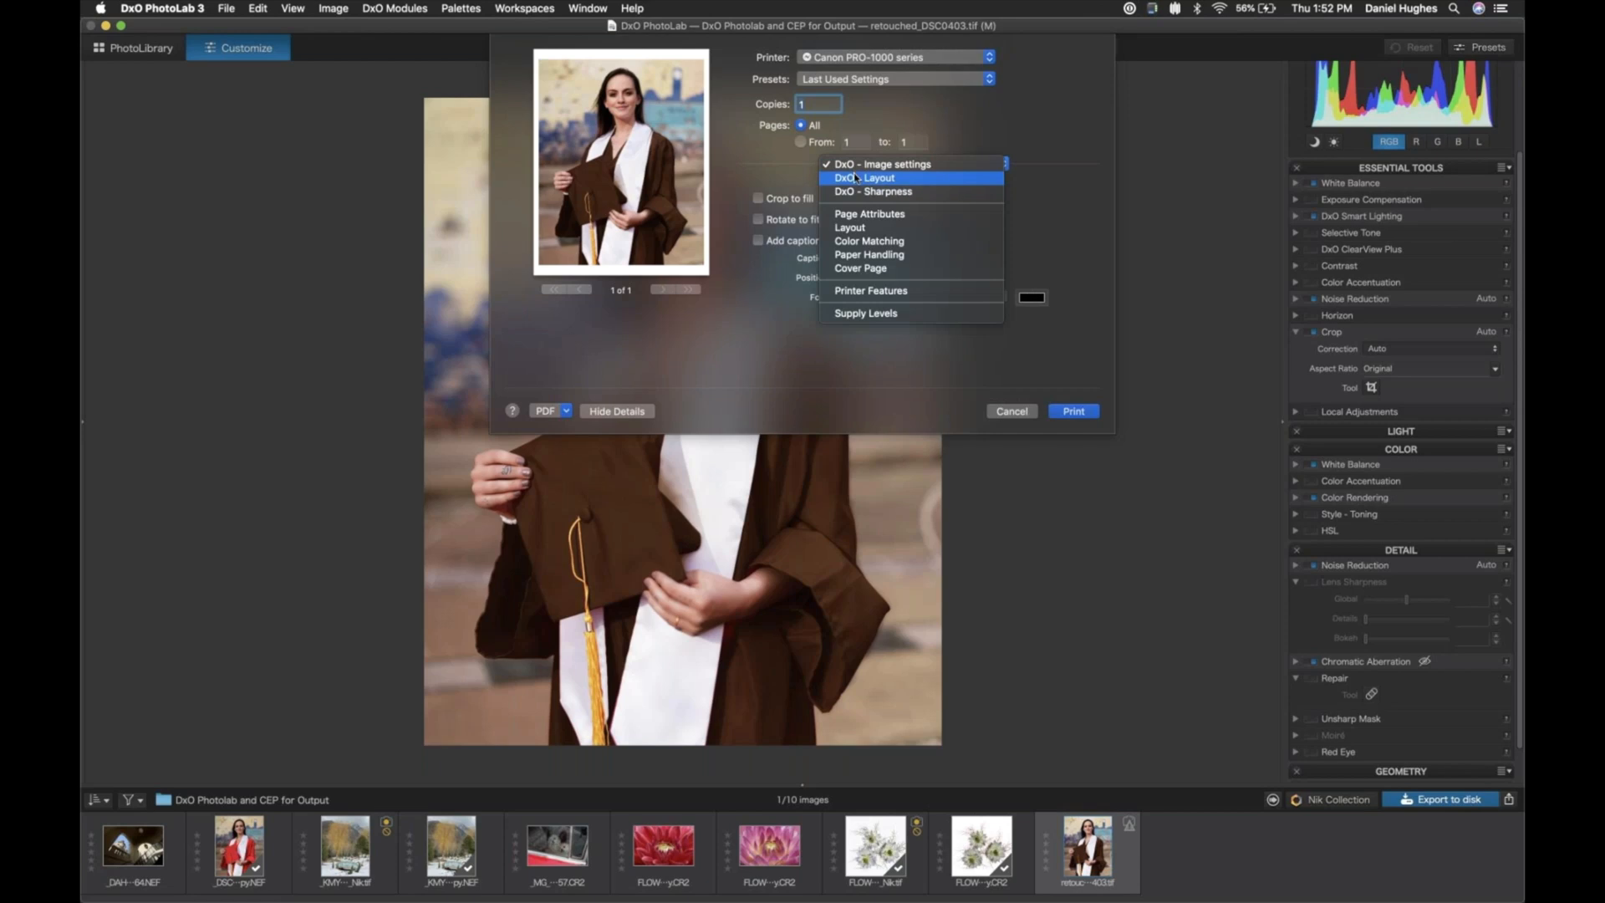
pyautogui.click(855, 177)
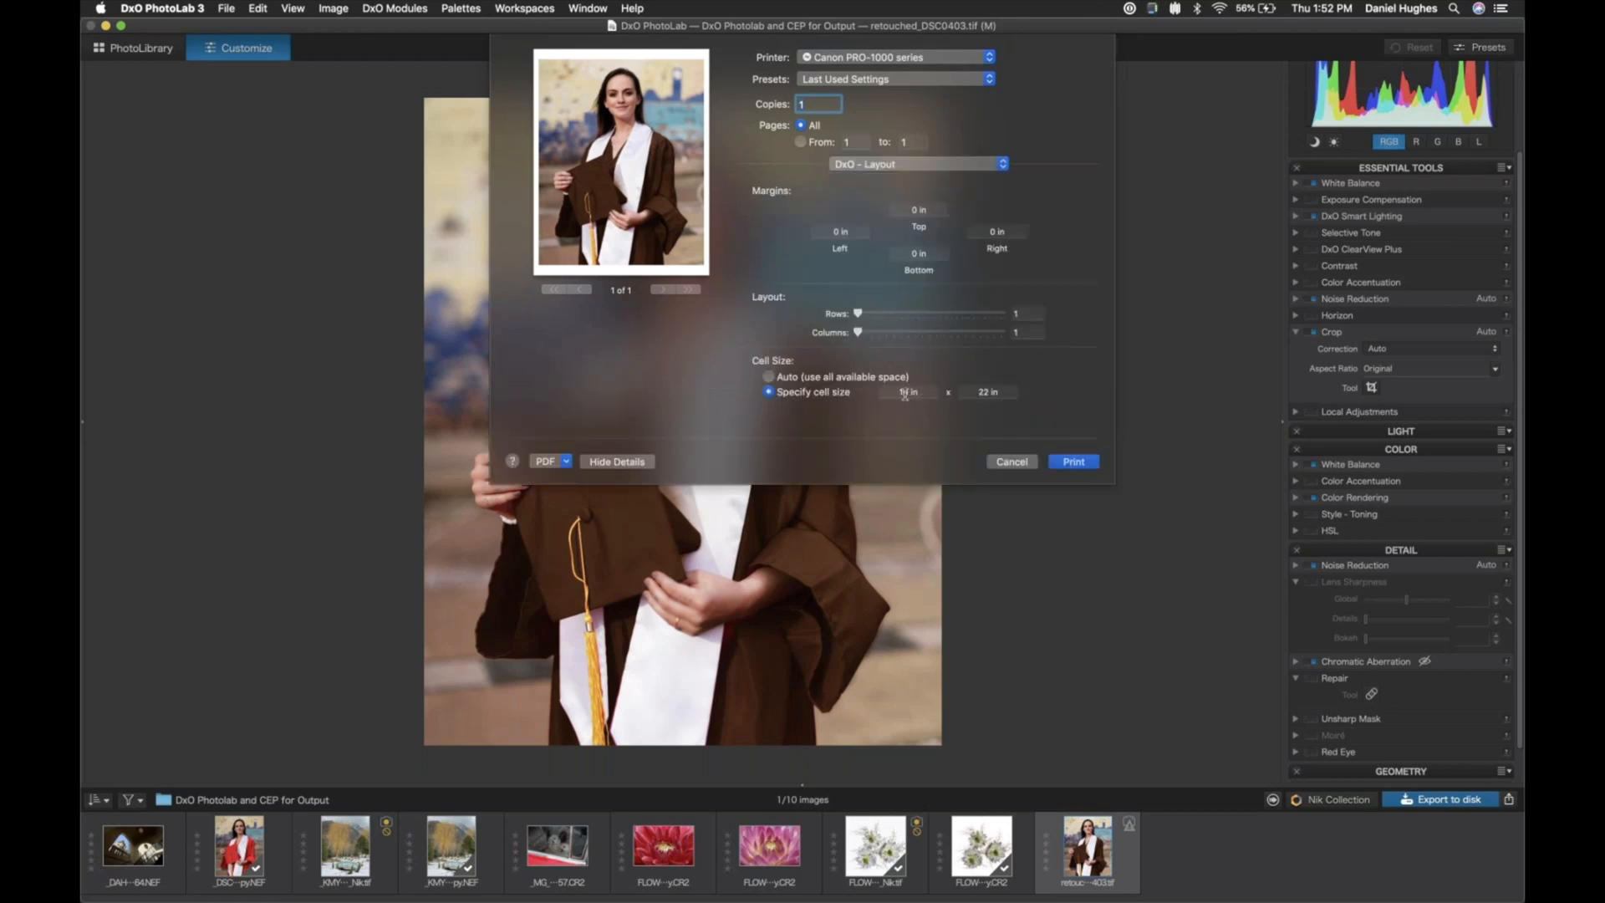
pyautogui.click(901, 393)
pyautogui.write('11')
pyautogui.click(981, 394)
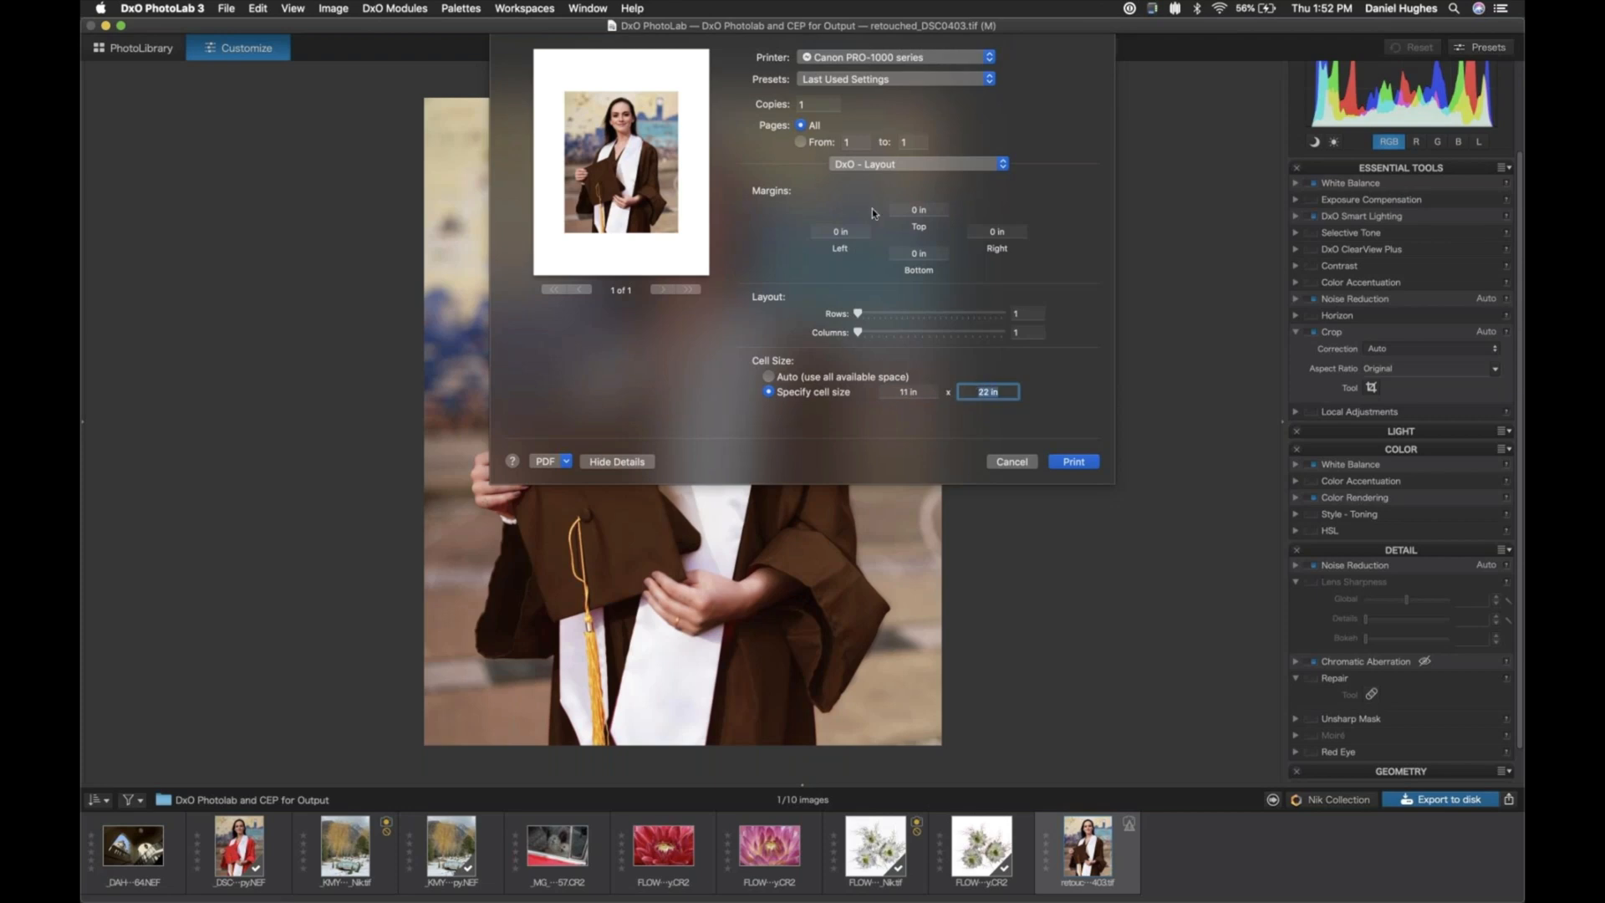
# - Review the DxO sharpness and image settings for the print
pyautogui.click(908, 167)
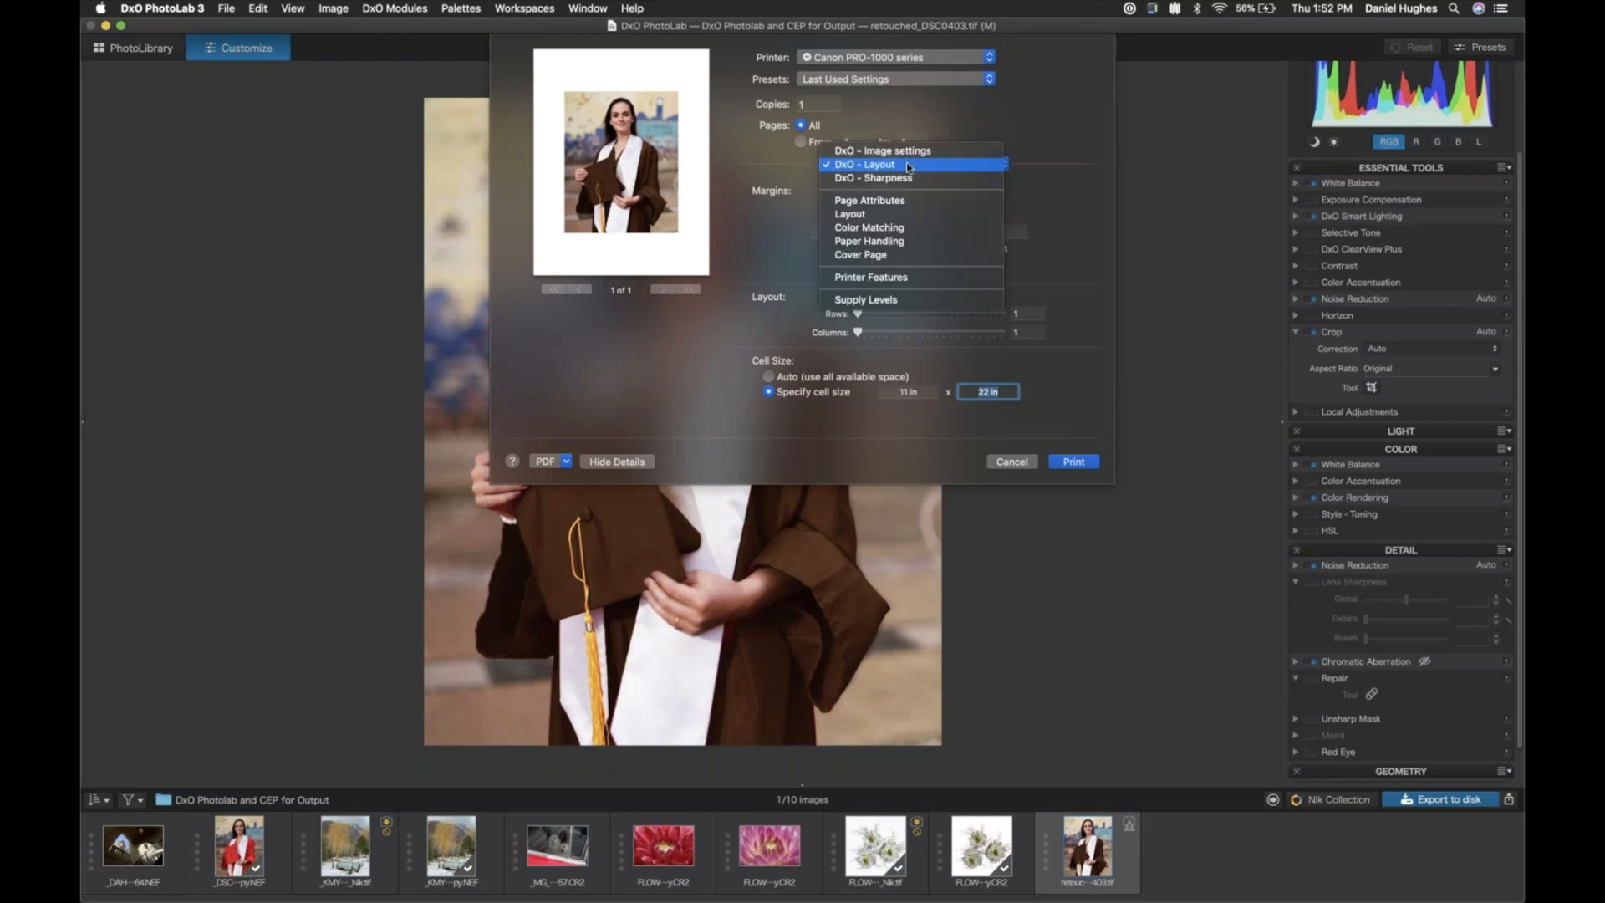
pyautogui.click(908, 178)
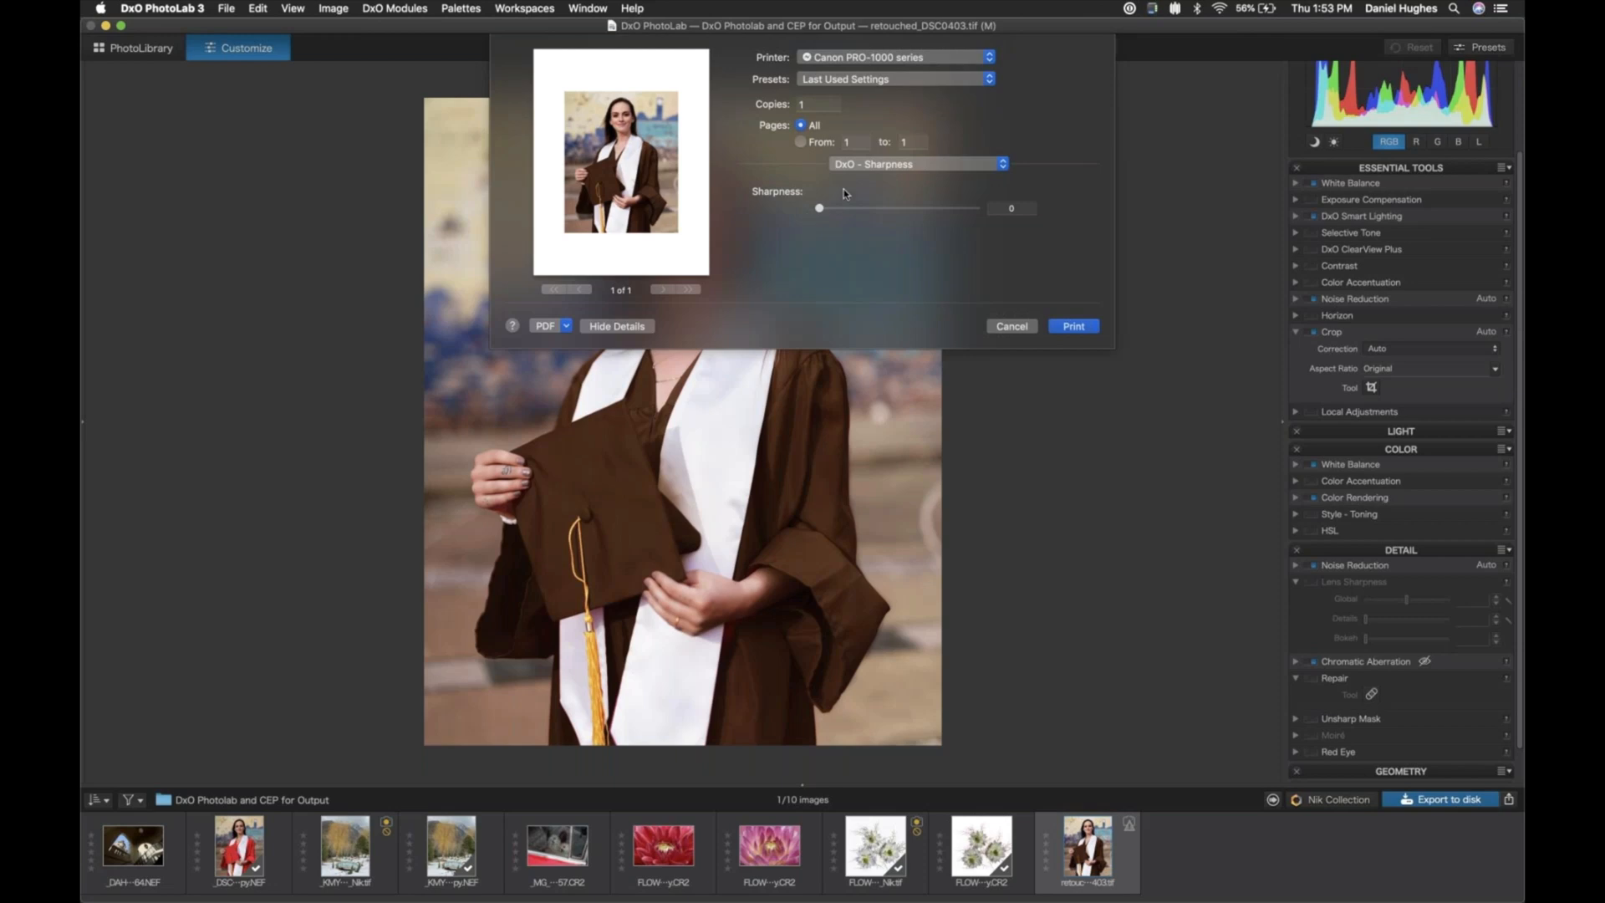
pyautogui.click(867, 165)
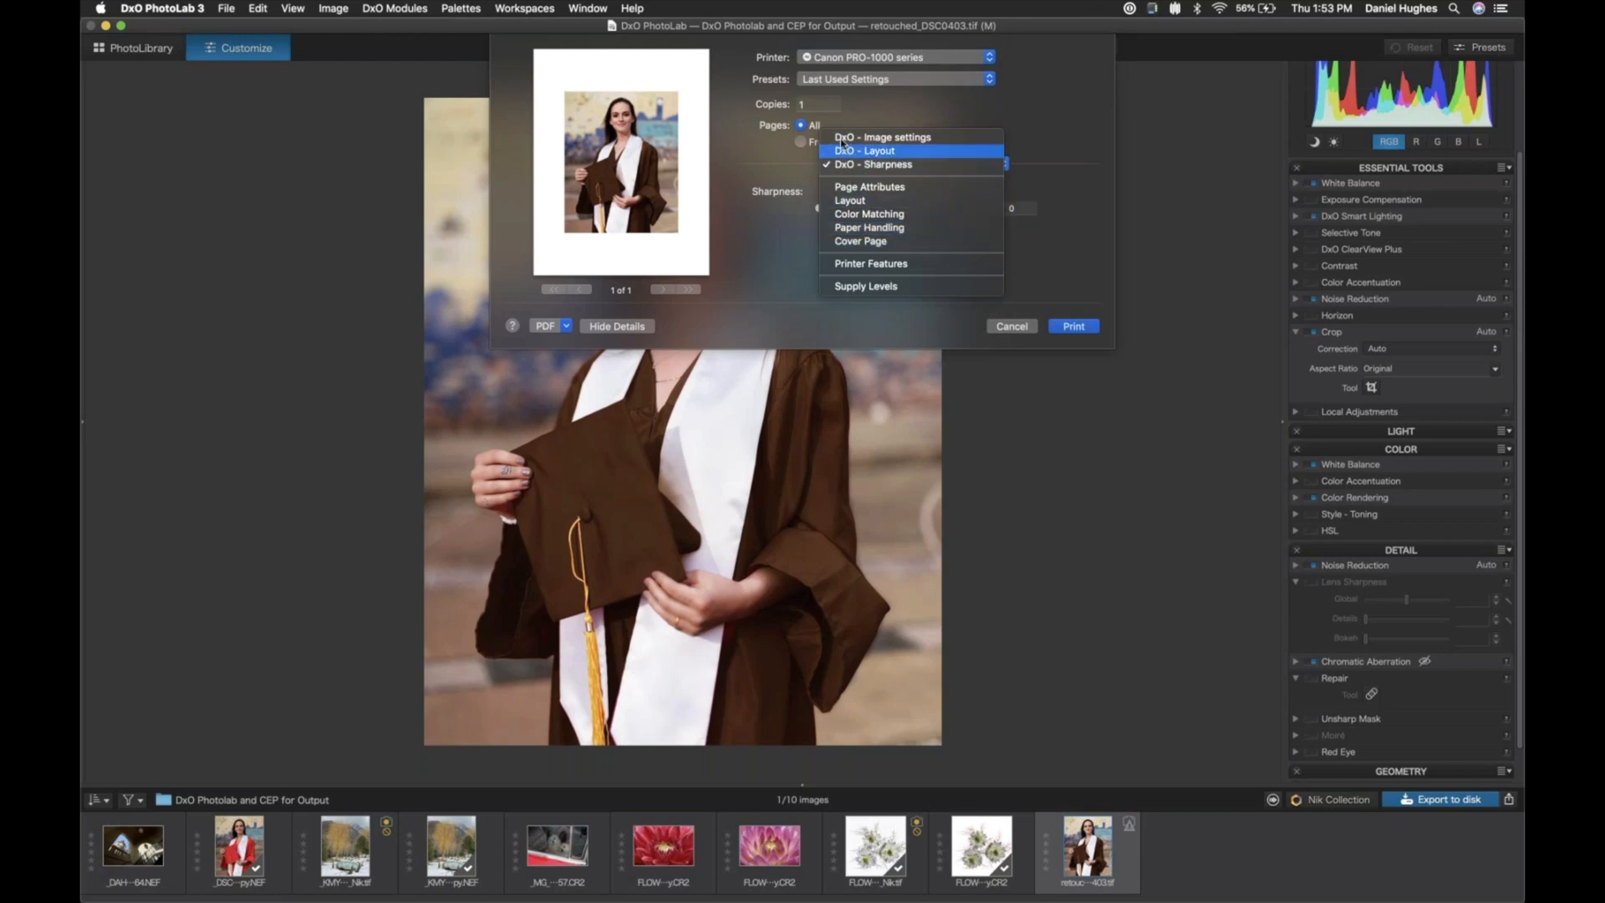
pyautogui.click(890, 141)
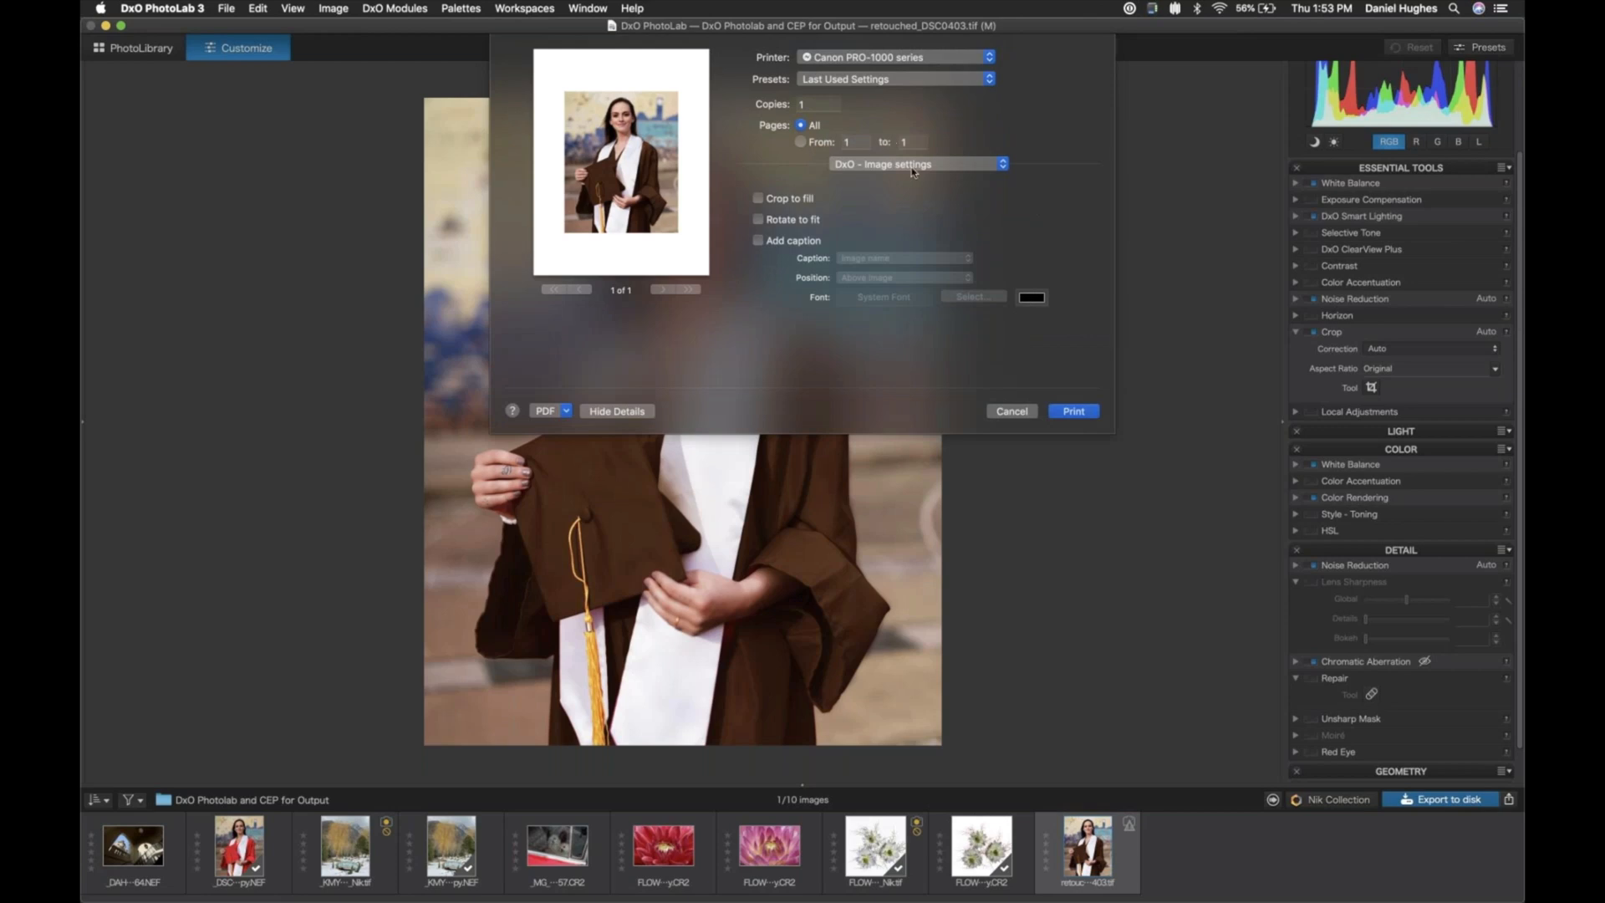
pyautogui.click(881, 166)
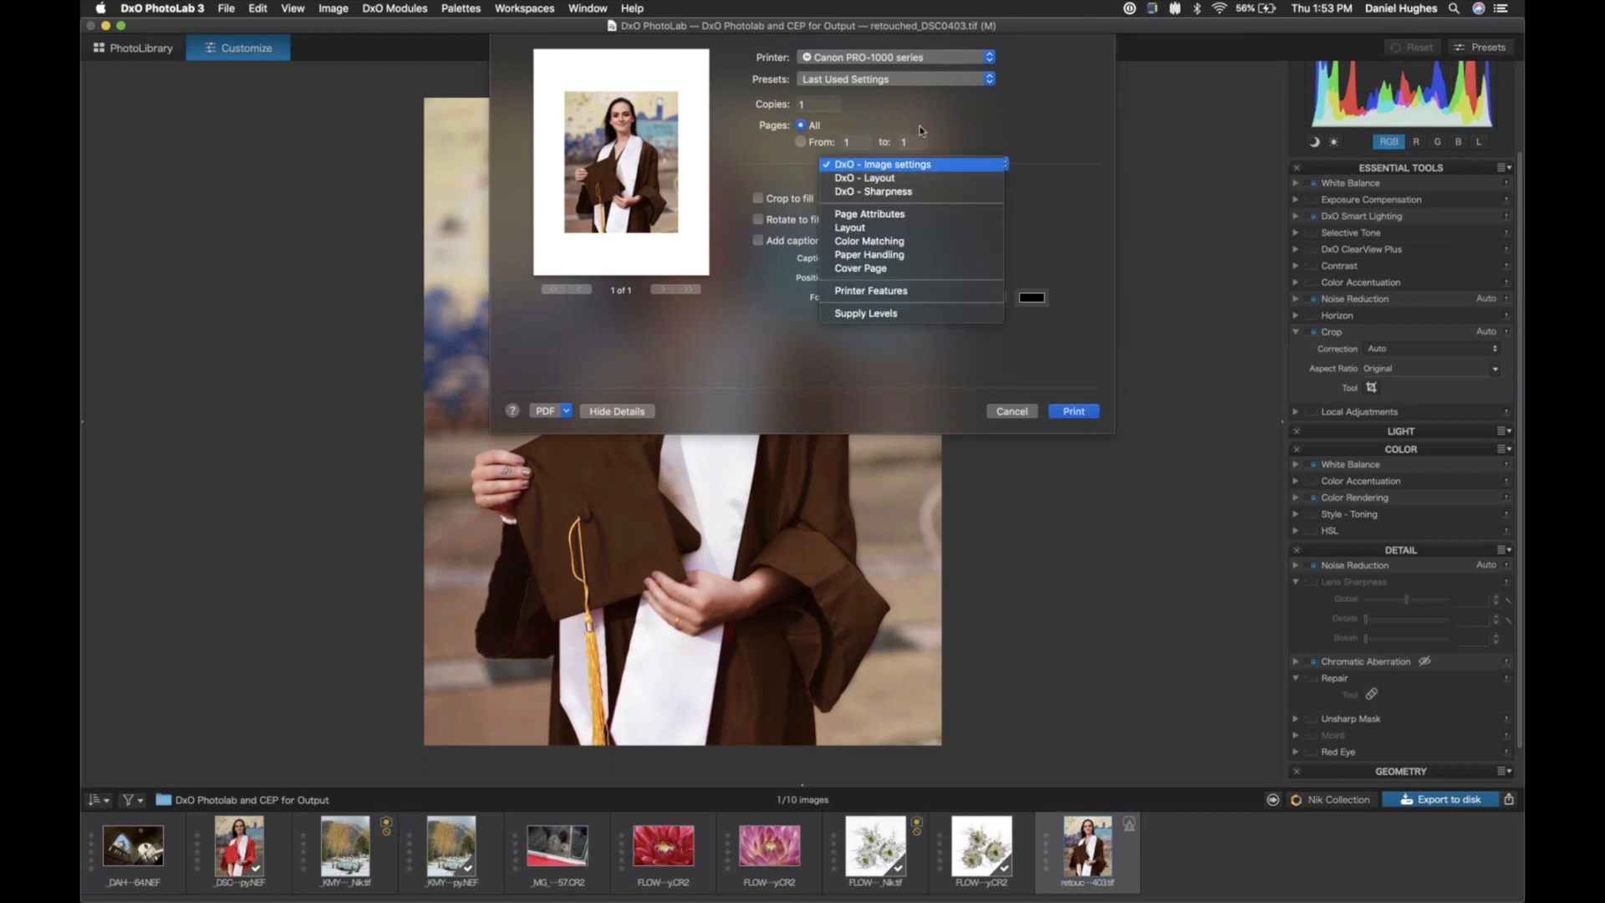
pyautogui.click(888, 166)
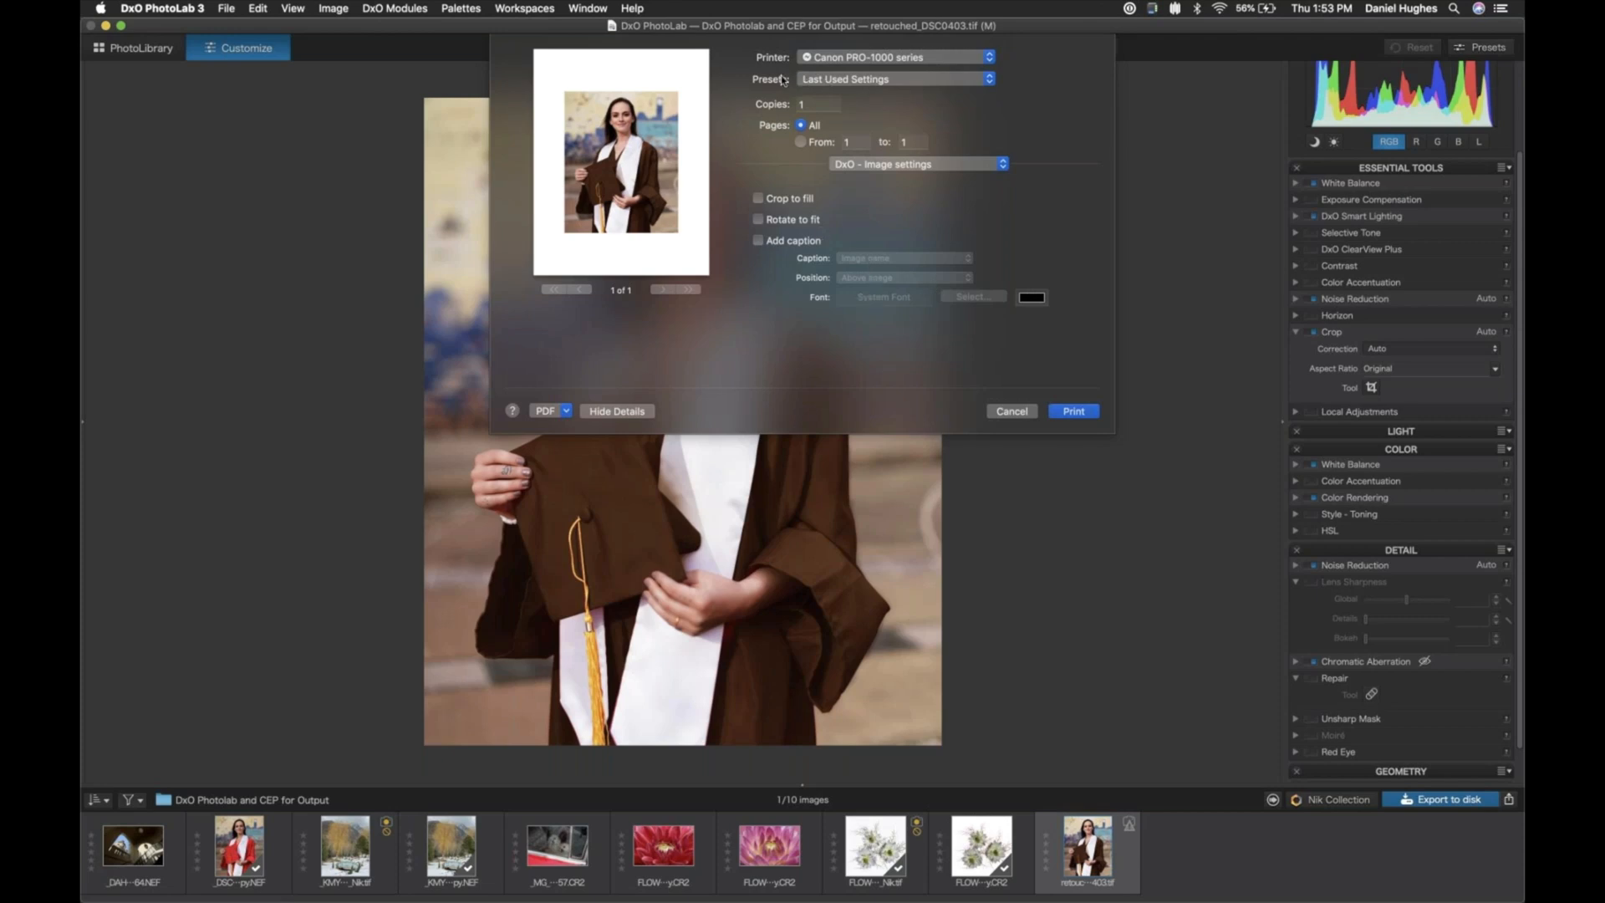
# - Save the current print settings as a preset named "11x14 pro luster" for only this printer and check it in the preset list
pyautogui.click(940, 79)
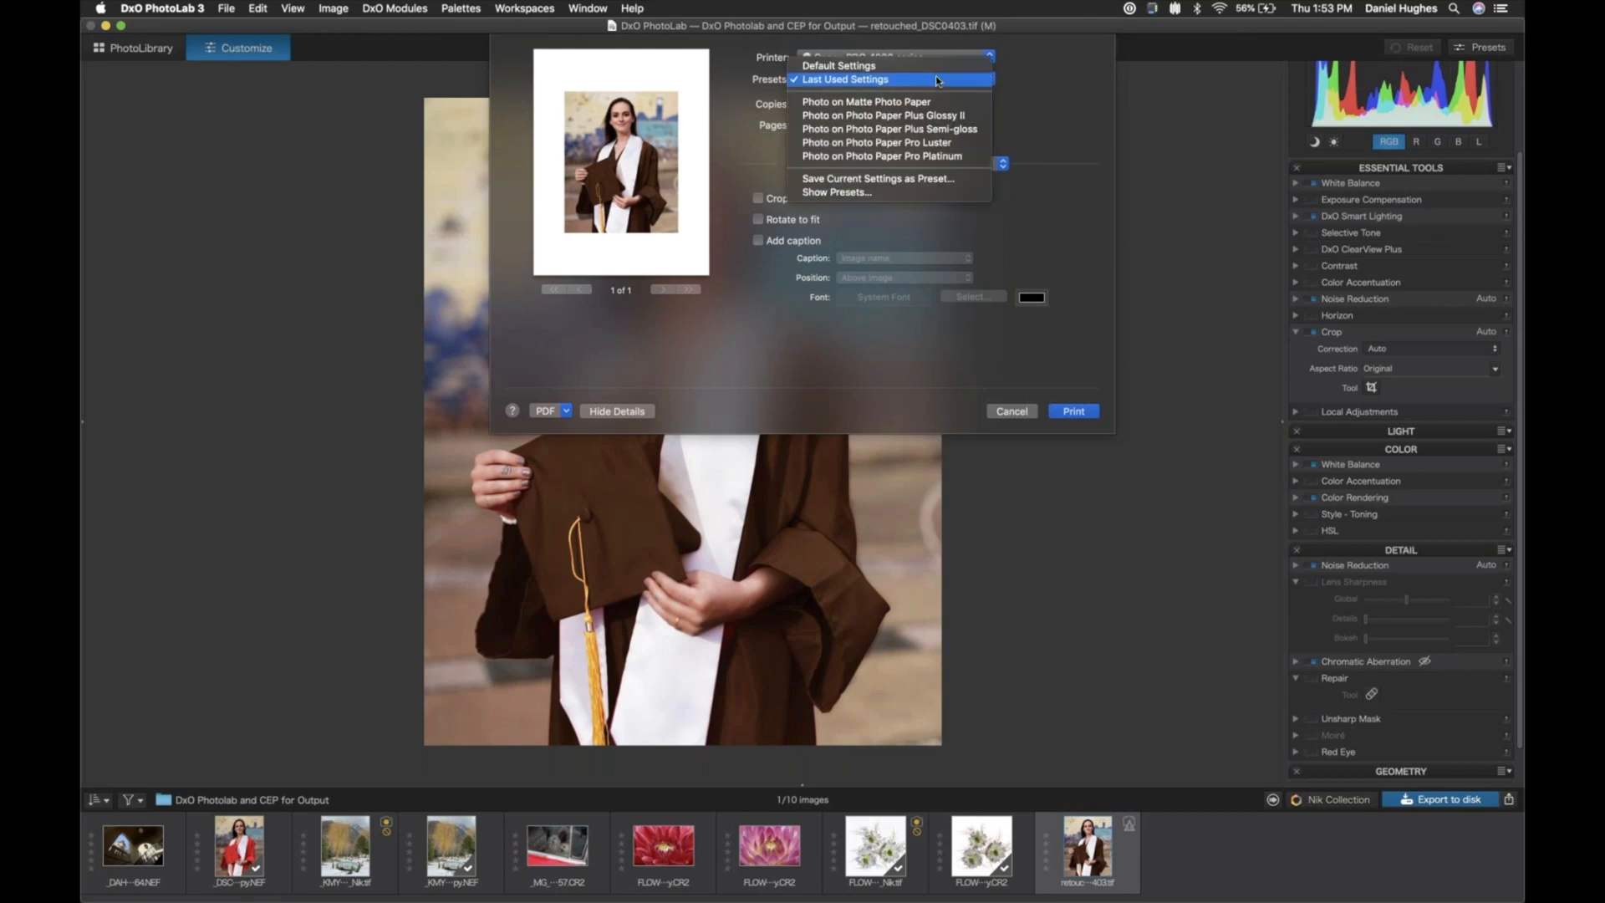
pyautogui.click(833, 184)
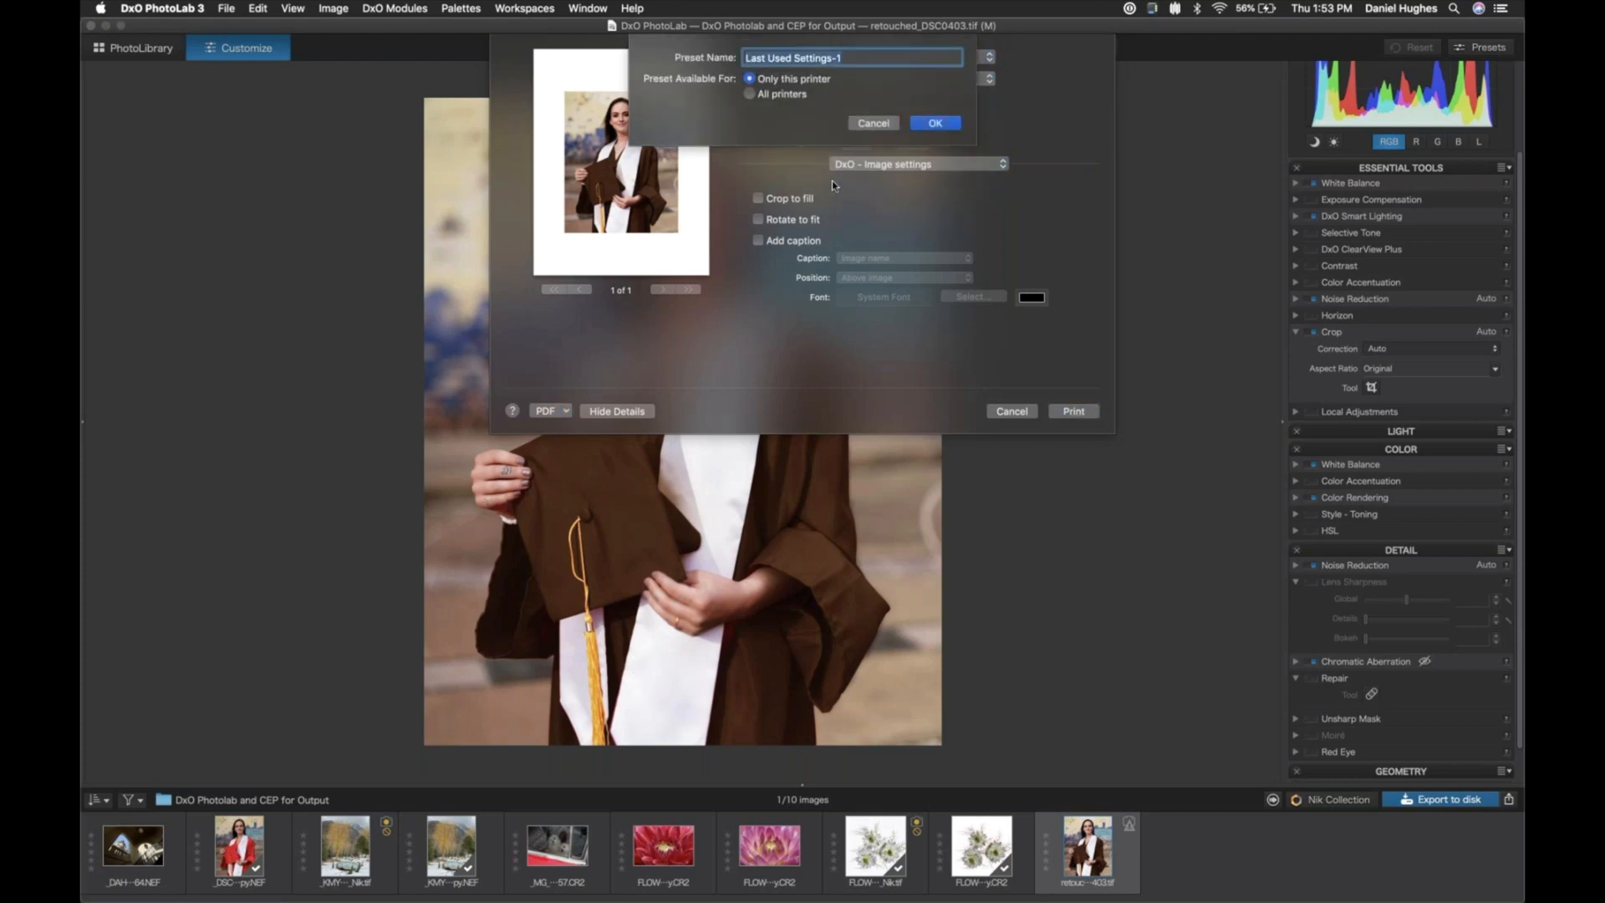
pyautogui.press('BackSpace')
pyautogui.write('11x14 pro luster on canonpro1')
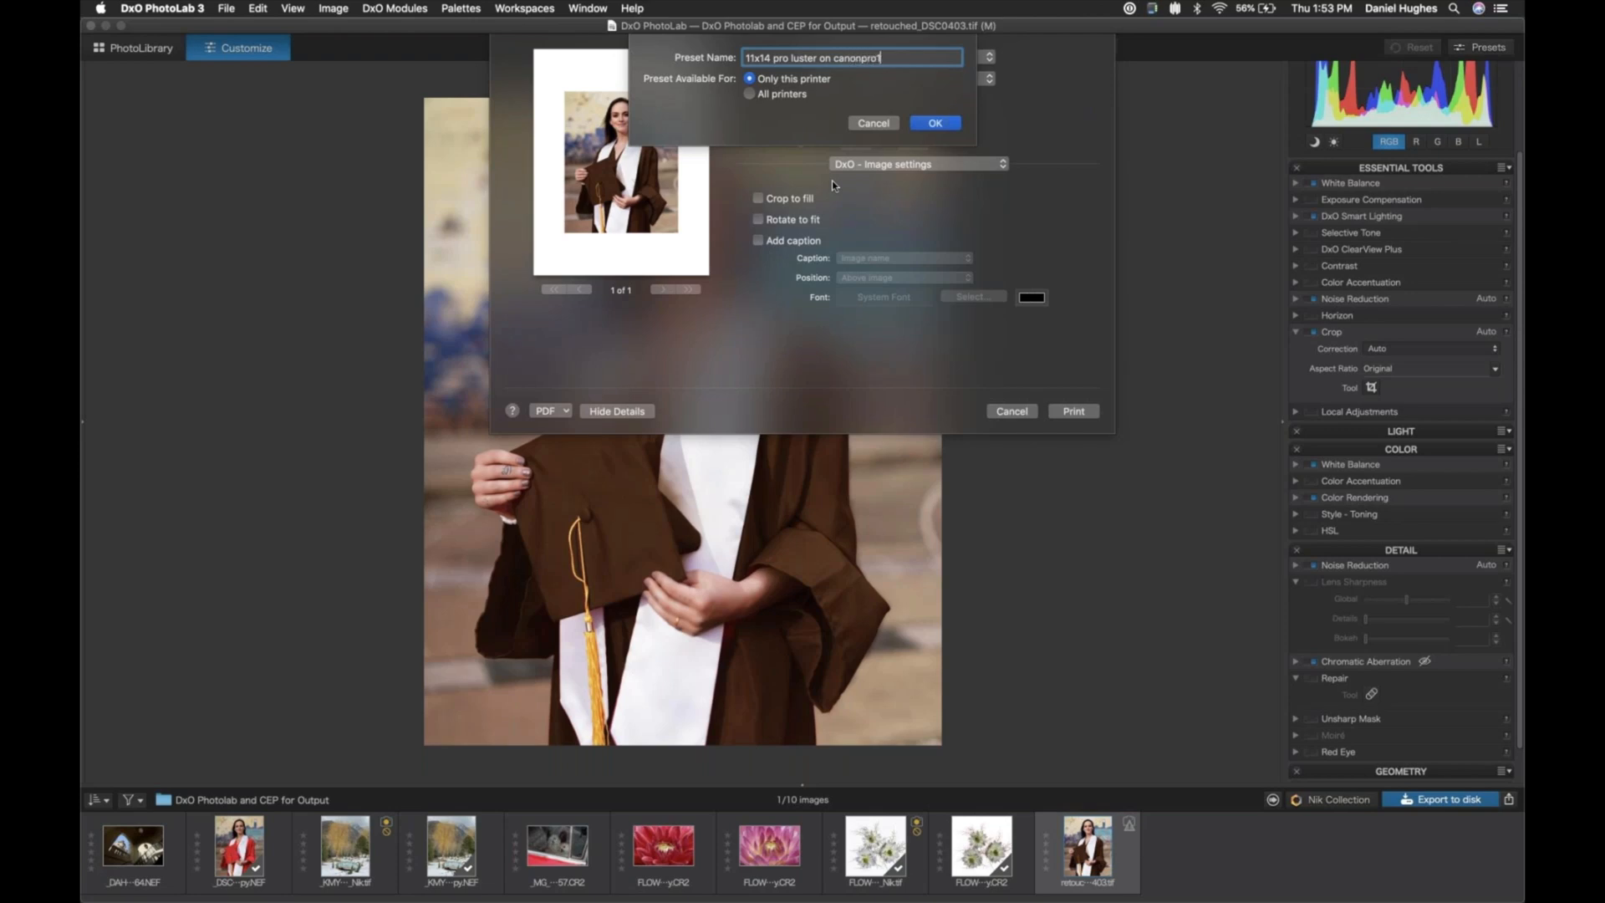
pyautogui.write('000')
pyautogui.press('BackSpace')
pyautogui.press('BackSpace')
pyautogui.press('BackSpace')
pyautogui.press('BackSpace')
pyautogui.press('BackSpace')
pyautogui.click(932, 125)
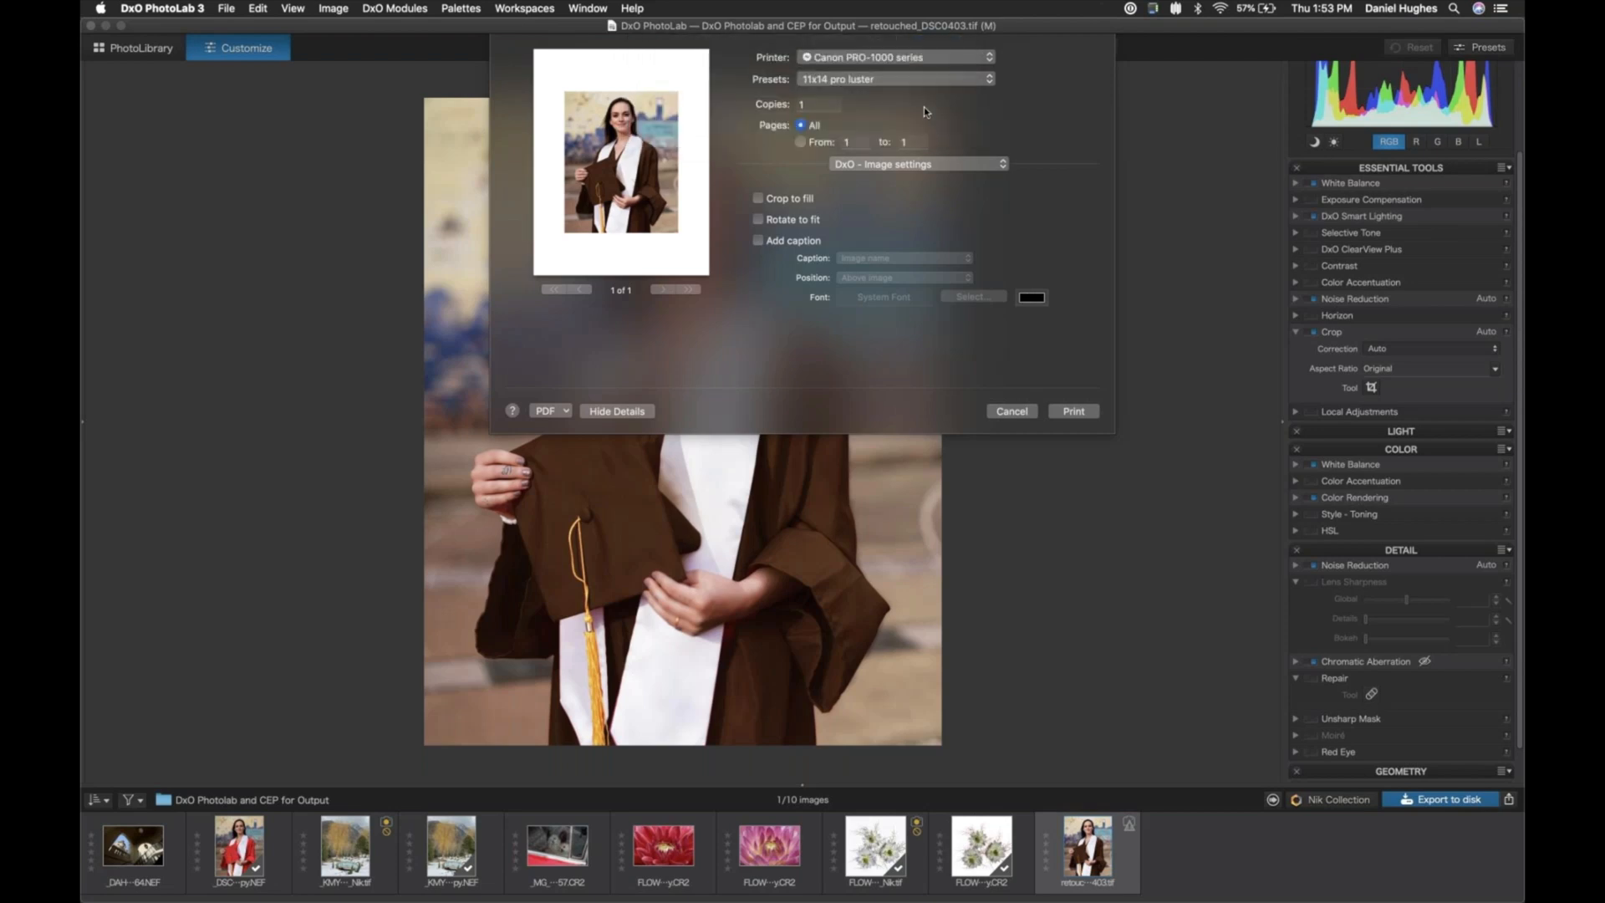
pyautogui.click(952, 81)
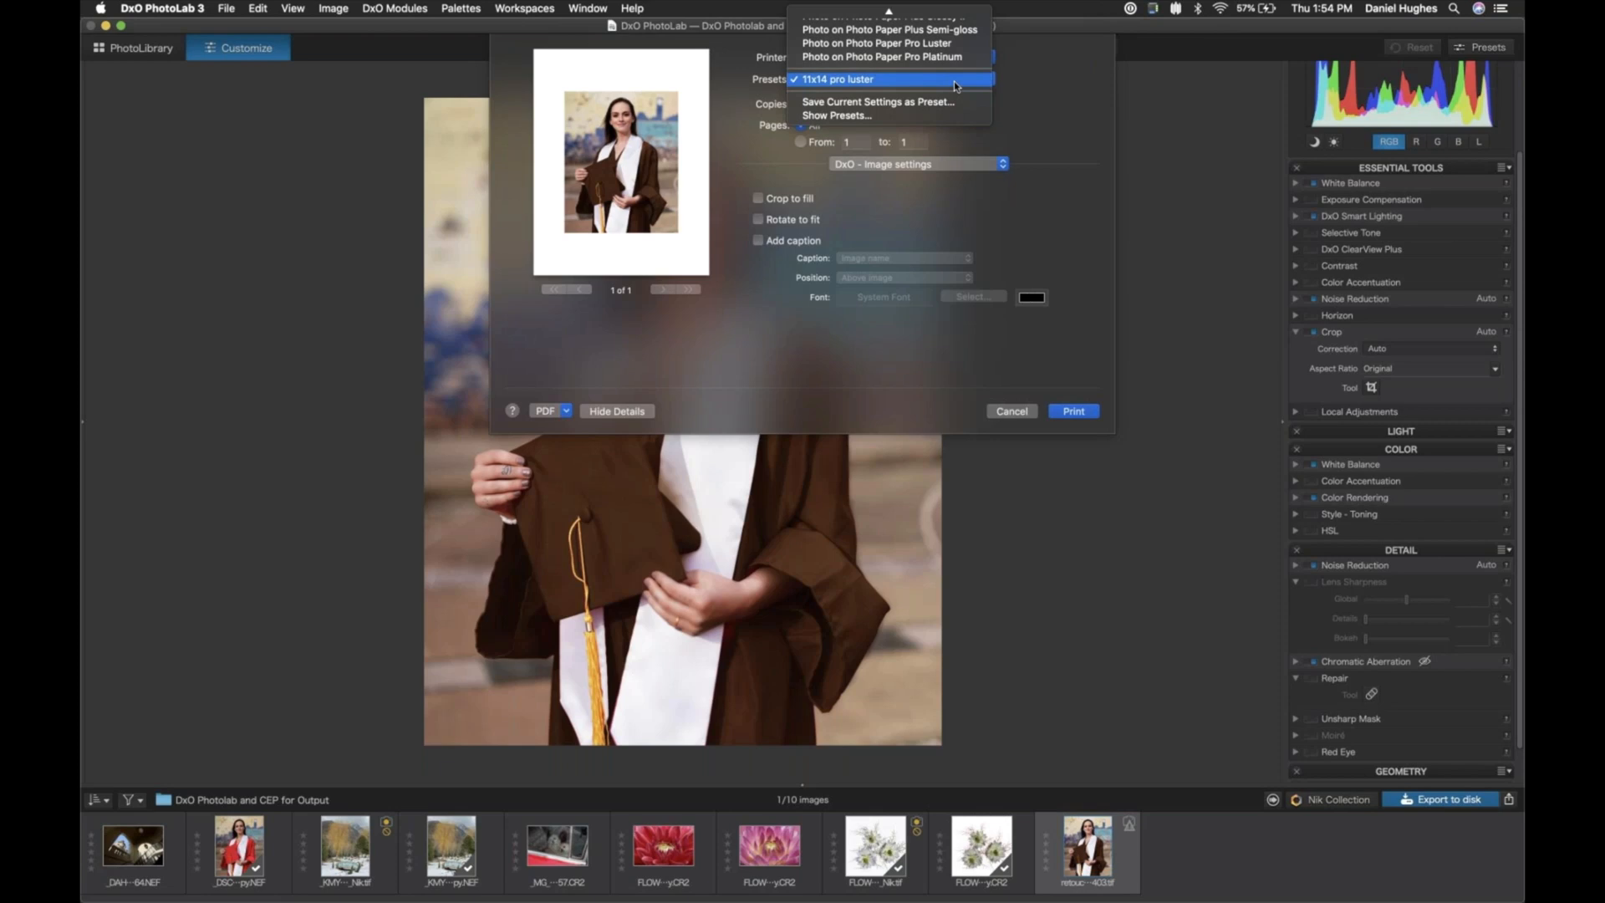
pyautogui.click(1030, 112)
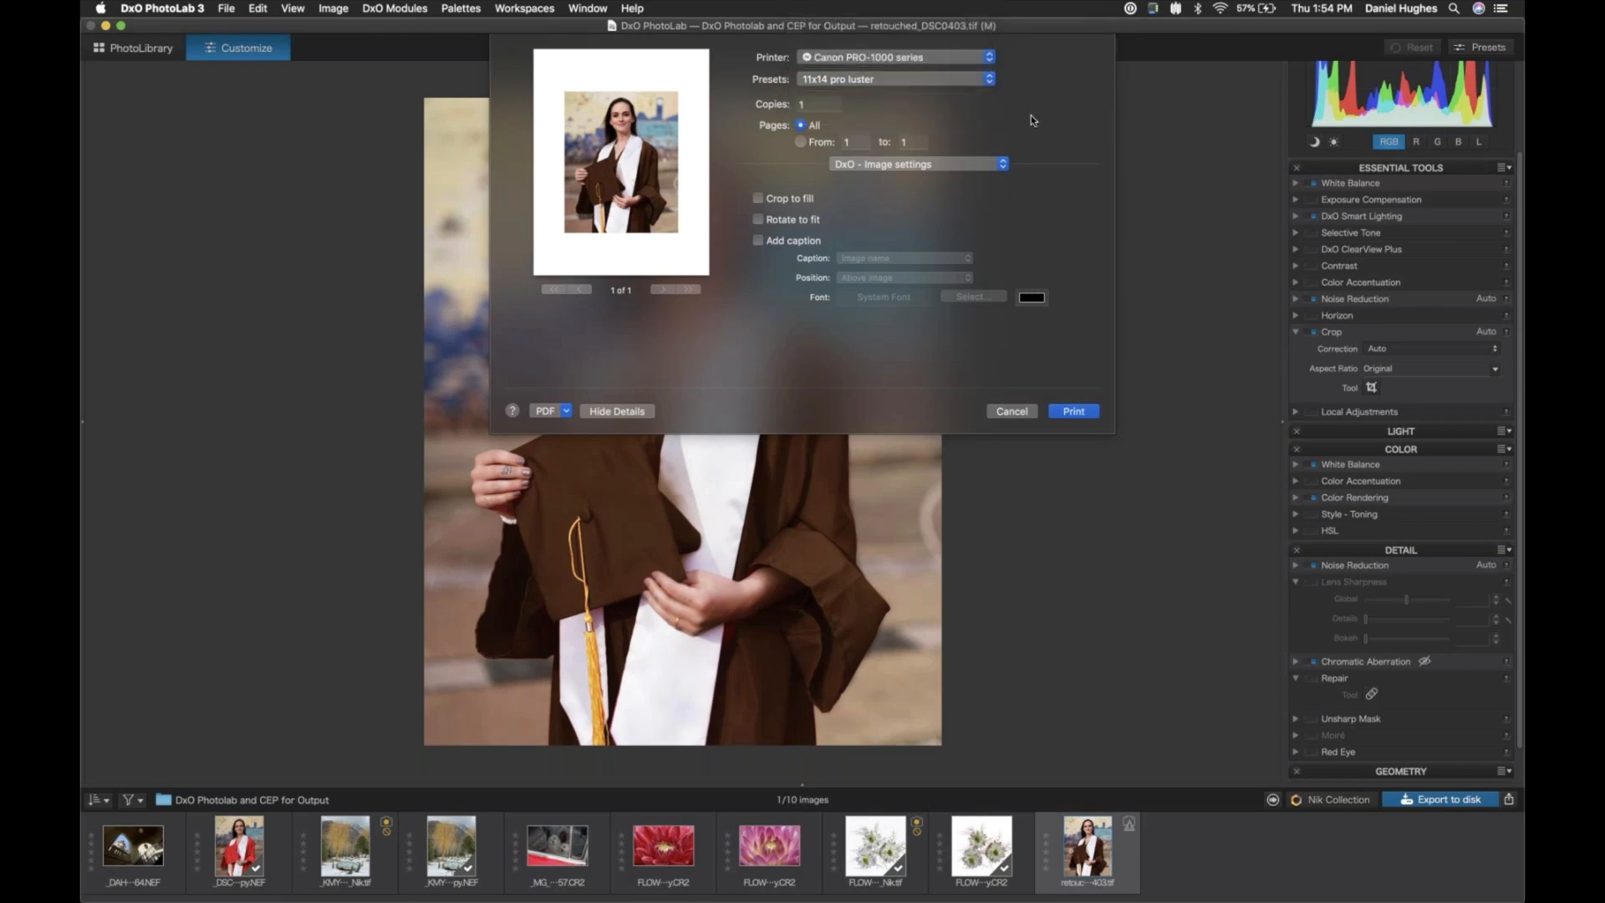